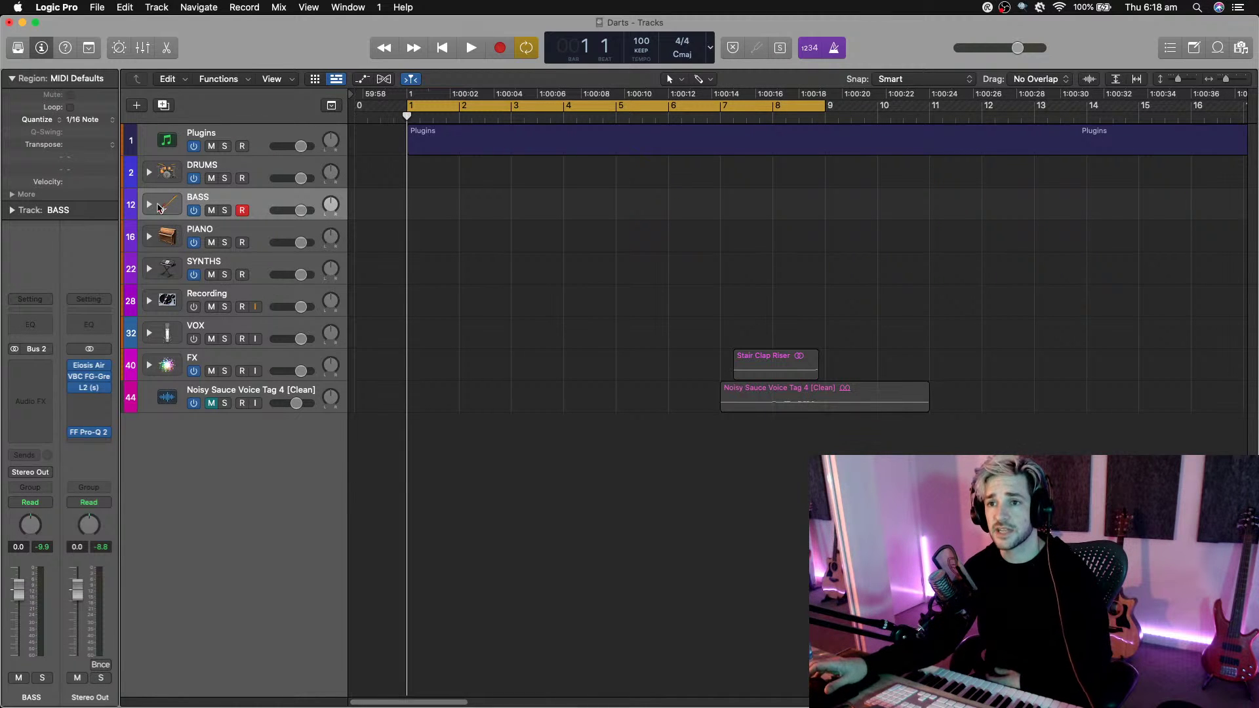
Expand the BASS track stack, compare the stacked bass sound with the Mini track alone, and leave Mini selected.
{"action": "left_click", "coordinate": [150, 205]}
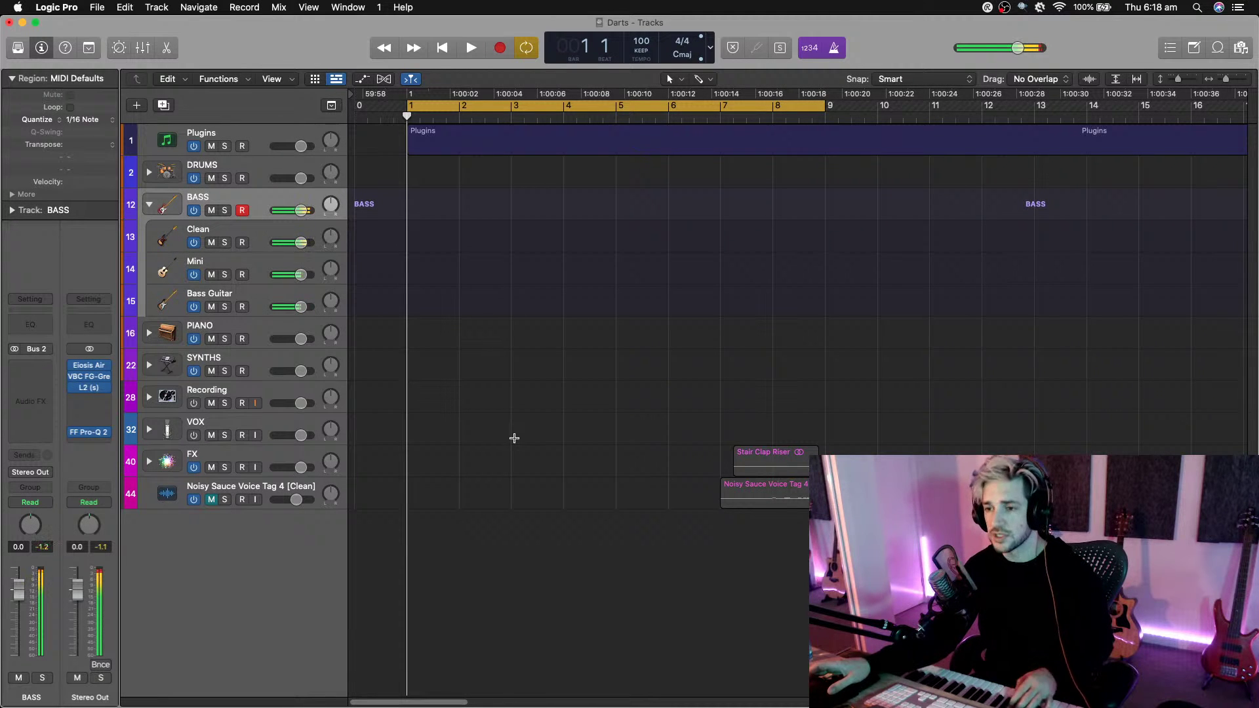
{"action": "left_click", "coordinate": [243, 274]}
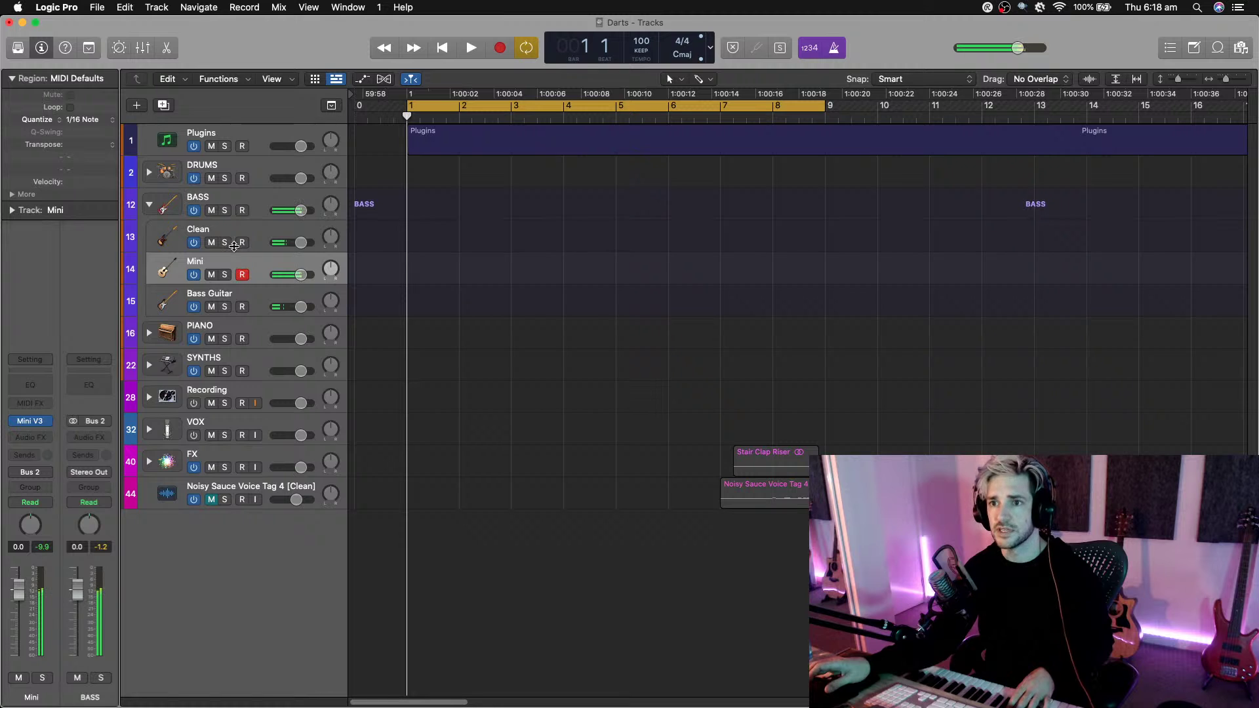
{"action": "left_click", "coordinate": [231, 197]}
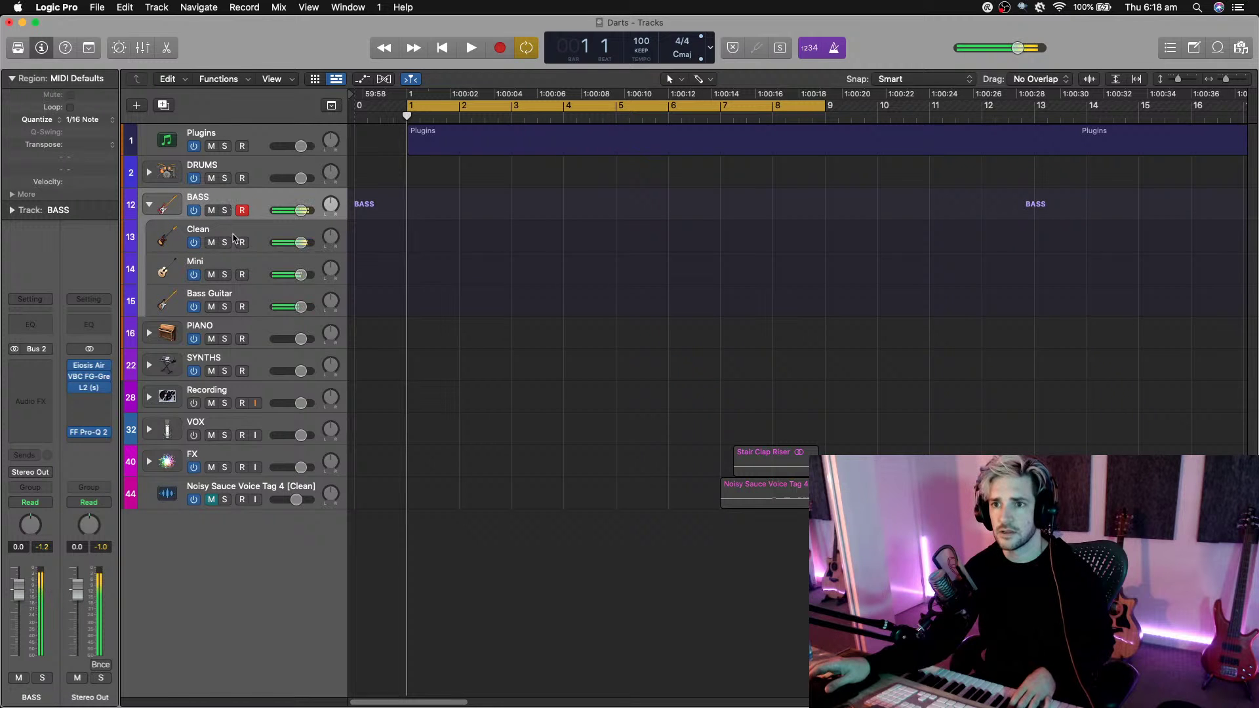
{"action": "left_click", "coordinate": [235, 265]}
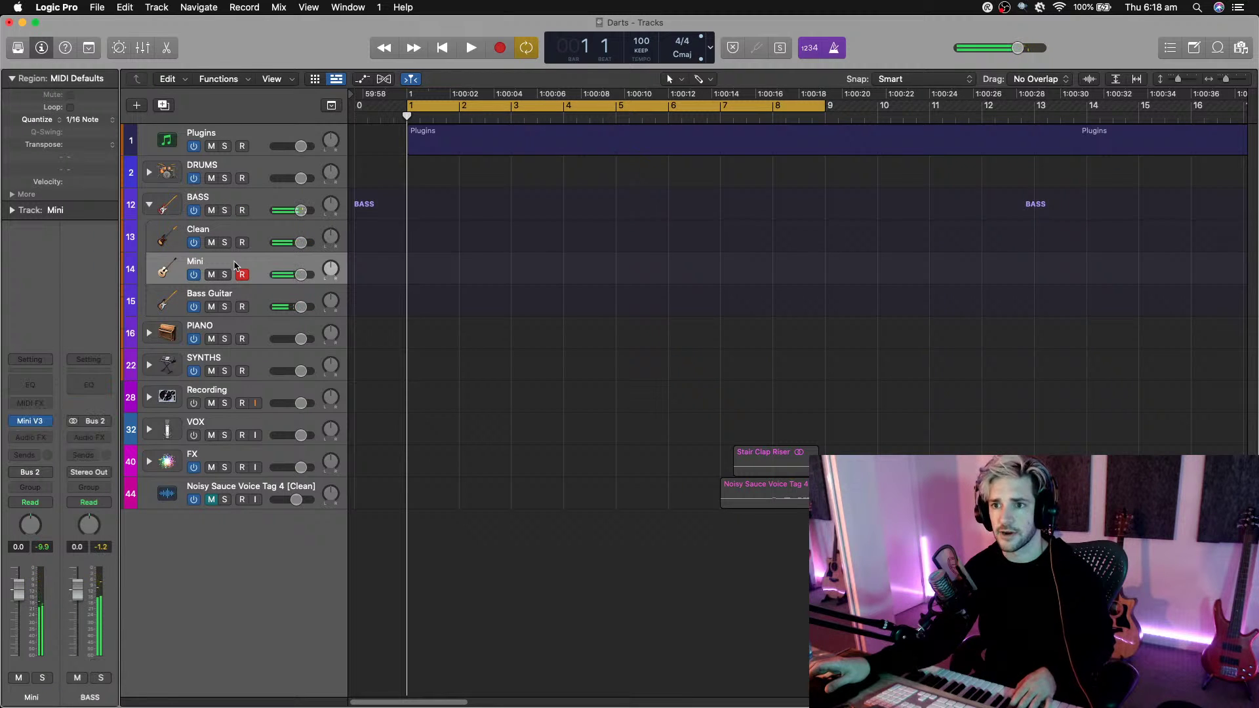
Open the Mini V3 synth on the Mini track and reposition its window.
{"action": "mouse_move", "coordinate": [24, 423]}
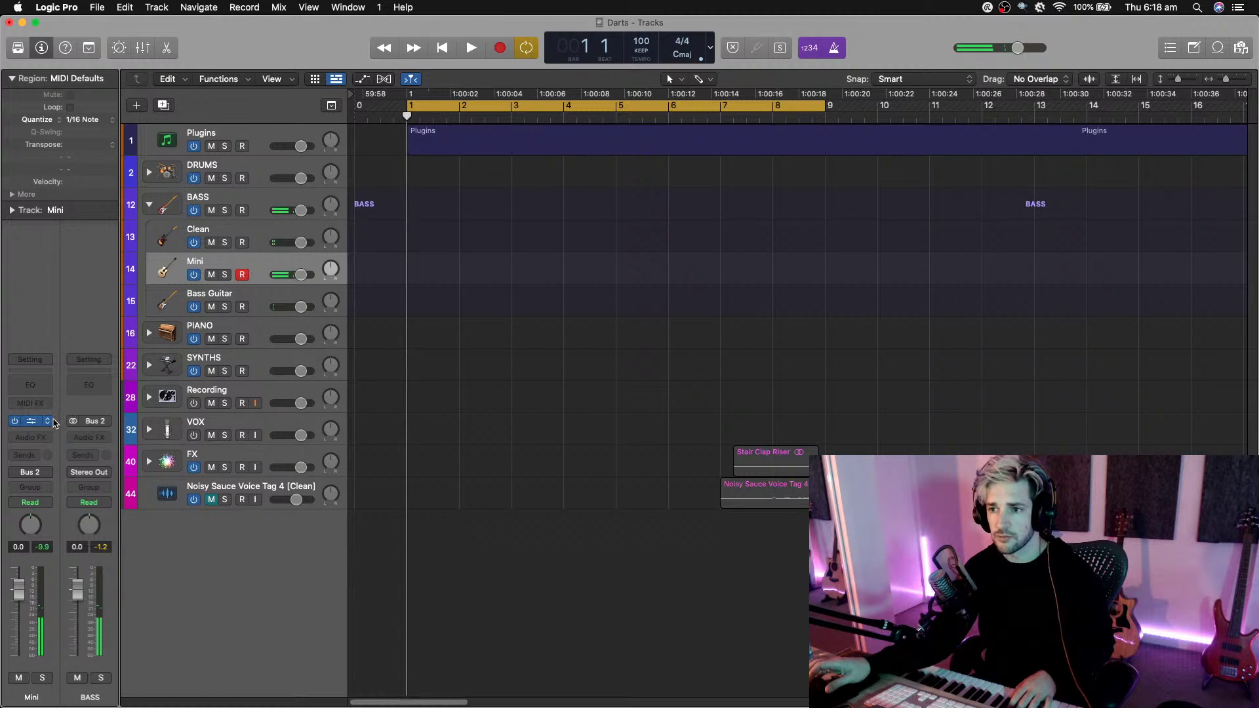
{"action": "left_click", "coordinate": [37, 422]}
{"action": "left_click", "coordinate": [36, 422]}
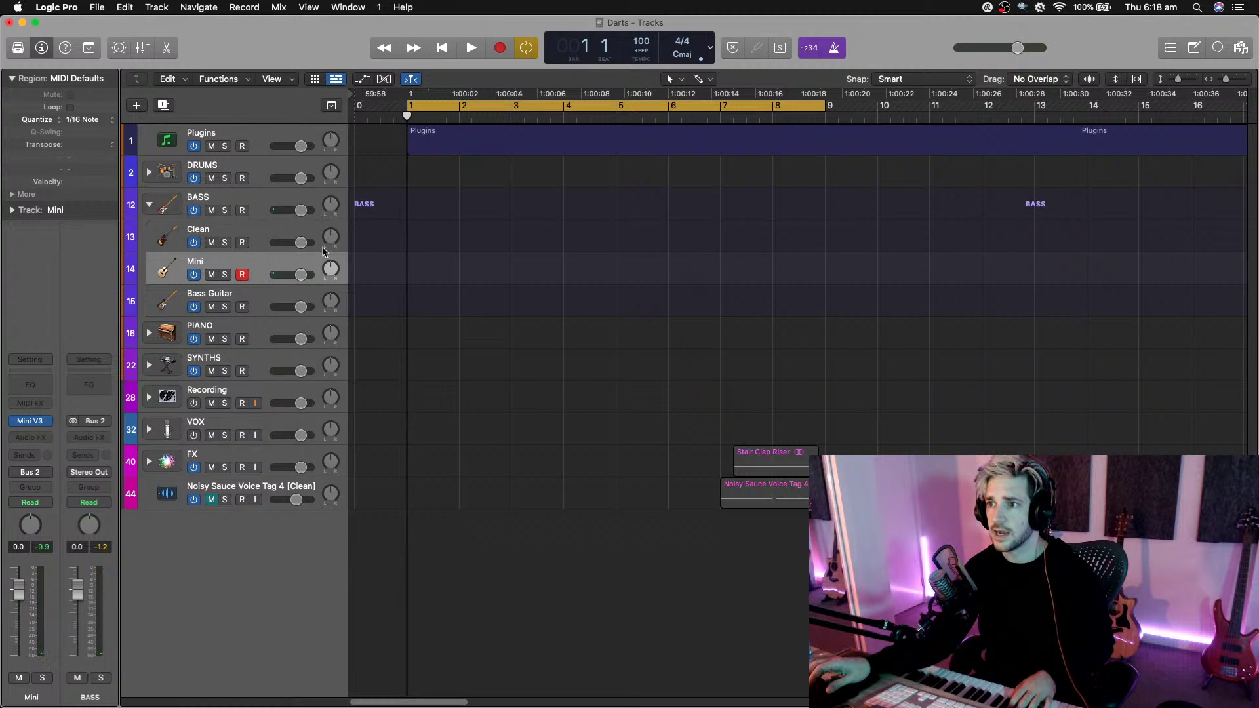
{"action": "left_click", "coordinate": [29, 423]}
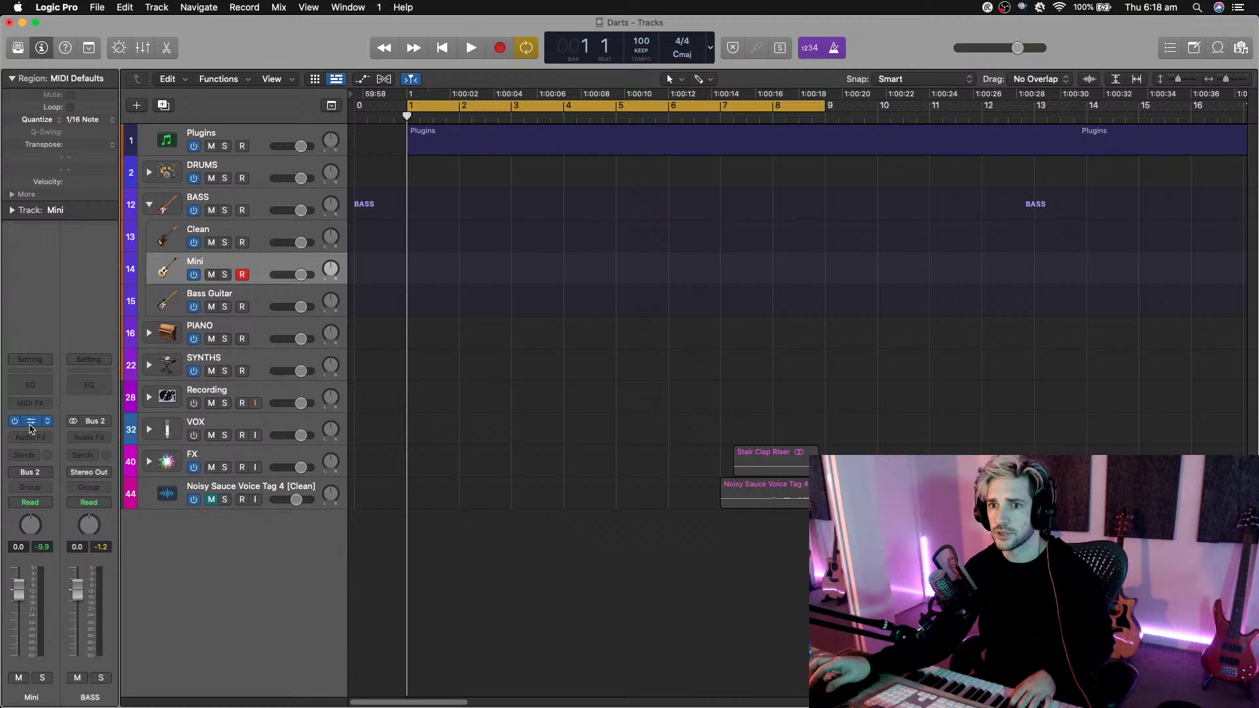
{"action": "left_click_drag", "start_coordinate": [744, 150], "coordinate": [579, 20]}
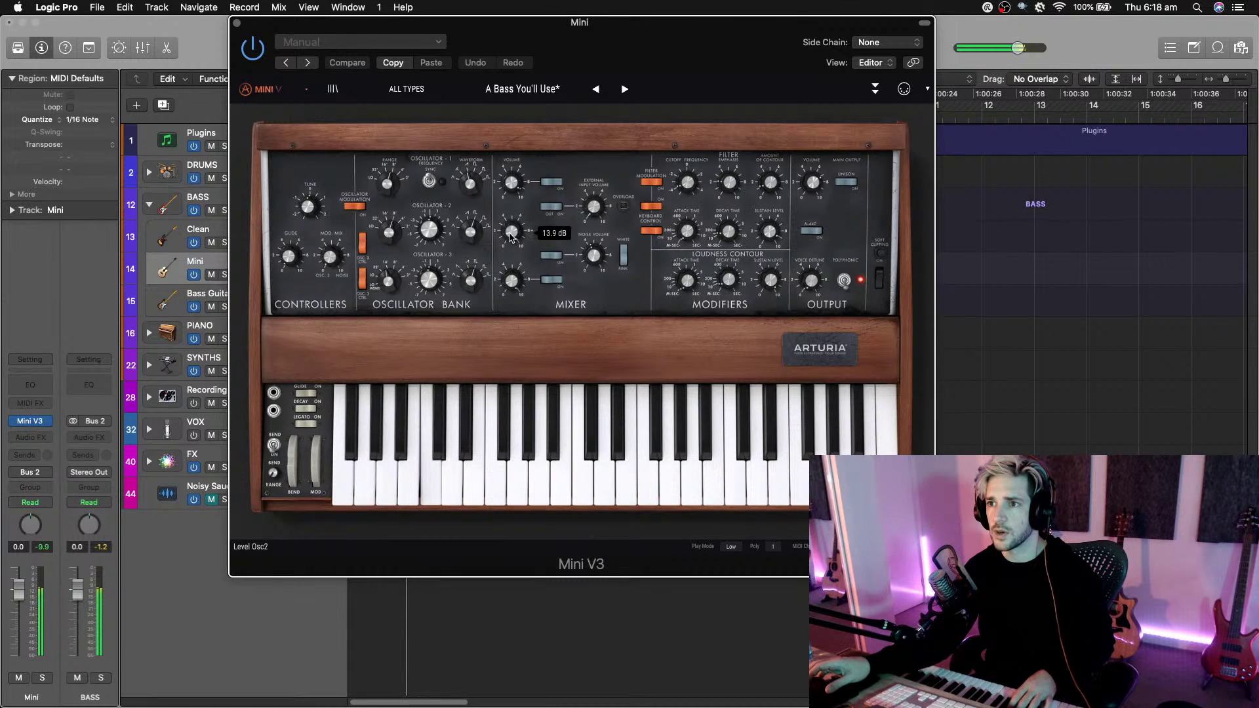
Adjust the synth's filter contour amount and set the filter envelope's sustain level to about 3.86.
{"action": "mouse_move", "coordinate": [460, 178]}
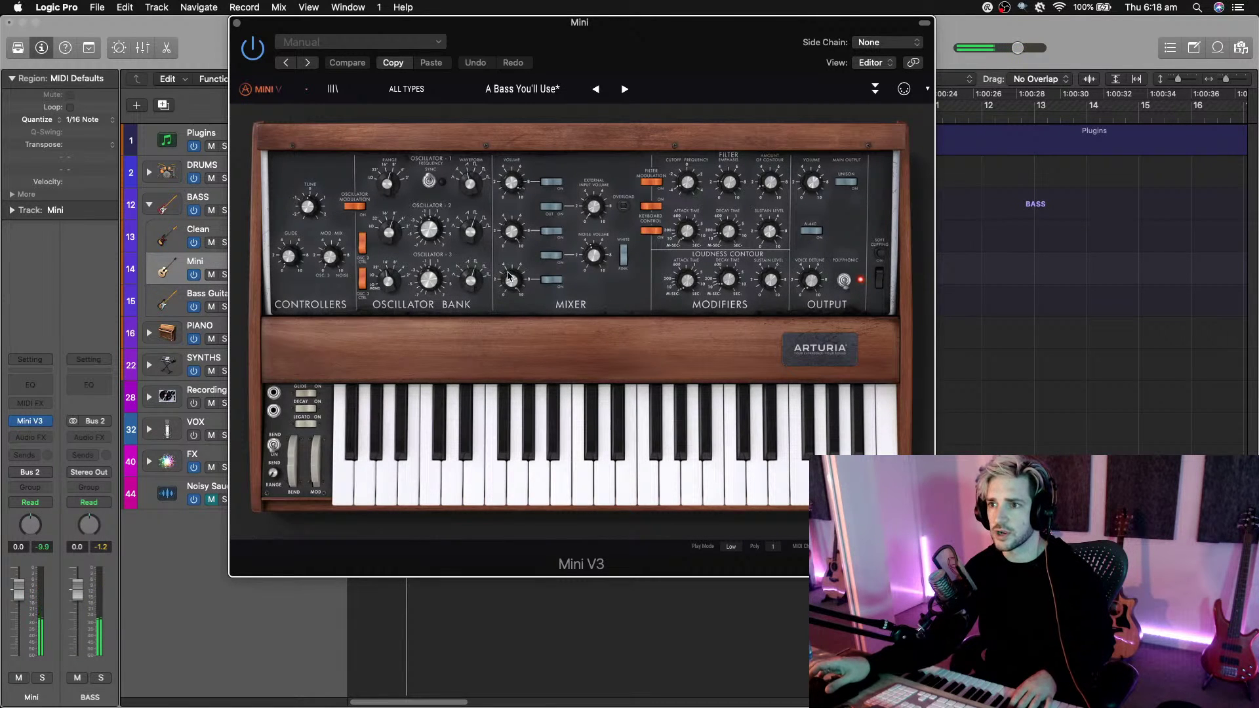
{"action": "mouse_move", "coordinate": [476, 241]}
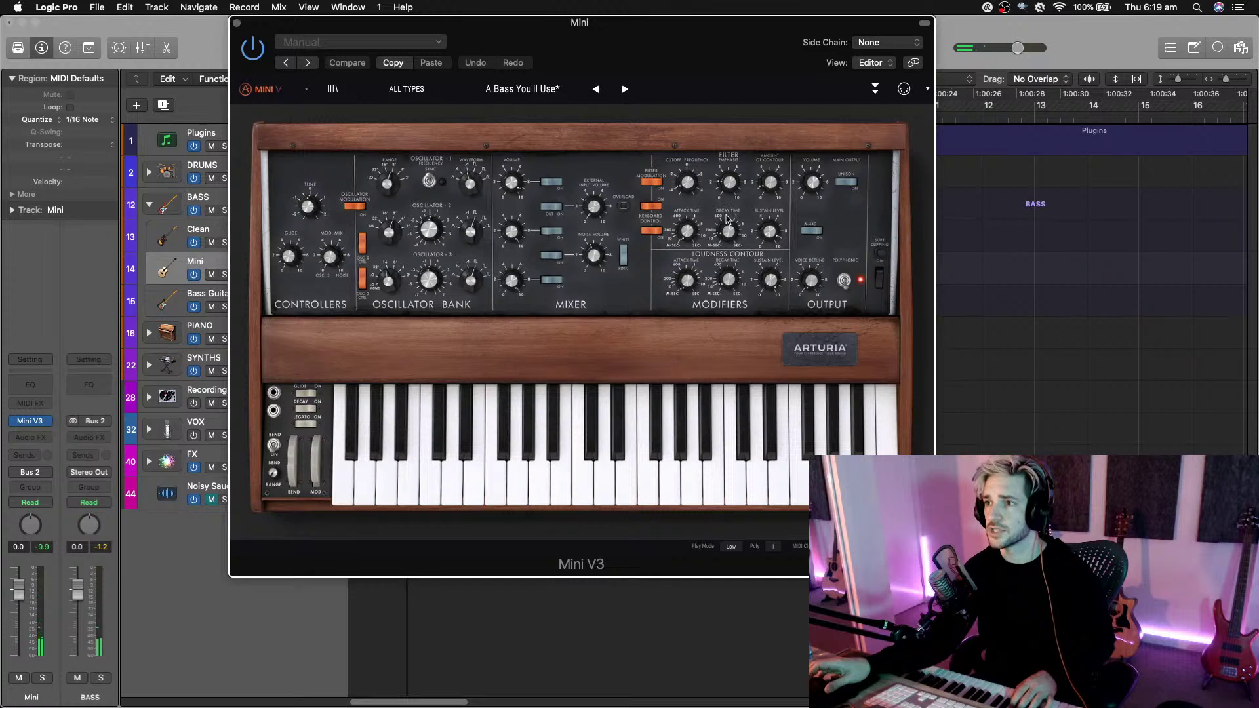
{"action": "left_click_drag", "start_coordinate": [778, 193], "coordinate": [778, 189]}
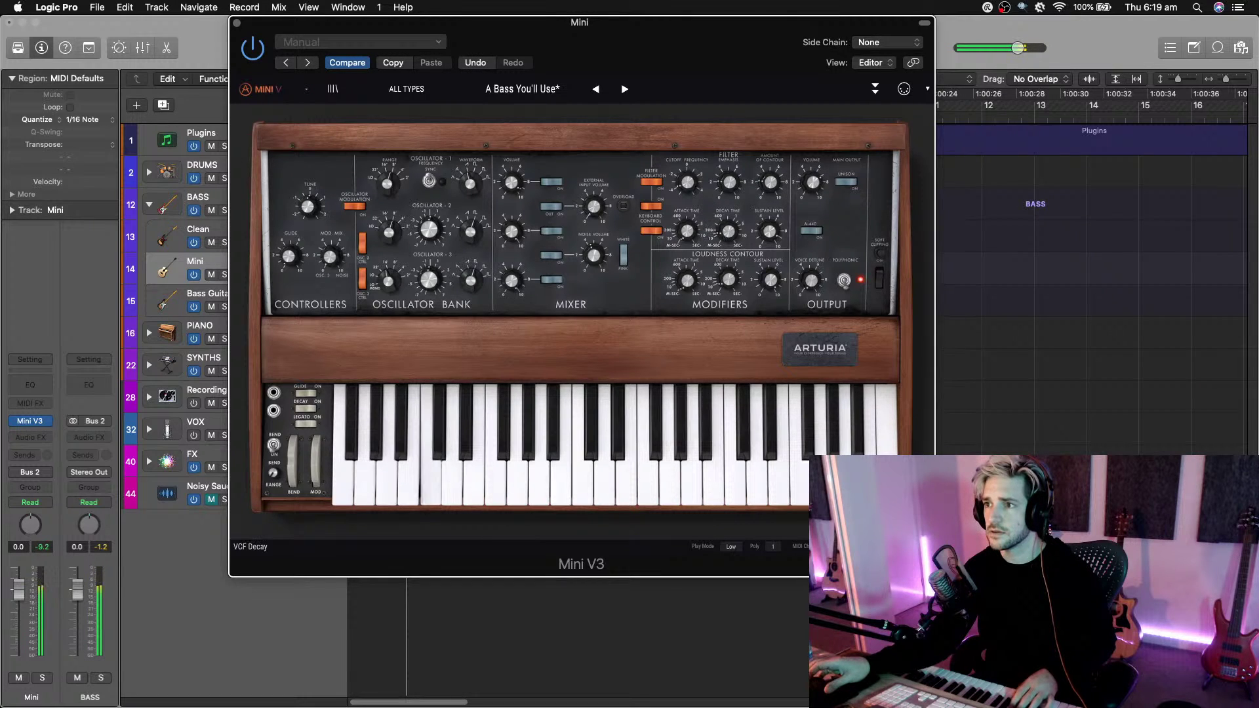
{"action": "mouse_move", "coordinate": [693, 236]}
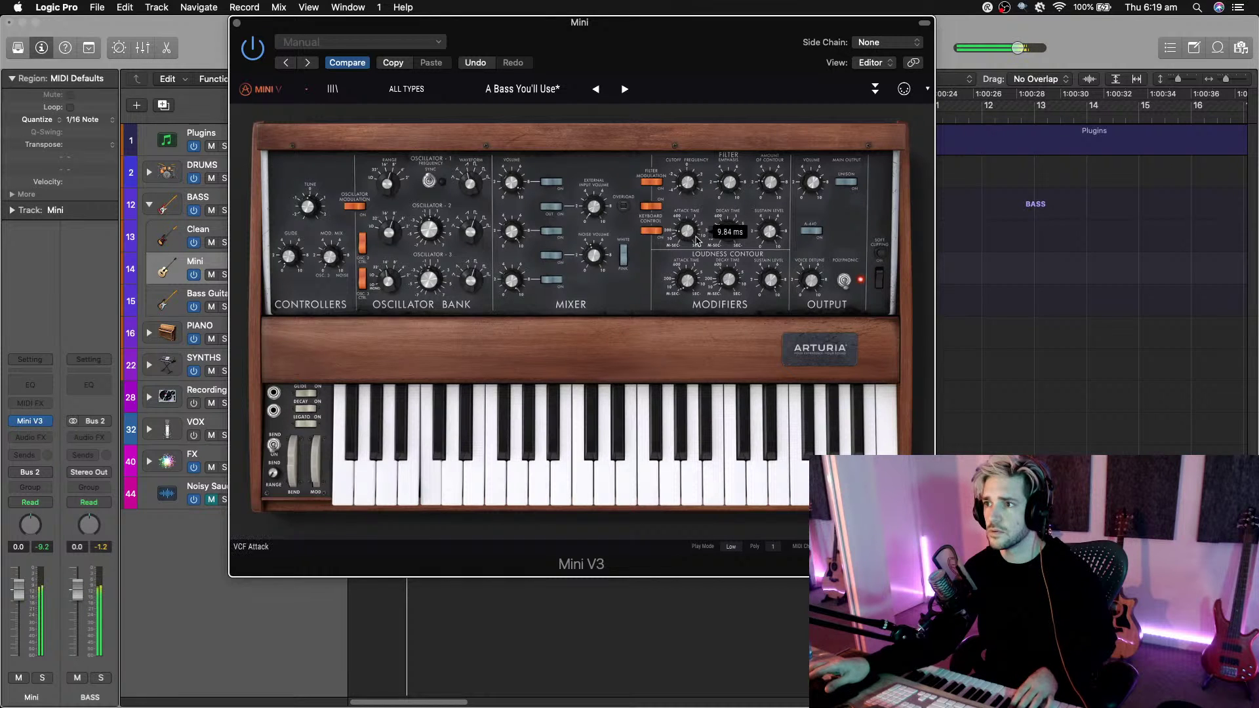
{"action": "mouse_move", "coordinate": [730, 183]}
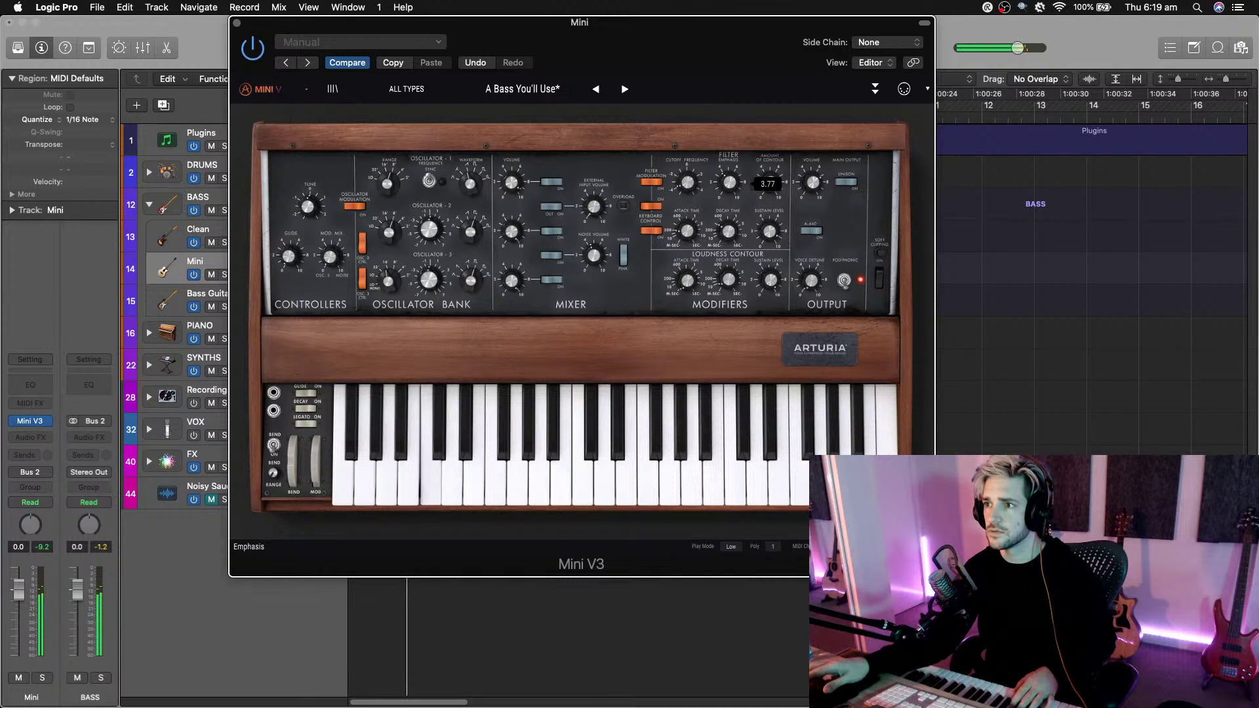
{"action": "mouse_move", "coordinate": [771, 244]}
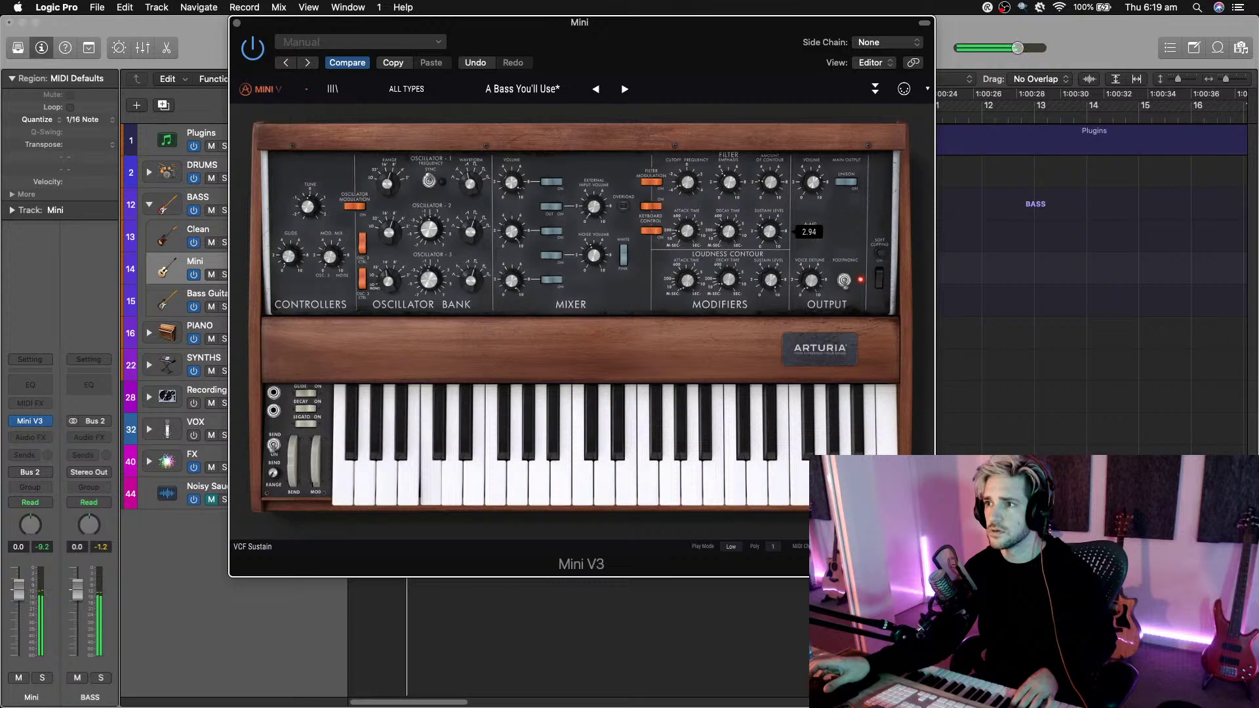
{"action": "left_click_drag", "start_coordinate": [771, 243], "coordinate": [770, 236]}
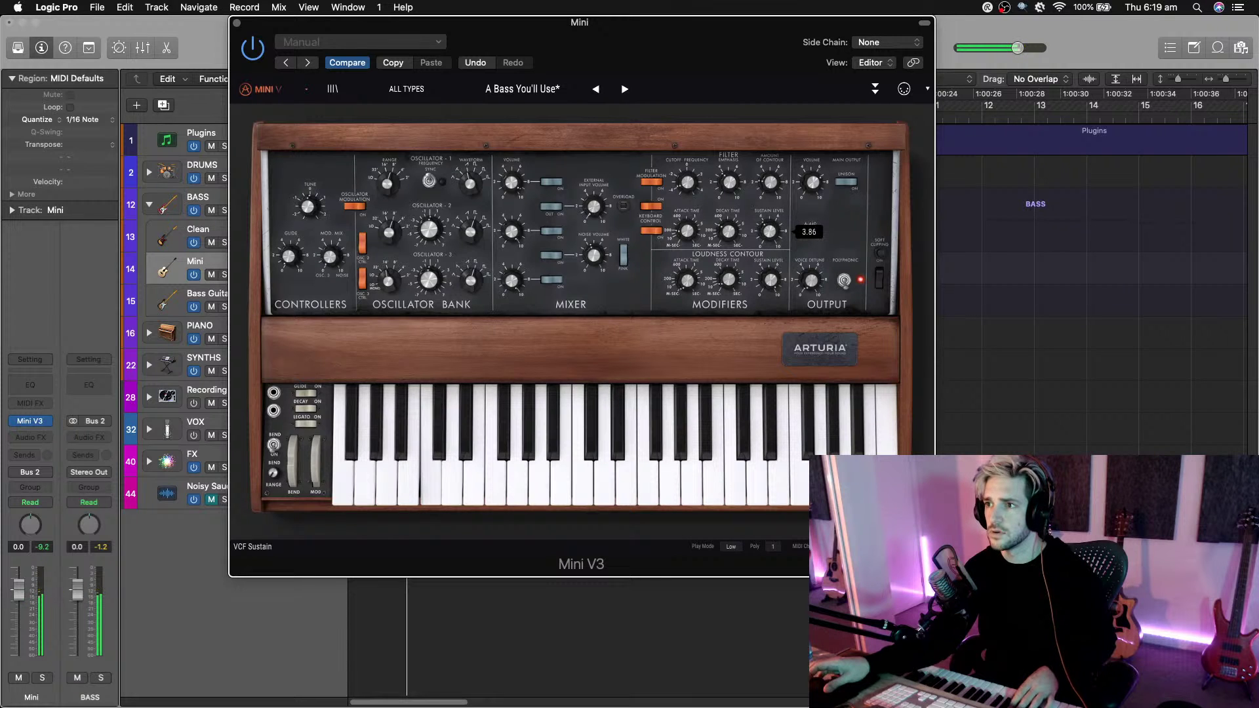
Shape the bass tone by adjusting the filter's cutoff frequency, emphasis and envelope controls.
{"action": "left_click_drag", "start_coordinate": [687, 184], "coordinate": [688, 176]}
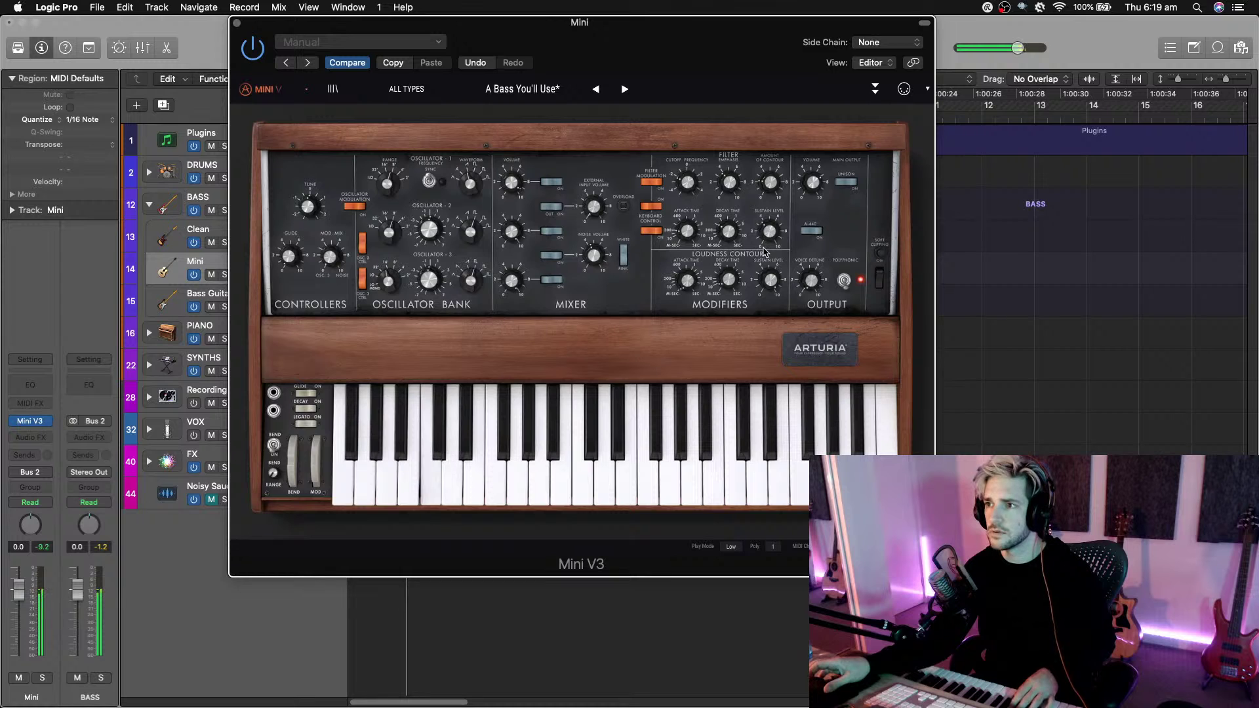
{"action": "left_click_drag", "start_coordinate": [769, 236], "coordinate": [687, 230]}
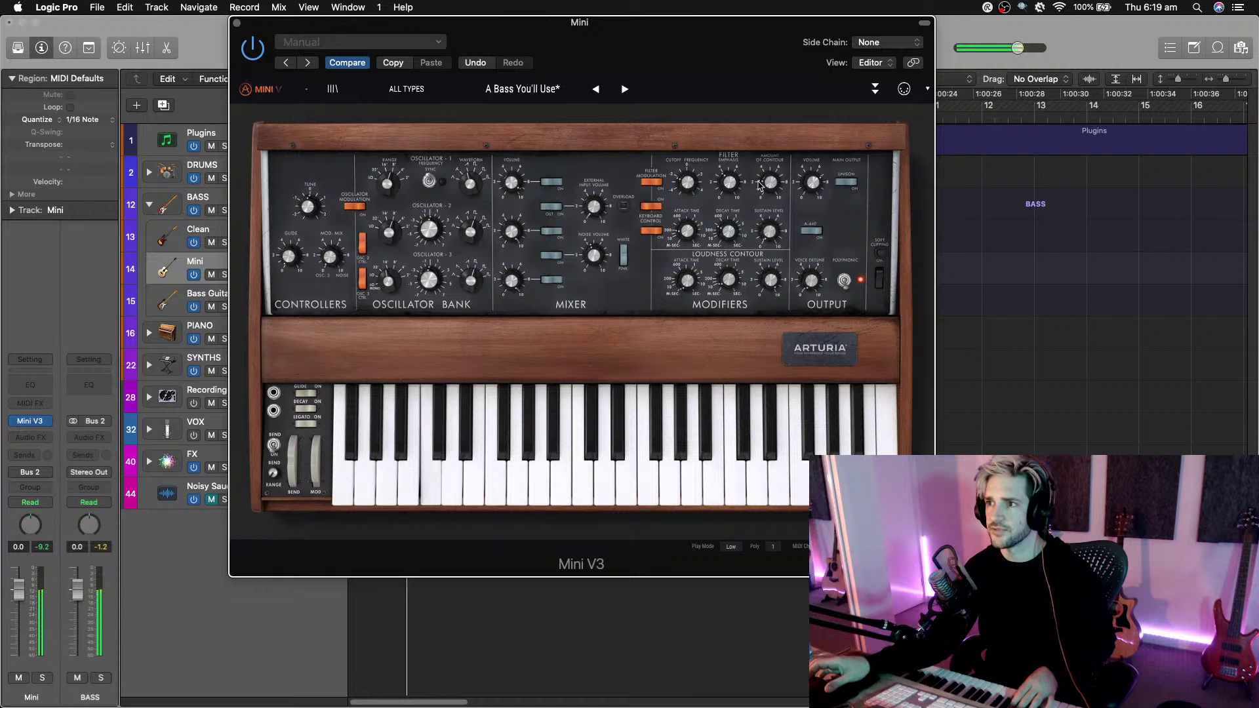
{"action": "left_click_drag", "start_coordinate": [729, 182], "coordinate": [782, 187]}
{"action": "left_click_drag", "start_coordinate": [687, 182], "coordinate": [696, 189]}
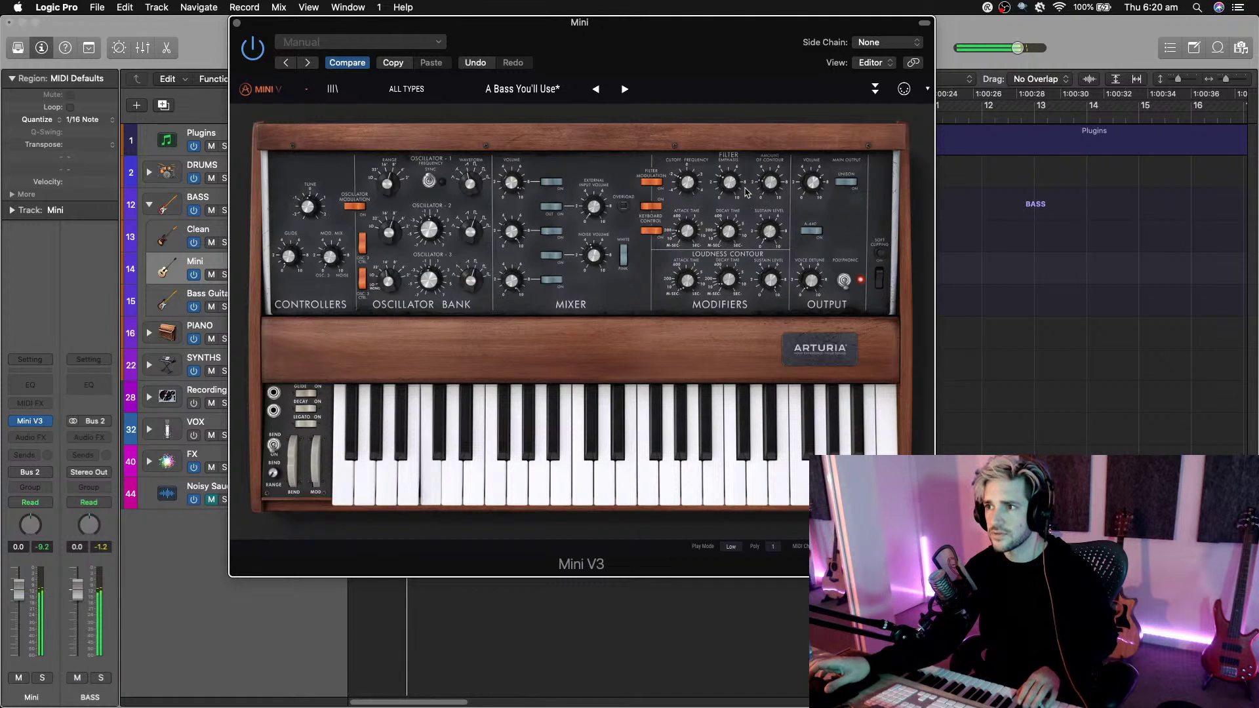
{"action": "left_click_drag", "start_coordinate": [735, 186], "coordinate": [732, 189]}
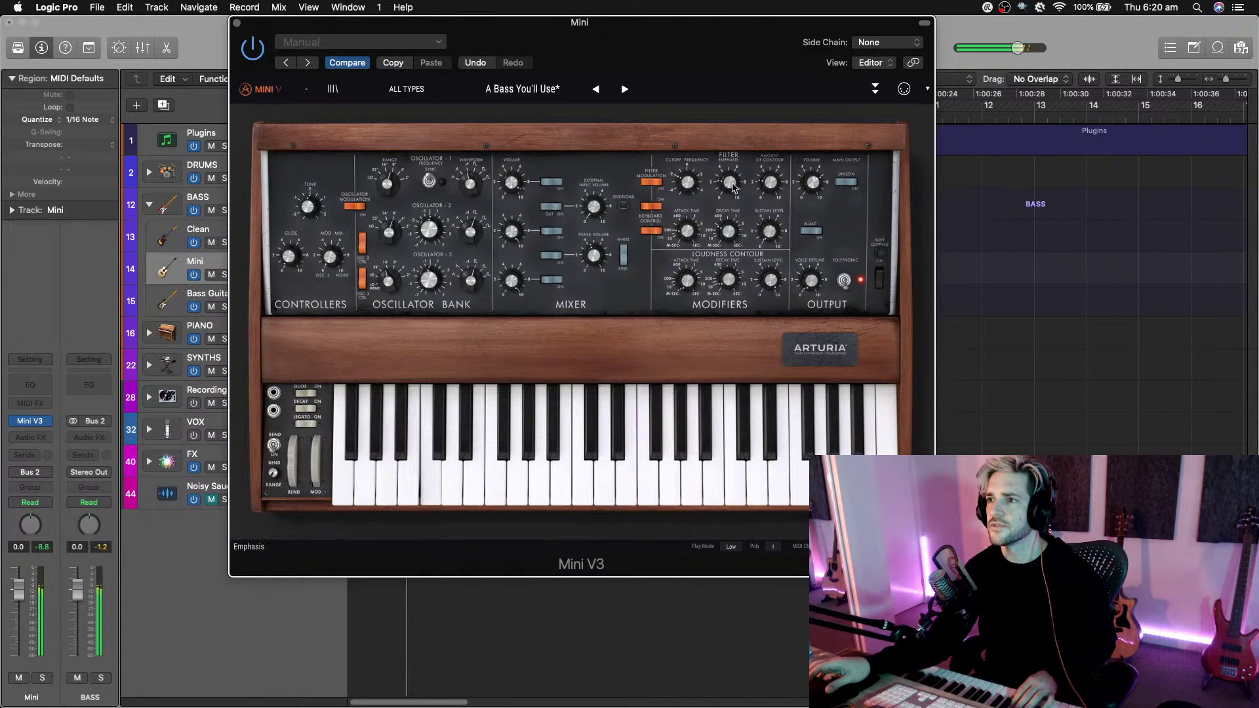
Set the filter envelope's decay time to about 323.60 ms, fine-tune the filter emphasis and close the synth window.
{"action": "mouse_move", "coordinate": [706, 227]}
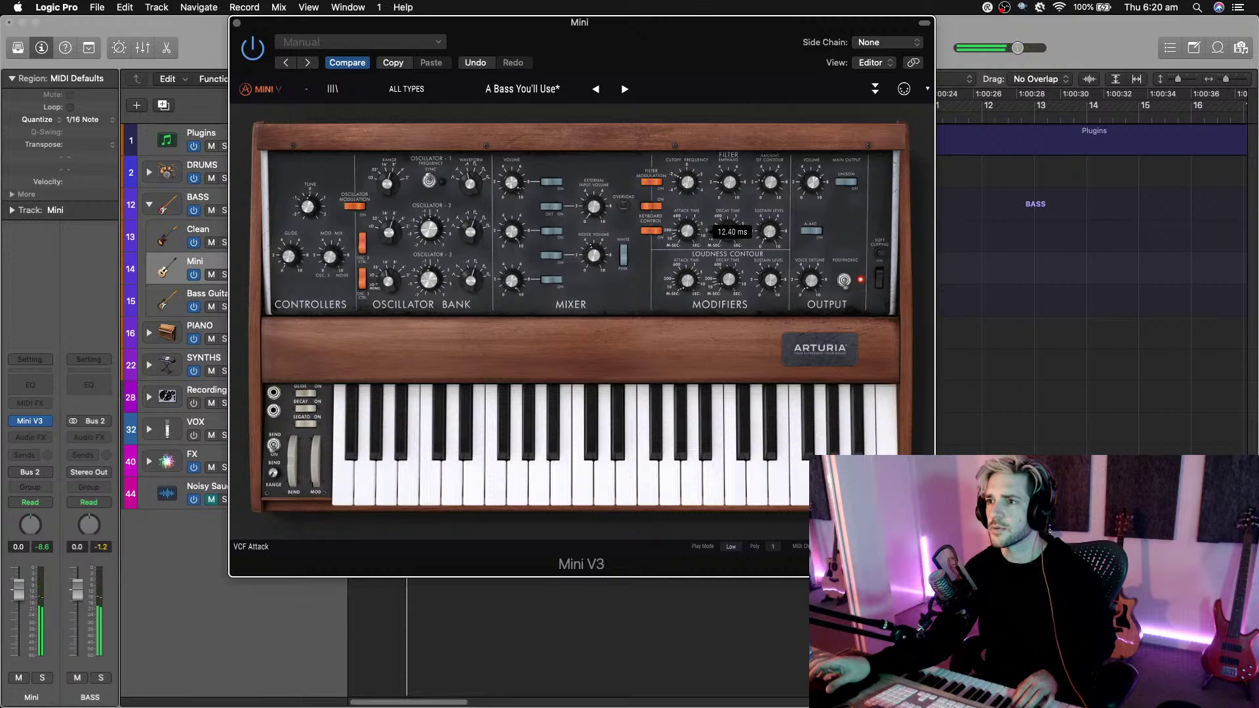
{"action": "mouse_move", "coordinate": [748, 227]}
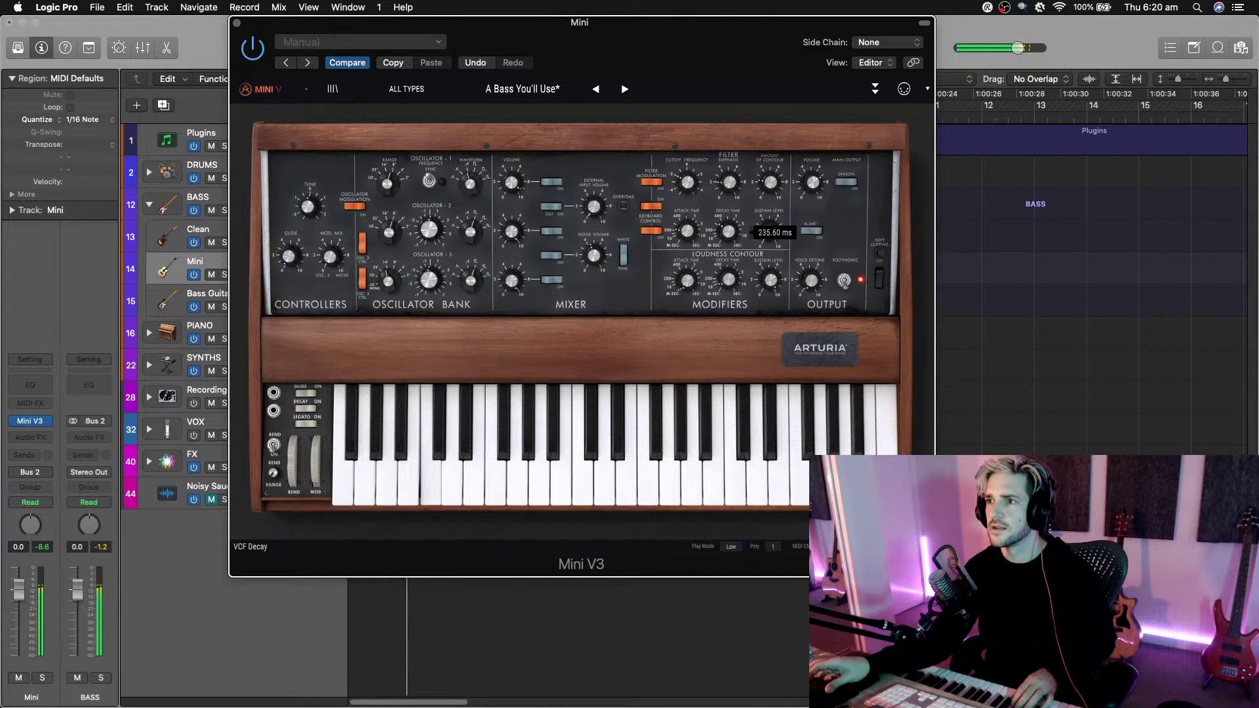
{"action": "left_click_drag", "start_coordinate": [728, 230], "coordinate": [728, 223]}
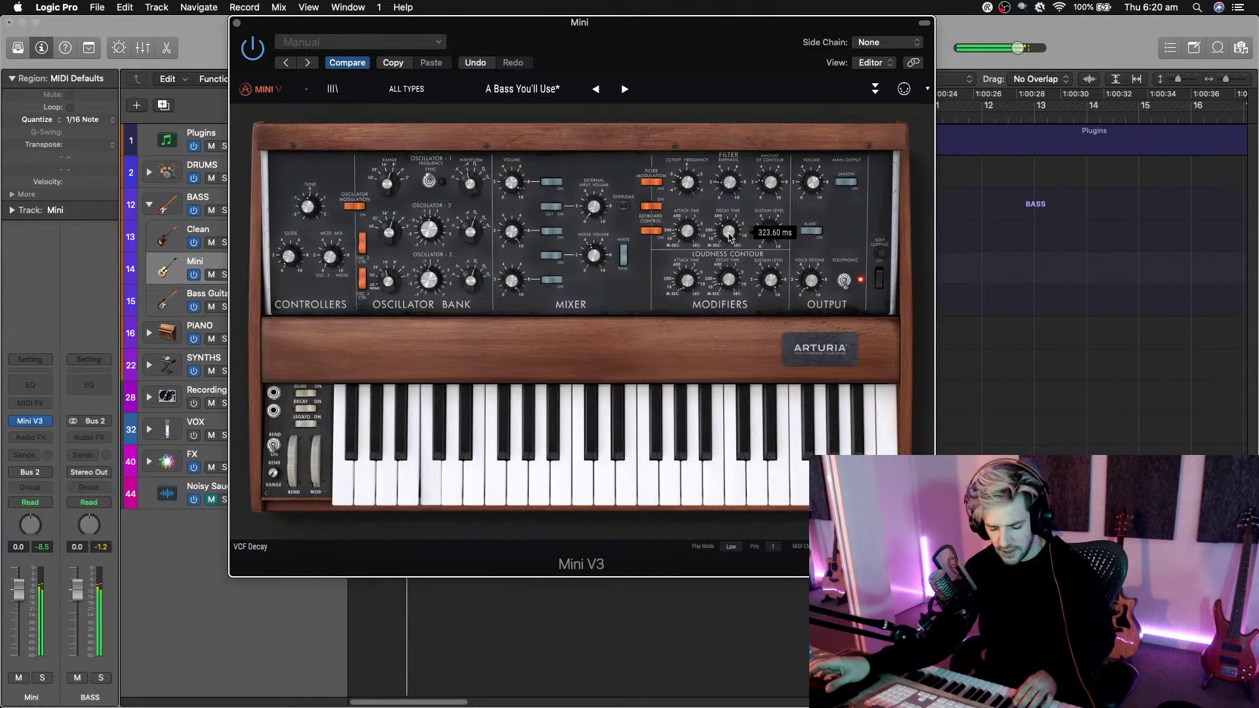
{"action": "mouse_move", "coordinate": [732, 186]}
{"action": "left_click_drag", "start_coordinate": [732, 186], "coordinate": [732, 192]}
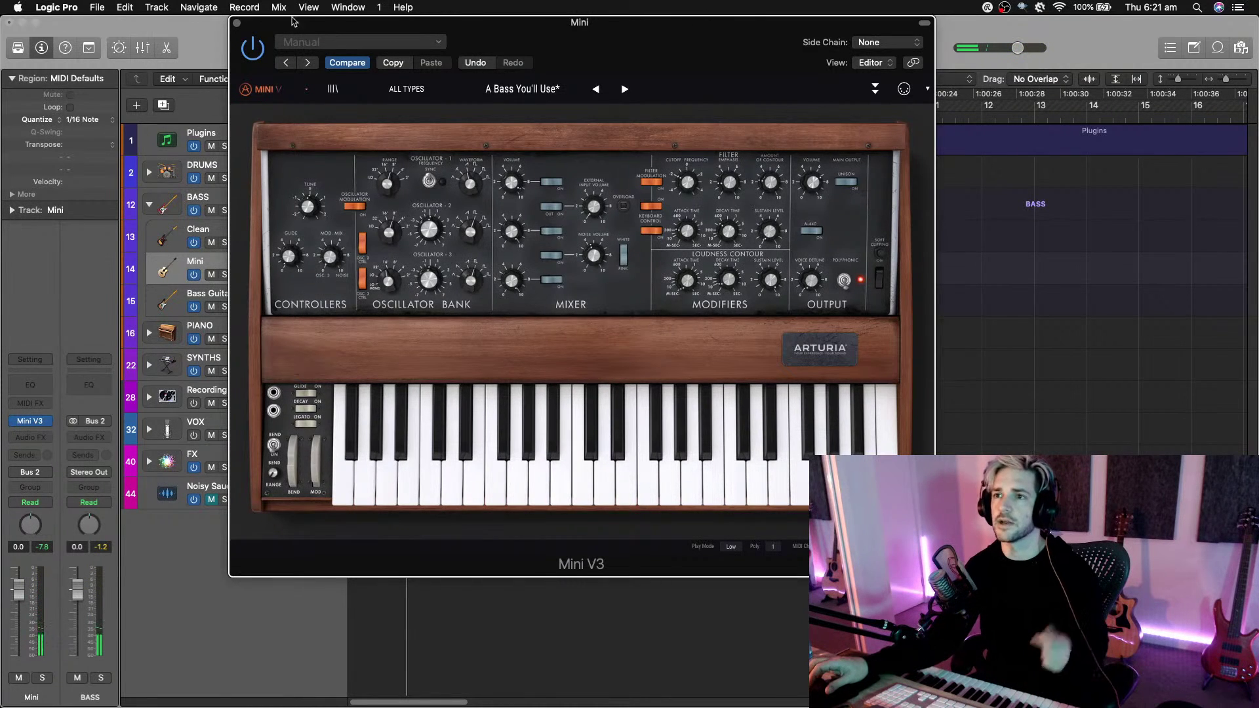
{"action": "left_click", "coordinate": [236, 23]}
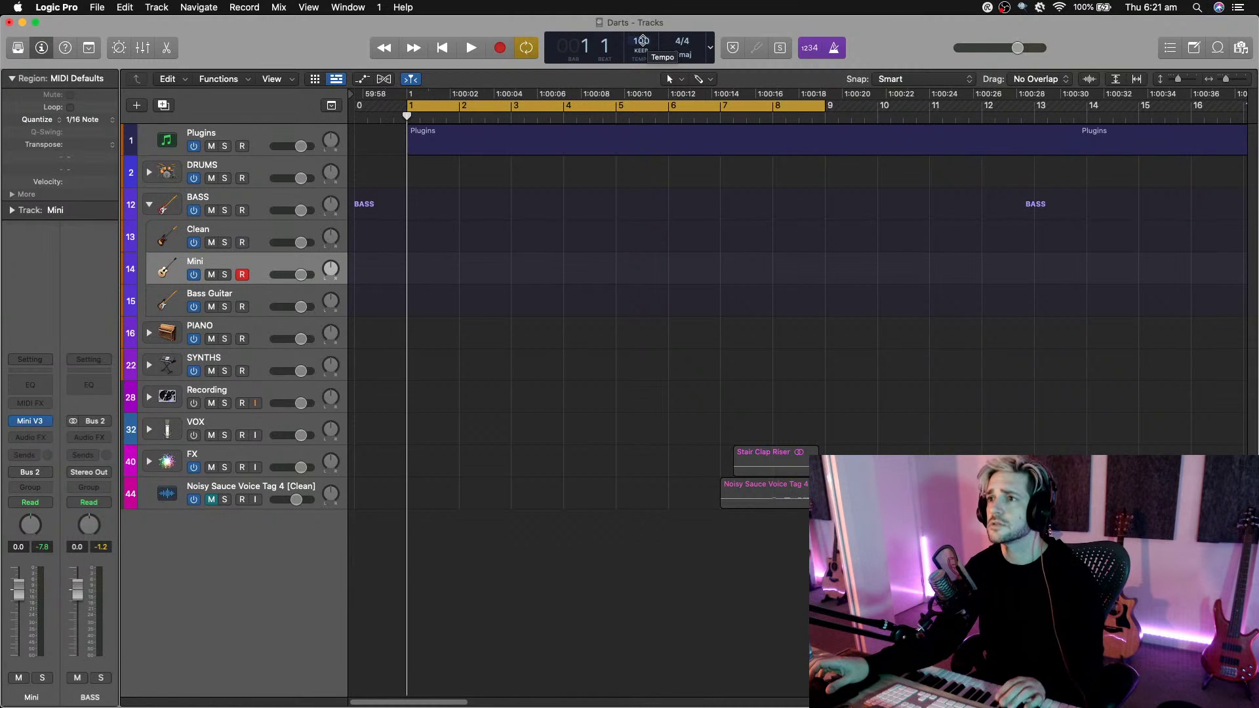
Set the project tempo to 127 and run playback while rehearsing a bass line on the Mini track.
{"action": "key", "text": "space"}
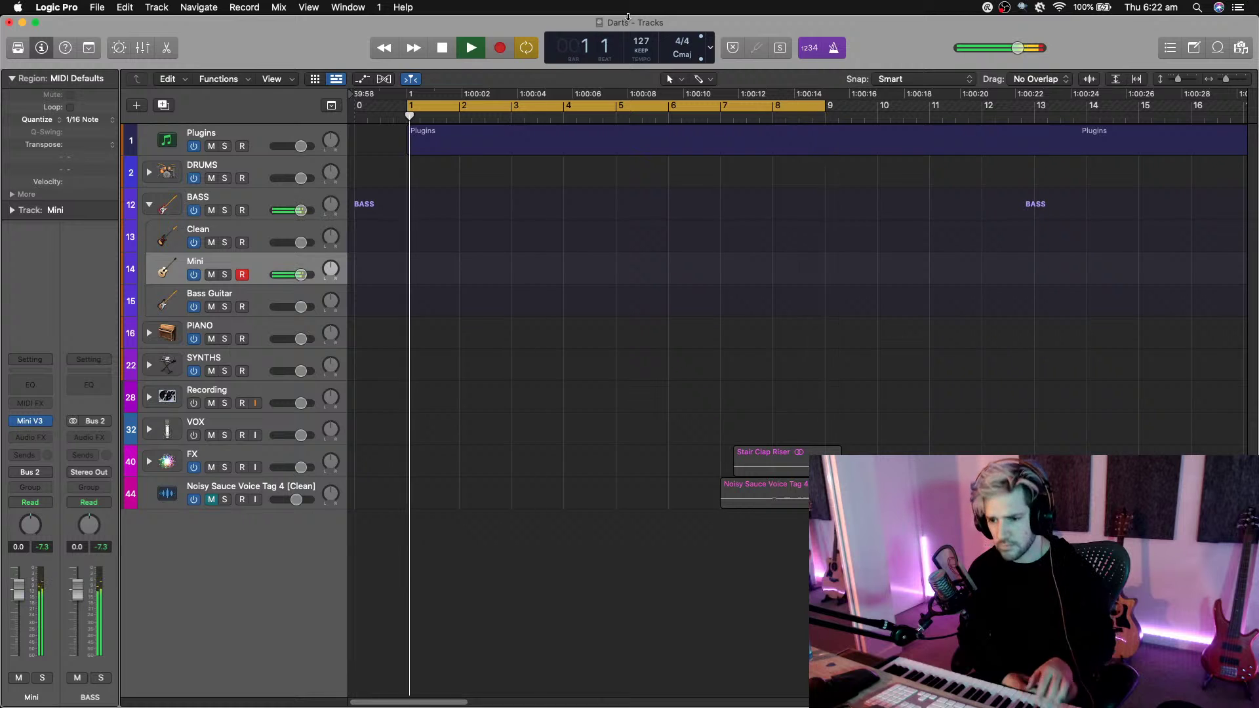
{"action": "key", "text": "space"}
{"action": "key", "text": "r"}
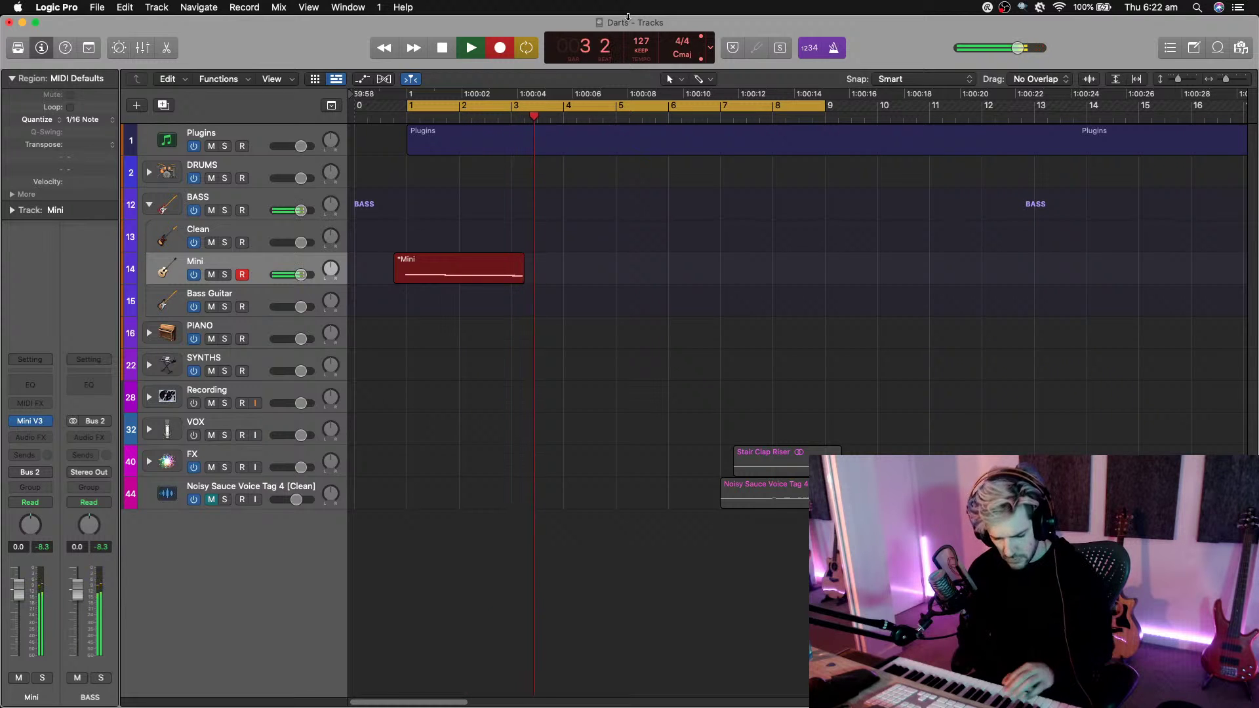
{"action": "key", "text": "space"}
{"action": "key", "text": "super+z"}
Record an eight-bar bass line on the Mini track from bar 1 to bar 9 and stop recording.
{"action": "key", "text": "r"}
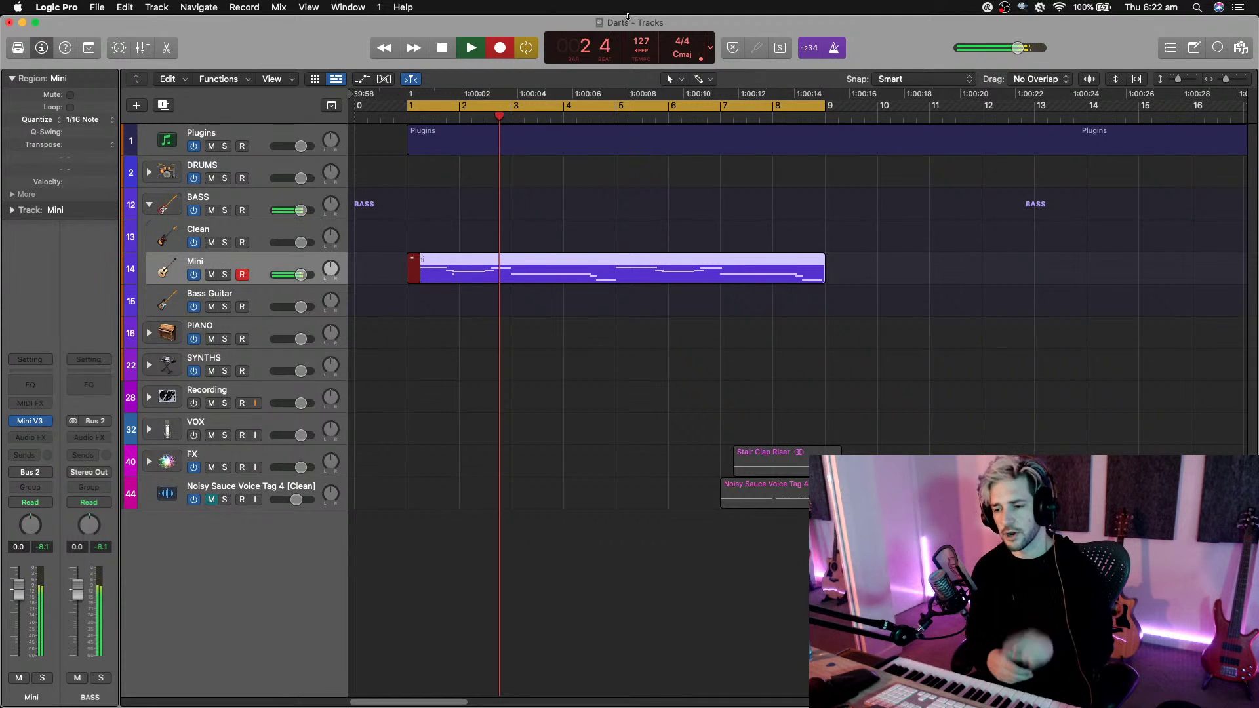
{"action": "key", "text": "space"}
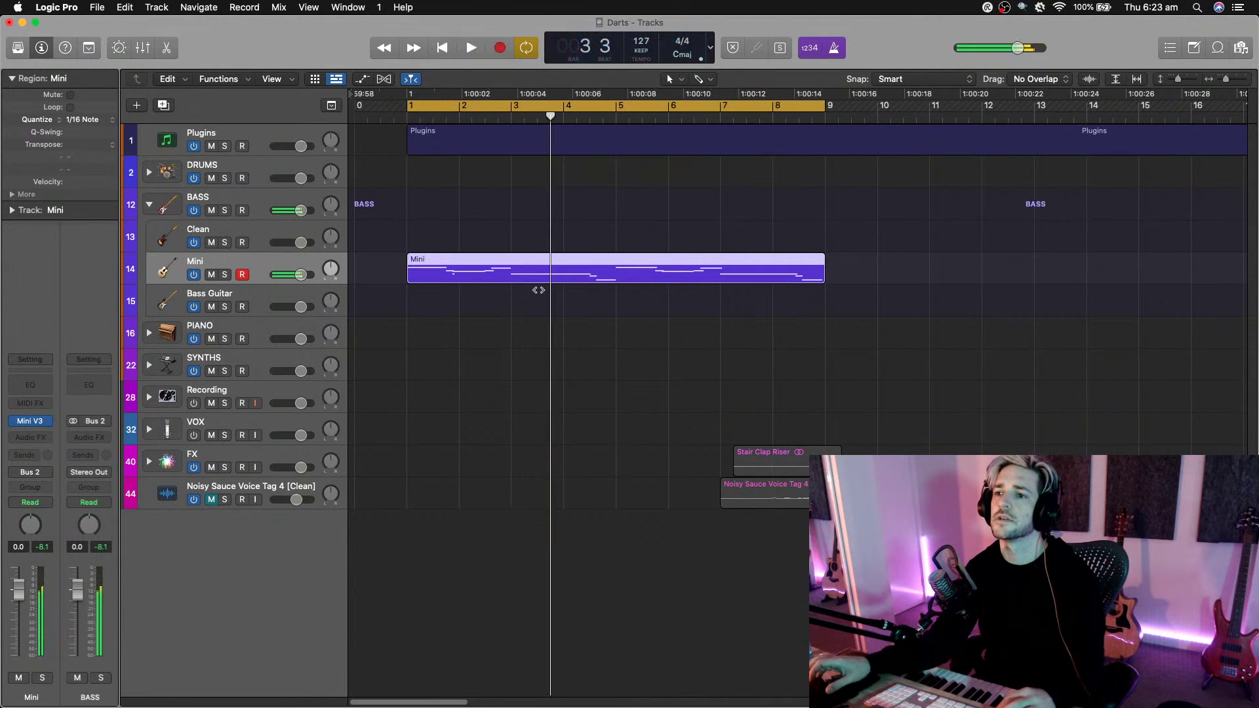
Open the Mini region in the Piano Roll, delete the stray short notes in the first bars, and play the bass line from the start.
{"action": "double_click", "coordinate": [526, 264]}
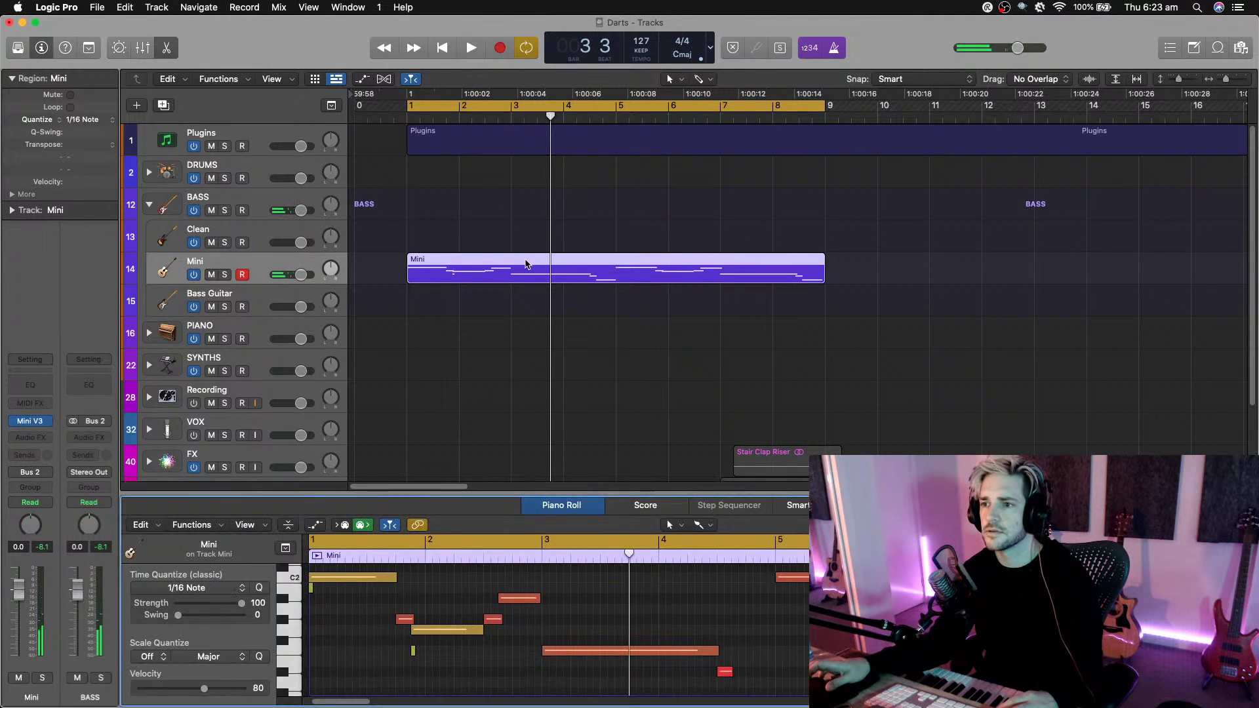
{"action": "left_click", "coordinate": [414, 651]}
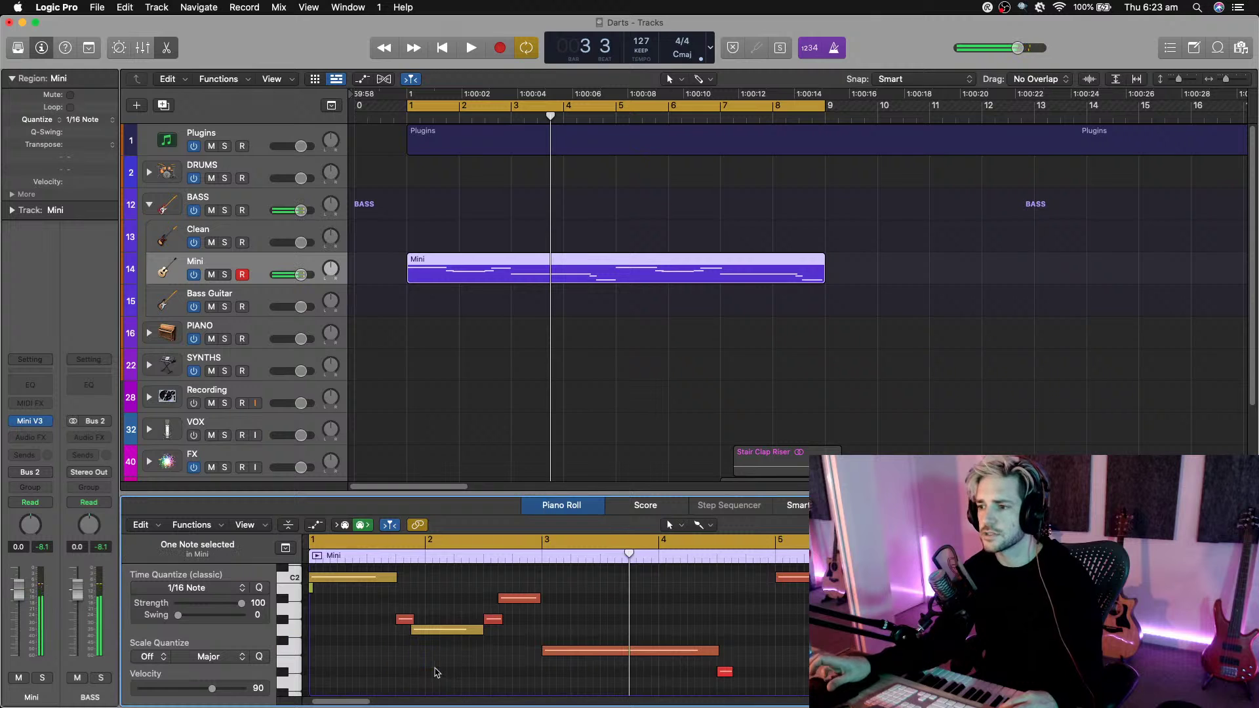
{"action": "key", "text": "Return"}
{"action": "key", "text": "space"}
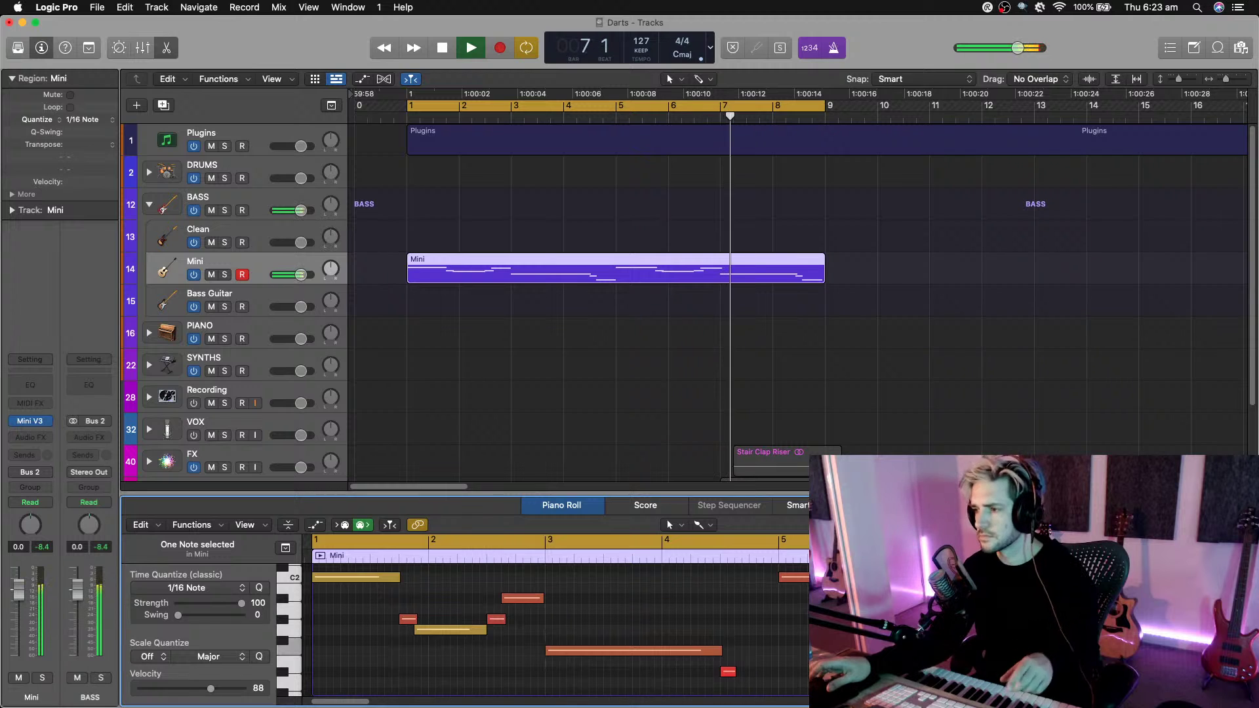
{"action": "key", "text": "super+Left"}
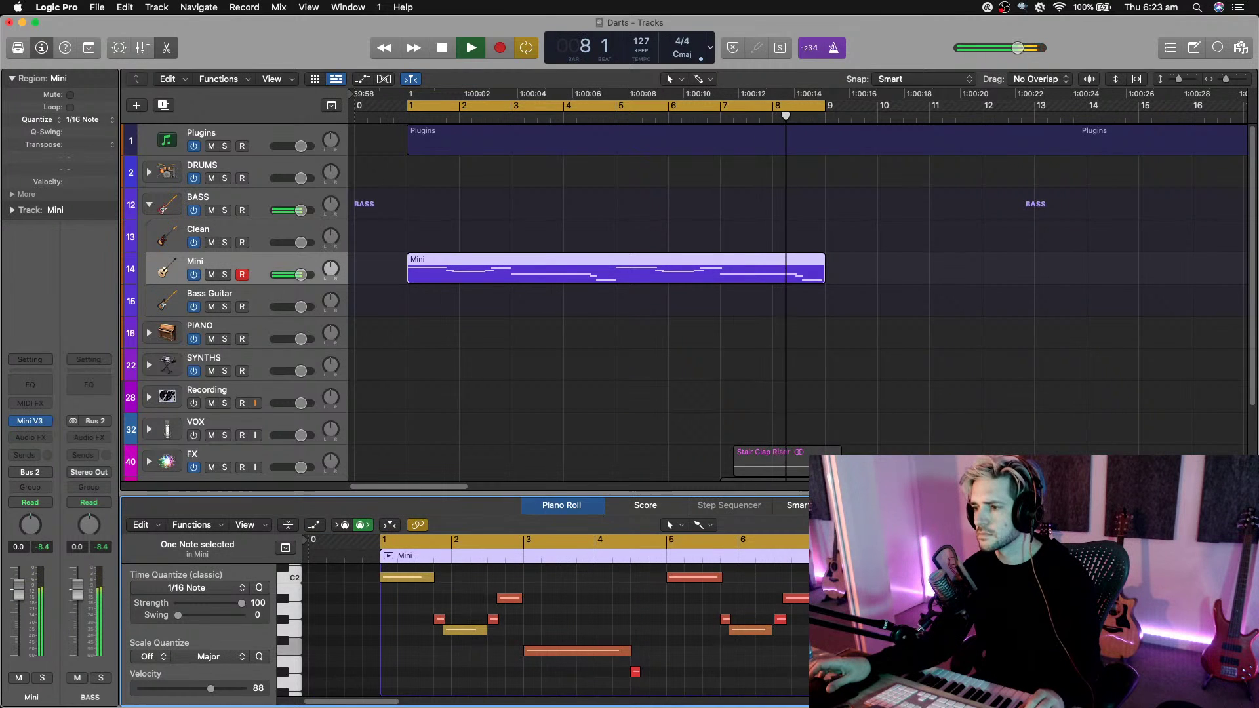
{"action": "key", "text": "space"}
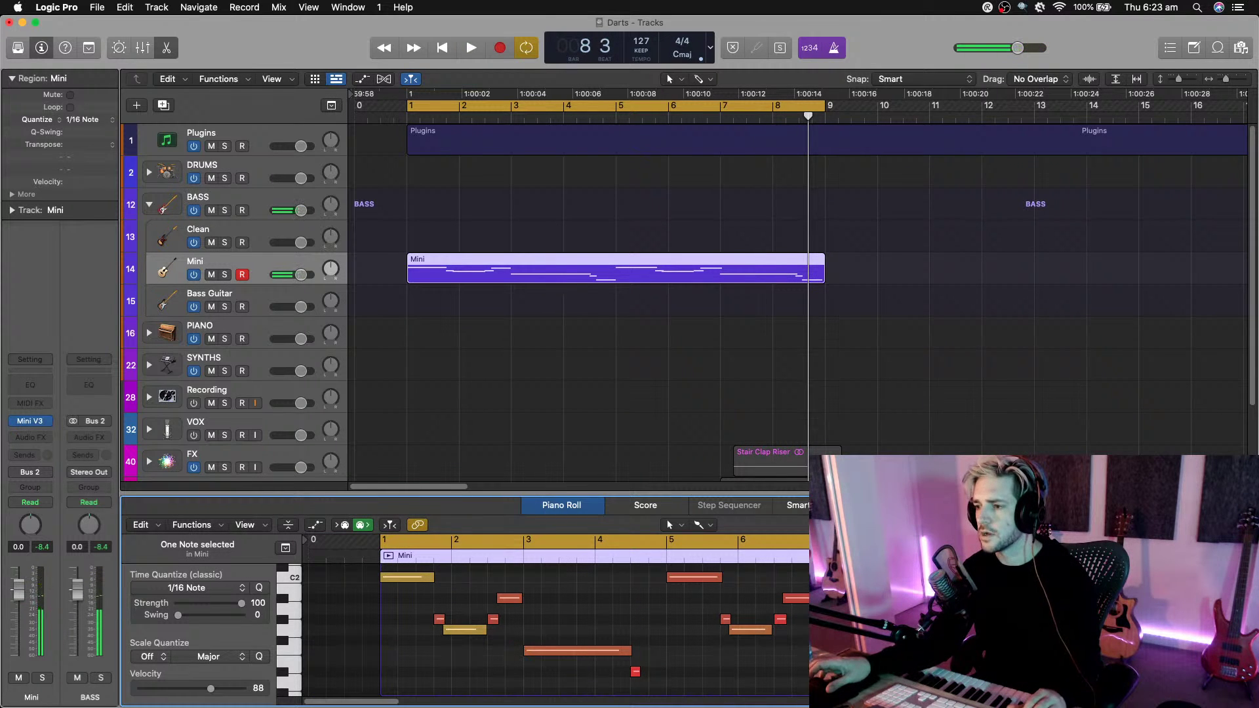
Look over the lower notes of the bass line in the Piano Roll and play the region again.
{"action": "scroll", "coordinate": [590, 629], "scroll_direction": "down", "scroll_amount": 3}
{"action": "scroll", "coordinate": [590, 629], "scroll_direction": "up", "scroll_amount": 2}
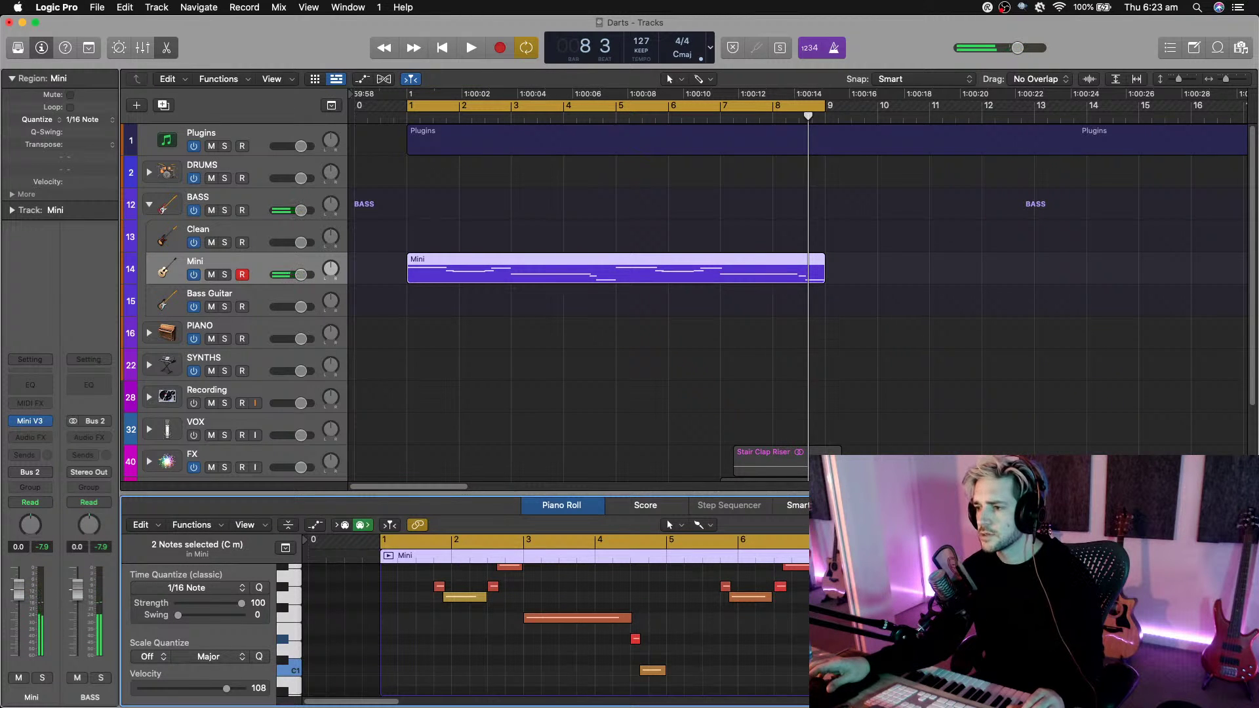
{"action": "key", "text": "Left"}
{"action": "key", "text": "space"}
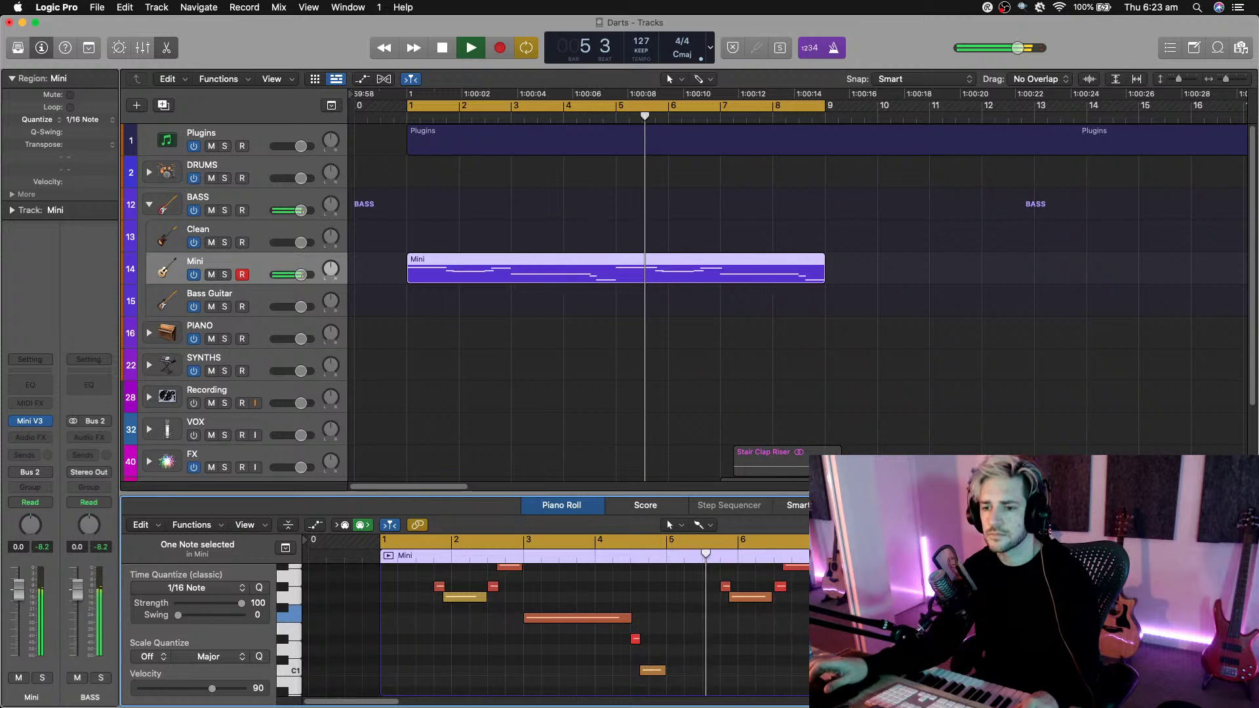
Raise the Glide of the Mini track's Mini V3 synth to 3.76 and check the synth's built-in effects.
{"action": "left_click", "coordinate": [30, 421]}
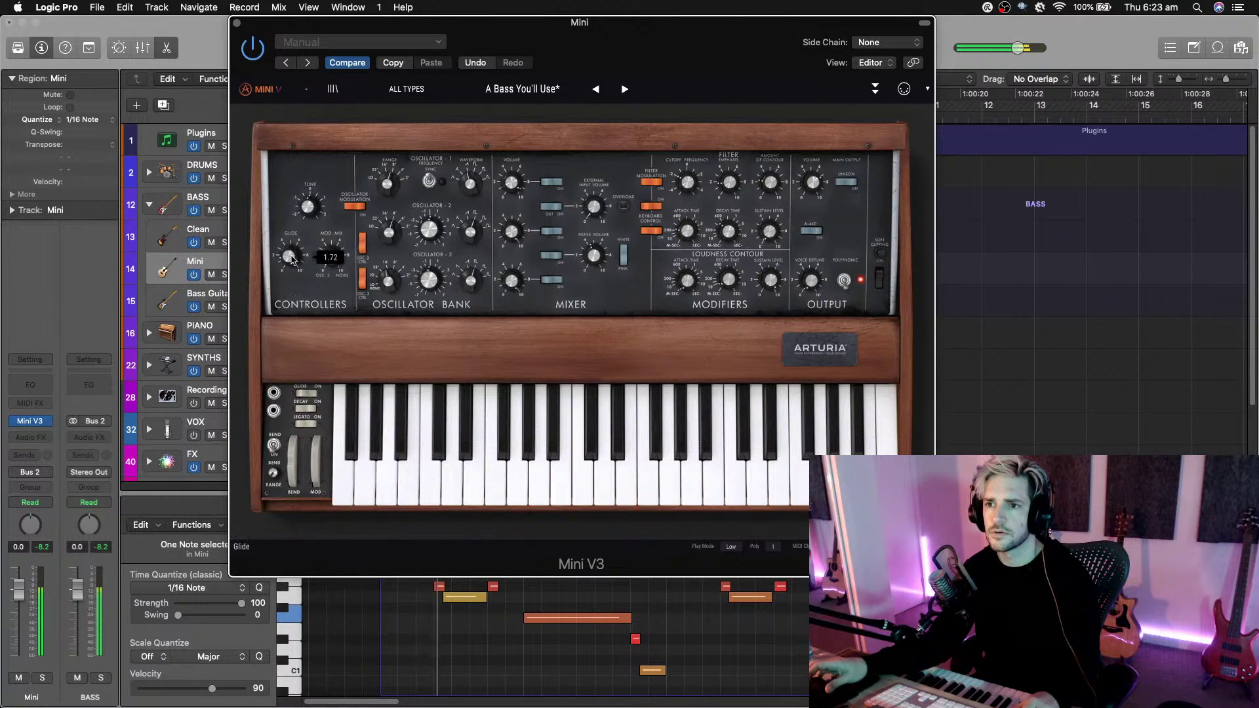
{"action": "left_click_drag", "start_coordinate": [289, 255], "coordinate": [289, 246]}
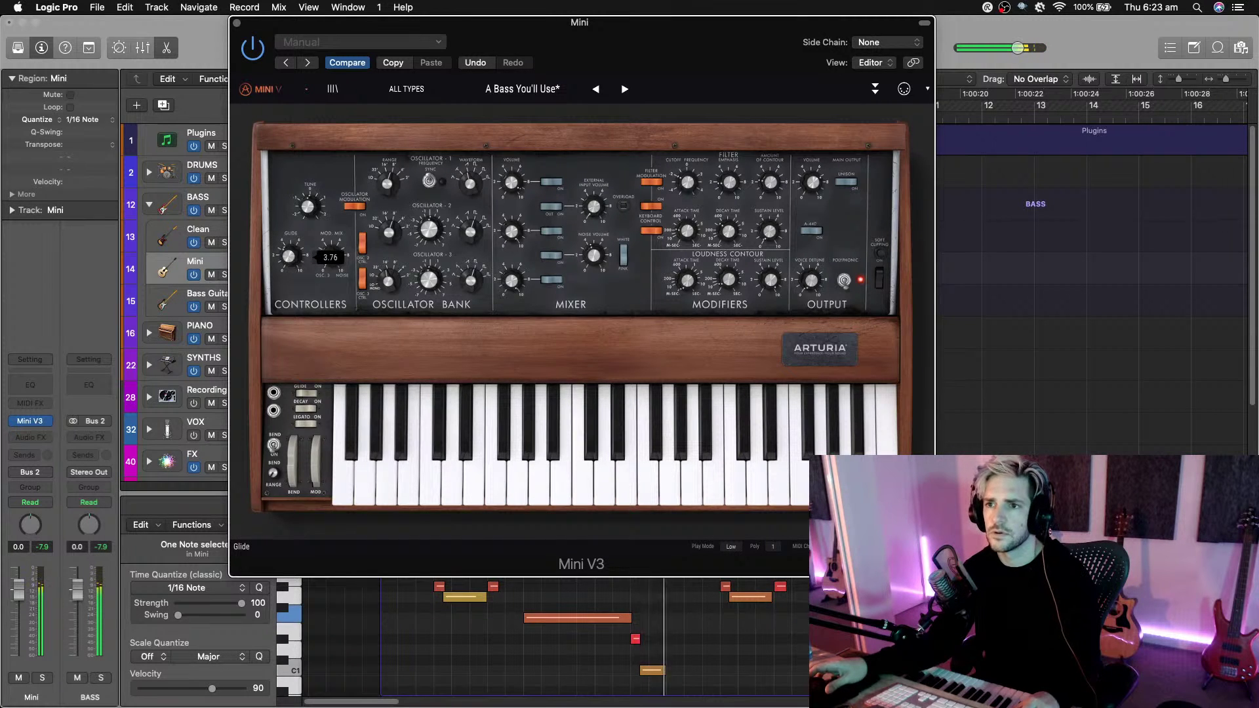
{"action": "mouse_move", "coordinate": [293, 261]}
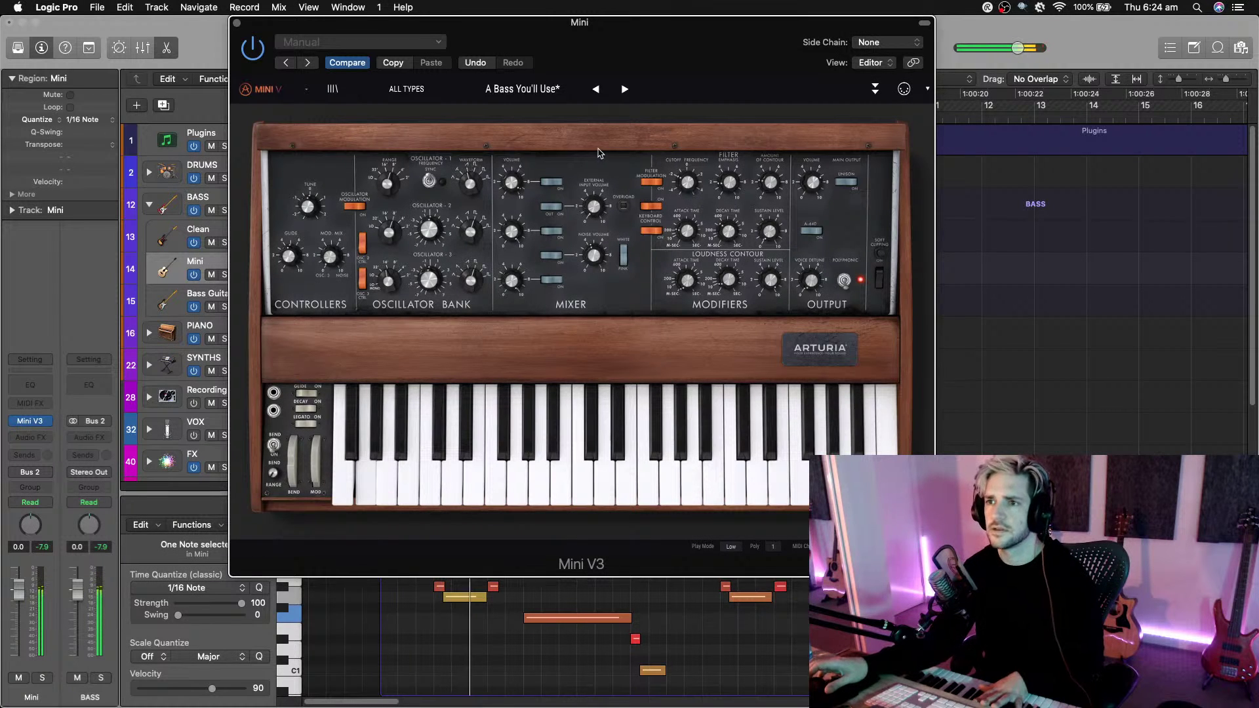
{"action": "left_click", "coordinate": [875, 89]}
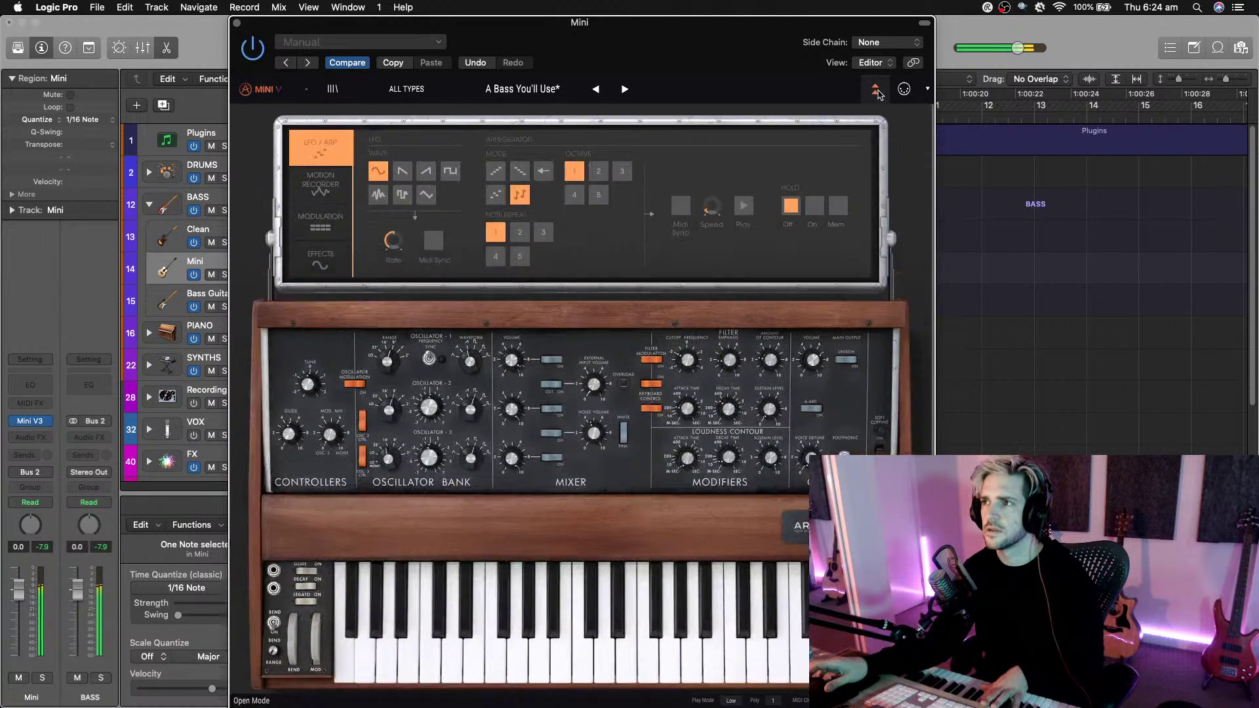
{"action": "left_click", "coordinate": [313, 262]}
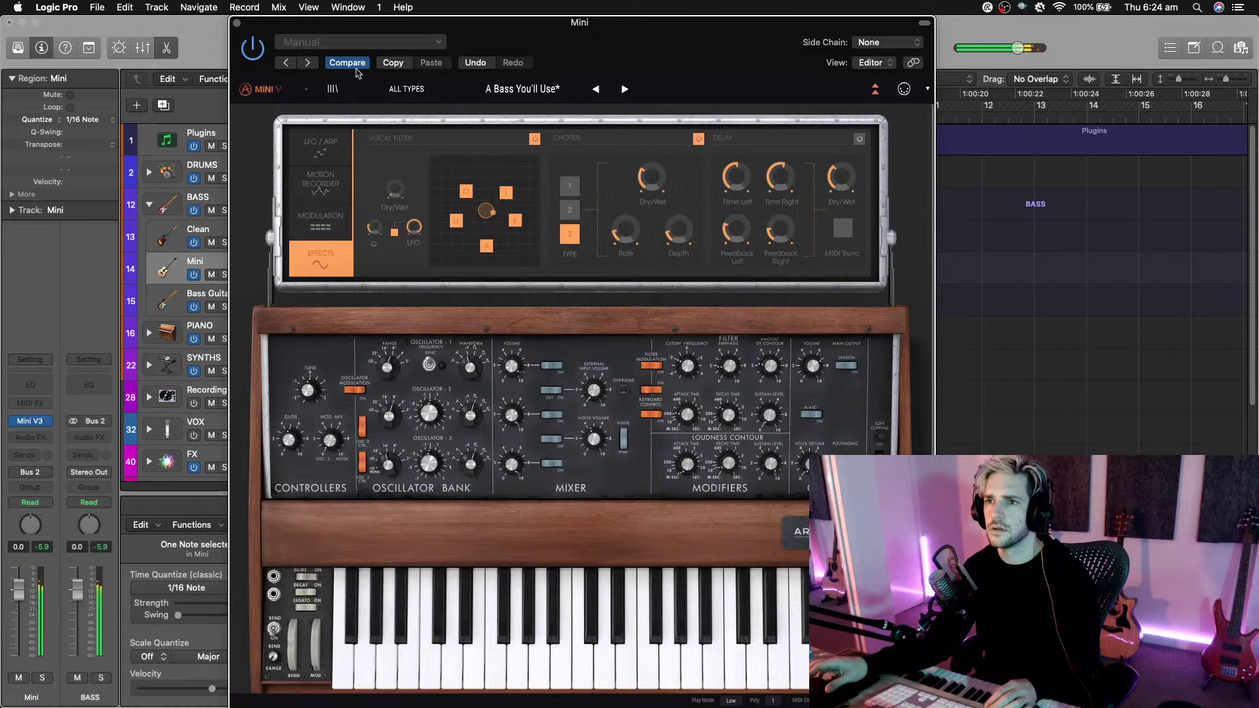
{"action": "left_click", "coordinate": [238, 23]}
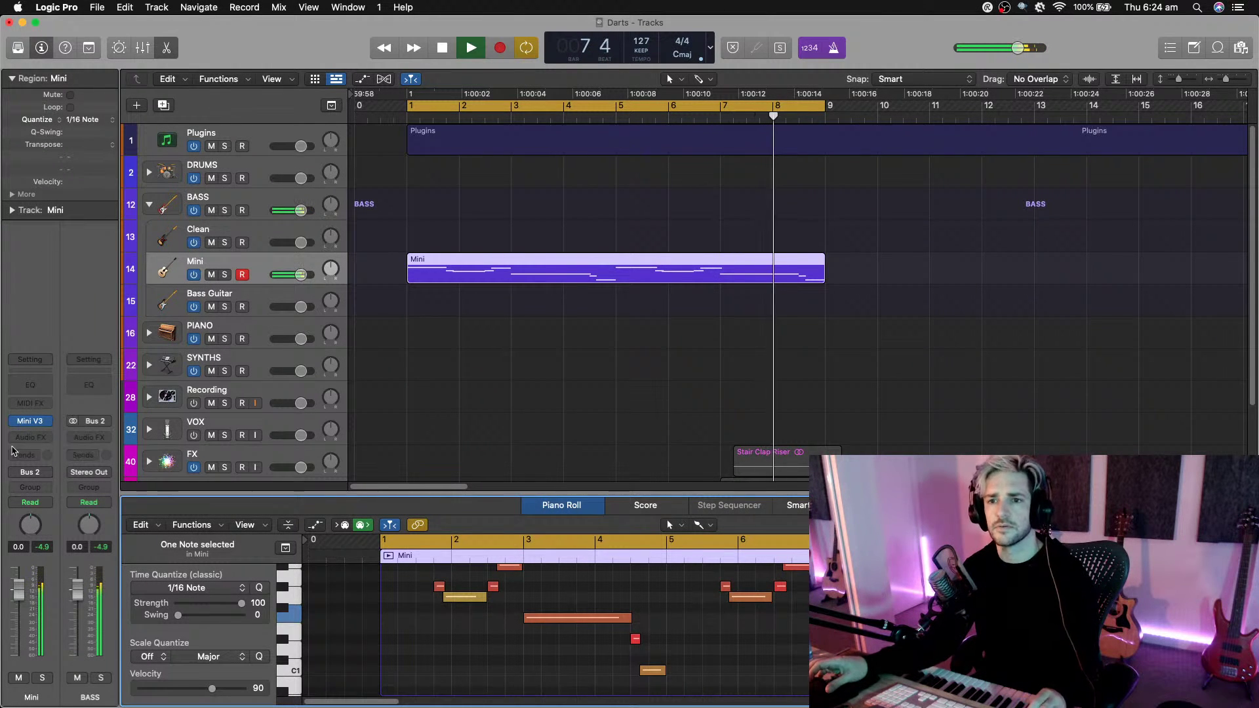
Add the Abbey Road Plates reverb to the Mini track and lower its dry/wet mix.
{"action": "left_click", "coordinate": [23, 439]}
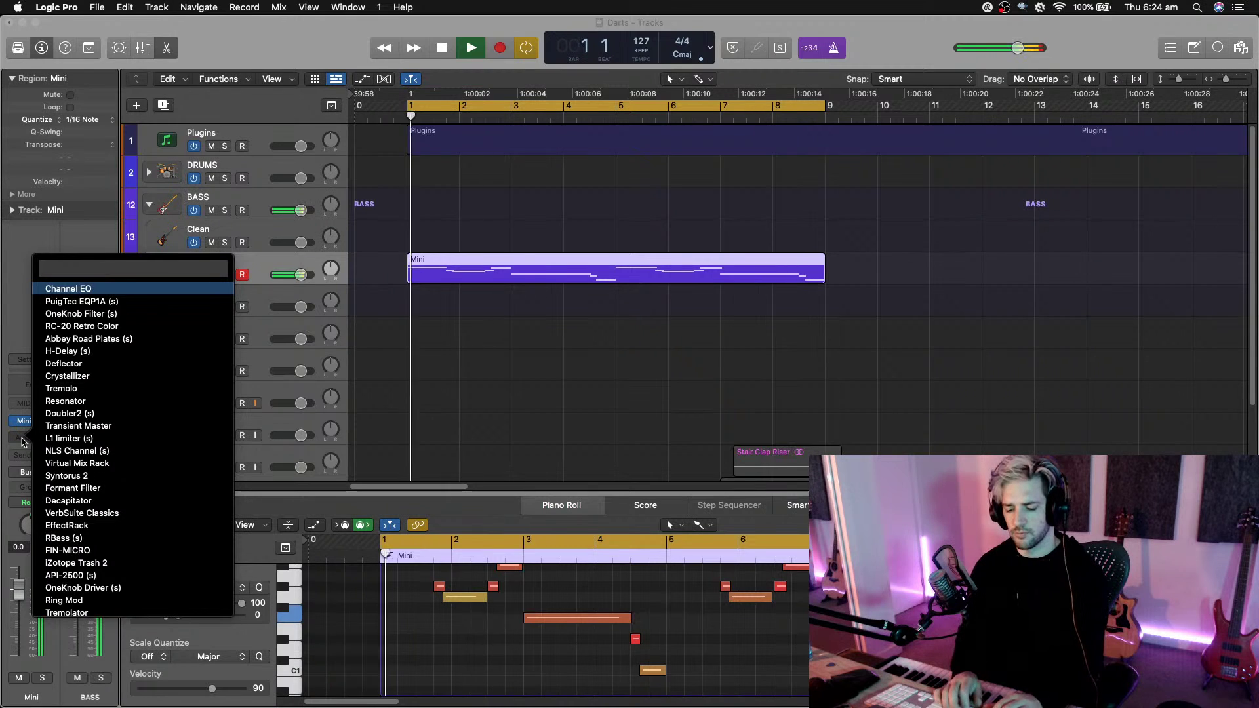
{"action": "type", "text": "rev"}
{"action": "key", "text": "BackSpace"}
{"action": "key", "text": "BackSpace"}
{"action": "key", "text": "BackSpace"}
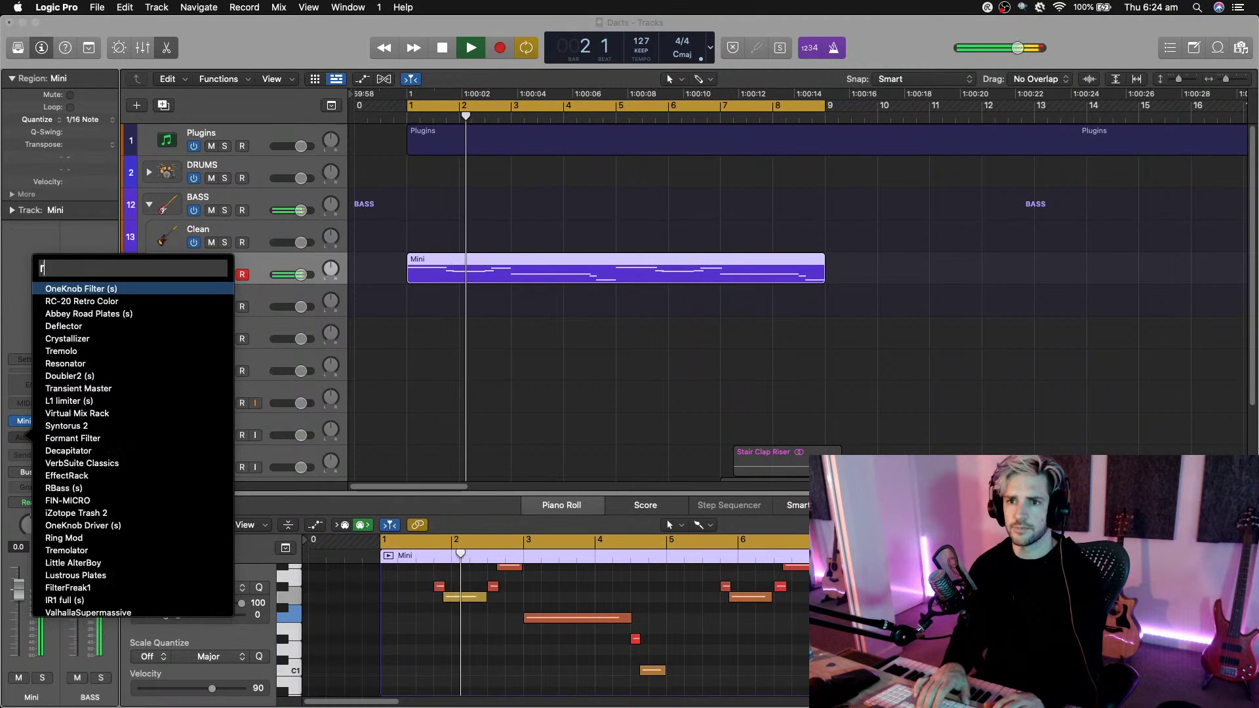
{"action": "type", "text": "abb"}
{"action": "key", "text": "Return"}
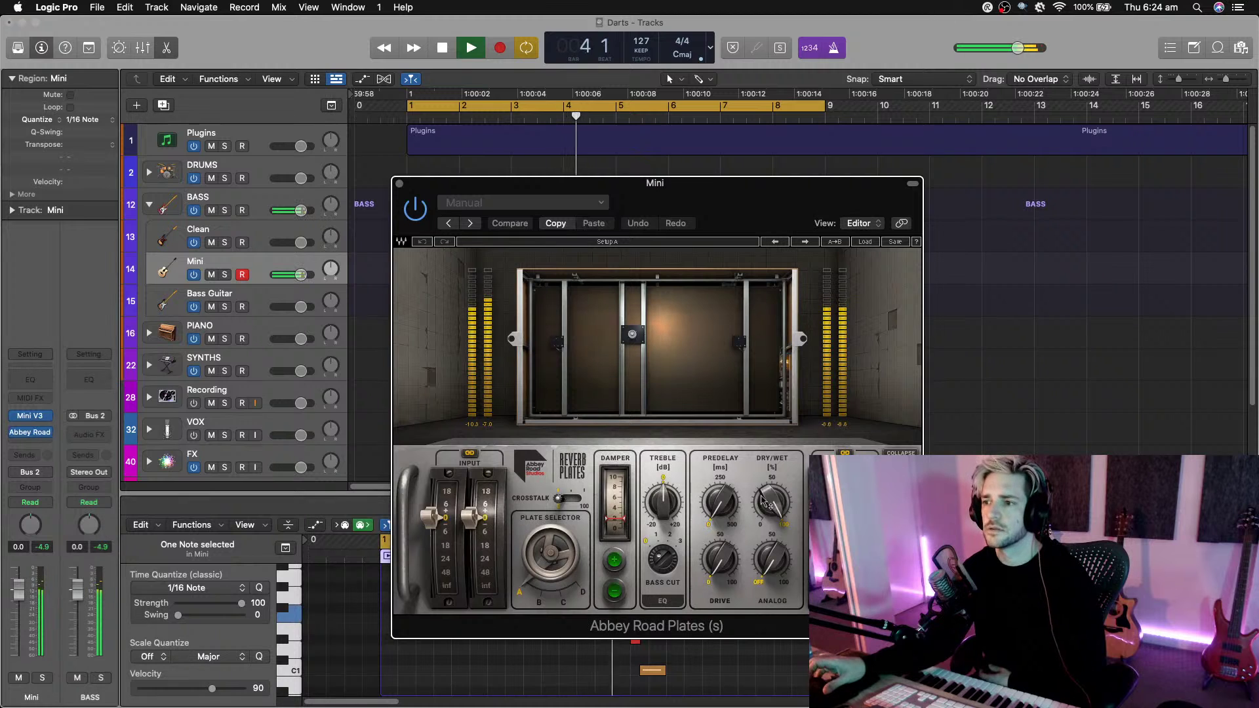
{"action": "left_click_drag", "start_coordinate": [772, 502], "coordinate": [771, 538]}
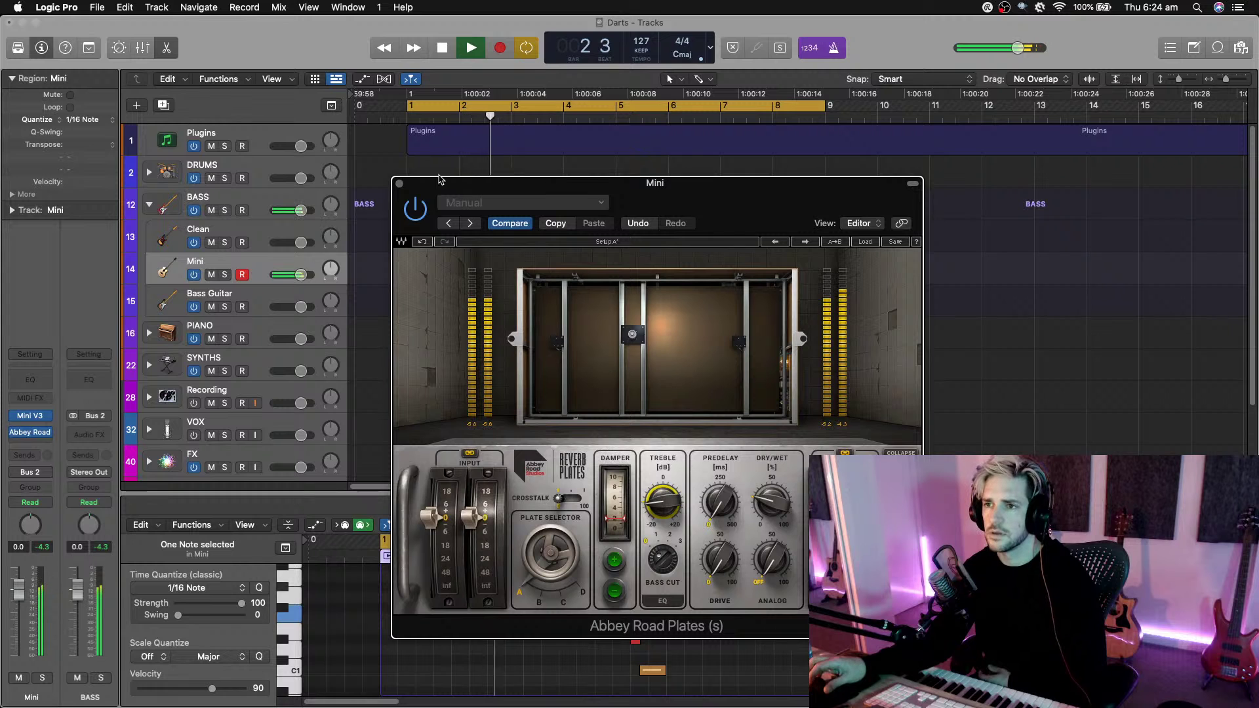
{"action": "left_click", "coordinate": [398, 183]}
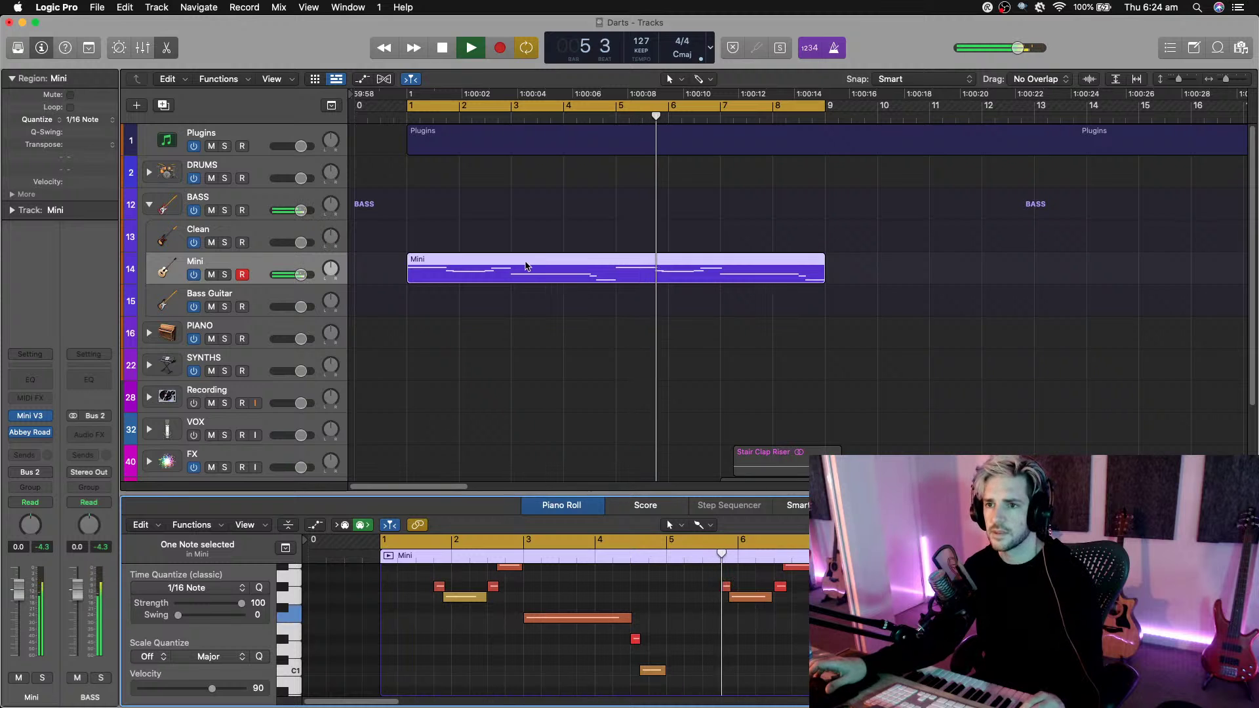
Copy the Mini region onto the Bass Guitar track at bar 1 and play it with that track's volume at -2.2 dB.
{"action": "key", "text": "space"}
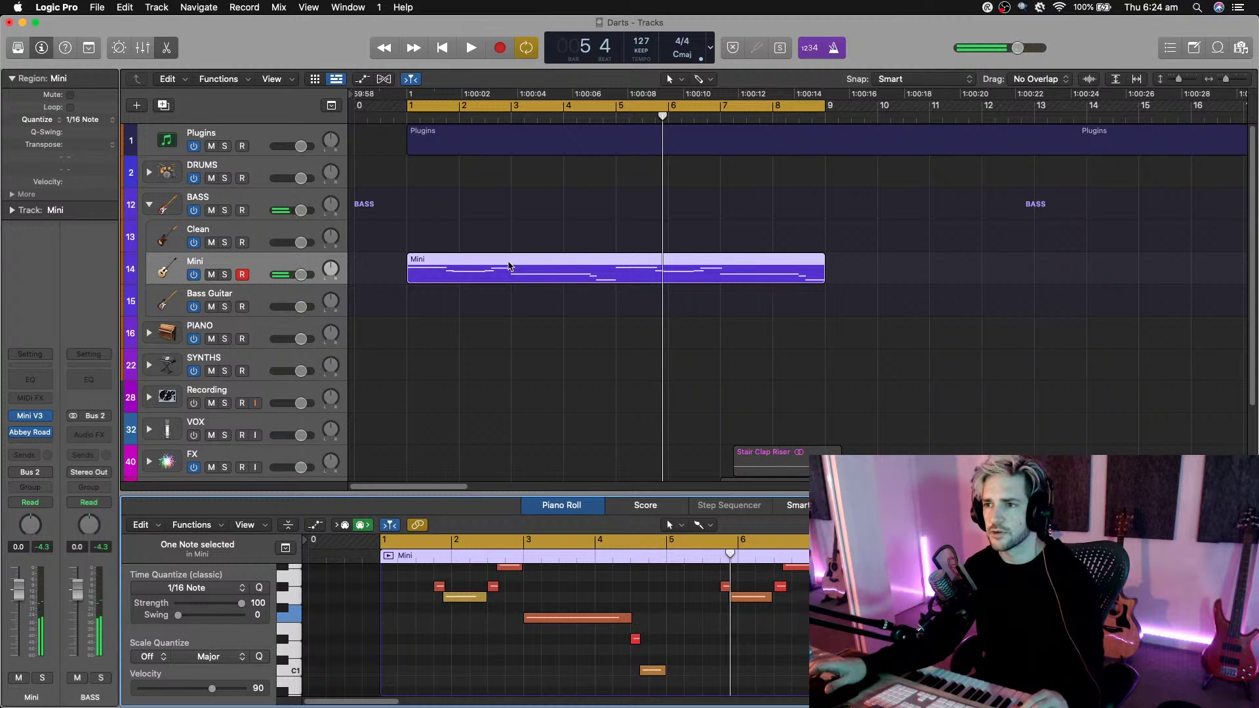
{"action": "left_click_drag", "start_coordinate": [507, 261], "coordinate": [509, 303]}
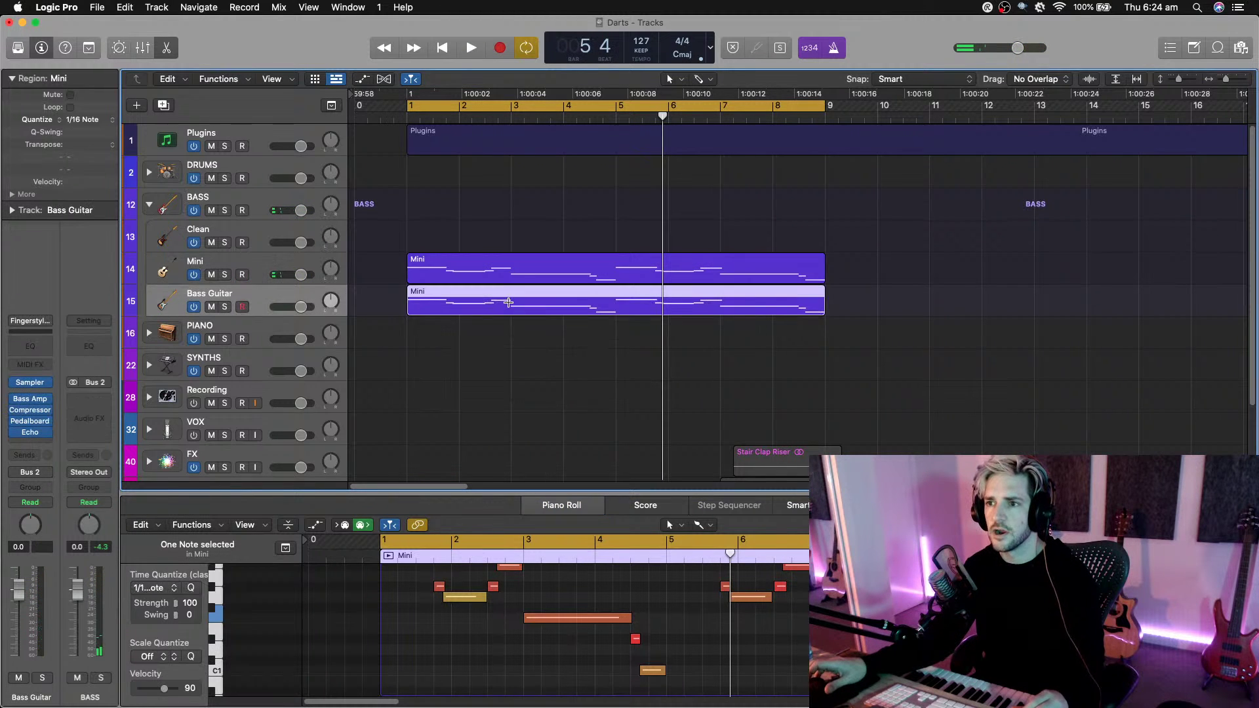
{"action": "left_click_drag", "start_coordinate": [297, 309], "coordinate": [317, 317]}
{"action": "key", "text": "space"}
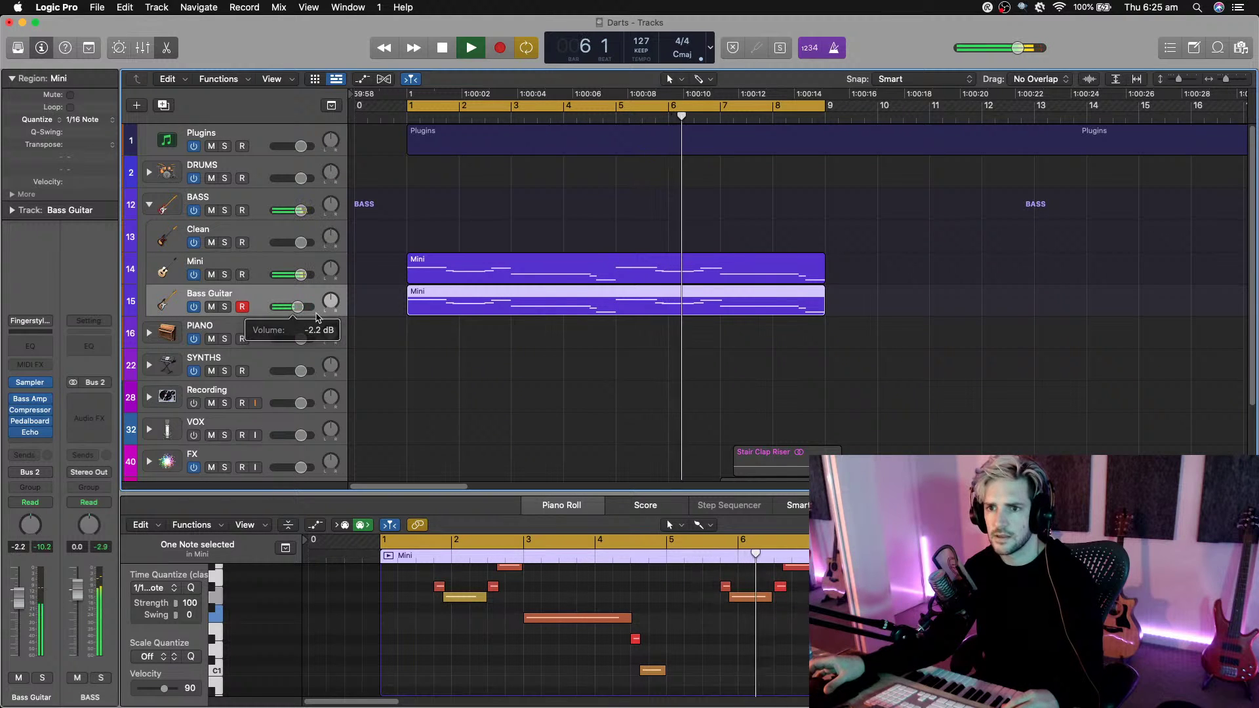
Briefly audition the Bass Guitar track on its own and transpose all notes of its copied region up an octave.
{"action": "left_click", "coordinate": [43, 677]}
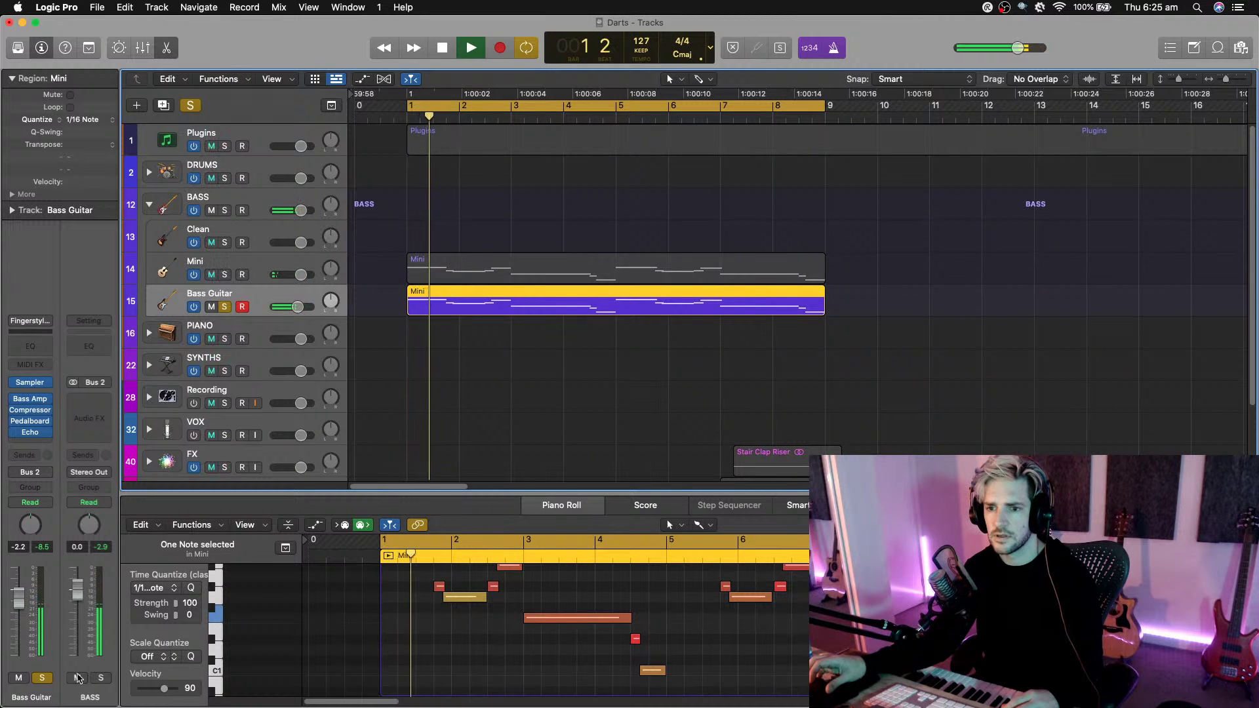
{"action": "key", "text": "s"}
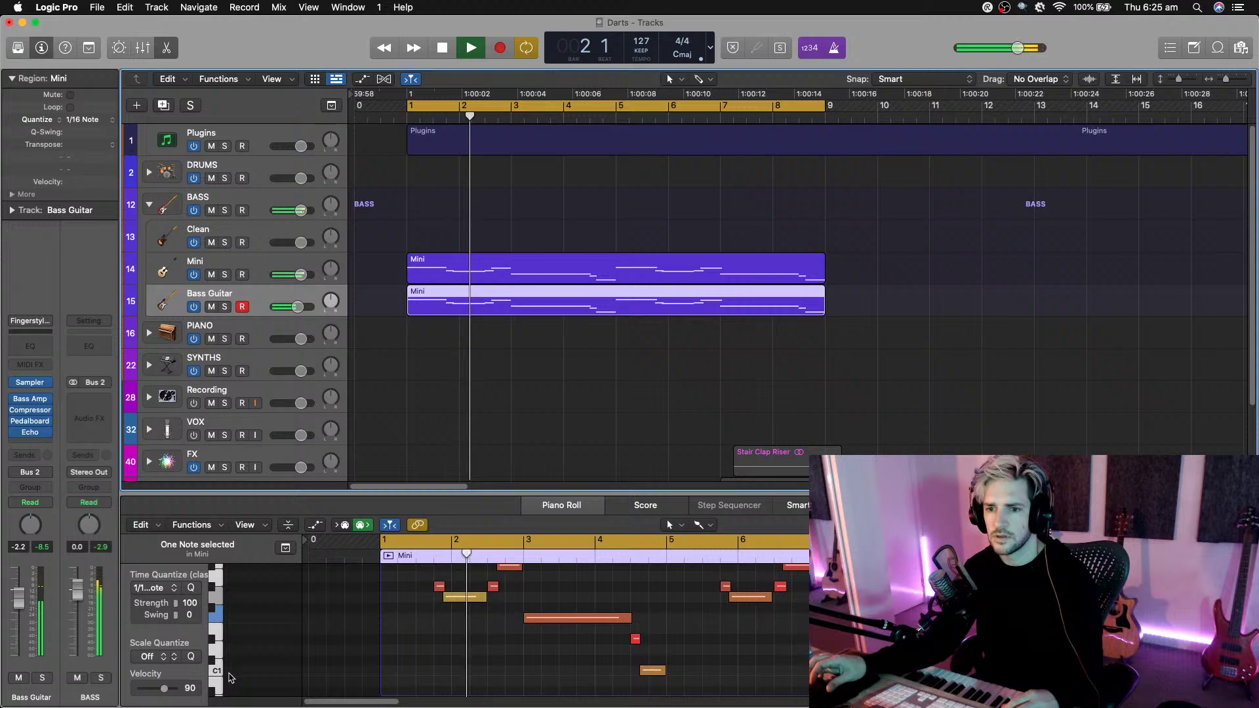
{"action": "left_click", "coordinate": [423, 665]}
{"action": "key", "text": "super+a"}
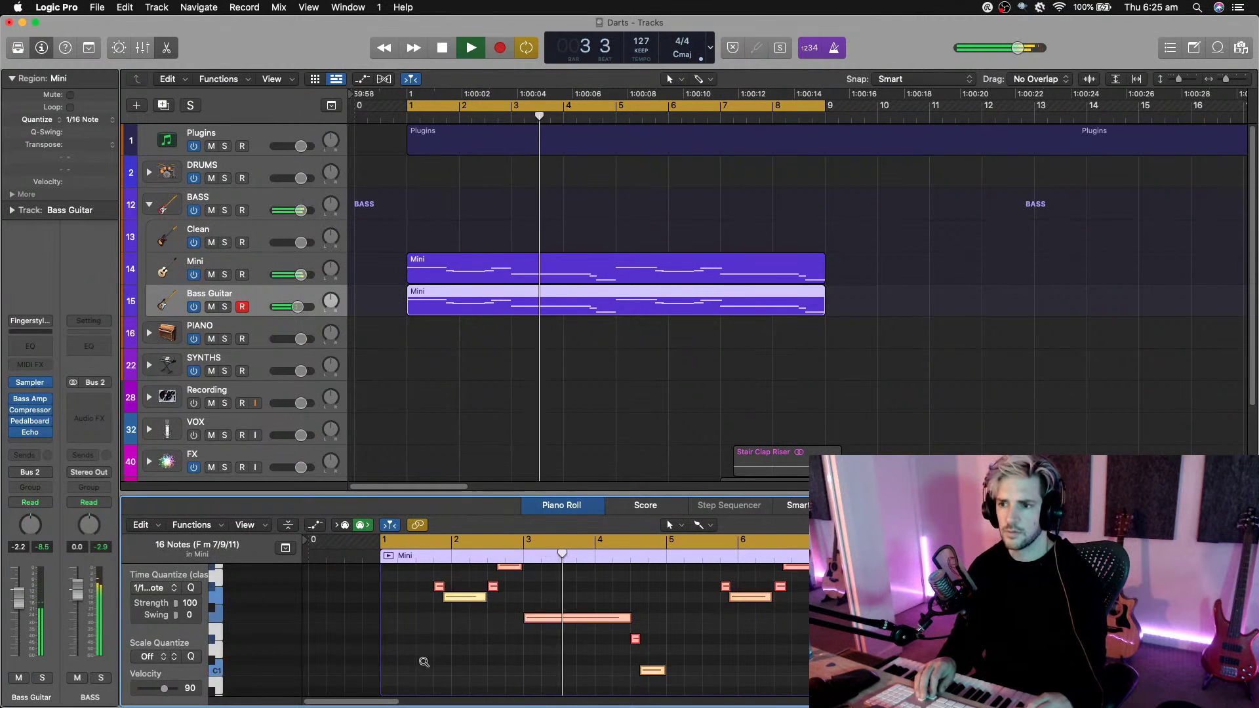
{"action": "key", "text": "Delete"}
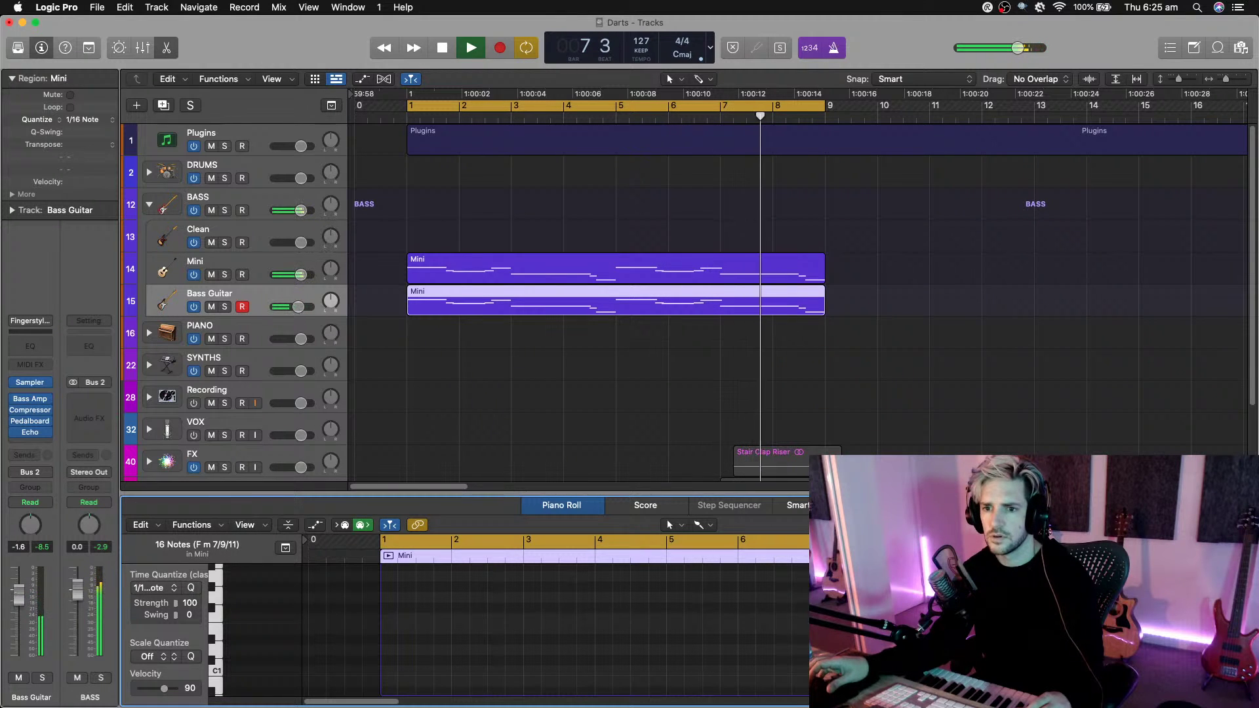
Reset the Bass Guitar track's volume to 0.0 dB and play the track soloed.
{"action": "left_click_drag", "start_coordinate": [19, 595], "coordinate": [19, 593]}
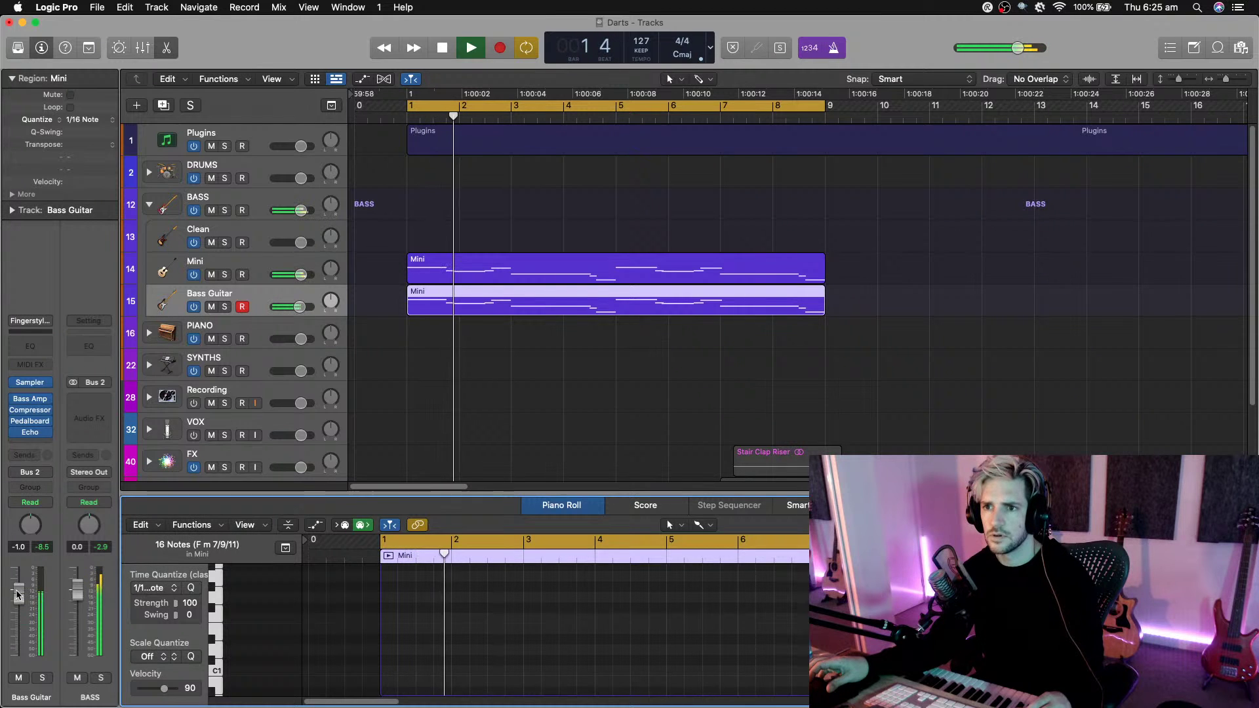
{"action": "left_click", "coordinate": [14, 596], "text": "alt"}
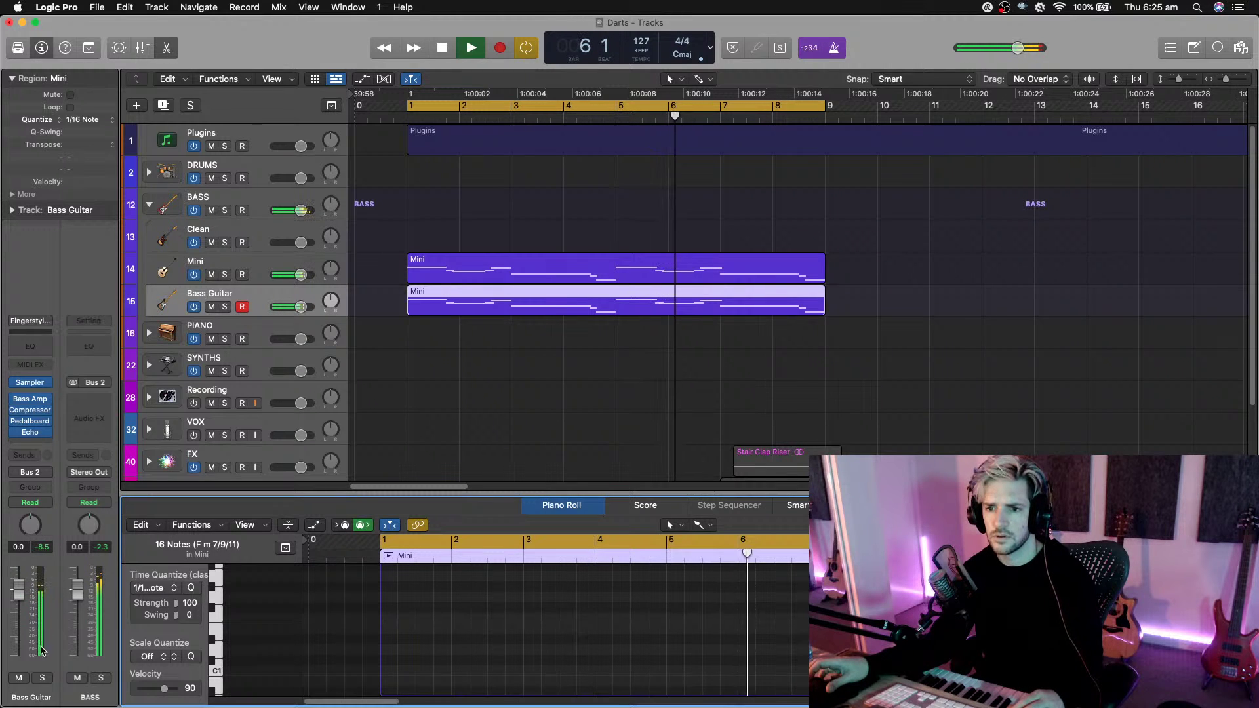
{"action": "key", "text": "s"}
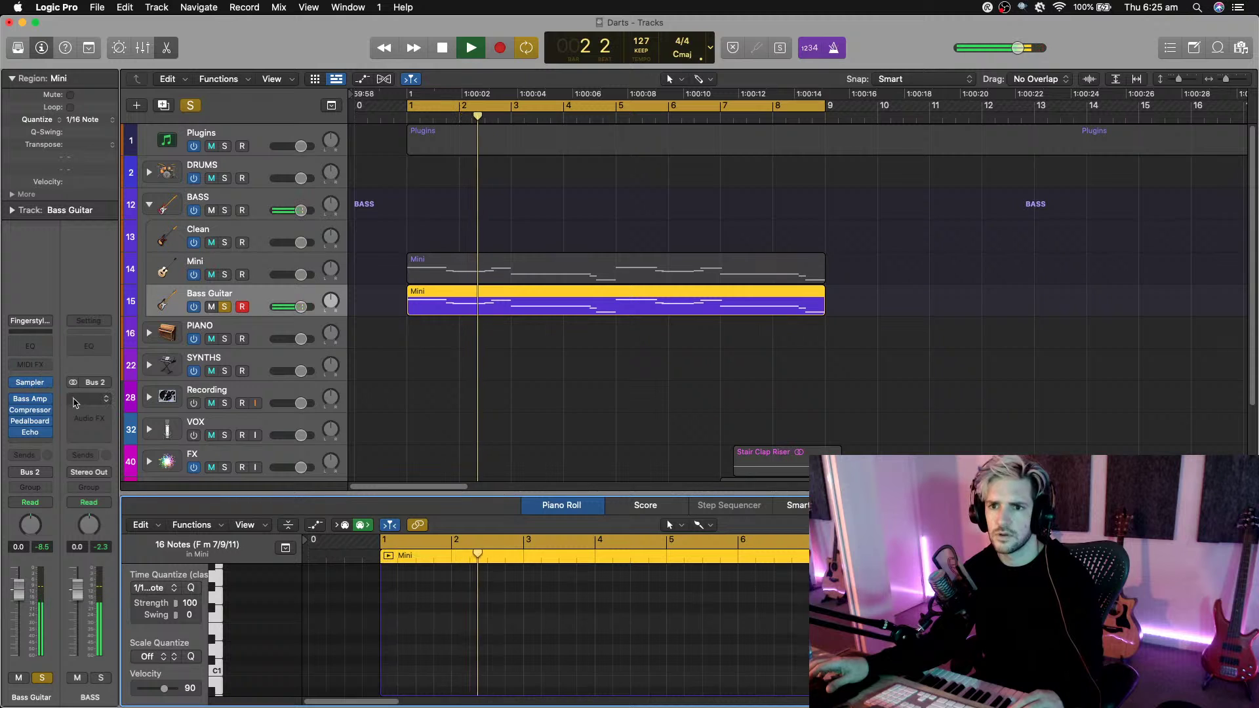
{"action": "left_click", "coordinate": [30, 445]}
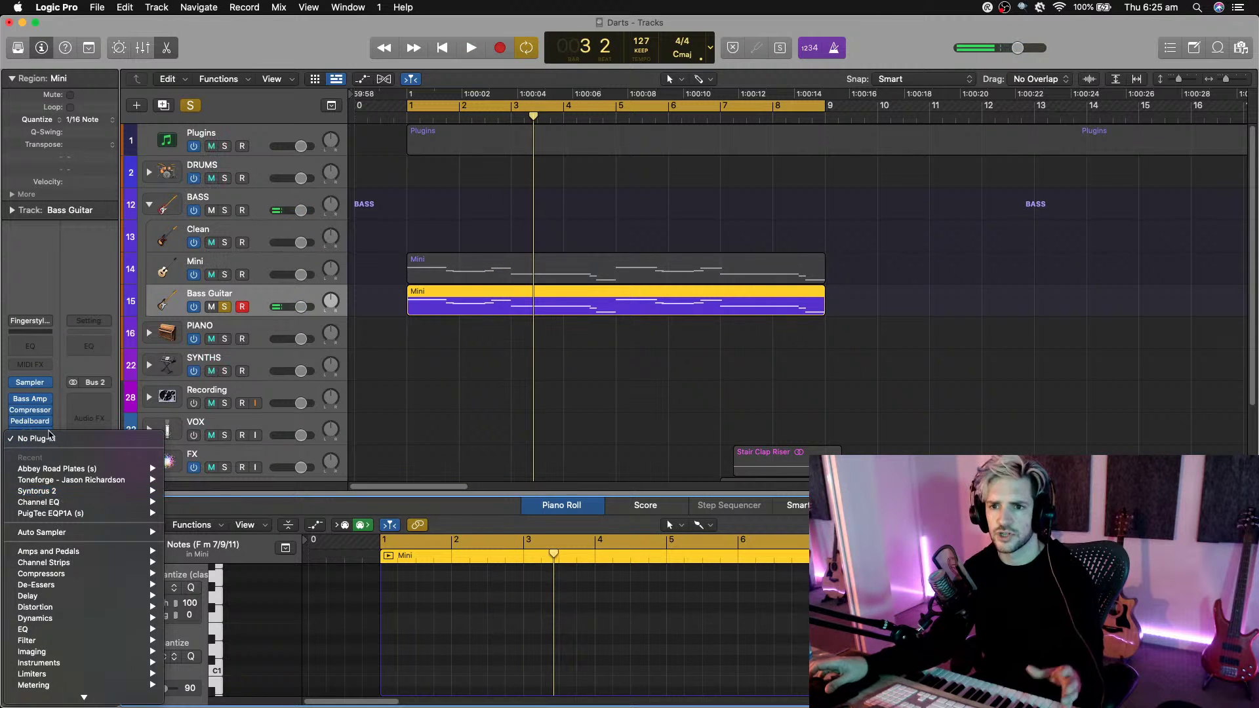
{"action": "left_click", "coordinate": [58, 410]}
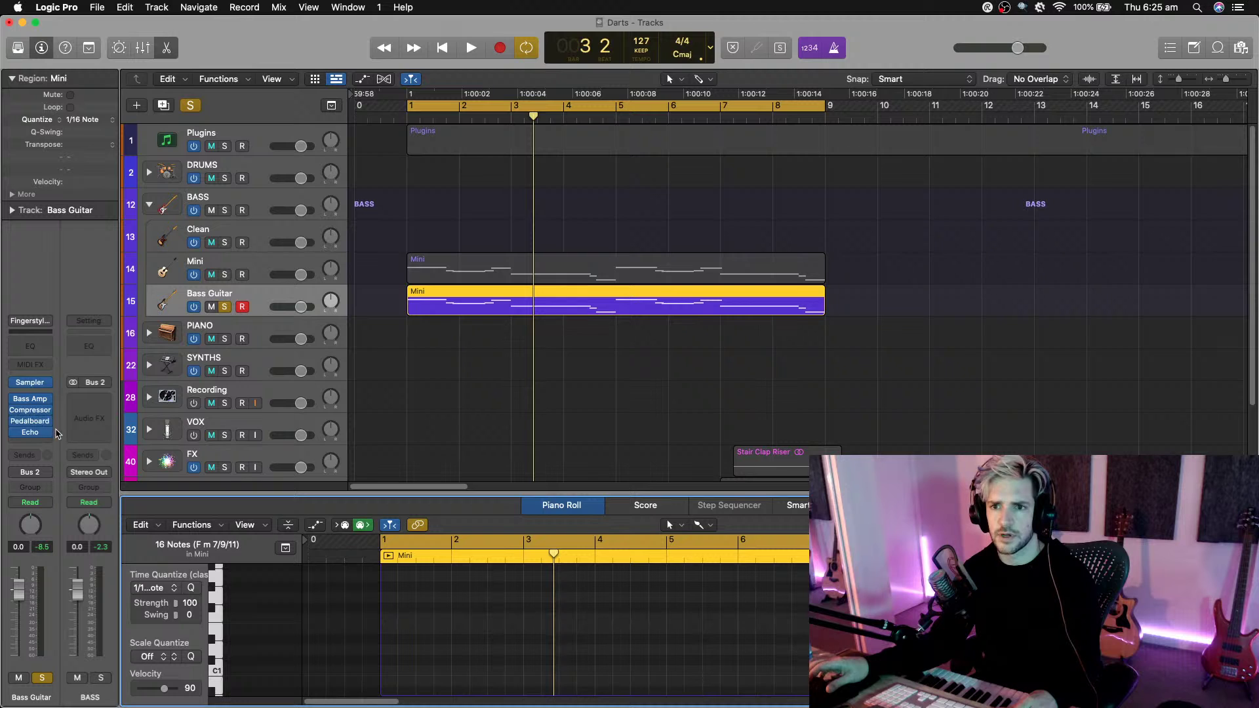
{"action": "key", "text": "space"}
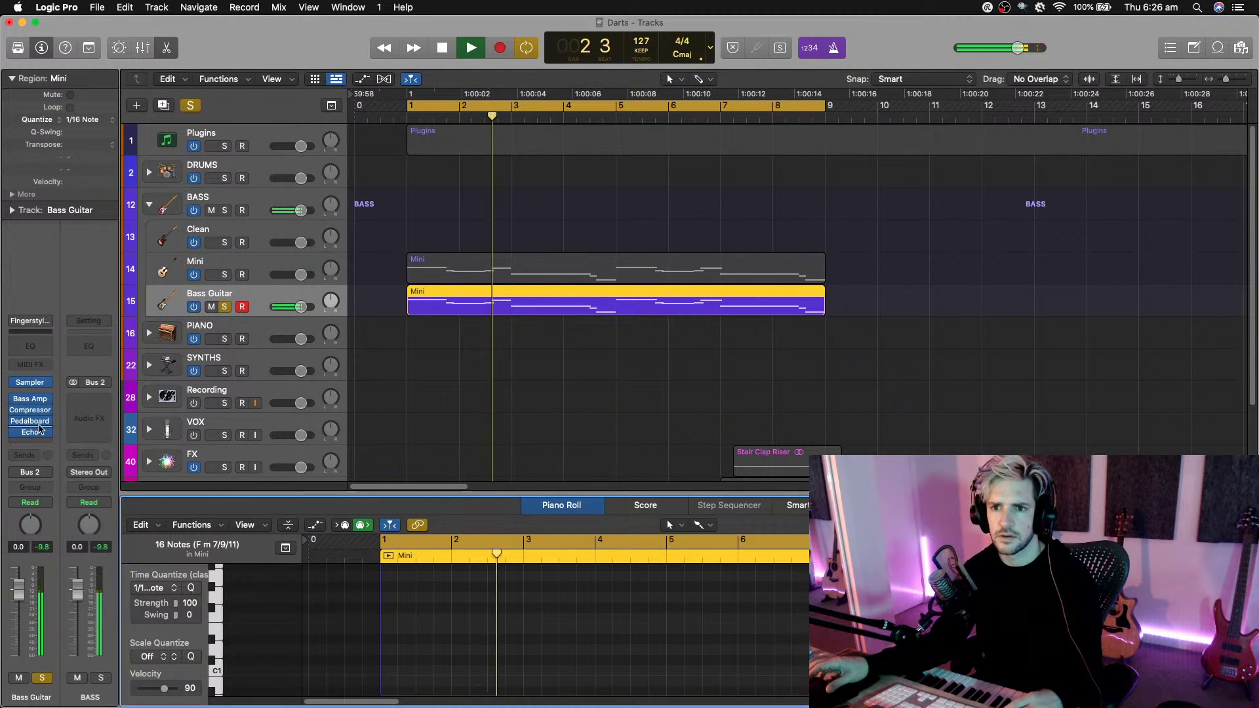
Try the Happy Face Fuzz pedal in the Bass Guitar's Pedalboard, switch it off again and browse the other pedals.
{"action": "left_click", "coordinate": [39, 425]}
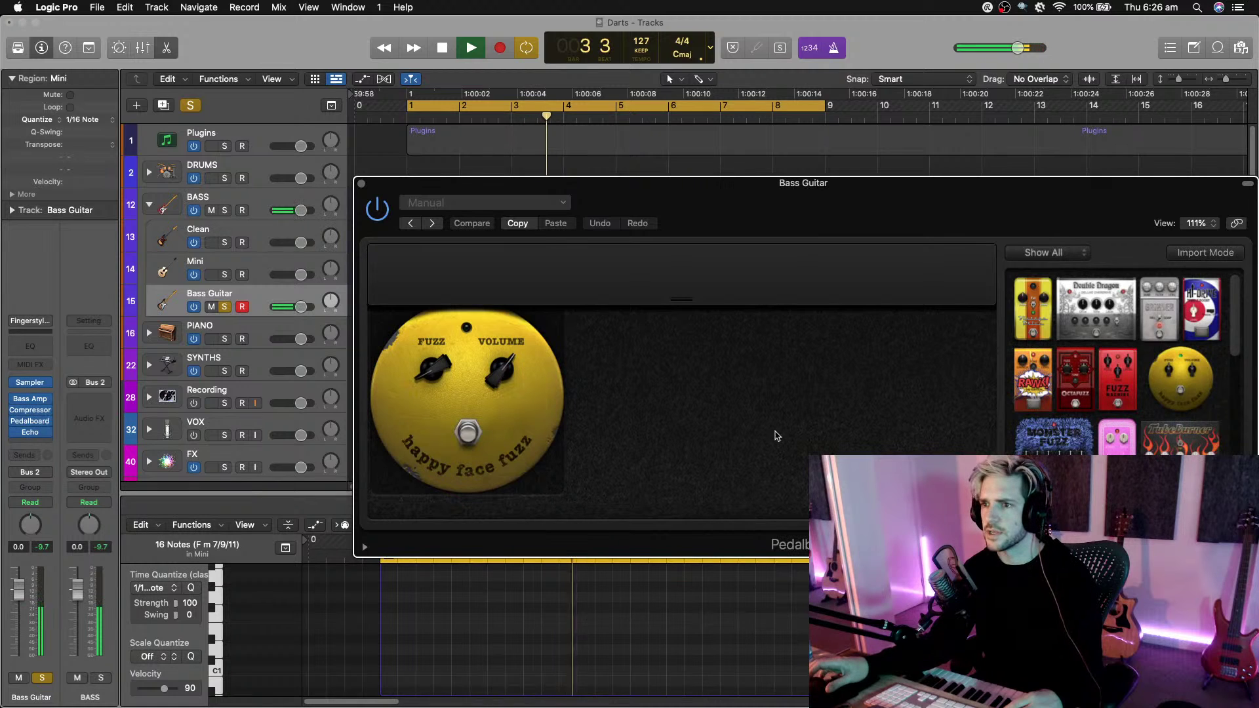
{"action": "left_click", "coordinate": [466, 433]}
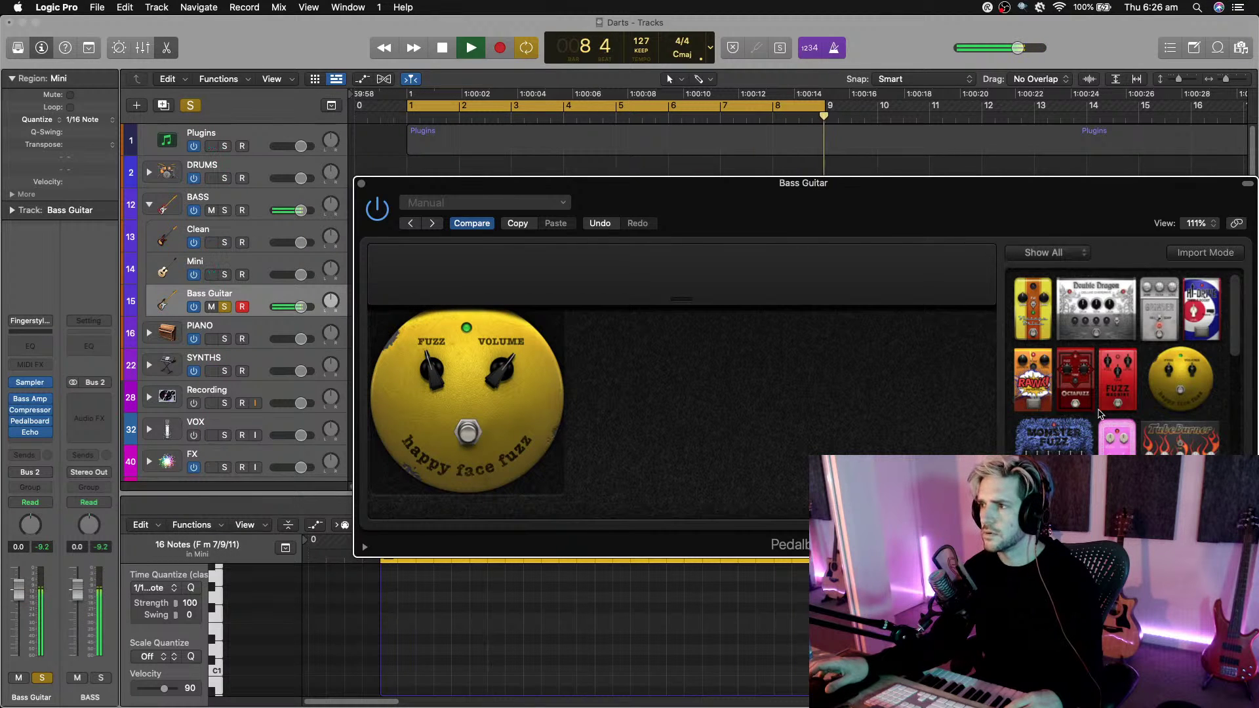
{"action": "scroll", "coordinate": [1099, 413], "scroll_direction": "down", "scroll_amount": 15}
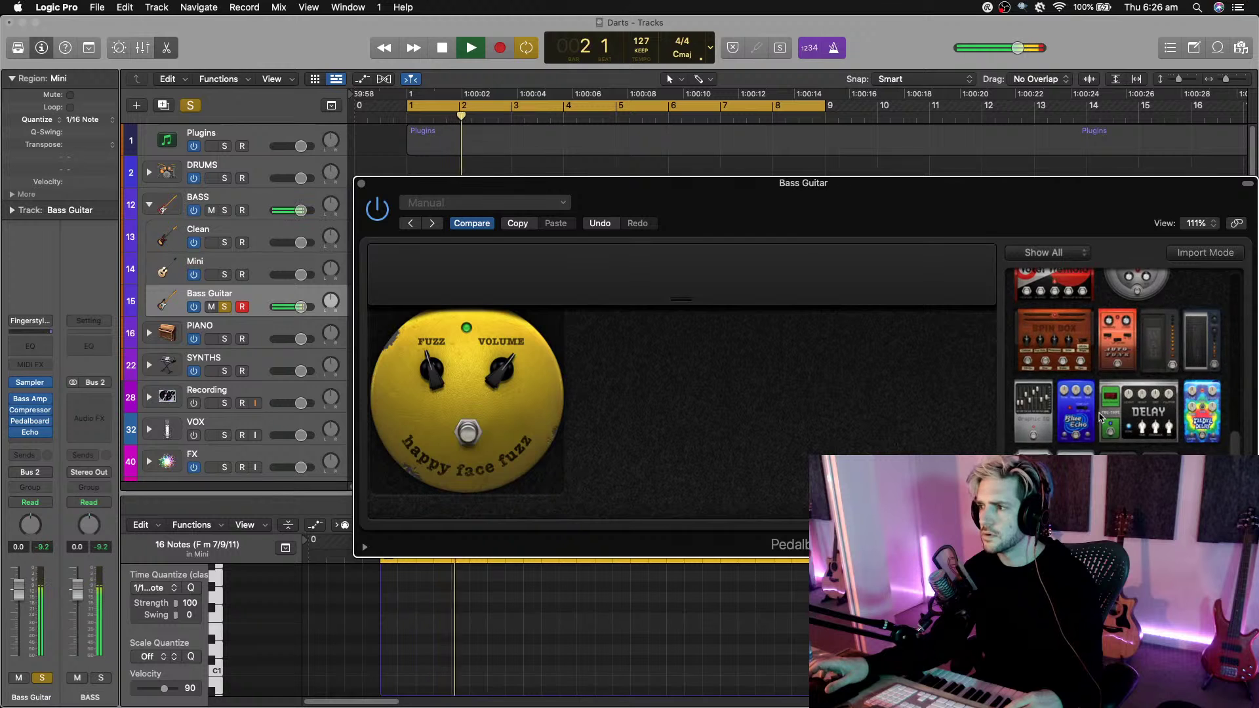
{"action": "left_click", "coordinate": [467, 446]}
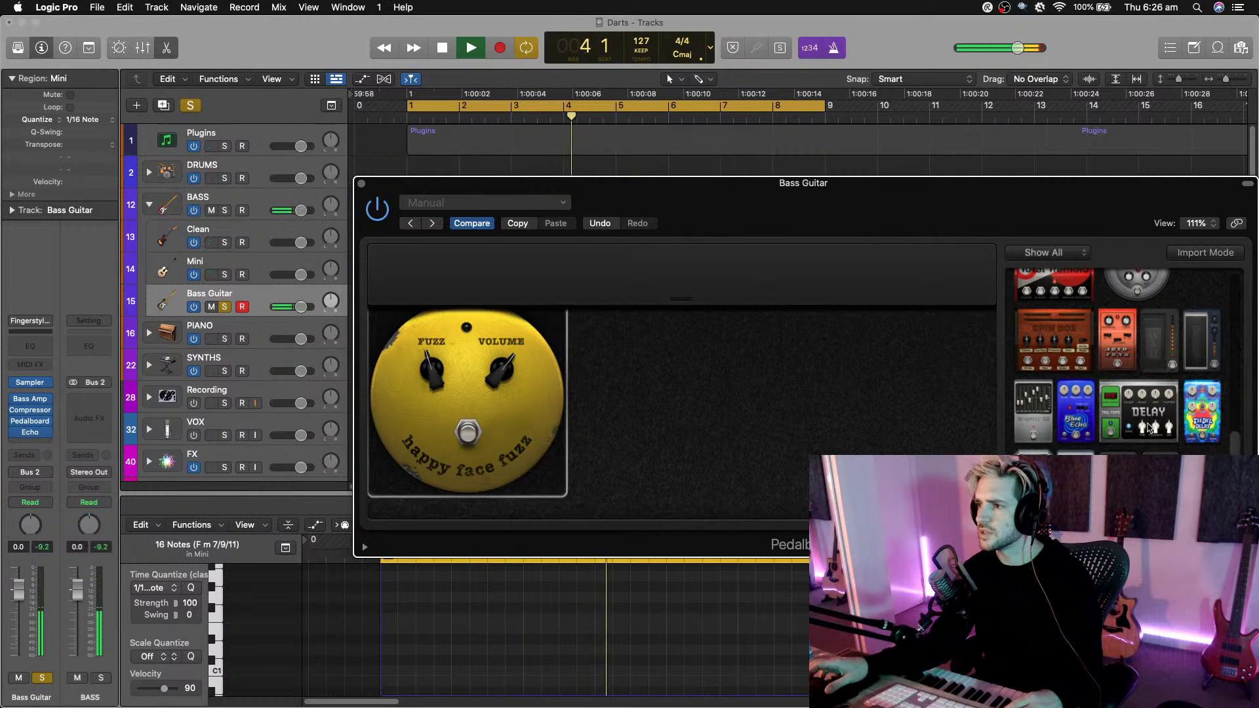
{"action": "scroll", "coordinate": [1149, 427], "scroll_direction": "up", "scroll_amount": 5}
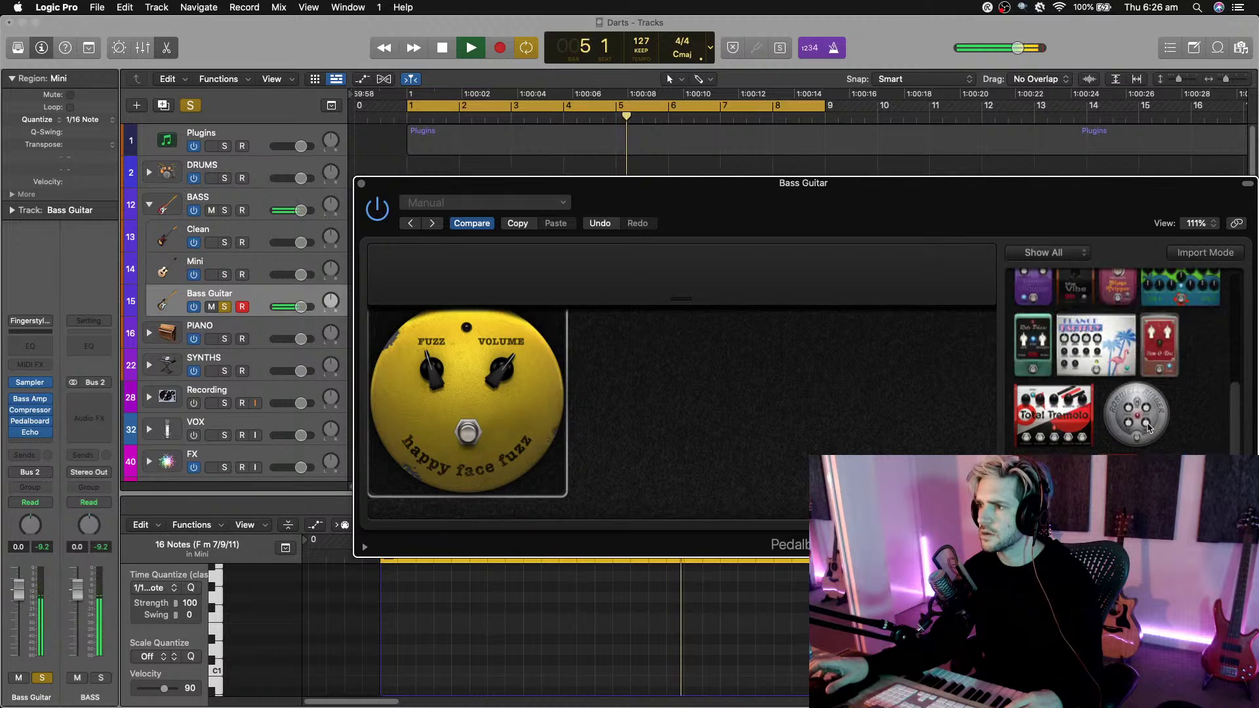
{"action": "scroll", "coordinate": [1149, 427], "scroll_direction": "up", "scroll_amount": 3}
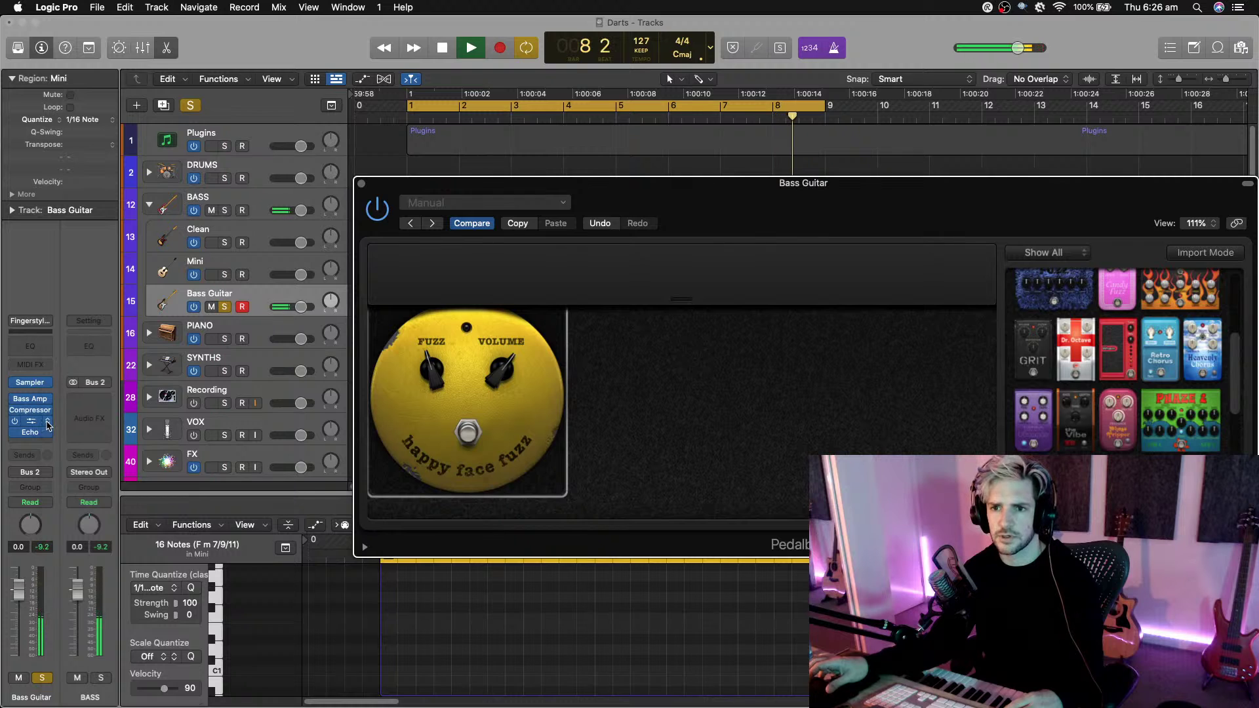
Replace the Bass Guitar's Pedalboard with the stereo Doubler2 and switch off its direct signal.
{"action": "left_click", "coordinate": [47, 425]}
{"action": "mouse_move", "coordinate": [97, 602]}
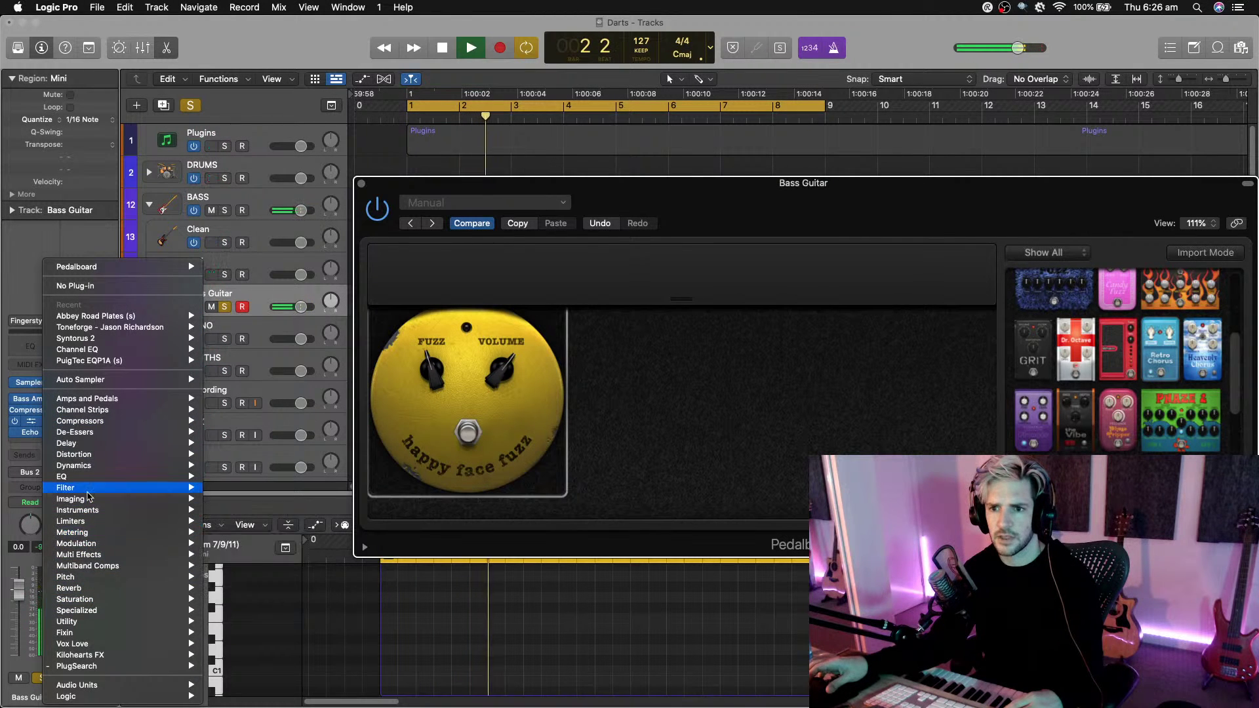
{"action": "mouse_move", "coordinate": [163, 499]}
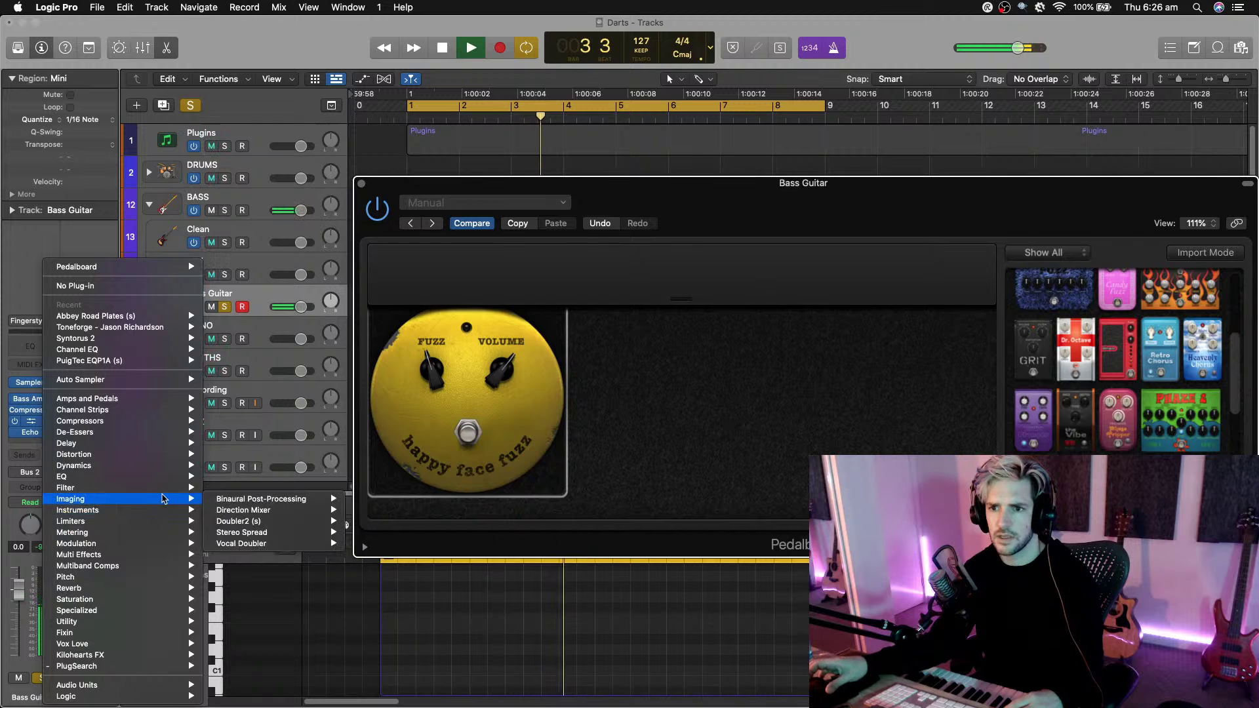
{"action": "mouse_move", "coordinate": [284, 523]}
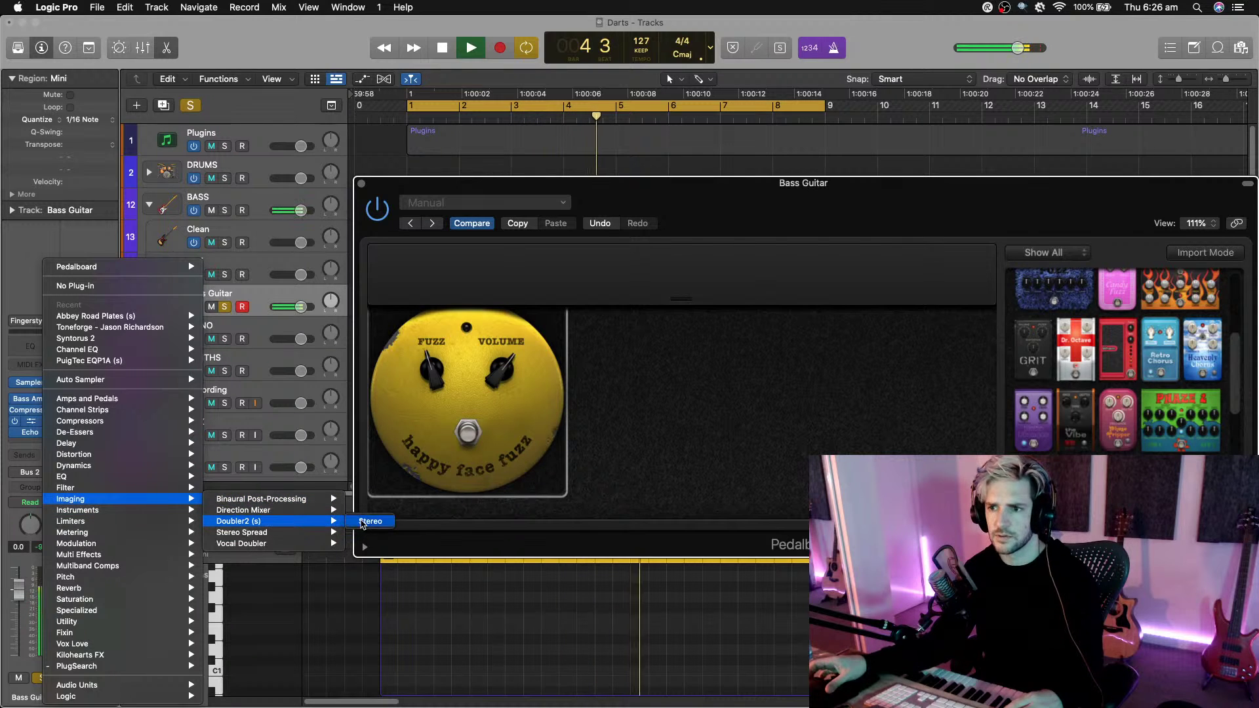
{"action": "left_click", "coordinate": [369, 522]}
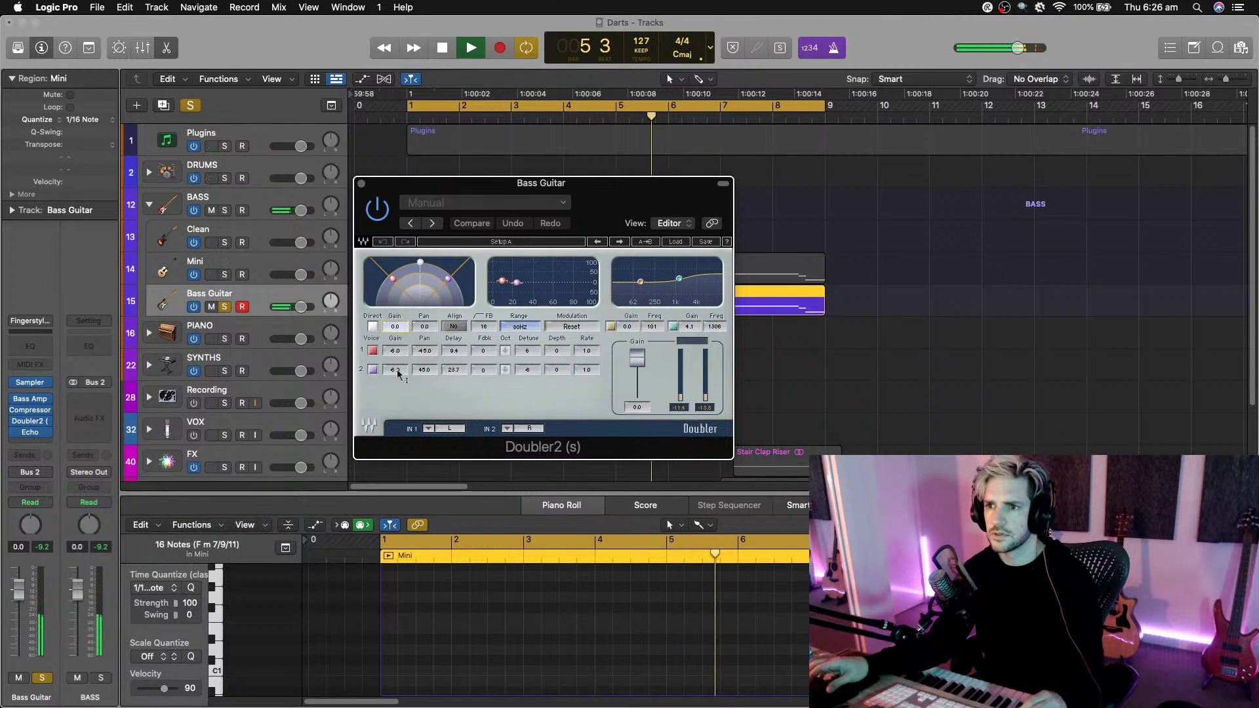
{"action": "left_click", "coordinate": [373, 327]}
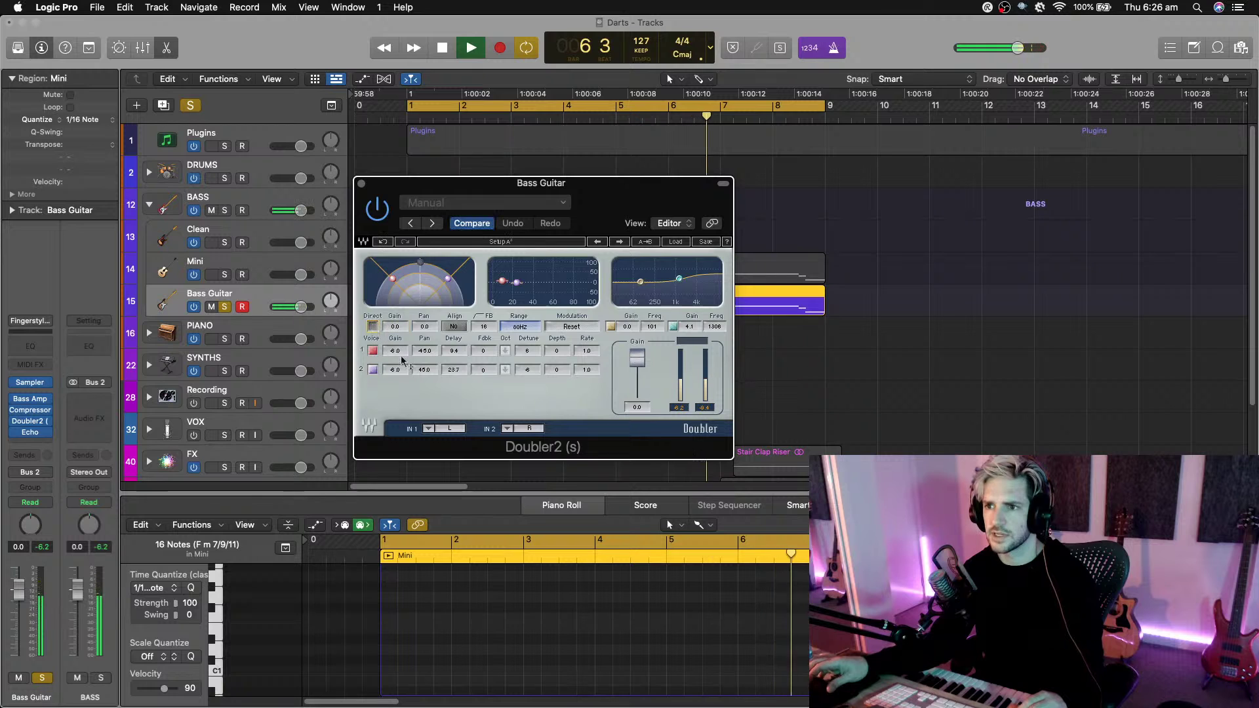
Raise the gain of both Doubler2 voices on the Bass Guitar track to 0.0 and close the plug-in.
{"action": "left_click_drag", "start_coordinate": [396, 372], "coordinate": [396, 326]}
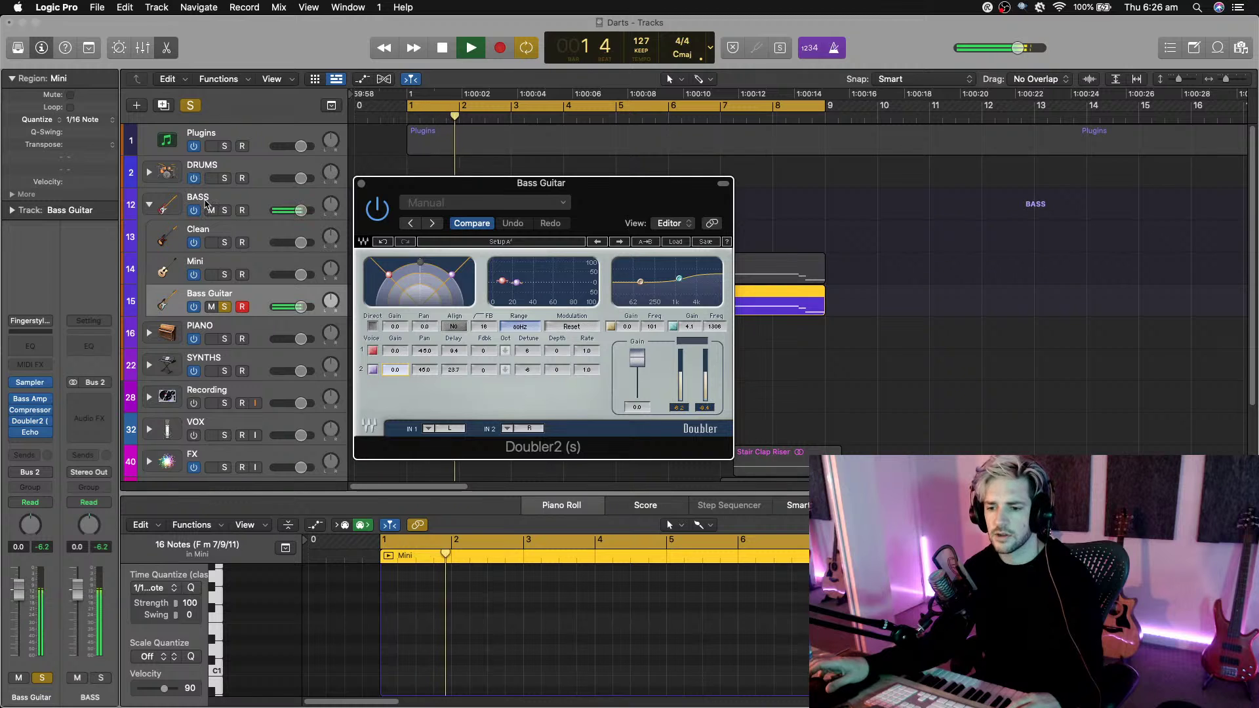
{"action": "left_click", "coordinate": [362, 184]}
Unsolo the Bass Guitar track, lower its volume to -4.7 dB in the mix and stop playback.
{"action": "left_click", "coordinate": [225, 307]}
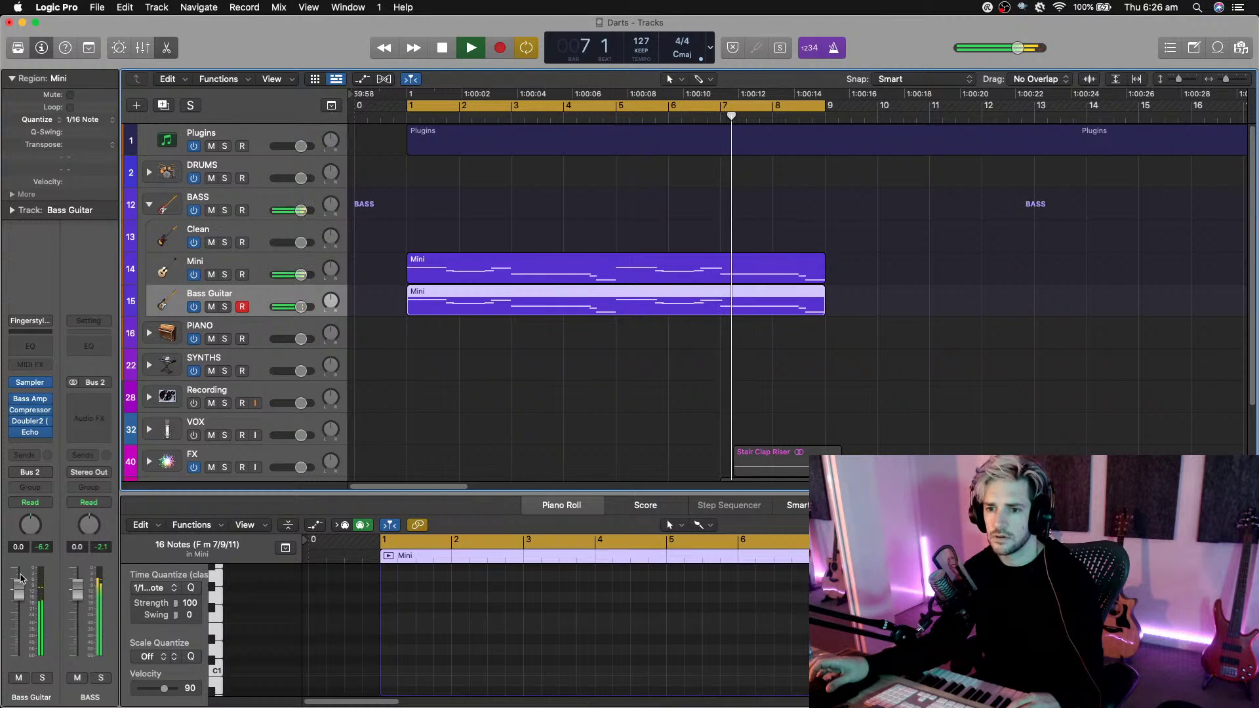
{"action": "left_click_drag", "start_coordinate": [19, 592], "coordinate": [20, 624]}
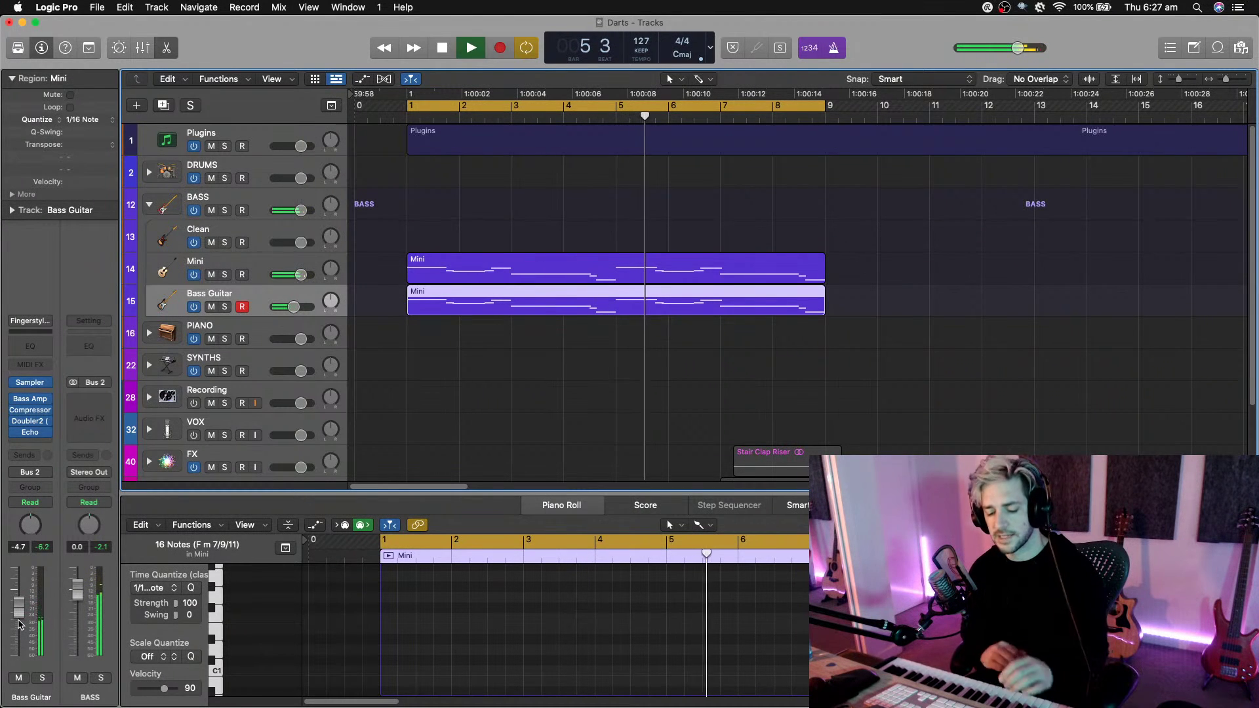
{"action": "key", "text": "space"}
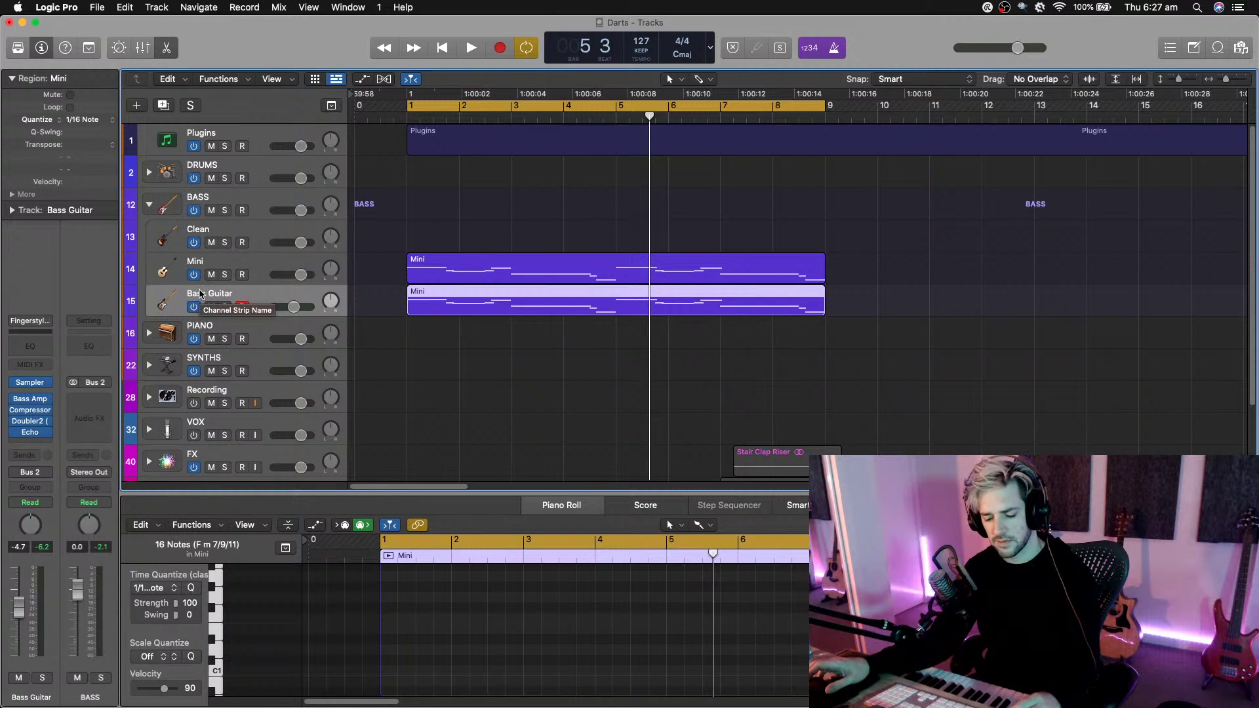
Duplicate the Bass Guitar track with its settings and name the new track Double Bass.
{"action": "key", "text": "super+d"}
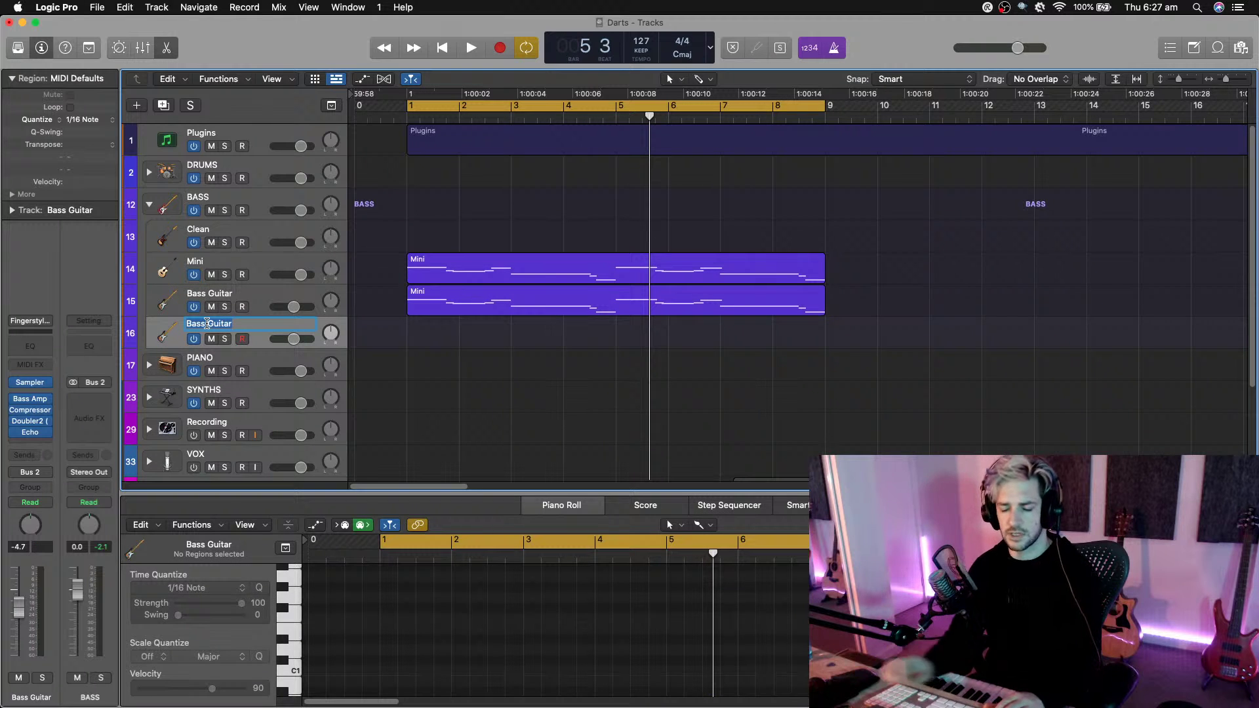
{"action": "type", "text": "Double"}
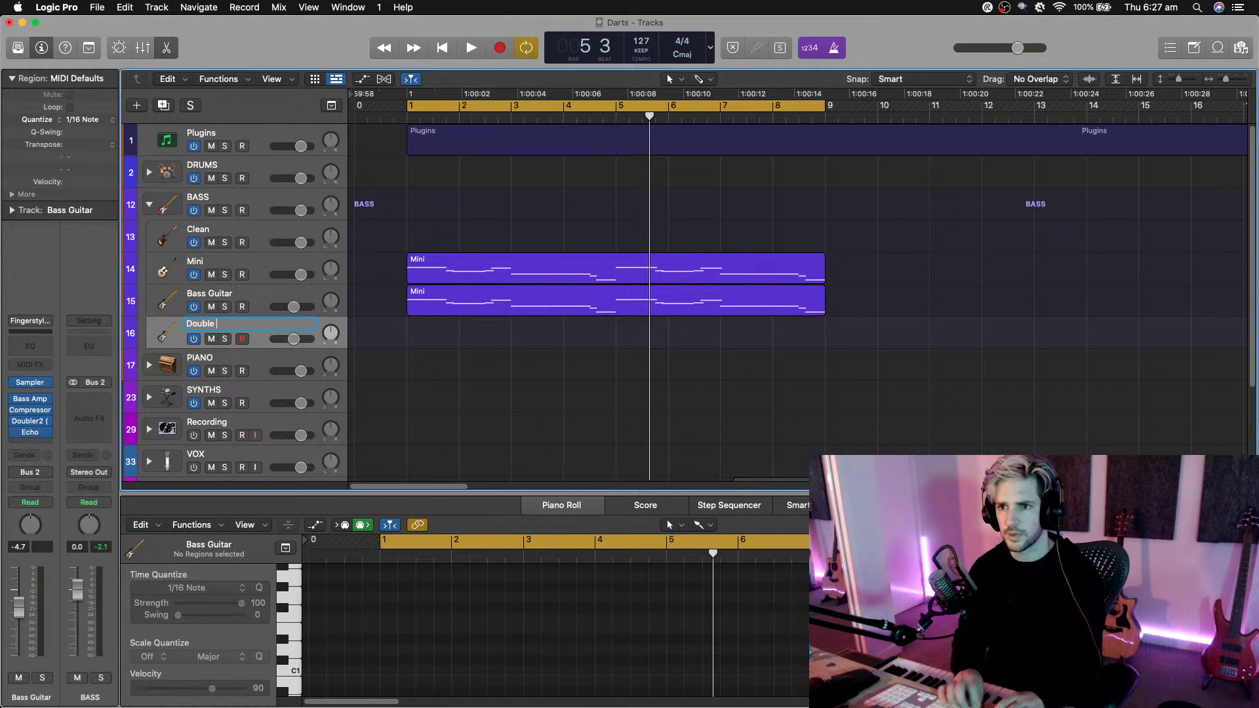
{"action": "type", "text": " Bass"}
{"action": "key", "text": "Return"}
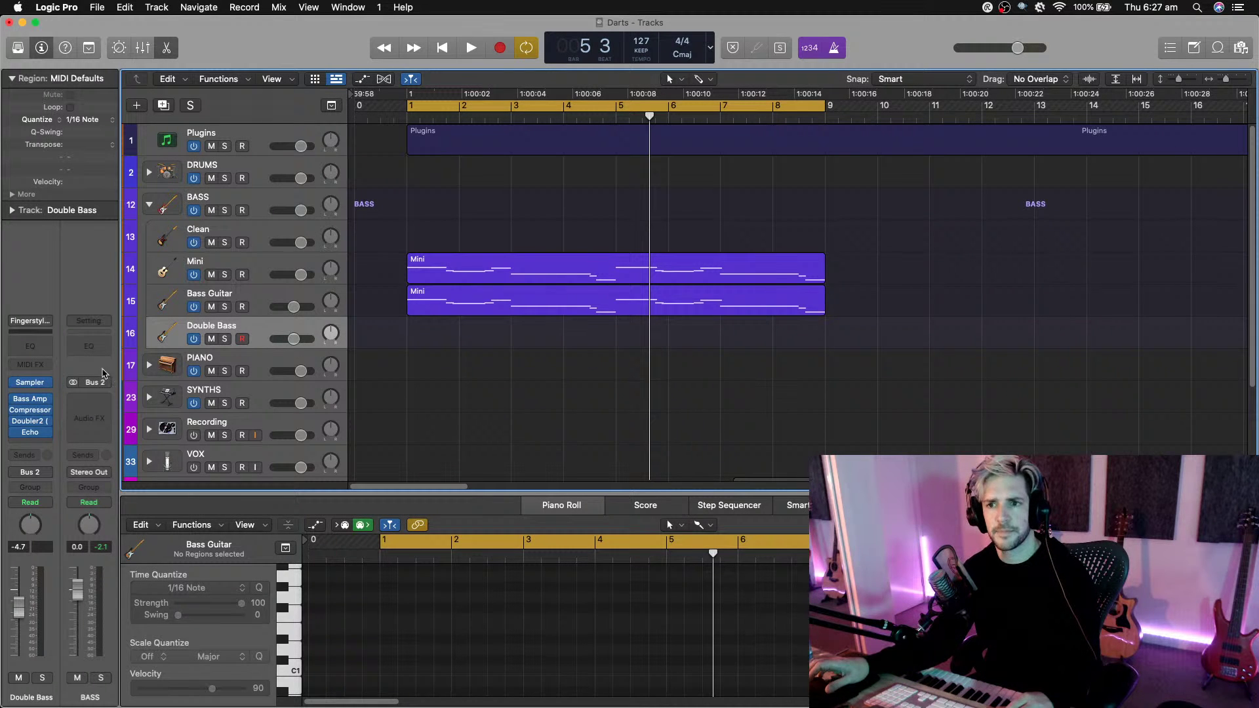
Replace the Double Bass track's Sampler with a stereo Kontakt 5 and load Bass.nki from the Cuba library.
{"action": "left_click", "coordinate": [47, 385]}
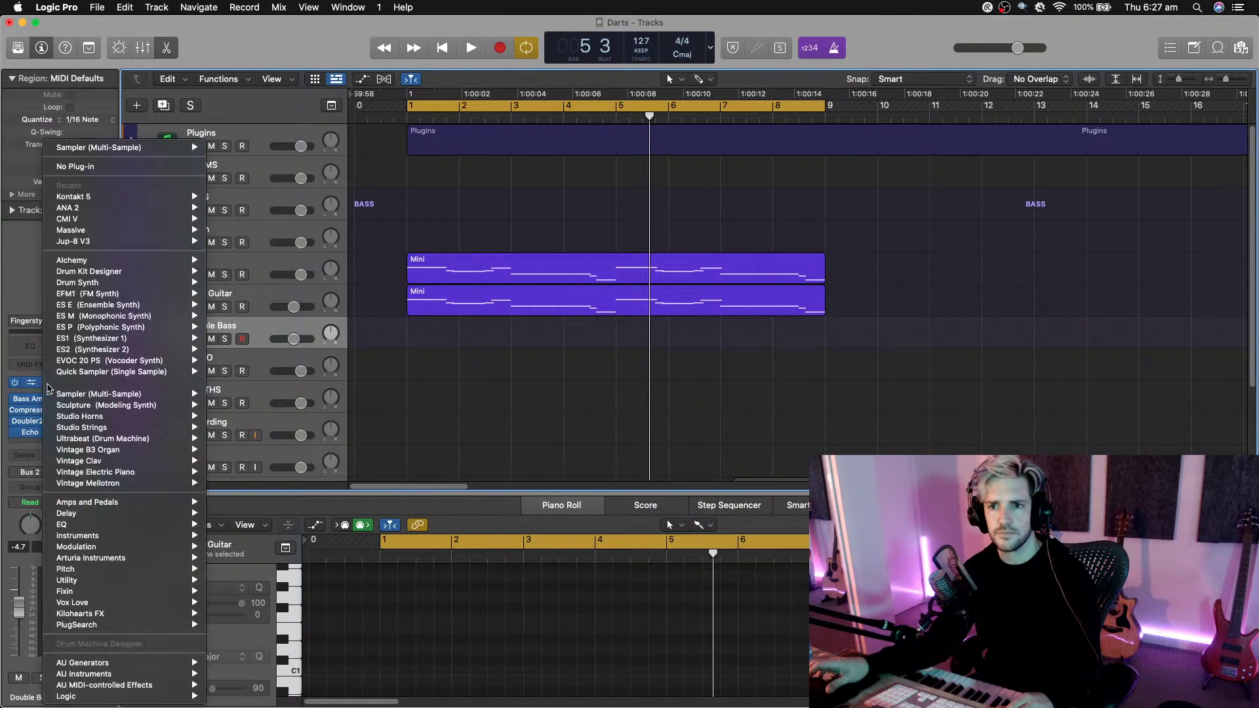
{"action": "mouse_move", "coordinate": [81, 561]}
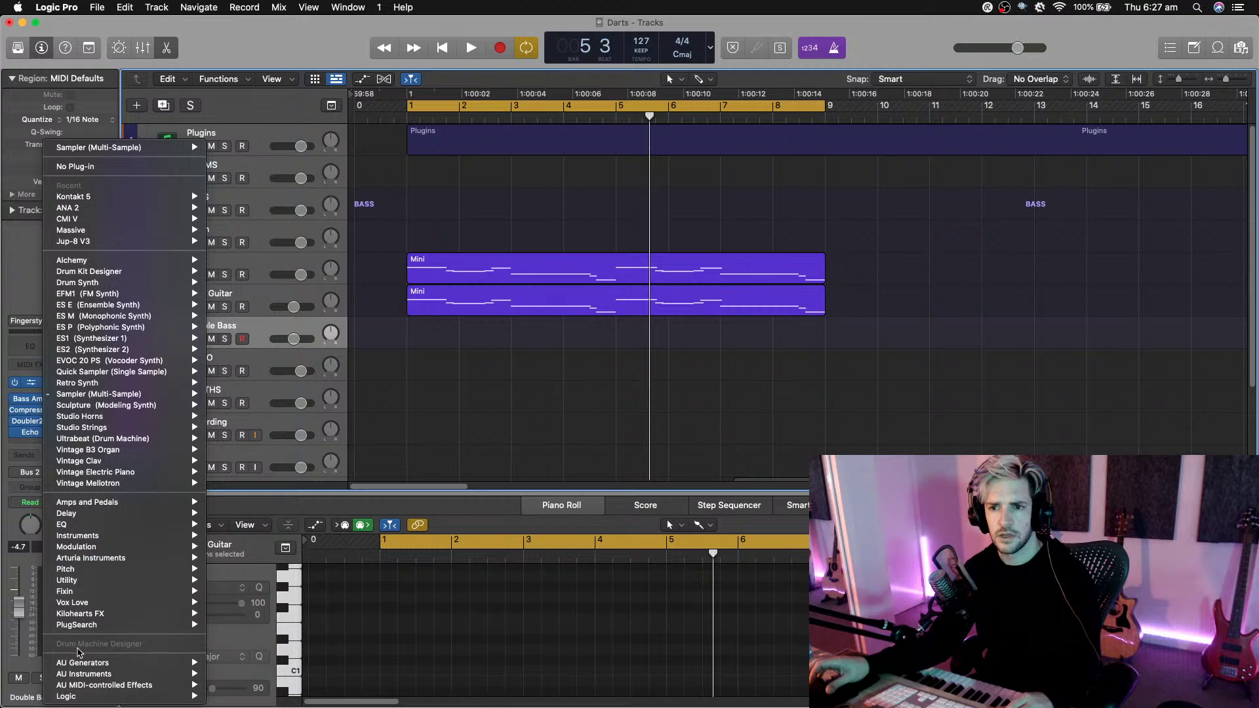
{"action": "mouse_move", "coordinate": [92, 196]}
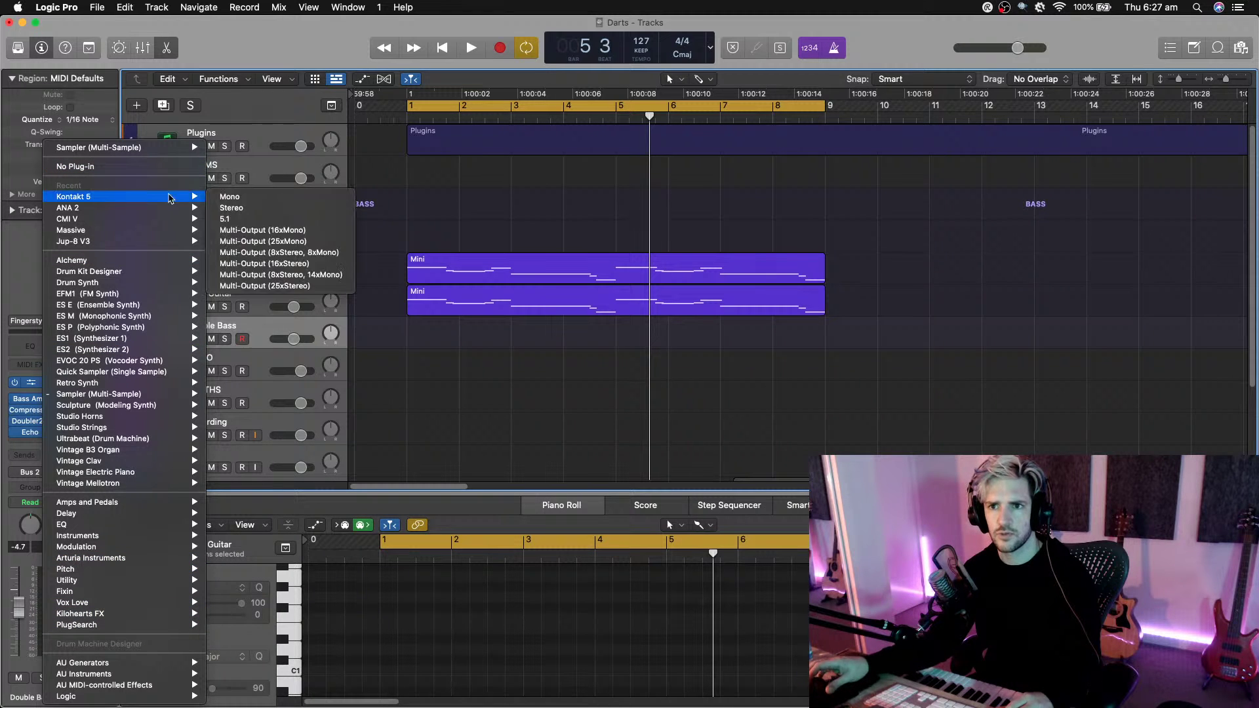
{"action": "left_click", "coordinate": [249, 203]}
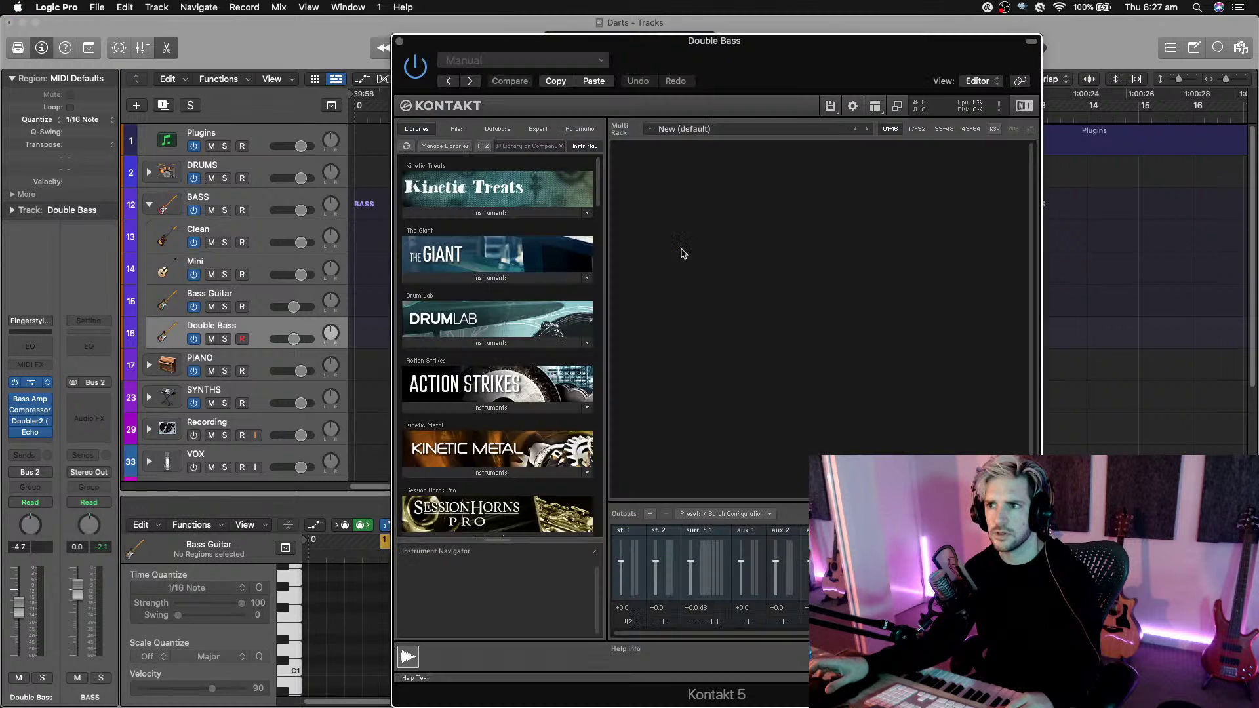
{"action": "scroll", "coordinate": [560, 339], "scroll_direction": "down", "scroll_amount": 20}
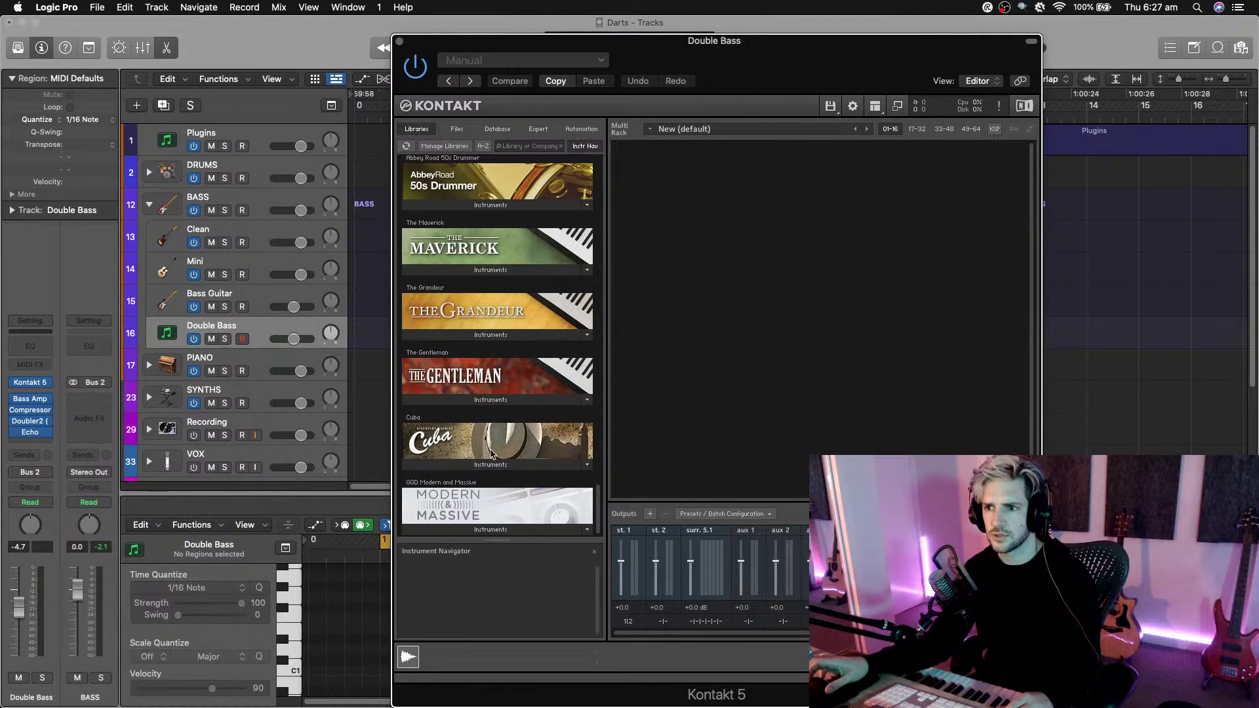
{"action": "left_click", "coordinate": [491, 465]}
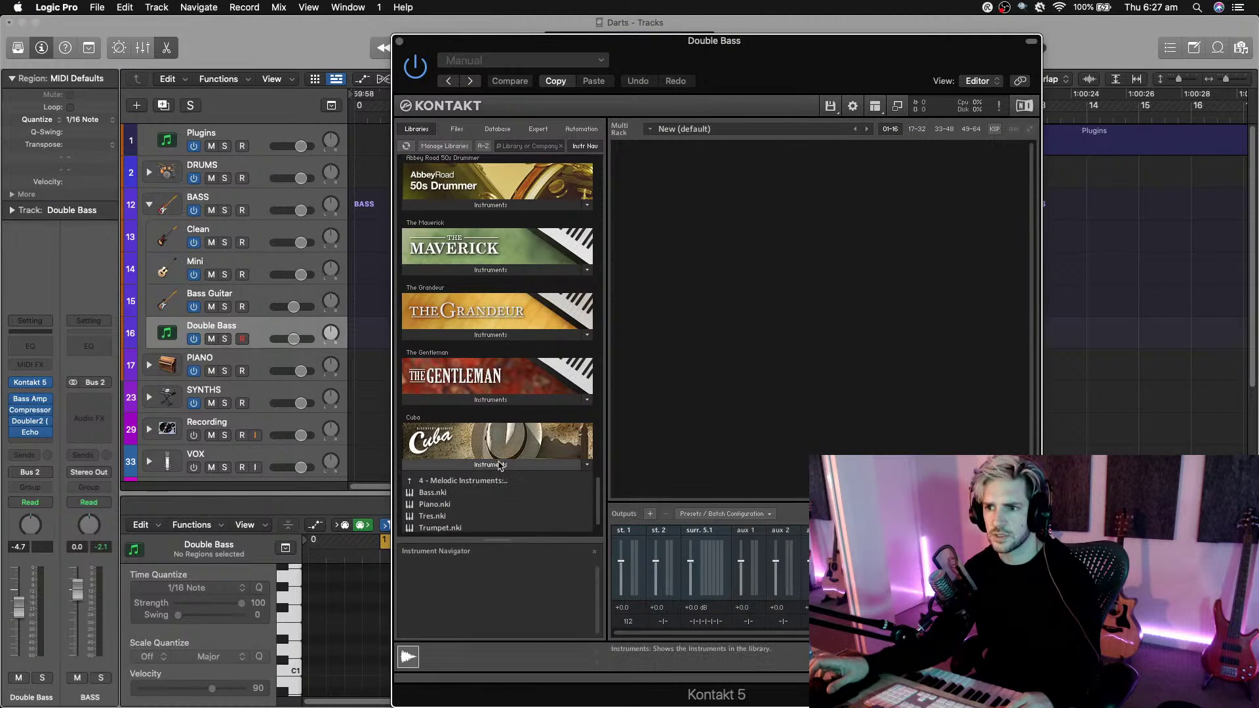
{"action": "double_click", "coordinate": [430, 491]}
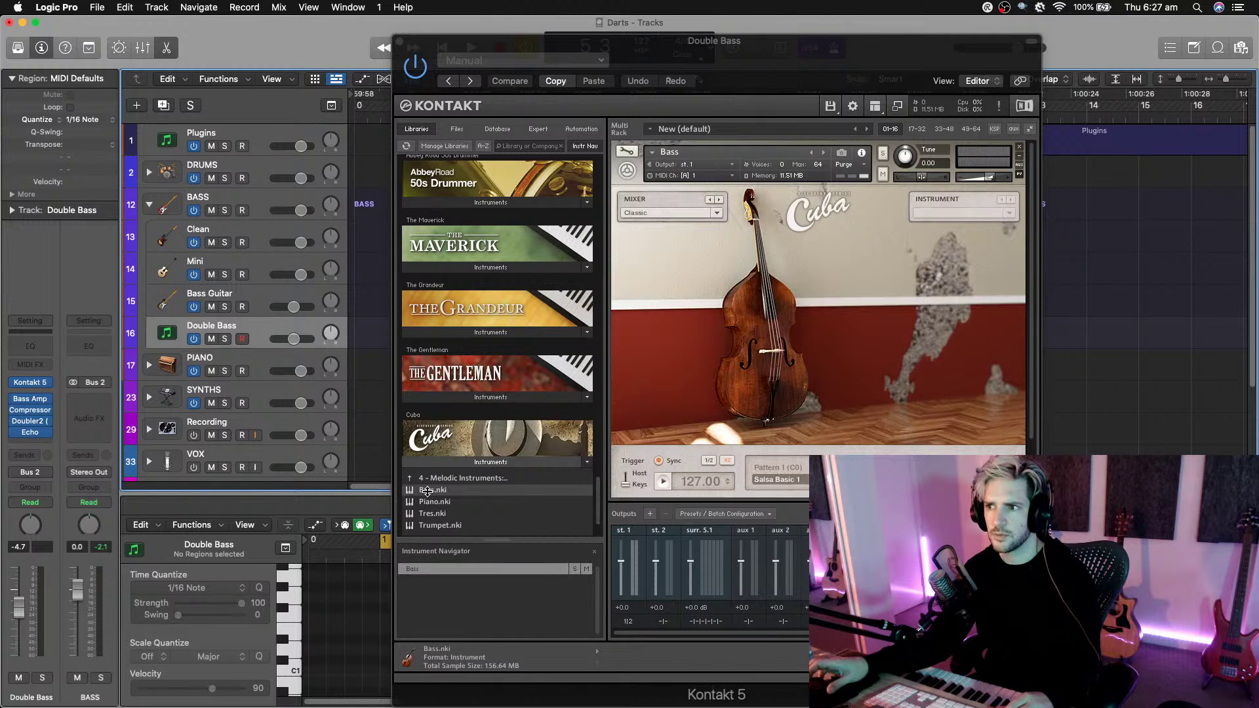
Remove the Bass Amp, Compressor, Doubler2 and Echo effects from the Double Bass channel strip.
{"action": "left_click", "coordinate": [48, 400]}
{"action": "left_click", "coordinate": [76, 287]}
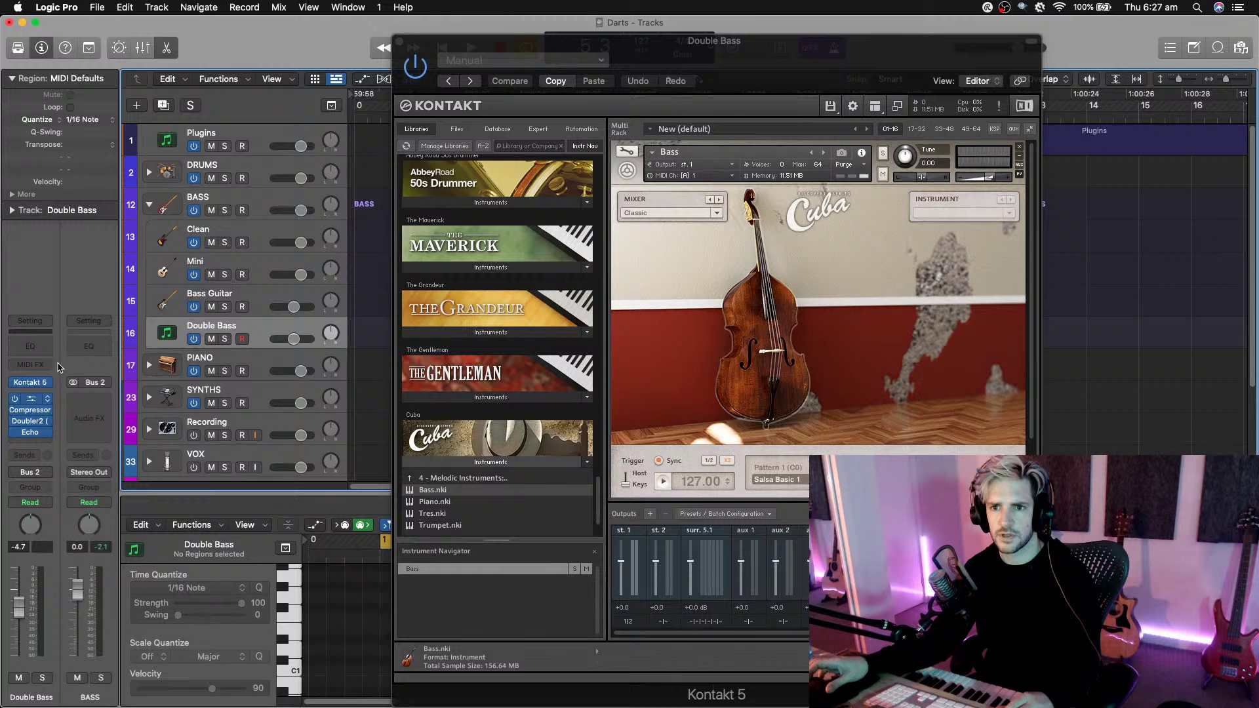
{"action": "left_click", "coordinate": [49, 408]}
{"action": "left_click", "coordinate": [56, 315]}
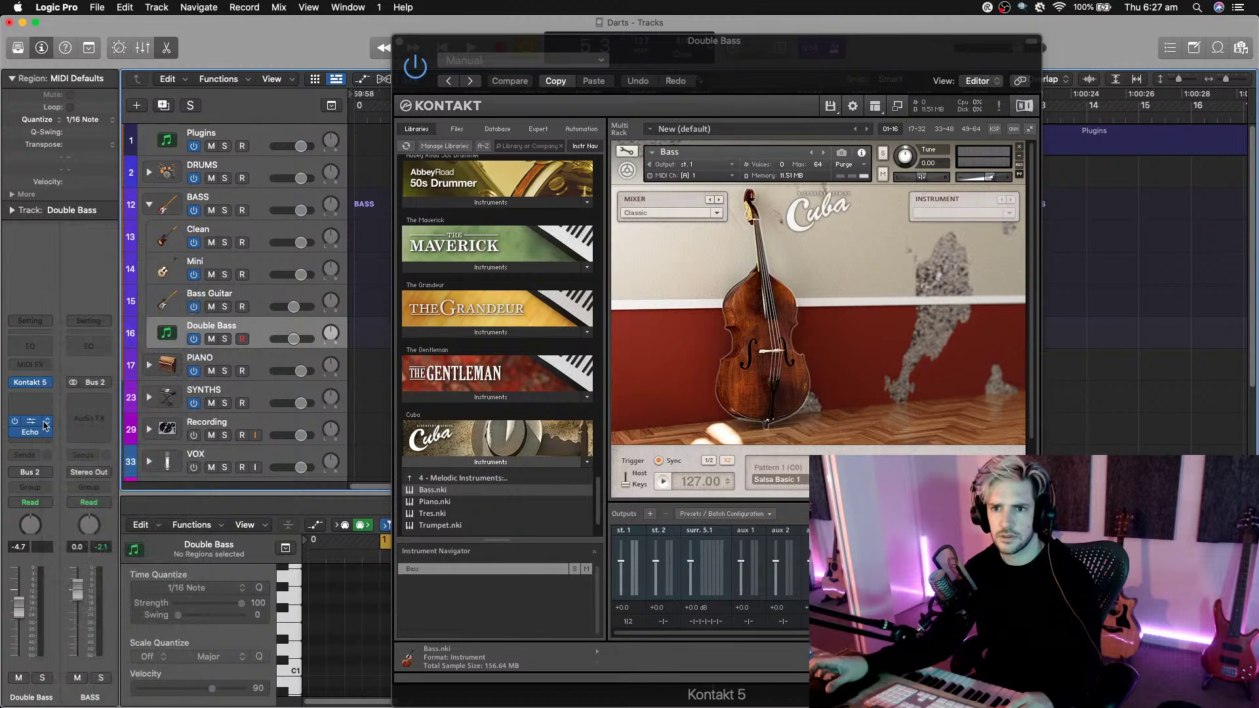
{"action": "left_click", "coordinate": [30, 420]}
{"action": "left_click", "coordinate": [70, 289]}
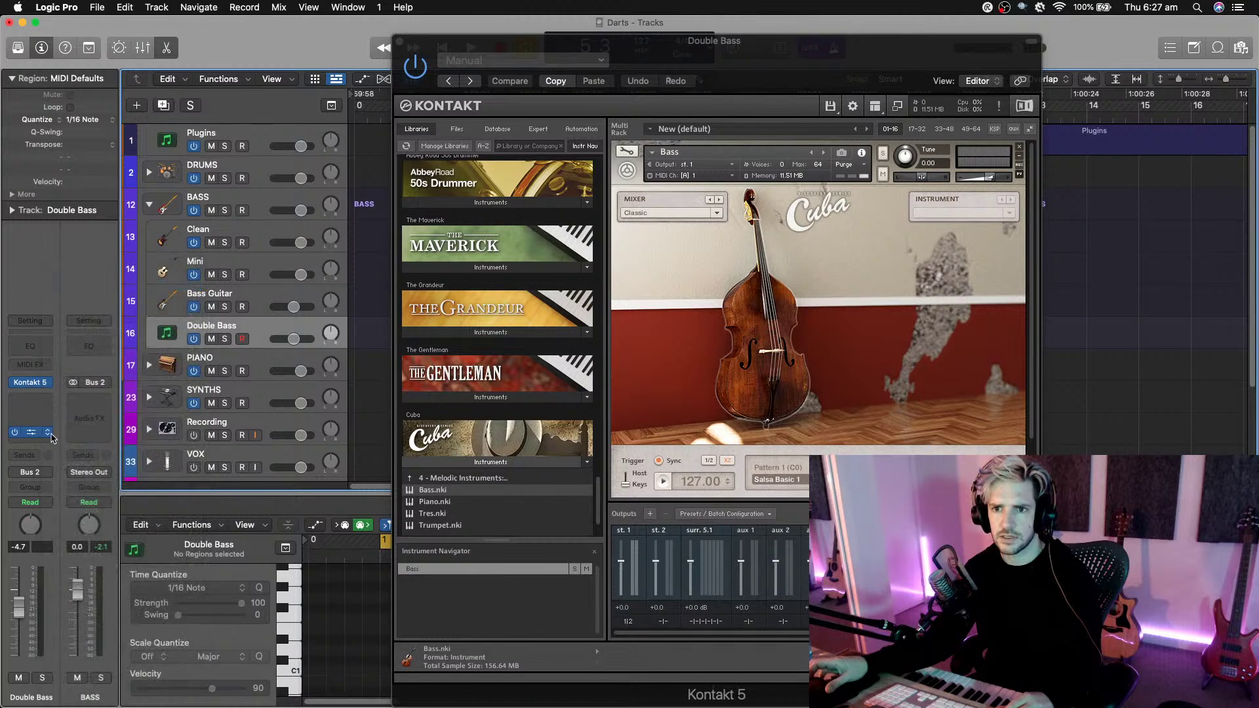
{"action": "left_click", "coordinate": [50, 435]}
{"action": "left_click", "coordinate": [77, 284]}
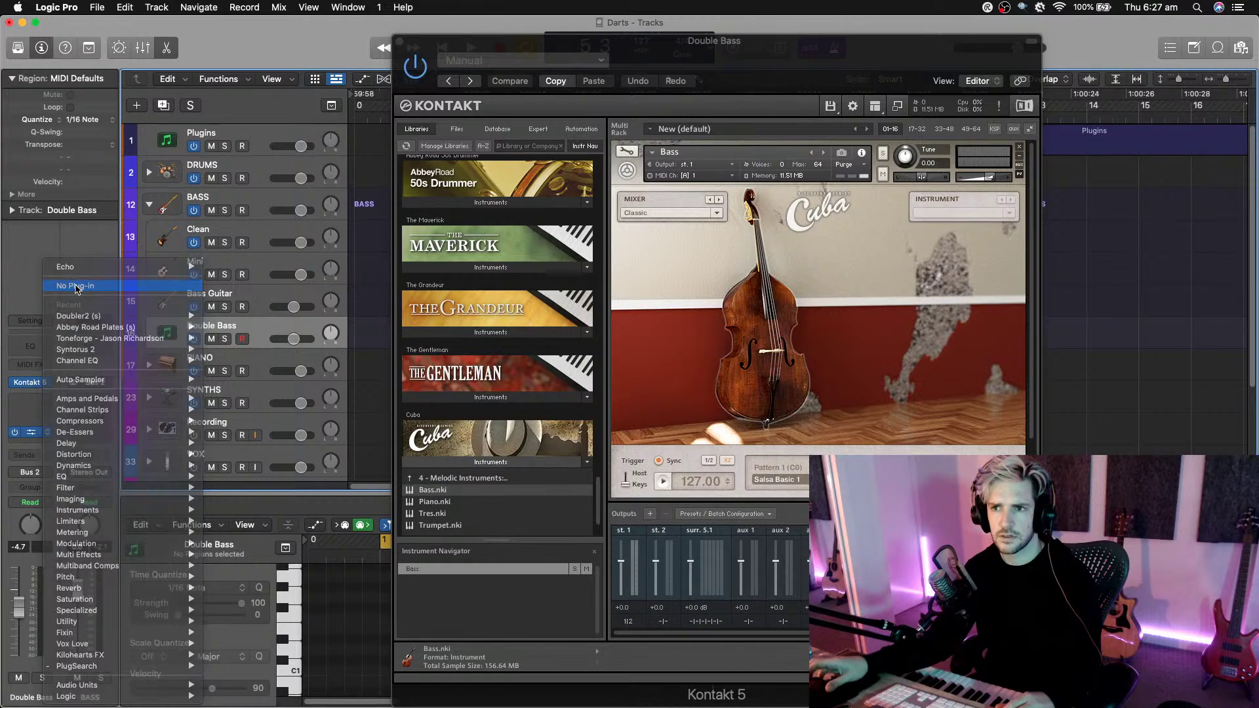
Copy the Mini track's region onto the Double Bass track, play it soloed and close the Kontakt window.
{"action": "left_click_drag", "start_coordinate": [415, 46], "coordinate": [668, 32]}
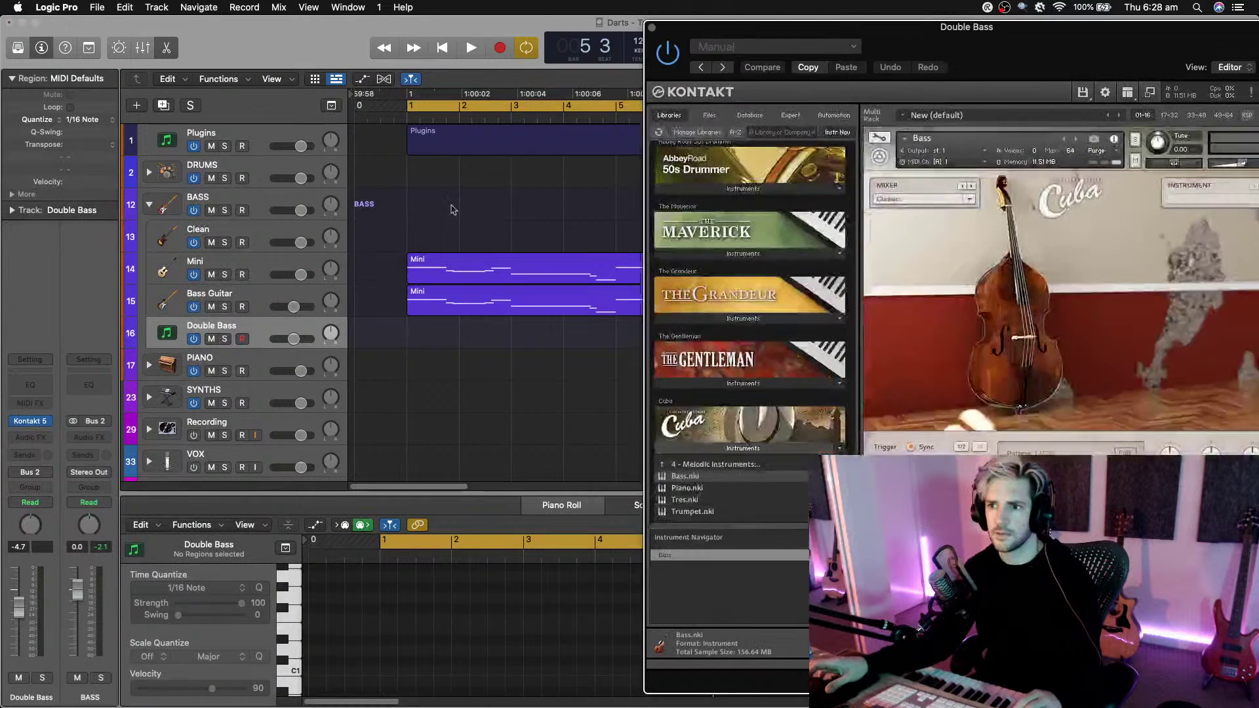
{"action": "left_click_drag", "start_coordinate": [448, 270], "coordinate": [448, 333]}
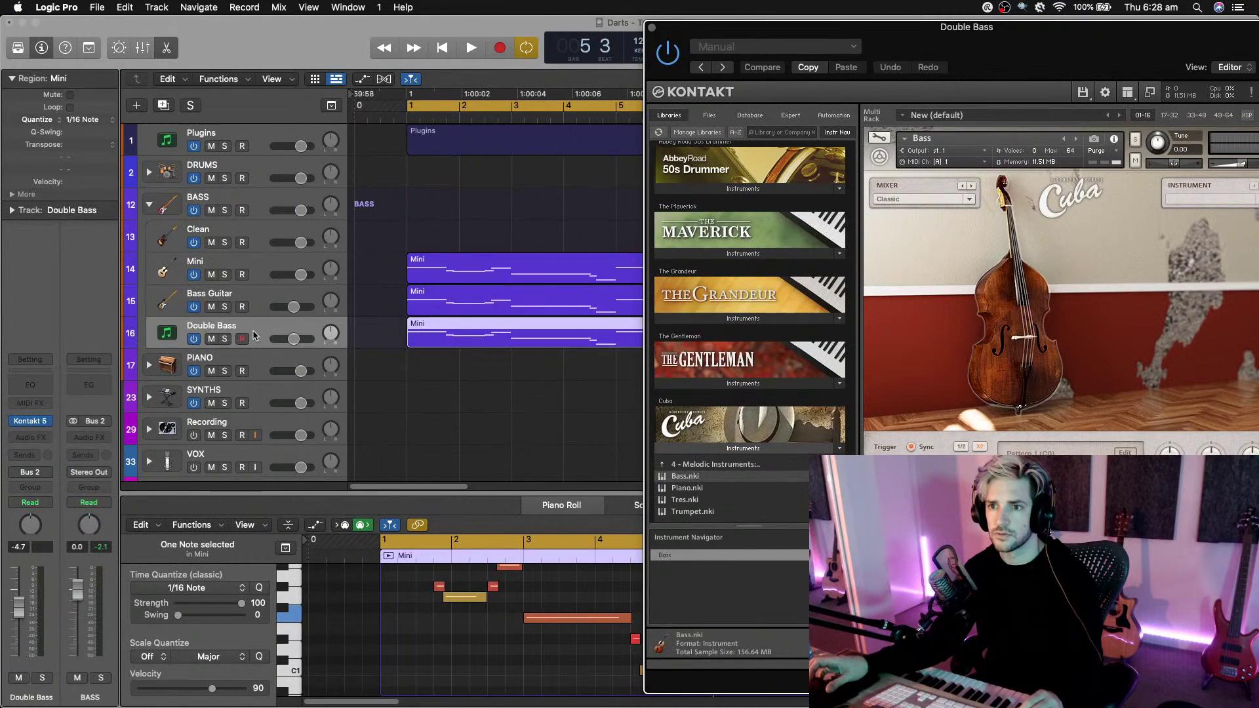
{"action": "left_click", "coordinate": [225, 339]}
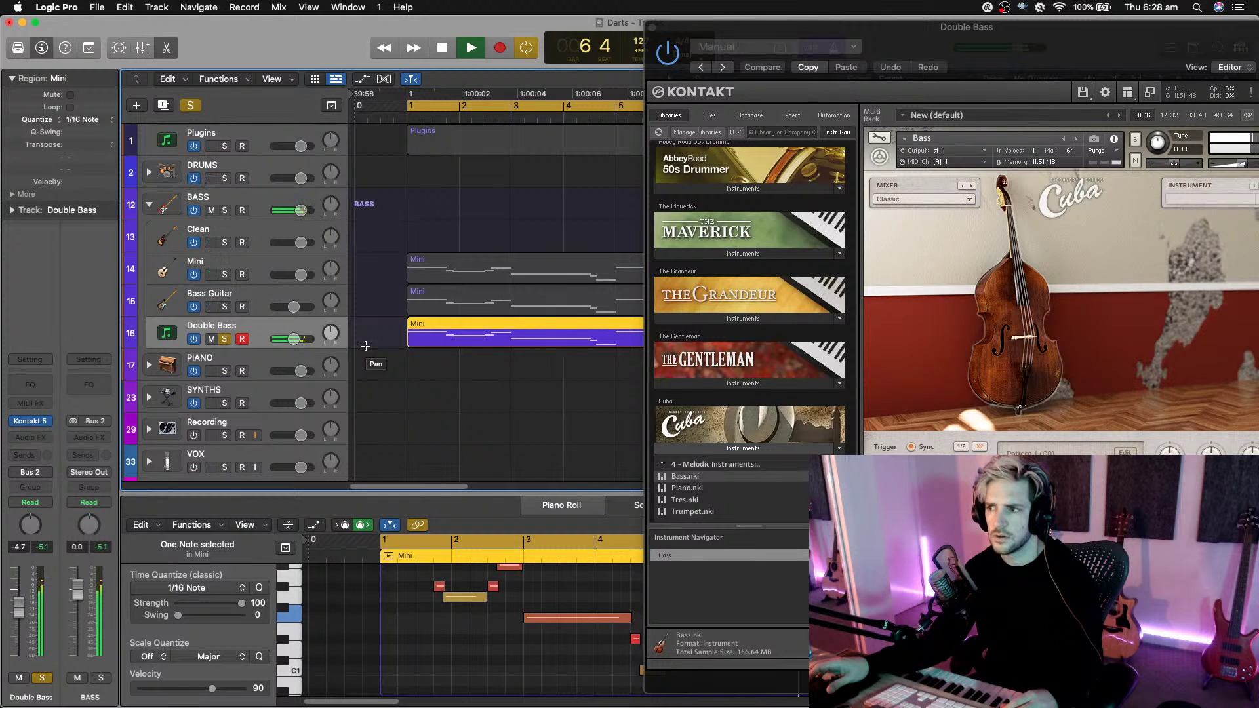
{"action": "left_click_drag", "start_coordinate": [819, 22], "coordinate": [441, 5]}
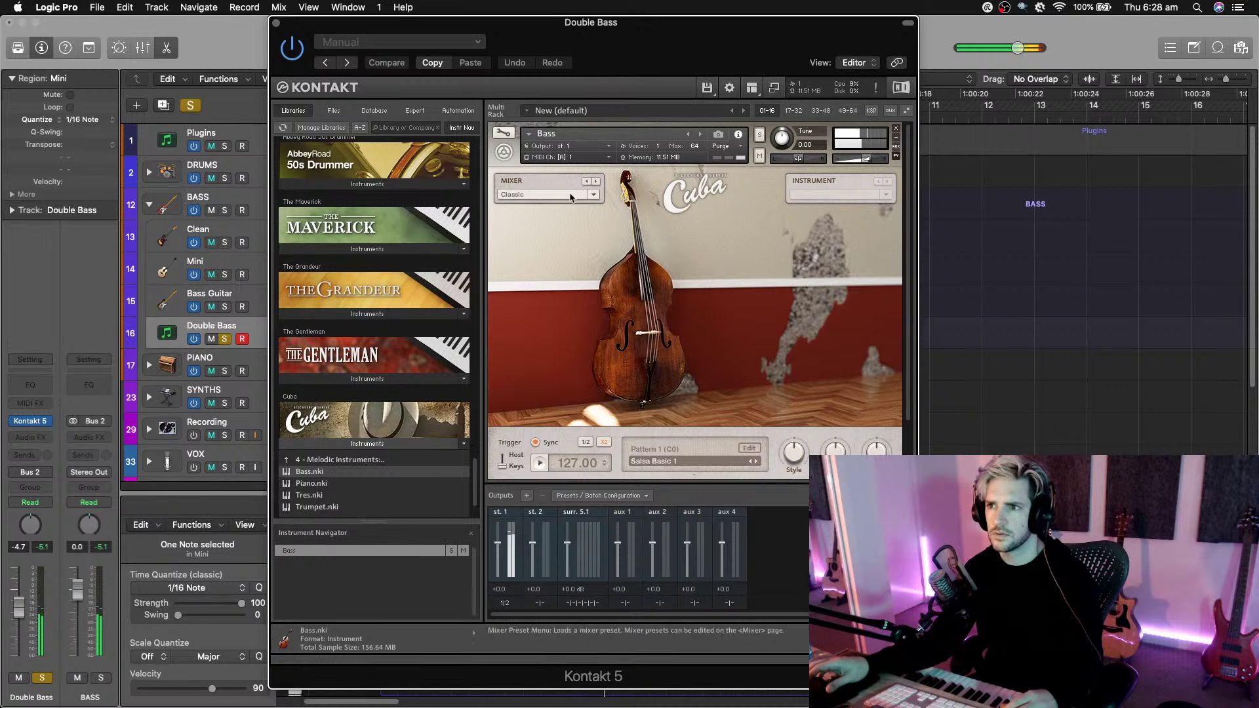
{"action": "left_click", "coordinate": [276, 24]}
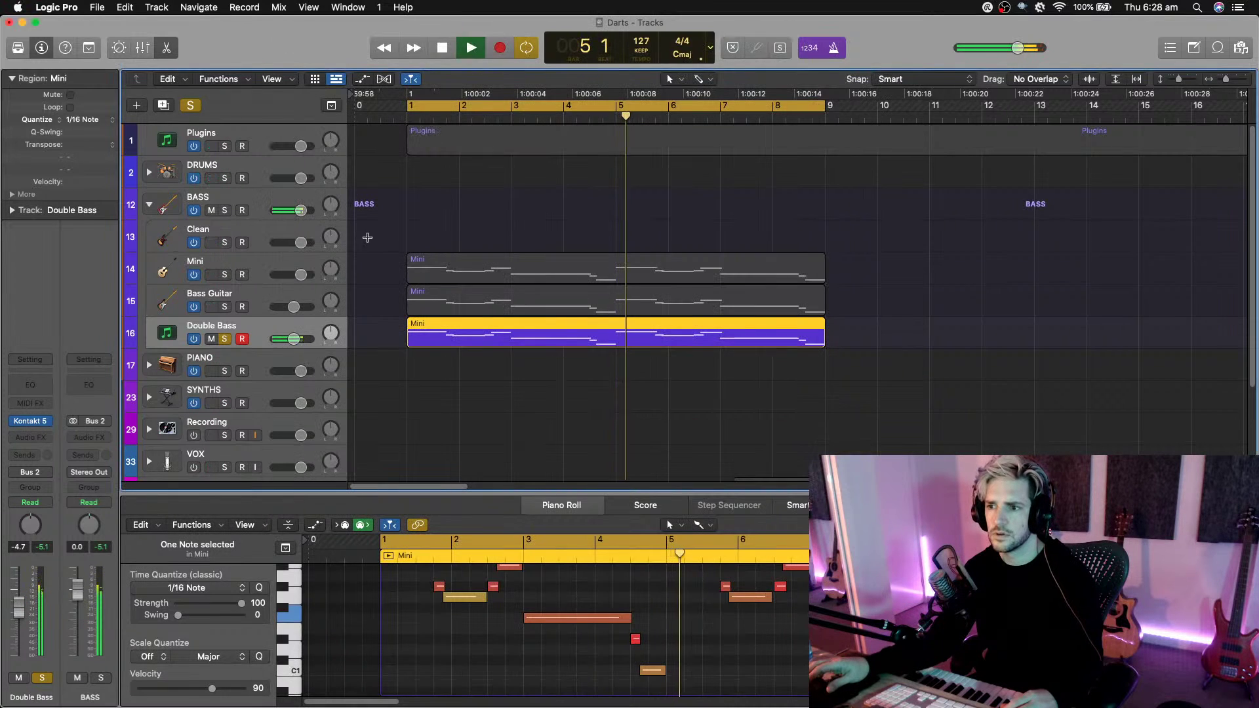
Stop playback and give all notes in the Double Bass region a fixed length of 0 0 2 0 with MIDI Transform.
{"action": "key", "text": "space"}
{"action": "left_click", "coordinate": [547, 653]}
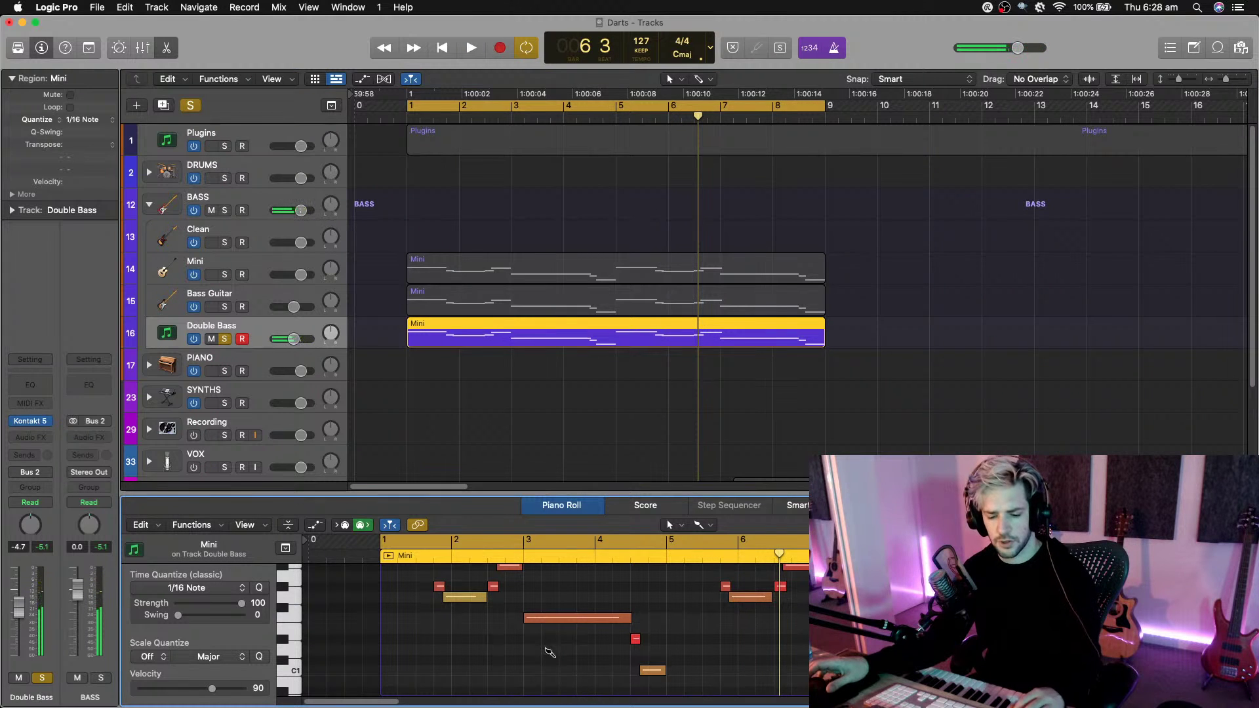
{"action": "key", "text": "super+a"}
{"action": "key", "text": "super+Up"}
{"action": "key", "text": "super+Up"}
{"action": "key", "text": "super+Up"}
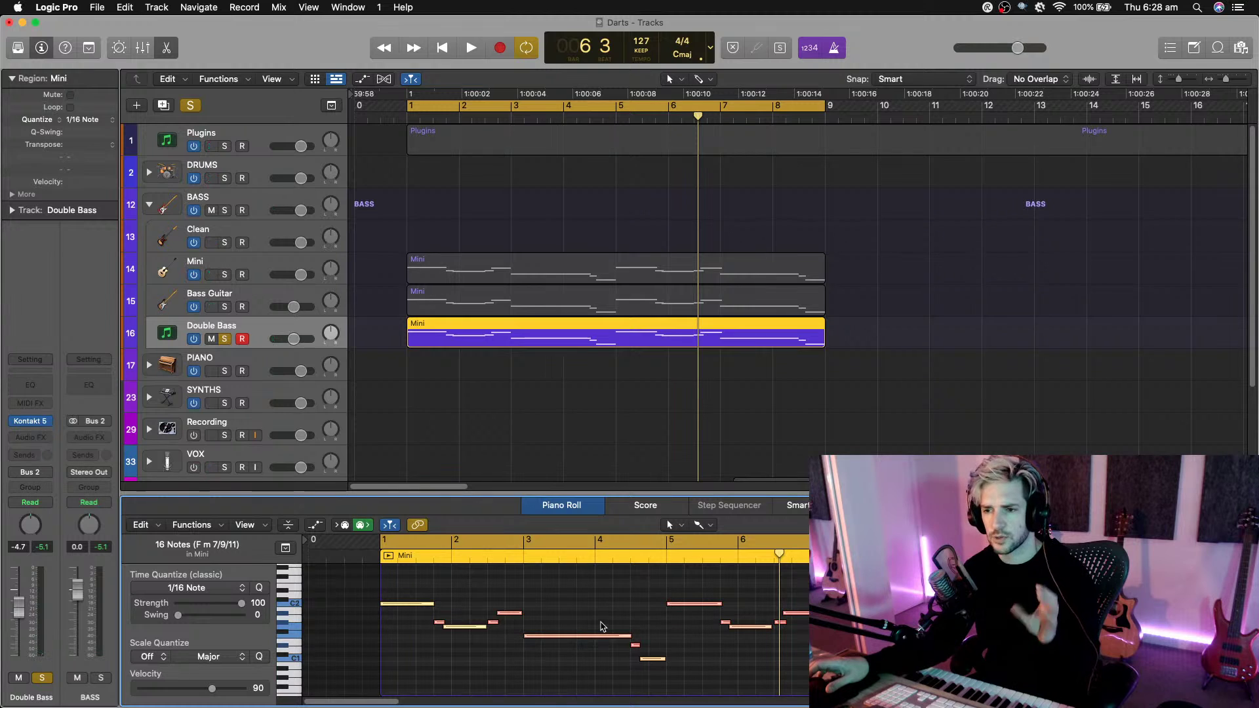
{"action": "scroll", "coordinate": [394, 621], "scroll_direction": "up", "scroll_amount": 2}
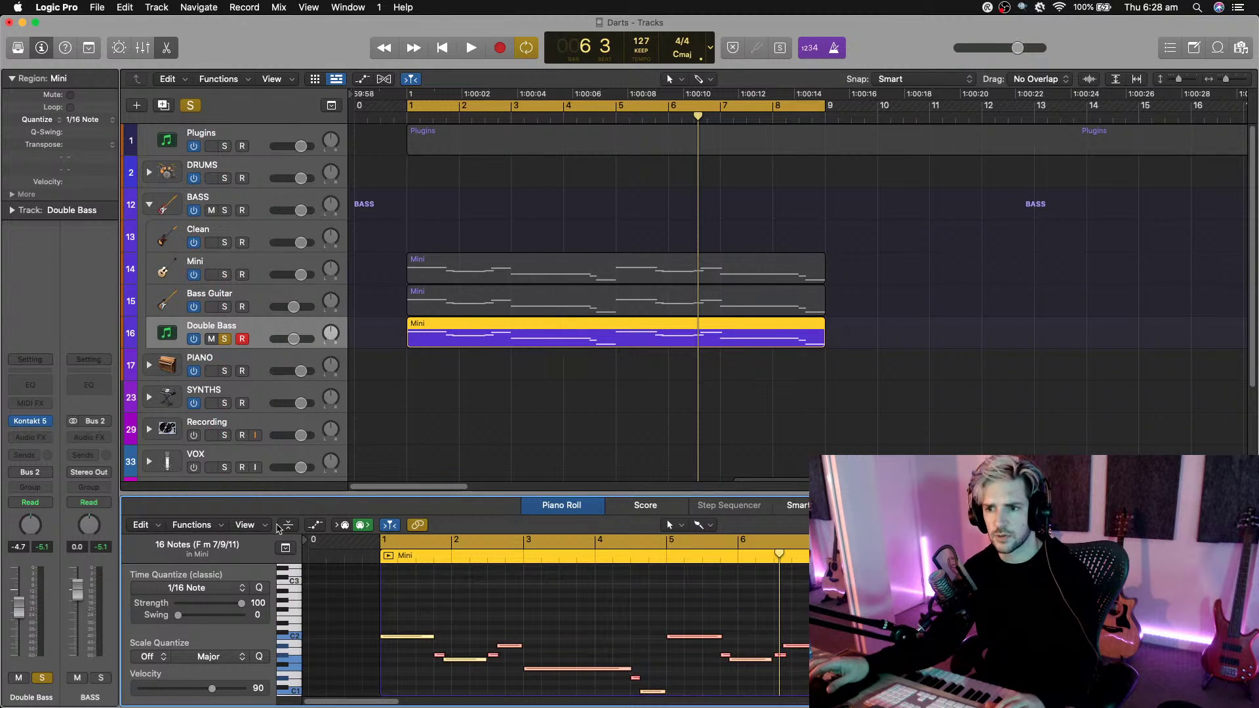
{"action": "left_click", "coordinate": [222, 522]}
{"action": "mouse_move", "coordinate": [240, 658]}
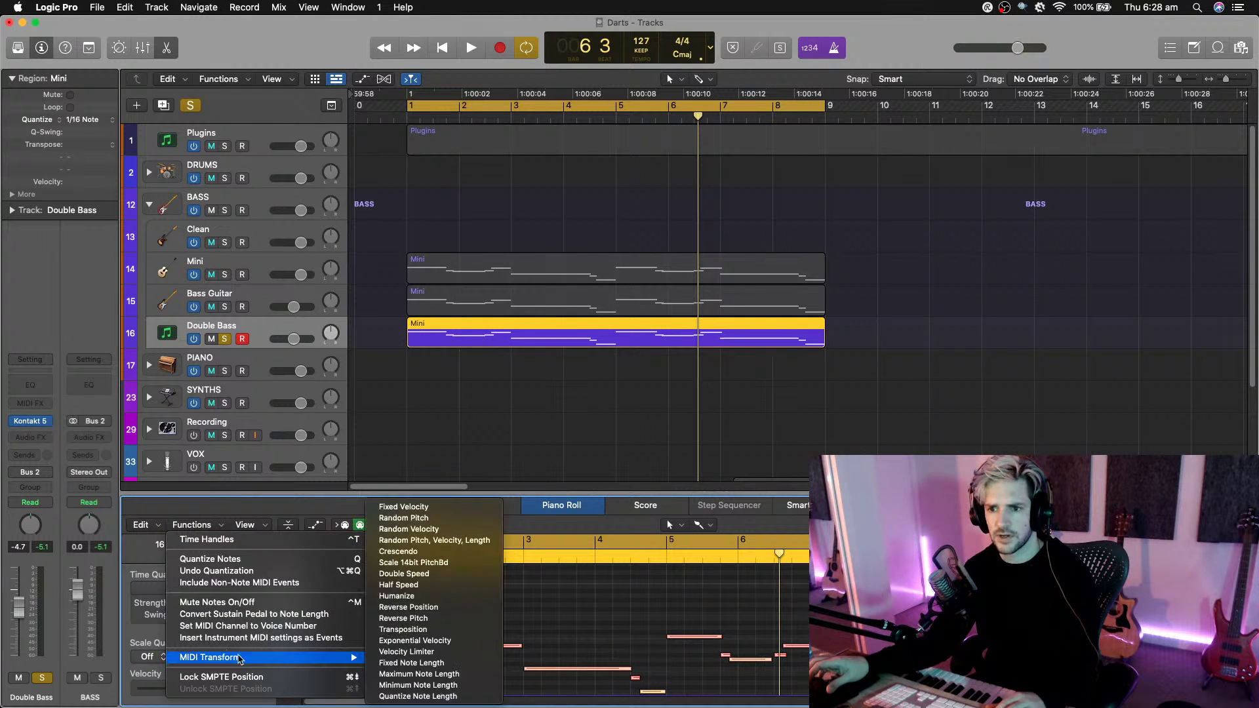
{"action": "left_click", "coordinate": [415, 664]}
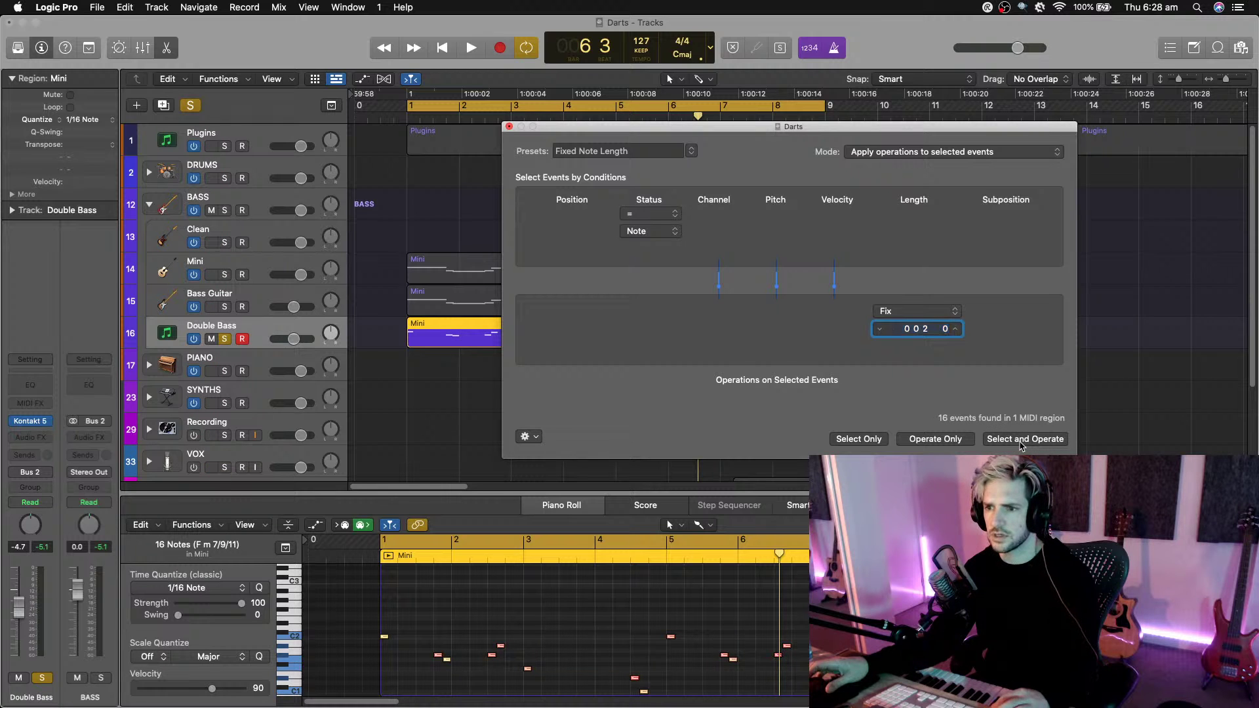
Audition the shortened Double Bass notes soloed.
{"action": "left_click", "coordinate": [401, 633]}
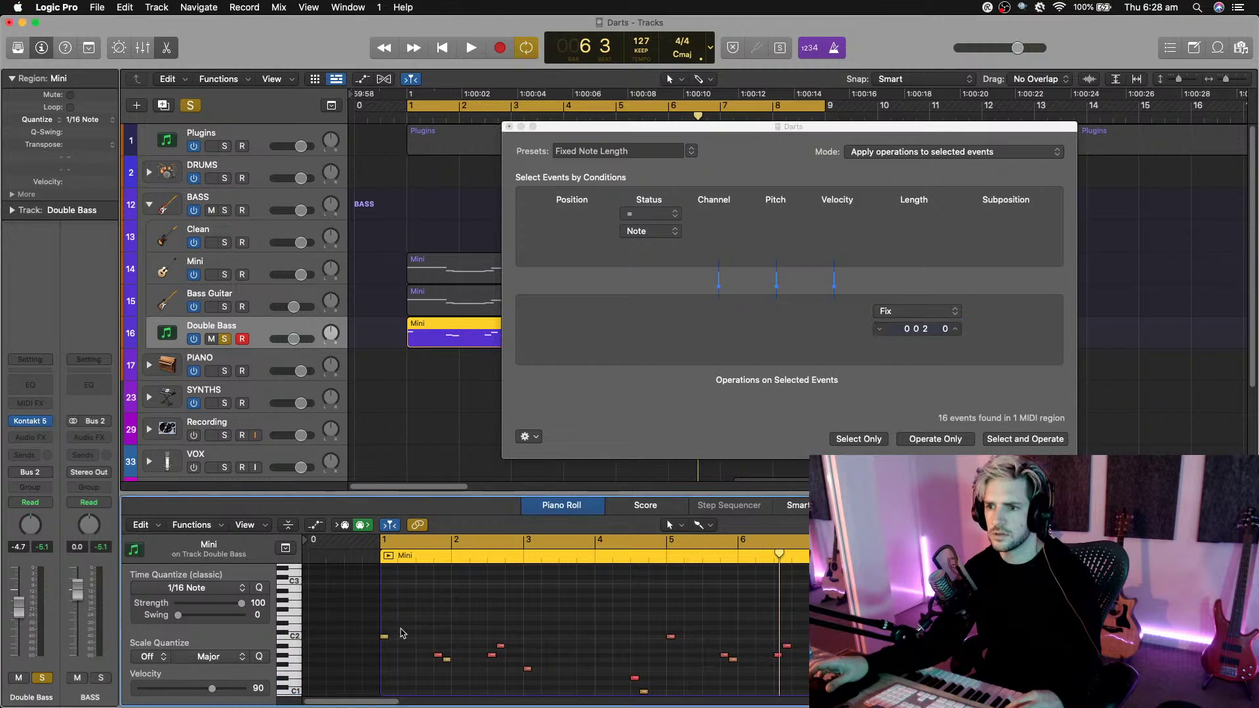
{"action": "key", "text": "space"}
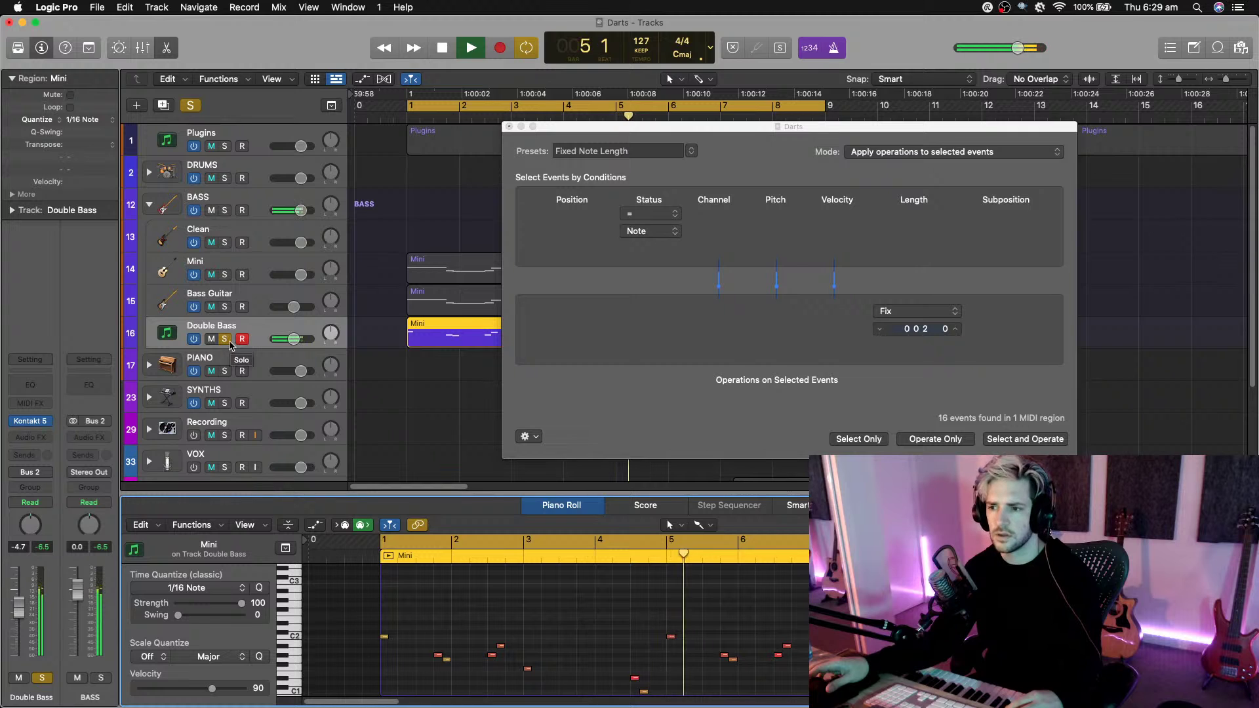
{"action": "key", "text": "space"}
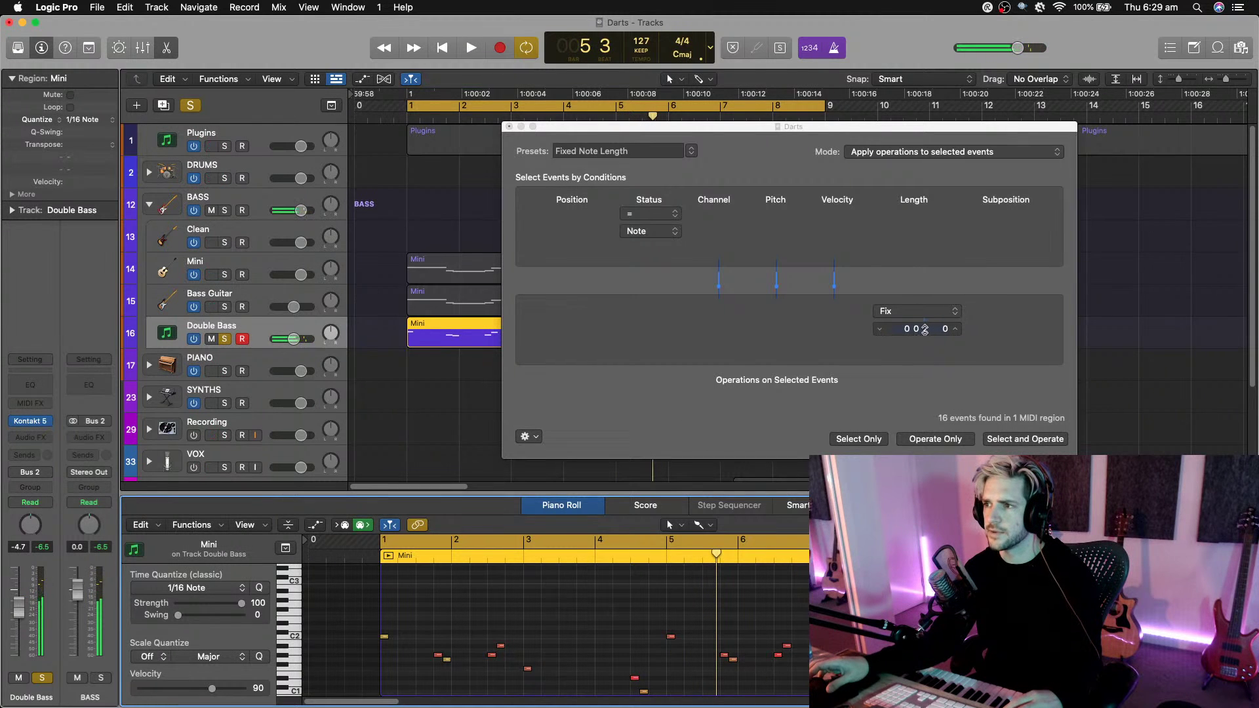
Shorten all Double Bass notes to a fixed length of 0 0 1 0, play the result and close the transform window.
{"action": "left_click", "coordinate": [925, 329]}
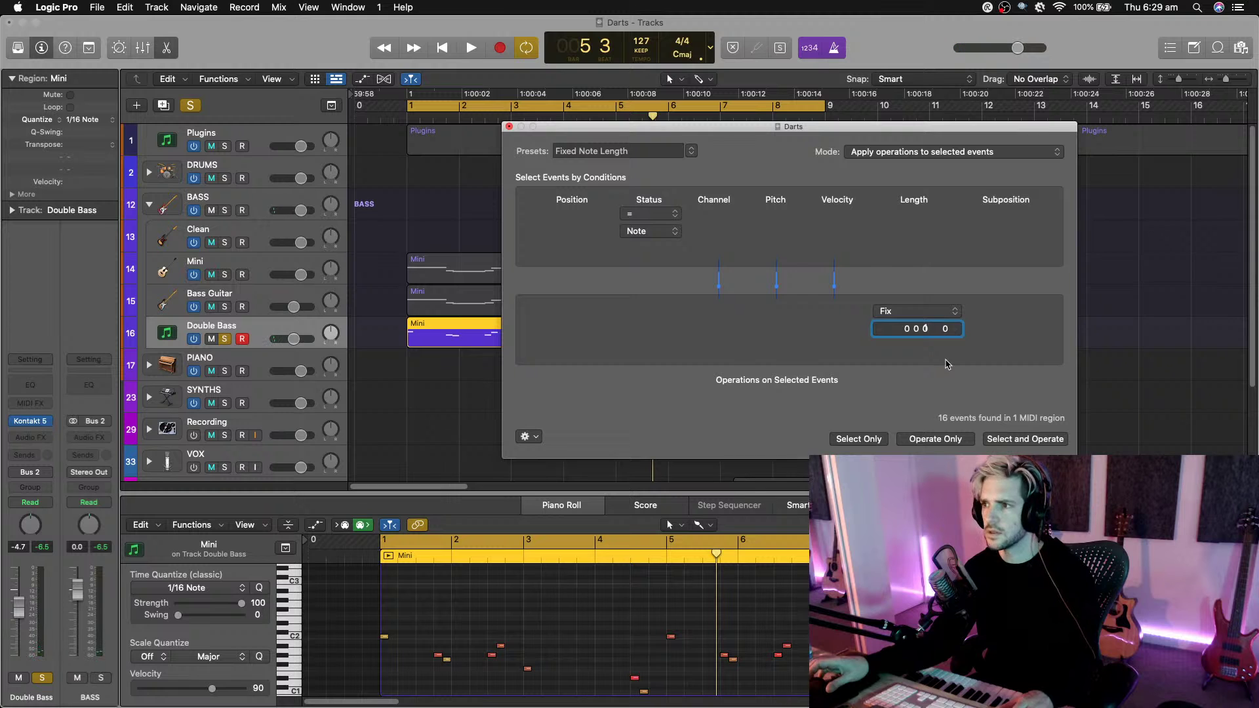
{"action": "left_click", "coordinate": [1010, 439]}
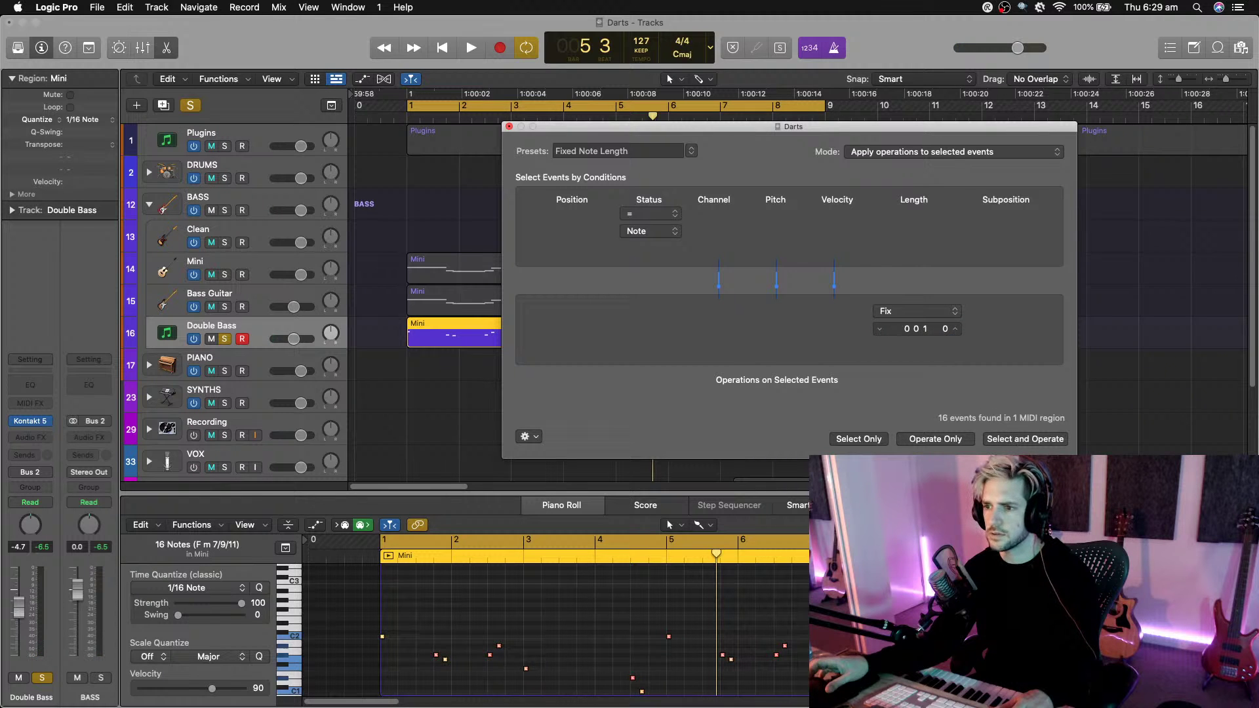
{"action": "key", "text": "space"}
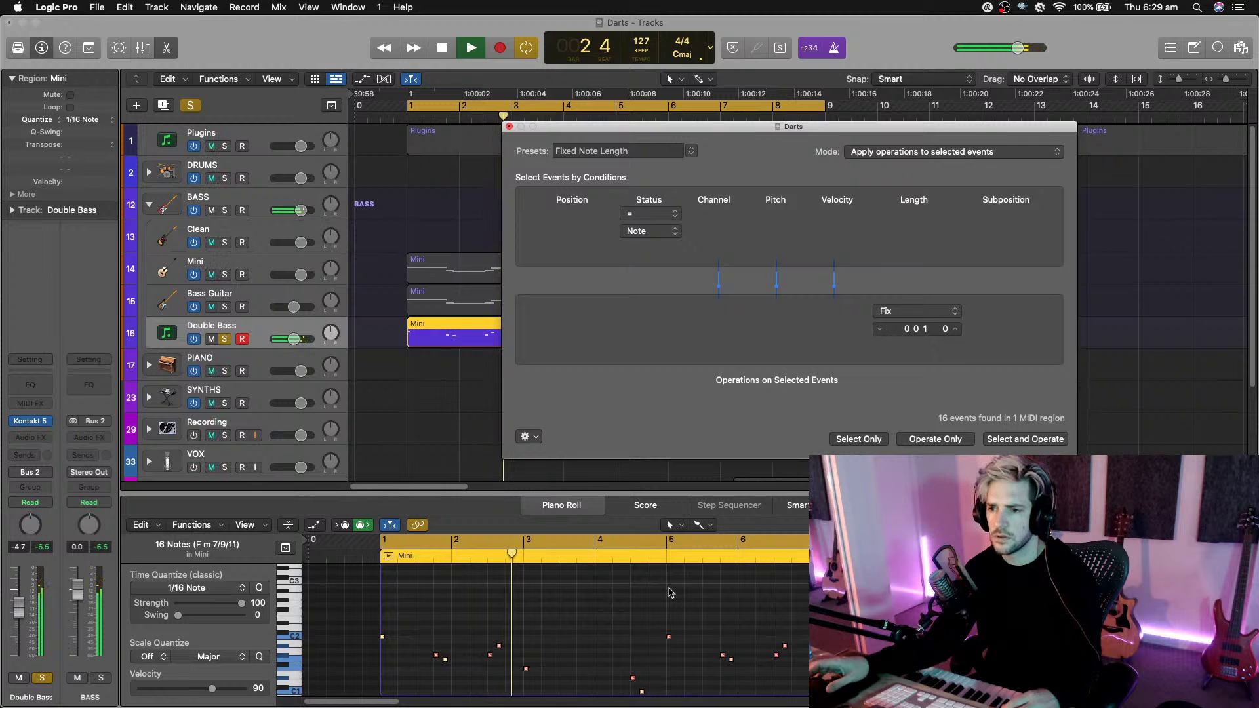
{"action": "left_click", "coordinate": [509, 128]}
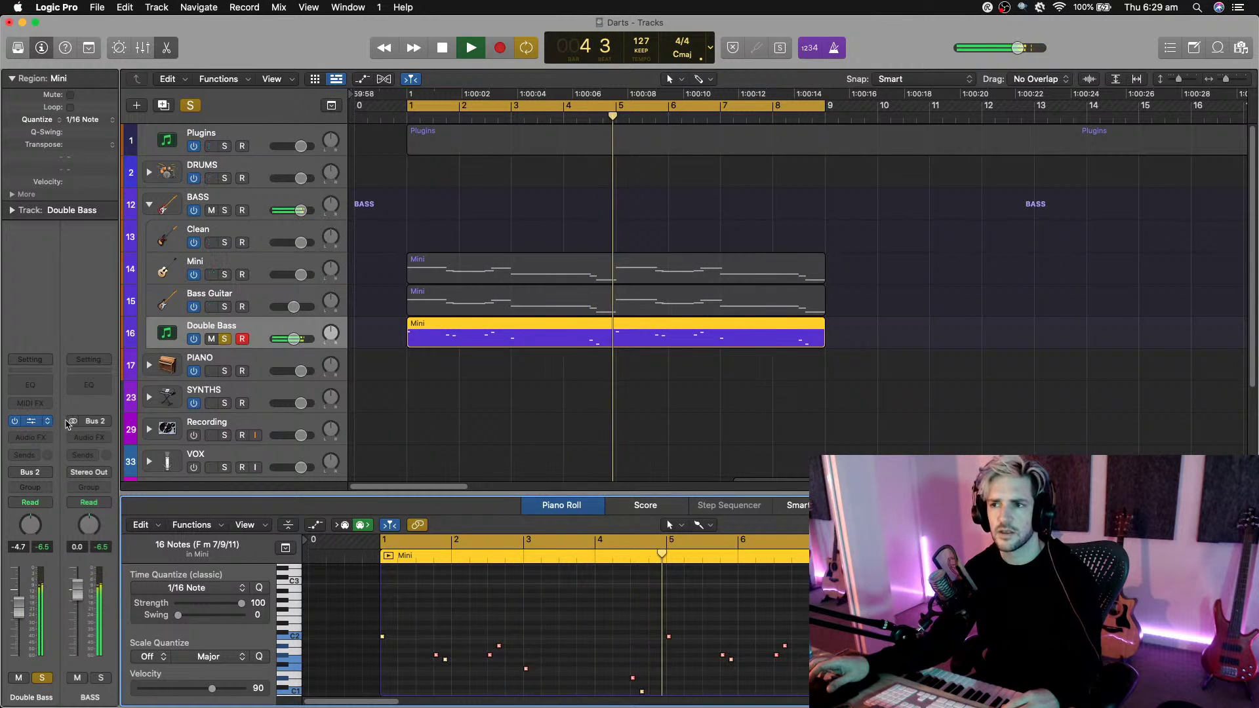
Open the mixer page of the Double Bass track's Cuba instrument in Kontakt, unsolo the track and close the plug-in window.
{"action": "left_click", "coordinate": [31, 421]}
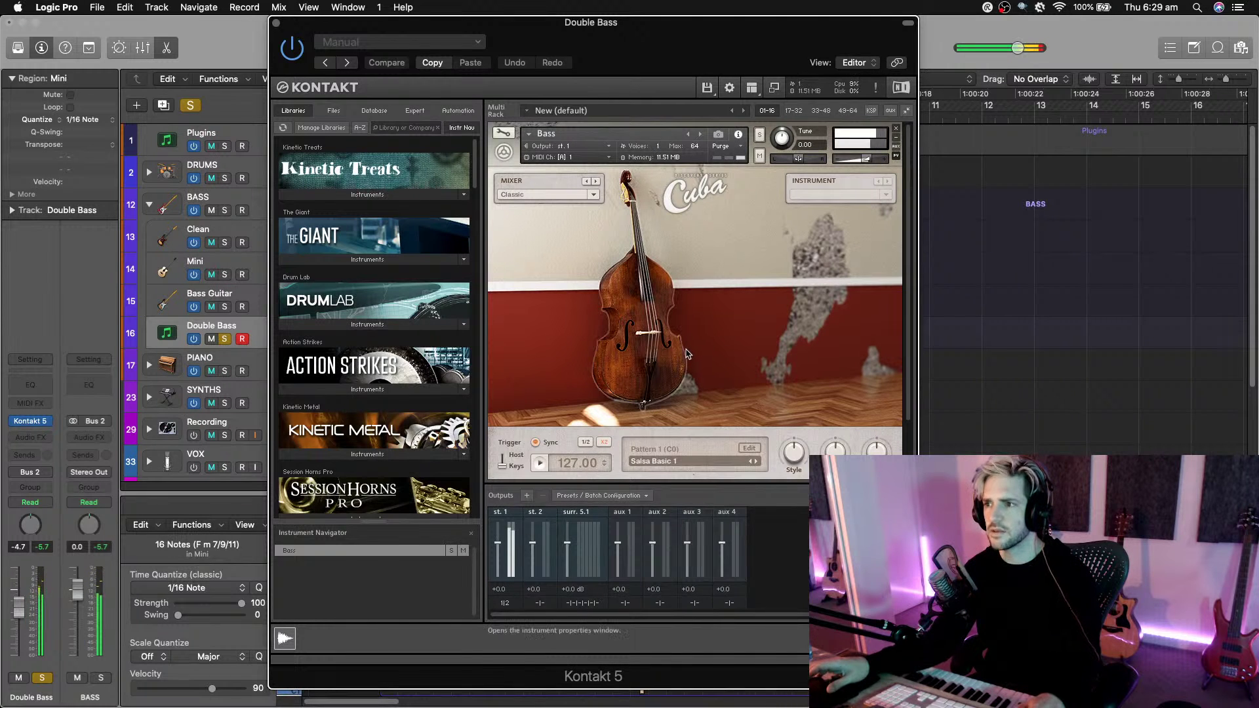
{"action": "scroll", "coordinate": [675, 394], "scroll_direction": "down", "scroll_amount": 3}
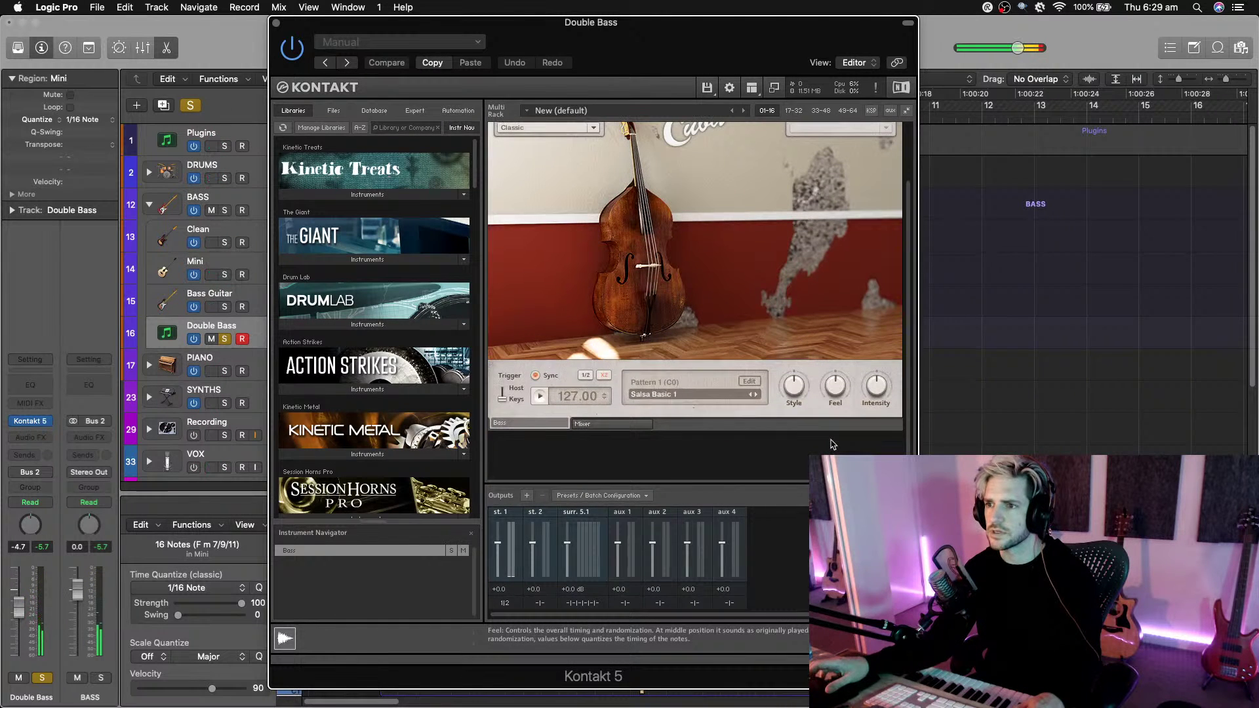
{"action": "left_click", "coordinate": [639, 427]}
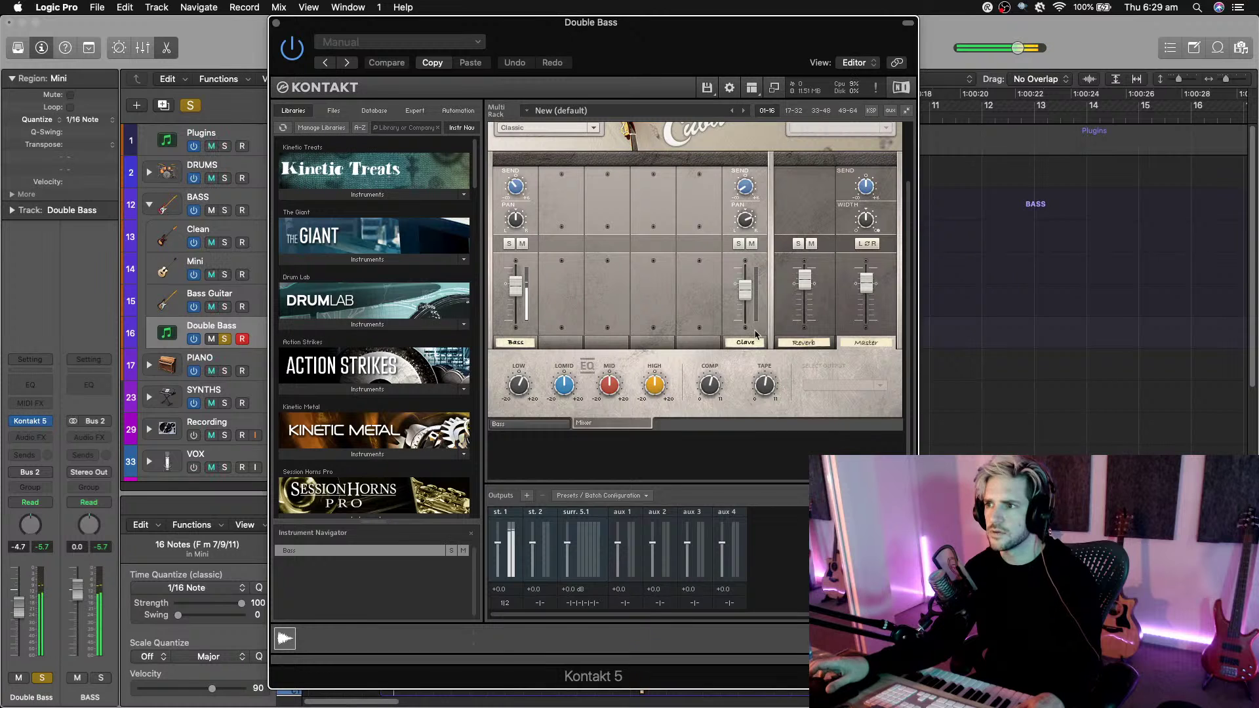
{"action": "scroll", "coordinate": [804, 338], "scroll_direction": "up", "scroll_amount": 3}
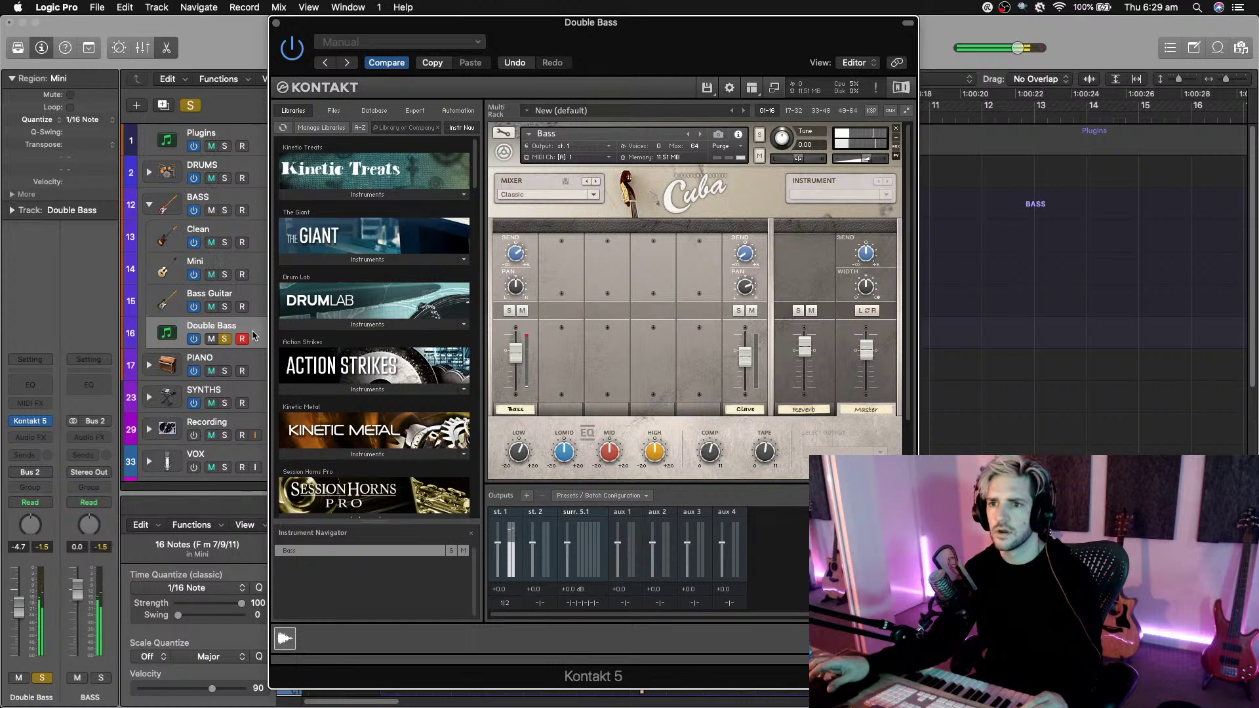
{"action": "left_click", "coordinate": [225, 339]}
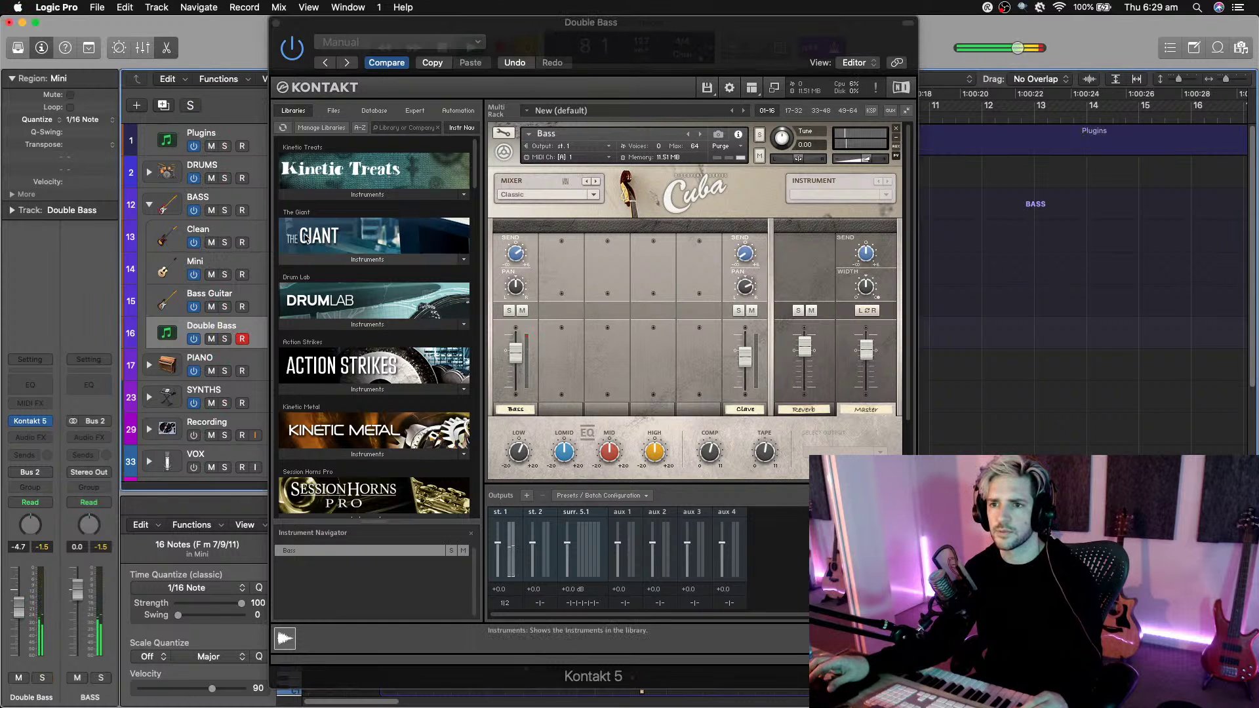
{"action": "left_click", "coordinate": [276, 24]}
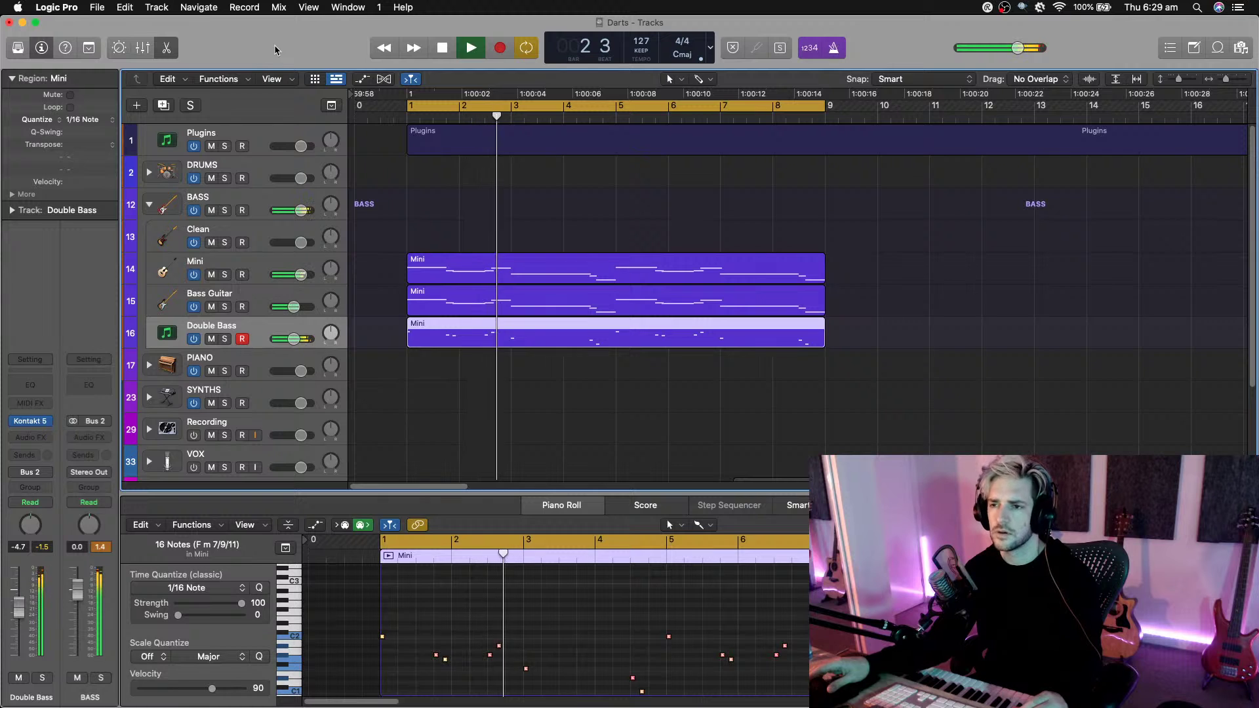
Lower the Double Bass track's volume to about -14.4 dB, comparing the mix with the track muted and unmuted.
{"action": "left_click_drag", "start_coordinate": [294, 338], "coordinate": [284, 339]}
{"action": "left_click", "coordinate": [212, 339]}
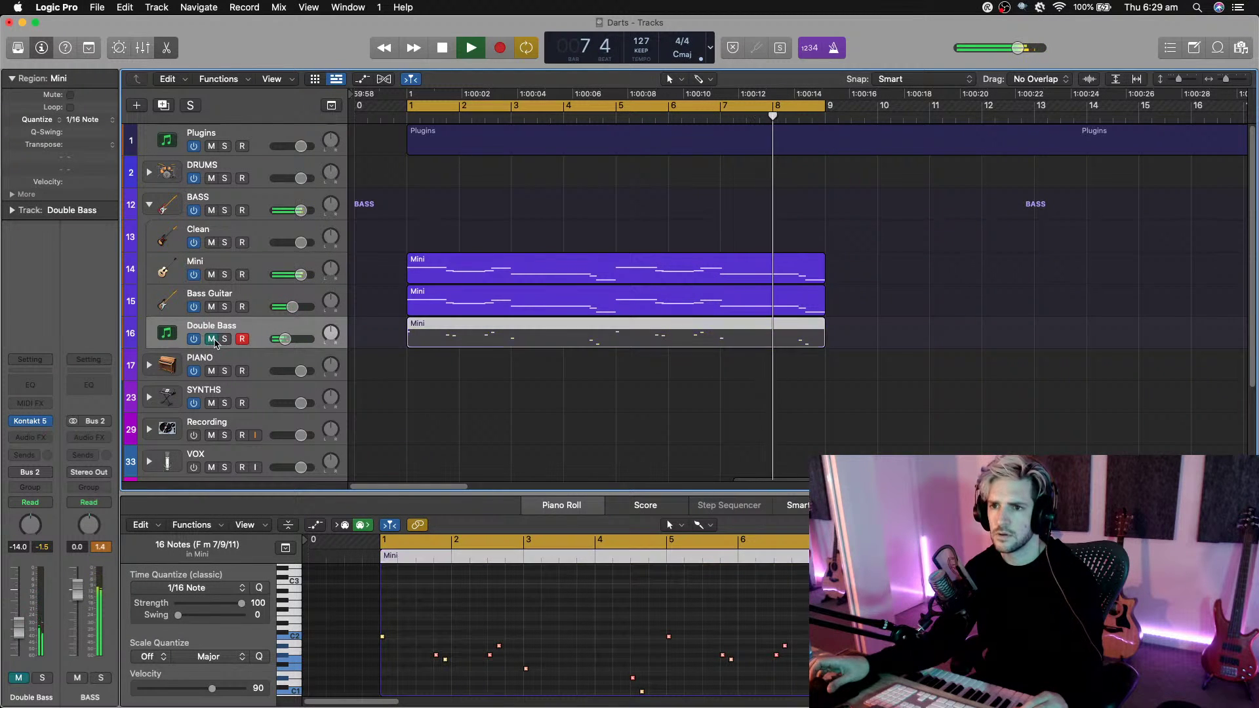
{"action": "left_click", "coordinate": [211, 339]}
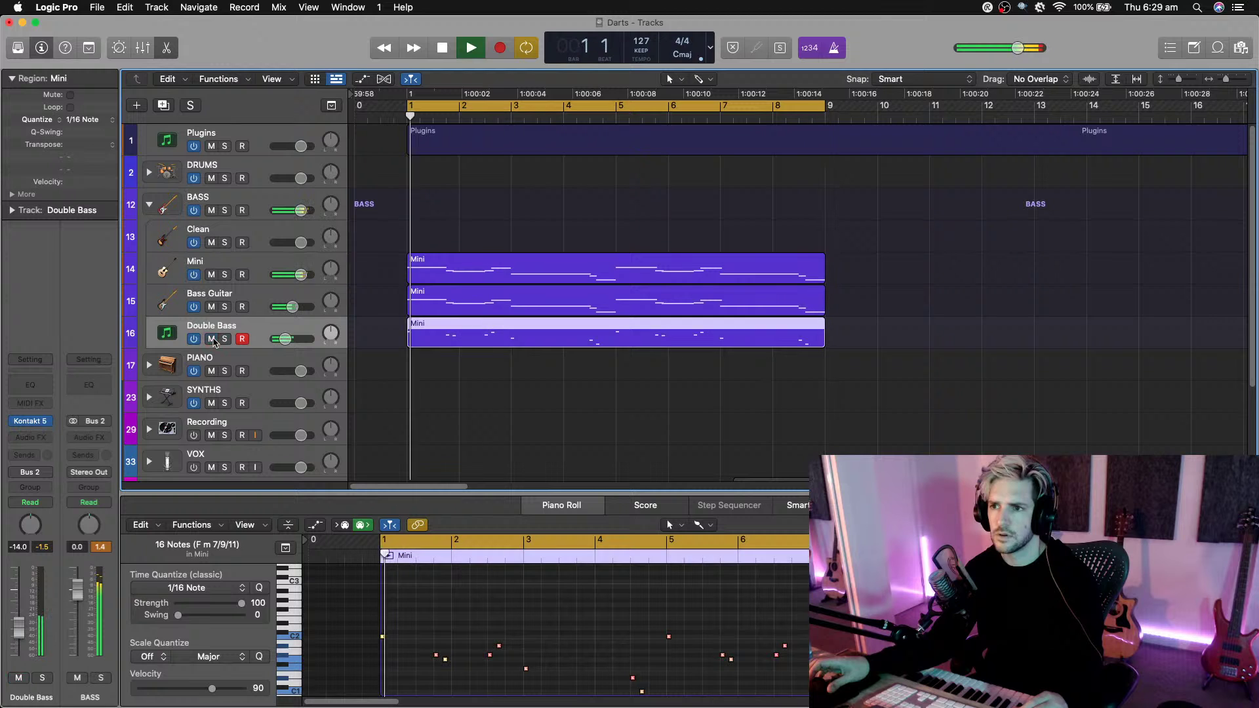
{"action": "left_click_drag", "start_coordinate": [286, 342], "coordinate": [284, 342]}
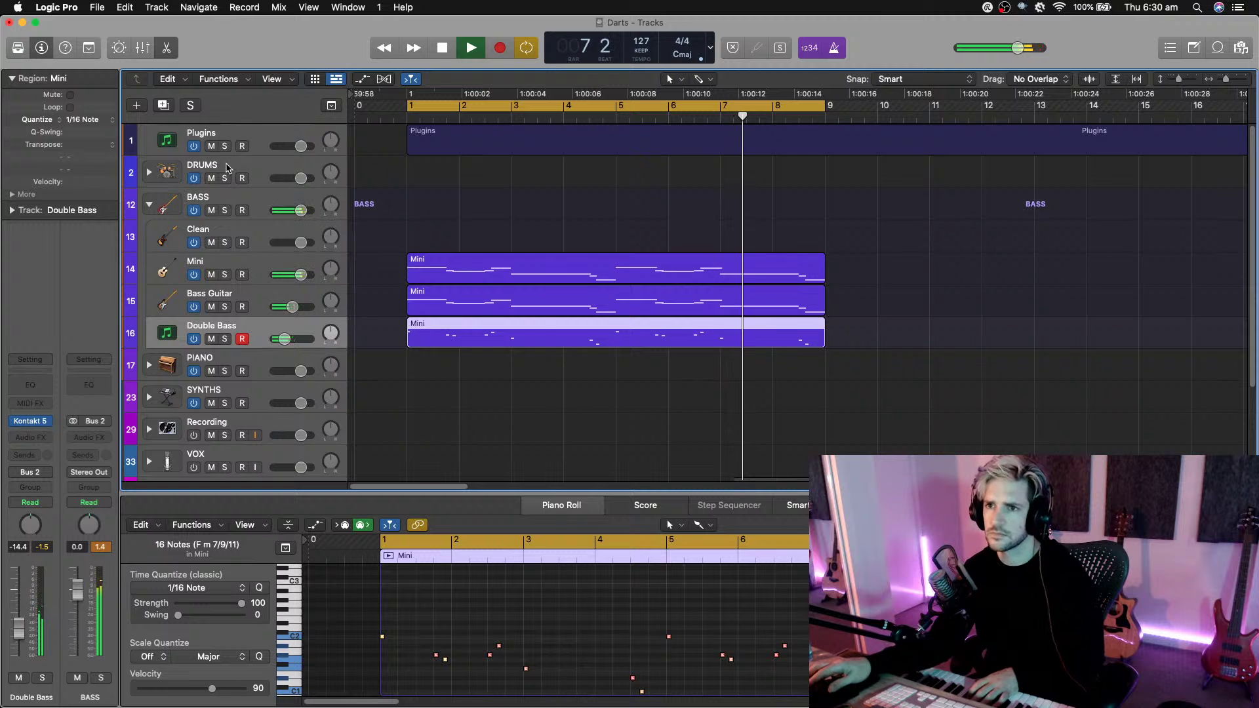
Expand the DRUMS stack and record an eight-bar snare pattern on the Snare track.
{"action": "left_click", "coordinate": [148, 173]}
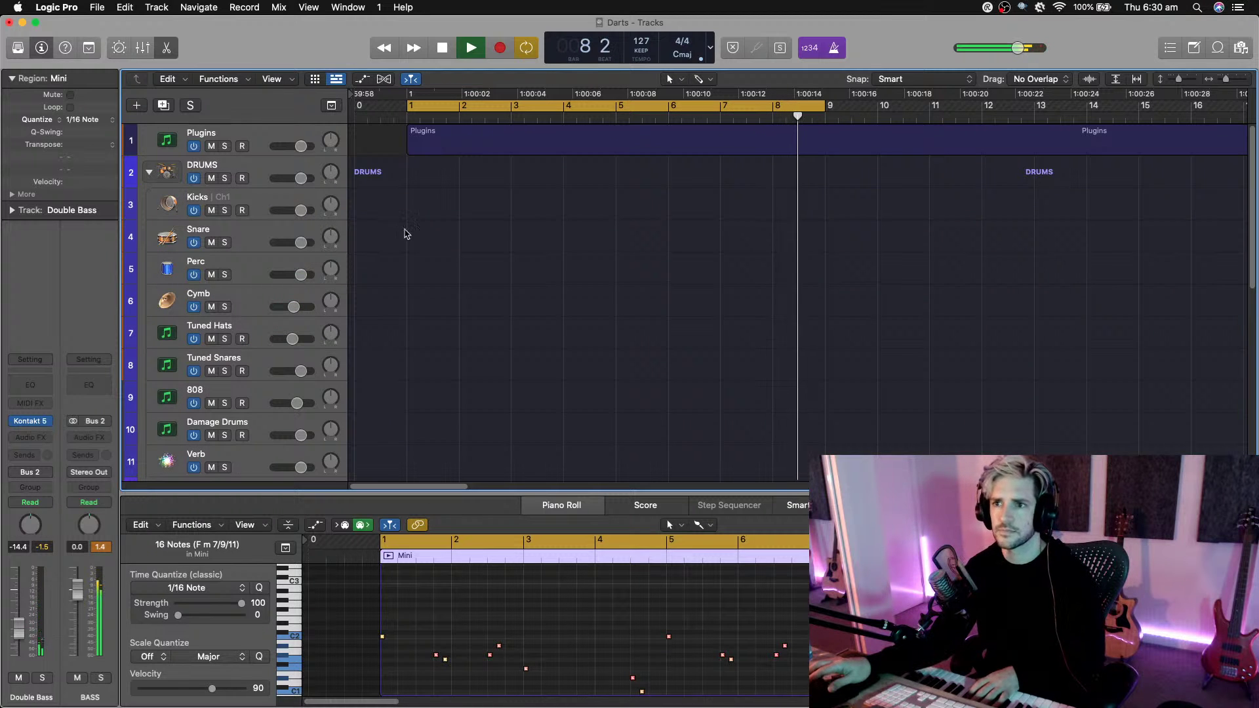
{"action": "left_click", "coordinate": [196, 232]}
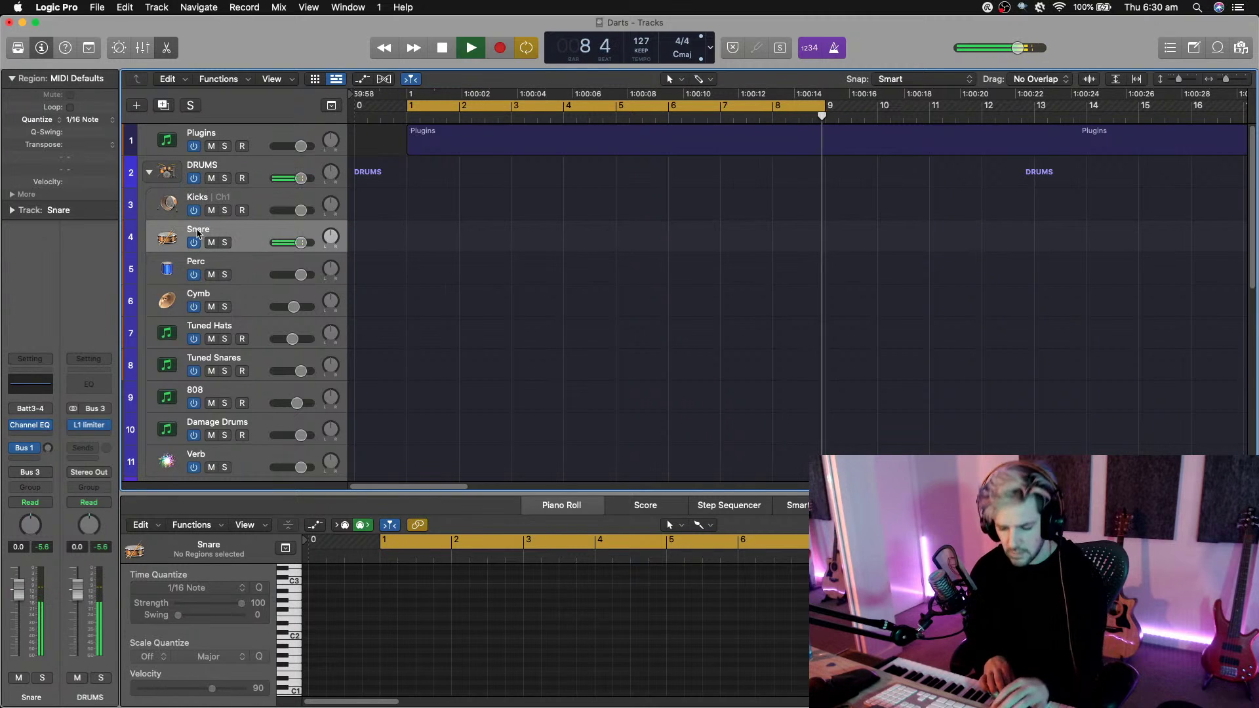
{"action": "key", "text": "r"}
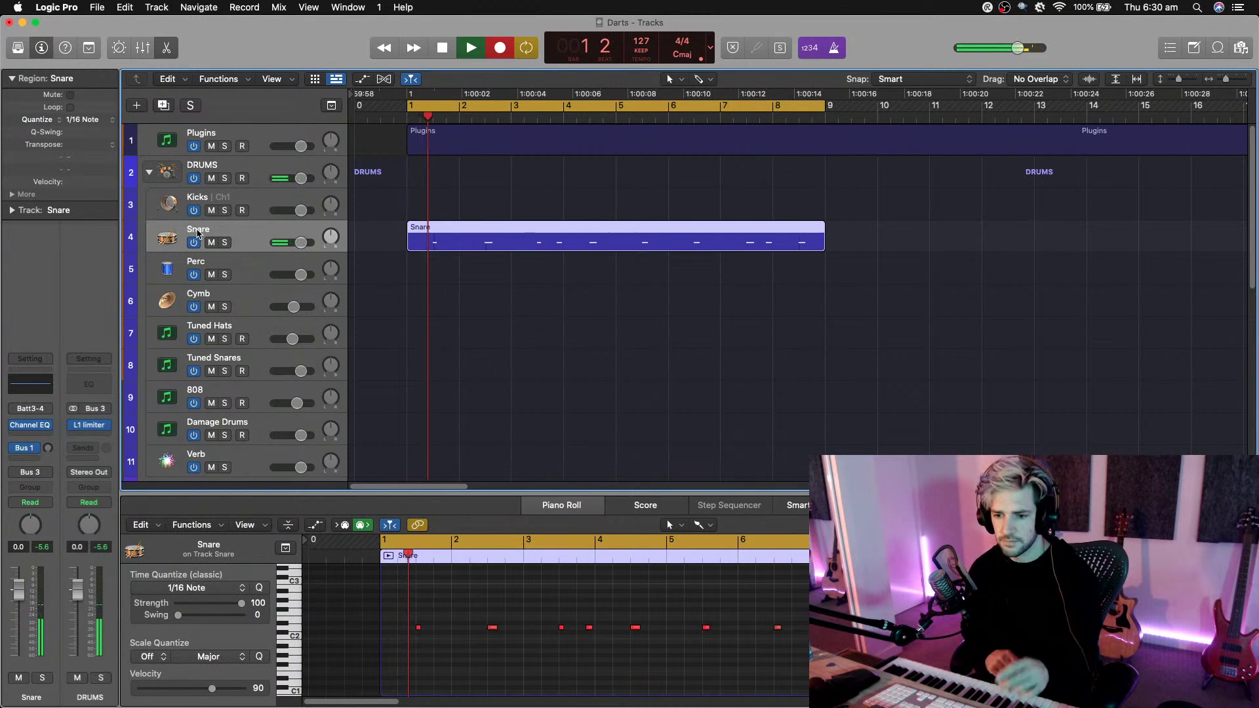
{"action": "key", "text": "space"}
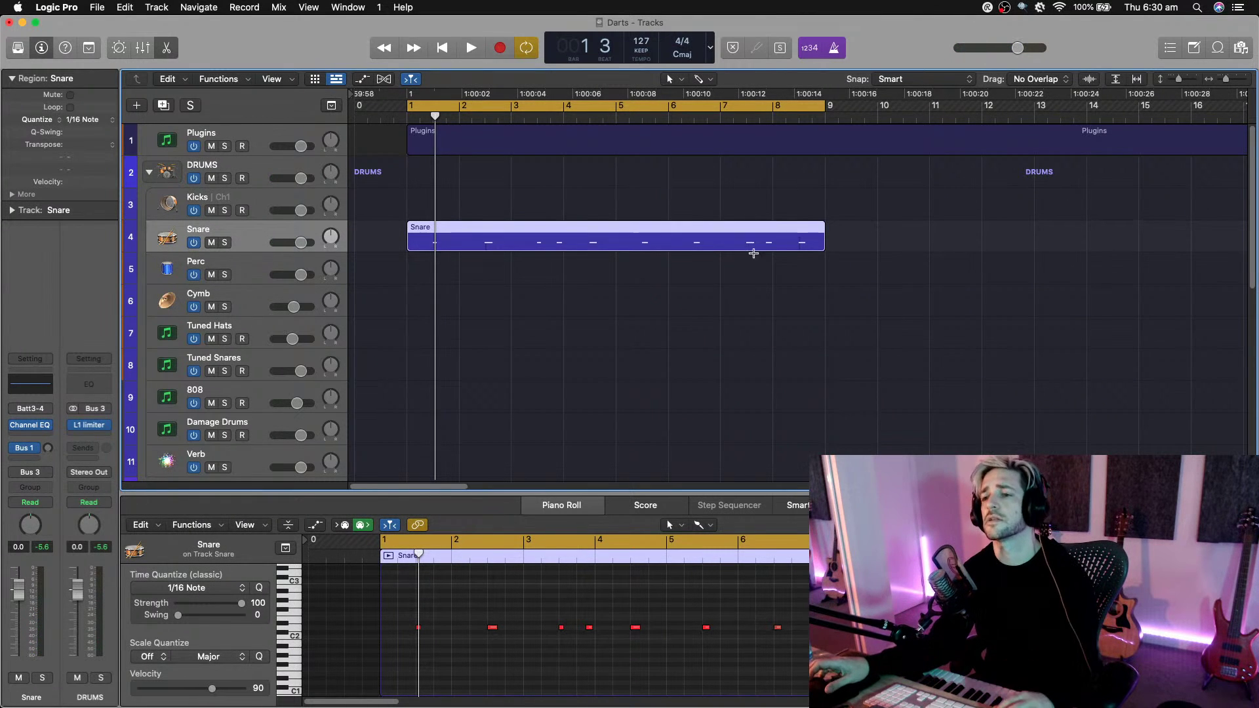
Raise the Snare track's Bus 1 reverb send and cut its highs with a Channel EQ high shelf at 2280 Hz.
{"action": "key", "text": "space"}
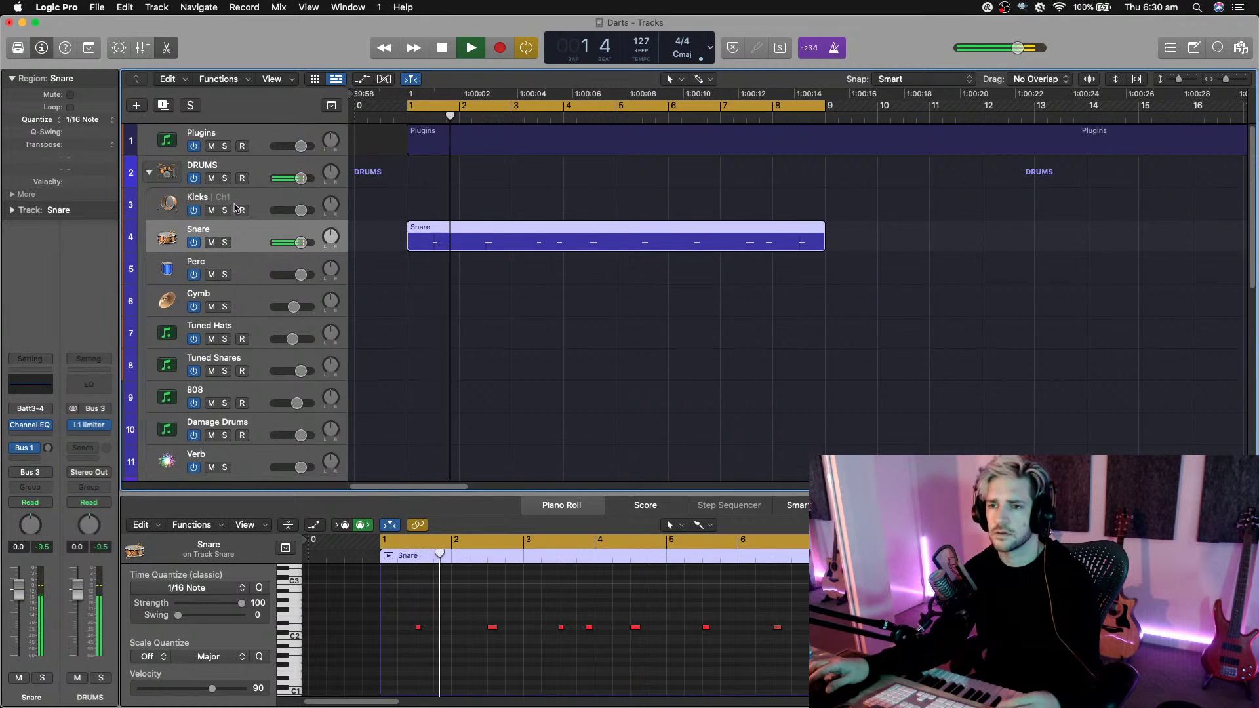
{"action": "left_click", "coordinate": [48, 448]}
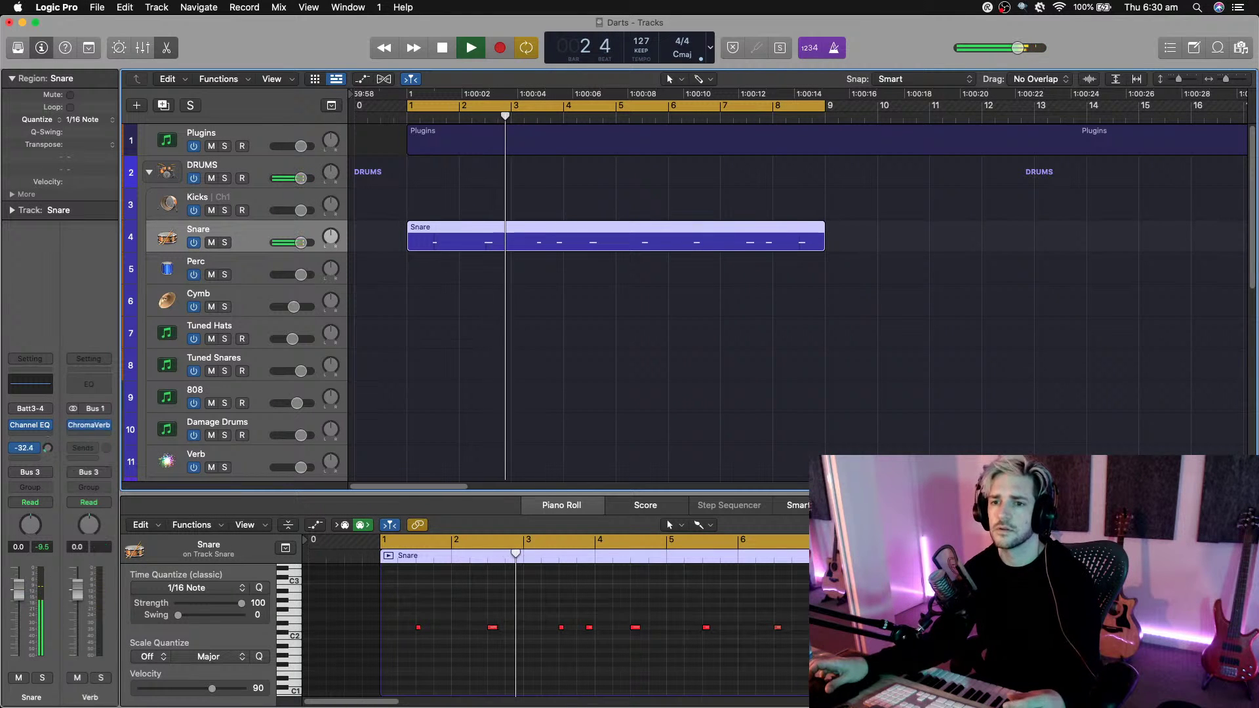
{"action": "left_click", "coordinate": [37, 387]}
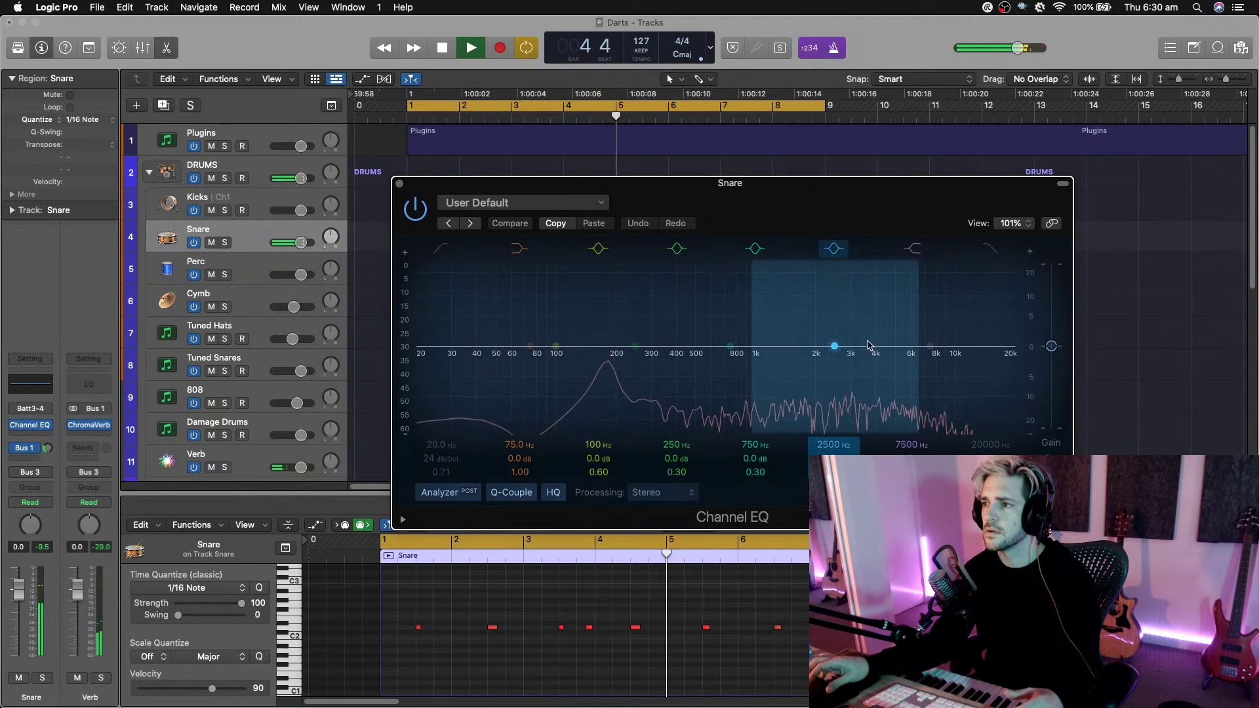
{"action": "left_click_drag", "start_coordinate": [930, 346], "coordinate": [826, 366]}
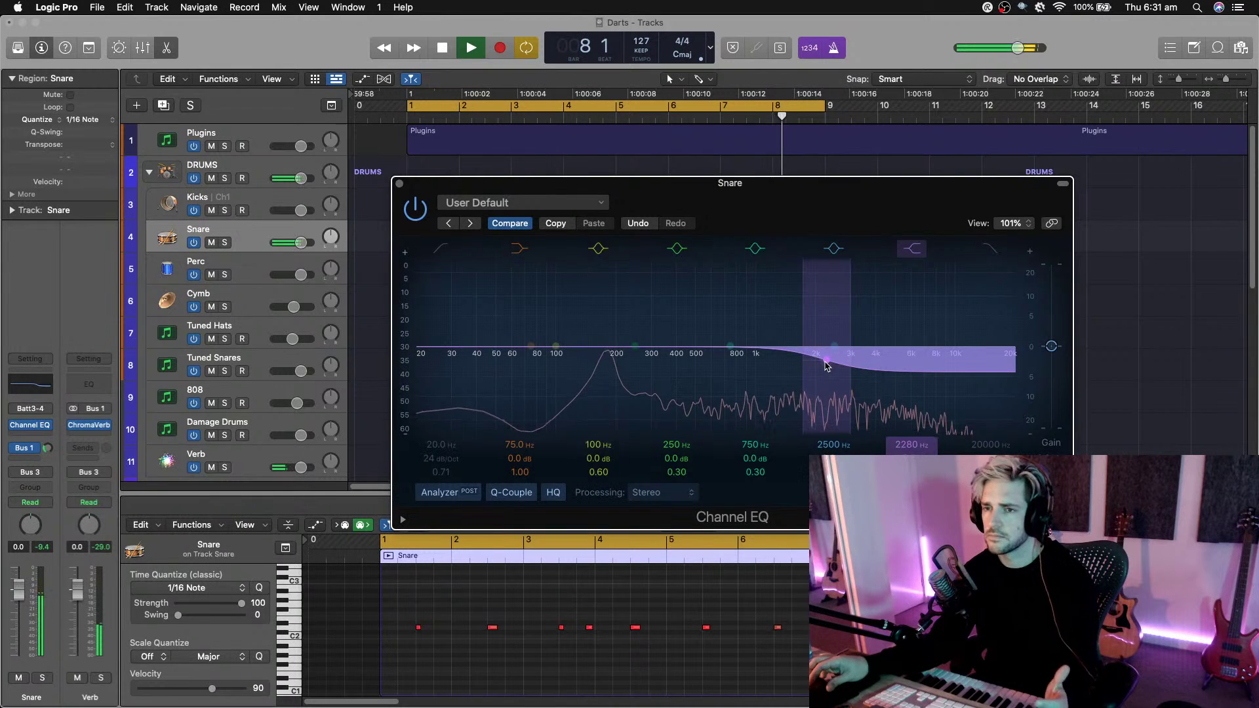
{"action": "left_click", "coordinate": [402, 185]}
Record a kick pattern from bar 1 on the Kicks track over the snare.
{"action": "left_click", "coordinate": [272, 195]}
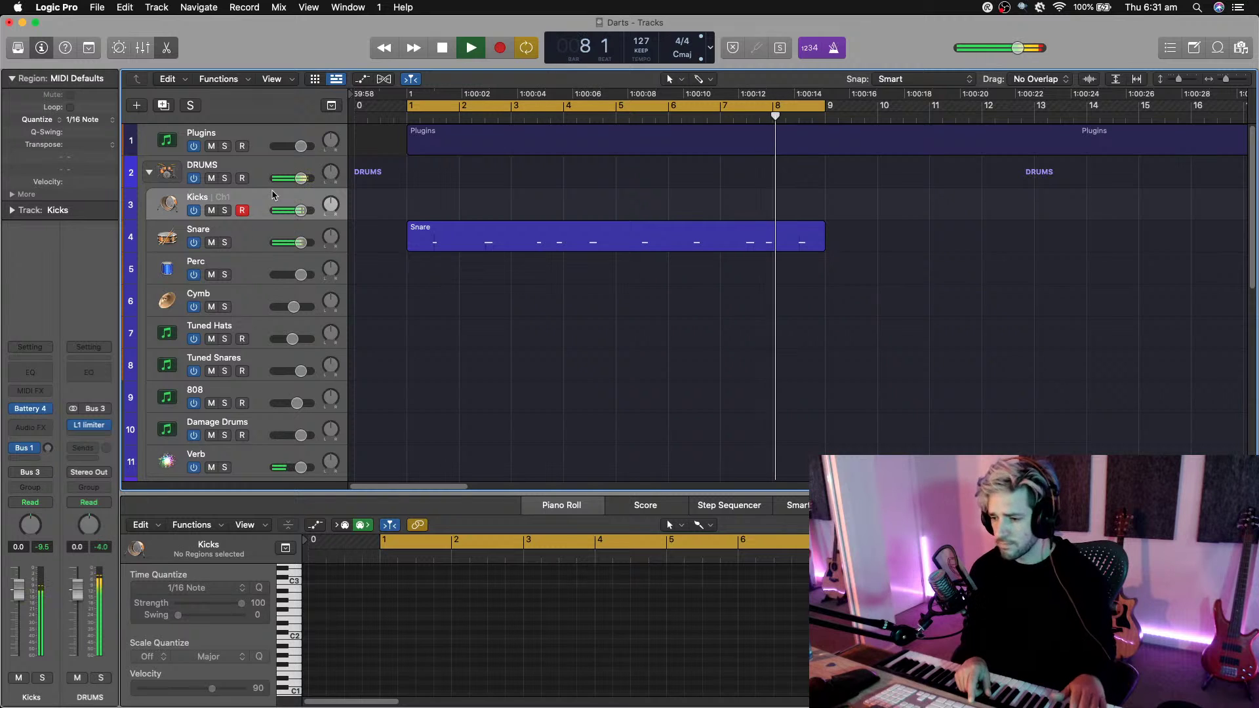
{"action": "key", "text": "r"}
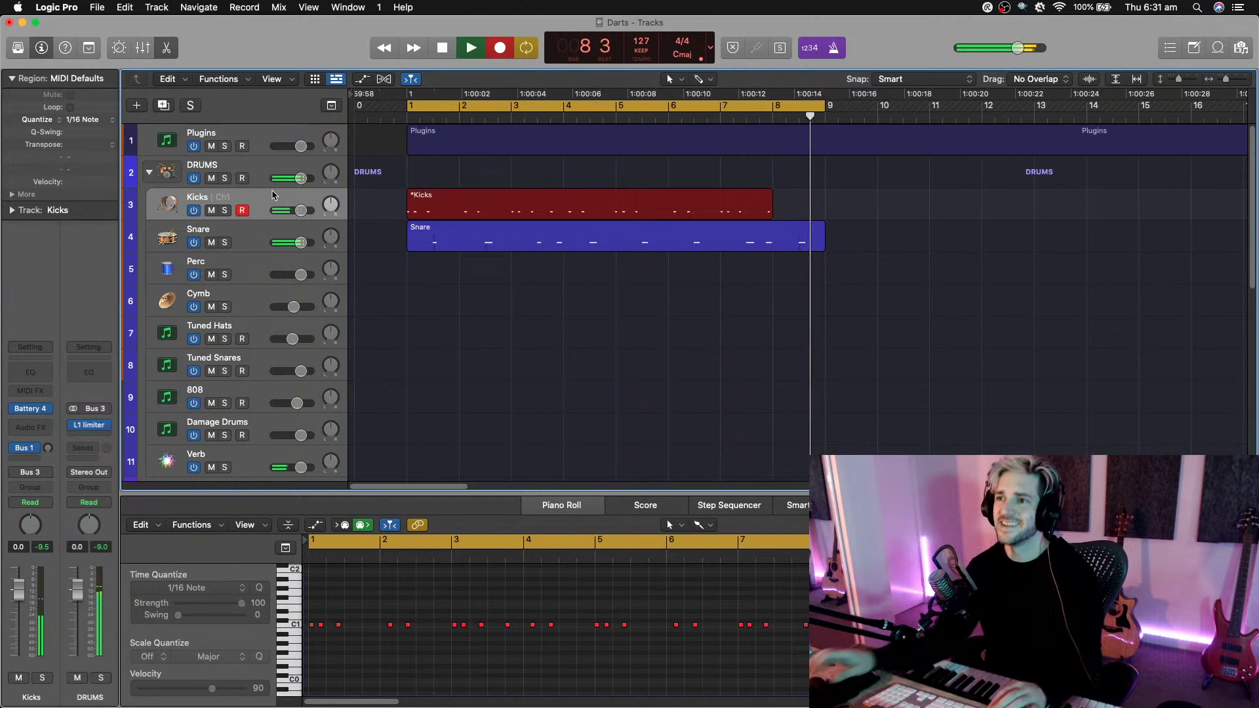
{"action": "key", "text": "space"}
Delete the Kicks recording from bar 5 onward, repeat the remaining four bars once and join both into one region.
{"action": "left_click_drag", "start_coordinate": [617, 211], "coordinate": [773, 216]}
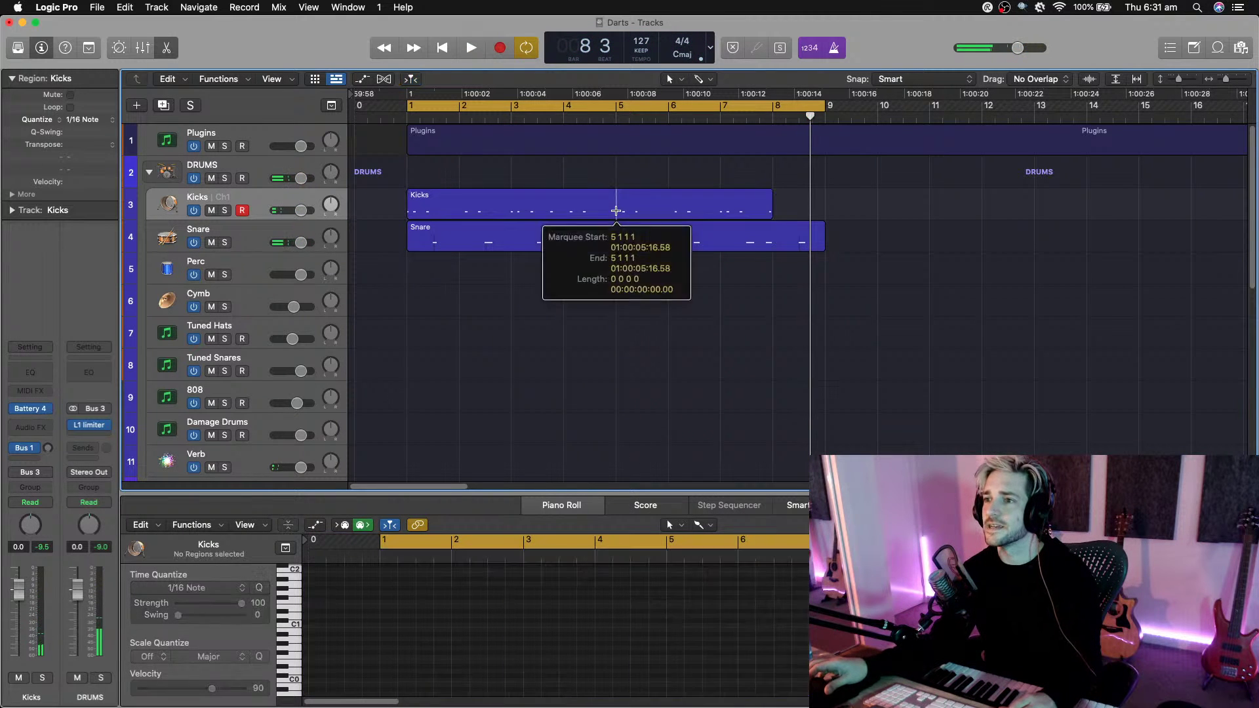
{"action": "key", "text": "Delete"}
{"action": "left_click", "coordinate": [550, 204]}
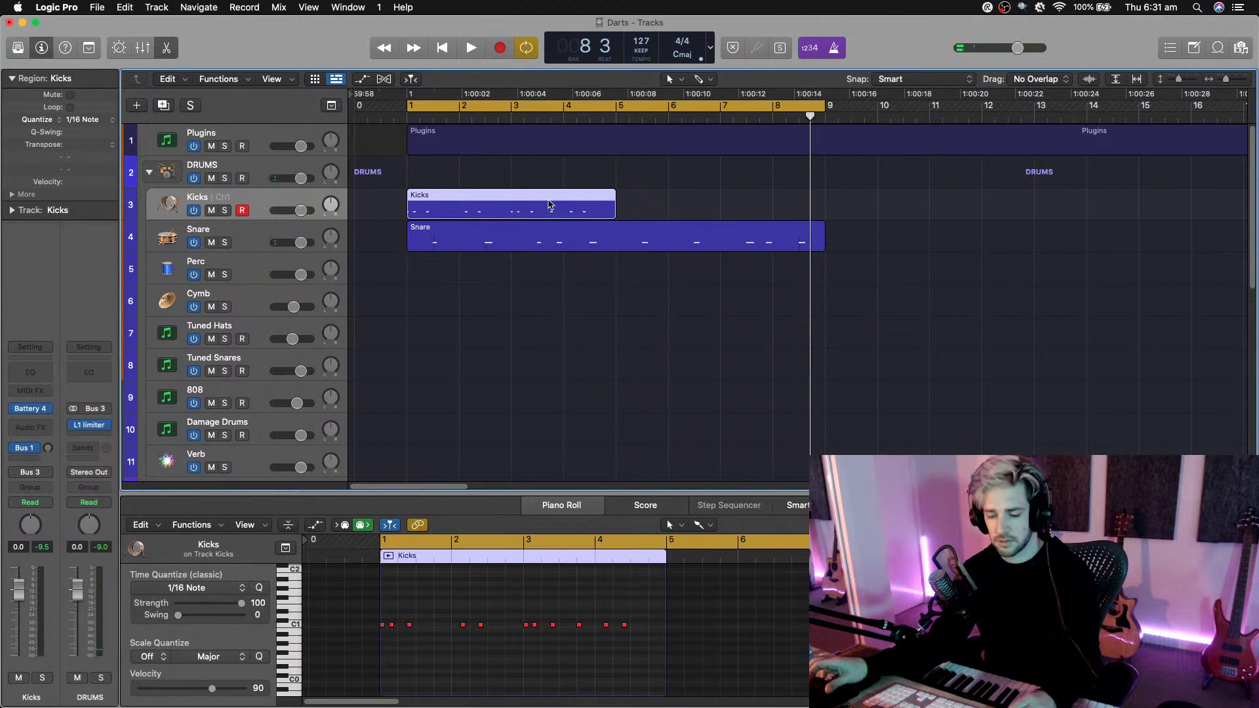
{"action": "key", "text": "super+r"}
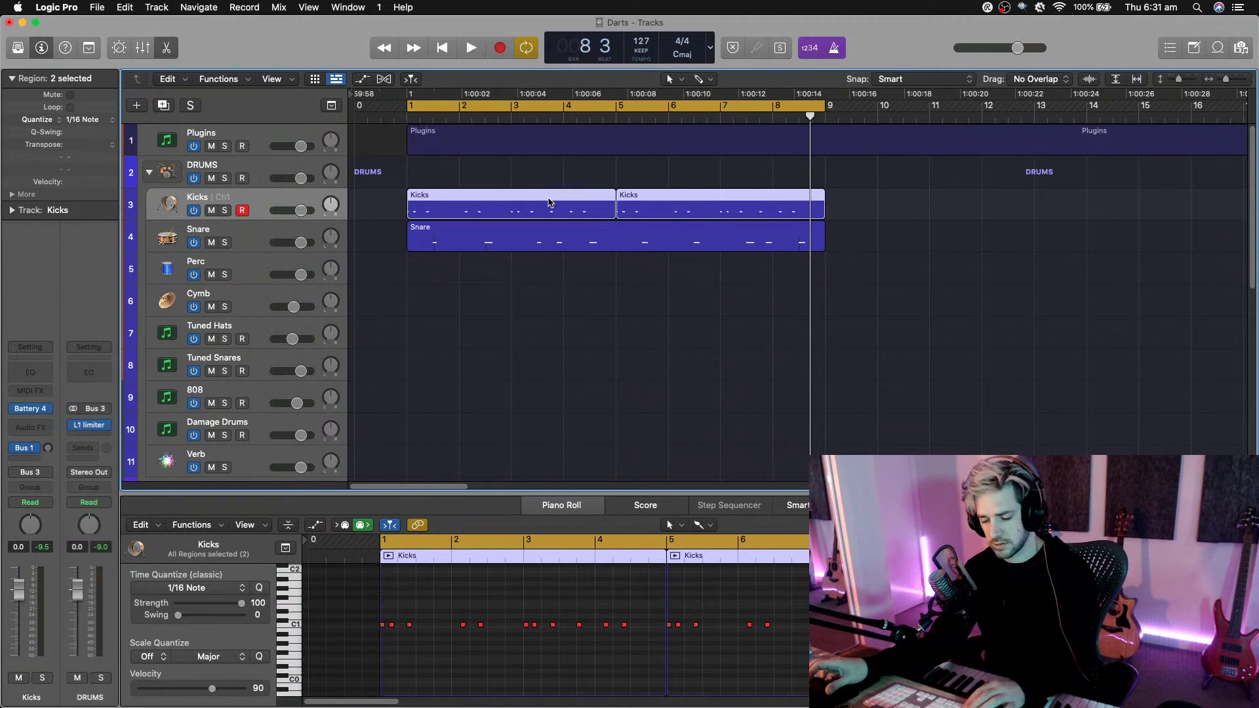
{"action": "key", "text": "super+j"}
Play the drums with the bass layers and lower the BASS stack's volume to about -4.7 dB.
{"action": "key", "text": "space"}
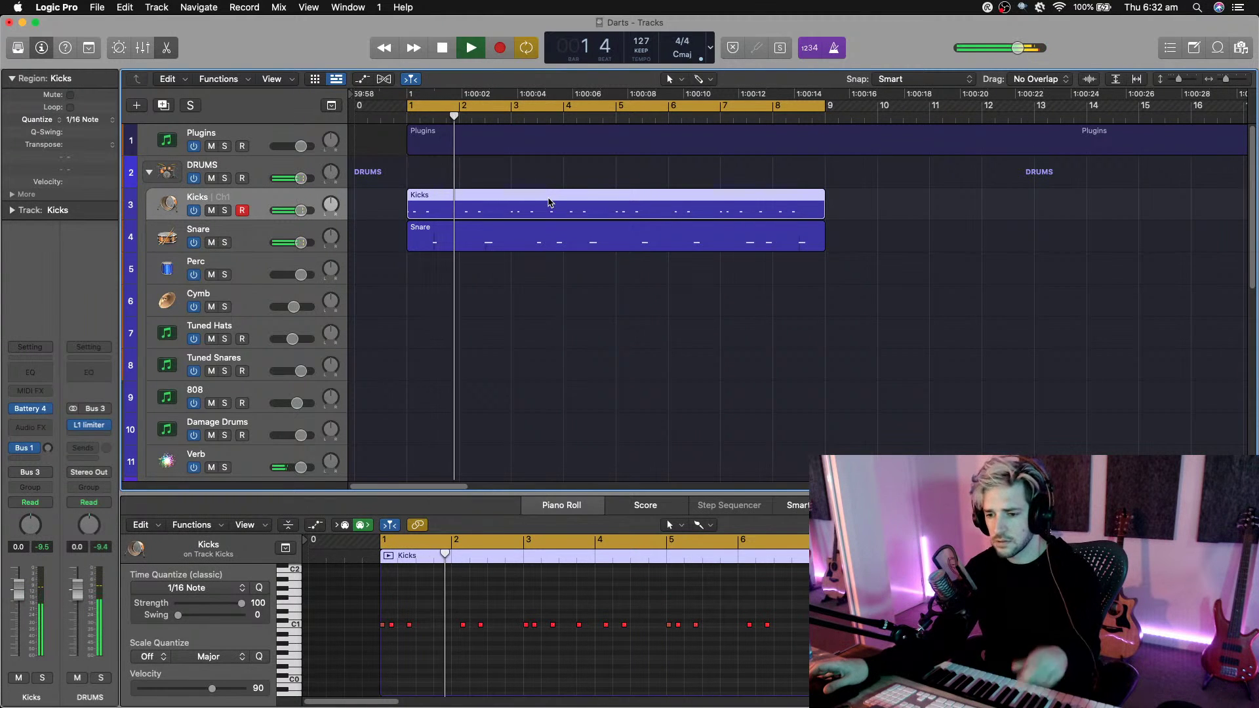
{"action": "scroll", "coordinate": [516, 306], "scroll_direction": "down", "scroll_amount": 8}
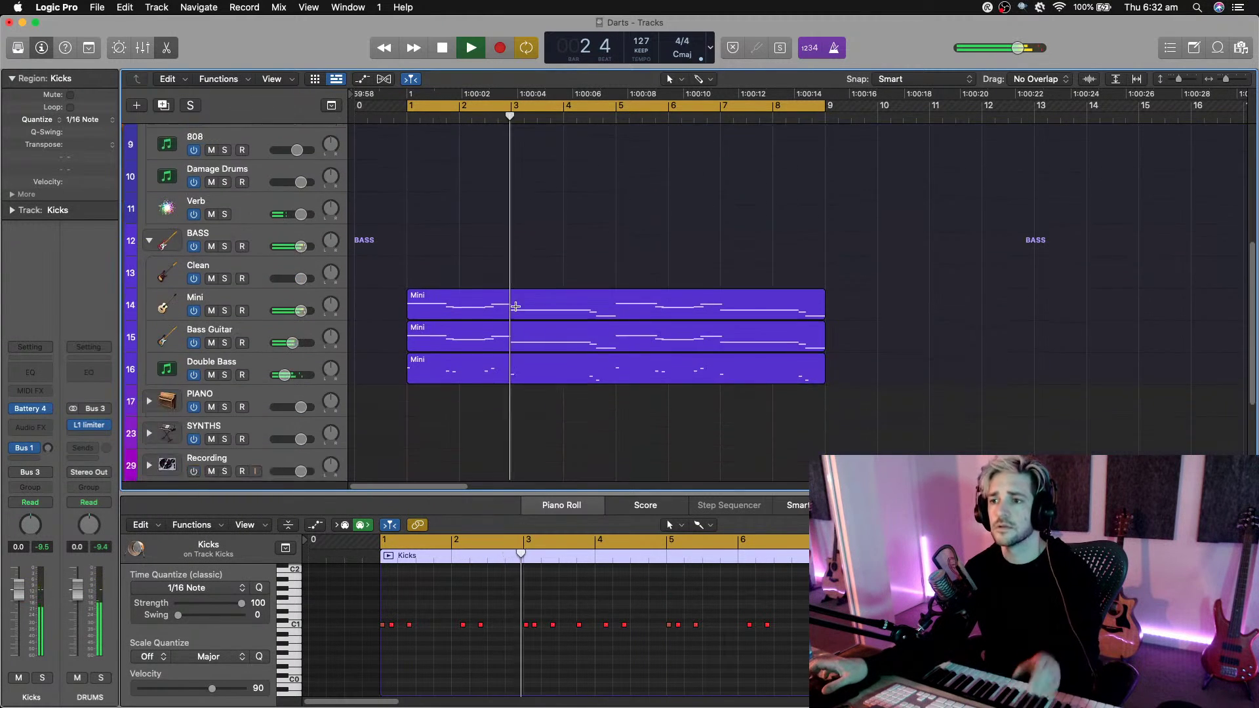
{"action": "scroll", "coordinate": [393, 229], "scroll_direction": "down", "scroll_amount": 2}
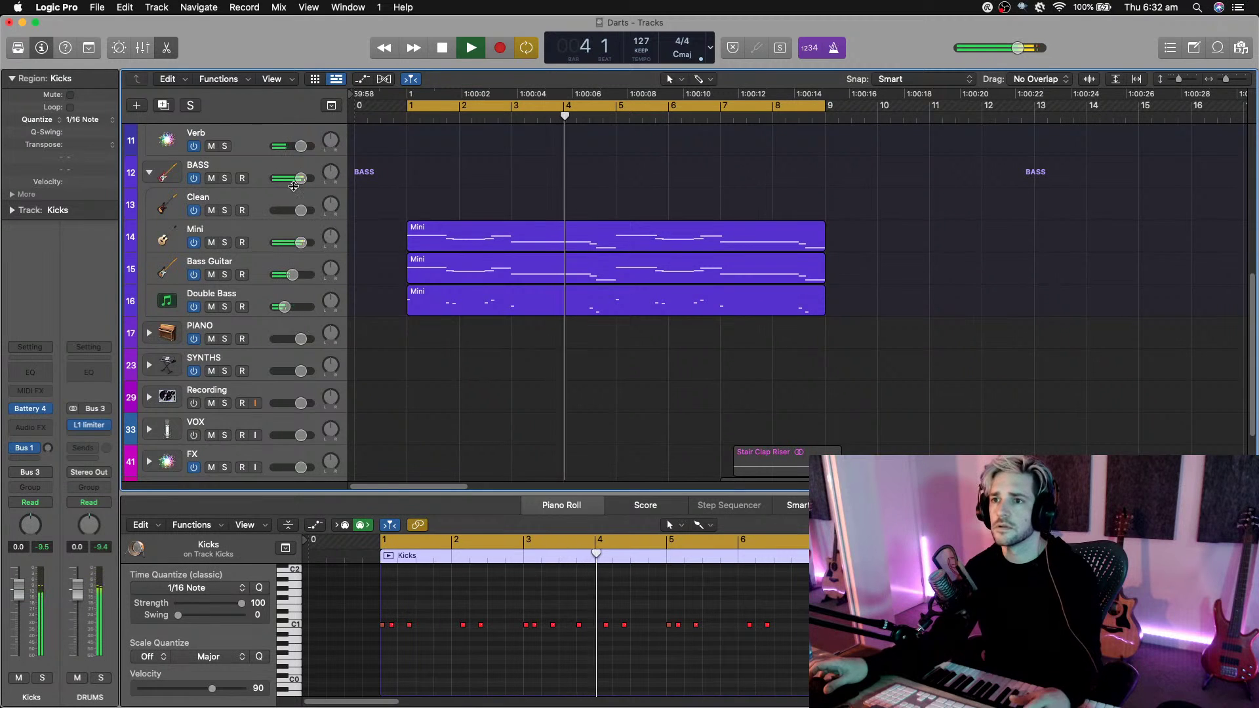
{"action": "left_click_drag", "start_coordinate": [294, 187], "coordinate": [295, 178]}
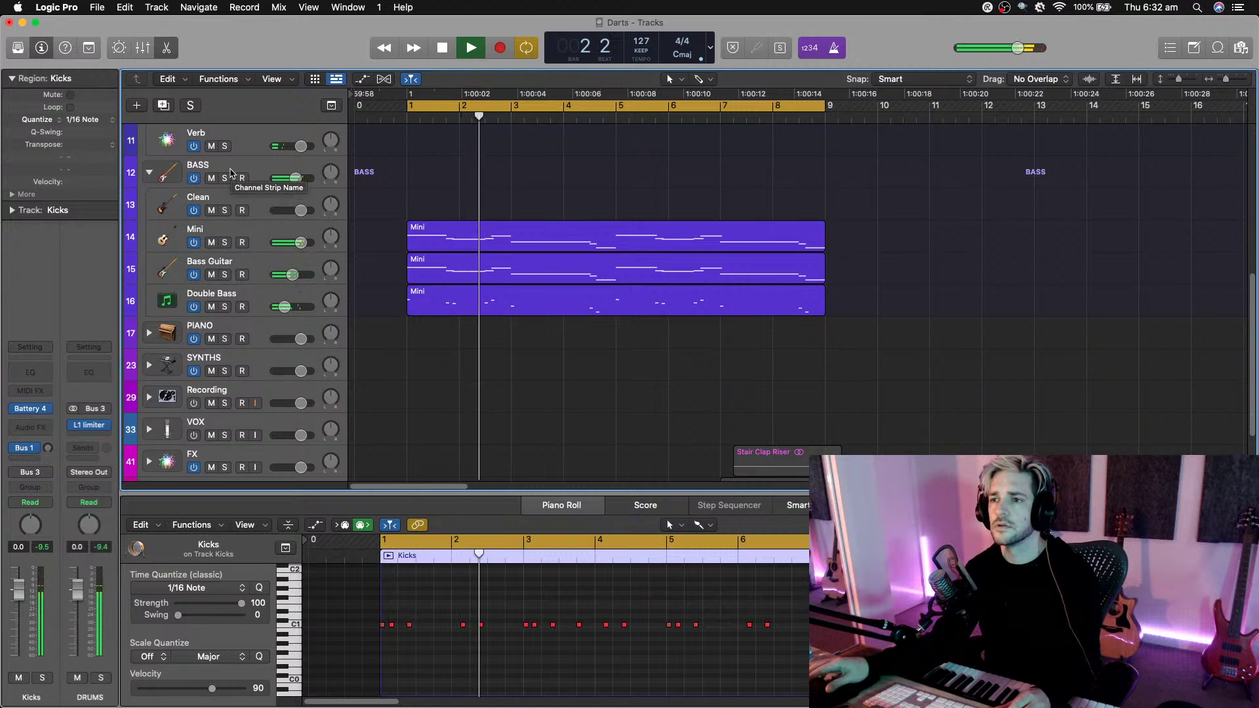
Reduce the track heights to fit the drum and bass tracks together, select the BASS stack and stop playback.
{"action": "scroll", "coordinate": [539, 295], "scroll_direction": "down", "scroll_amount": 1}
{"action": "key", "text": "super+Up"}
{"action": "key", "text": "super+Up"}
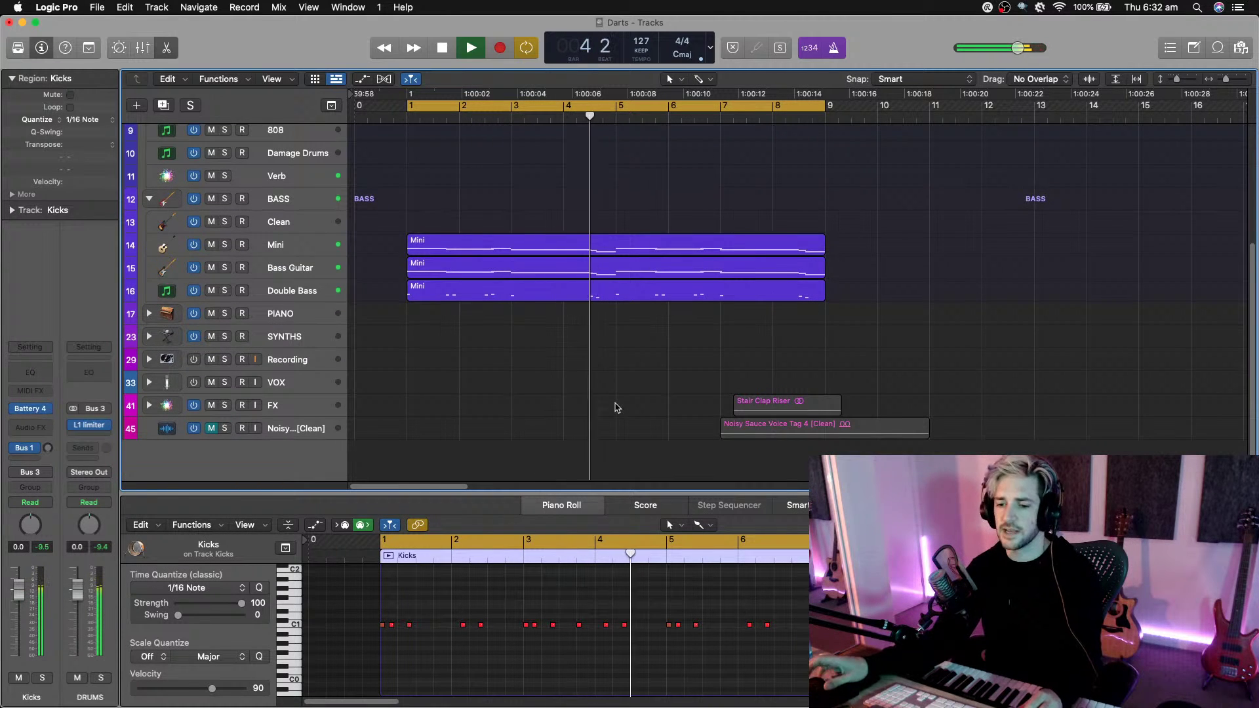
{"action": "key", "text": "super+Up"}
{"action": "scroll", "coordinate": [675, 450], "scroll_direction": "up", "scroll_amount": 8}
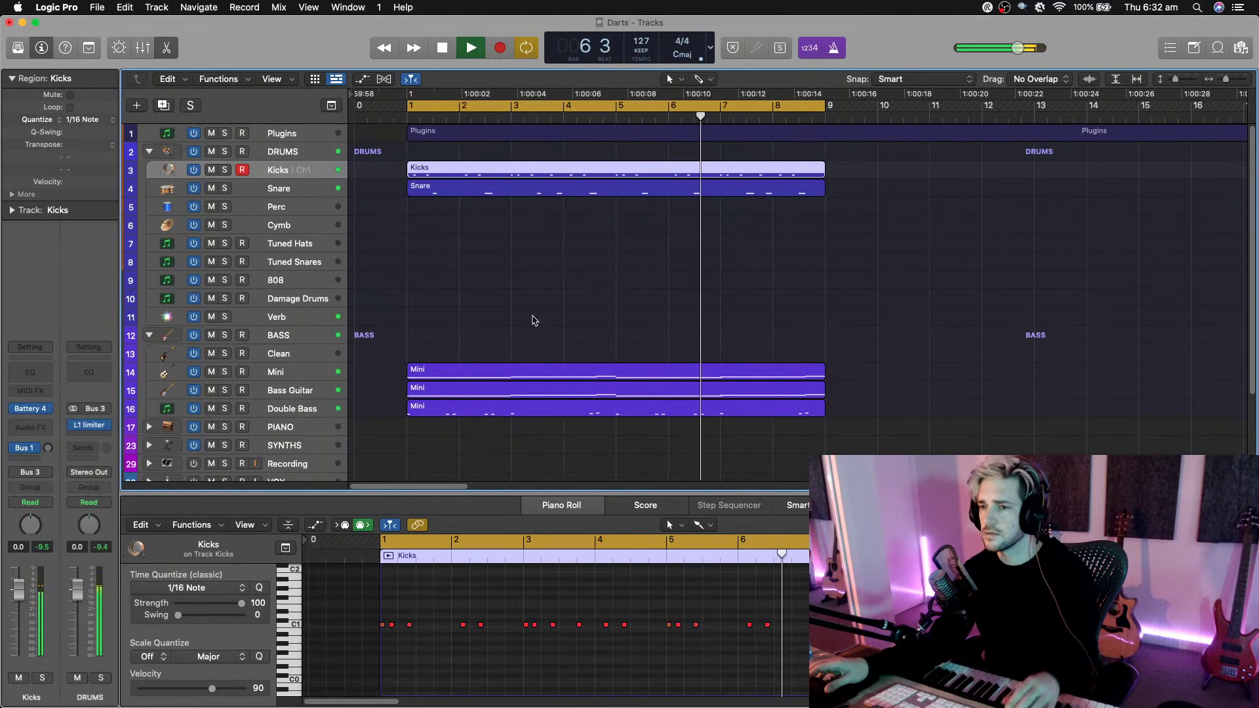
{"action": "left_click", "coordinate": [275, 337]}
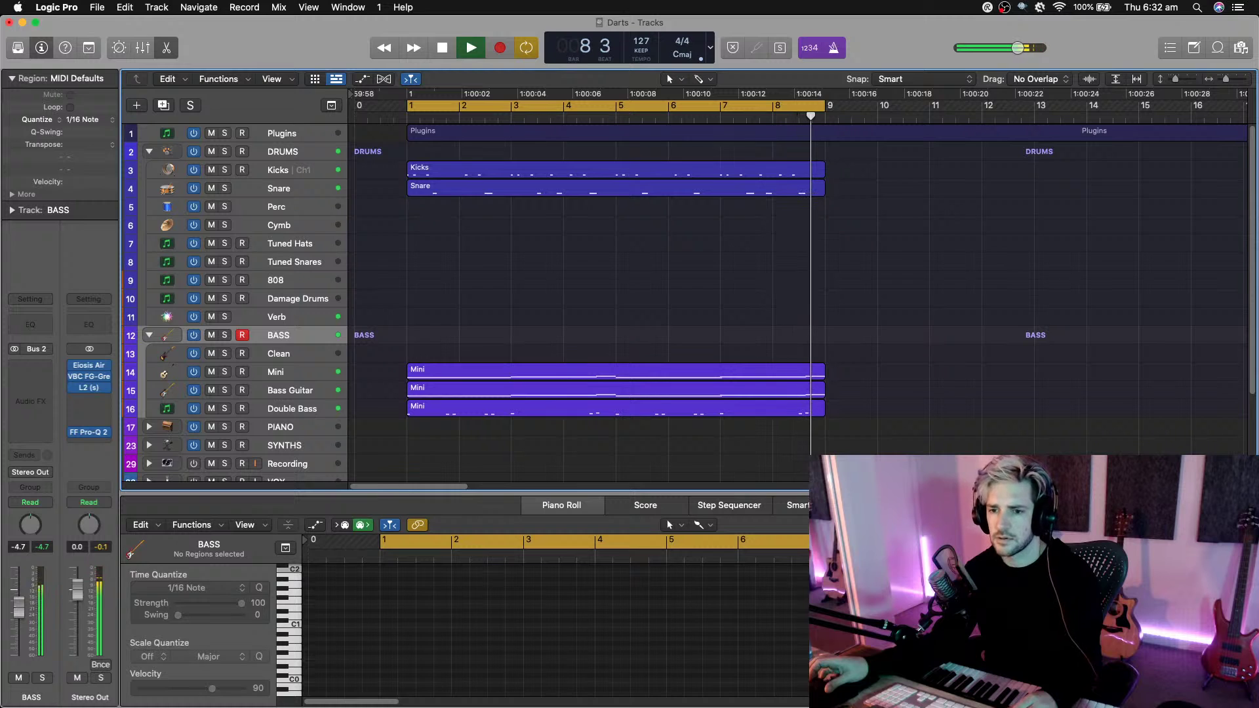
{"action": "key", "text": "space"}
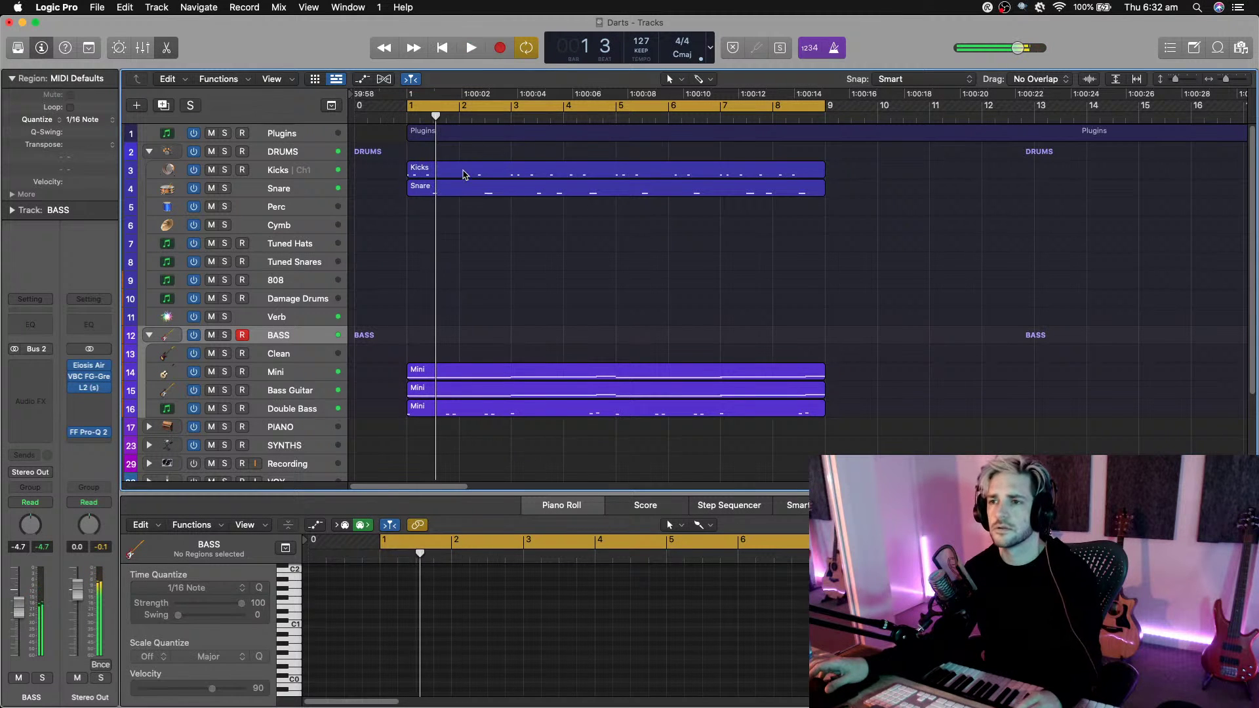
Select all C1 notes in the Kicks region and duplicate them one semitone higher to layer a second kick.
{"action": "left_click", "coordinate": [463, 173]}
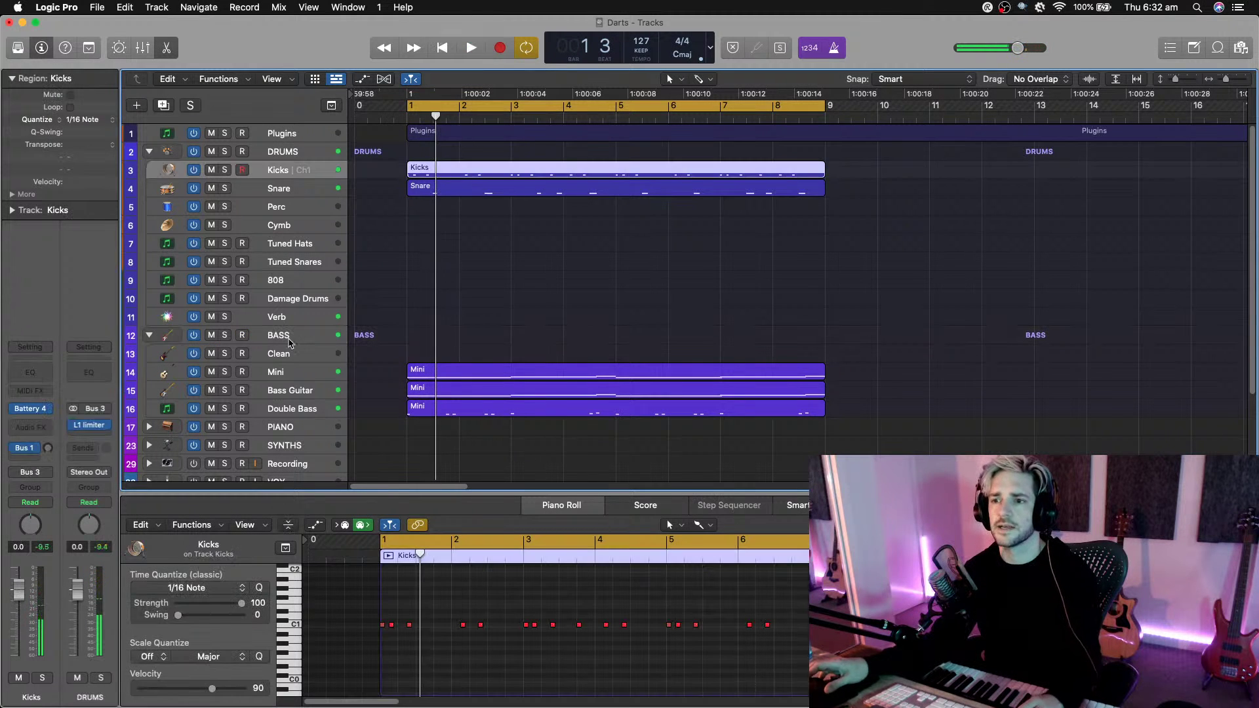
{"action": "left_click", "coordinate": [299, 620]}
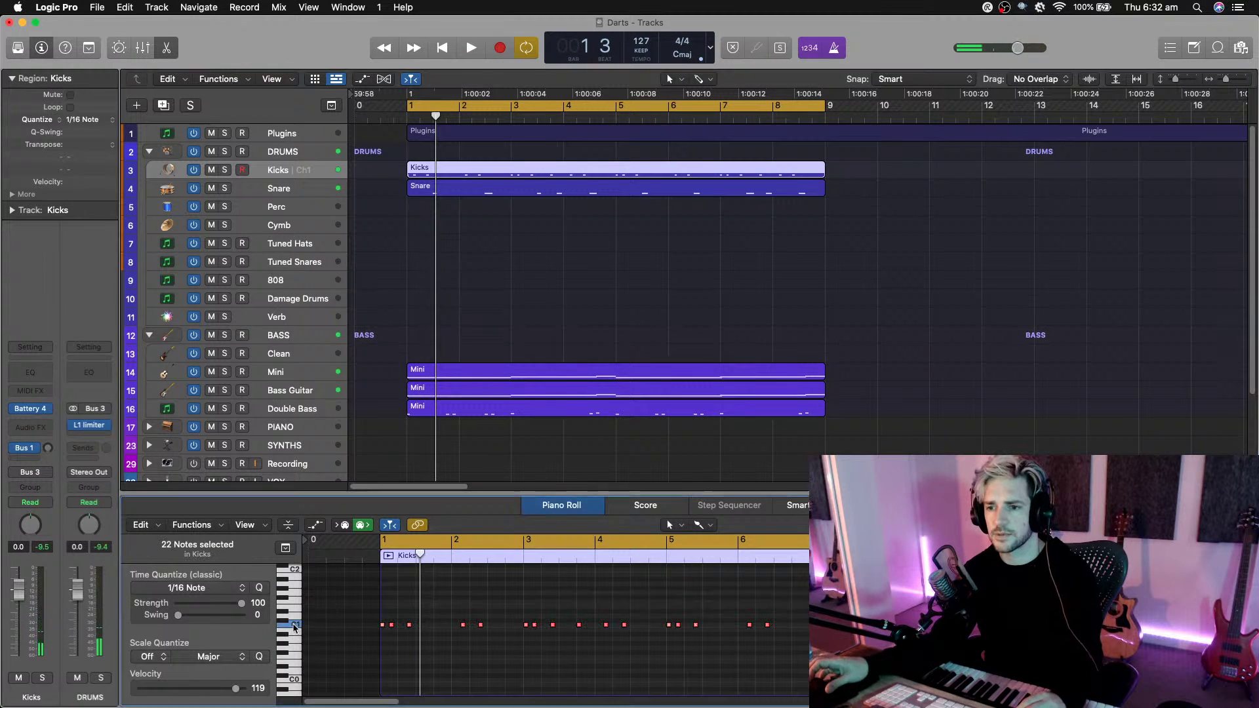
{"action": "left_click", "coordinate": [384, 626]}
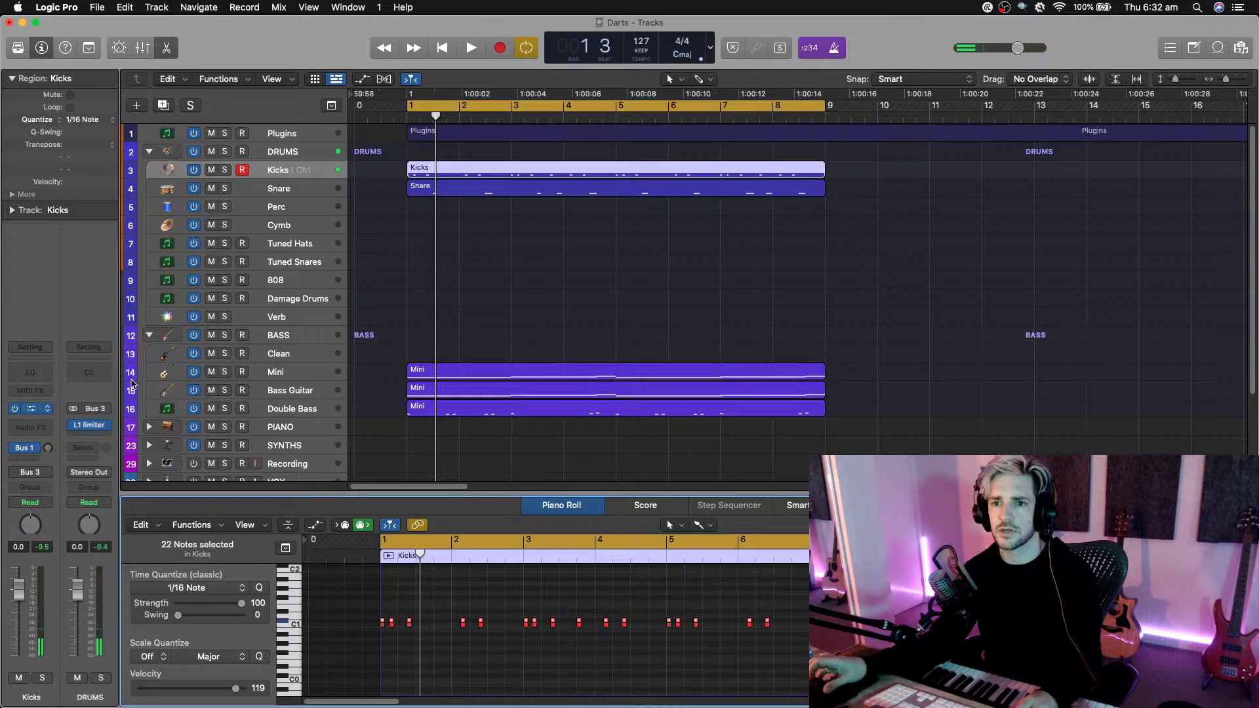
Show the Kicks track's Battery sampler and search its sample library for Final.
{"action": "key", "text": "v"}
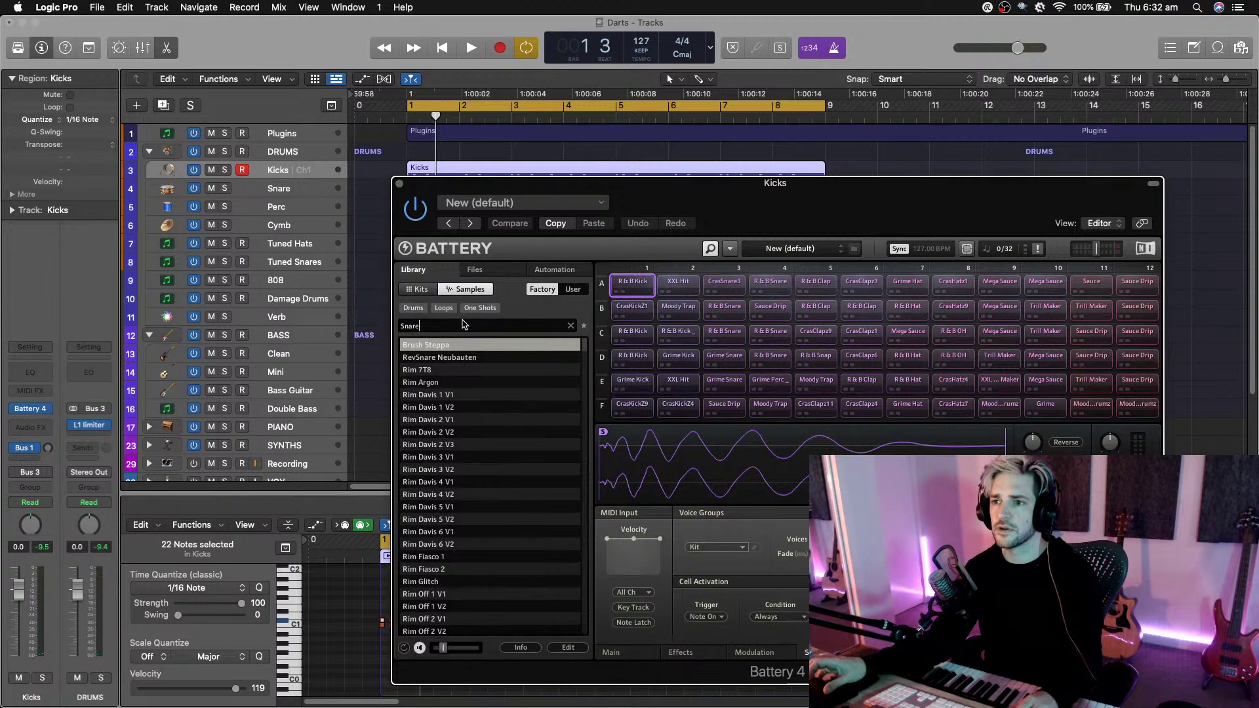
{"action": "key", "text": "BackSpace"}
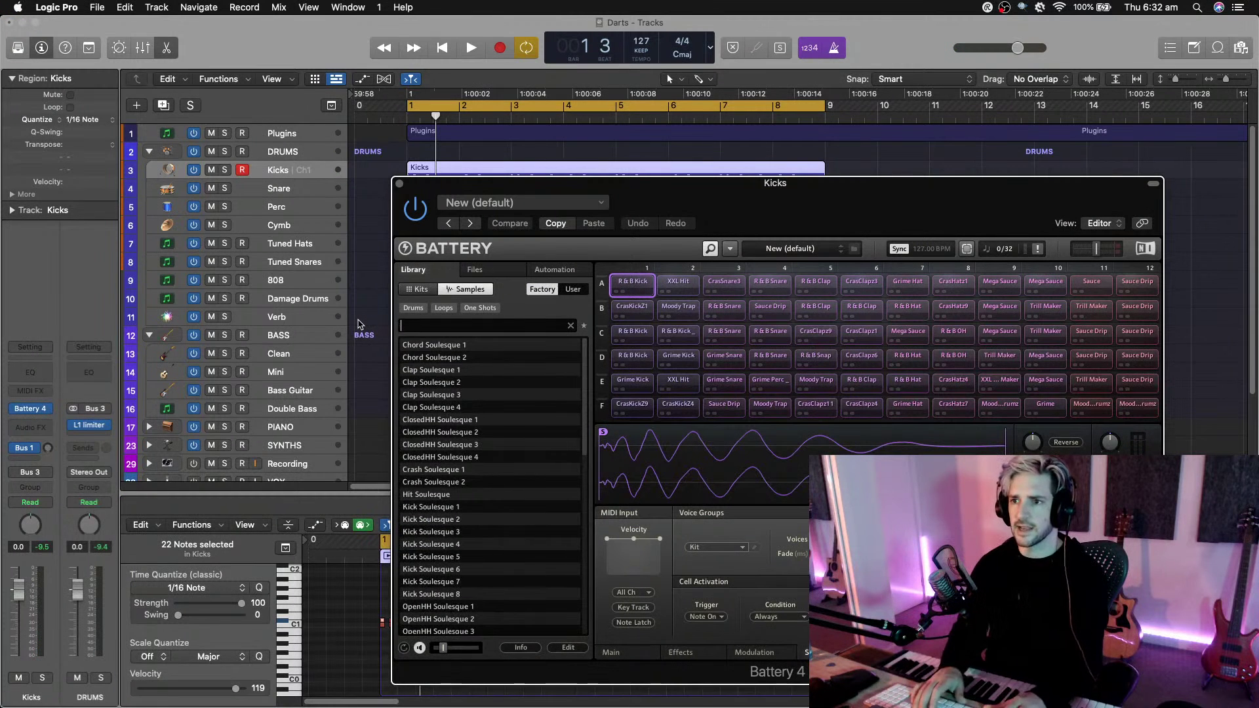
{"action": "type", "text": "Final"}
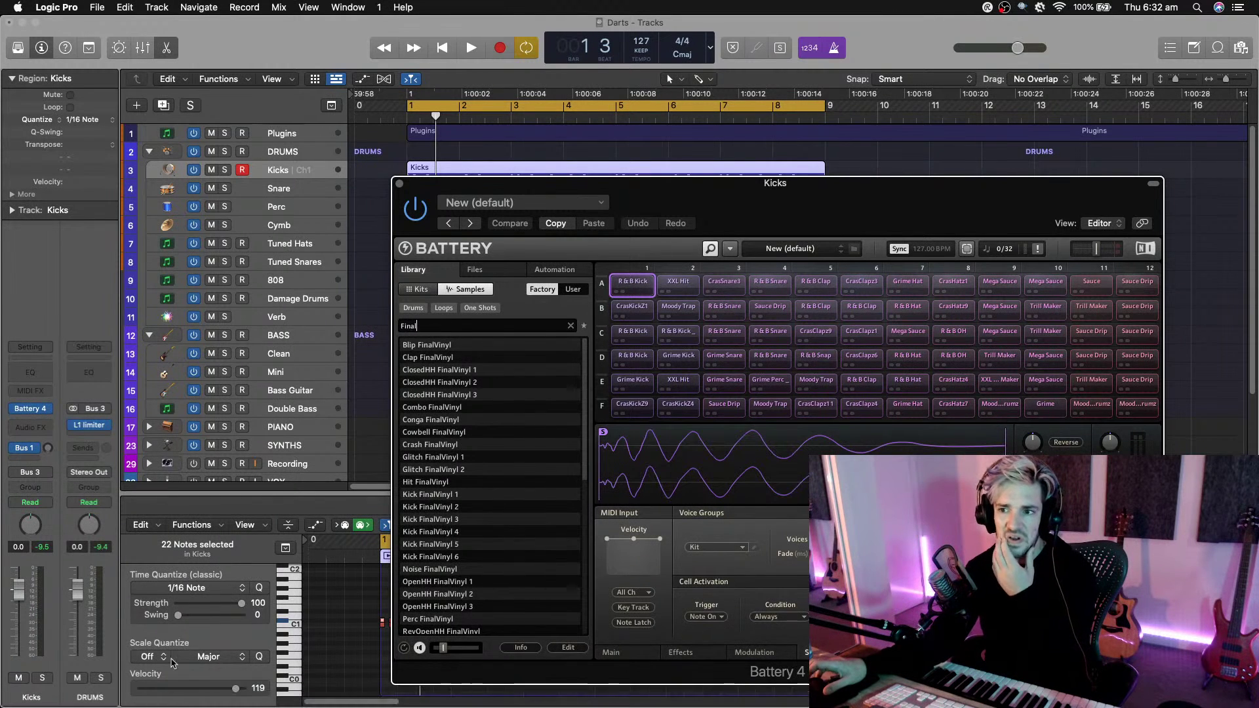
Audition the FinalVinyl kicks, load Kick FinalVinyl 6 into cell A2 and play the groove with it.
{"action": "left_click", "coordinate": [453, 494]}
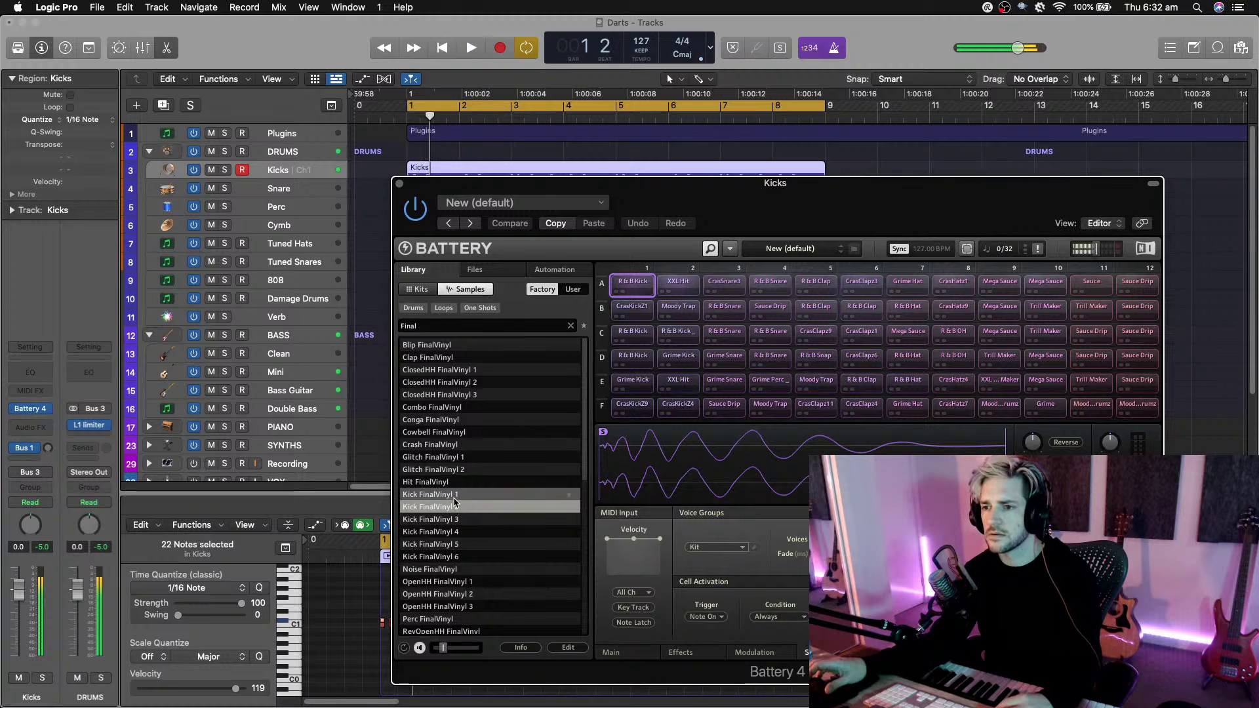
{"action": "left_click", "coordinate": [452, 520]}
{"action": "left_click", "coordinate": [454, 532]}
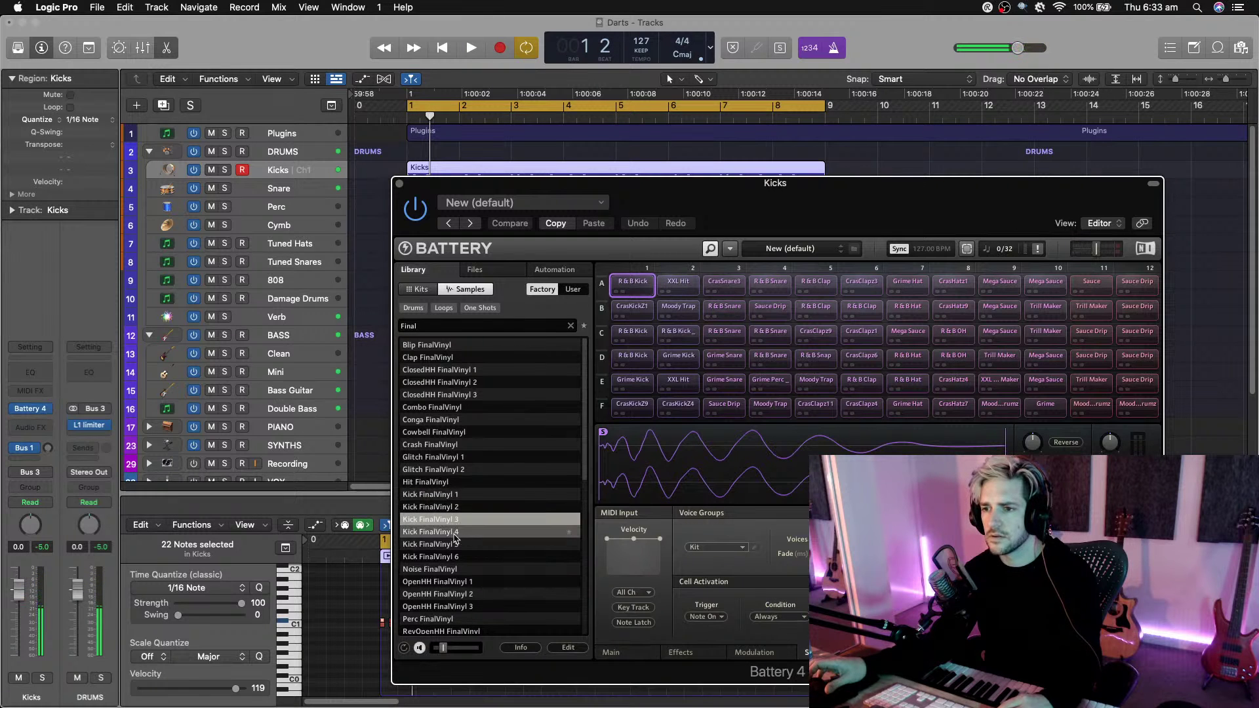
{"action": "left_click", "coordinate": [455, 545]}
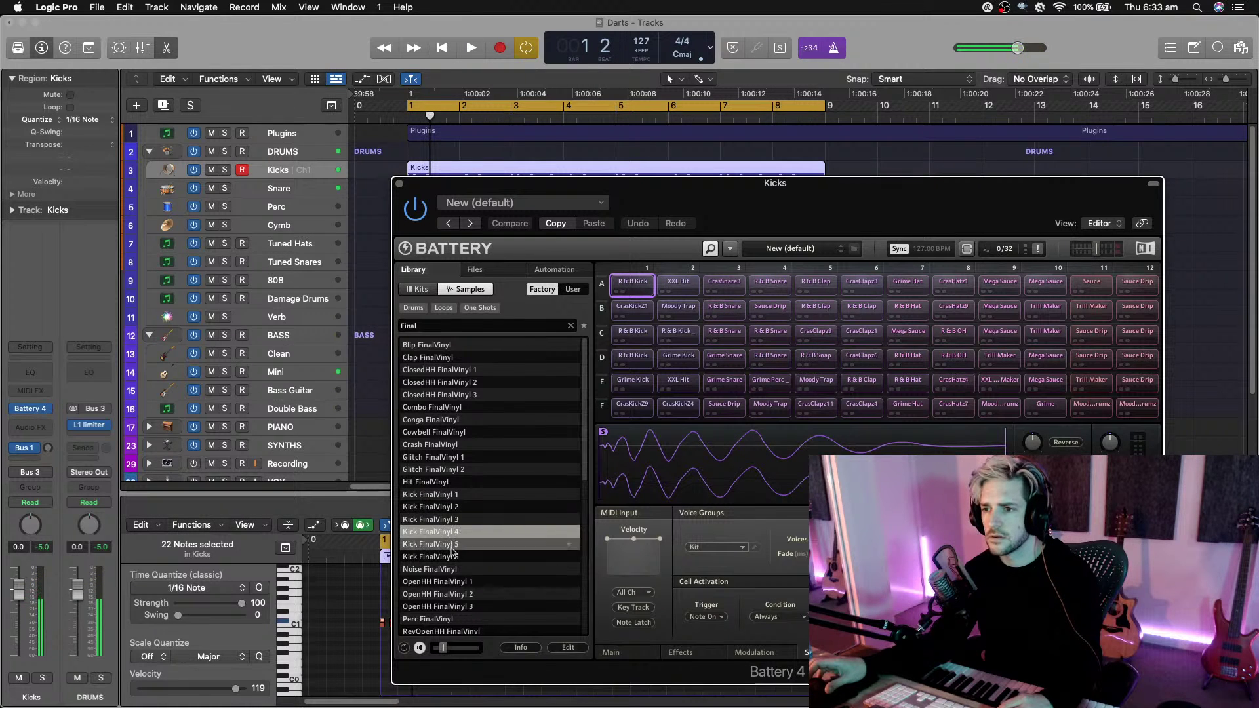
{"action": "left_click", "coordinate": [454, 557]}
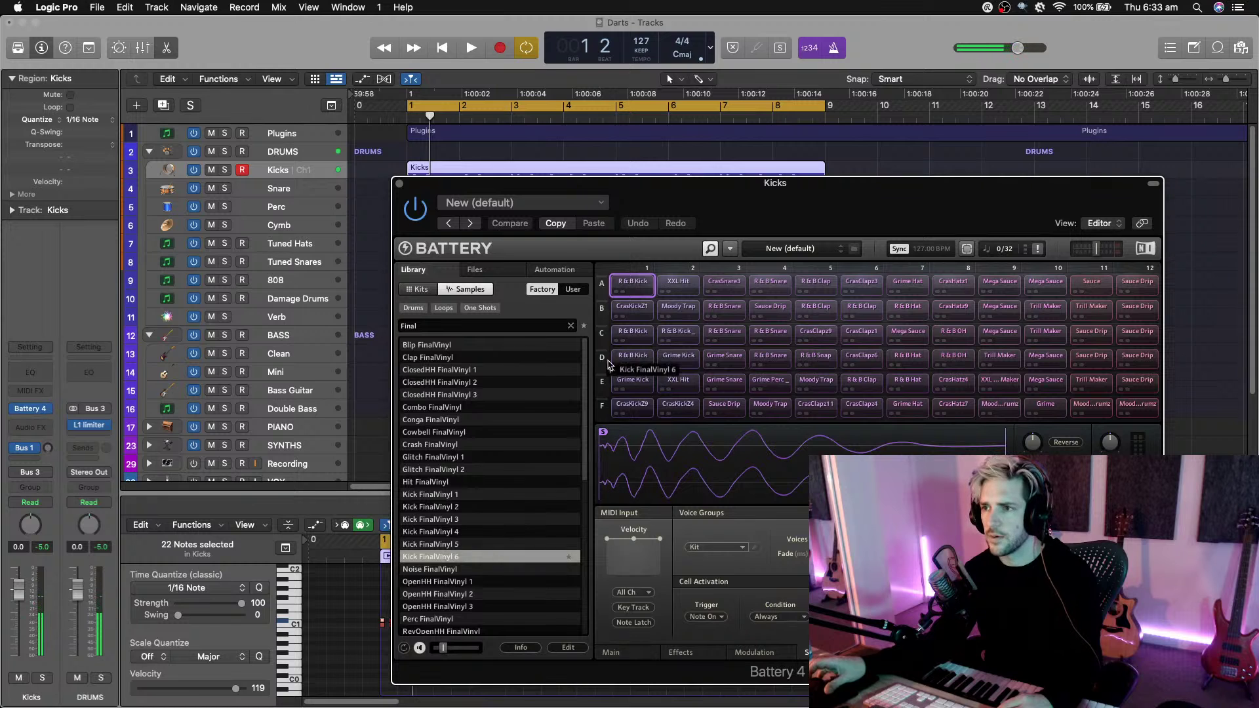
{"action": "left_click_drag", "start_coordinate": [609, 366], "coordinate": [671, 289]}
{"action": "key", "text": "space"}
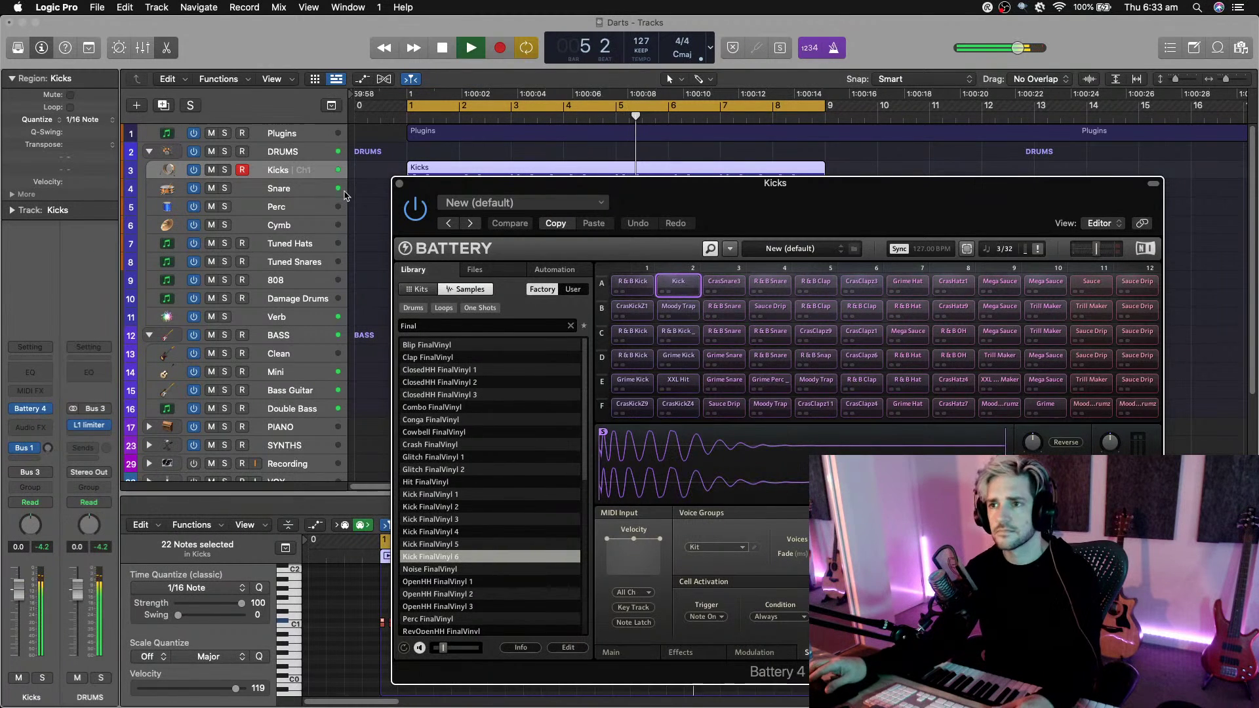
{"action": "left_click", "coordinate": [398, 189]}
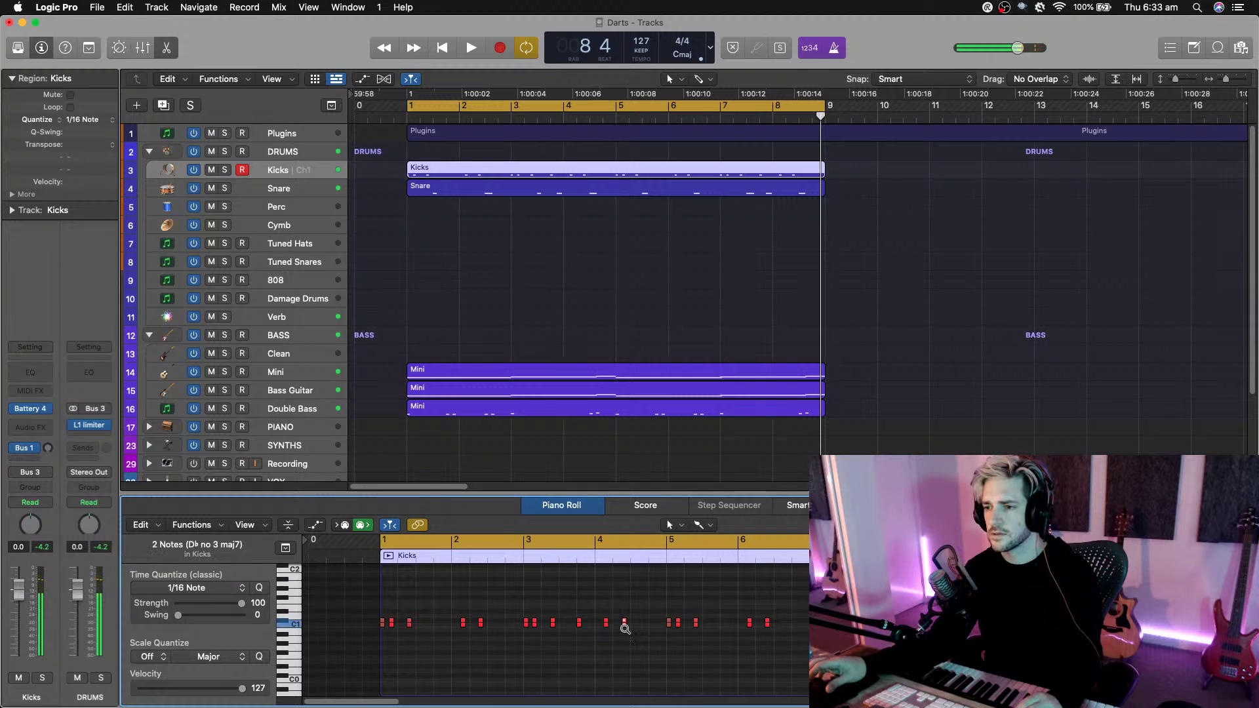
Copy the last layered kick of bar 4 to the final beat of that bar and play the result.
{"action": "left_click_drag", "start_coordinate": [624, 626], "coordinate": [651, 626]}
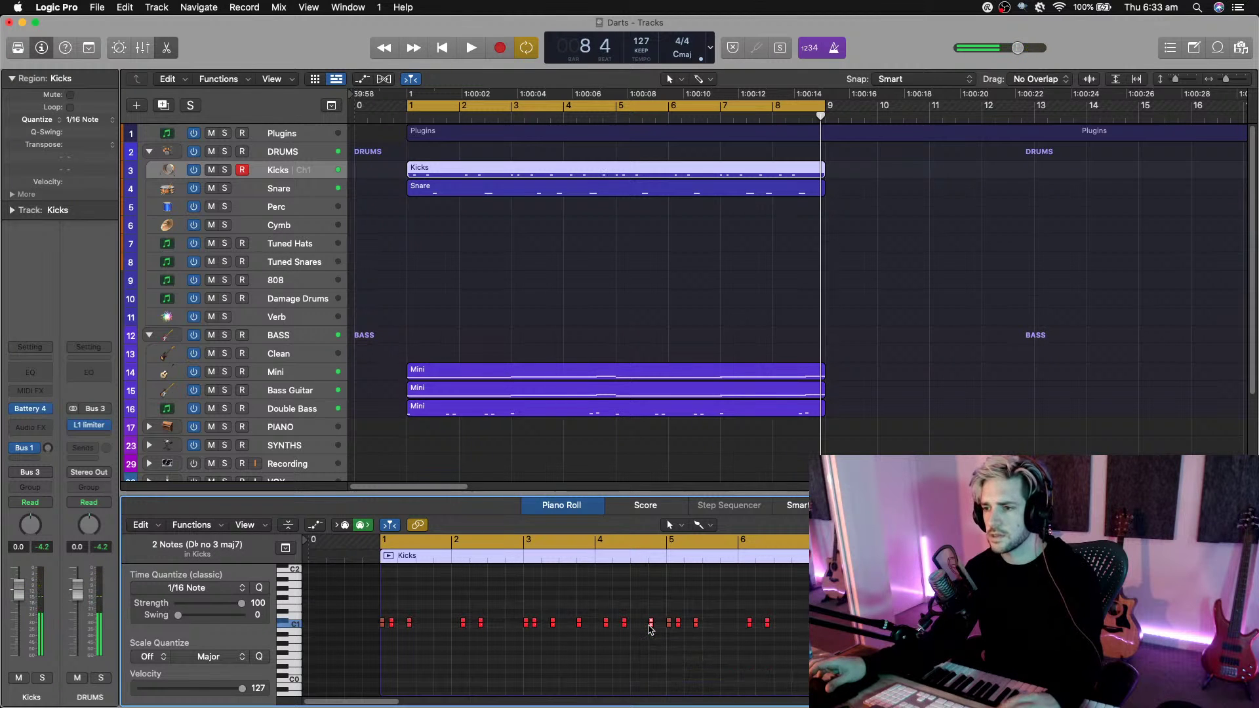
{"action": "key", "text": "space"}
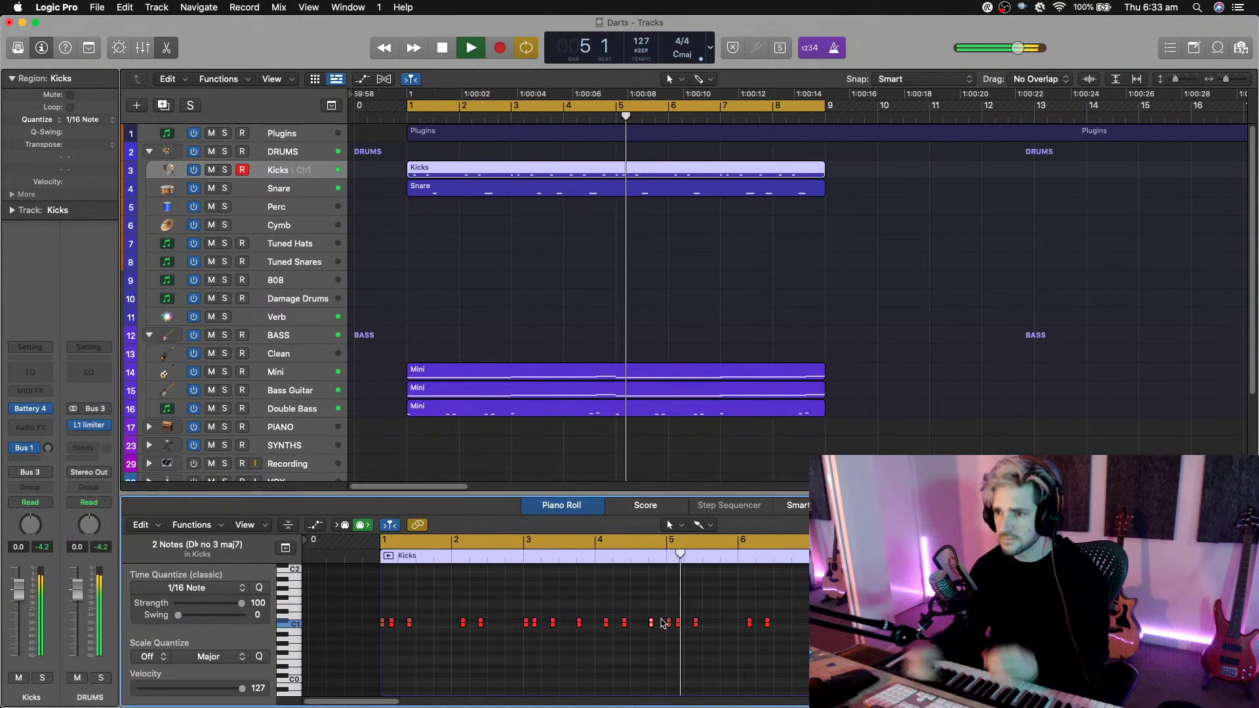
{"action": "key", "text": "space"}
Move the copied layered kick in bar 4 an eighth note earlier and listen to the groove again.
{"action": "scroll", "coordinate": [672, 646], "scroll_direction": "down", "scroll_amount": 2}
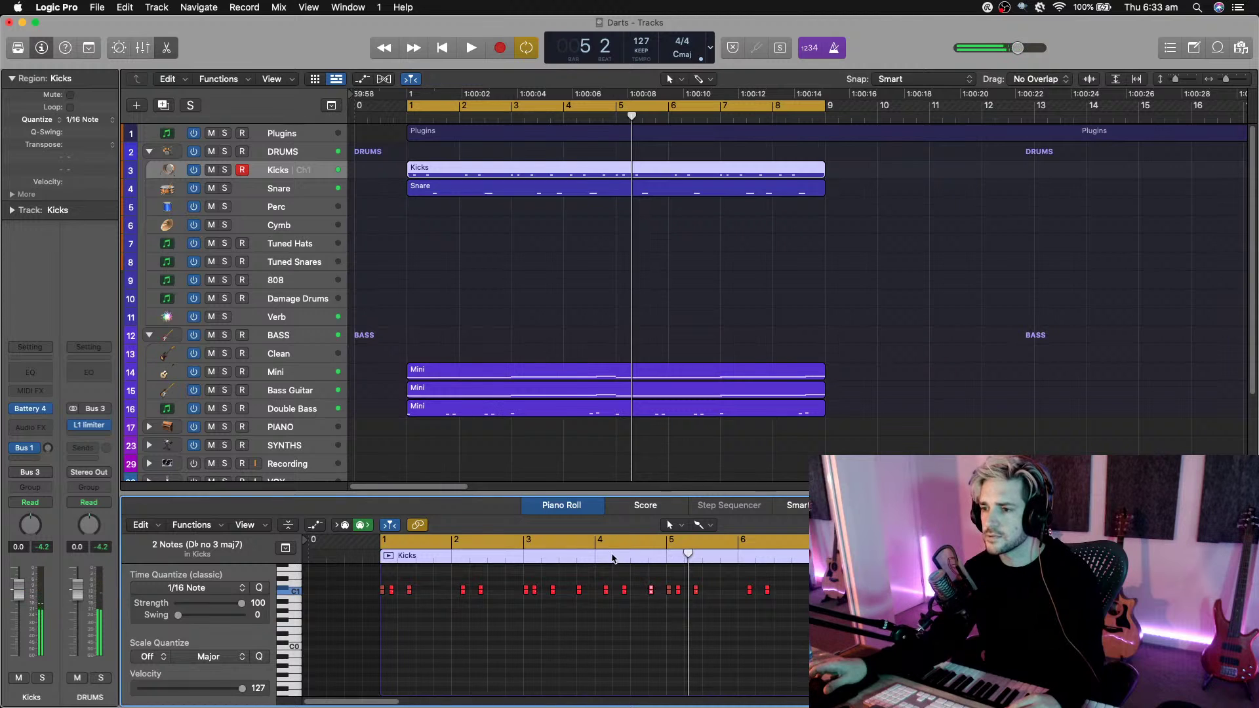
{"action": "left_click_drag", "start_coordinate": [613, 558], "coordinate": [641, 590]}
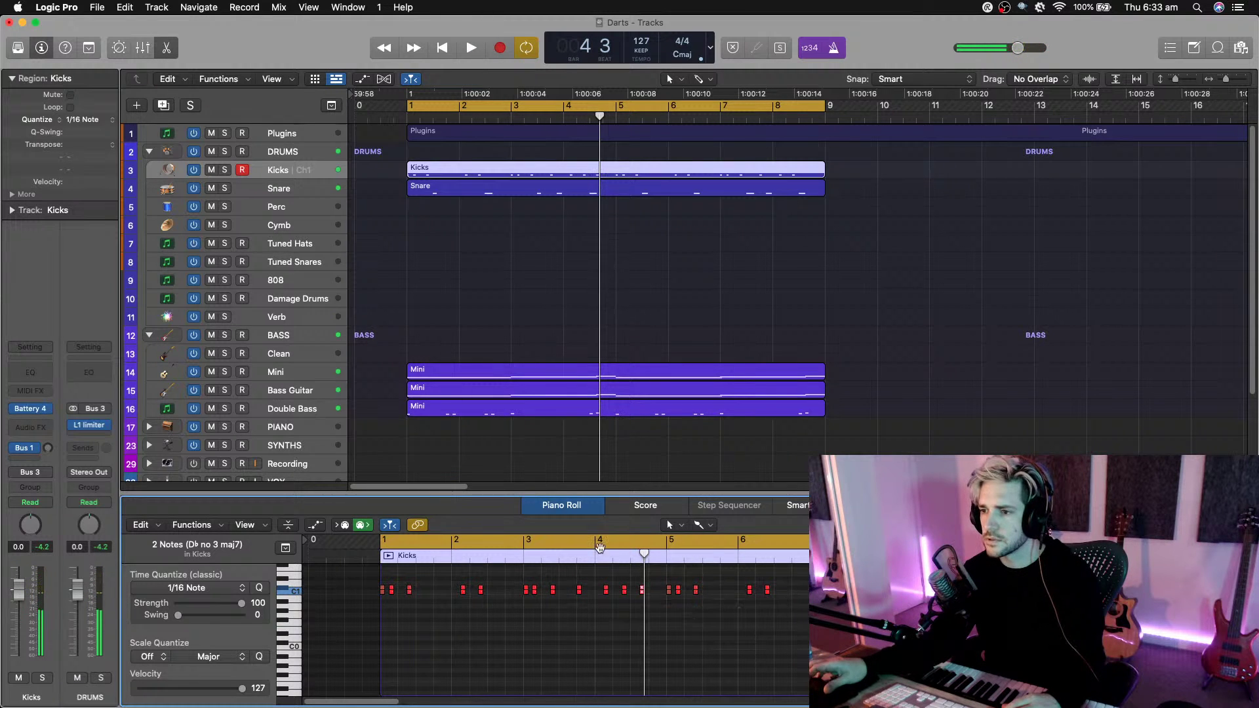
{"action": "left_click", "coordinate": [590, 562]}
{"action": "key", "text": "space"}
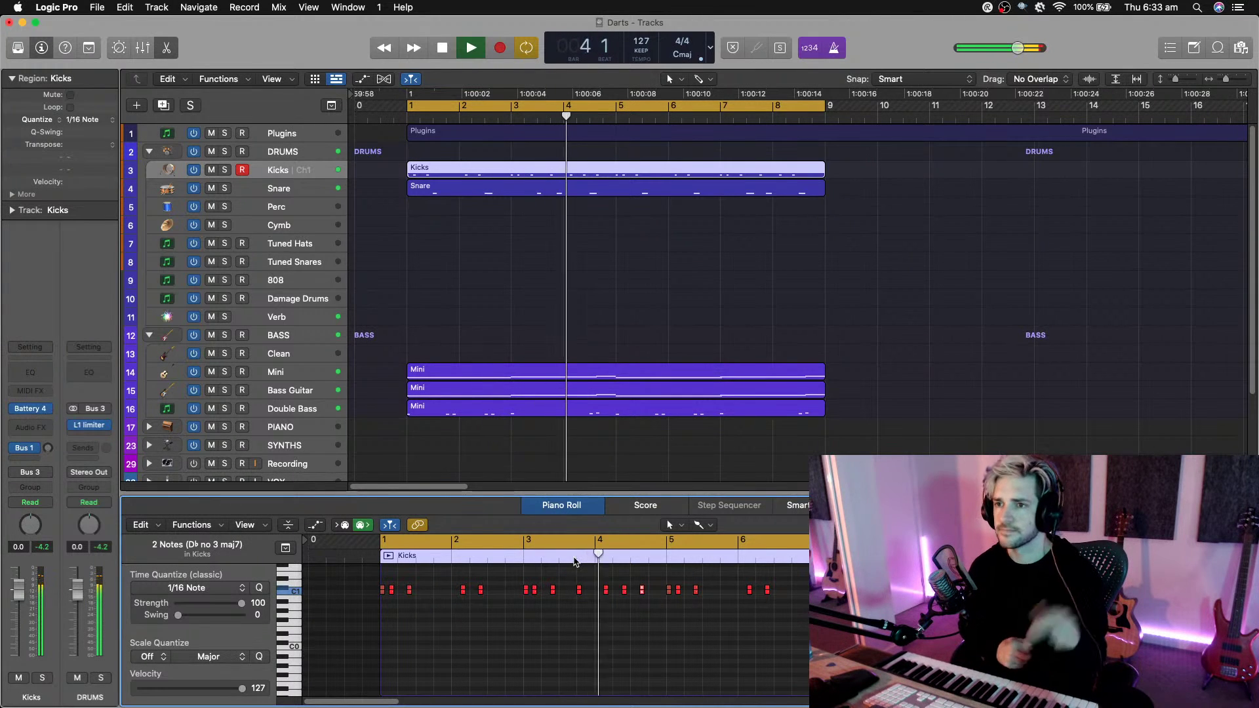
{"action": "key", "text": "space"}
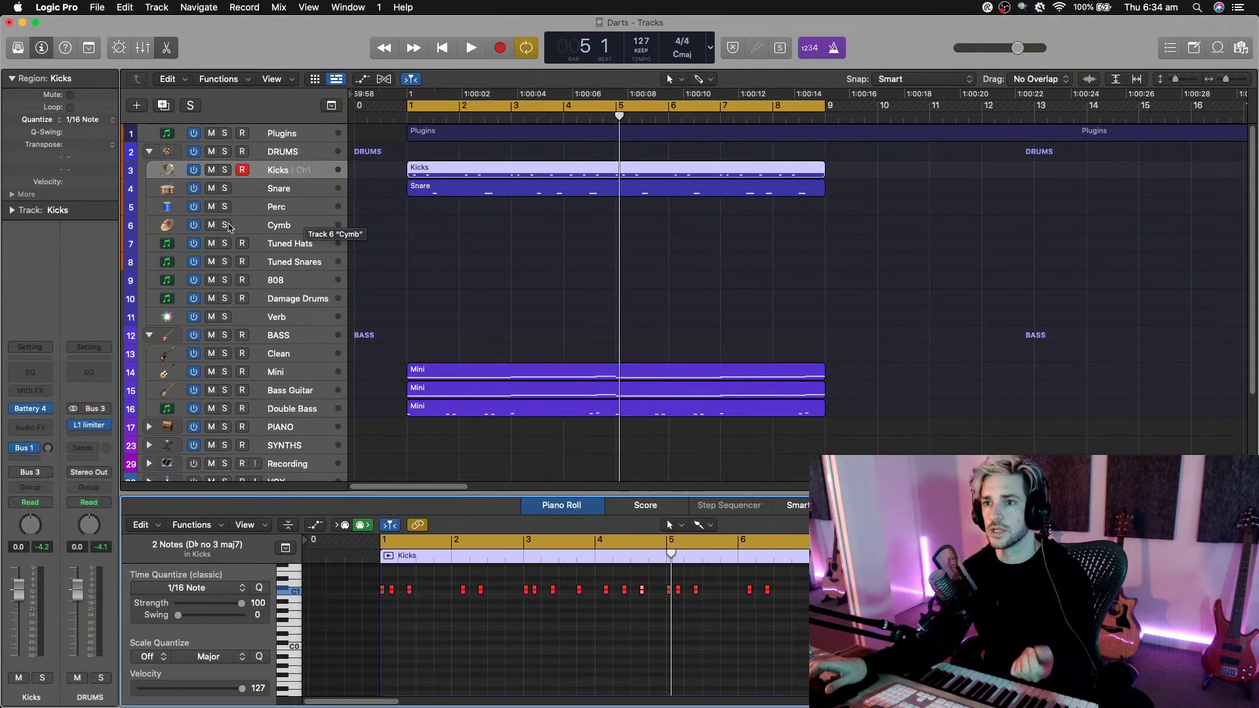
Select the Cymb track, play the groove from the start and create an empty Cymb region spanning bars 1 to 8.
{"action": "left_click", "coordinate": [264, 233]}
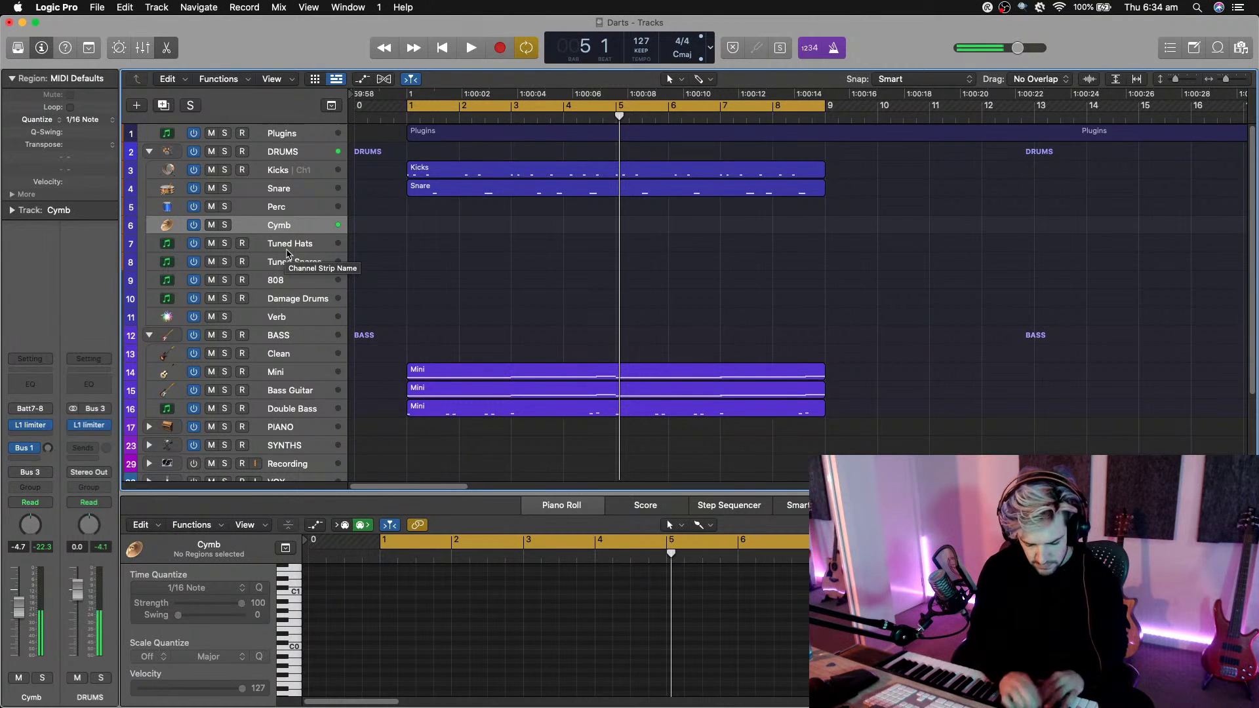
{"action": "key", "text": "Return"}
{"action": "key", "text": "space"}
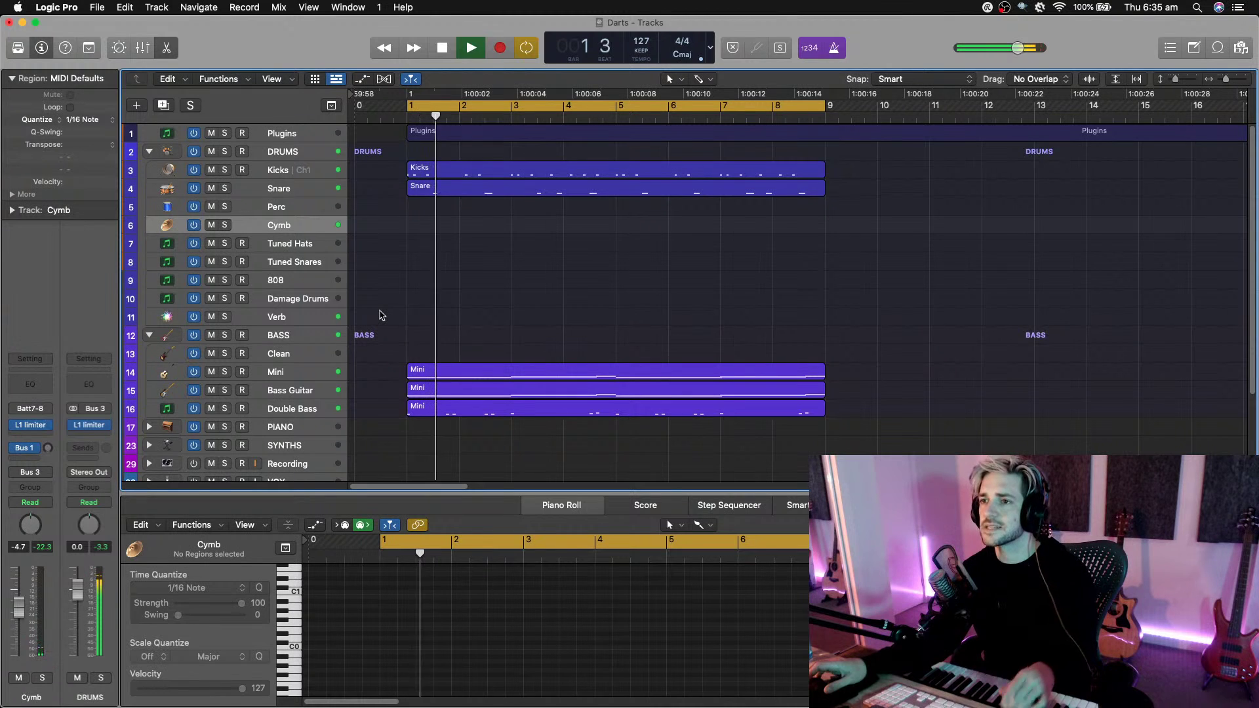
{"action": "key", "text": "space"}
{"action": "left_click", "coordinate": [419, 224]}
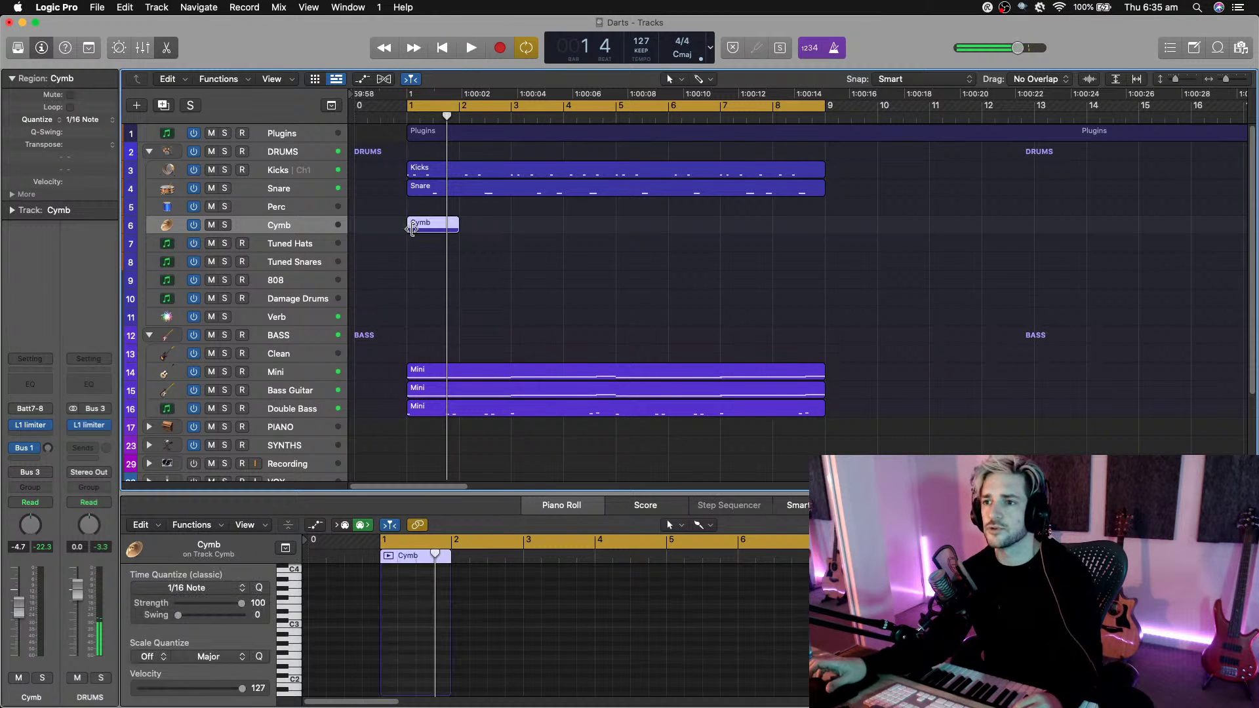
{"action": "left_click_drag", "start_coordinate": [458, 229], "coordinate": [824, 229]}
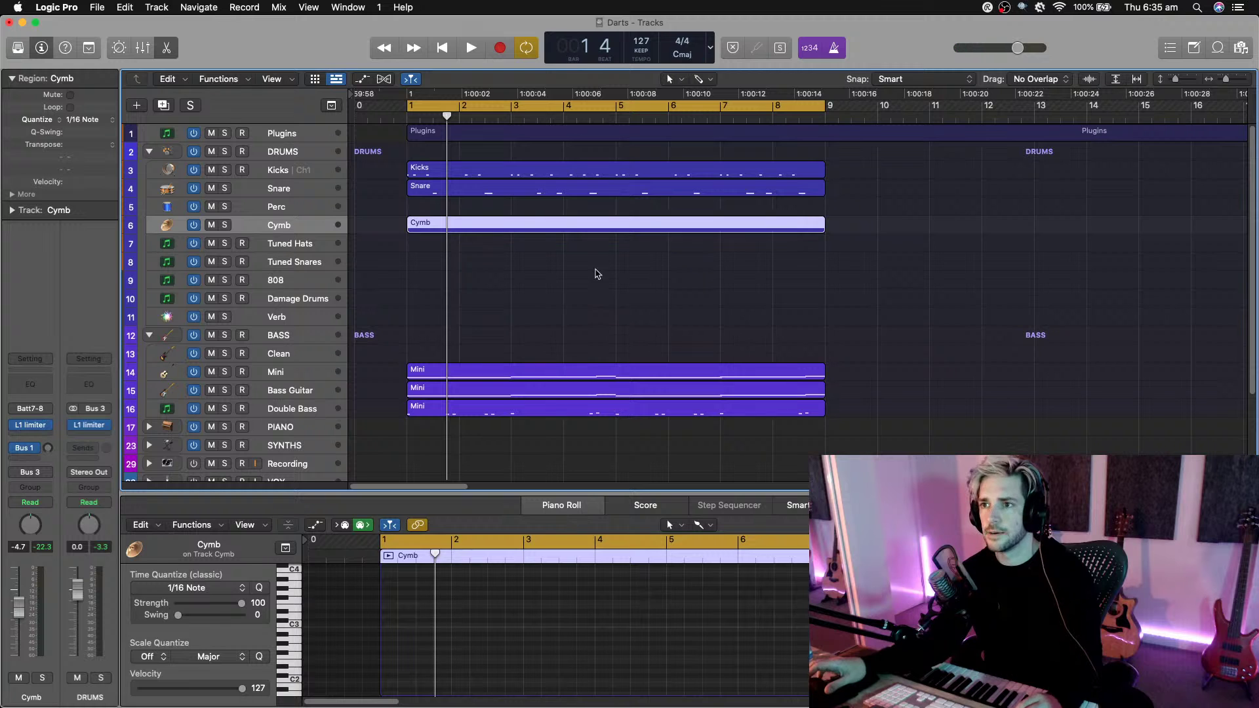
Record steady eighth-note hats across the eight-bar Cymb region and delete the stray lower note in bar 2.
{"action": "key", "text": "r"}
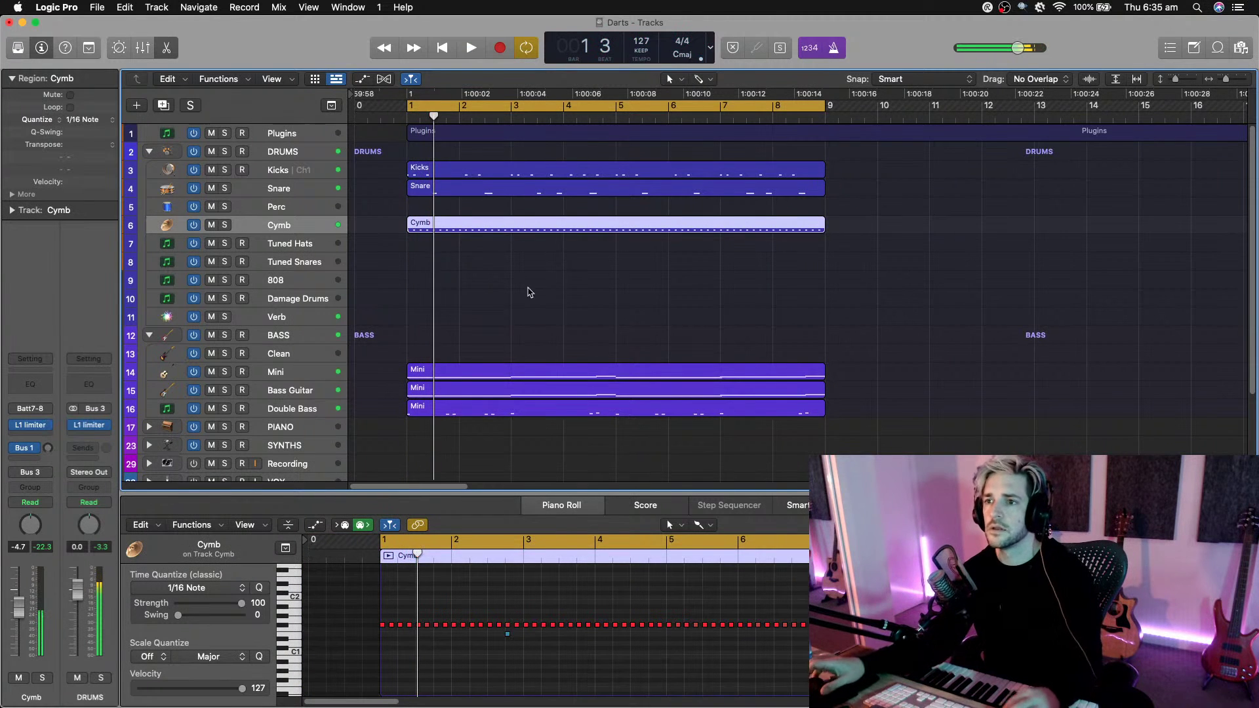
{"action": "left_click", "coordinate": [499, 627]}
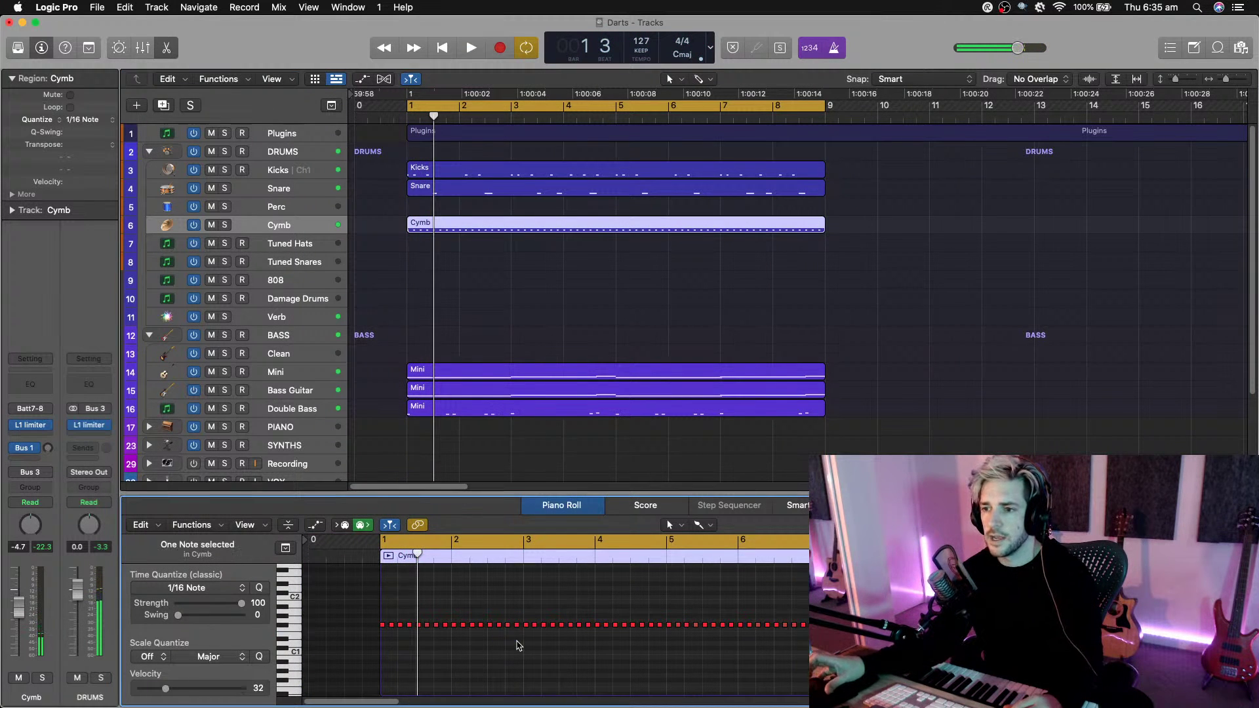
{"action": "left_click", "coordinate": [733, 643], "text": "ctrl+alt"}
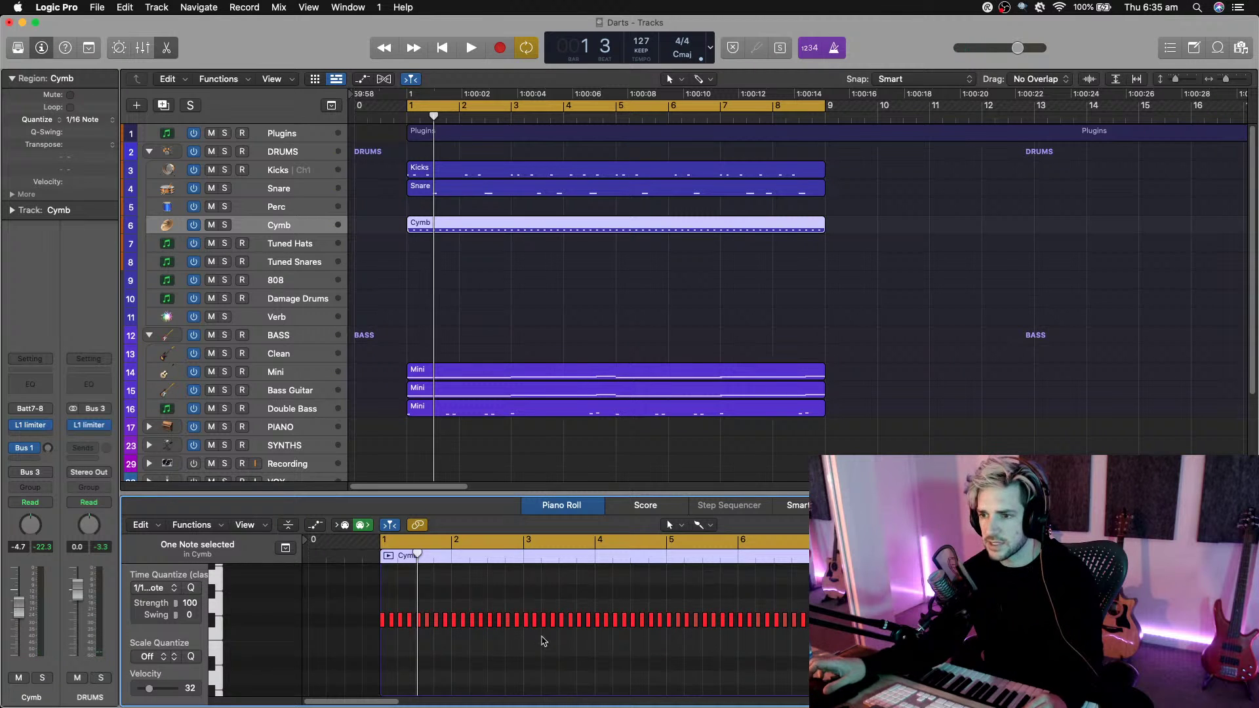
Set the Piano Roll's time quantize to 1/32 Triplet (1/48) for the Cymb region.
{"action": "key", "text": "super+Right"}
{"action": "key", "text": "super+Left"}
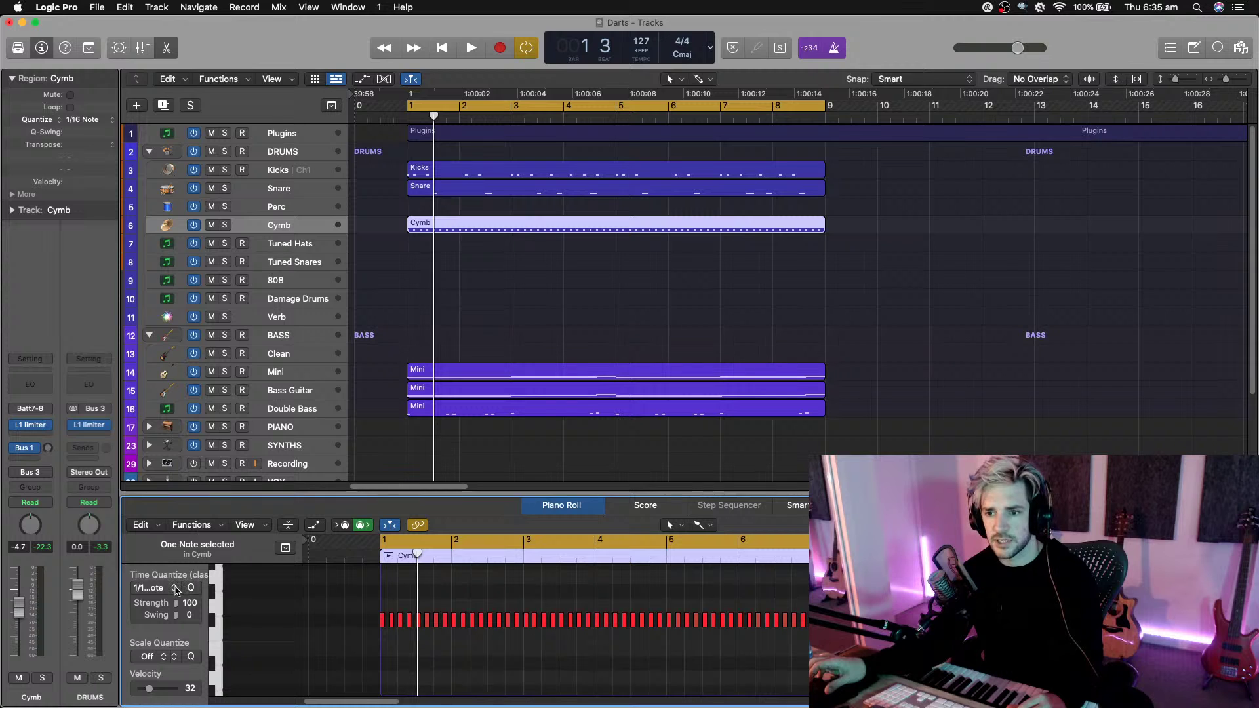
{"action": "key", "text": "super+Right"}
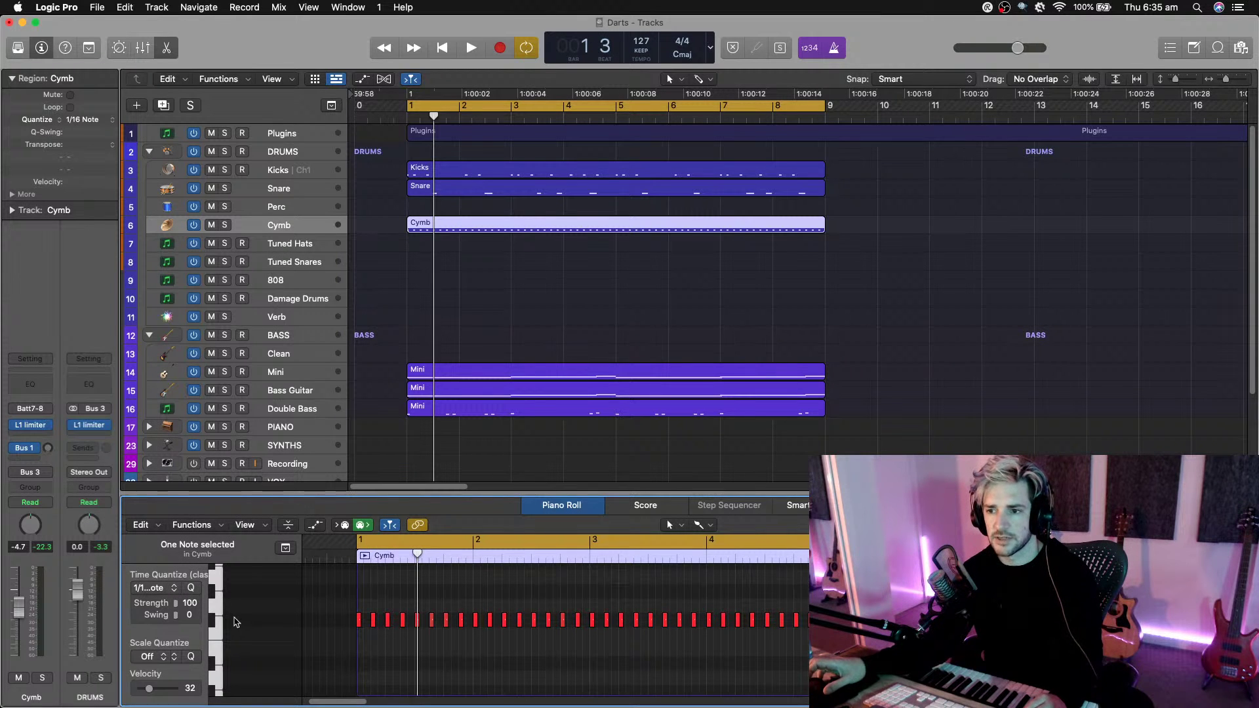
{"action": "left_click", "coordinate": [172, 588]}
{"action": "scroll", "coordinate": [184, 691], "scroll_direction": "down", "scroll_amount": 5}
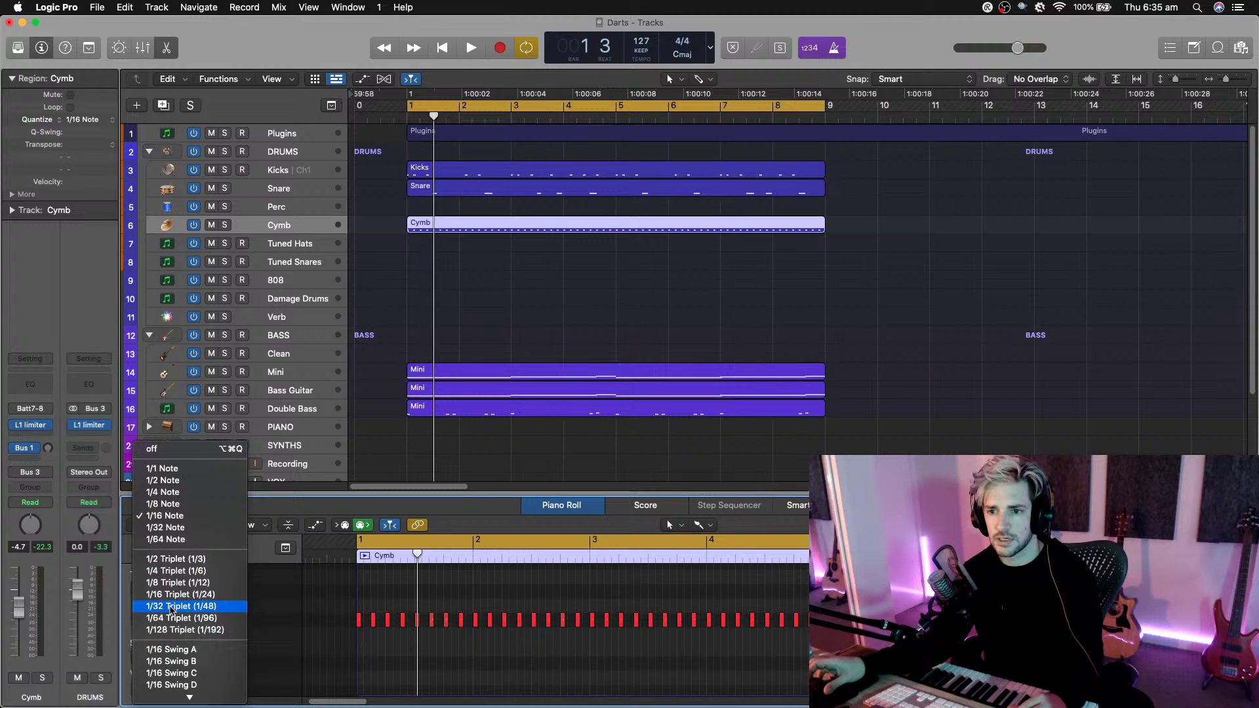
{"action": "left_click", "coordinate": [172, 607]}
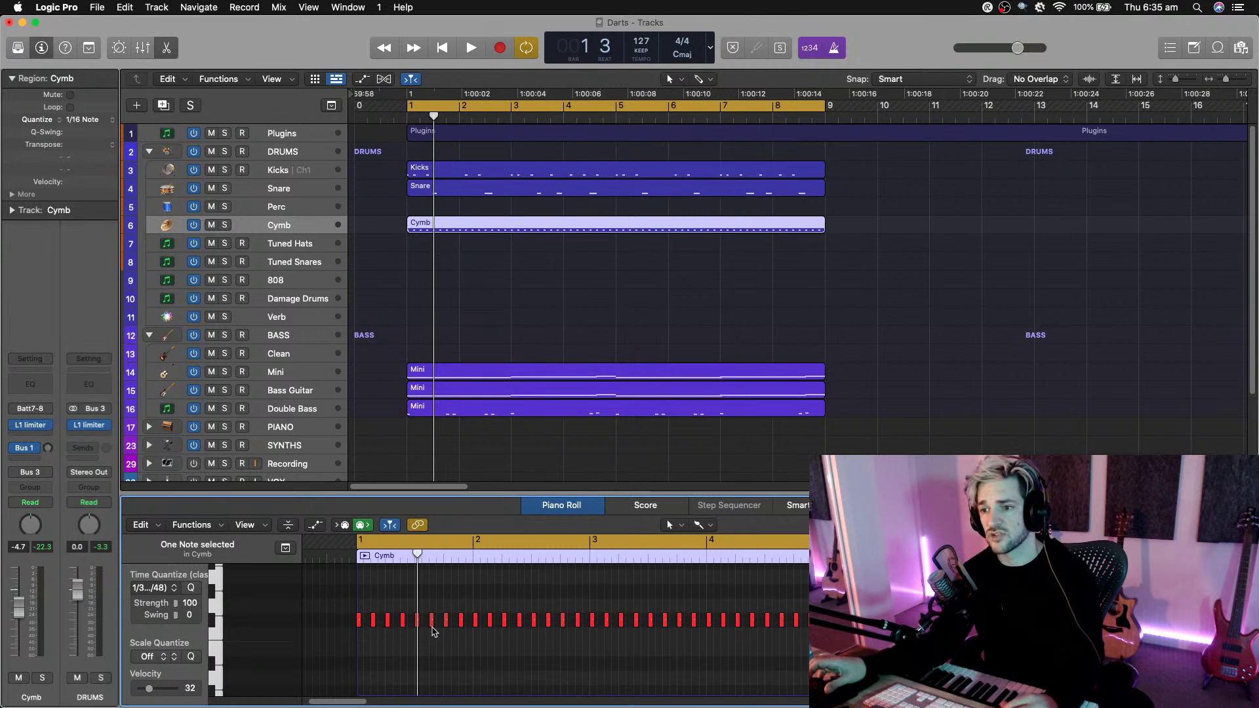
Play the Cymb part and replace the hat midway through beat 2 of bar 1 with five 1/48 notes at velocity 124.
{"action": "key", "text": "Return"}
{"action": "key", "text": "space"}
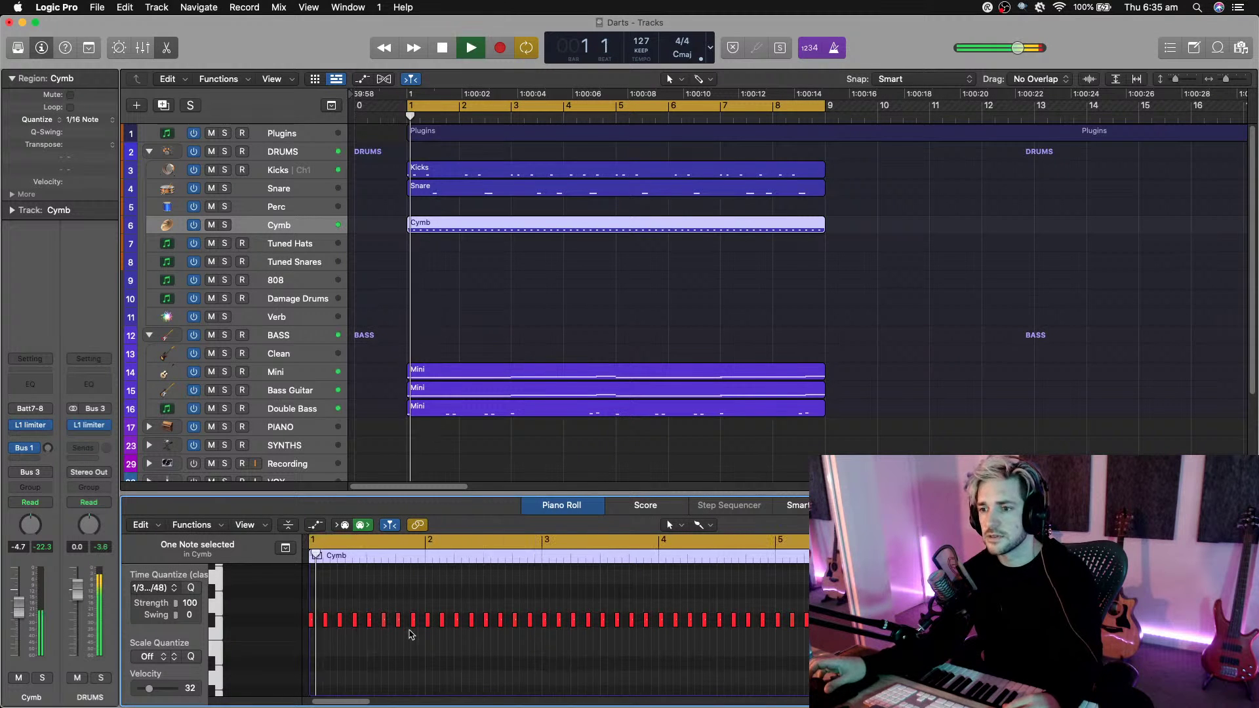
{"action": "key", "text": "Return"}
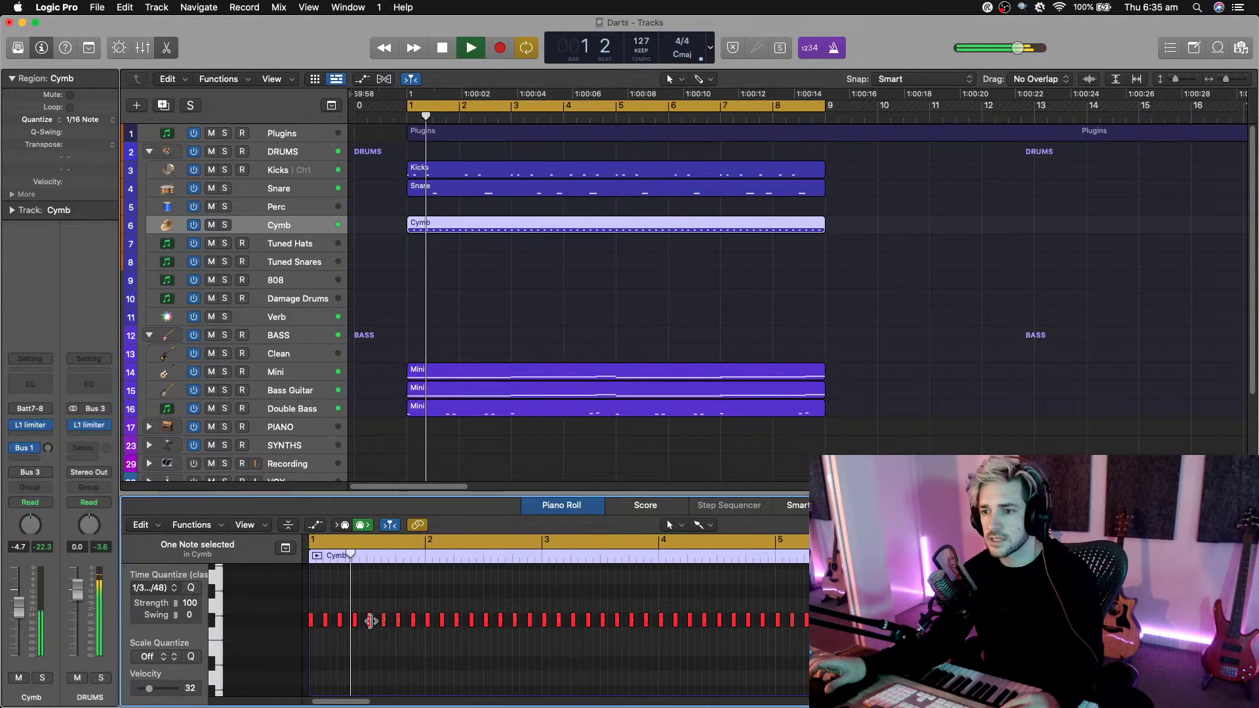
{"action": "key", "text": "space"}
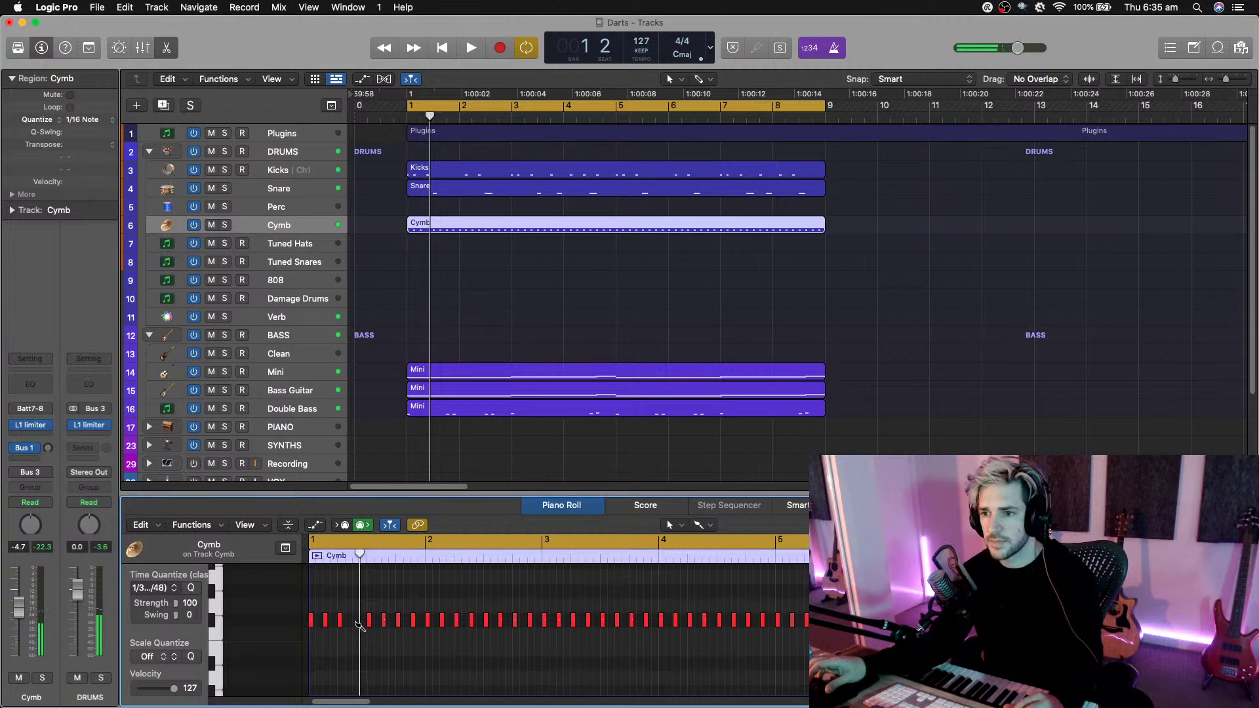
{"action": "left_click", "coordinate": [357, 619]}
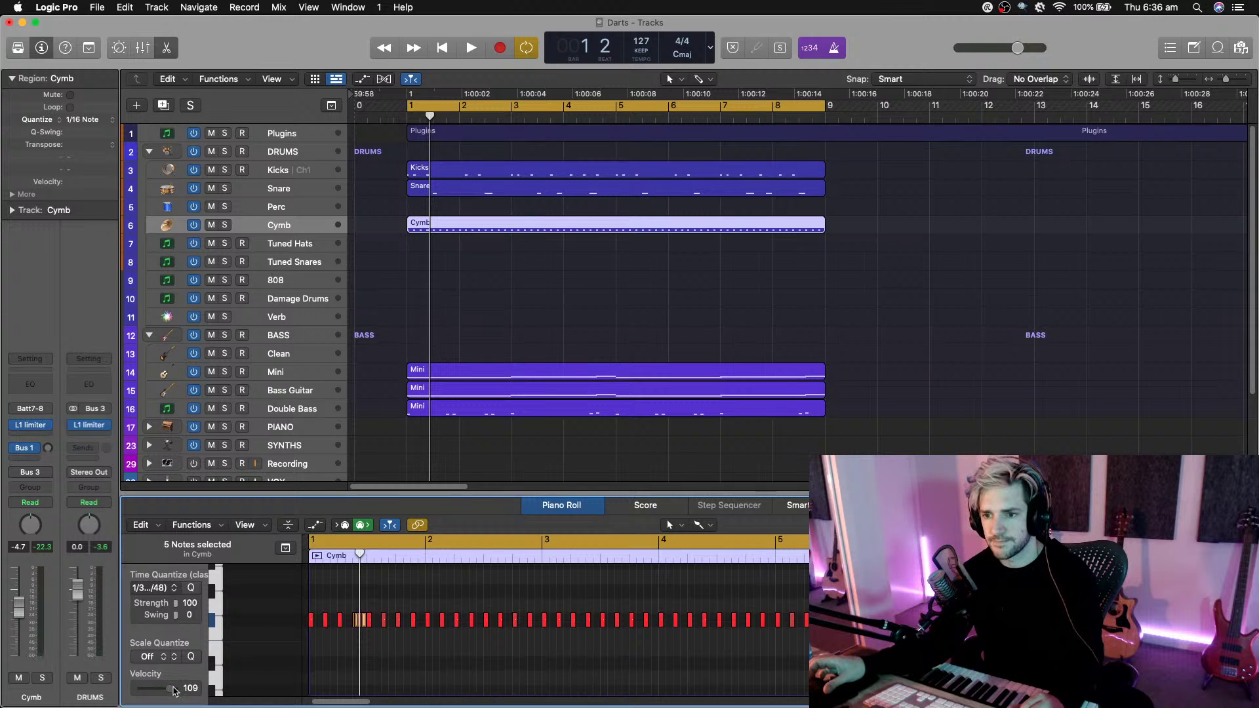
{"action": "key", "text": "super+Right"}
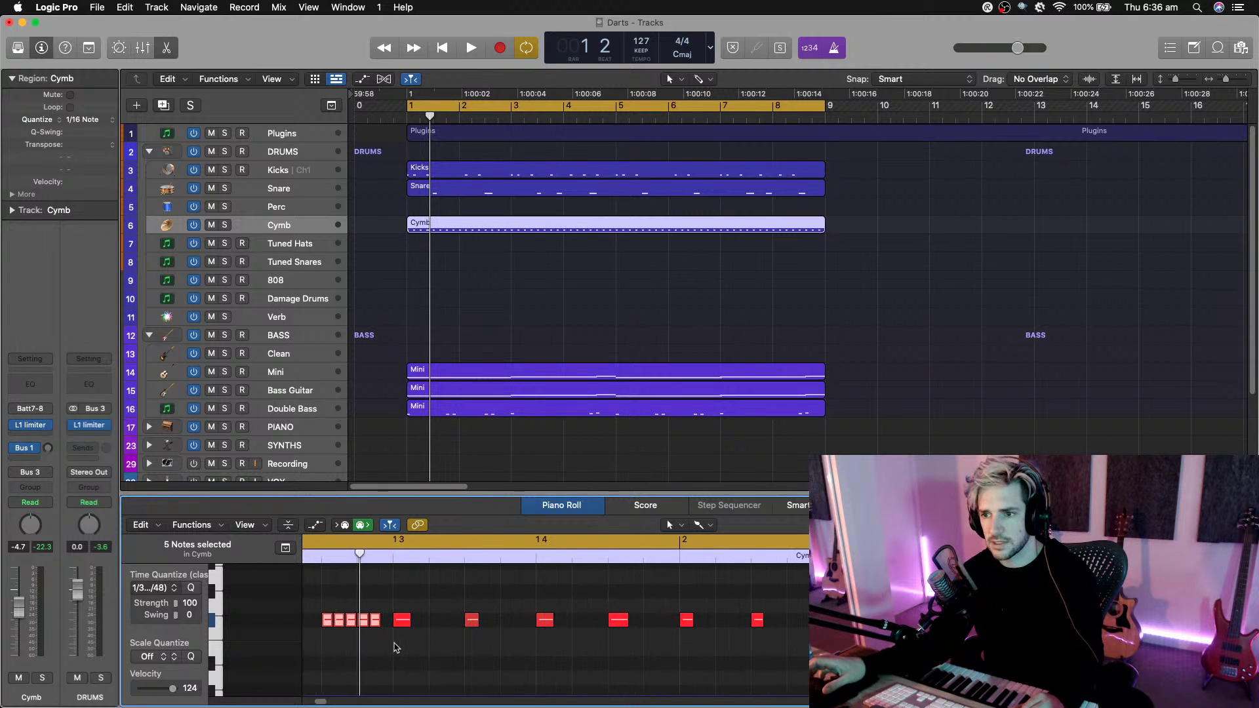
Add a sixth F#1 note at velocity 124 to complete the hat roll before beat 3, and play it back.
{"action": "key", "text": "space"}
{"action": "key", "text": "space"}
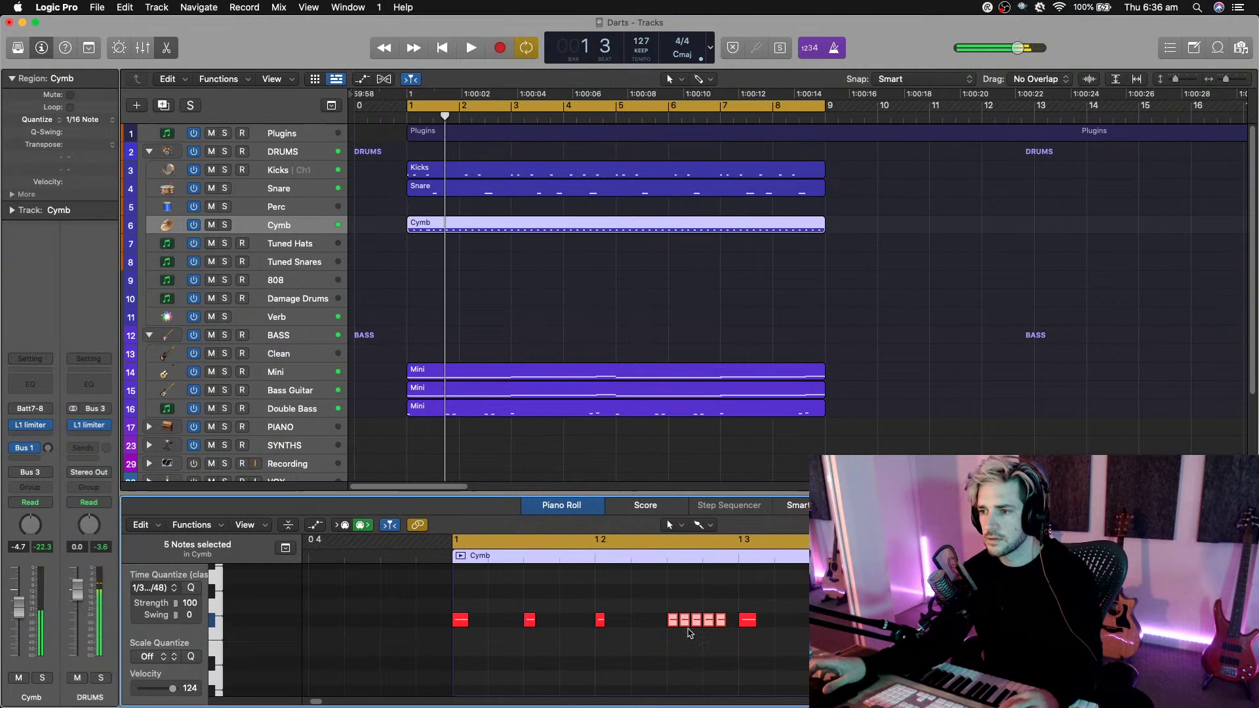
{"action": "key", "text": "space"}
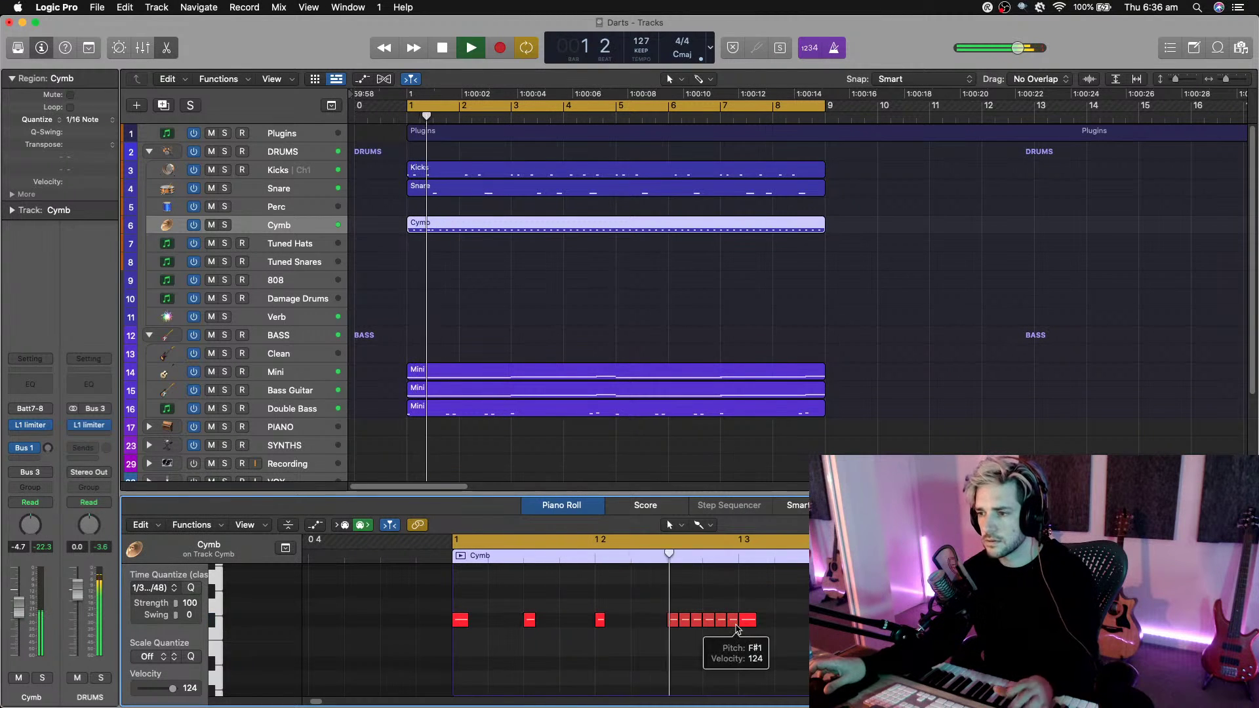
{"action": "key", "text": "space"}
{"action": "key", "text": "space"}
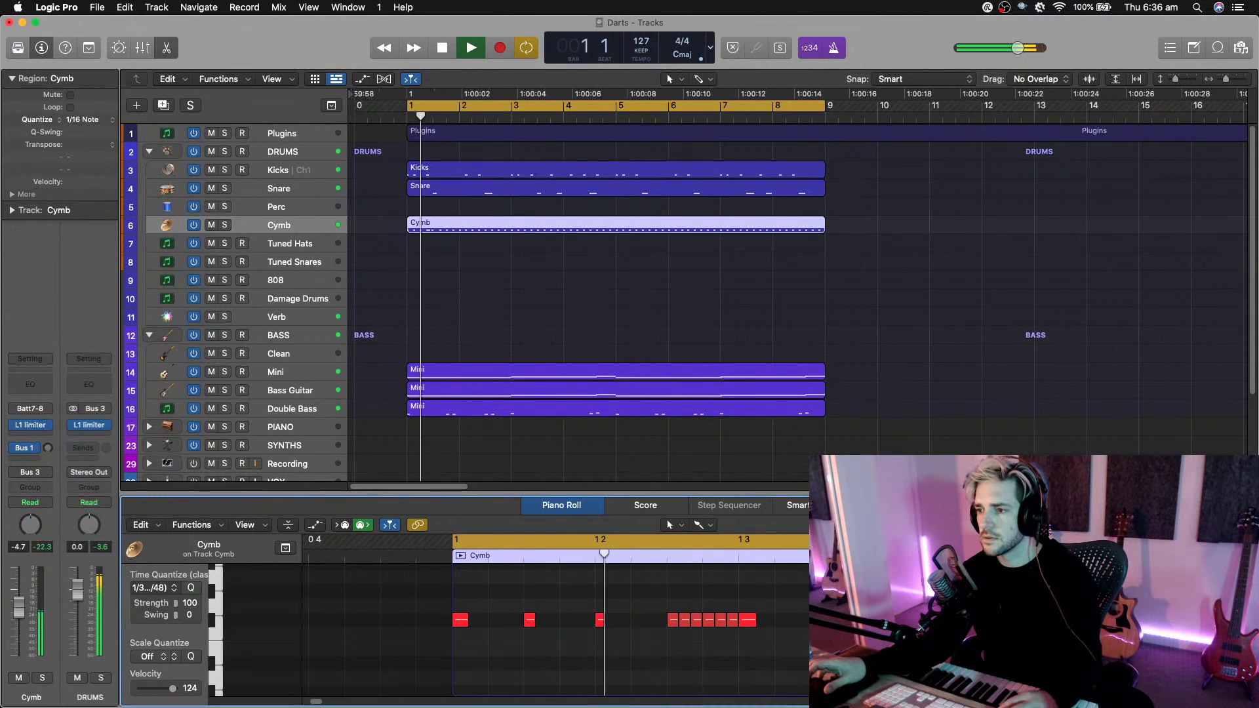
{"action": "key", "text": "space"}
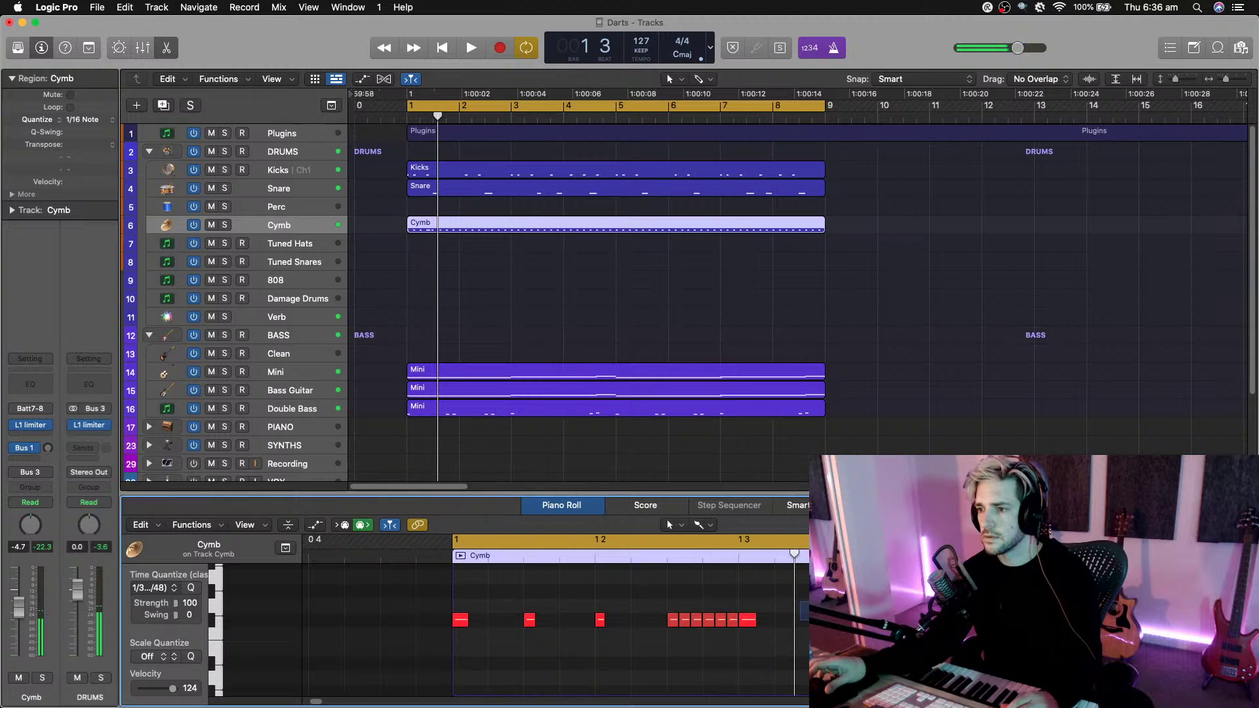
Replace the hat midway through beat 2 of bar 2 in the Cymb part with a copy of the bar 1 hat roll.
{"action": "key", "text": "space"}
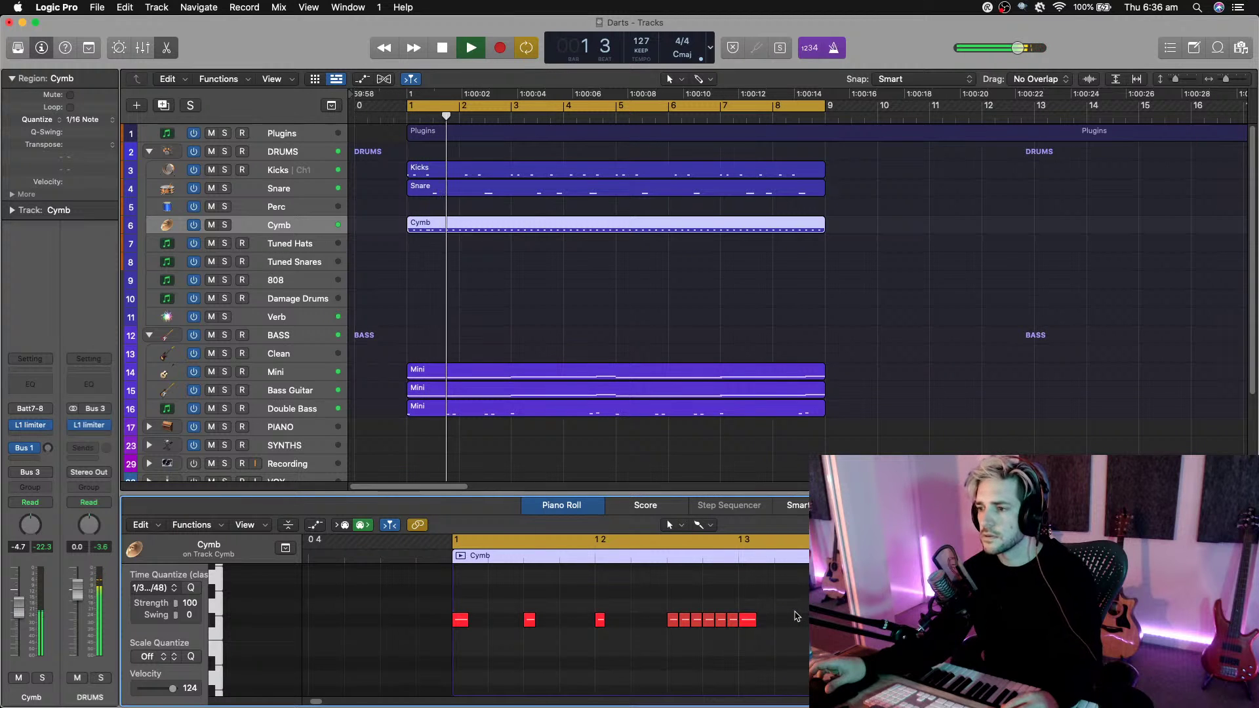
{"action": "key", "text": "space"}
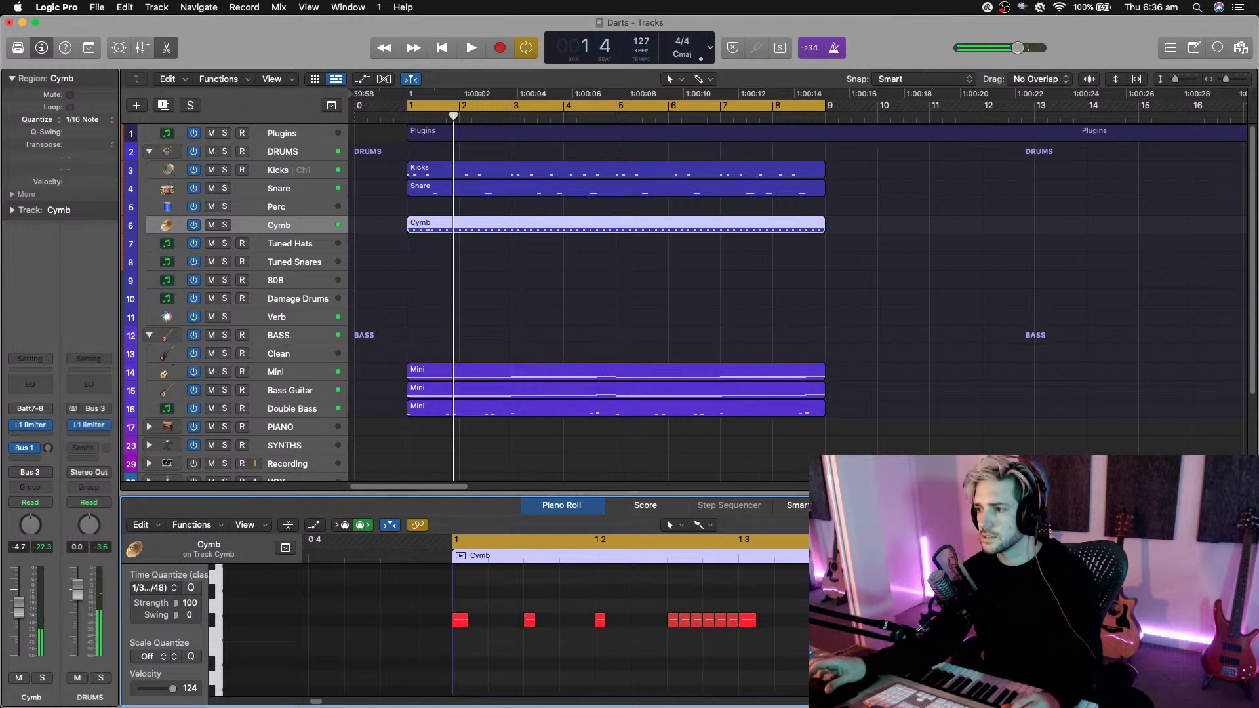
{"action": "key", "text": "super+z"}
{"action": "key", "text": "space"}
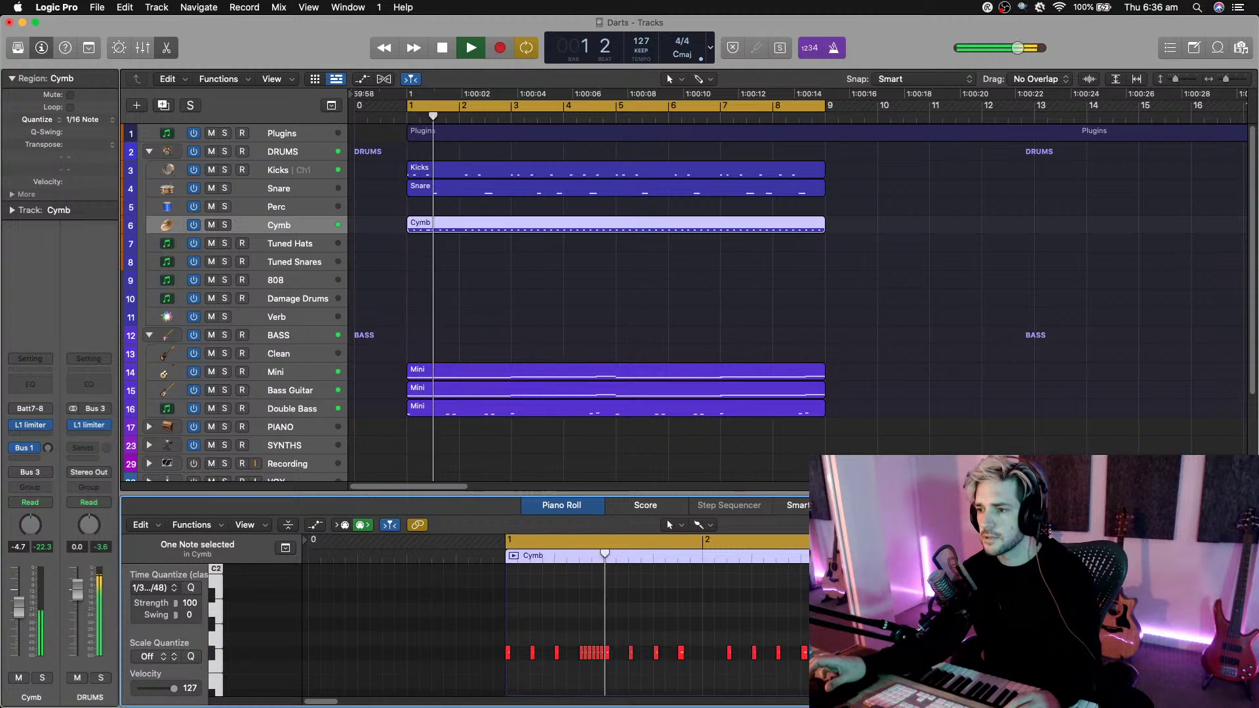
{"action": "key", "text": "space"}
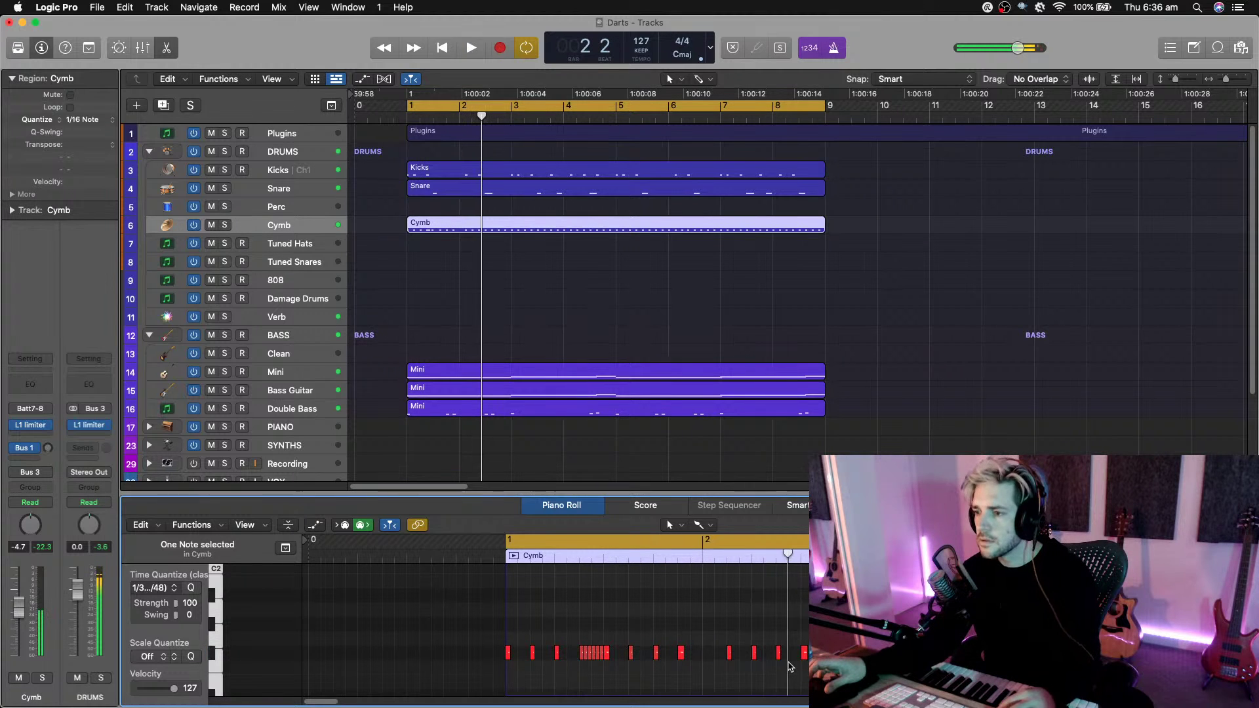
{"action": "key", "text": "space"}
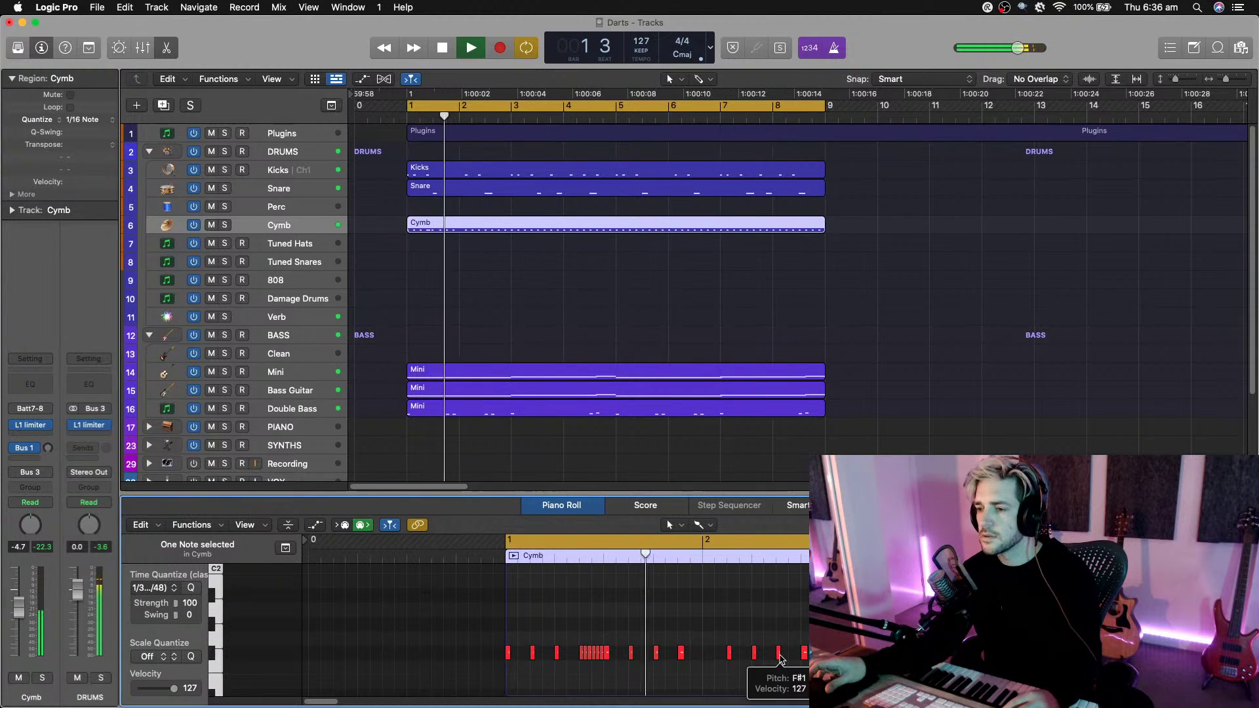
{"action": "key", "text": "space"}
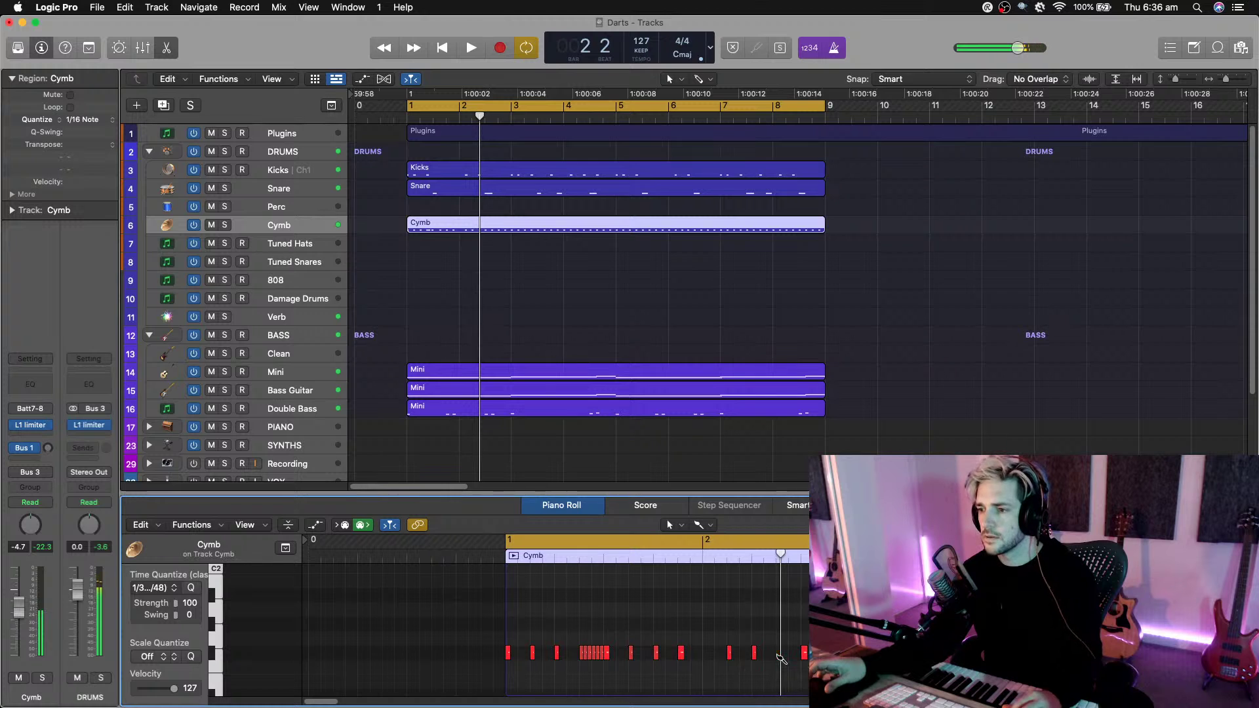
{"action": "left_click_drag", "start_coordinate": [779, 653], "coordinate": [792, 653]}
Copy the hat roll to midway through beat 2 of bar 3 and play the Cymb part into bar 4.
{"action": "key", "text": "space"}
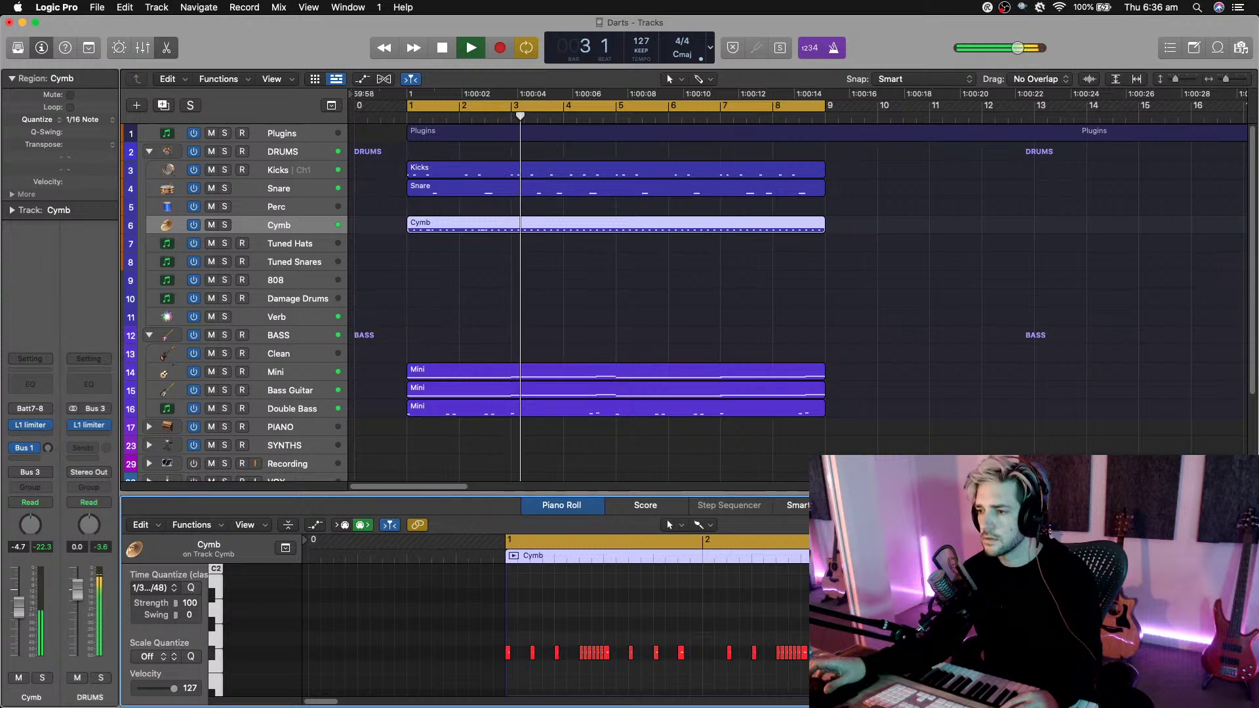
{"action": "key", "text": "space"}
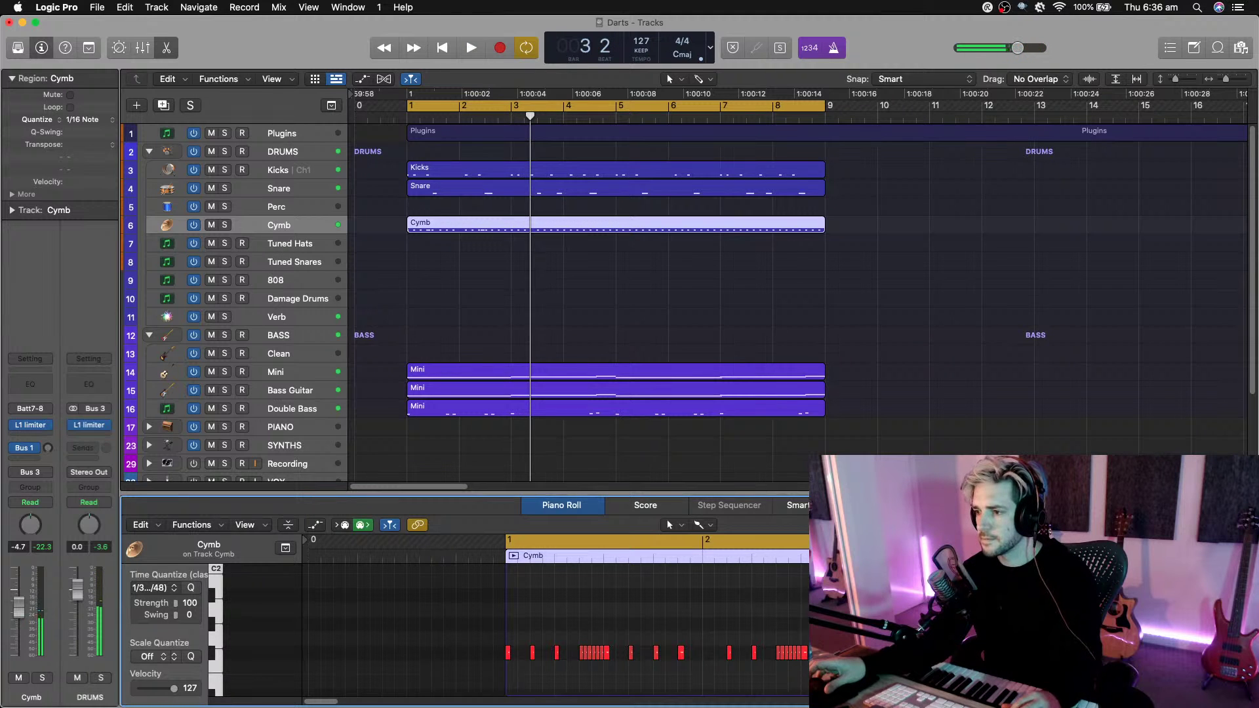
{"action": "key", "text": "space"}
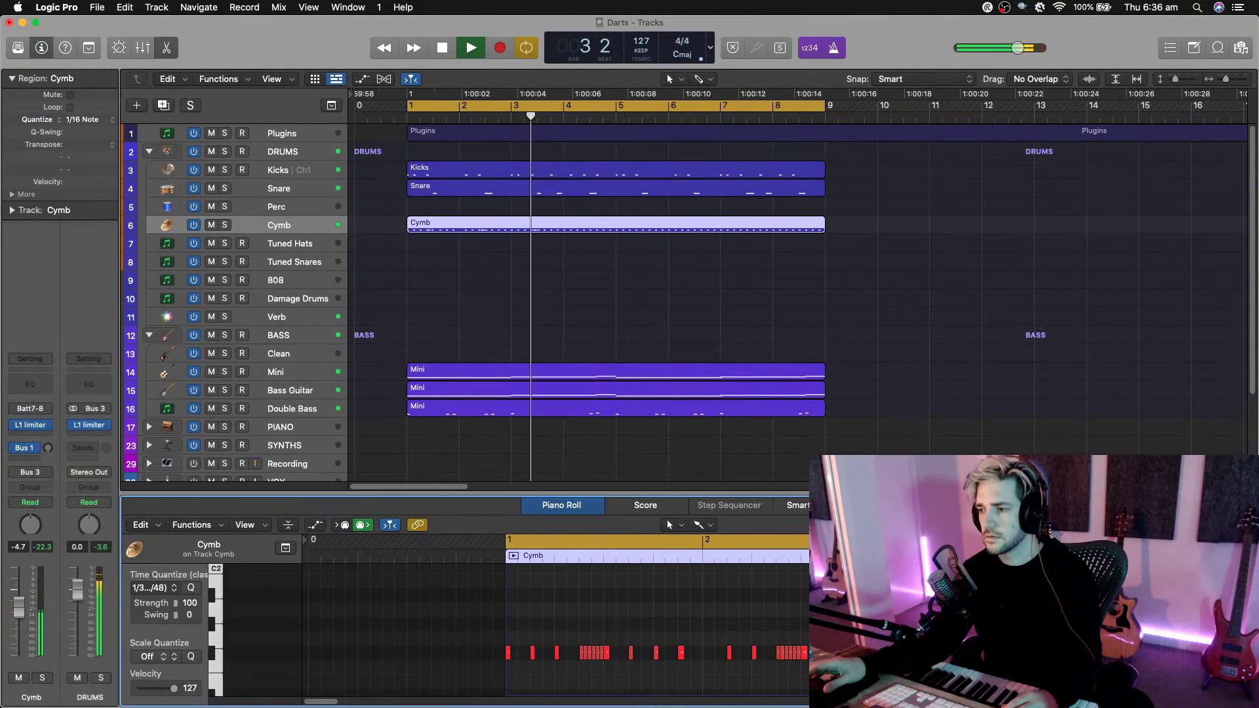
{"action": "key", "text": "space"}
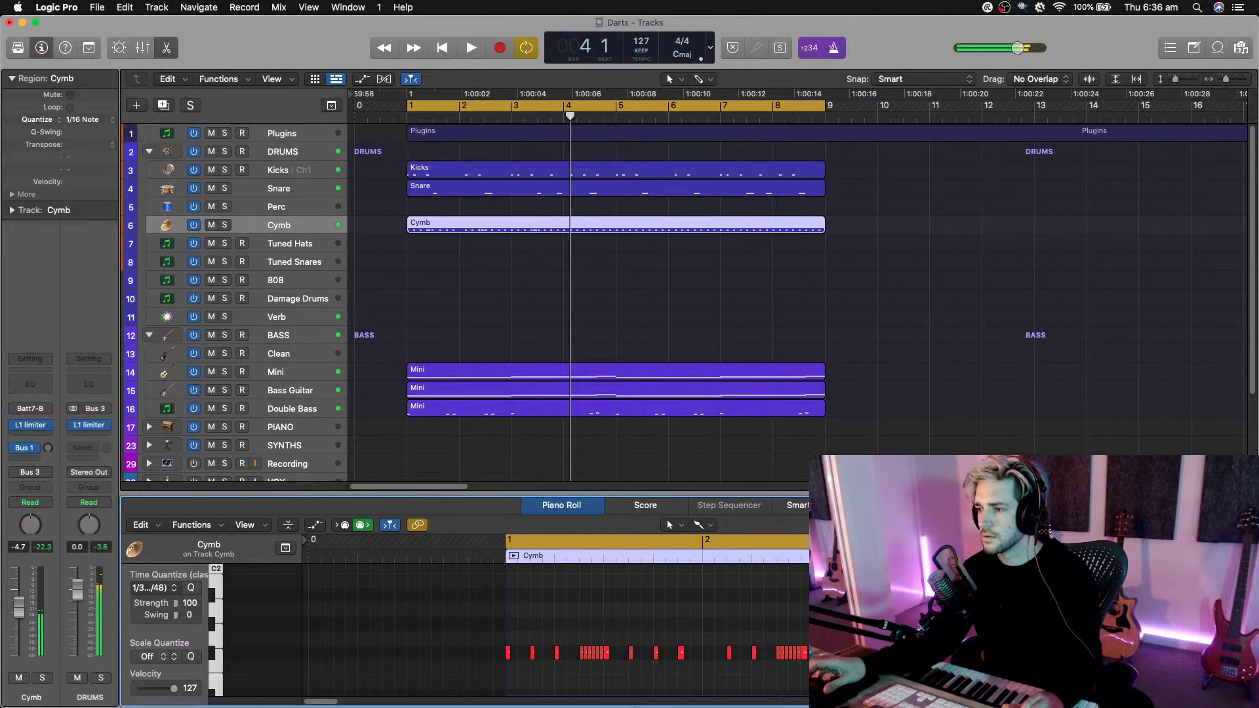
Play the Cymb part repeatedly around bars 3 to 5 to check the hats and rolls against the groove.
{"action": "scroll", "coordinate": [556, 614], "scroll_direction": "right", "scroll_amount": 5}
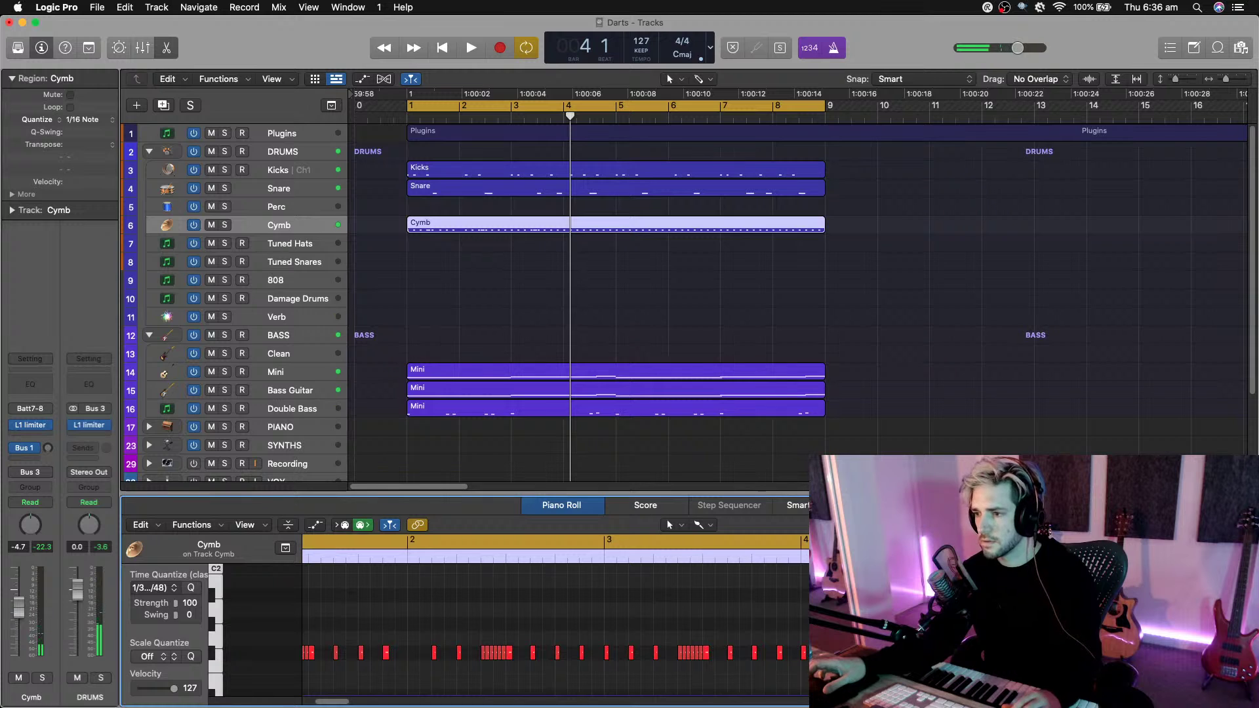
{"action": "double_click", "coordinate": [694, 557]}
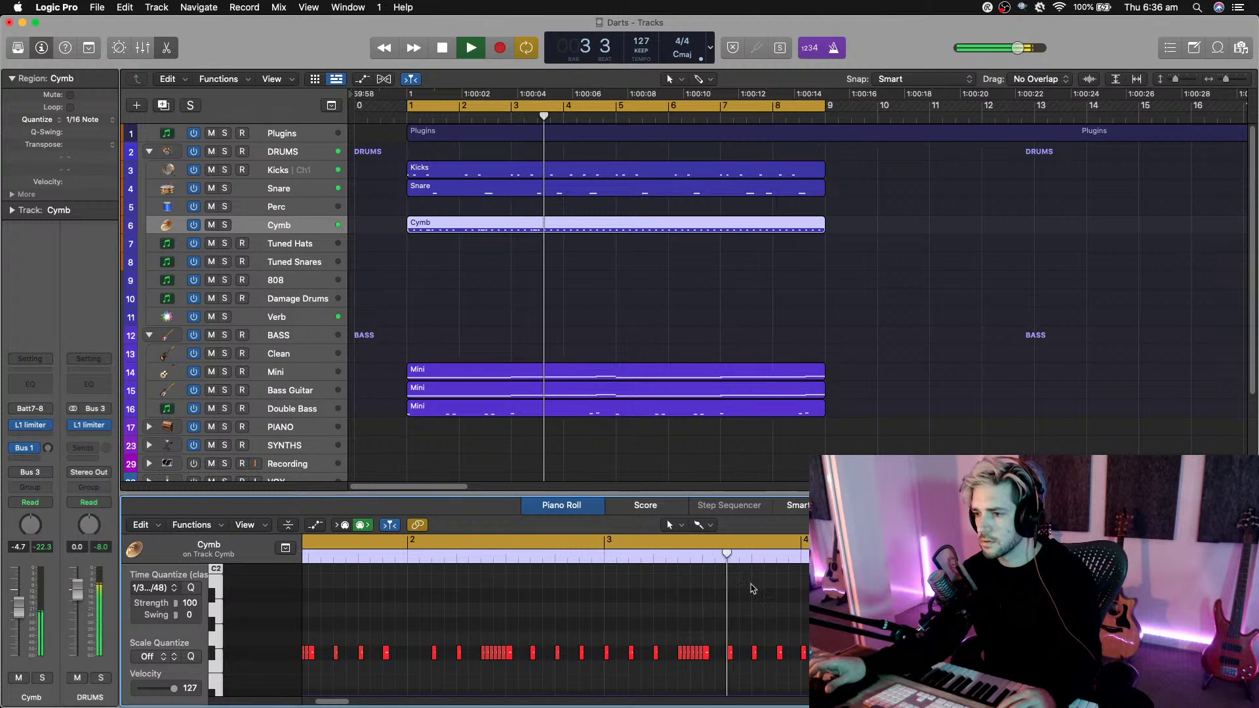
{"action": "left_click", "coordinate": [806, 654]}
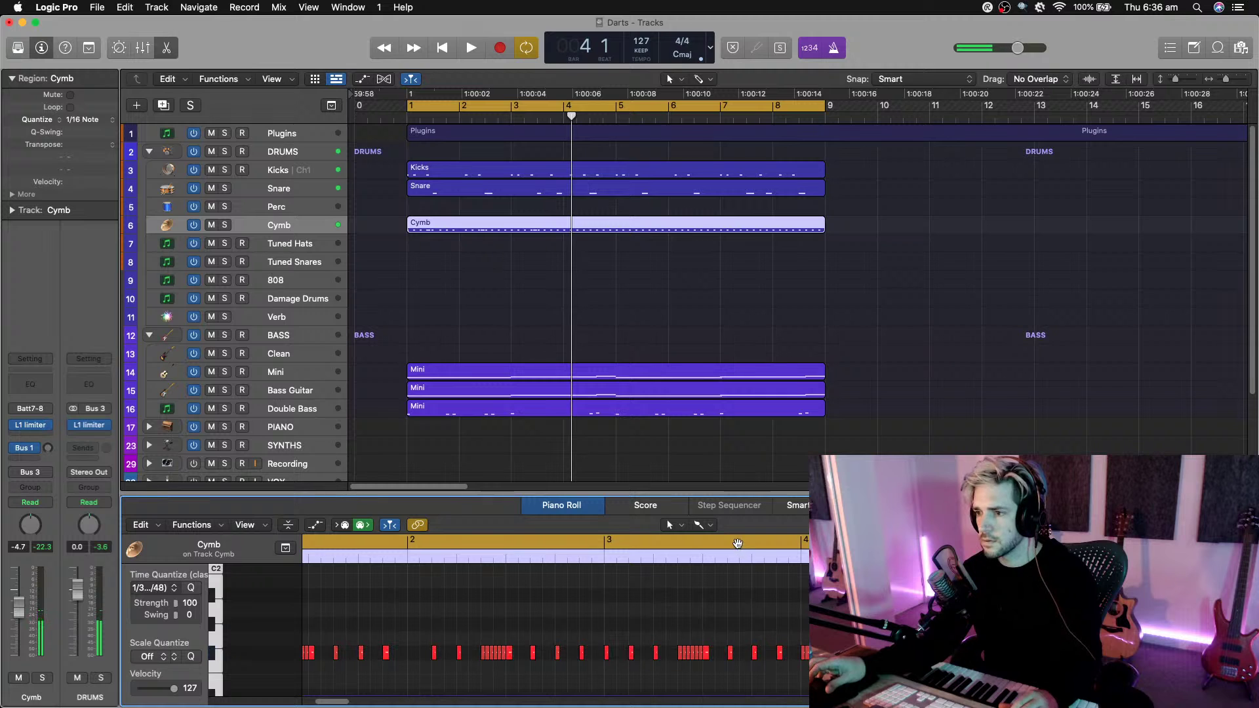
{"action": "double_click", "coordinate": [718, 559]}
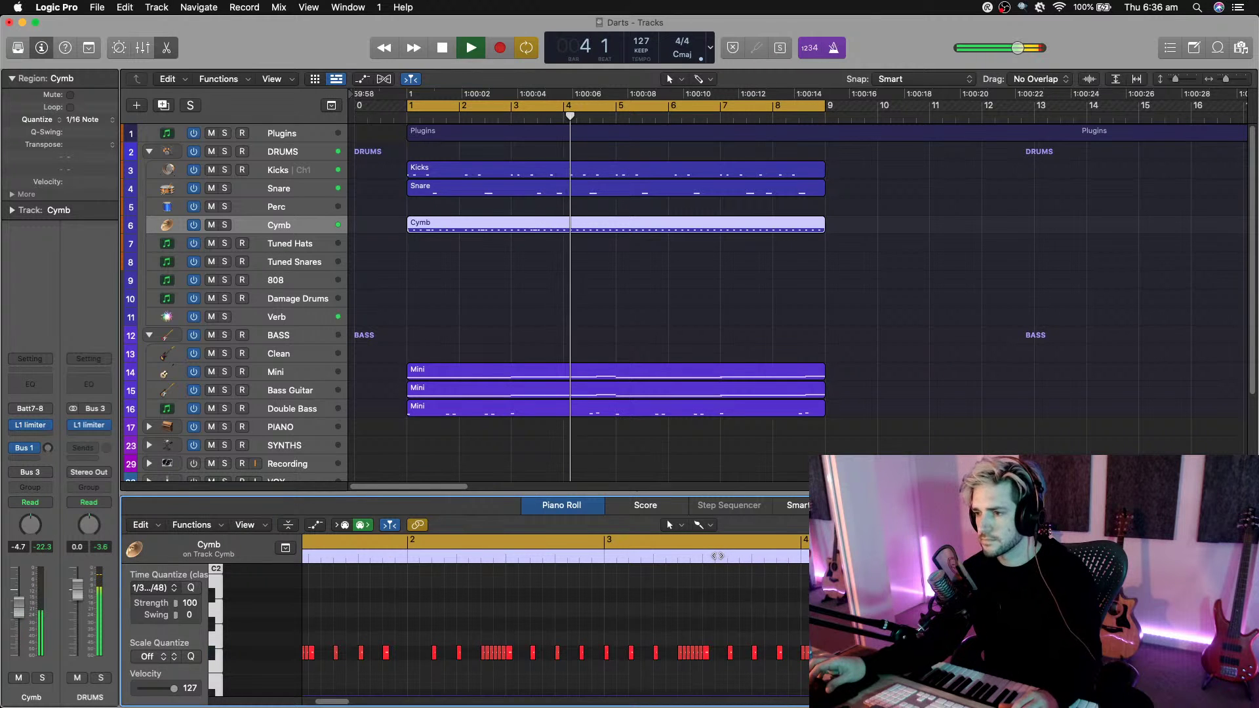
{"action": "key", "text": "space"}
{"action": "double_click", "coordinate": [609, 555]}
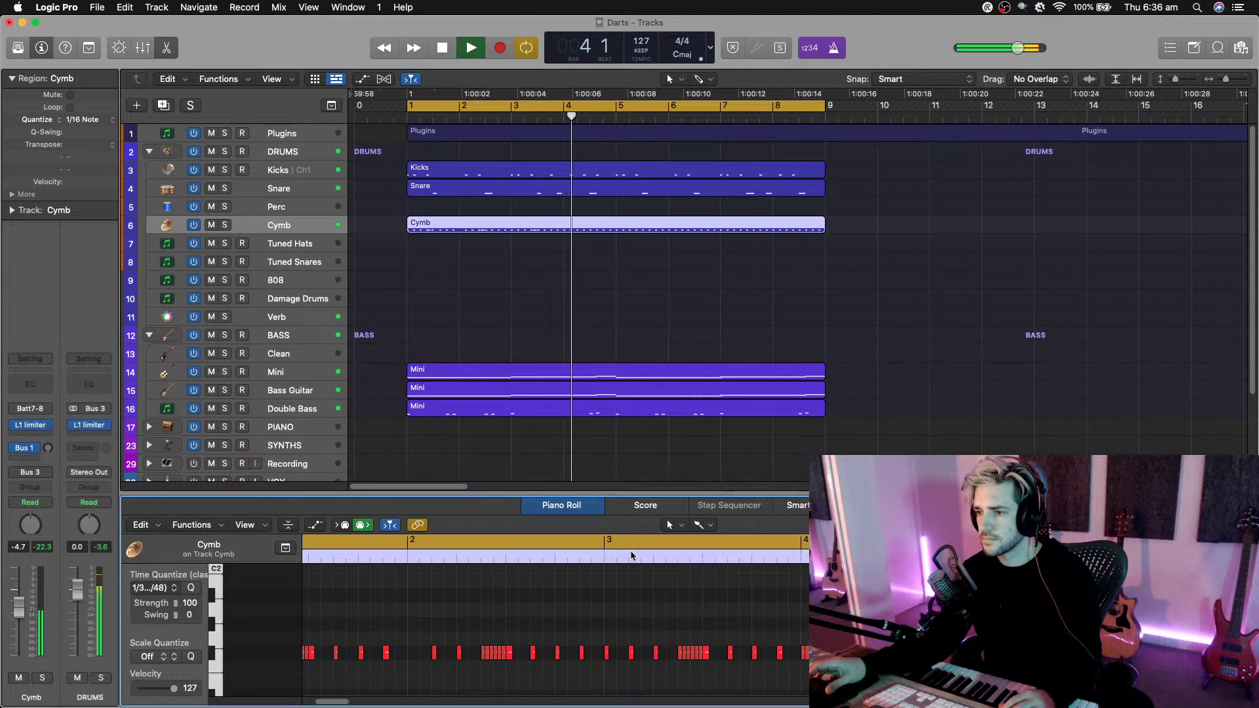
{"action": "key", "text": "space"}
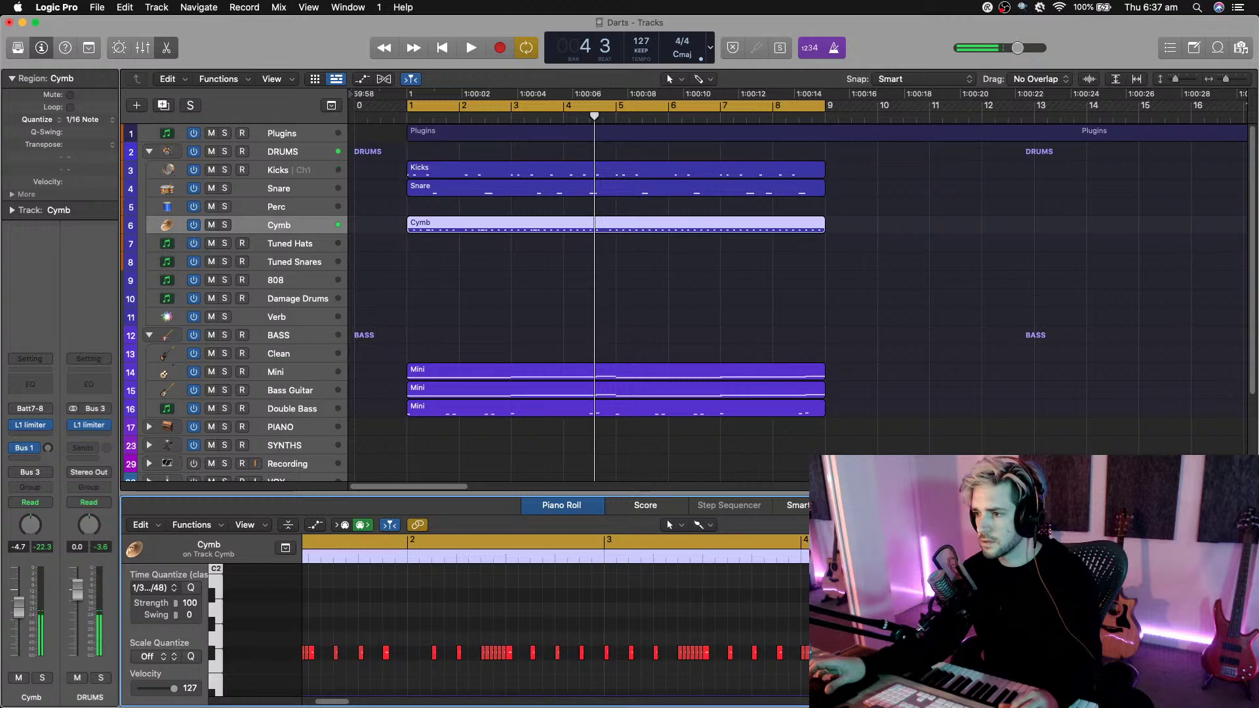
{"action": "double_click", "coordinate": [602, 563]}
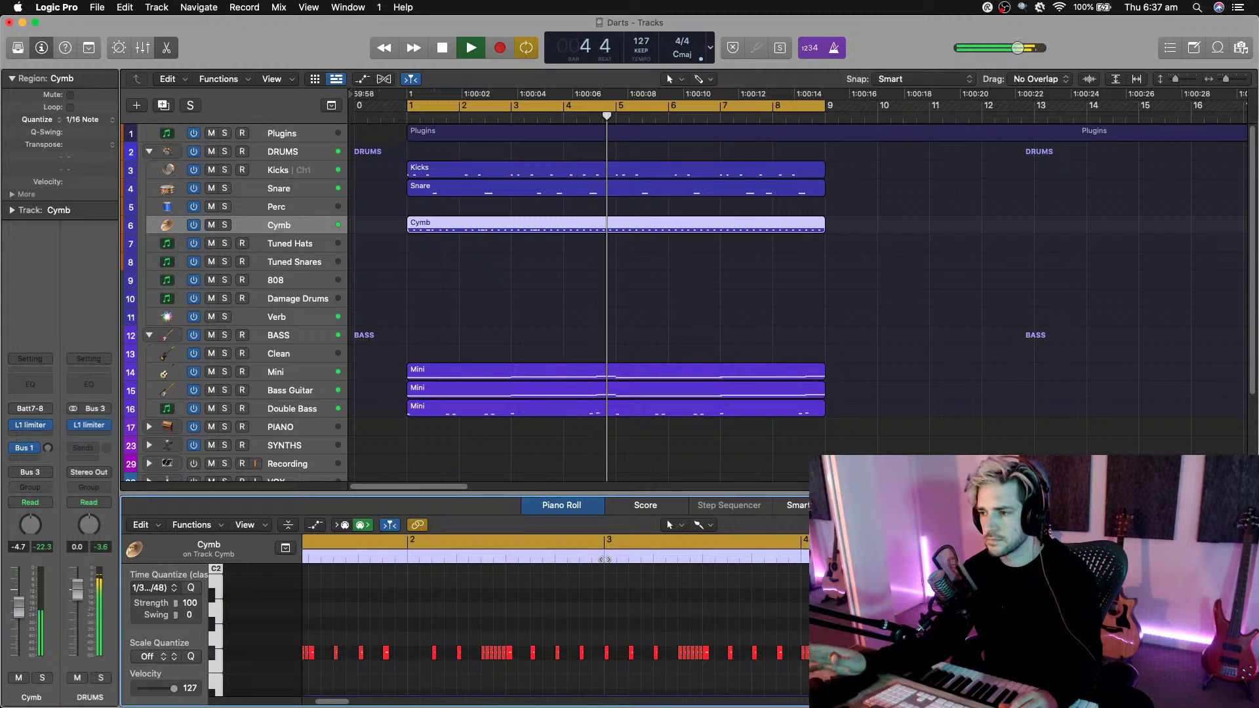
{"action": "key", "text": "space"}
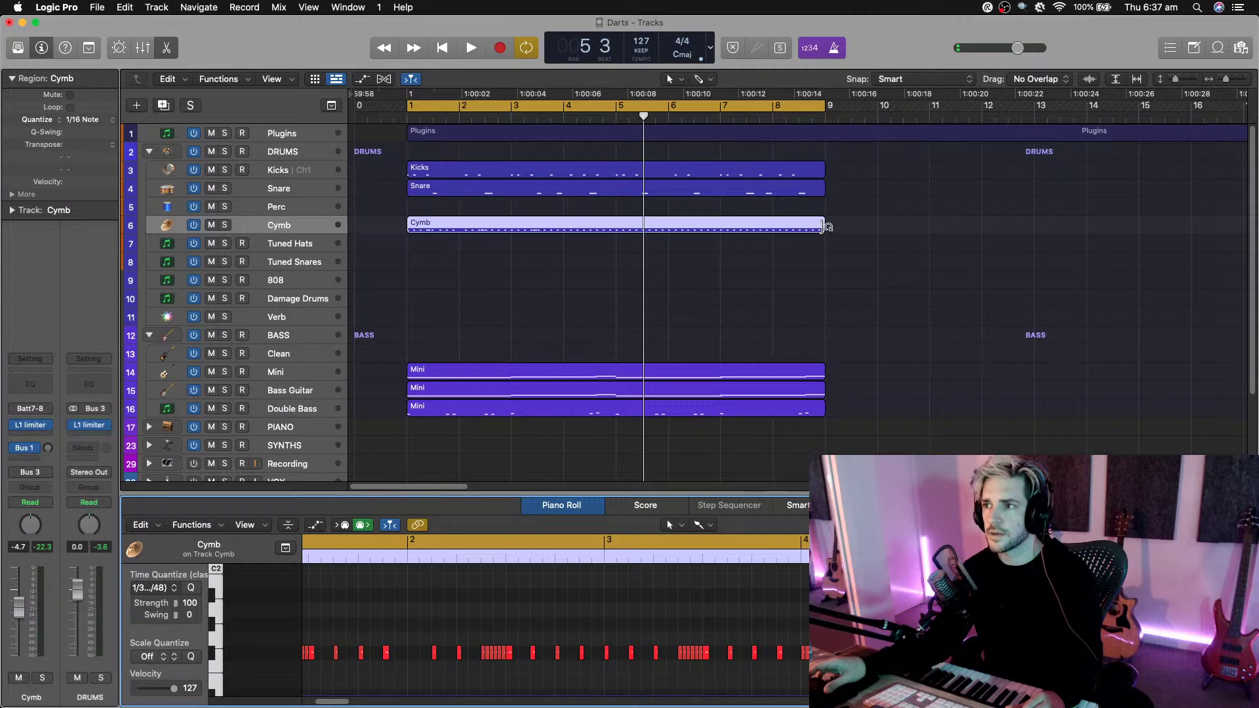
Replace bars 5–8 of the Cymb region with a repeat of bars 1–4, join both regions, and play the result.
{"action": "left_click_drag", "start_coordinate": [822, 230], "coordinate": [612, 254]}
{"action": "key", "text": "super+r"}
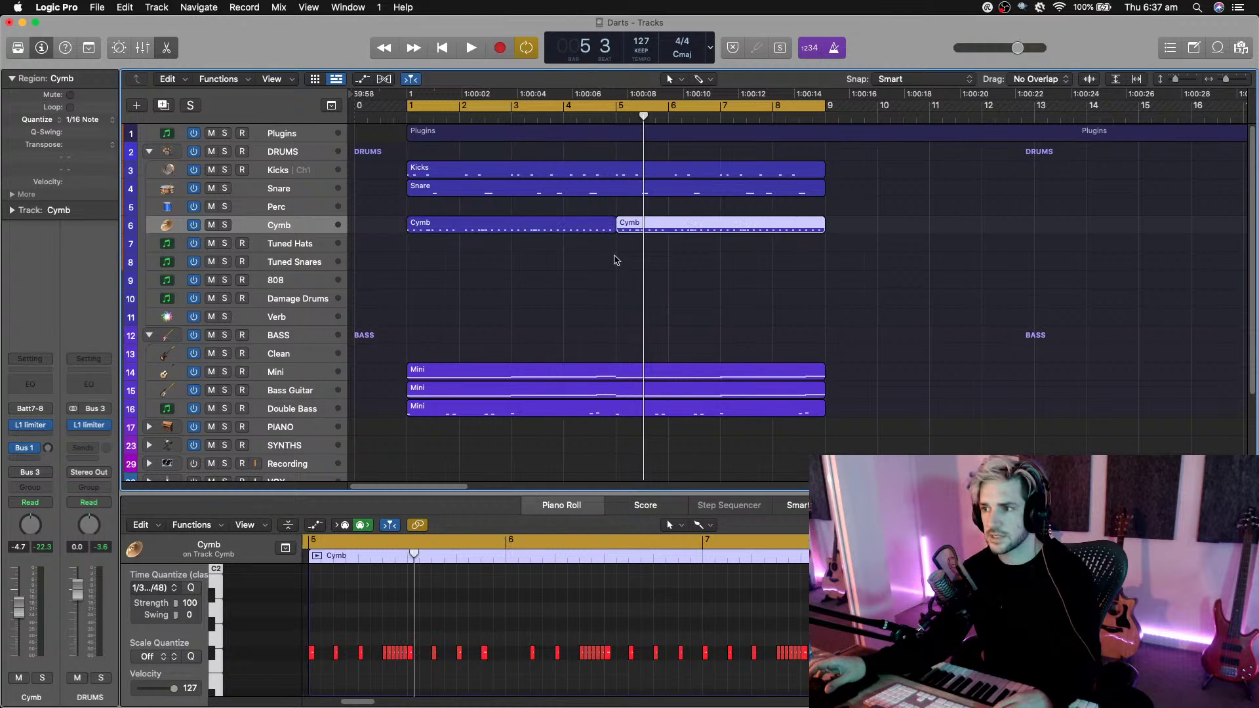
{"action": "left_click", "coordinate": [570, 227], "text": "shift"}
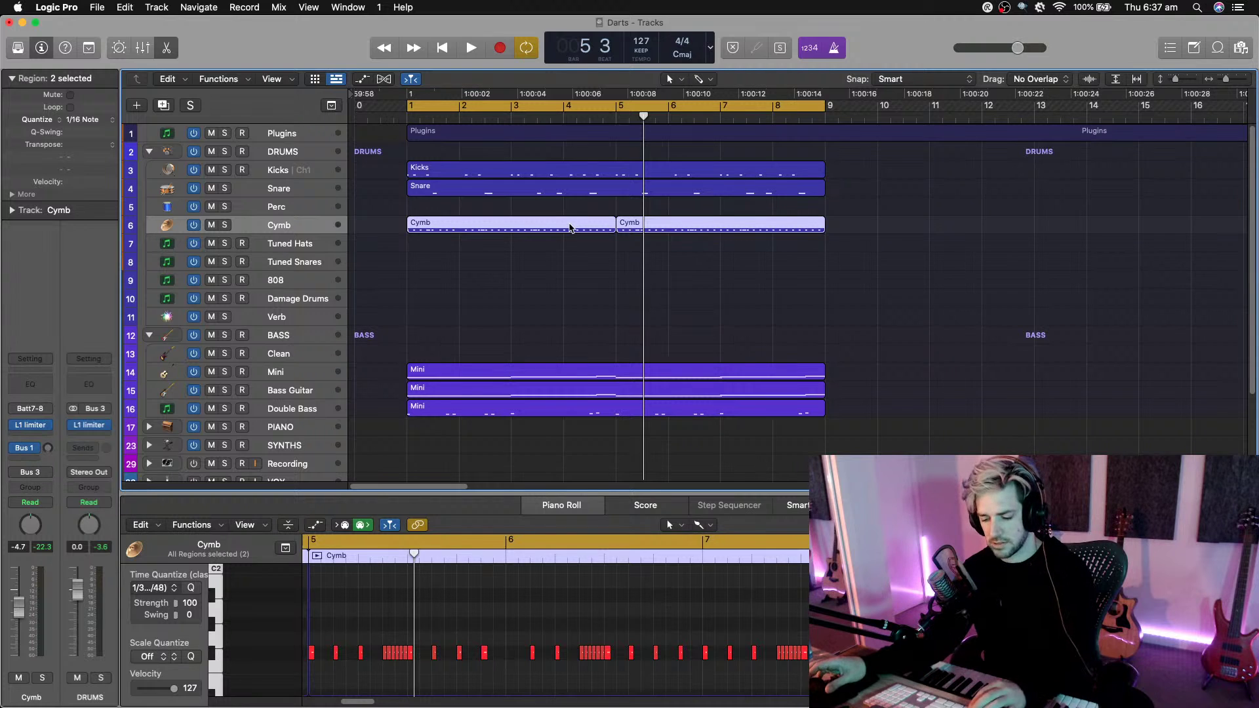
{"action": "key", "text": "super+j"}
{"action": "key", "text": "space"}
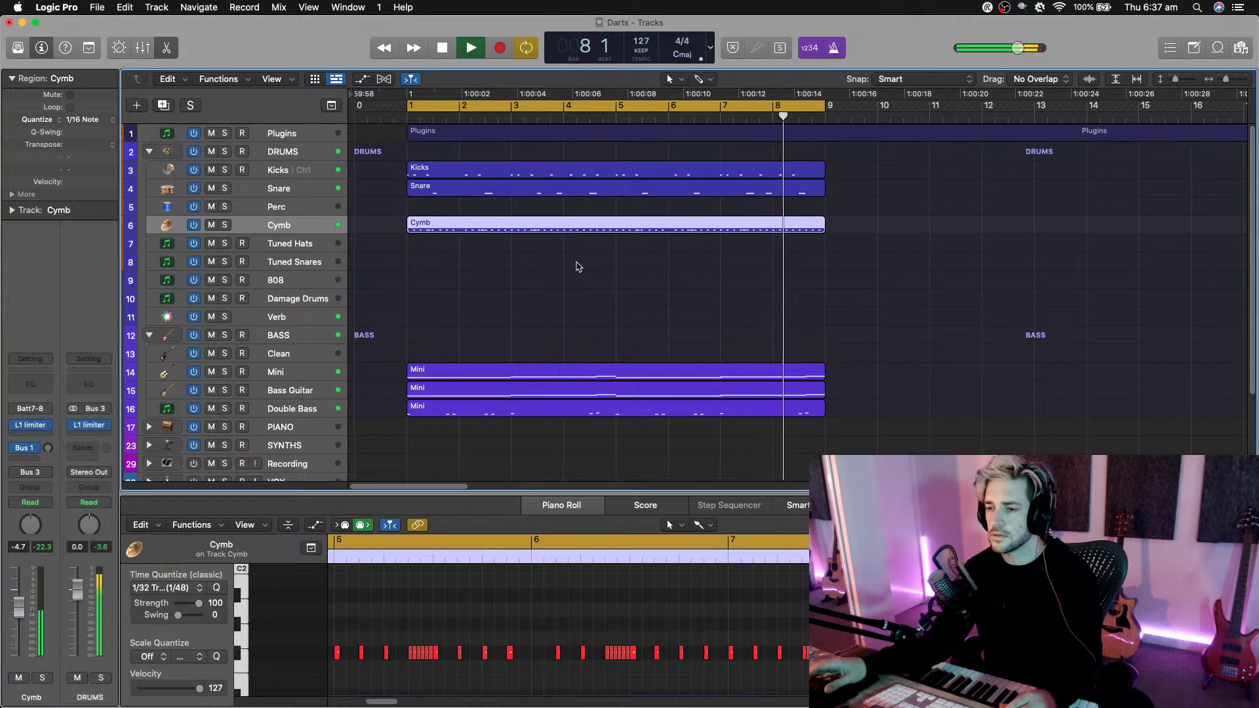
{"action": "key", "text": "space"}
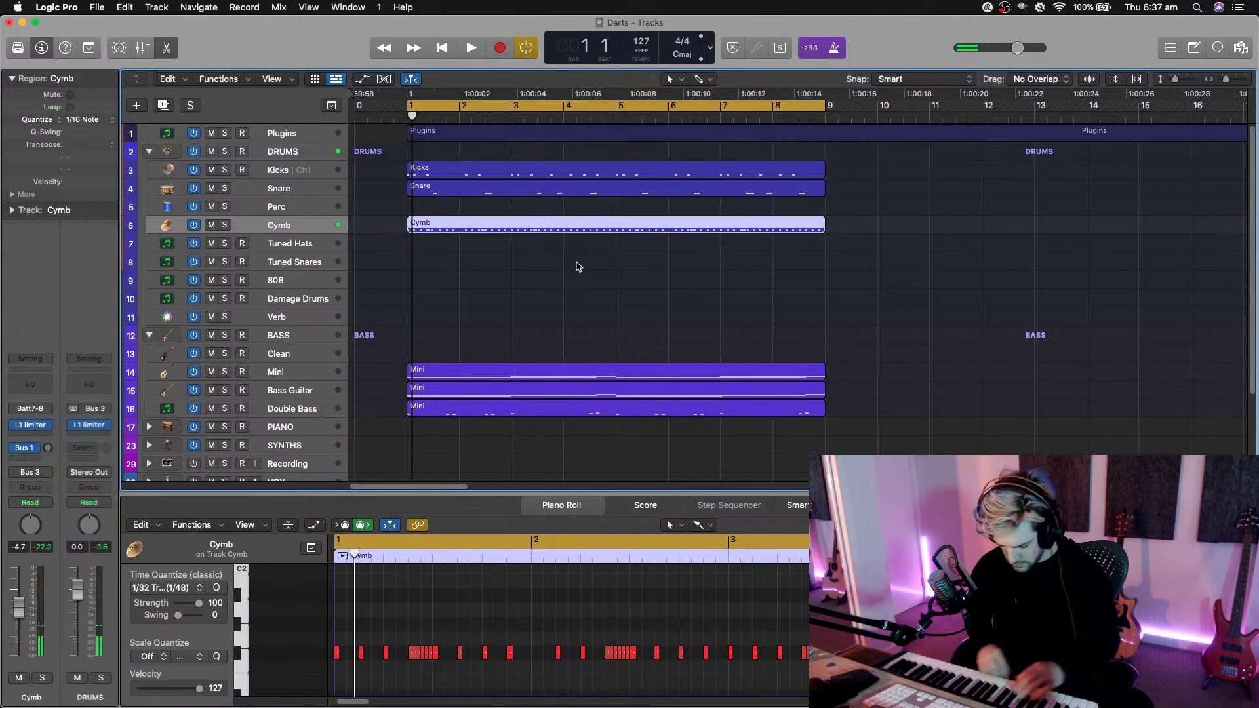
Play the full groove from bar 1 and overdub an extra percussion layer into the Cymb region.
{"action": "key", "text": "space"}
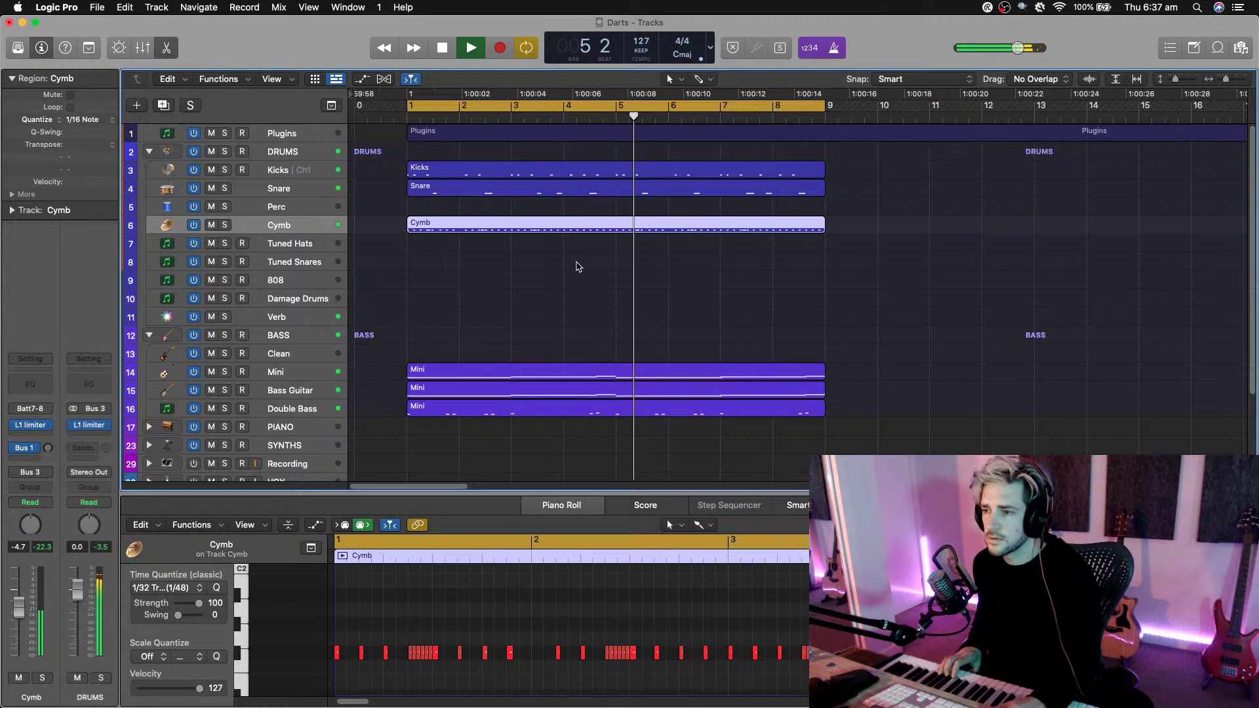
{"action": "key", "text": "Return"}
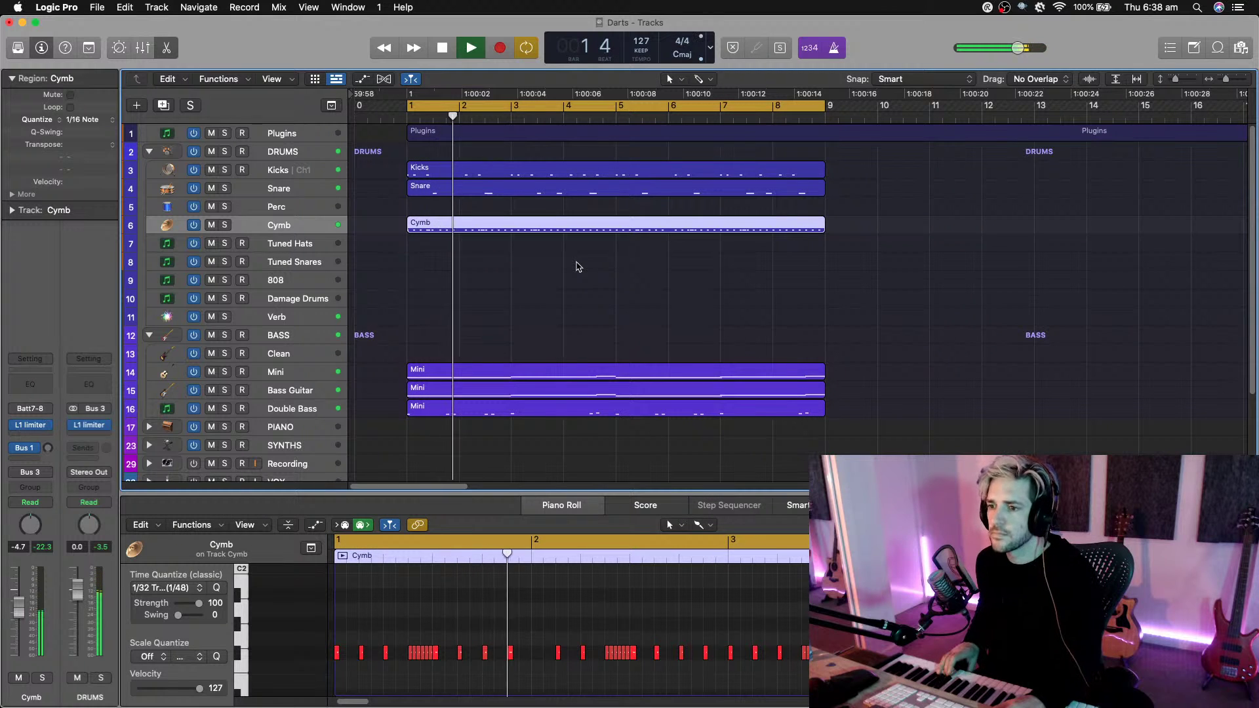
{"action": "key", "text": "r"}
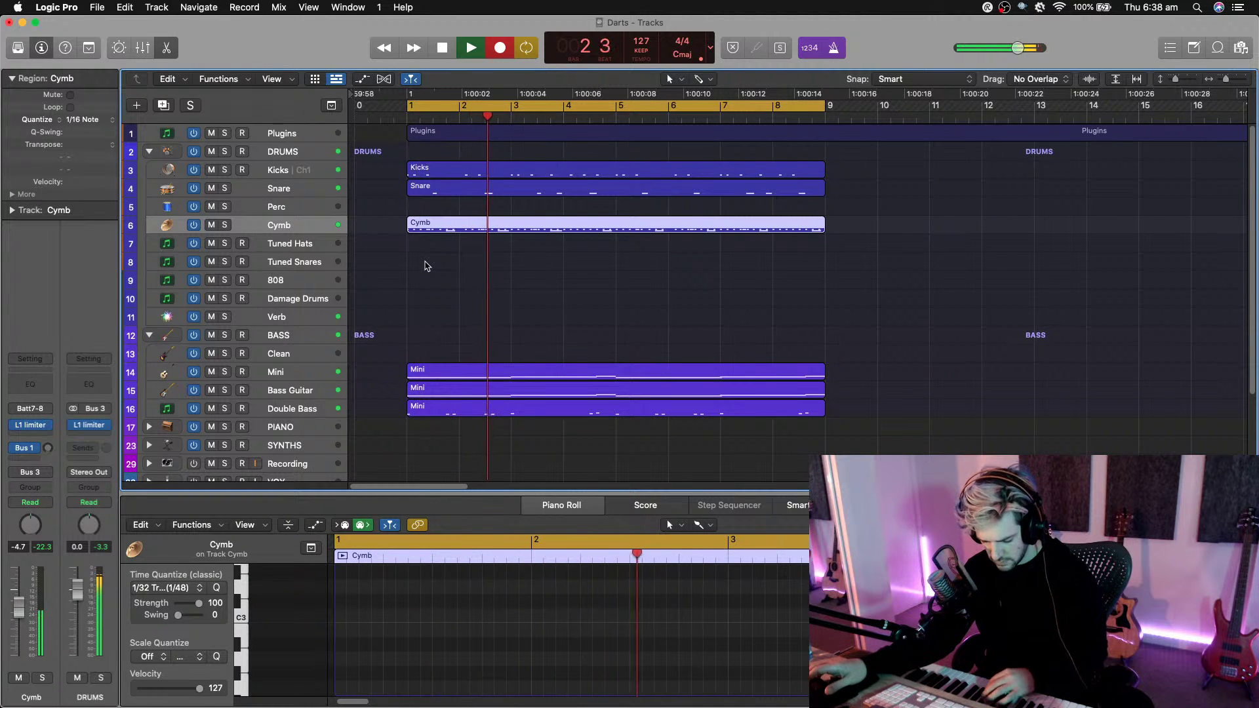
{"action": "key", "text": "space"}
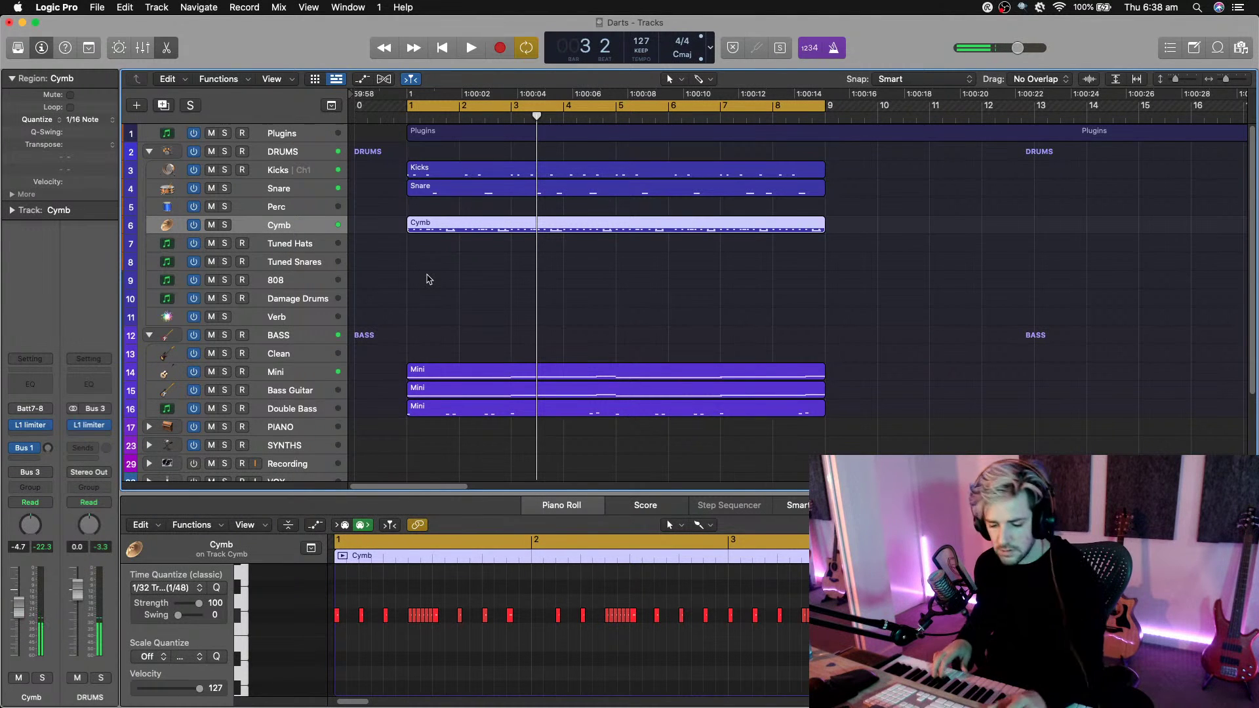
Audition the loop and record a sparse higher-pitched layer across the eight-bar Cymb region.
{"action": "key", "text": "Return"}
{"action": "key", "text": "space"}
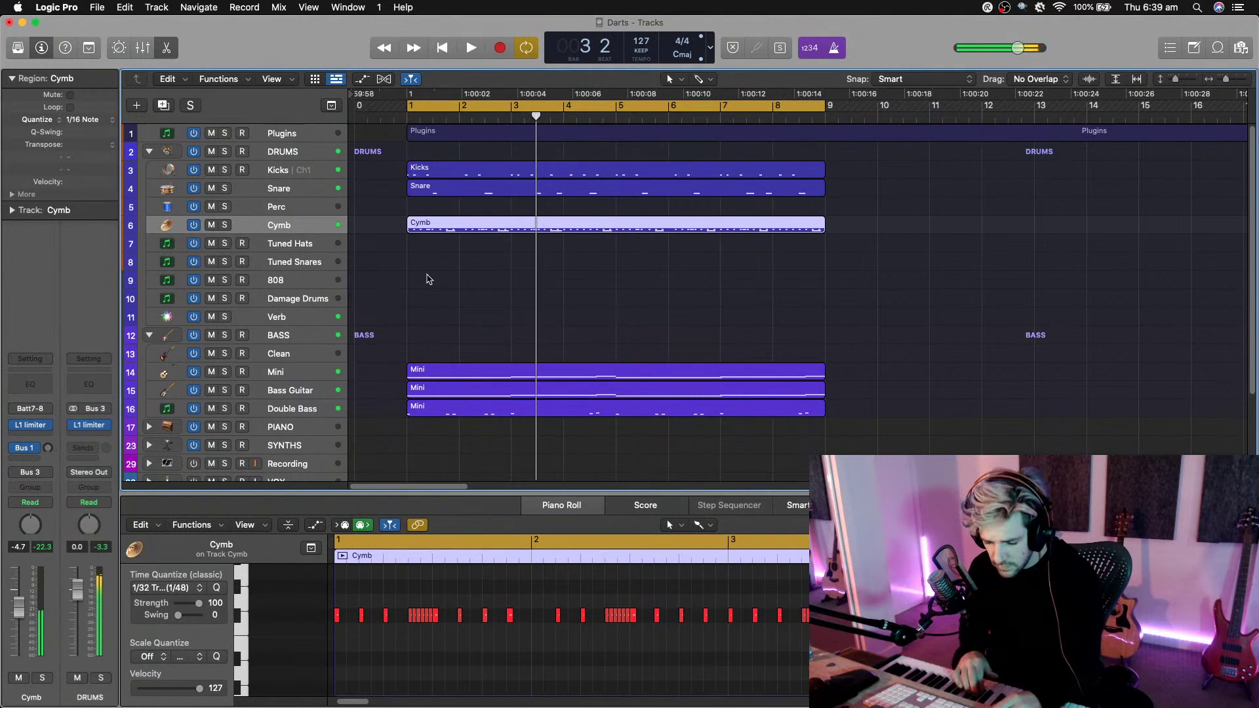
{"action": "key", "text": "r"}
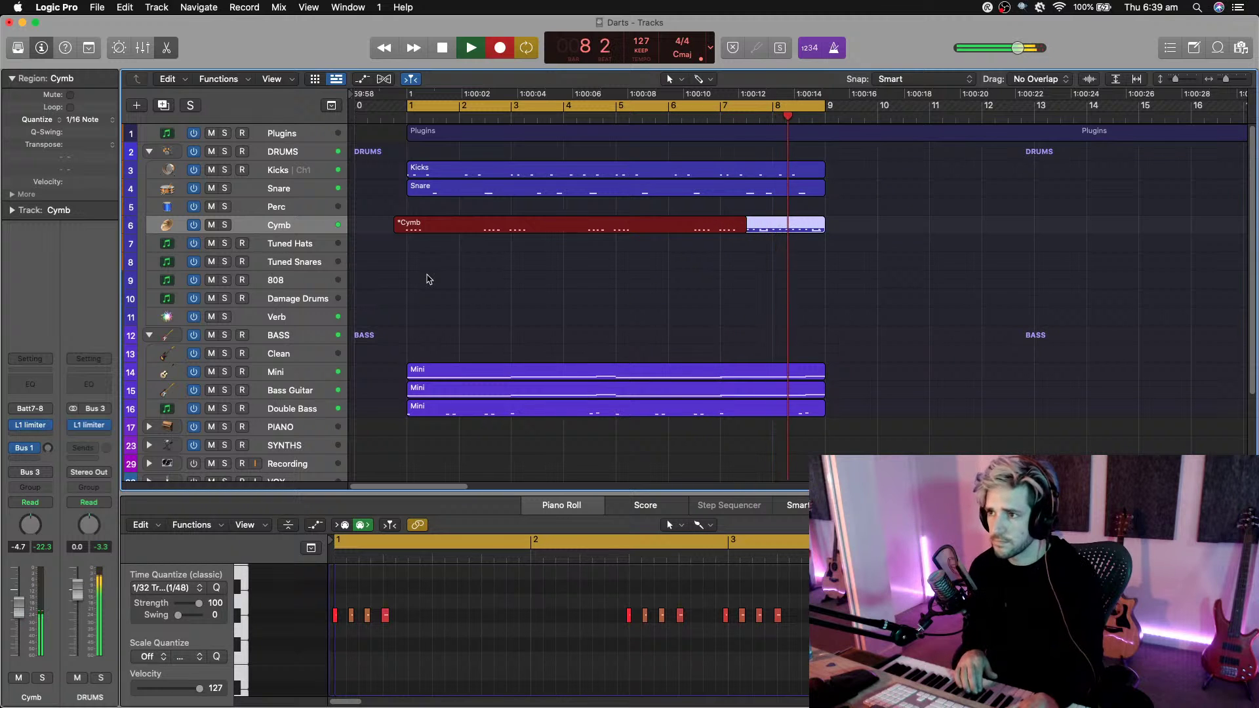
{"action": "key", "text": "space"}
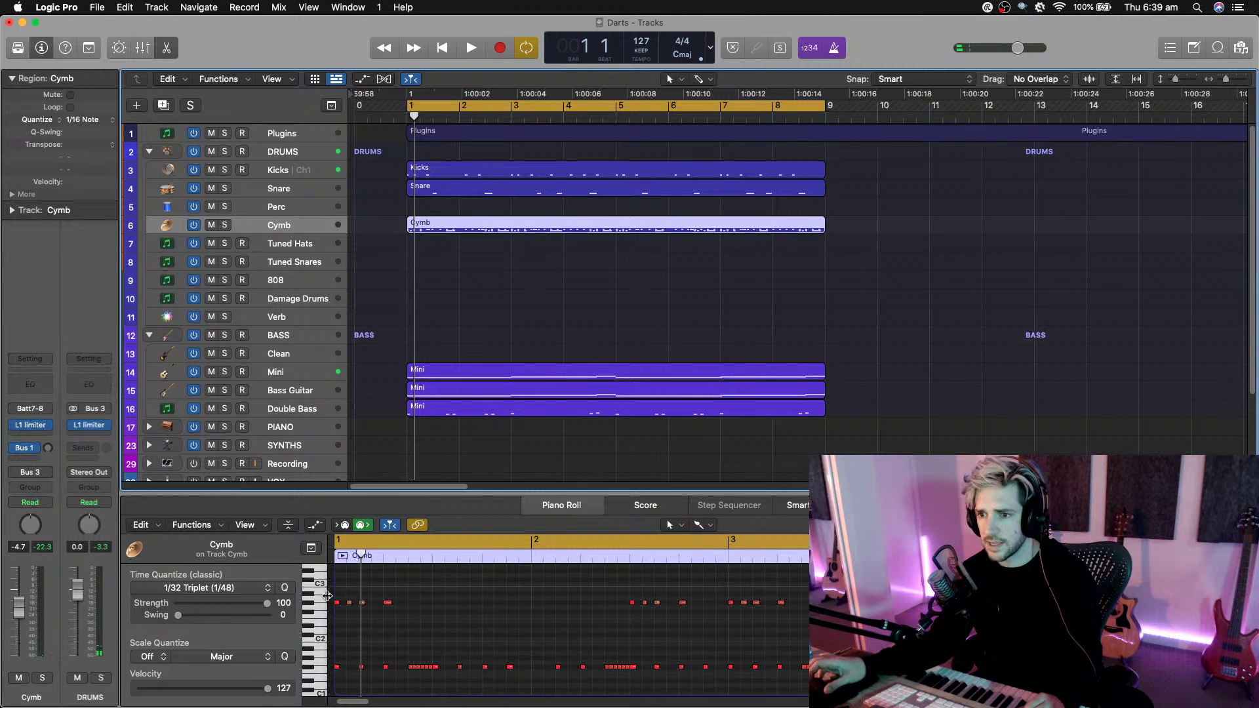
Quantize all notes of the newly recorded higher pitch in the Cymb region to 1/8 Triplet (1/12) and play them back.
{"action": "left_click", "coordinate": [314, 605]}
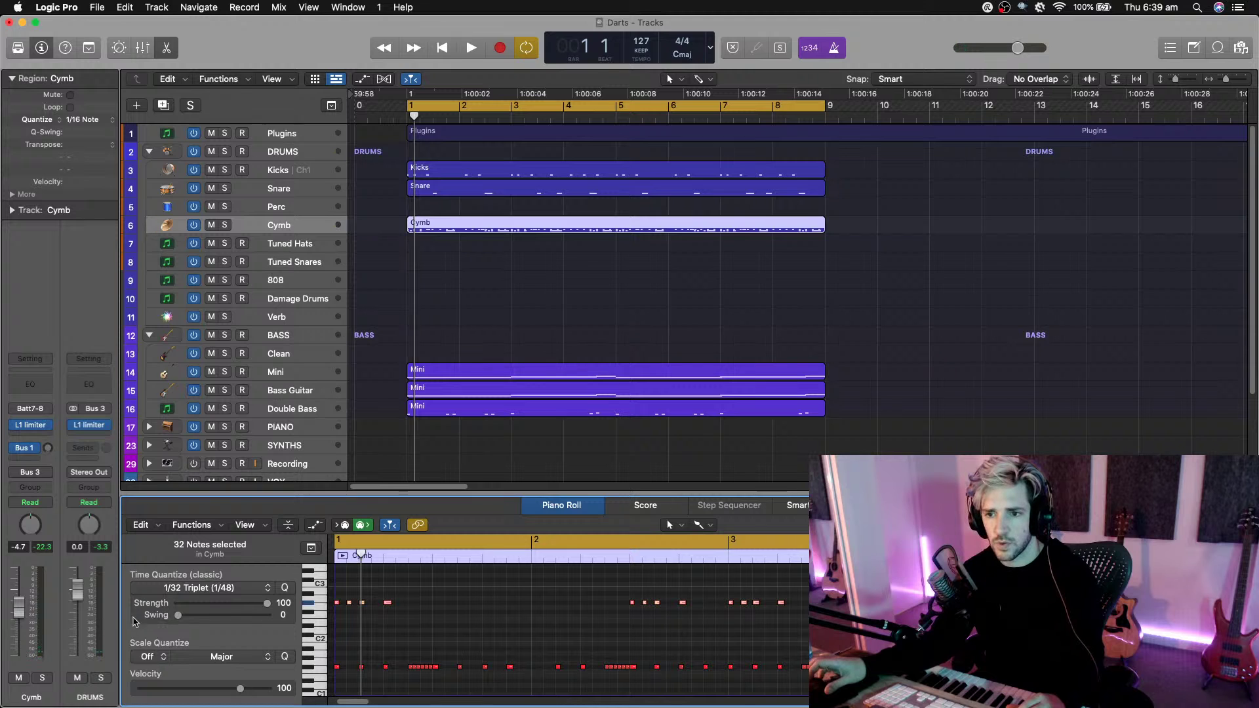
{"action": "left_click", "coordinate": [223, 593]}
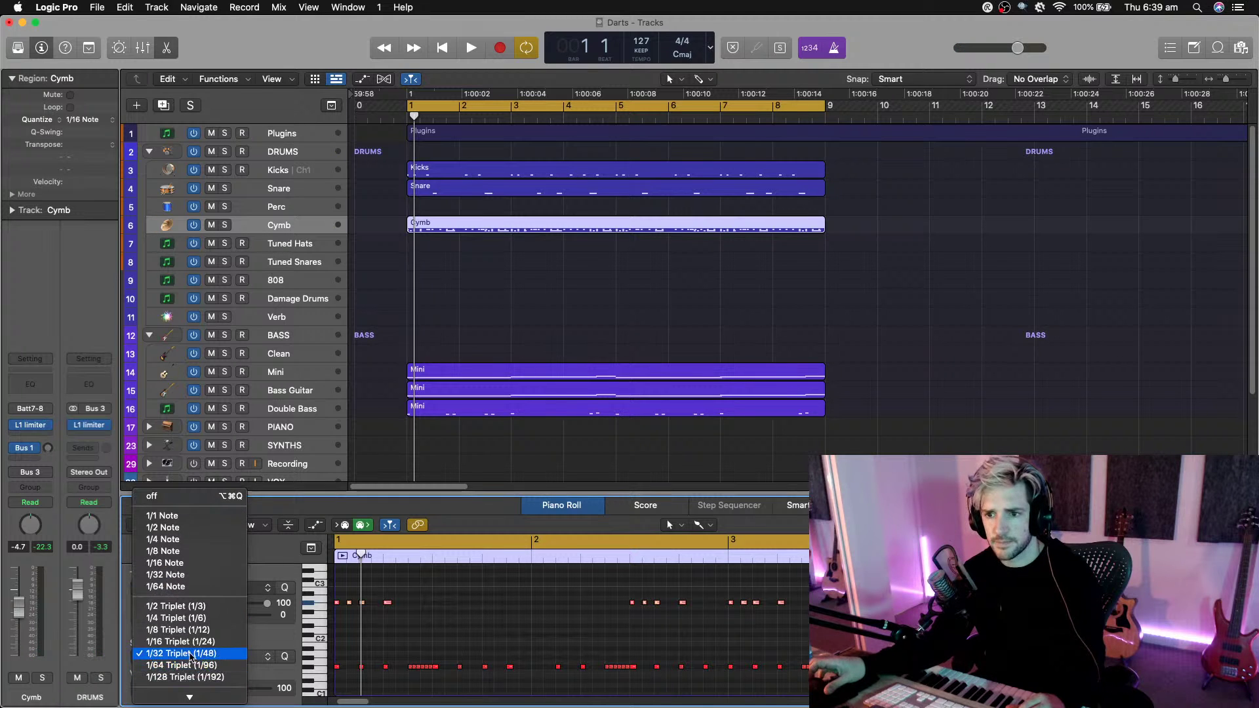
{"action": "left_click", "coordinate": [176, 631]}
{"action": "key", "text": "space"}
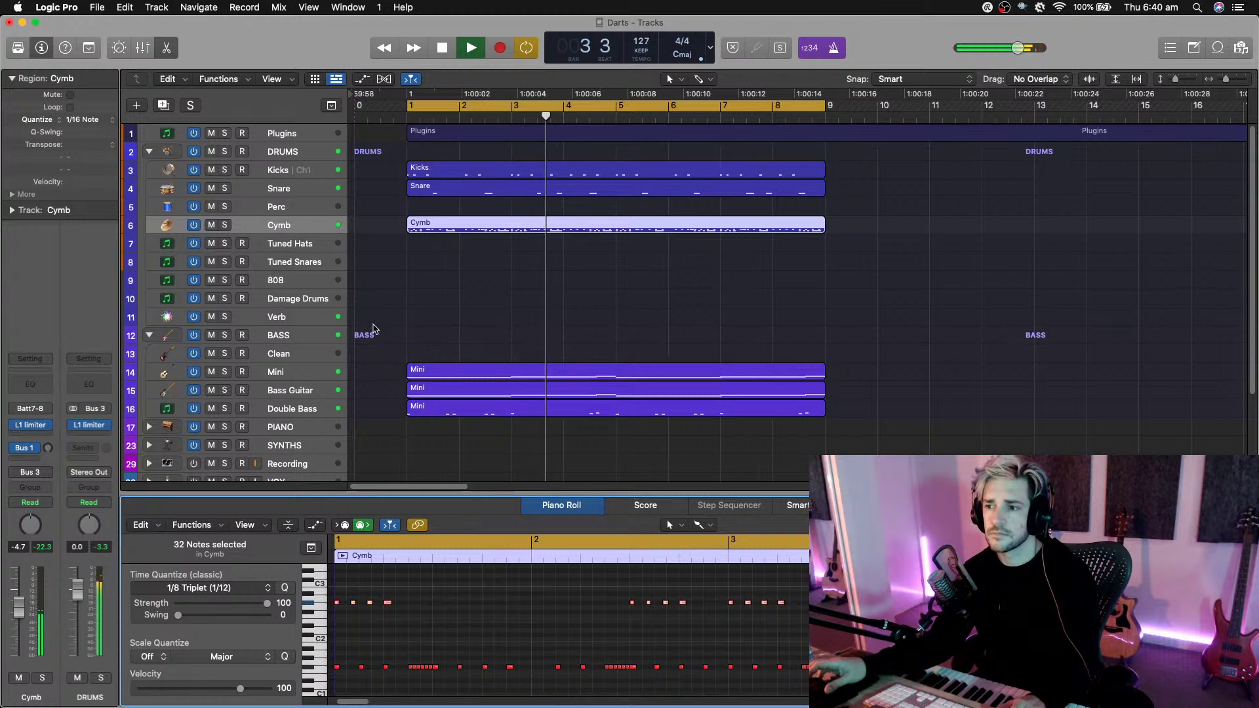
{"action": "key", "text": "space"}
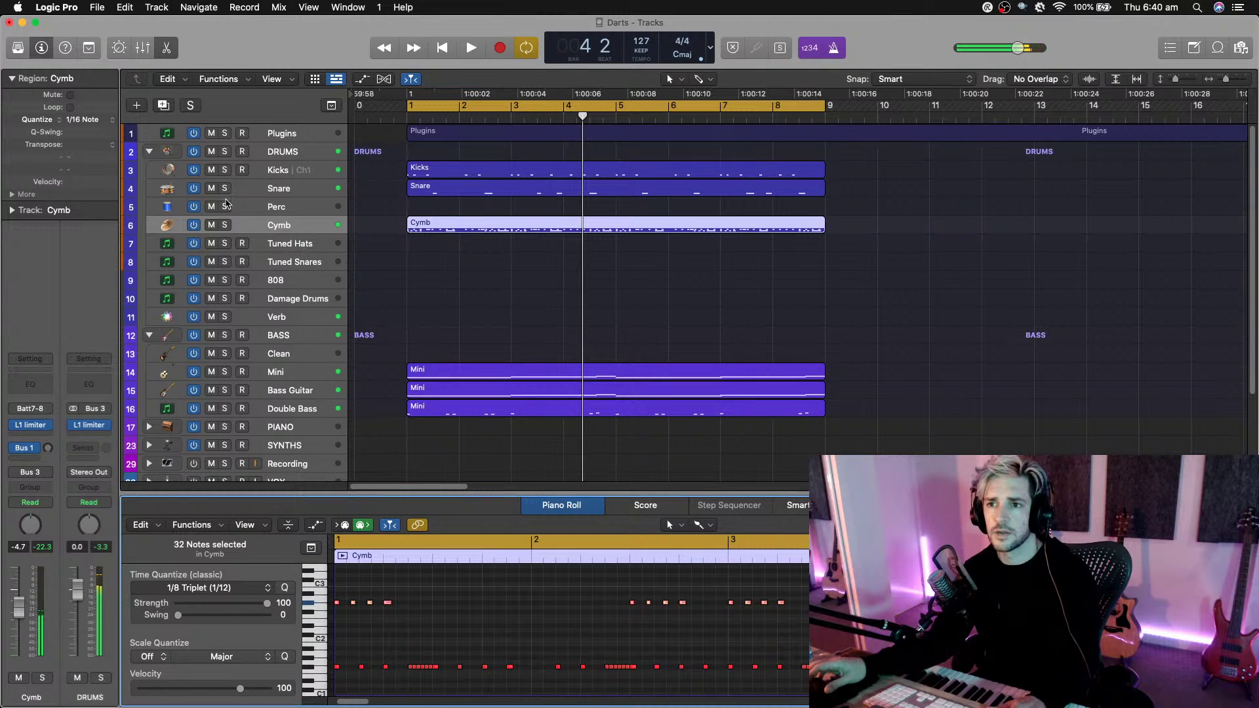
Open the Kicks track's Battery 4 kit, inspect the Mega Sauce cell in B9, and check the mixer levels during playback.
{"action": "left_click", "coordinate": [286, 176]}
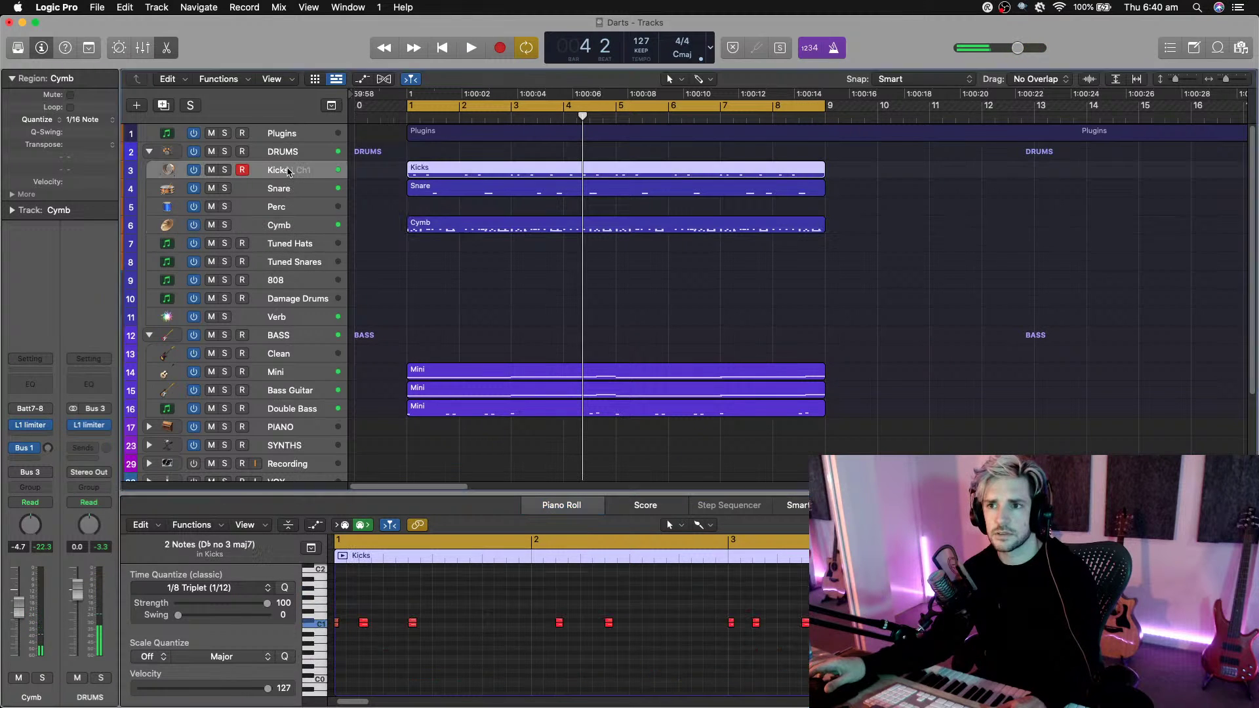
{"action": "left_click", "coordinate": [48, 412]}
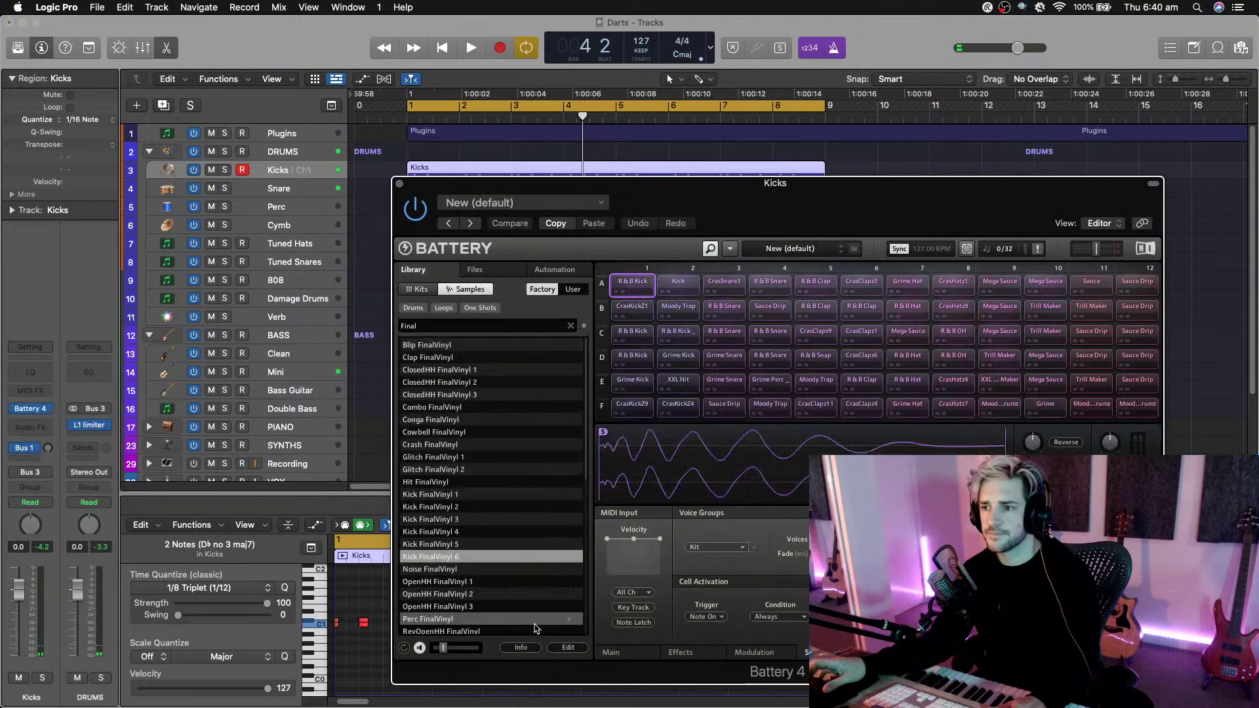
{"action": "key", "text": "space"}
{"action": "key", "text": "space"}
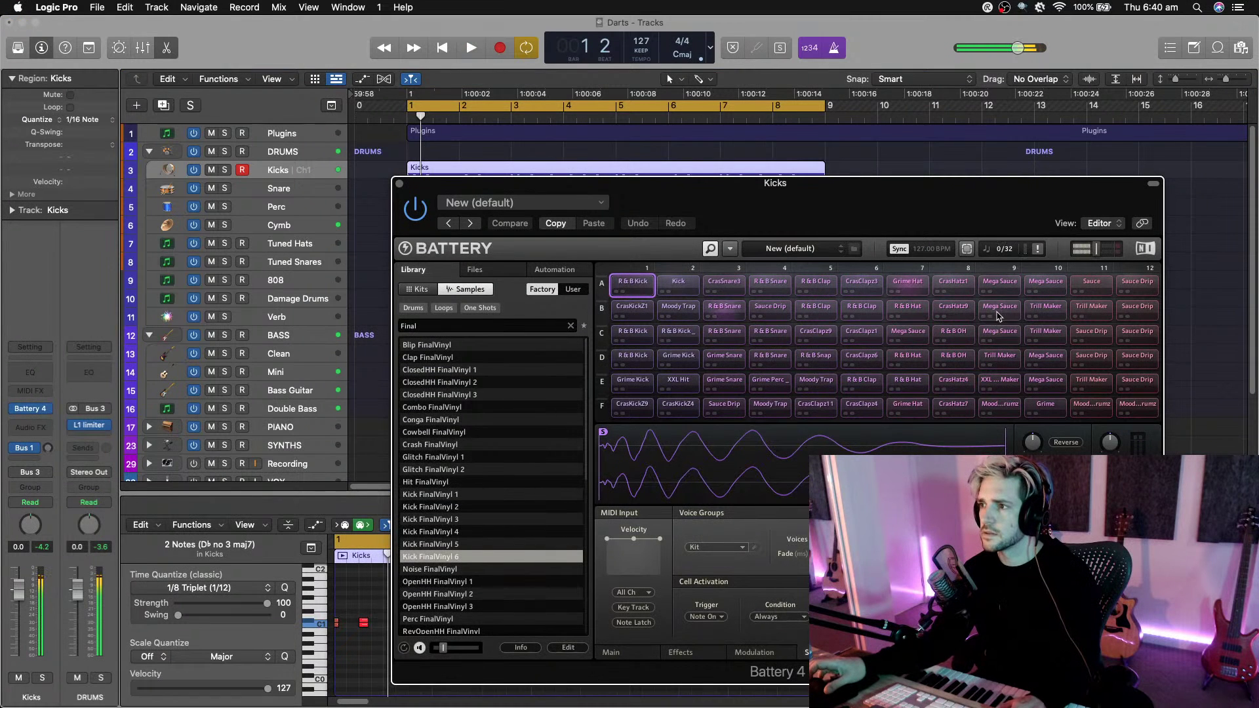
{"action": "left_click", "coordinate": [999, 312]}
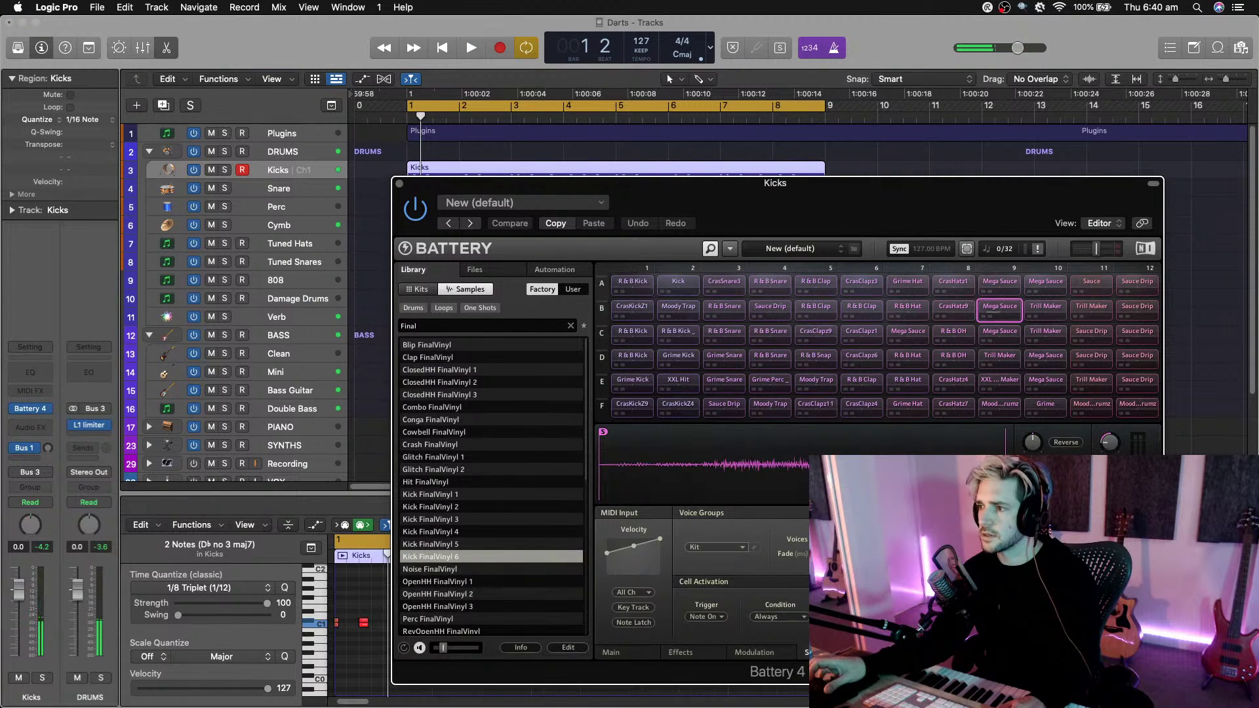
{"action": "key", "text": "space"}
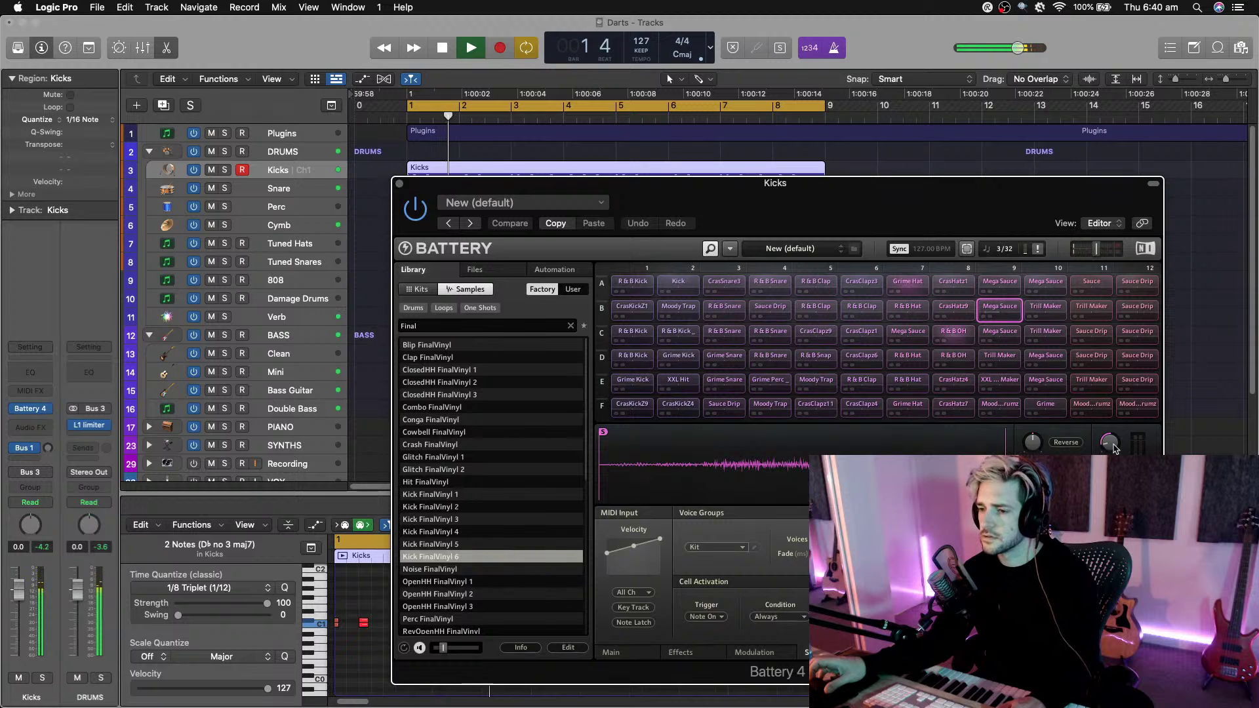
{"action": "key", "text": "x"}
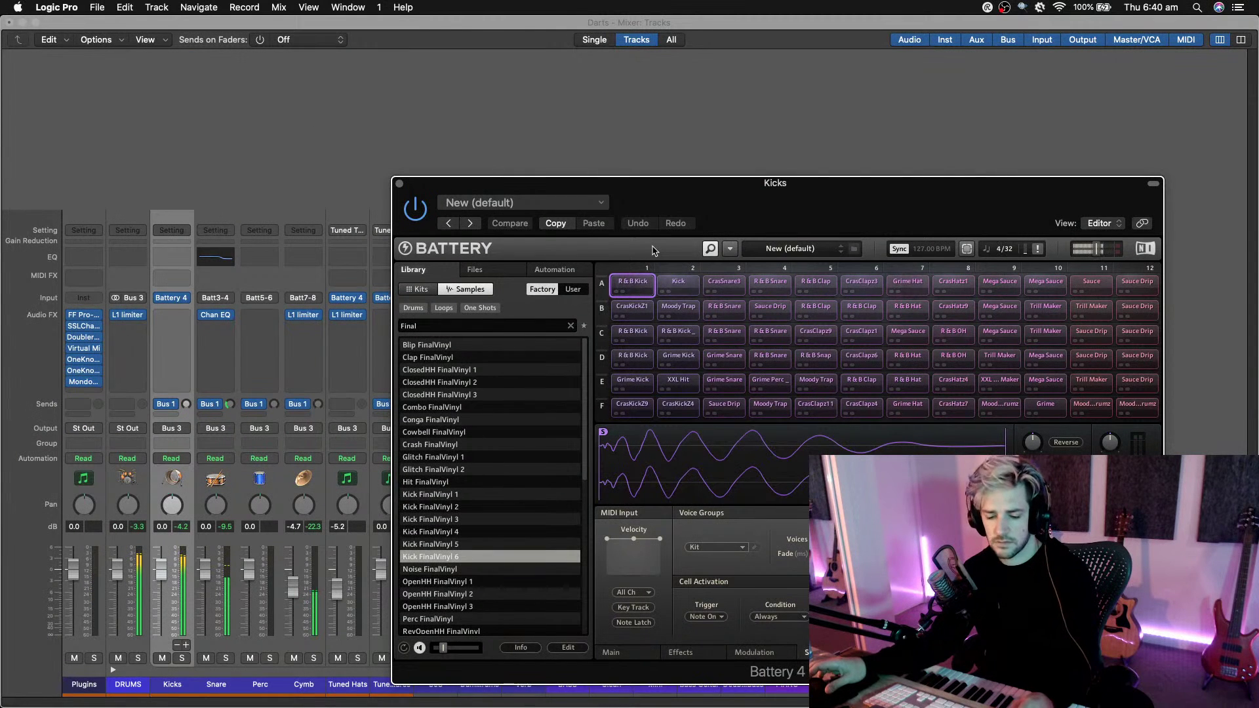
{"action": "key", "text": "x"}
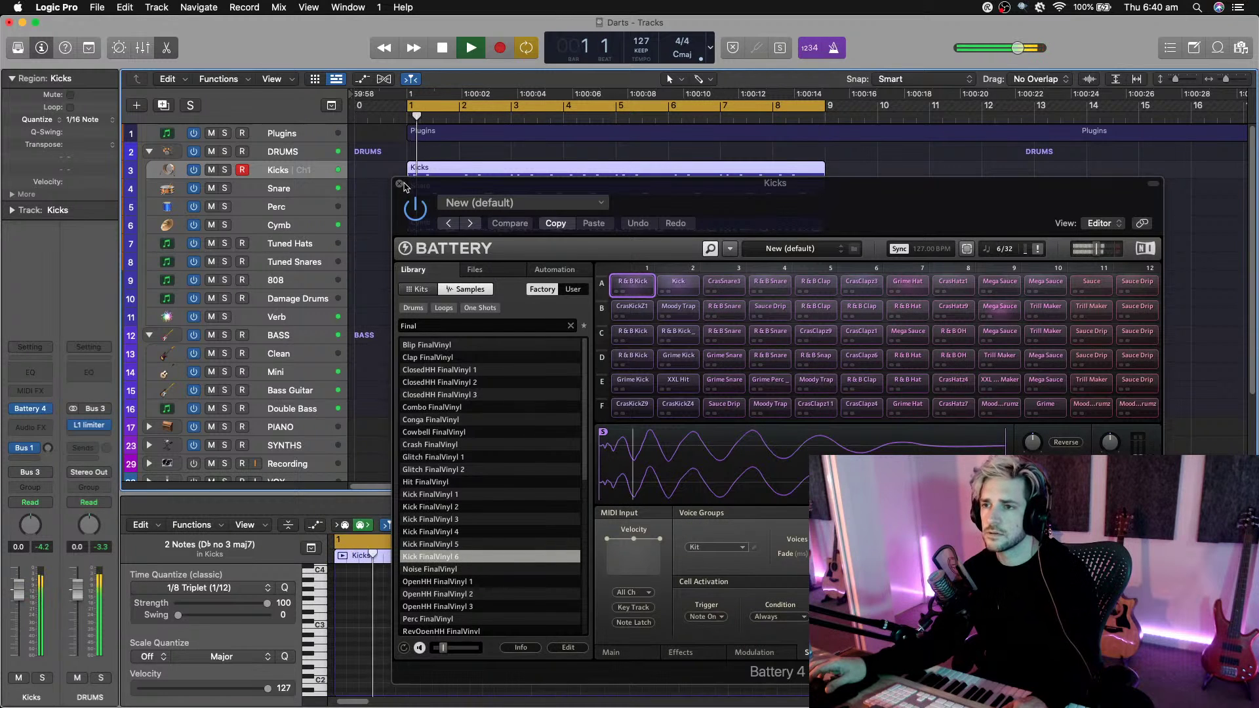
Adjust the panning of the R&B OH cell in C8 of the Battery 4 kit and close the instrument window.
{"action": "left_click_drag", "start_coordinate": [404, 186], "coordinate": [356, 175]}
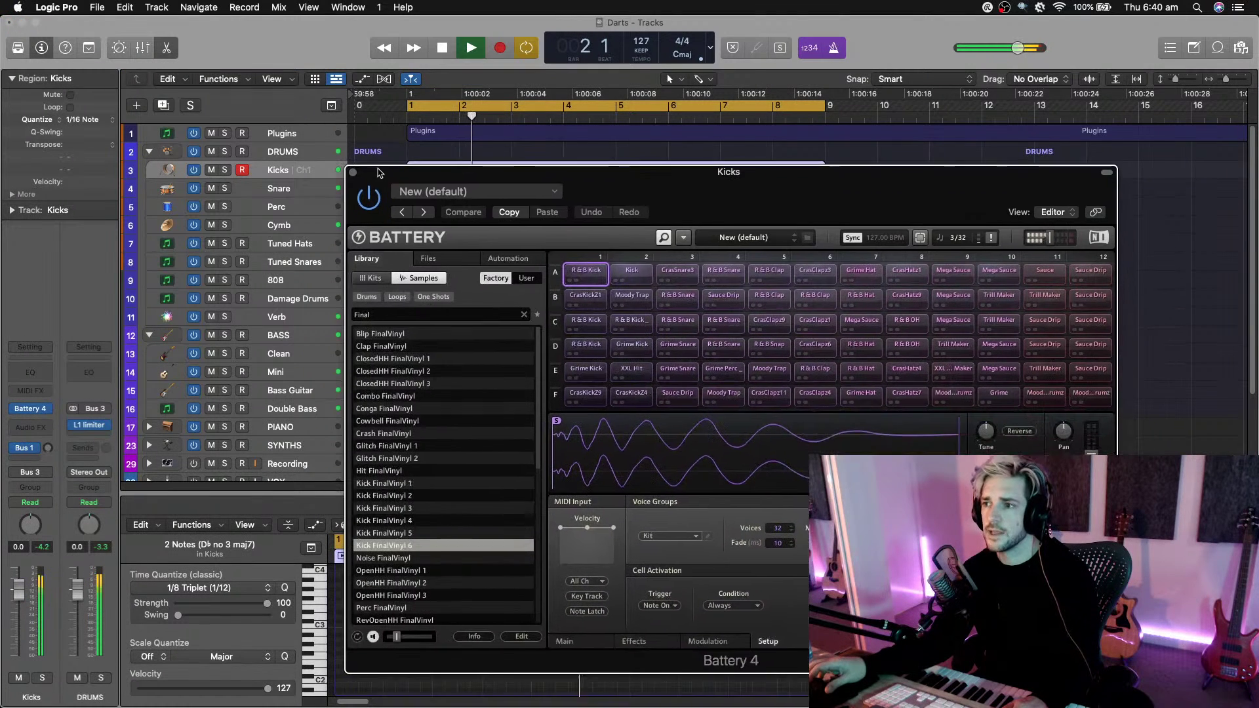
{"action": "left_click", "coordinate": [907, 322]}
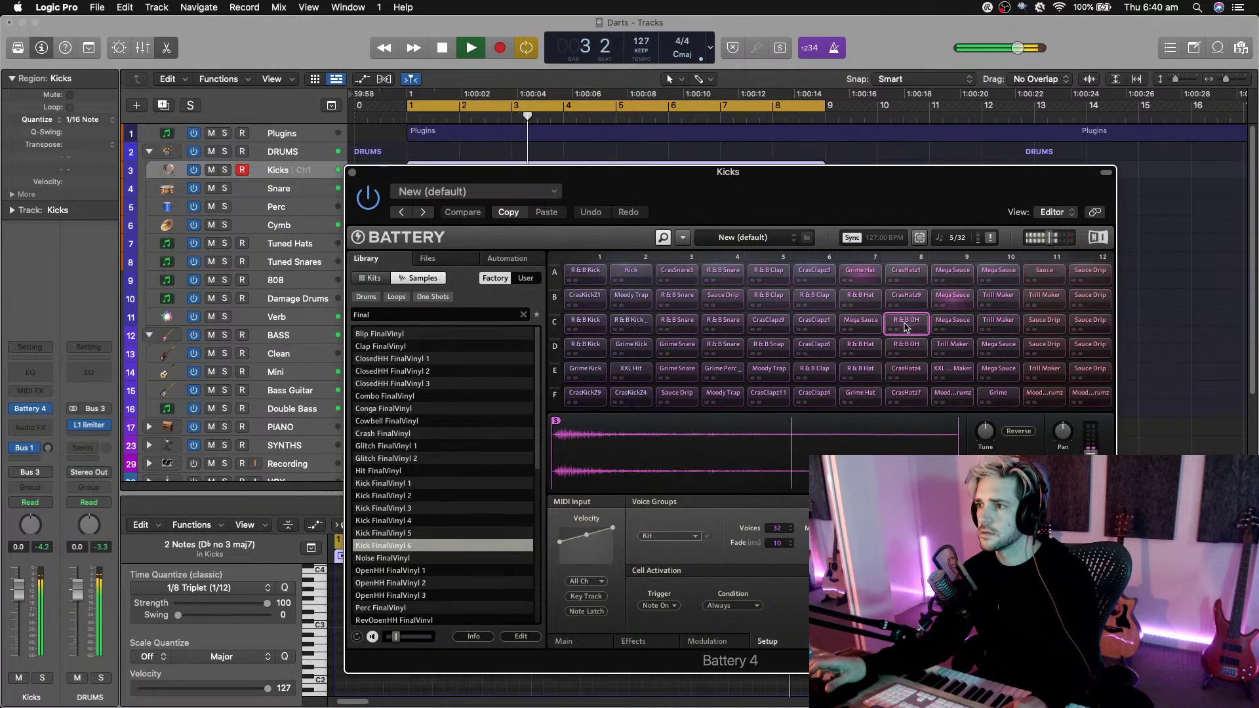
{"action": "left_click_drag", "start_coordinate": [1065, 441], "coordinate": [1065, 433]}
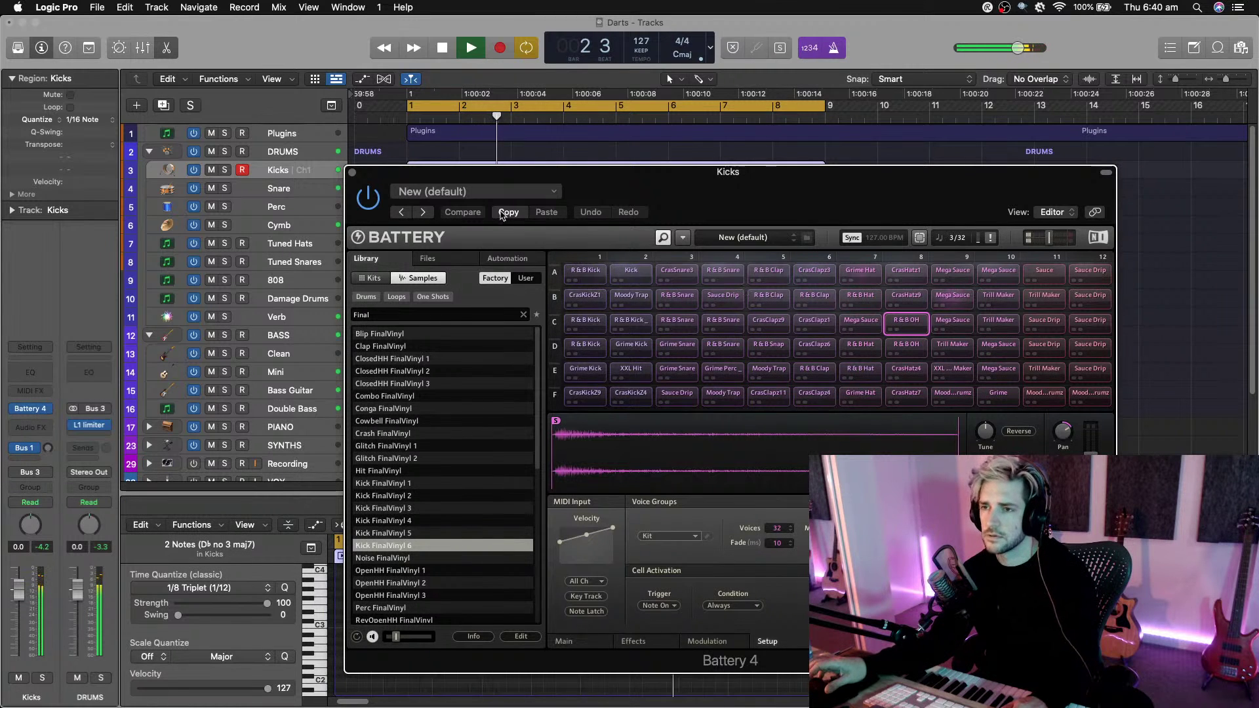
{"action": "left_click", "coordinate": [352, 173]}
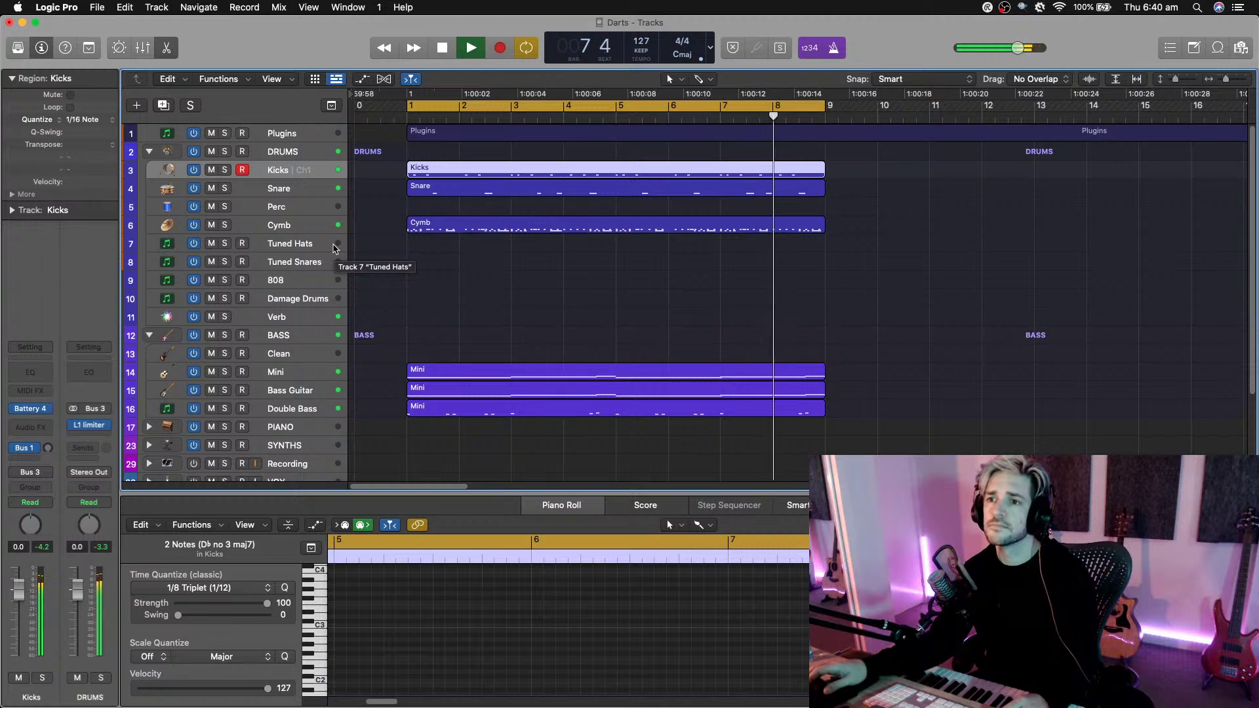
Record an eight-bar, two-pitch snare pattern onto the Tuned Snares track over the looping groove.
{"action": "left_click", "coordinate": [310, 221]}
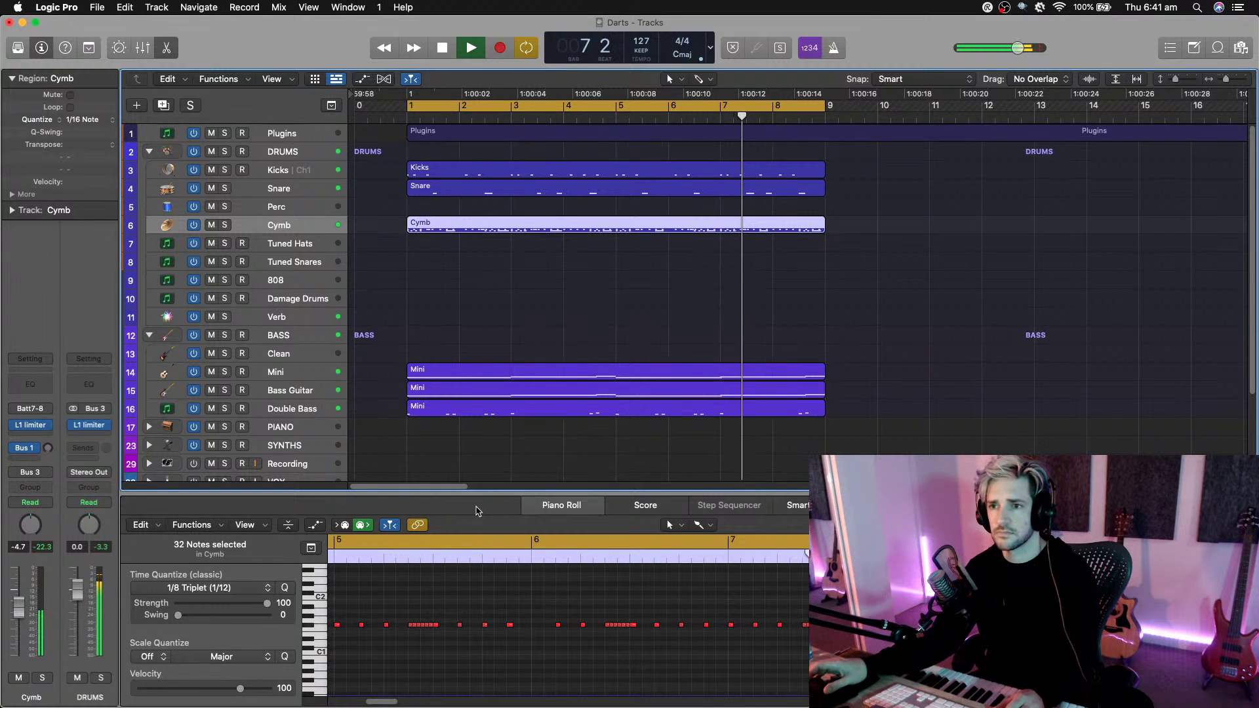
{"action": "left_click", "coordinate": [298, 261]}
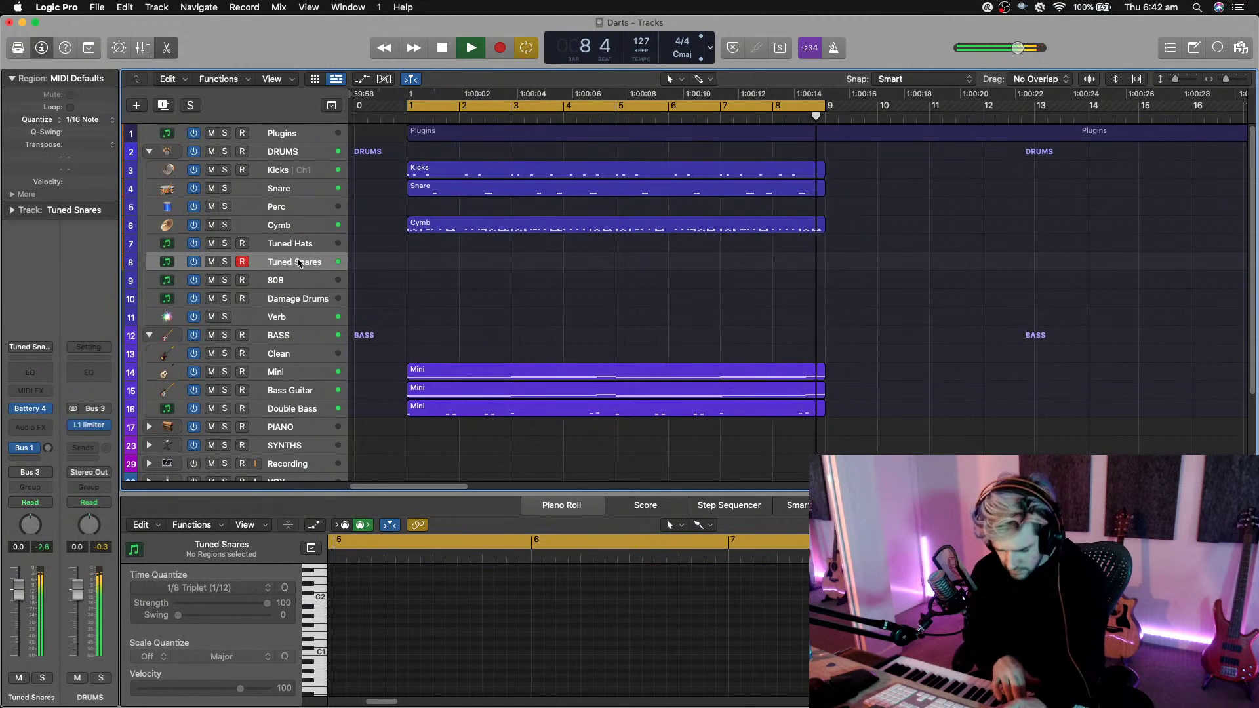
{"action": "key", "text": "r"}
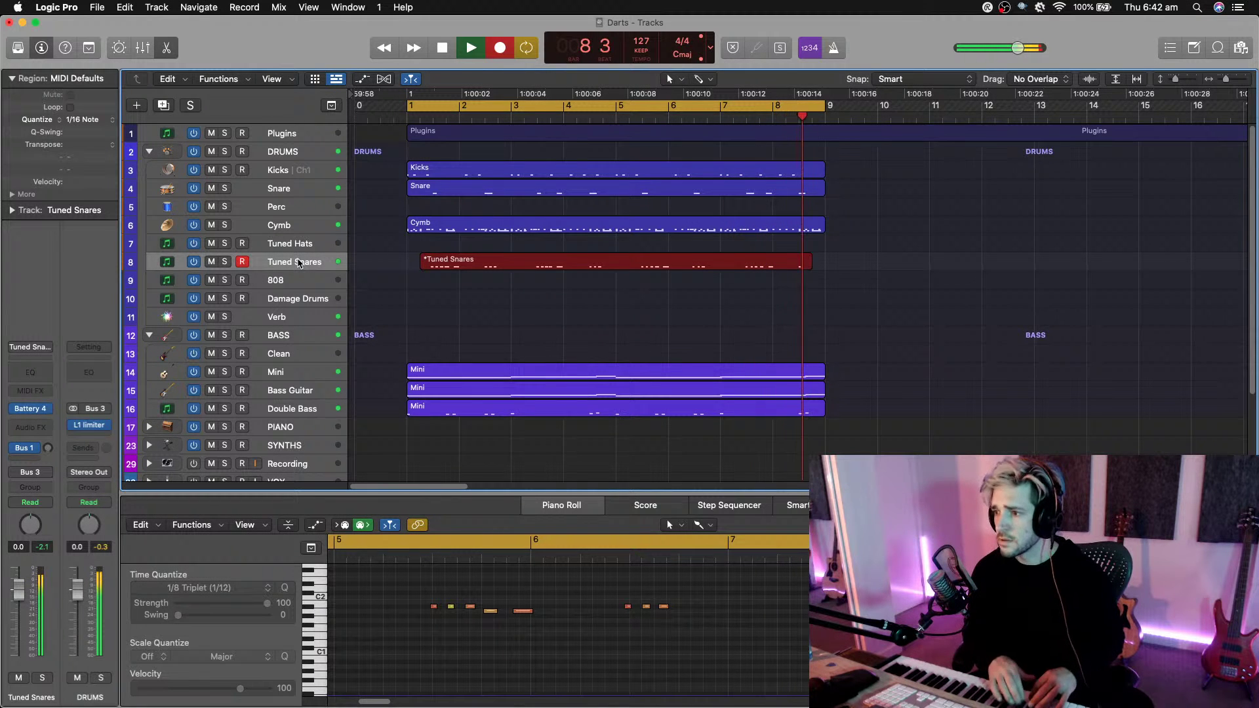
{"action": "key", "text": "space"}
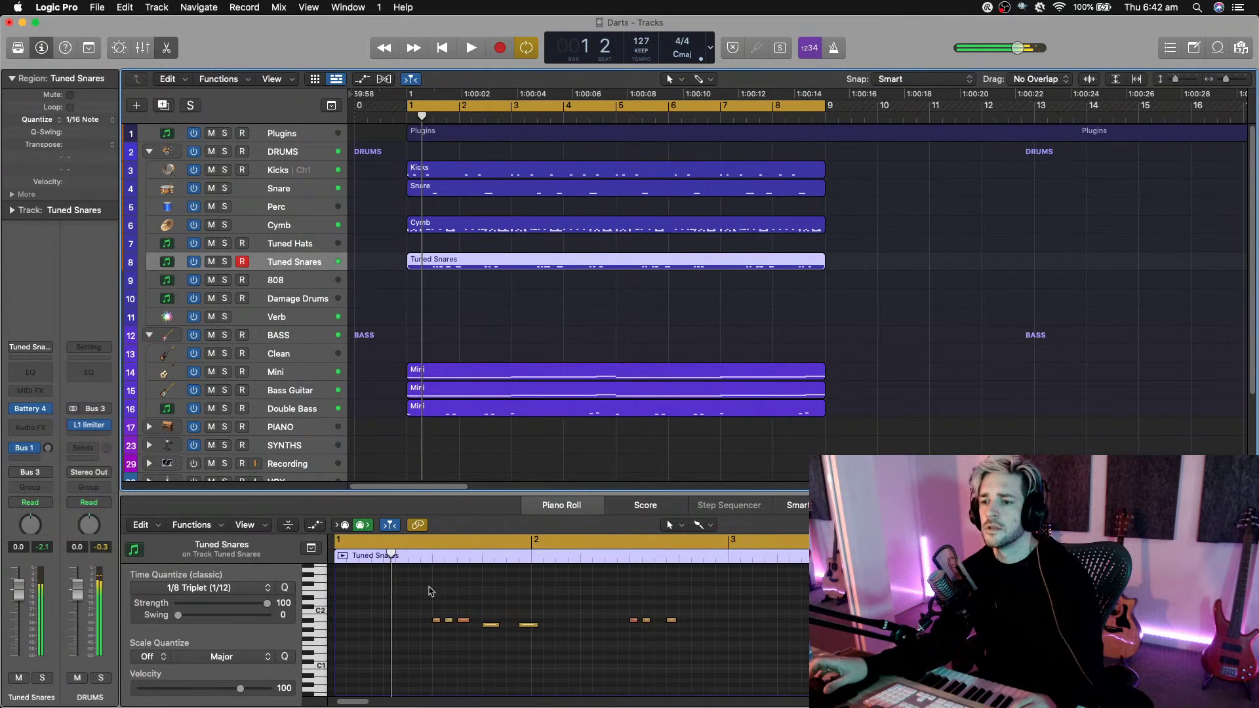
Quantize all notes of the higher pitch in the Tuned Snares region to 1/8 Triplet (1/12).
{"action": "left_click", "coordinate": [306, 625]}
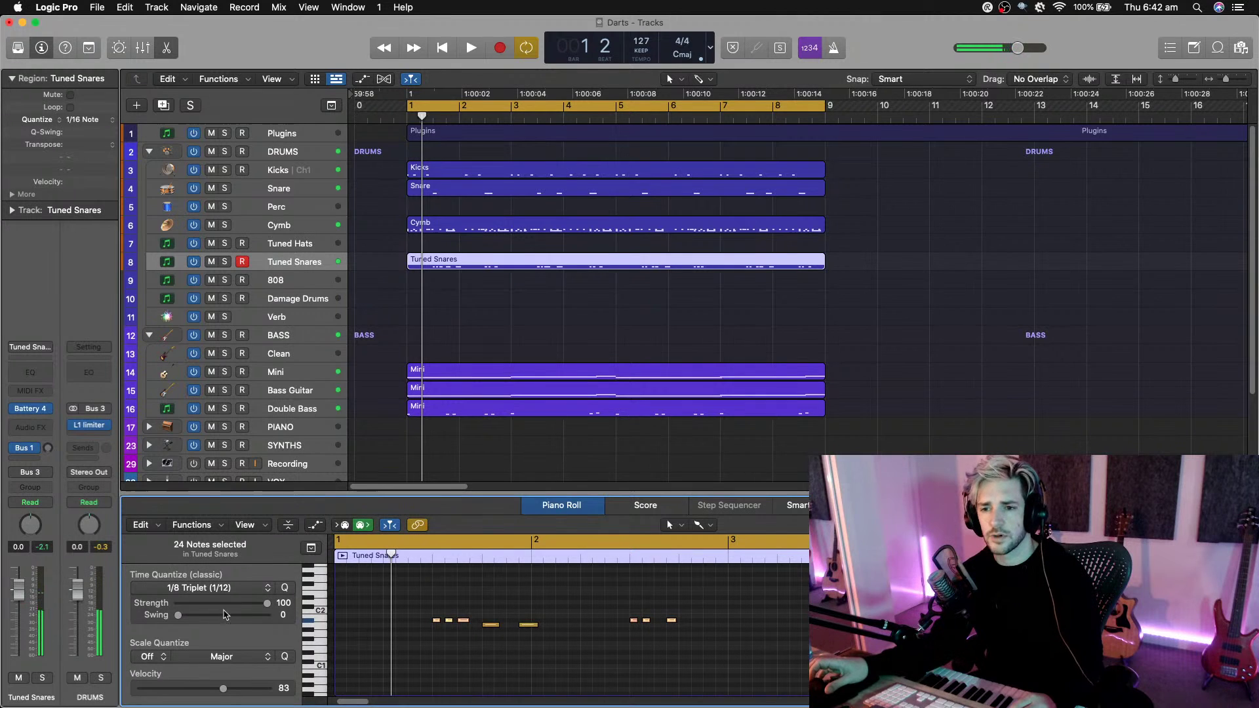
{"action": "left_click", "coordinate": [207, 589]}
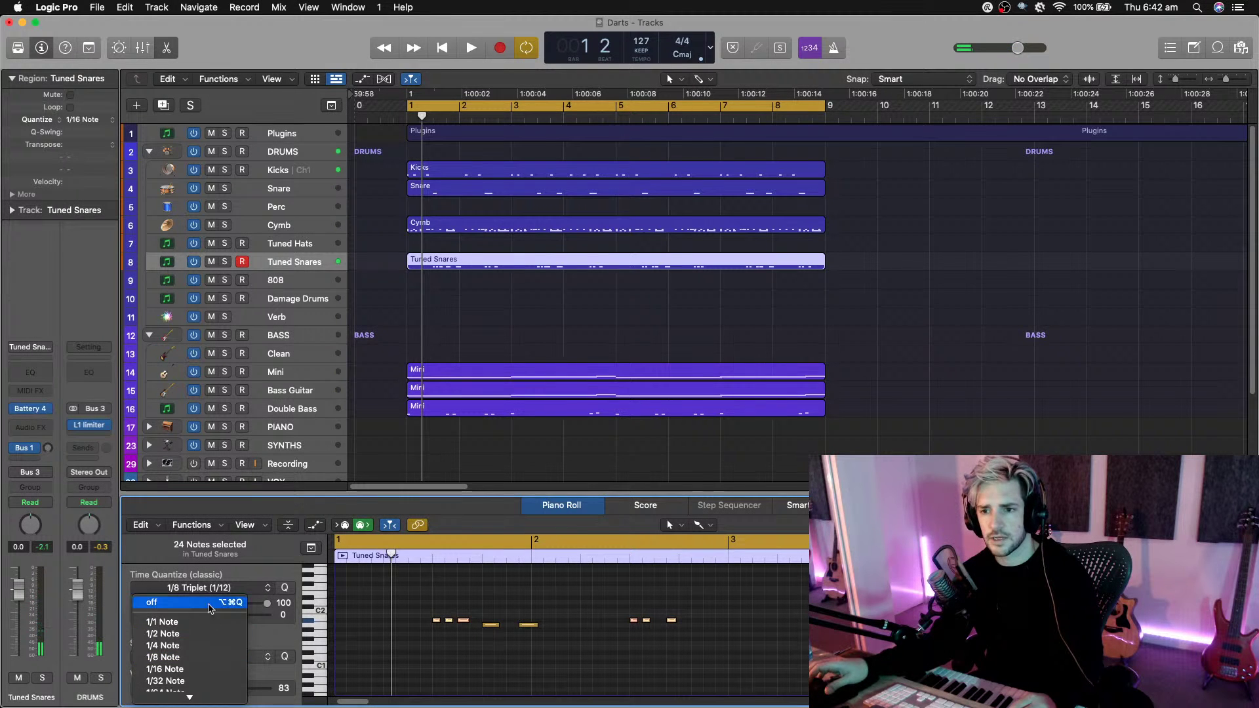
{"action": "left_click", "coordinate": [214, 591]}
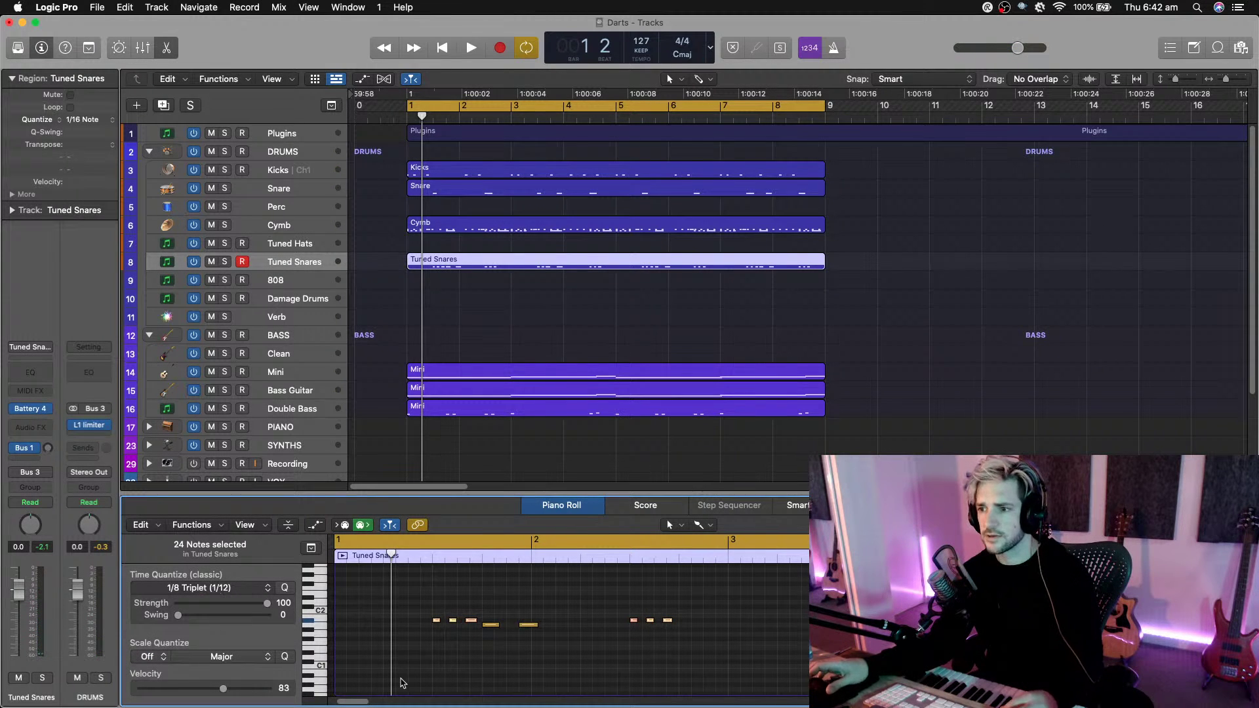
Play back the groove, lower the Tuned Snares track volume to -11.6 dB, and replay from bar 1.
{"action": "key", "text": "space"}
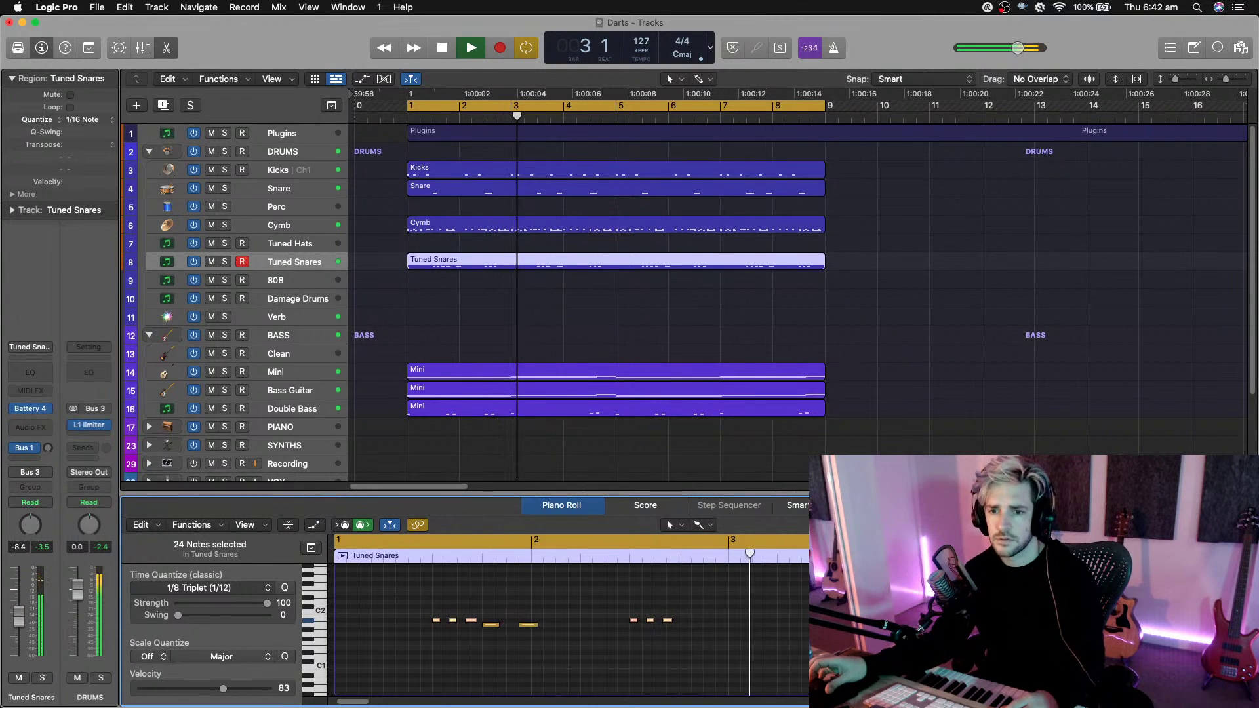
{"action": "key", "text": "space"}
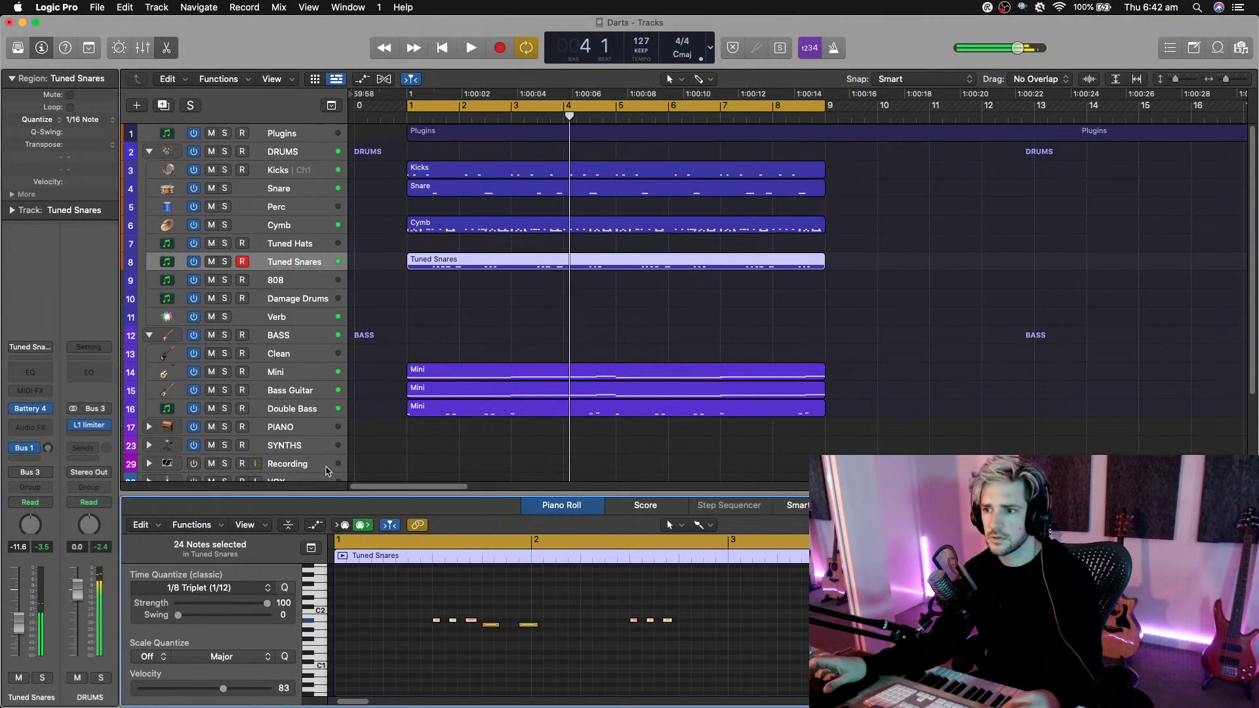
{"action": "key", "text": "Return"}
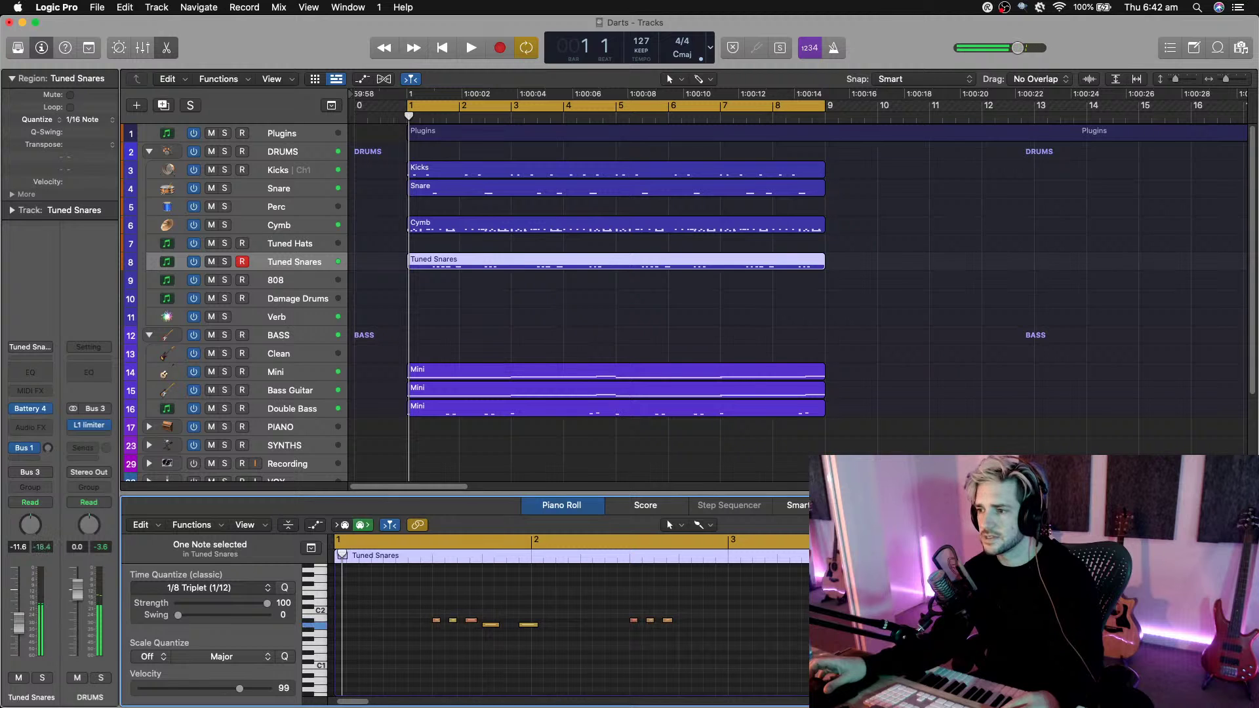
{"action": "key", "text": "space"}
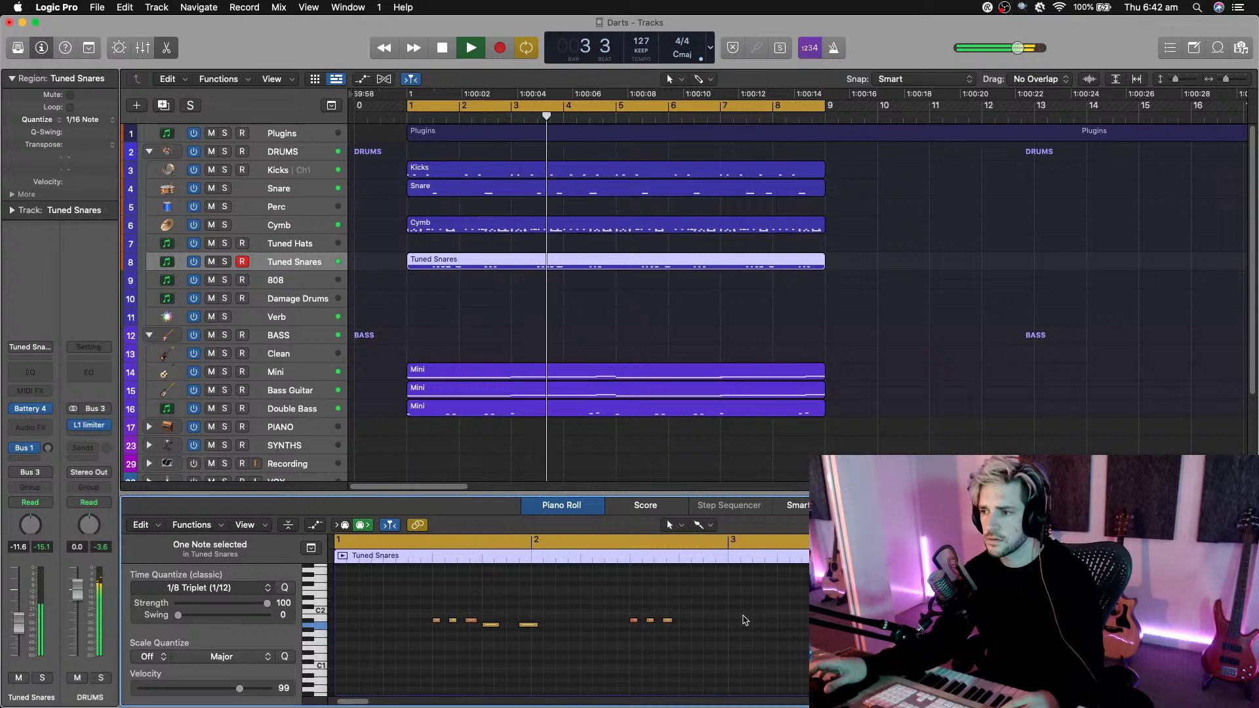
Move the second A1 note in bar 1 of Tuned Snares earlier to position 1 4 3 1 and replay the loop.
{"action": "key", "text": "space"}
{"action": "left_click_drag", "start_coordinate": [526, 629], "coordinate": [511, 628]}
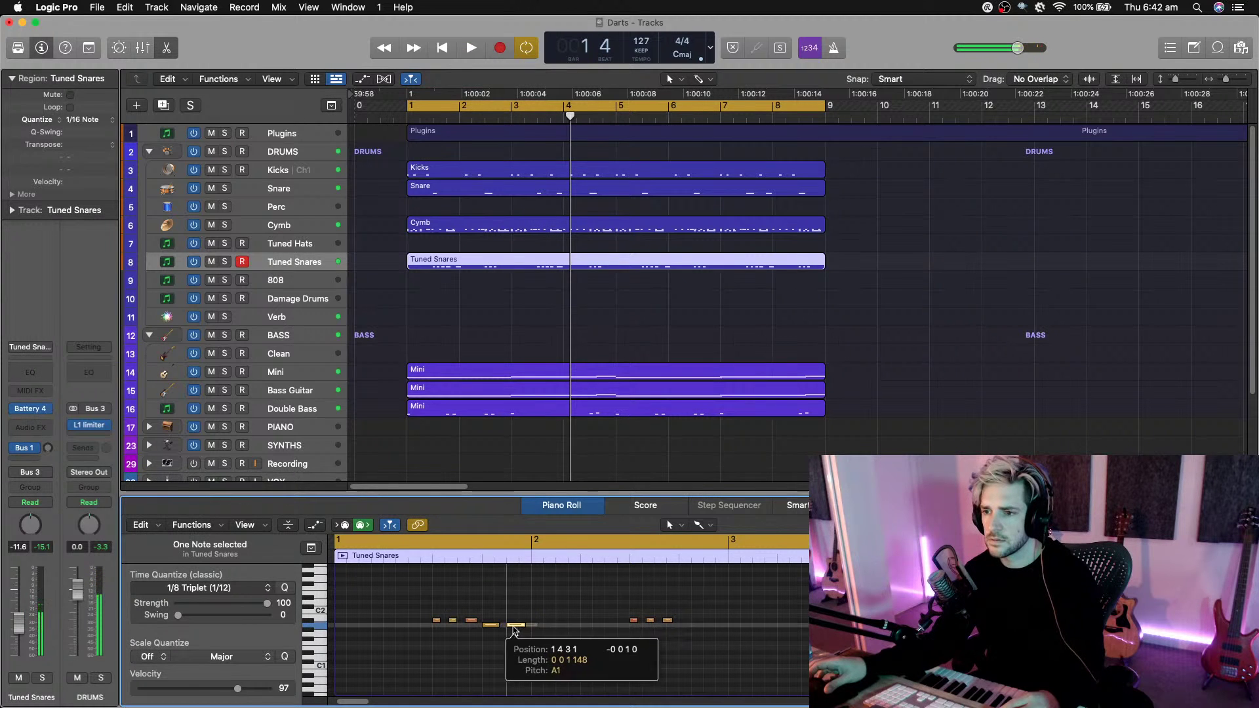
{"action": "key", "text": "Return"}
{"action": "key", "text": "space"}
{"action": "key", "text": "super+Left"}
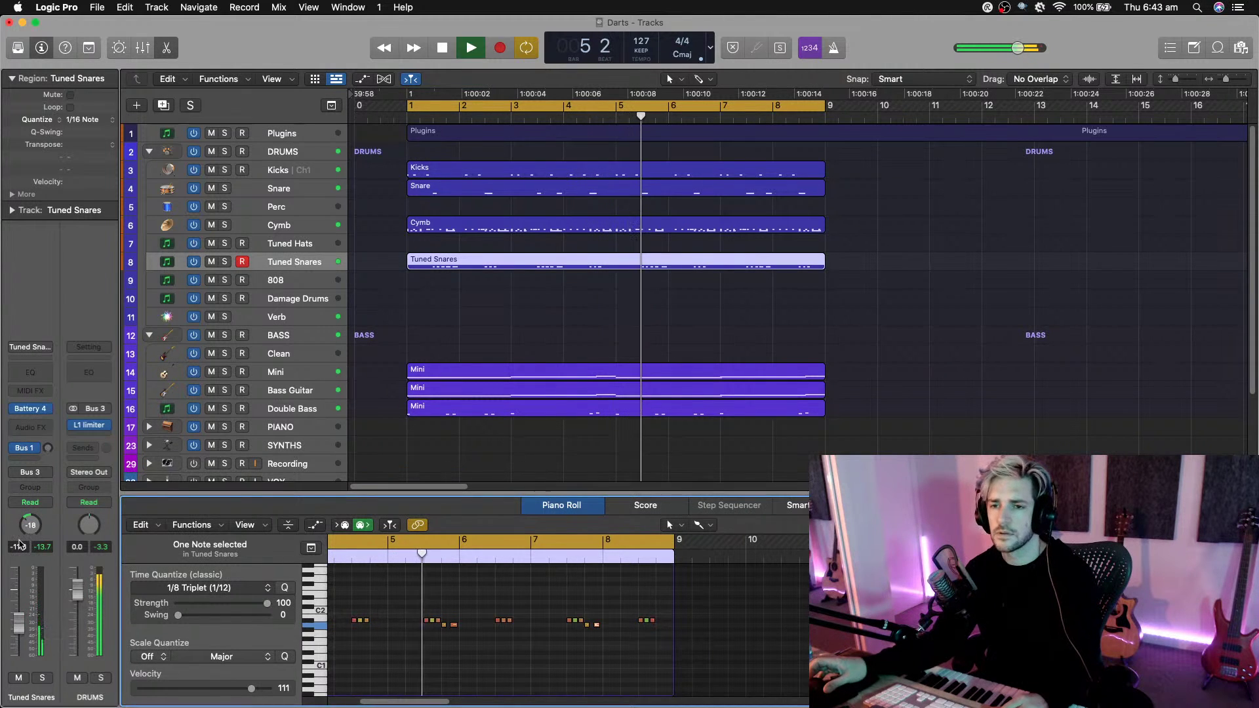
Pan the Tuned Snares track to +16 and open the Main page of its Battery 4 instrument.
{"action": "left_click_drag", "start_coordinate": [31, 532], "coordinate": [29, 511]}
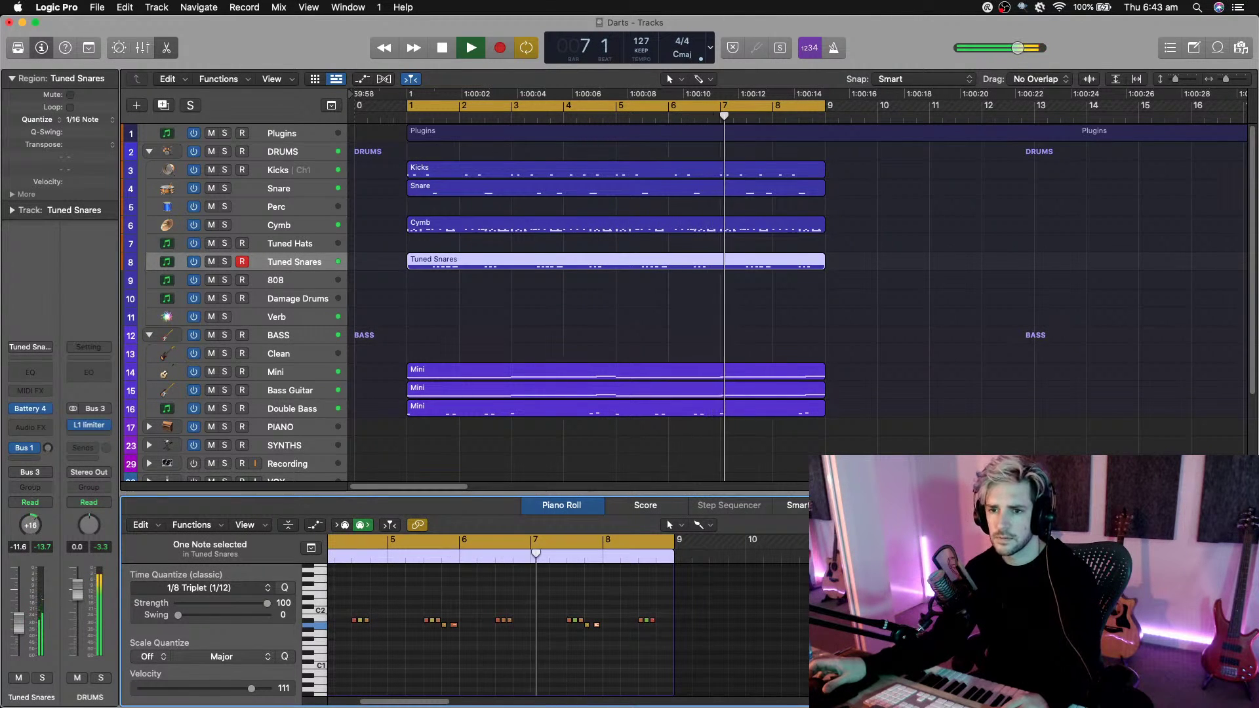
{"action": "left_click", "coordinate": [37, 427]}
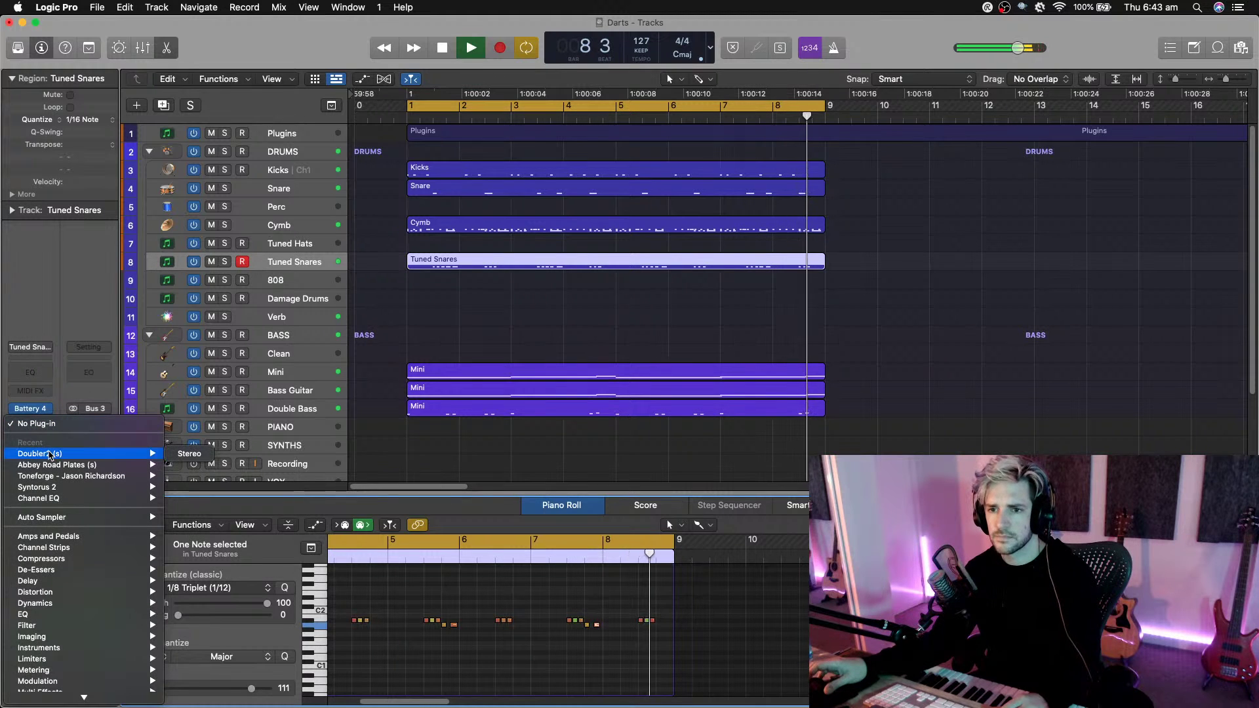
{"action": "left_click", "coordinate": [36, 405]}
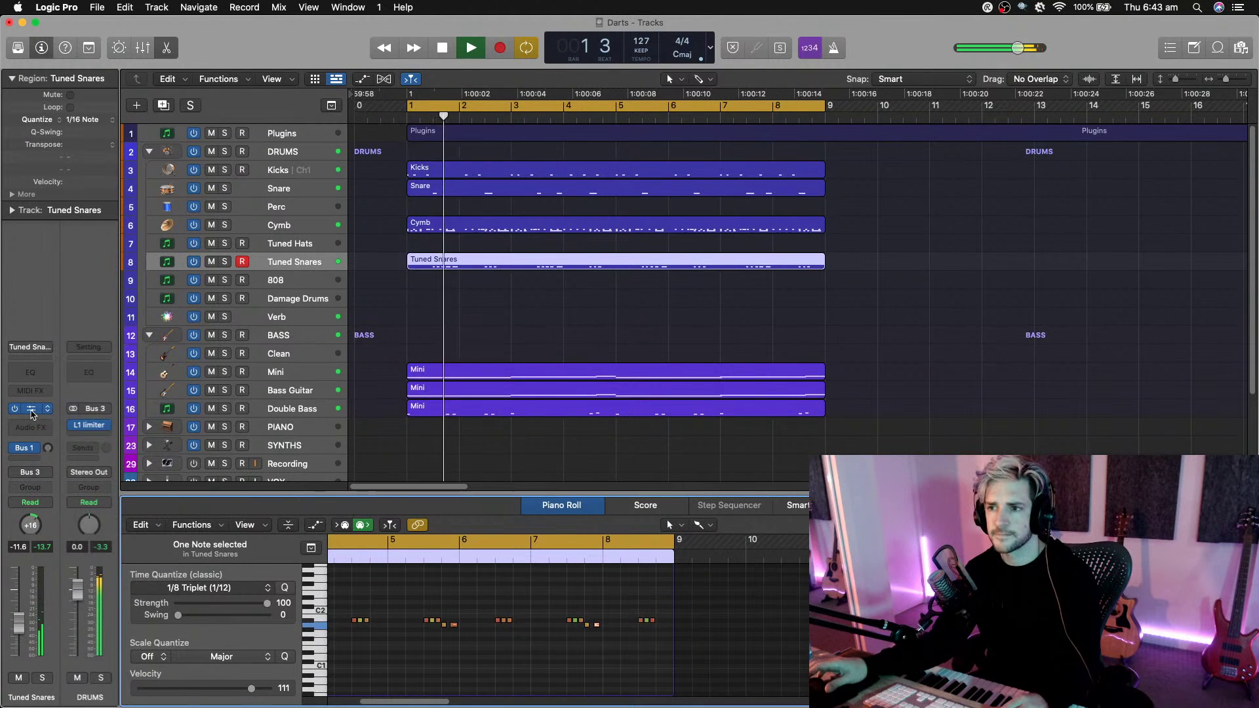
{"action": "left_click", "coordinate": [30, 408]}
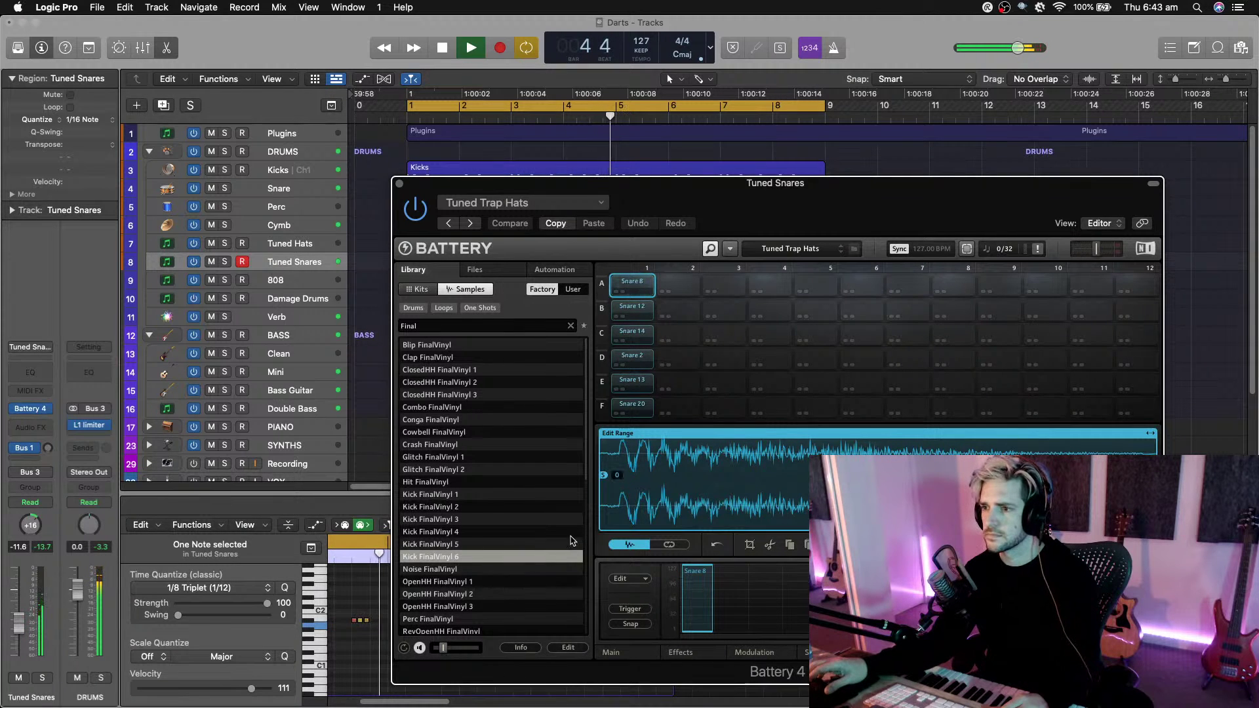
{"action": "left_click", "coordinate": [647, 655]}
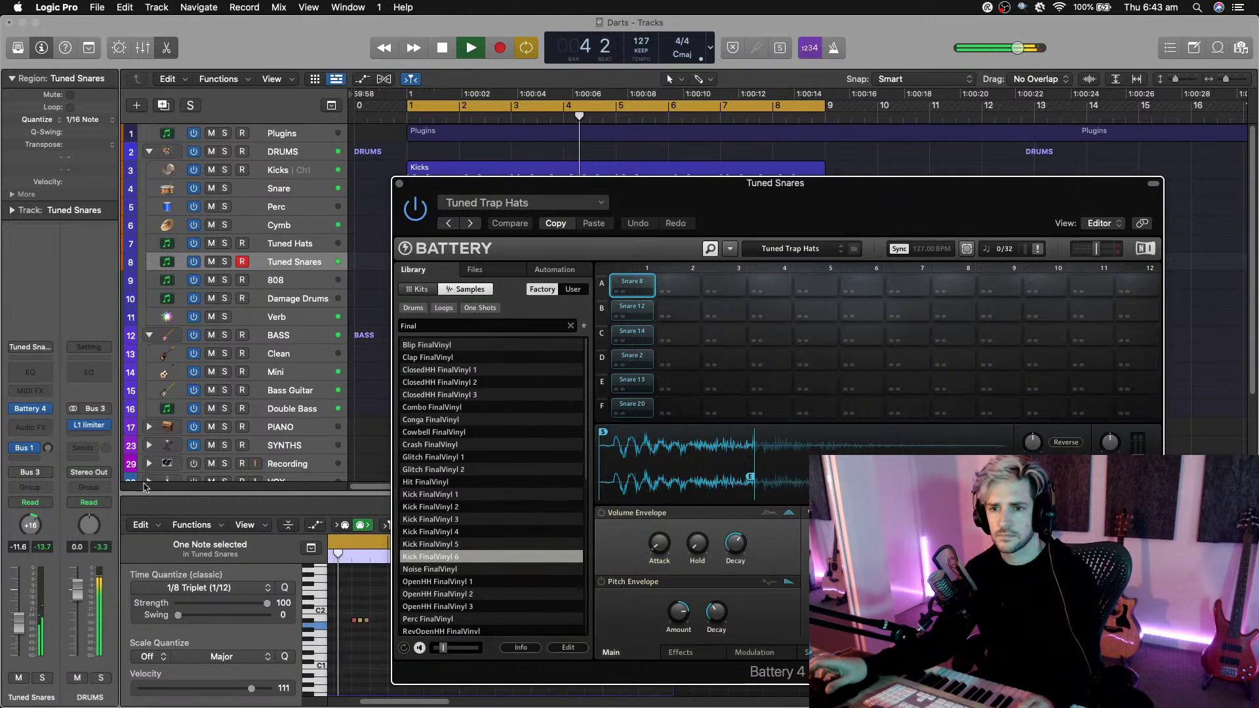
Insert a OneKnob Filter on the Tuned Snares track, set it to 6.2, and close the plug-in windows.
{"action": "left_click", "coordinate": [35, 429]}
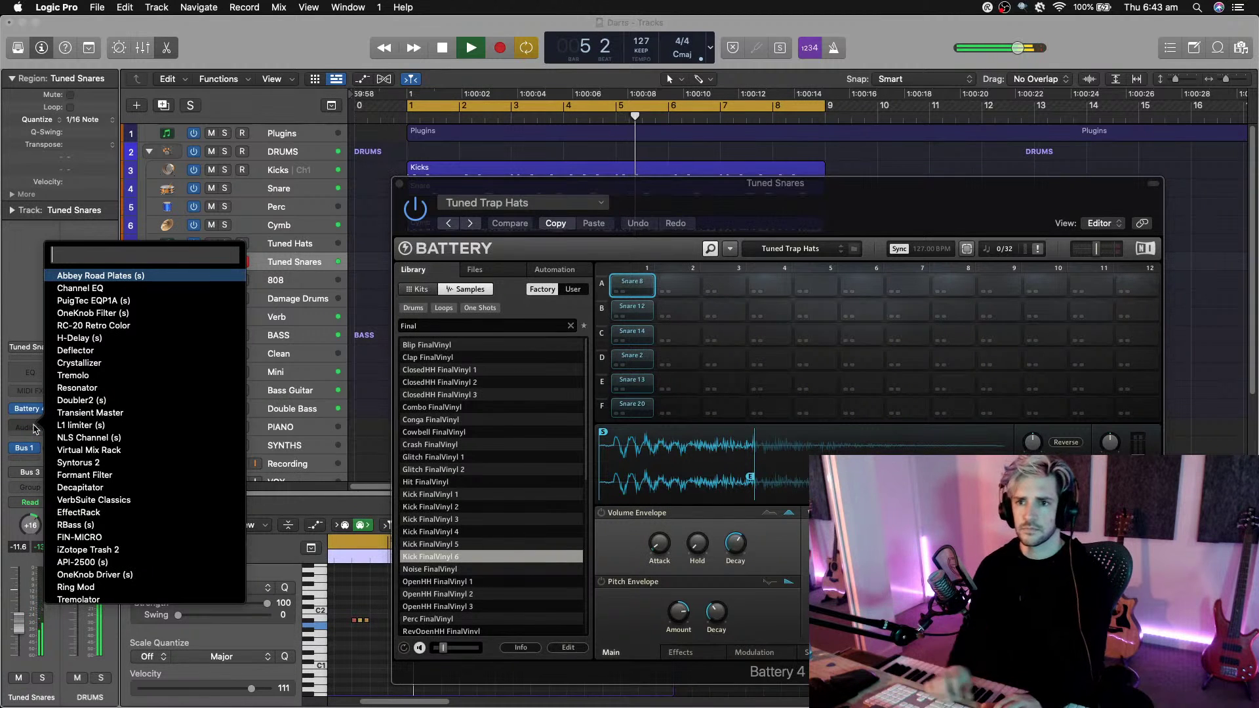
{"action": "type", "text": "fi"}
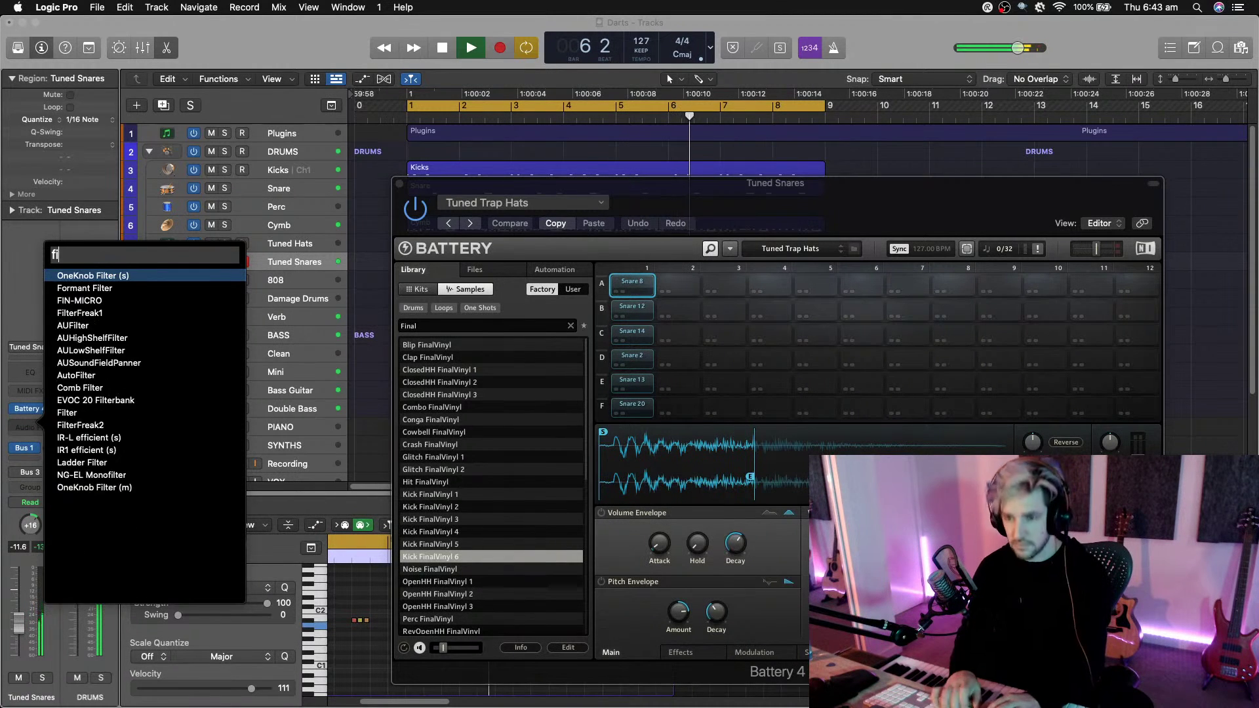
{"action": "key", "text": "BackSpace"}
{"action": "key", "text": "BackSpace"}
{"action": "key", "text": "Escape"}
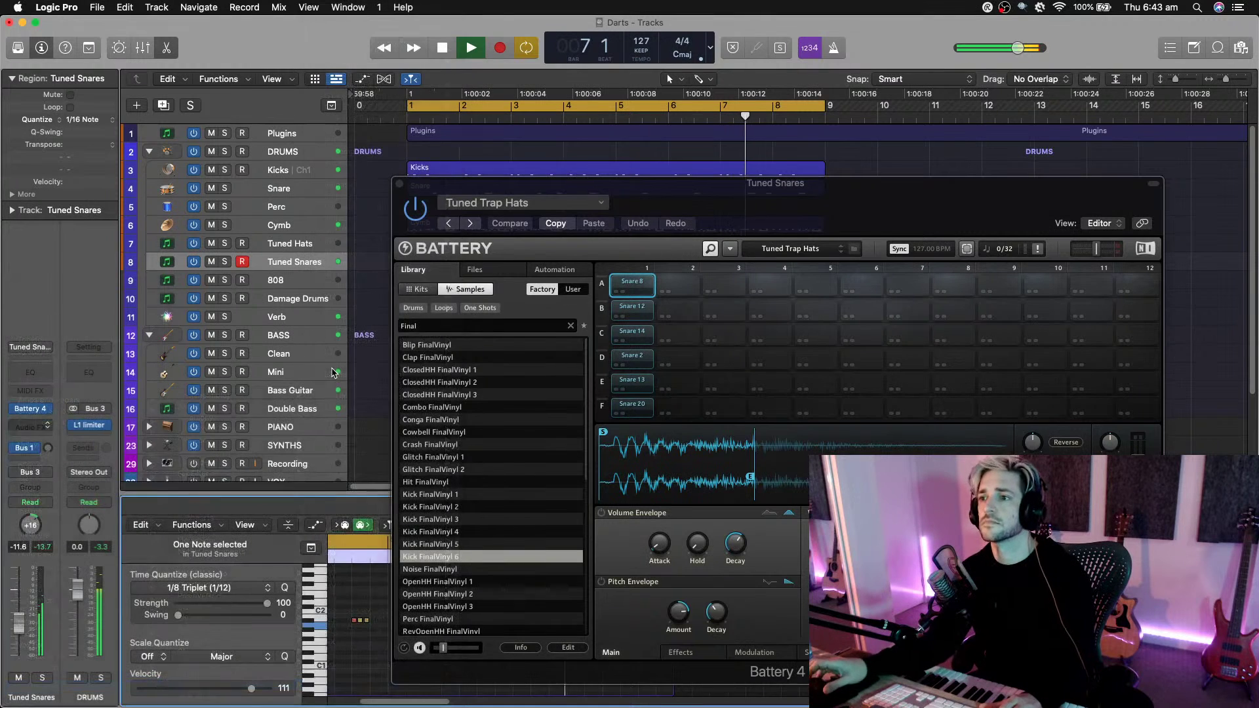
{"action": "left_click_drag", "start_coordinate": [502, 364], "coordinate": [502, 400]}
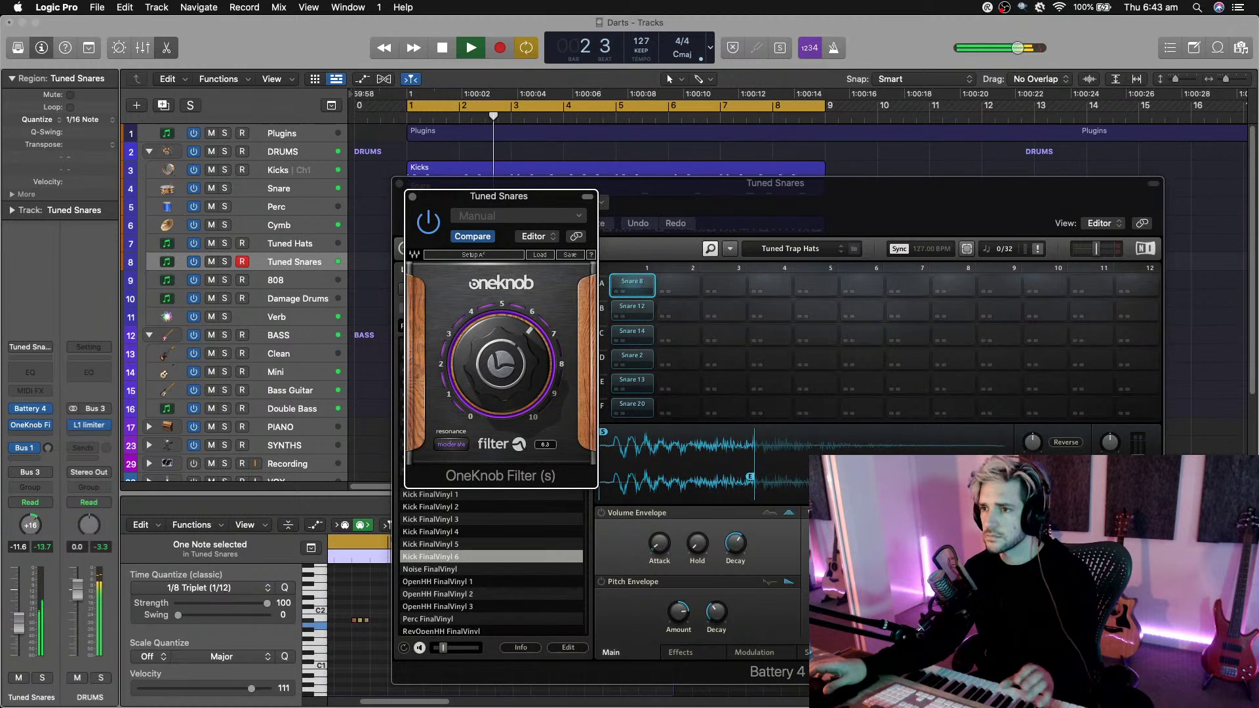
{"action": "left_click", "coordinate": [409, 195]}
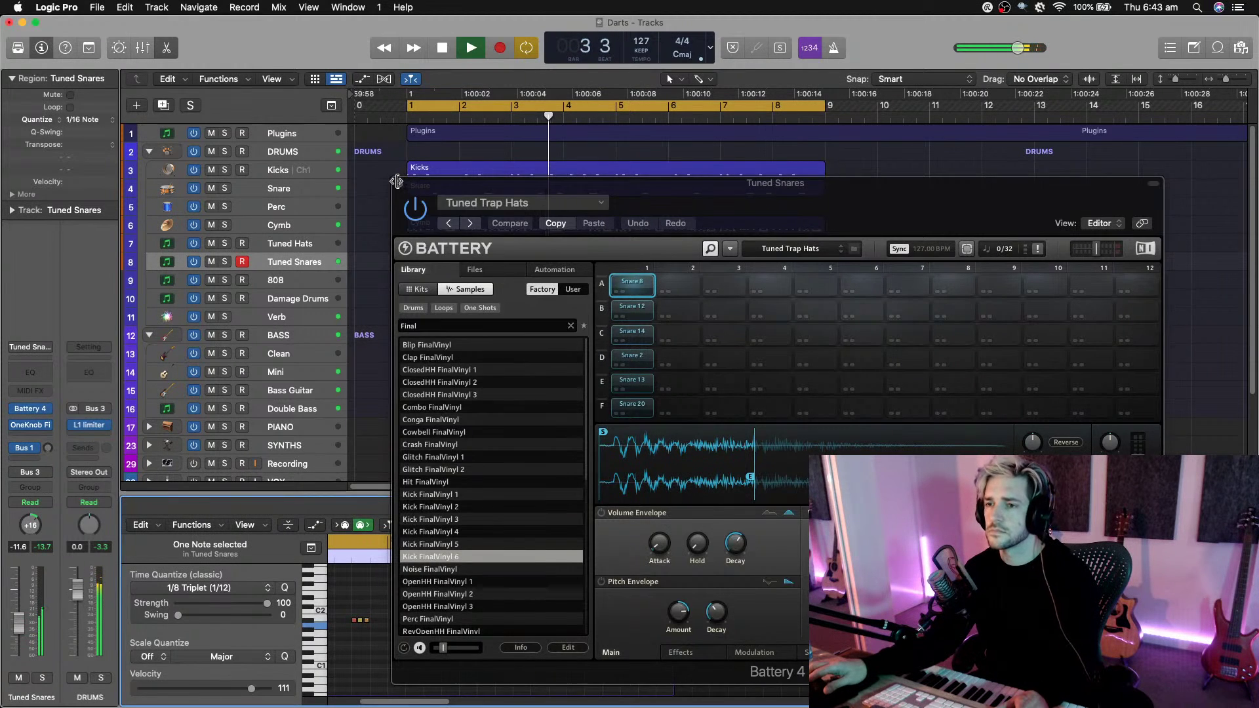
{"action": "left_click", "coordinate": [399, 183]}
Raise the Tuned Snares track's Bus 1 reverb send during playback, then stop the loop.
{"action": "left_click", "coordinate": [47, 448]}
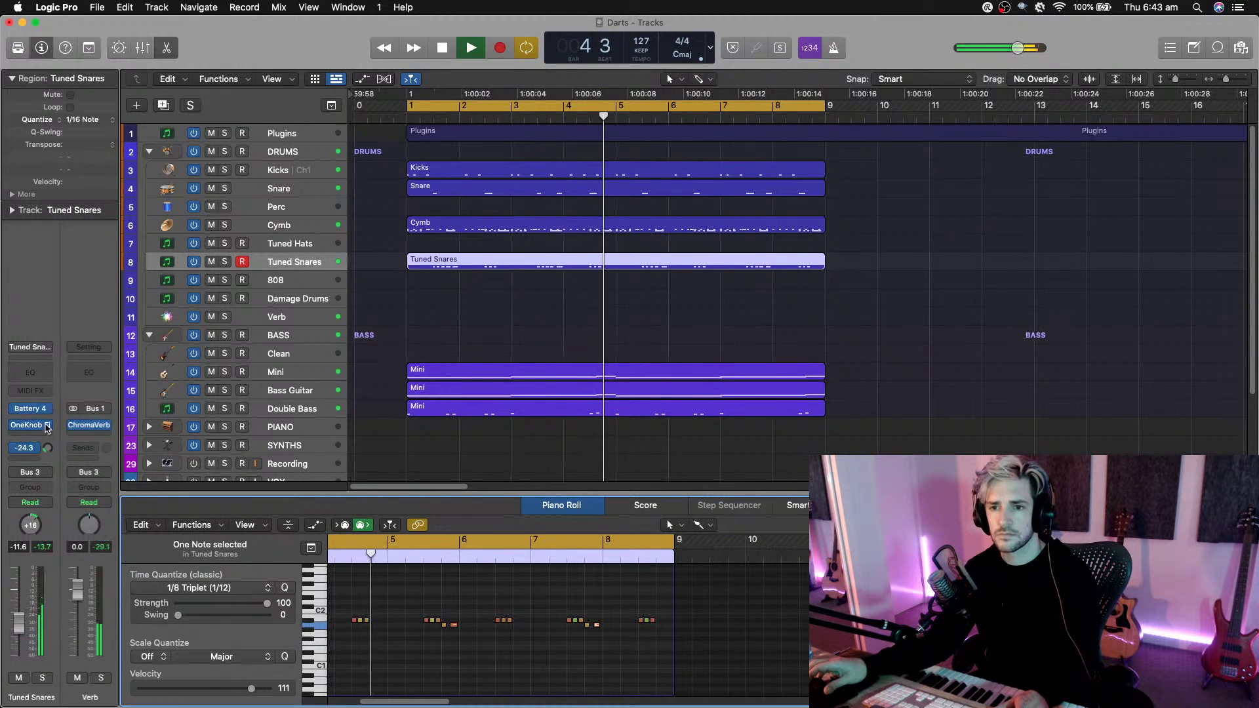
{"action": "left_click_drag", "start_coordinate": [46, 420], "coordinate": [44, 415]}
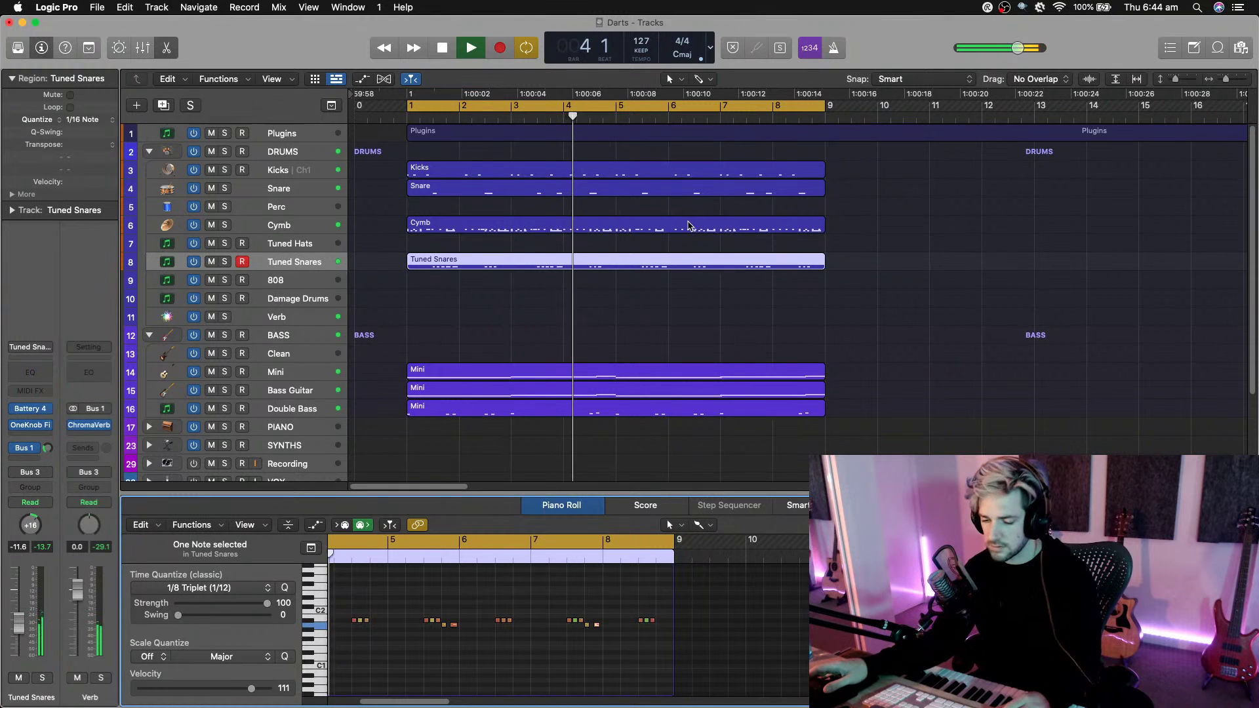
{"action": "key", "text": "space"}
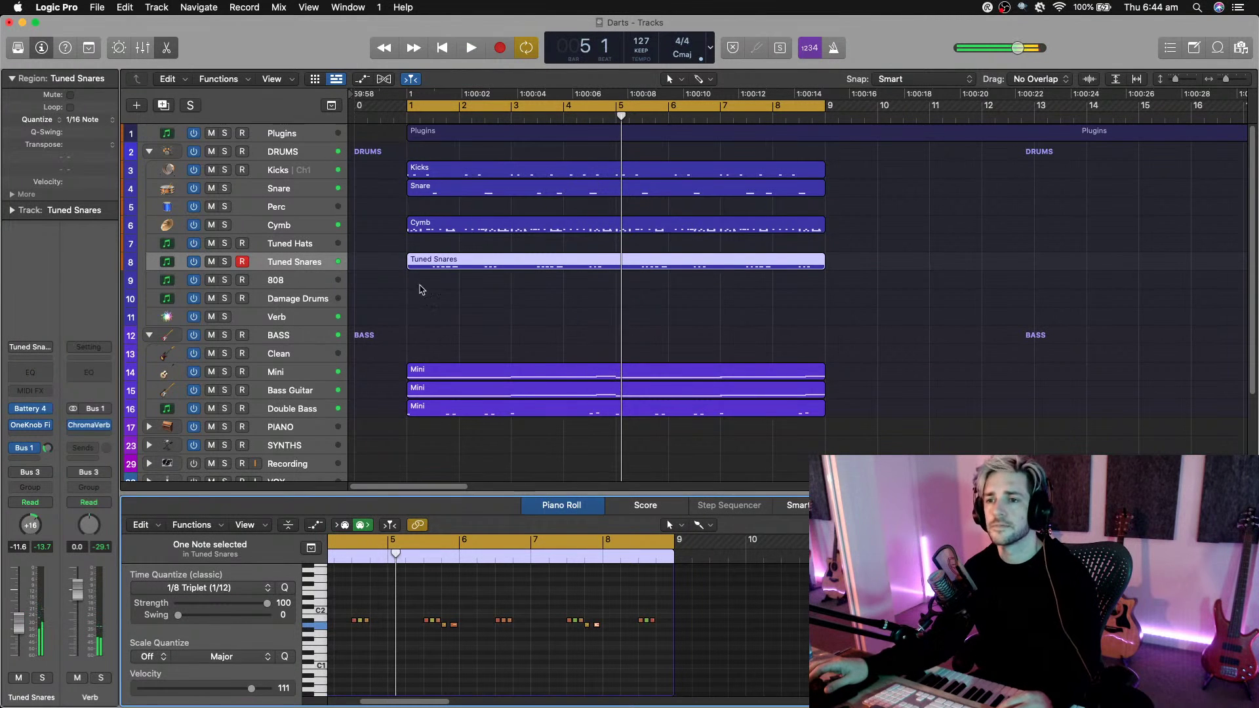
Expand the PIANO track stack and select its Electric Piano track for playing.
{"action": "scroll", "coordinate": [267, 392], "scroll_direction": "down", "scroll_amount": 5}
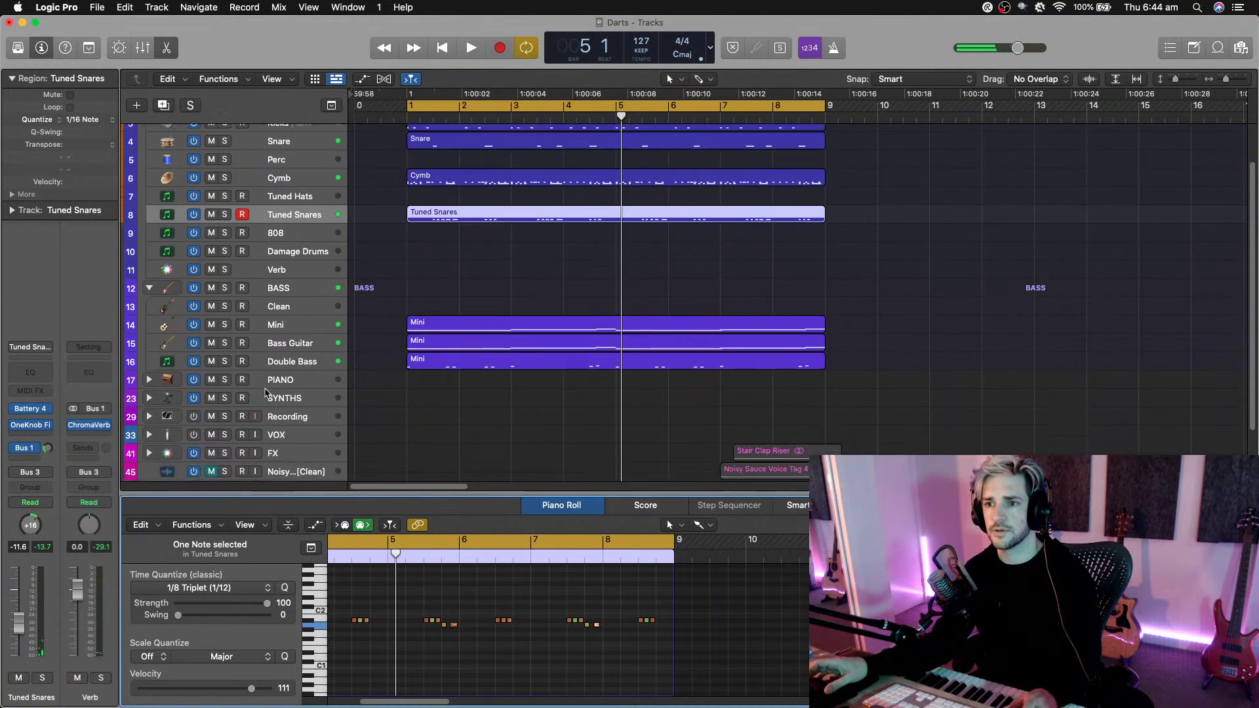
{"action": "scroll", "coordinate": [266, 392], "scroll_direction": "down", "scroll_amount": 2}
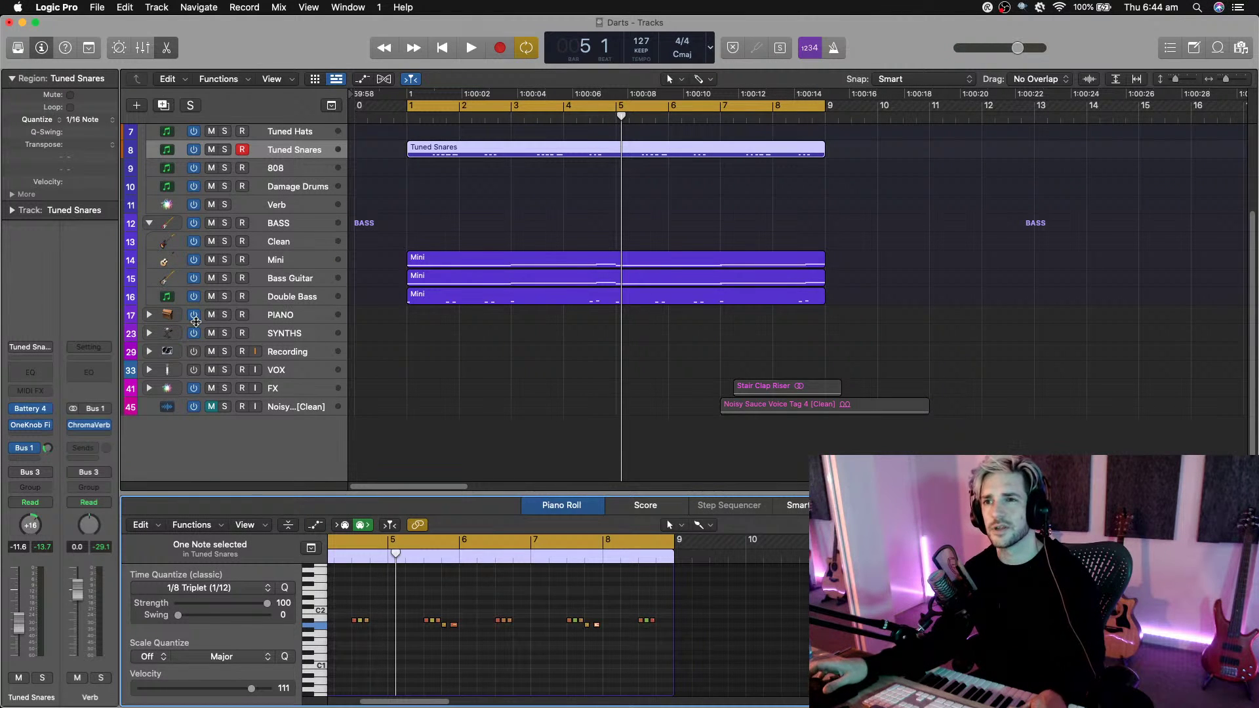
{"action": "scroll", "coordinate": [196, 321], "scroll_direction": "up", "scroll_amount": 2}
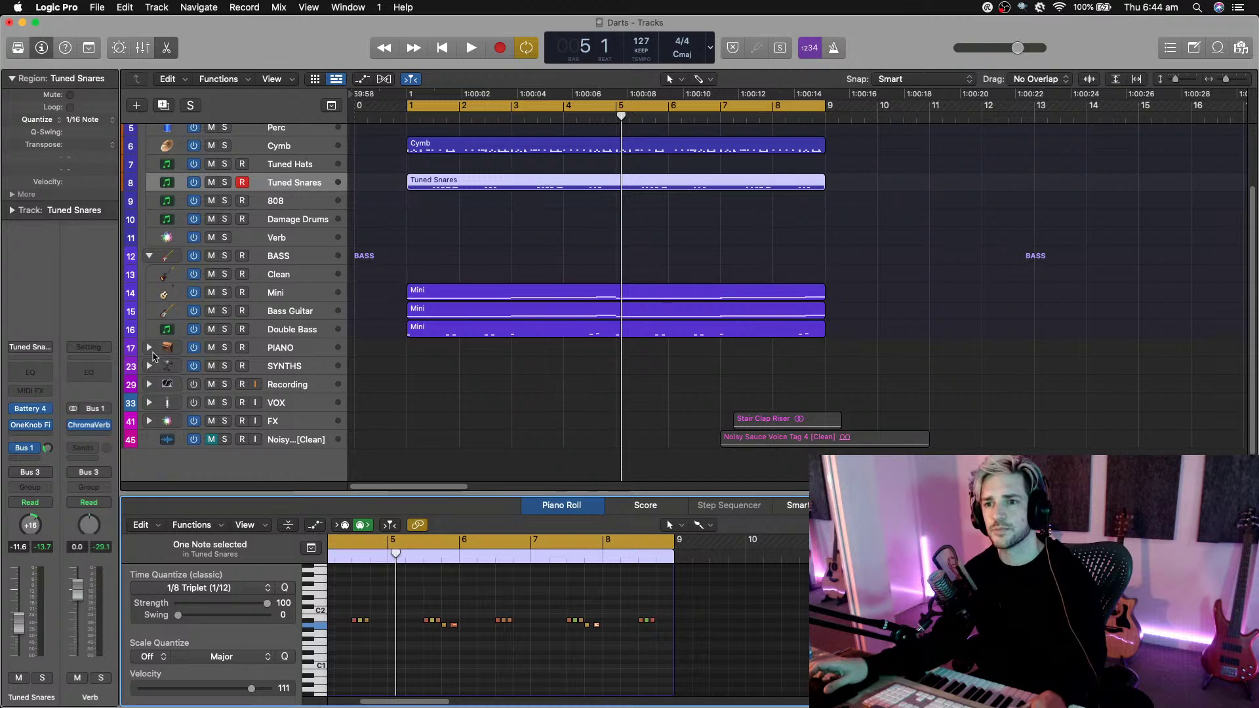
{"action": "left_click", "coordinate": [149, 348]}
{"action": "left_click", "coordinate": [299, 371]}
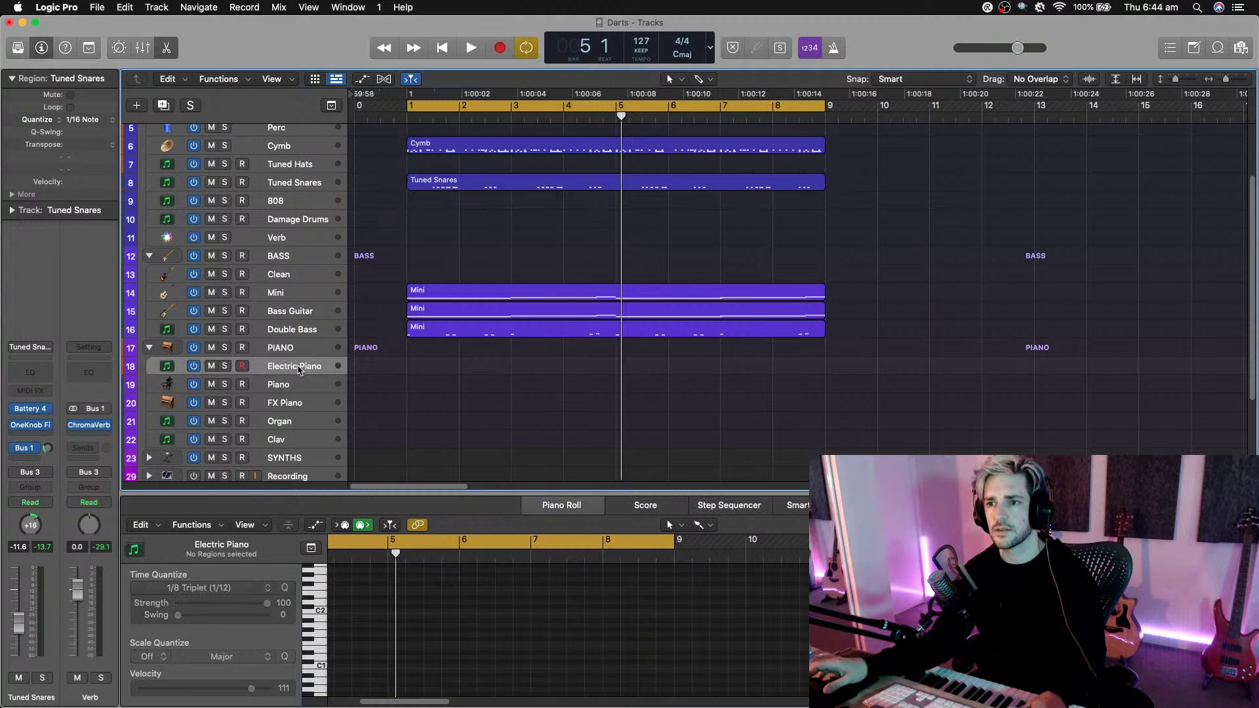
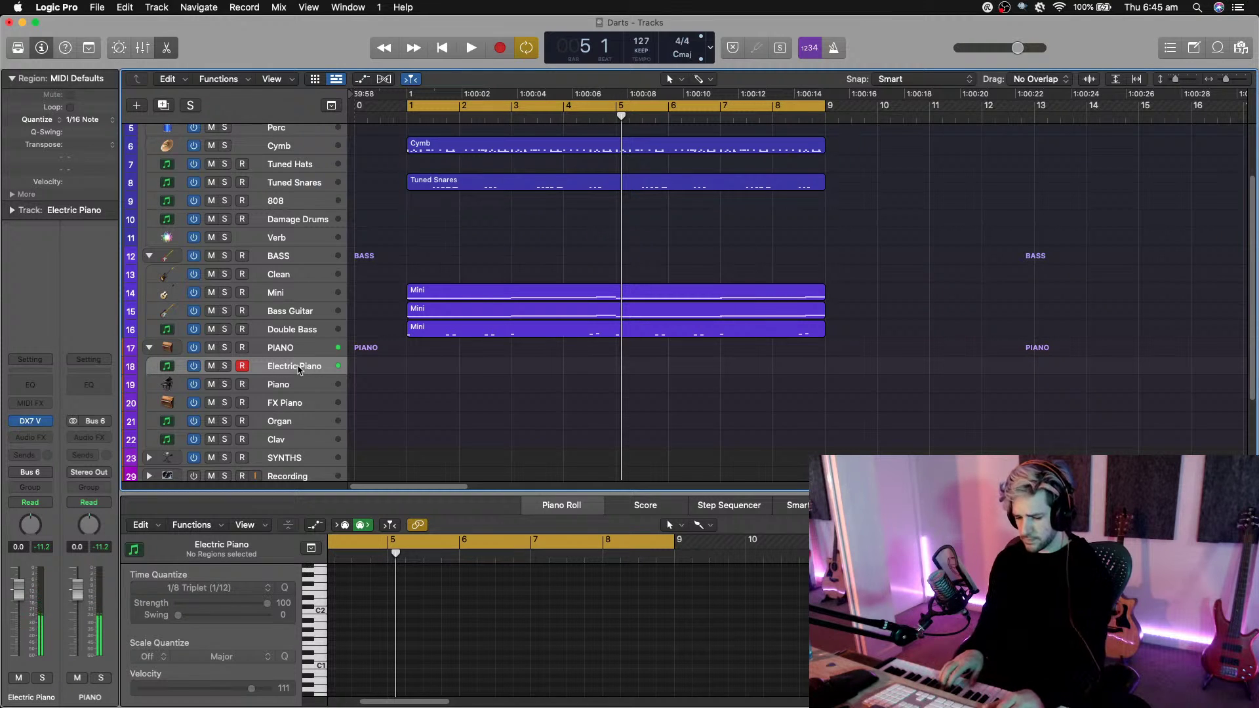
Play and stop the groove repeatedly while rehearsing chords on the Electric Piano track.
{"action": "key", "text": "space"}
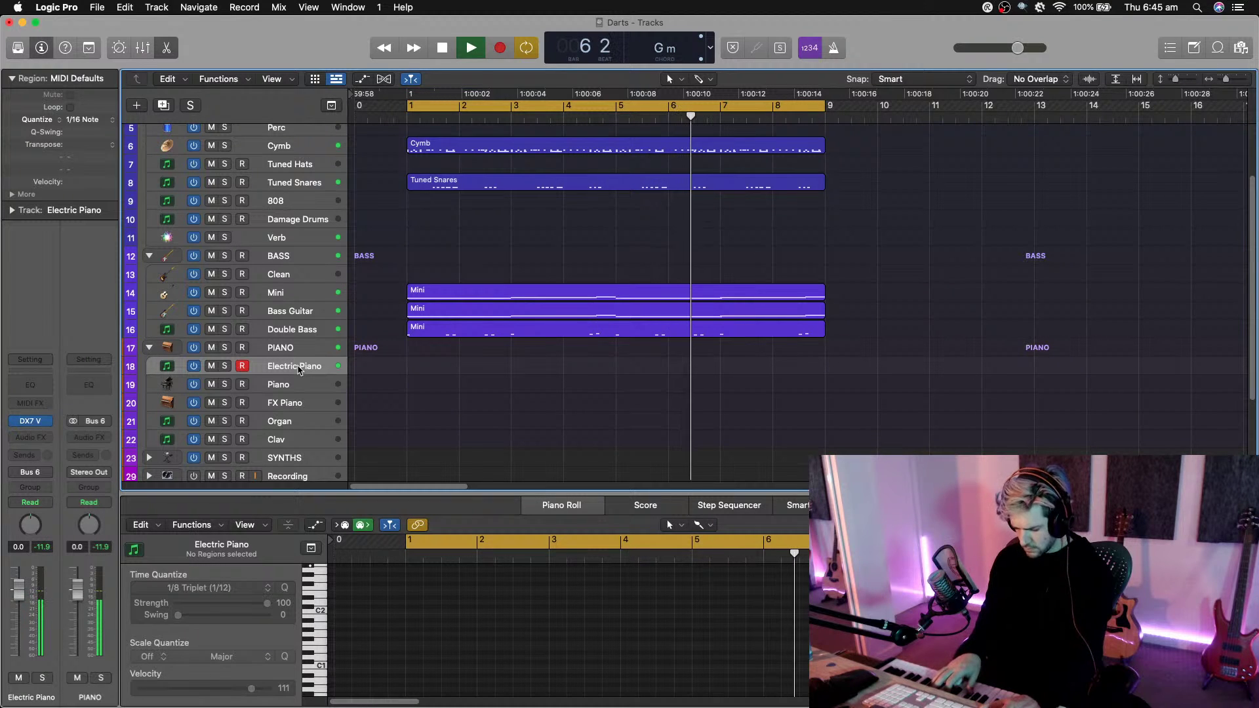
{"action": "key", "text": "space"}
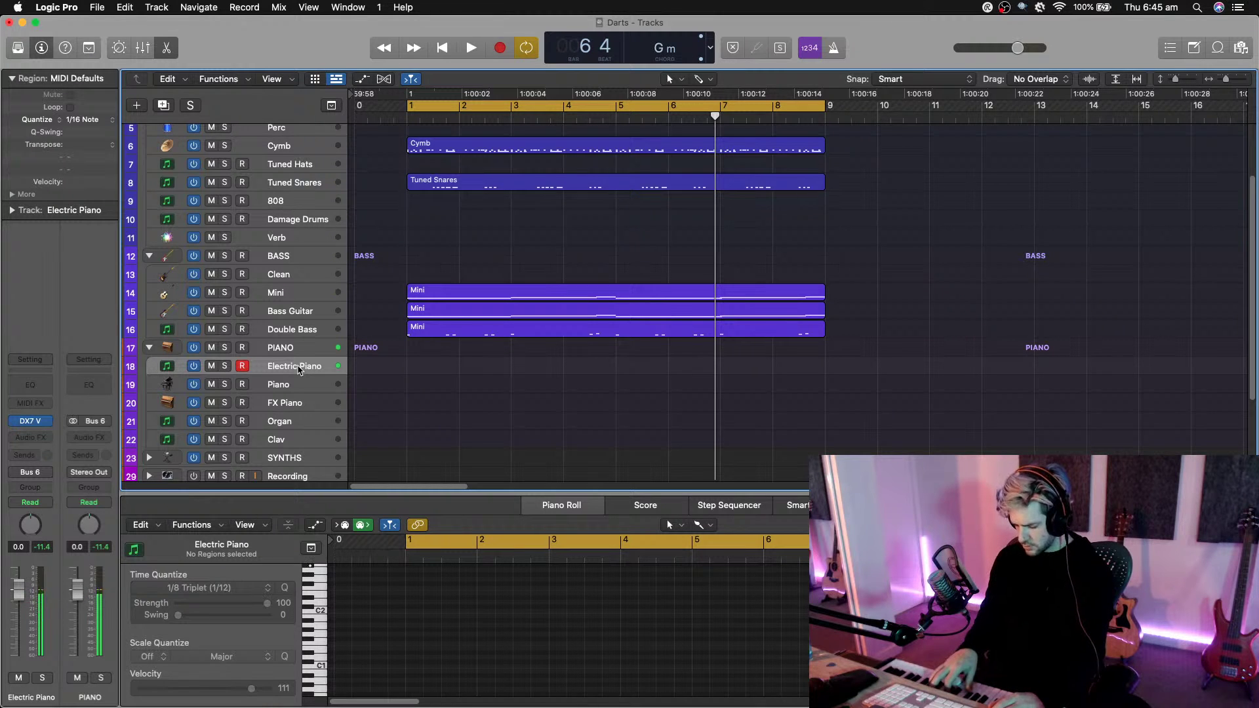
{"action": "key", "text": "space"}
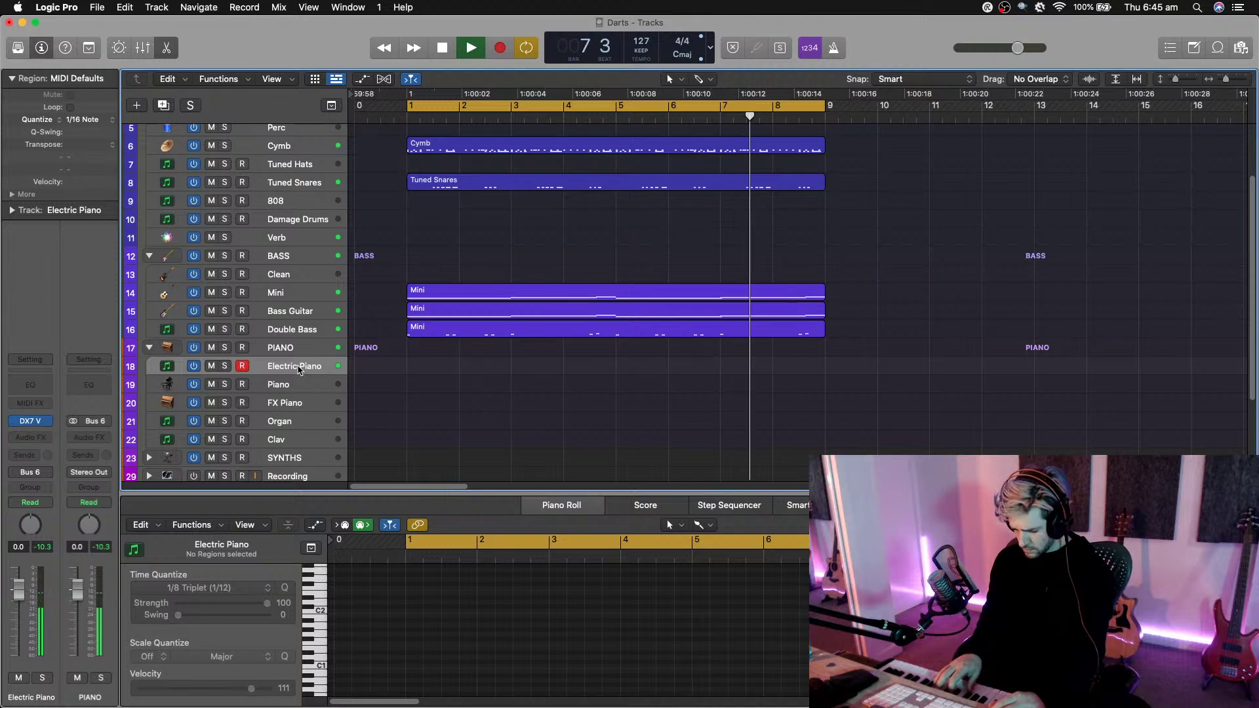
{"action": "key", "text": "space"}
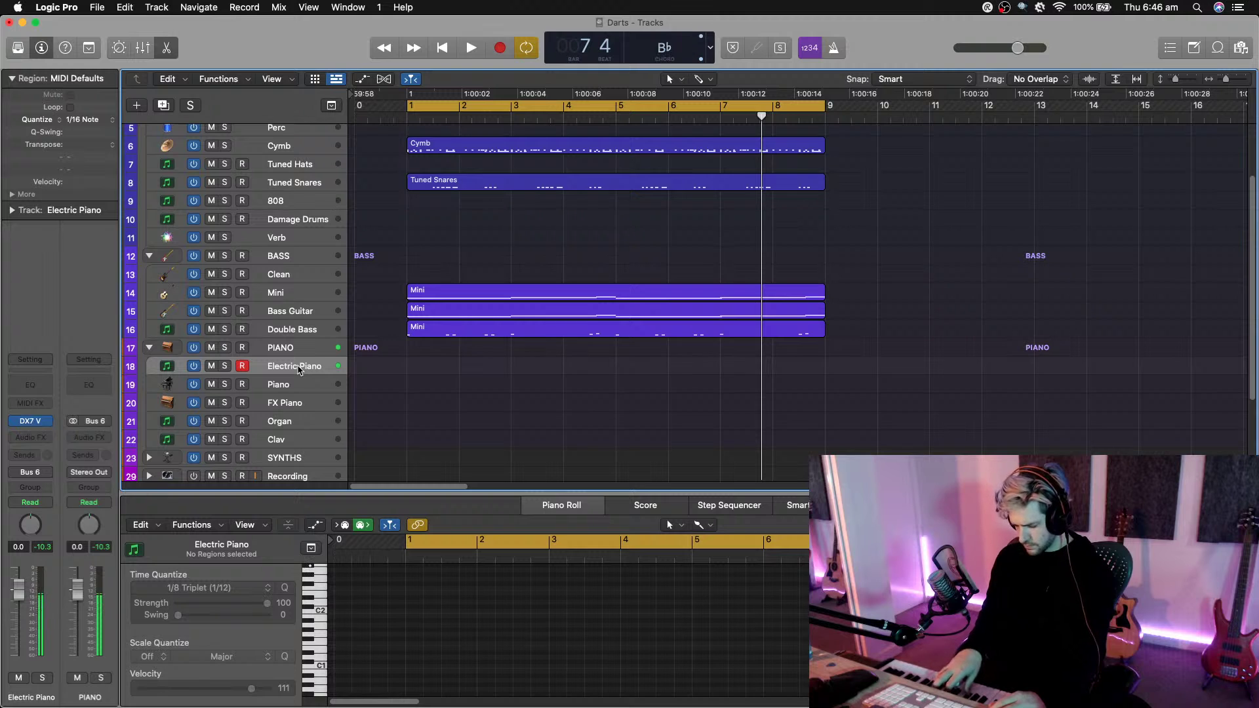
{"action": "key", "text": "space"}
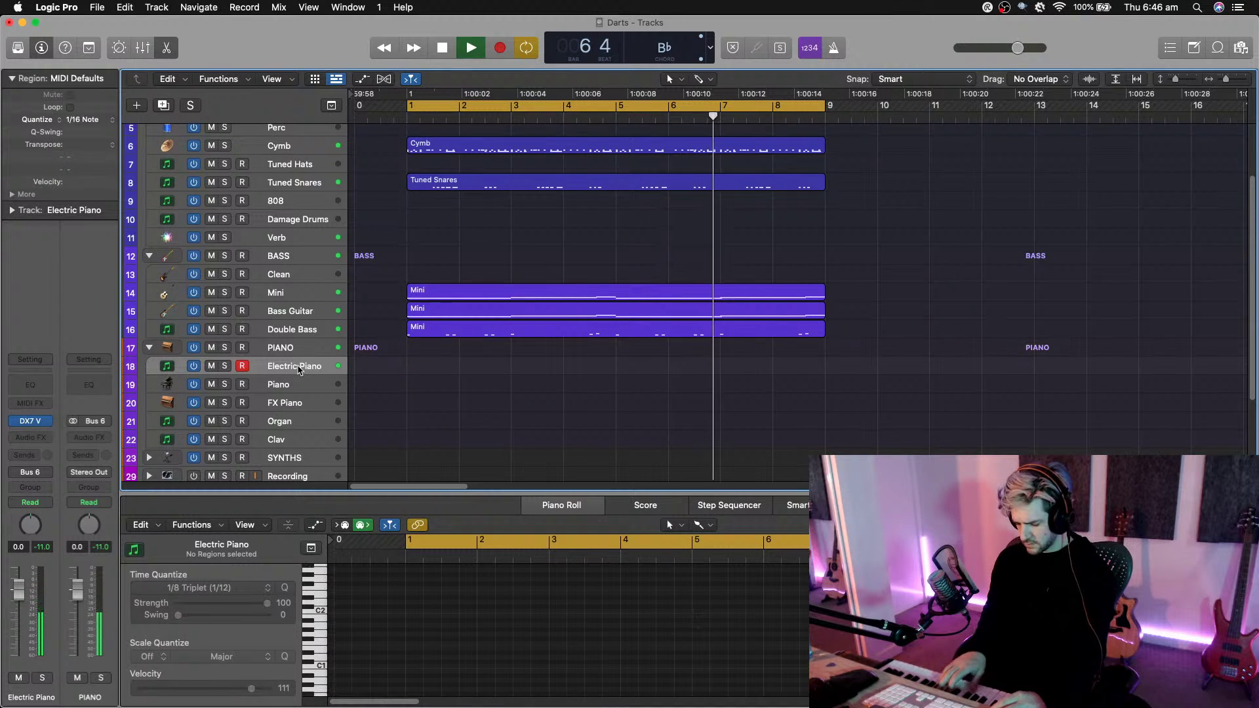
{"action": "key", "text": "space"}
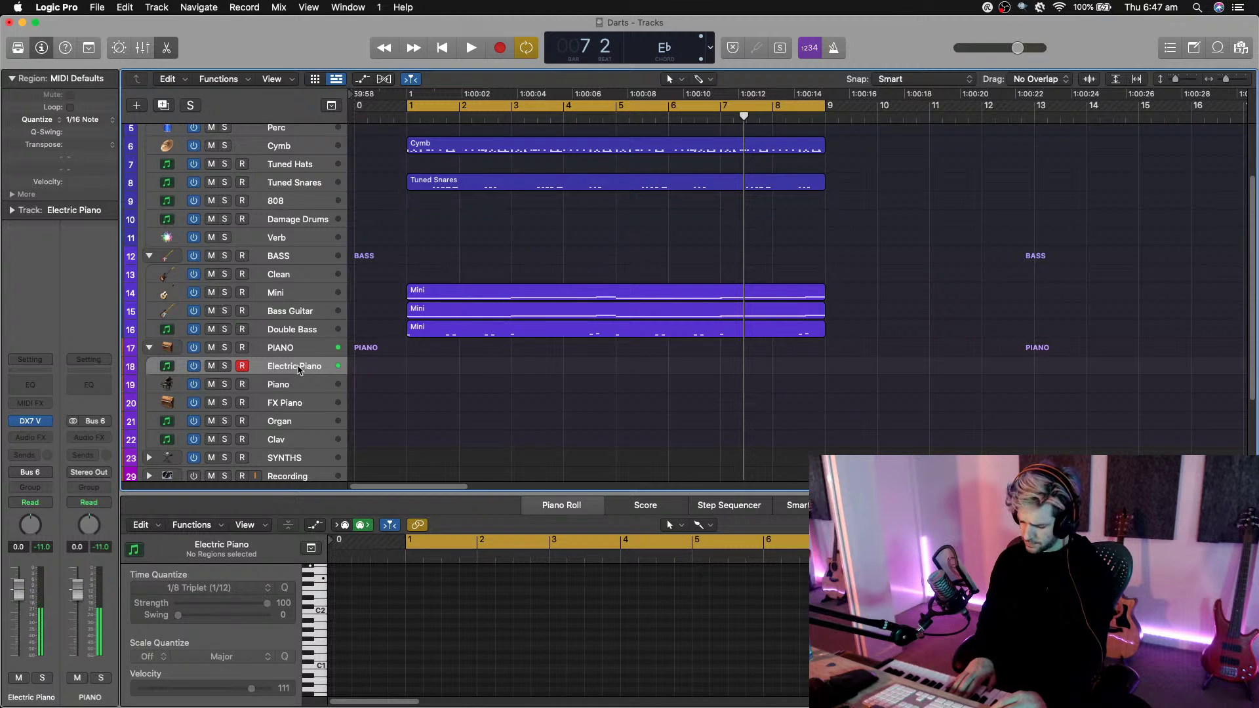
{"action": "key", "text": "space"}
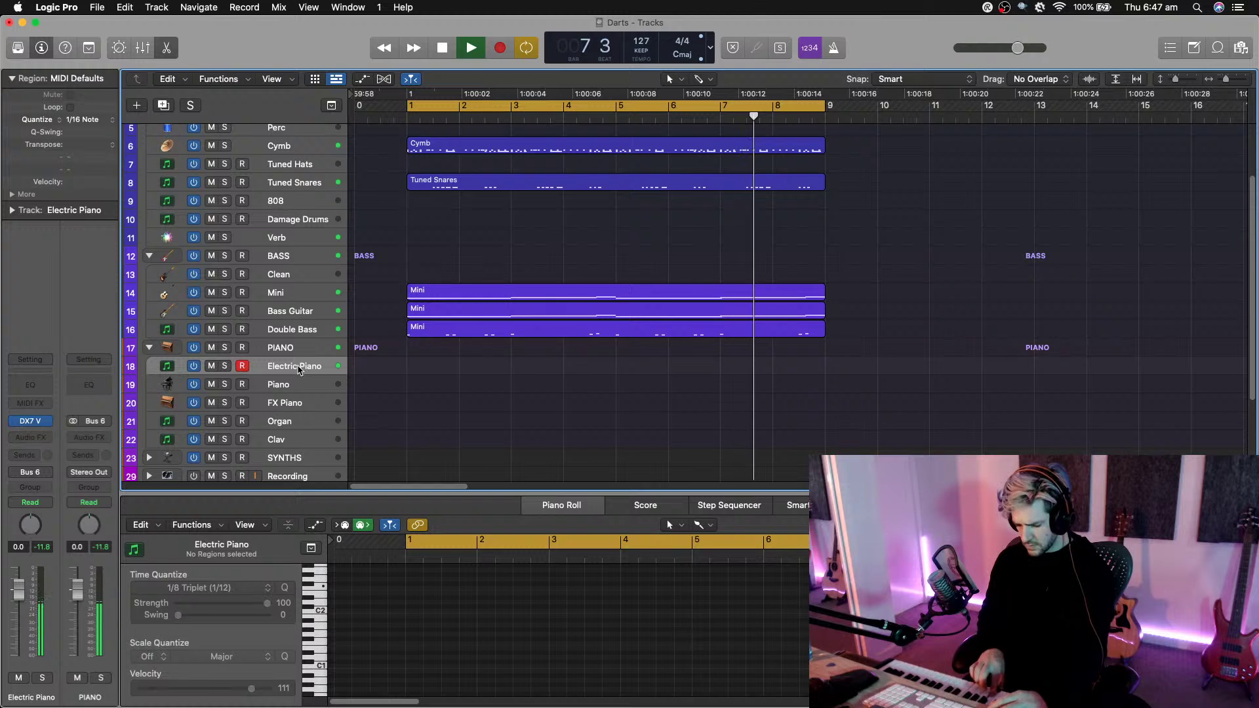
{"action": "key", "text": "space"}
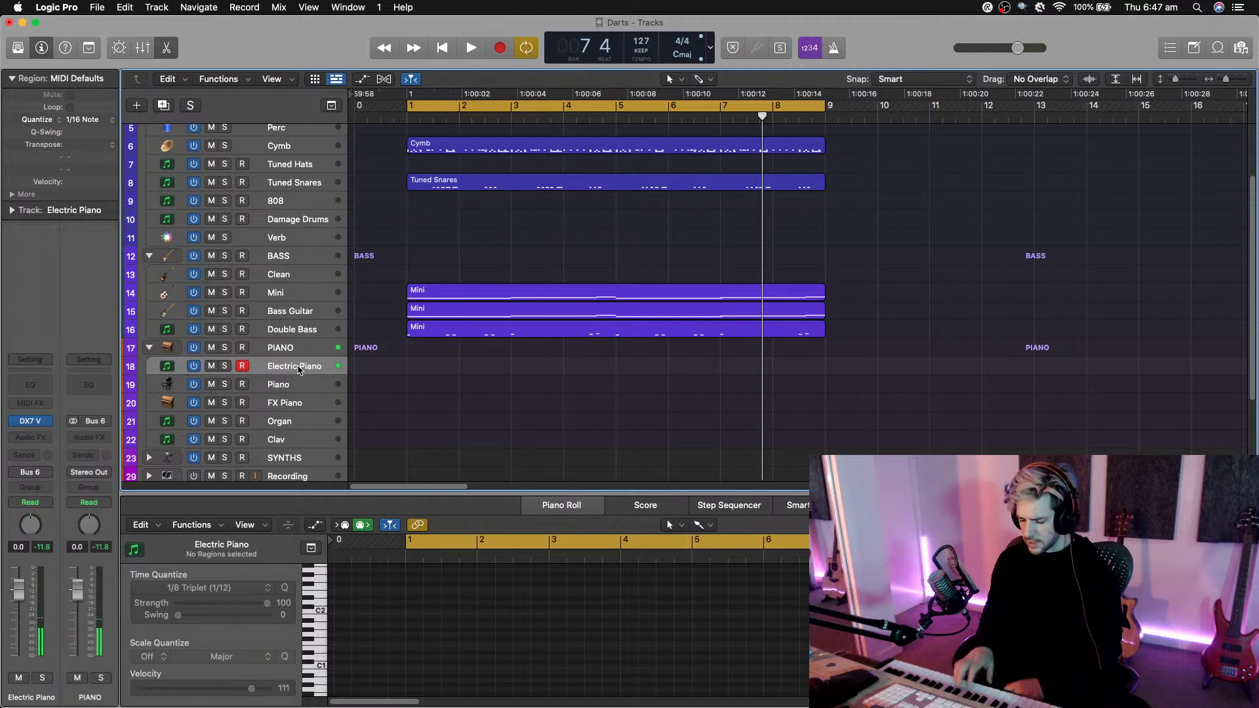
Record an Electric Piano chord part over the bars 1 to 8 loop and lower the track's volume to -2.8 dB.
{"action": "key", "text": "space"}
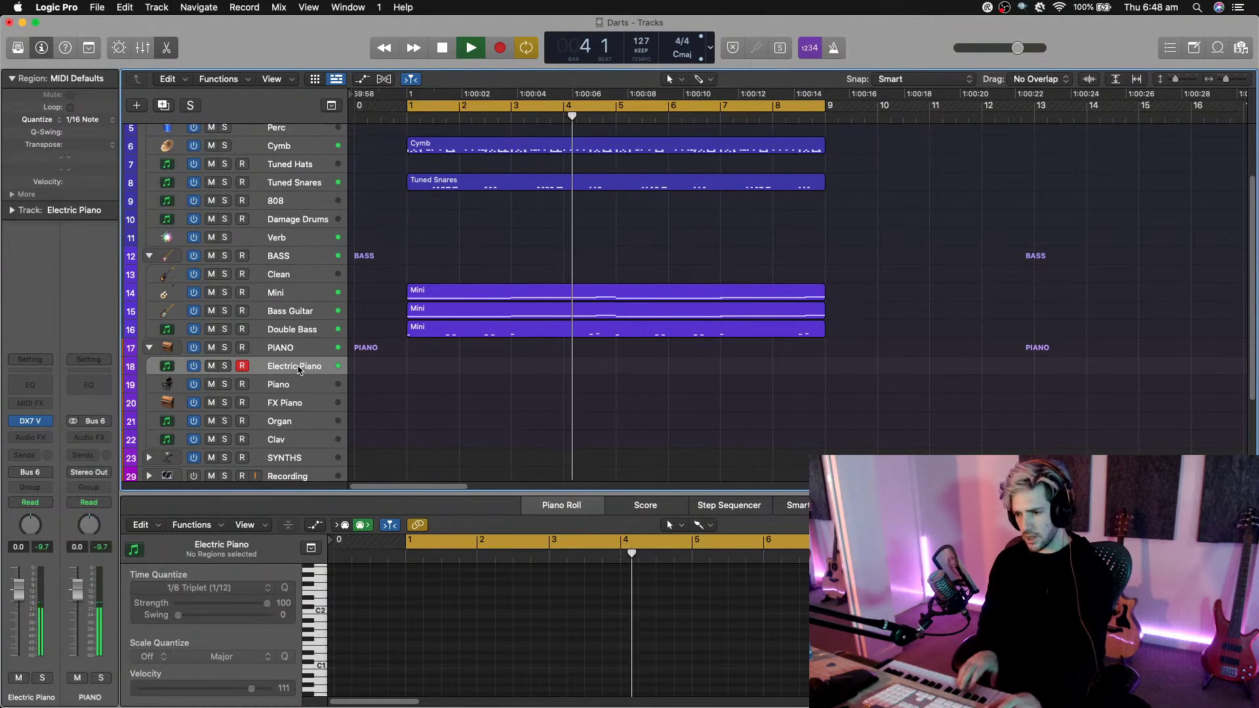
{"action": "key", "text": "r"}
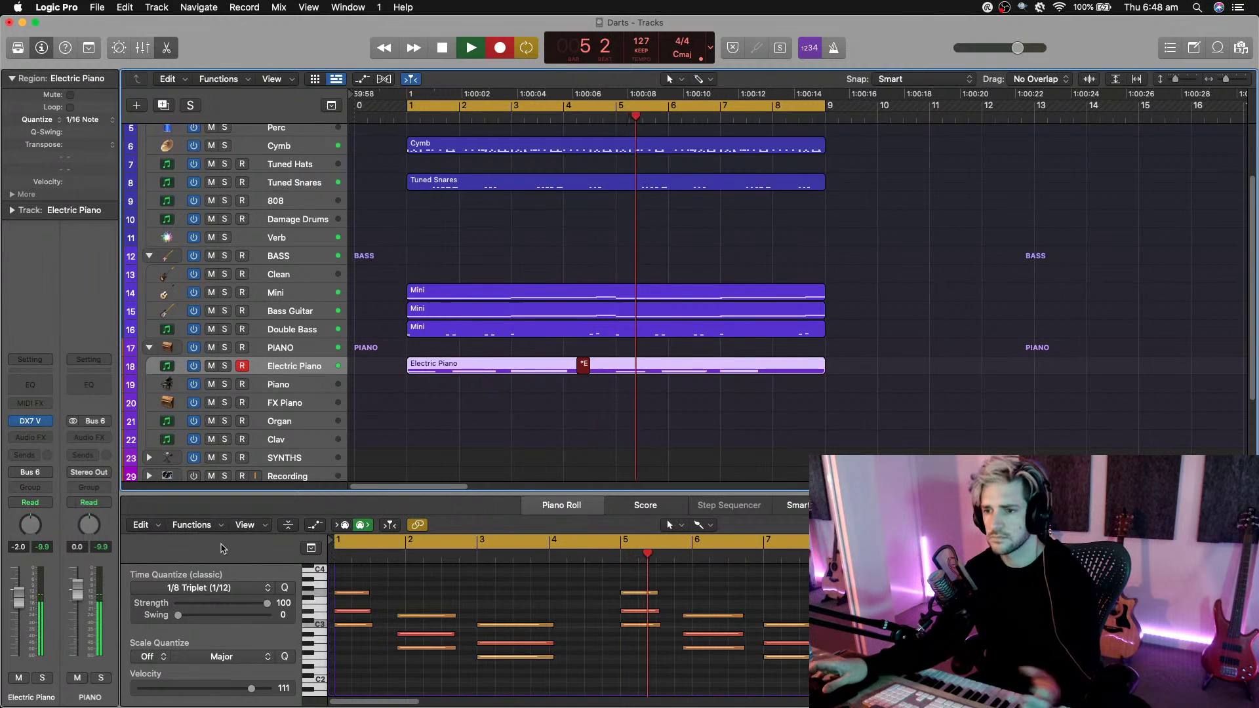
{"action": "left_click_drag", "start_coordinate": [18, 598], "coordinate": [18, 602]}
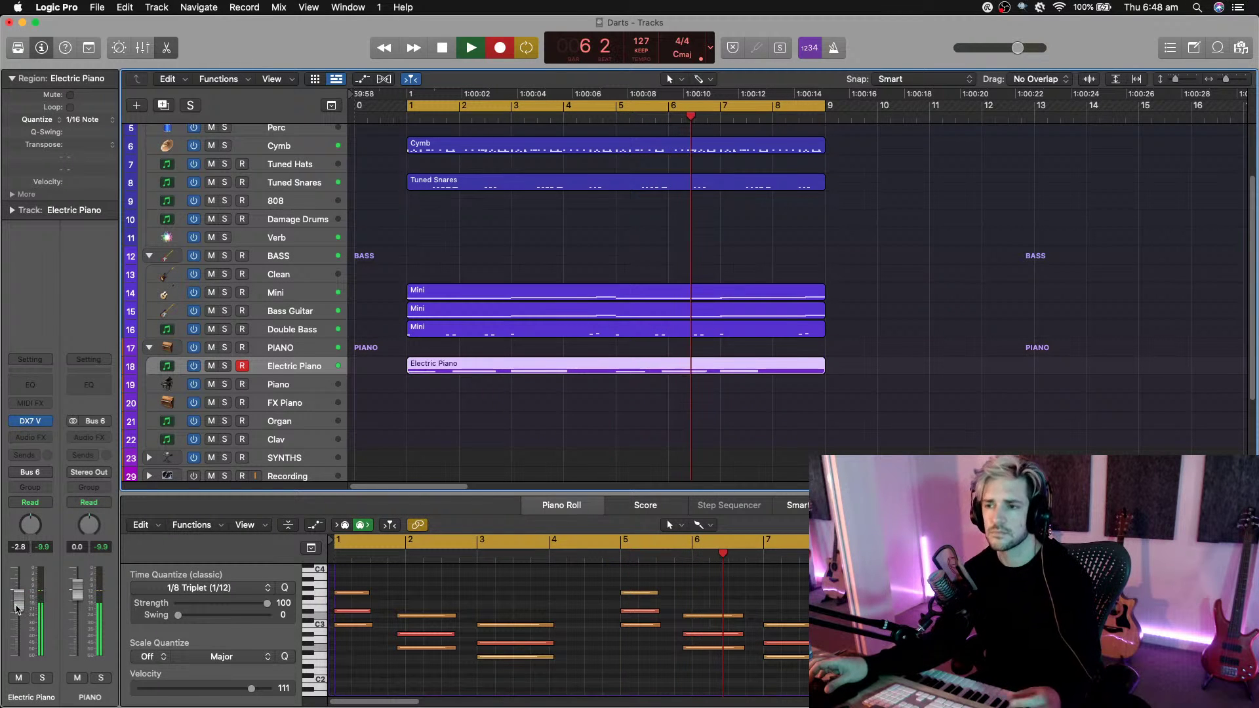
{"action": "key", "text": "space"}
Save the project and replay the groove with the recorded Electric Piano part from bar 1.
{"action": "key", "text": "super+s"}
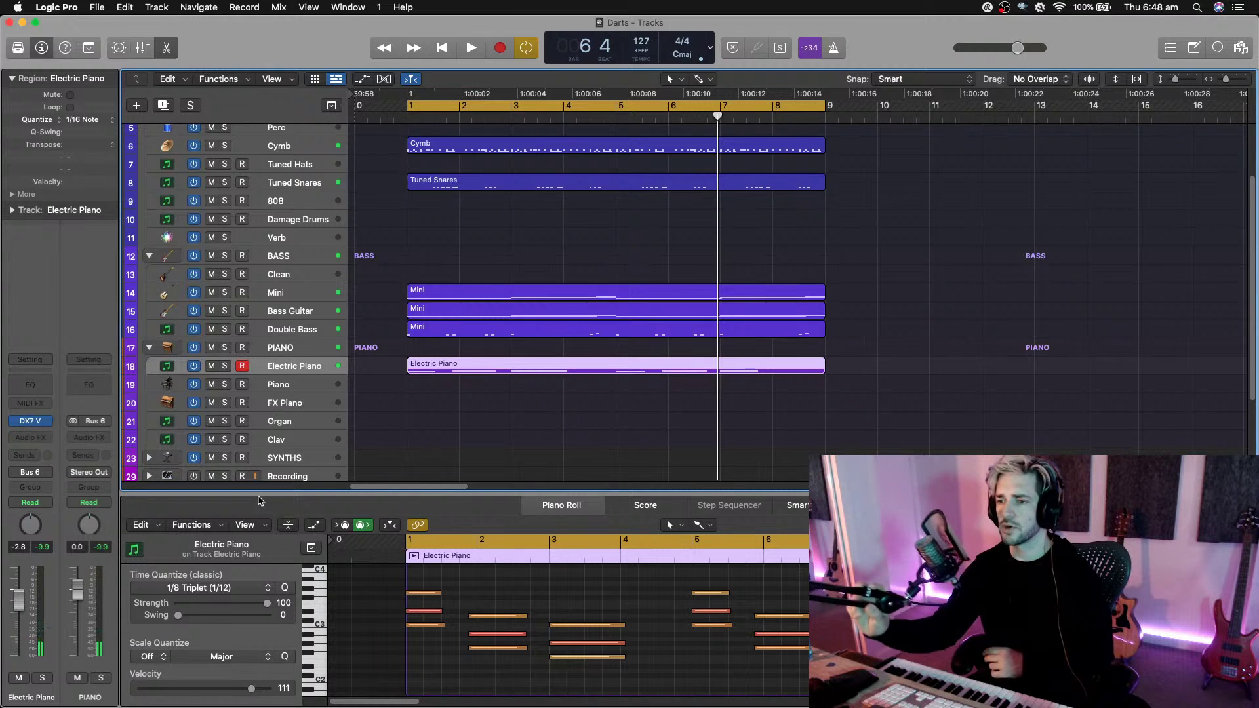
{"action": "key", "text": "Return"}
{"action": "key", "text": "space"}
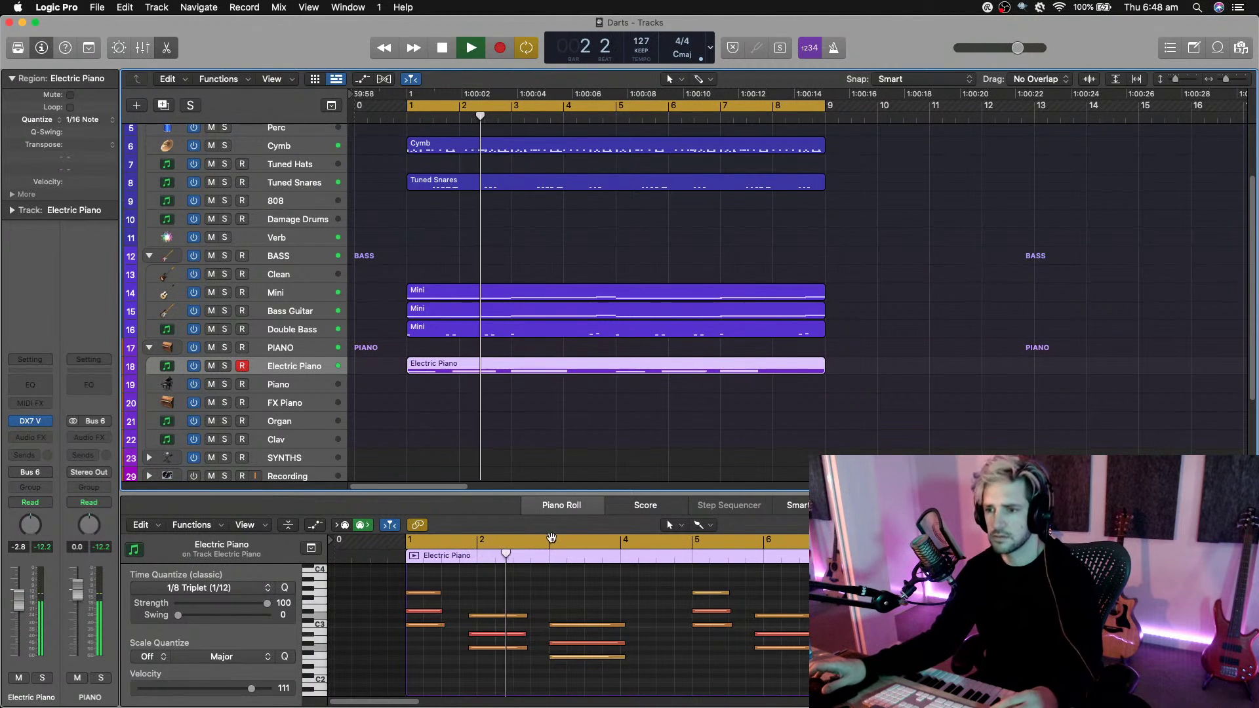
{"action": "key", "text": "space"}
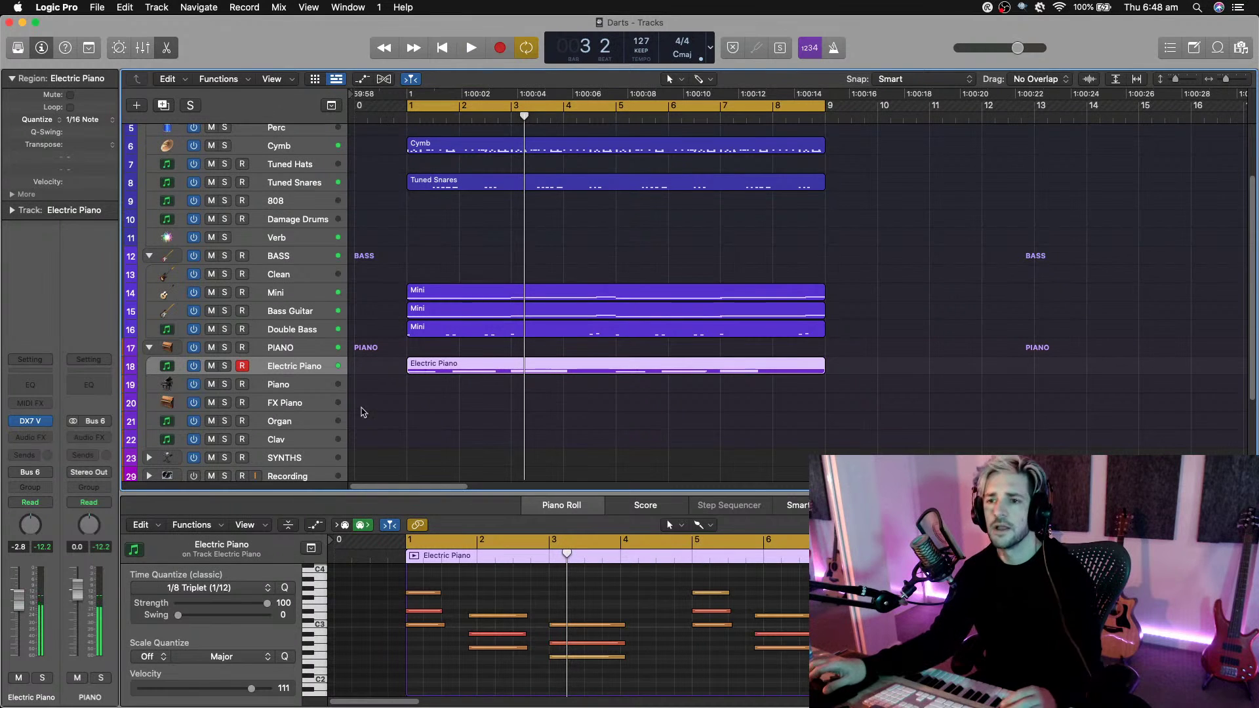
Select all notes in the Electric Piano region, set the region's Q-Flam to +1/192, and play from the start.
{"action": "left_click", "coordinate": [535, 677]}
{"action": "key", "text": "super+a"}
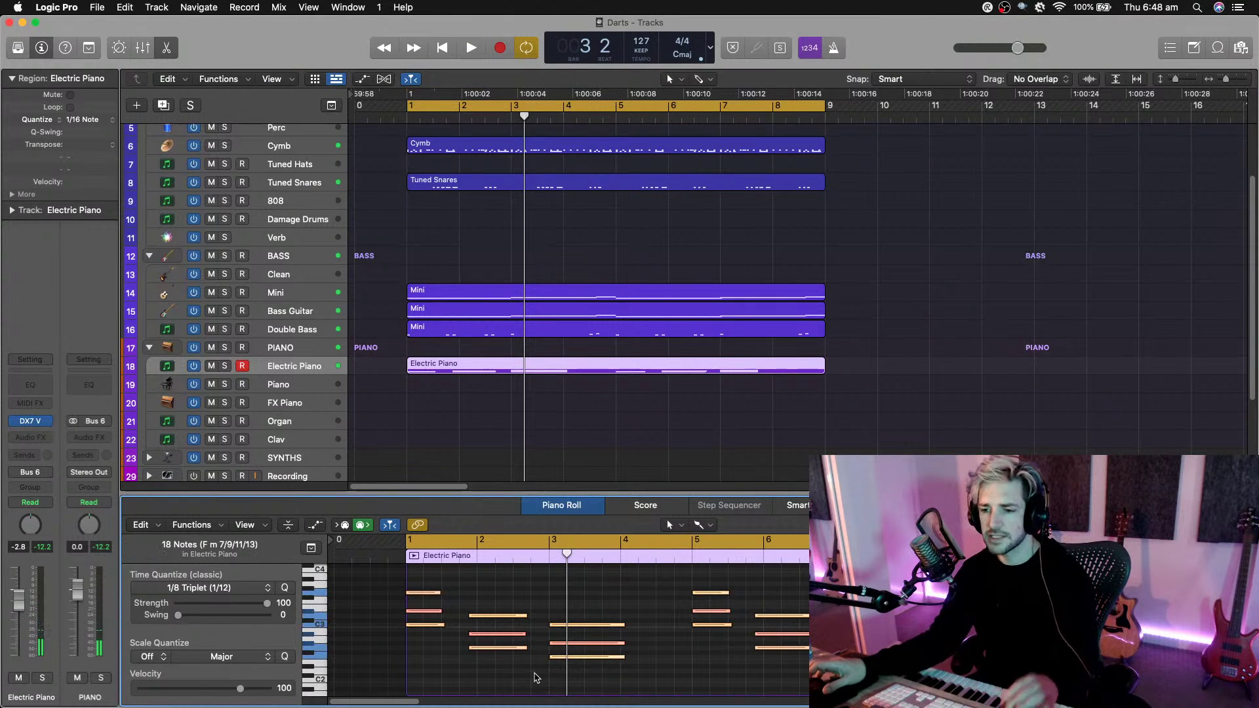
{"action": "left_click", "coordinate": [12, 194]}
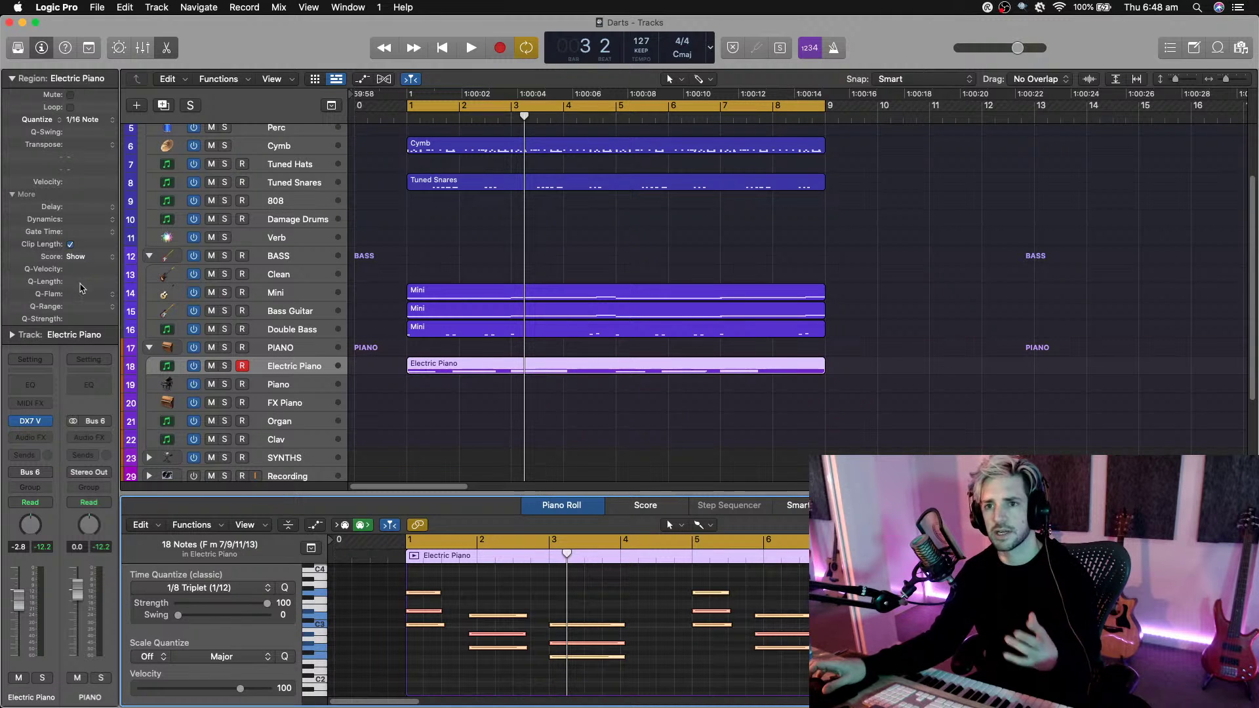
{"action": "left_click", "coordinate": [113, 295]}
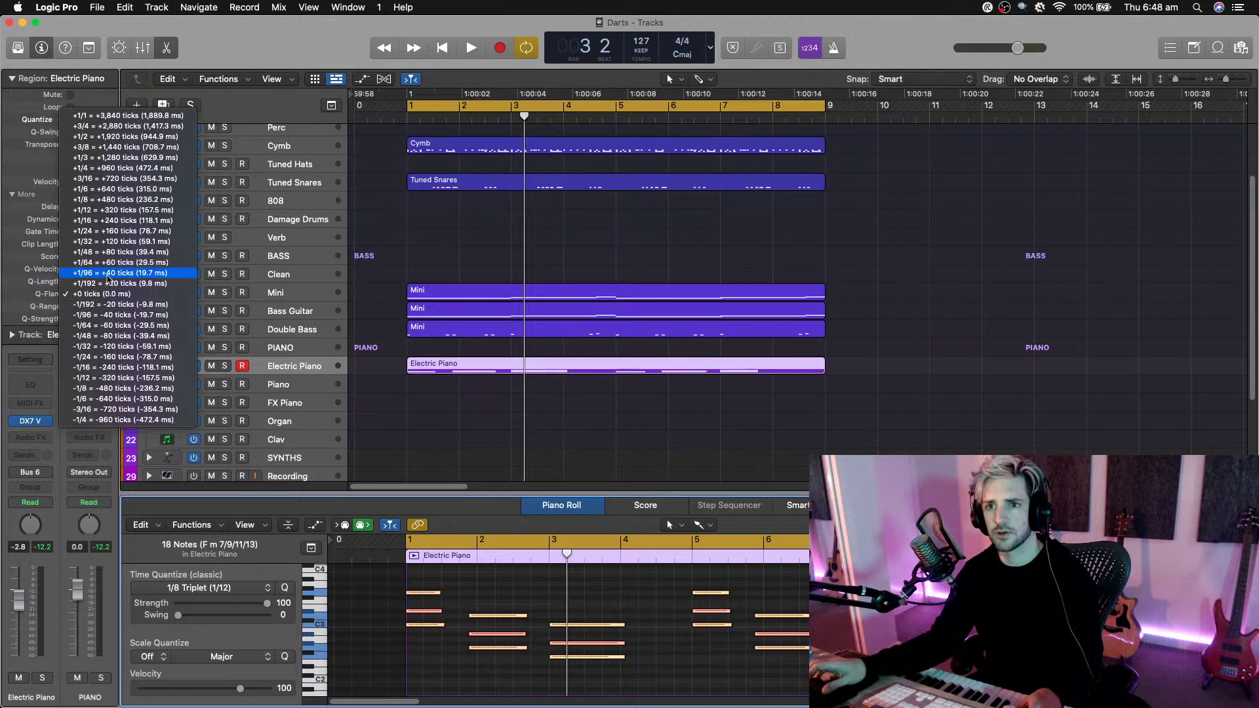
{"action": "left_click", "coordinate": [111, 284]}
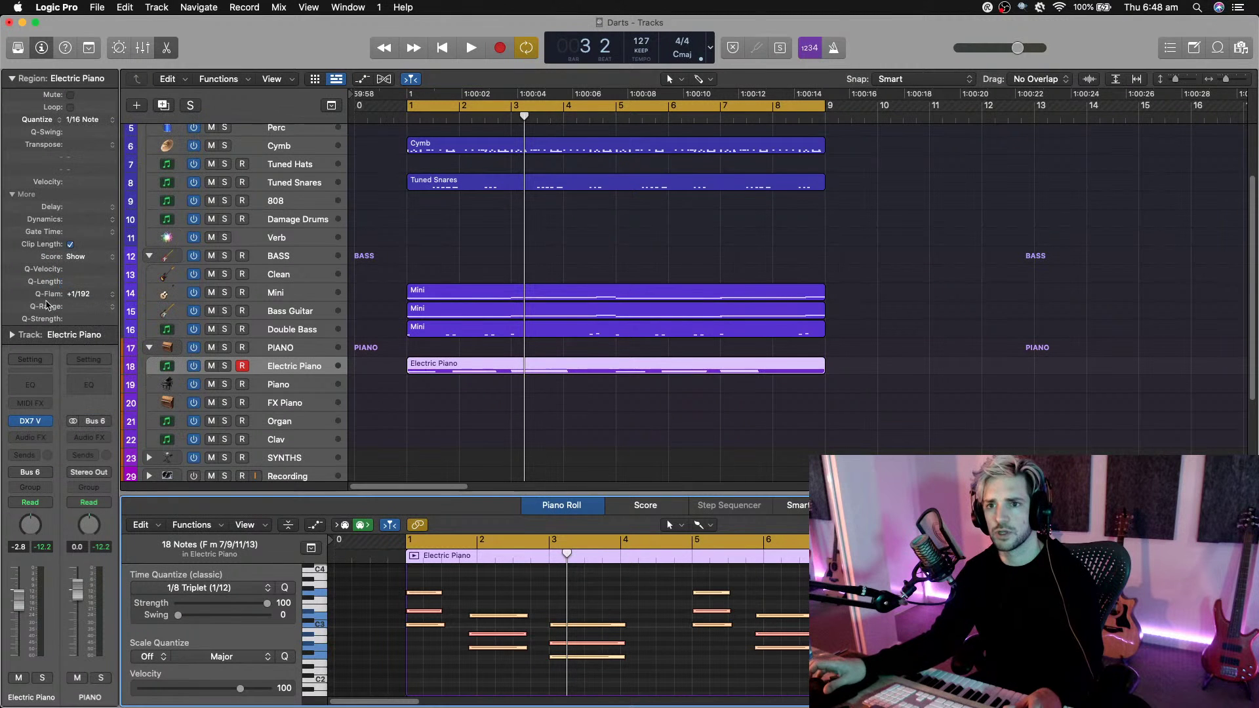
{"action": "key", "text": "Return"}
{"action": "key", "text": "space"}
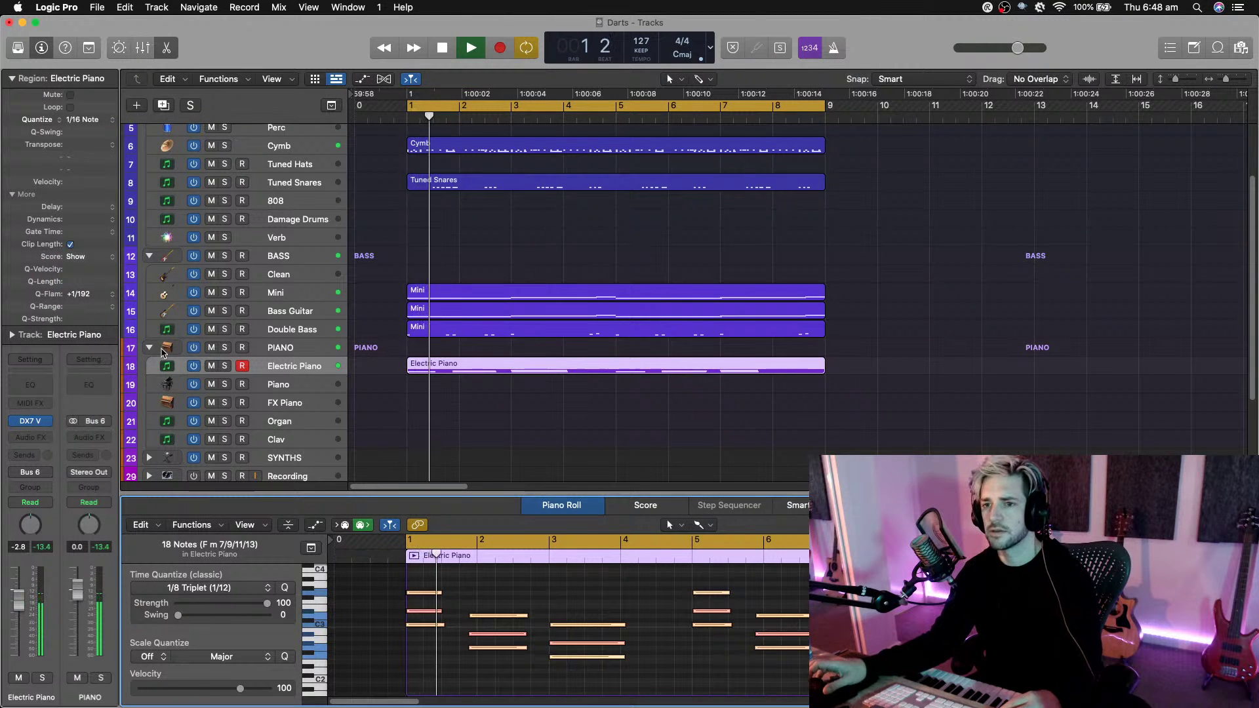
Set the Electric Piano region's Q-Flam to +1/96 and play it from the start.
{"action": "left_click", "coordinate": [103, 297]}
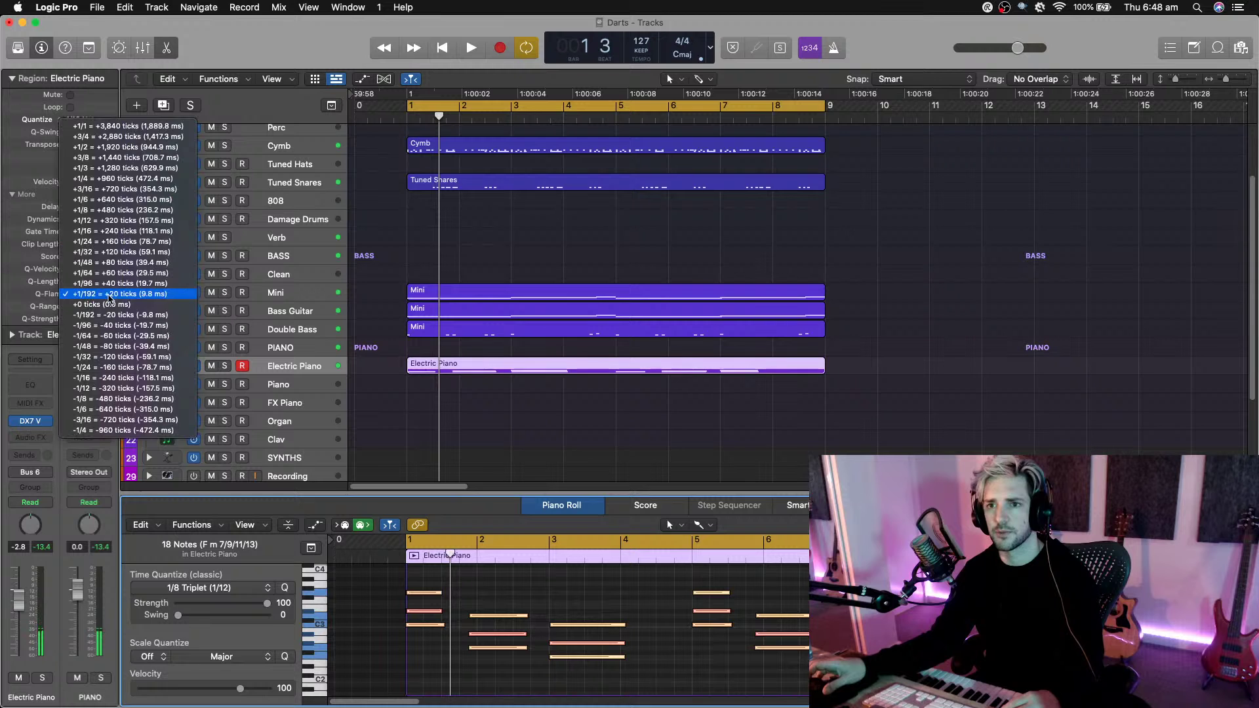
{"action": "left_click", "coordinate": [108, 284]}
{"action": "key", "text": "Return"}
{"action": "key", "text": "space"}
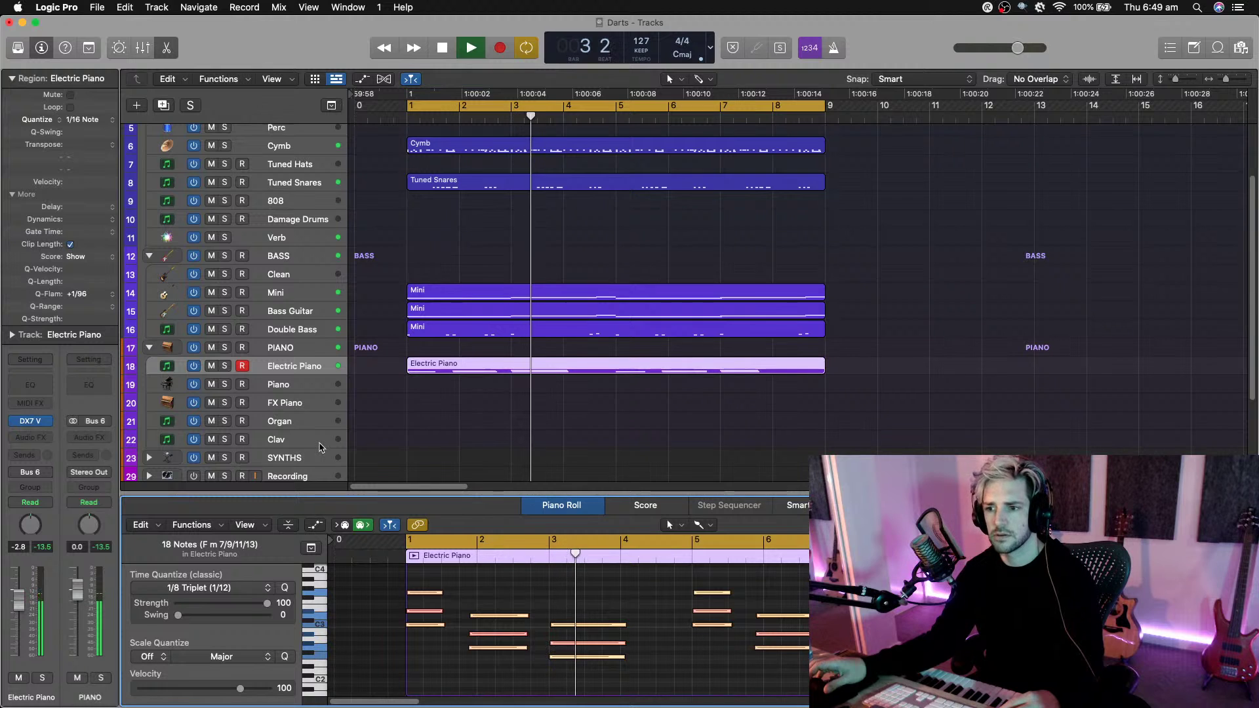
Audition the soloed Electric Piano with Q-Flam set to +1/64, then unsolo it and lower its volume to -6.6 dB.
{"action": "key", "text": "s"}
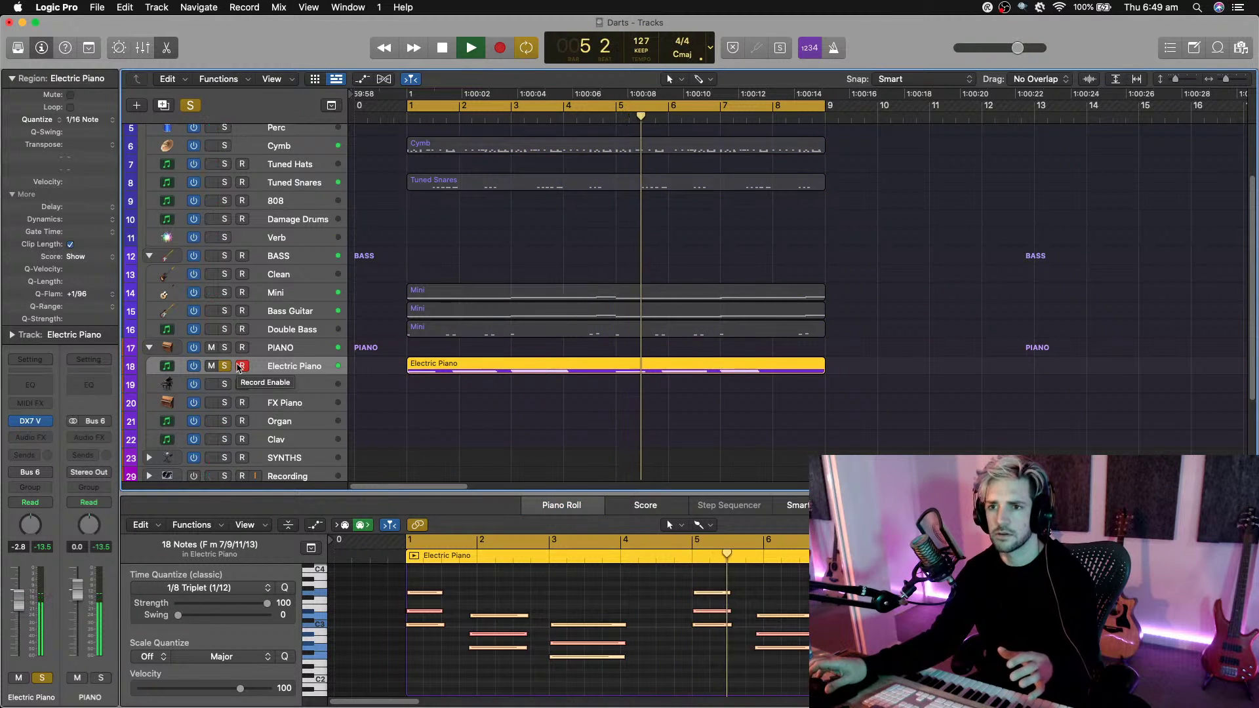
{"action": "left_click", "coordinate": [109, 299]}
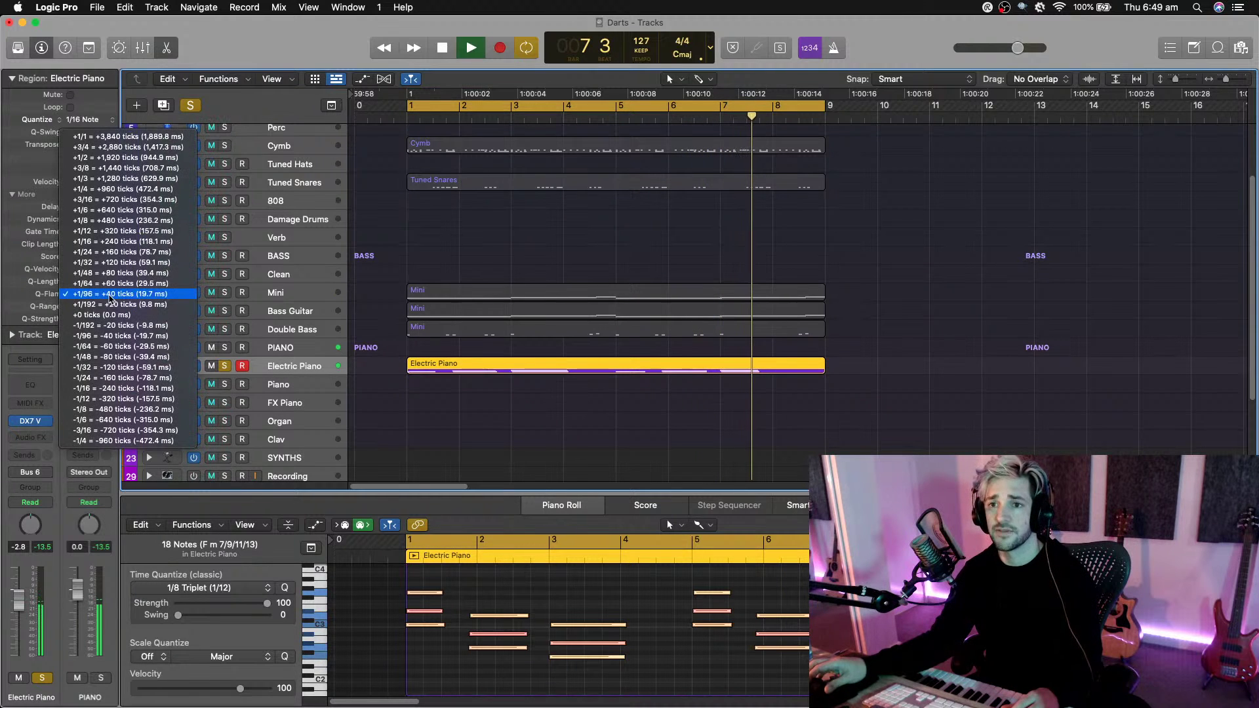
{"action": "left_click", "coordinate": [112, 290]}
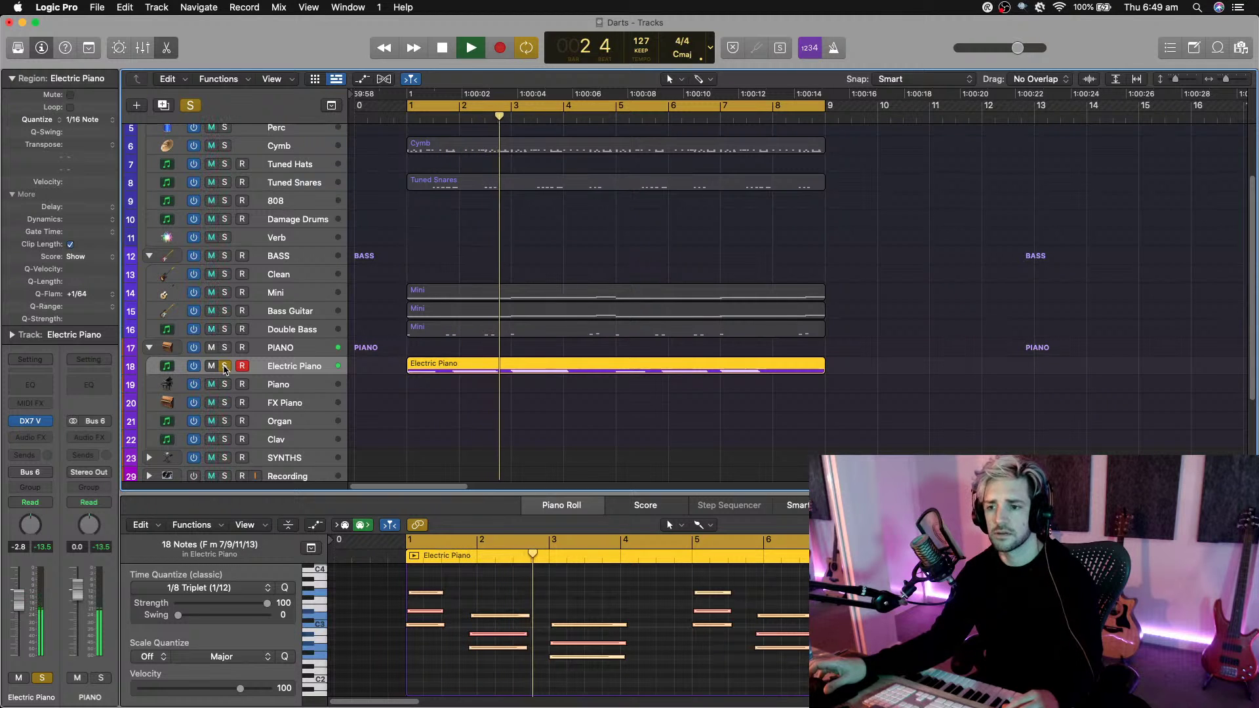
{"action": "left_click", "coordinate": [224, 367]}
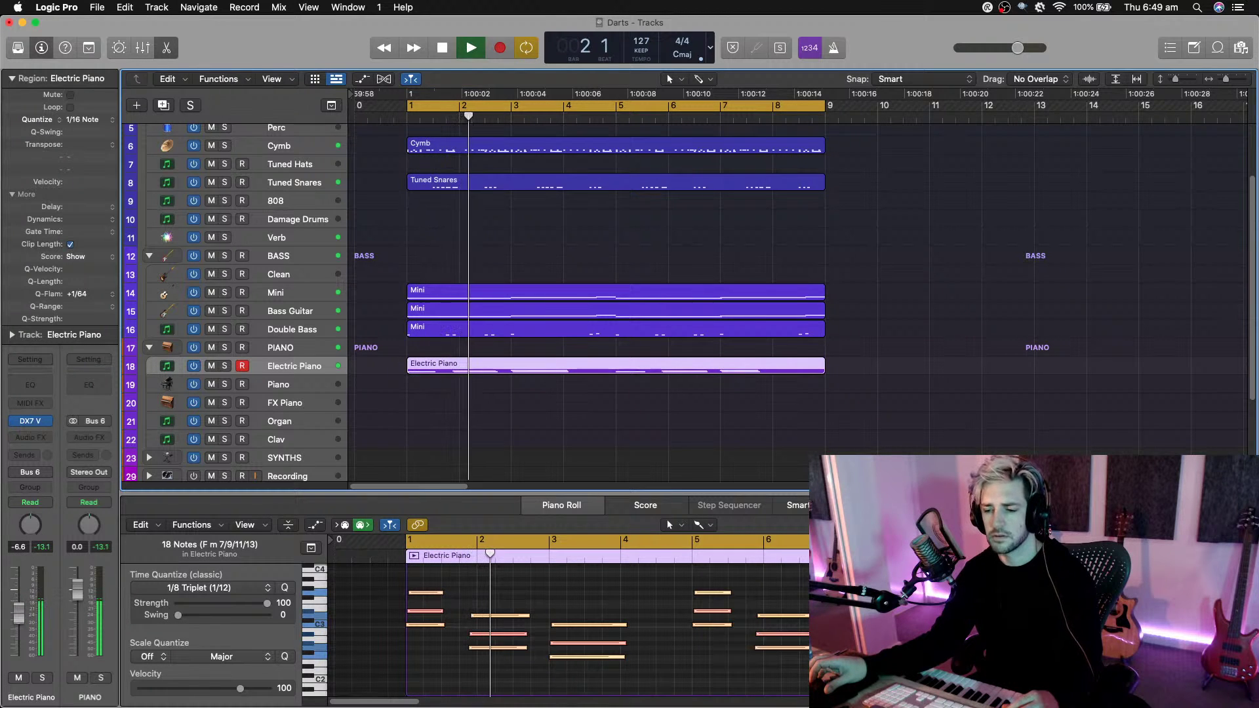
{"action": "key", "text": "space"}
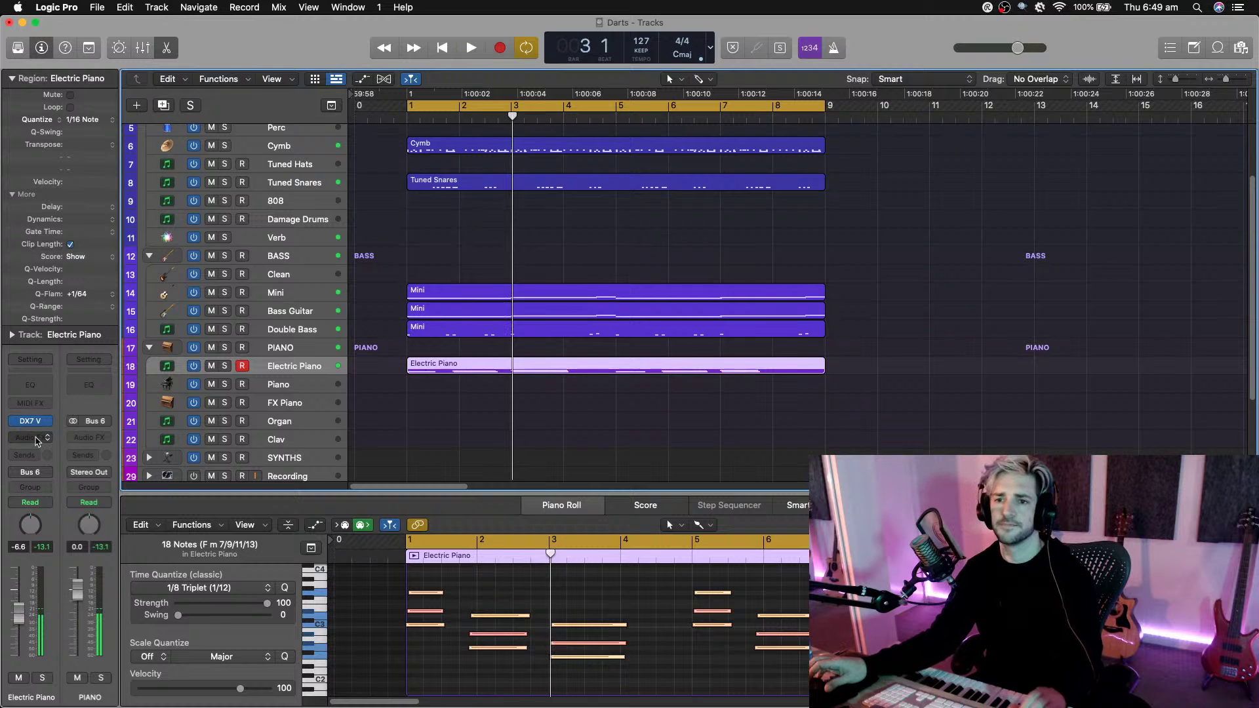
Insert OneKnob Filter (s) on the Electric Piano track and turn its filter knob down during playback.
{"action": "left_click", "coordinate": [38, 438]}
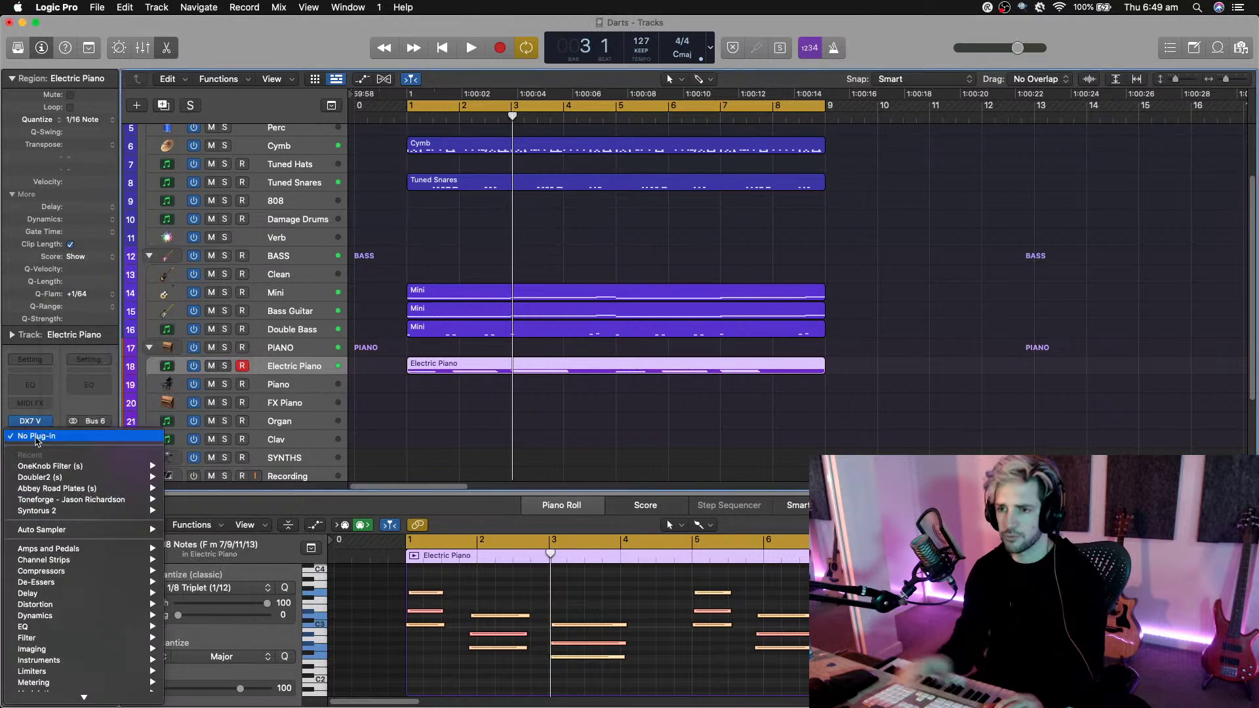
{"action": "left_click", "coordinate": [393, 328]}
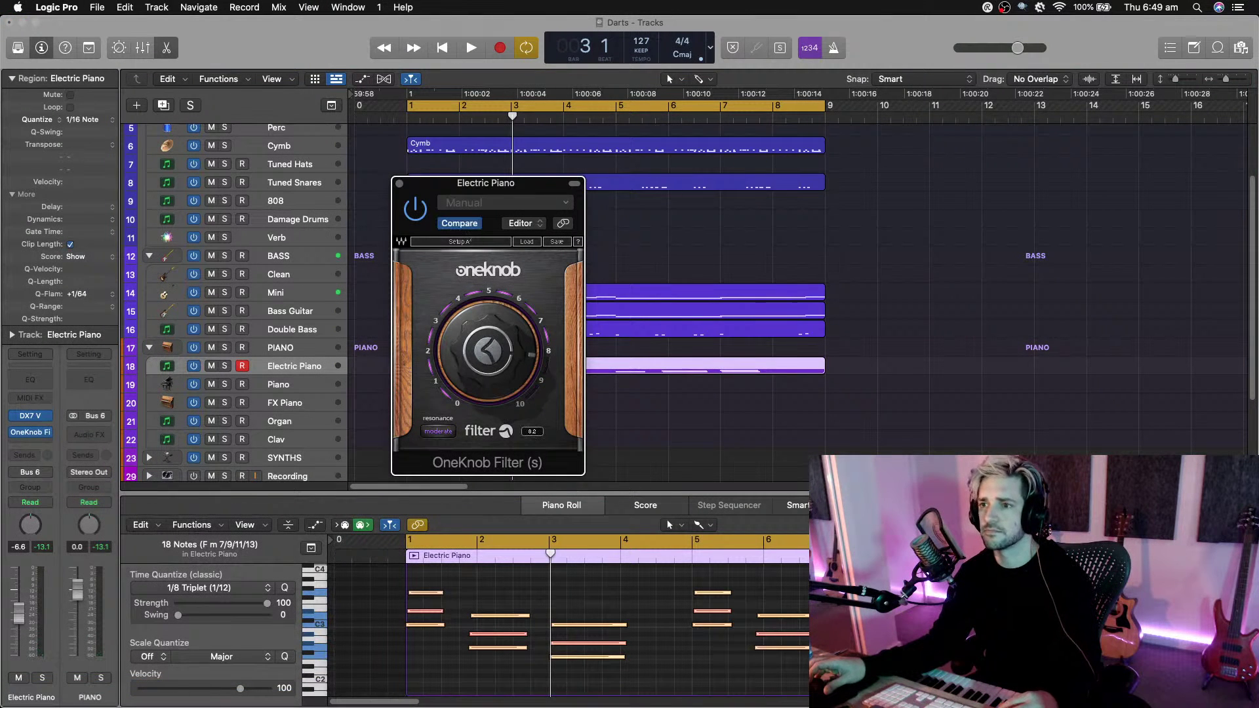
{"action": "key", "text": "space"}
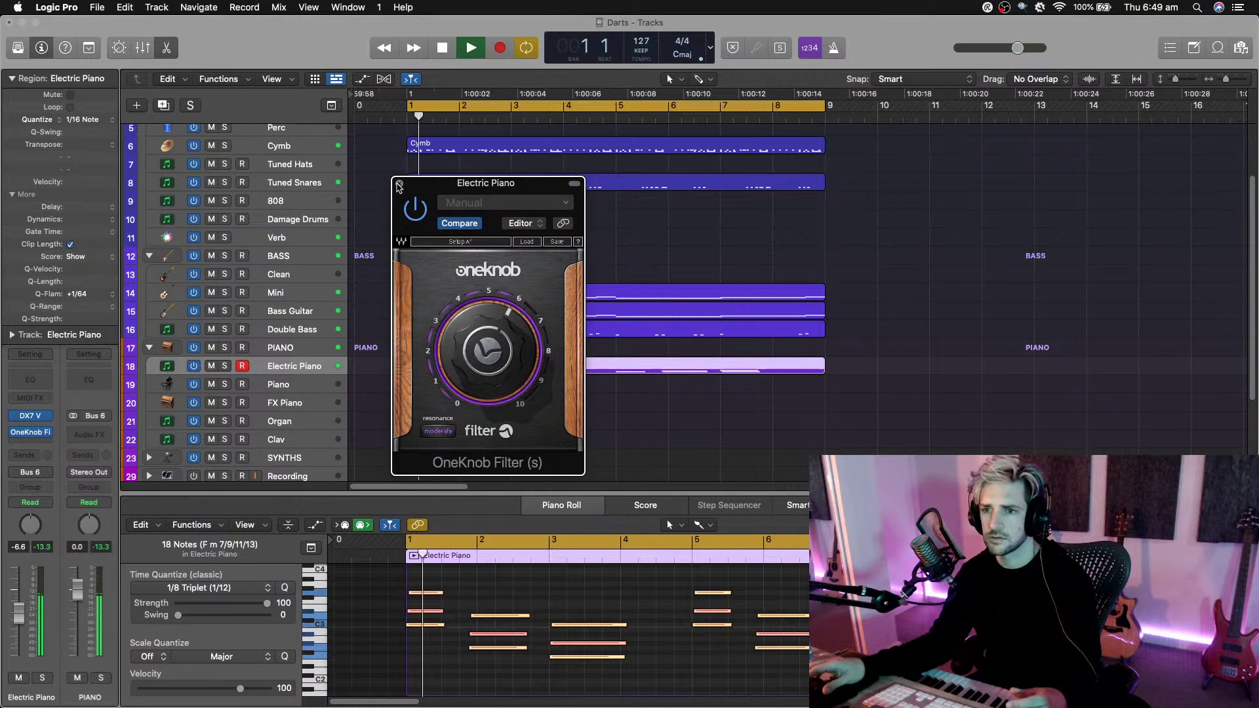
{"action": "key", "text": "super+w"}
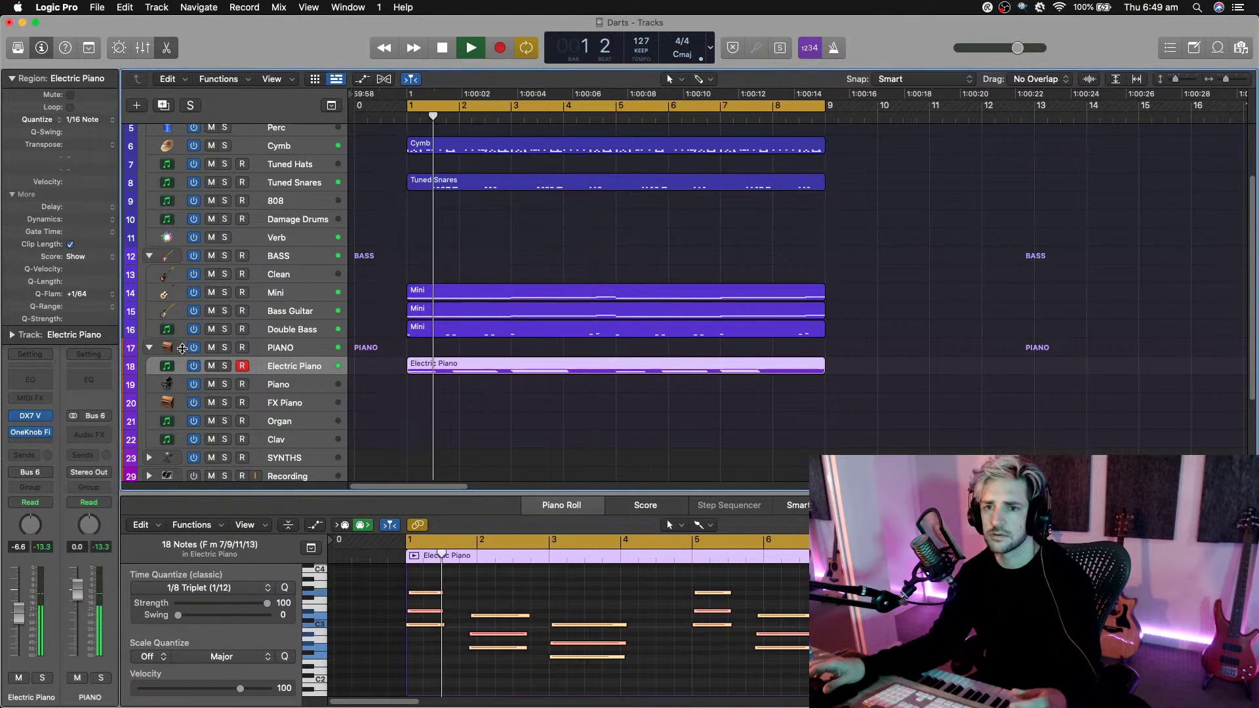
Reduce the Electric Piano's OneKnob Filter to about 5.3 and lower the track's volume to -7.4 dB.
{"action": "left_click", "coordinate": [27, 445]}
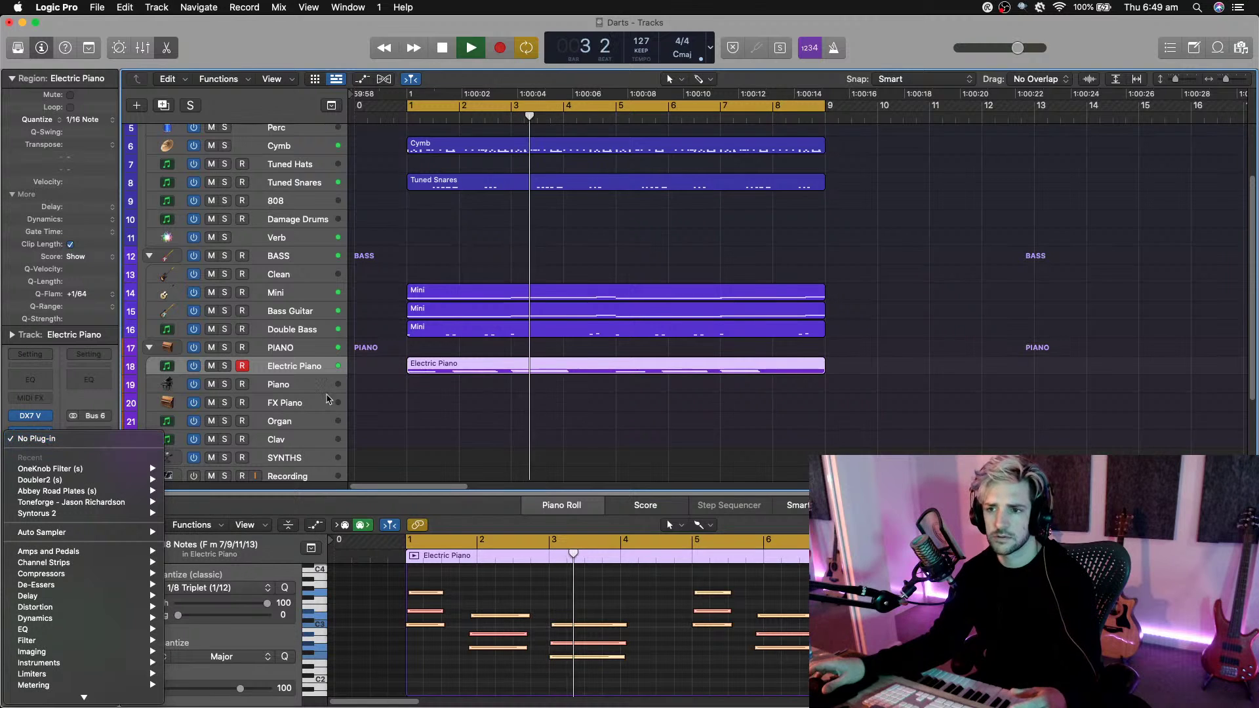
{"action": "left_click", "coordinate": [52, 436]}
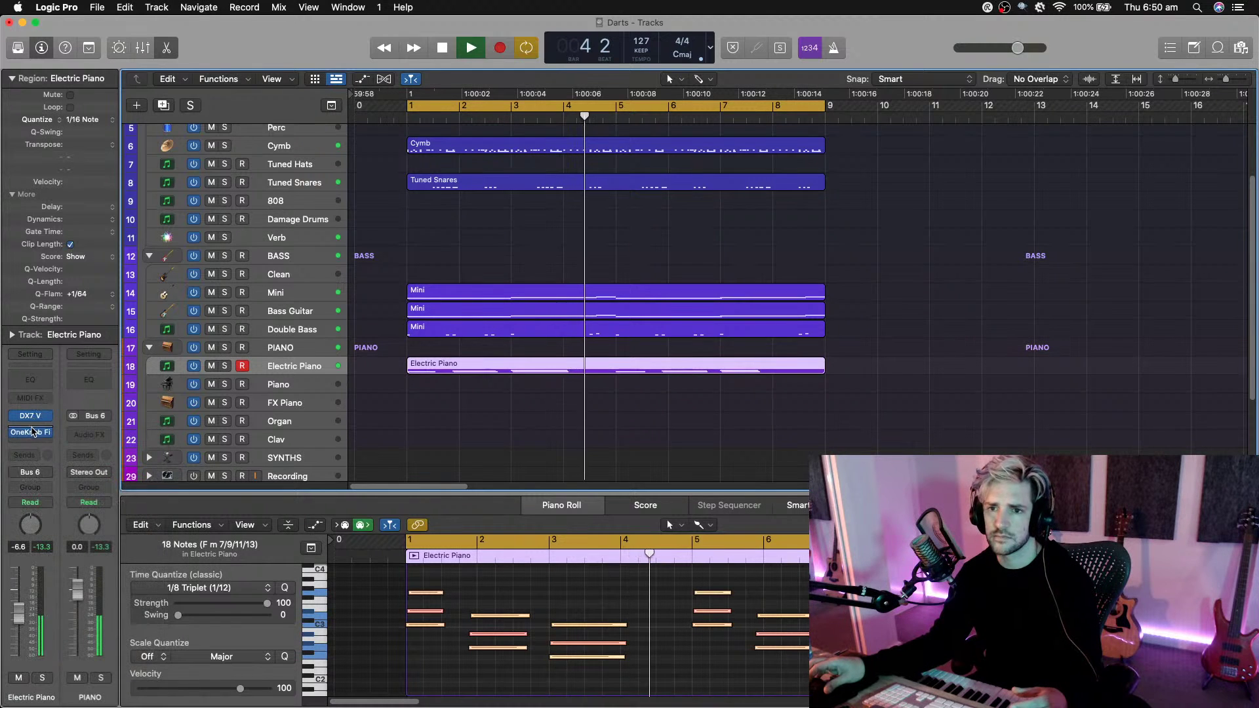
{"action": "left_click", "coordinate": [50, 434]}
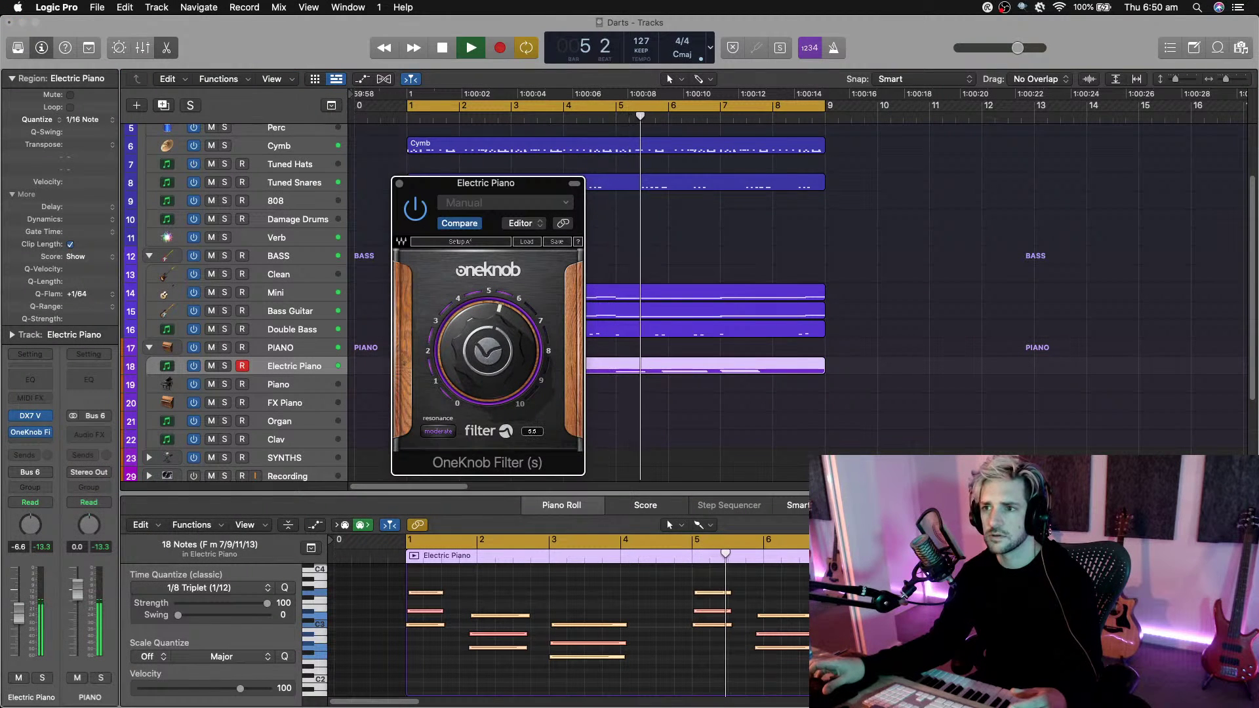
{"action": "left_click_drag", "start_coordinate": [488, 348], "coordinate": [489, 361]}
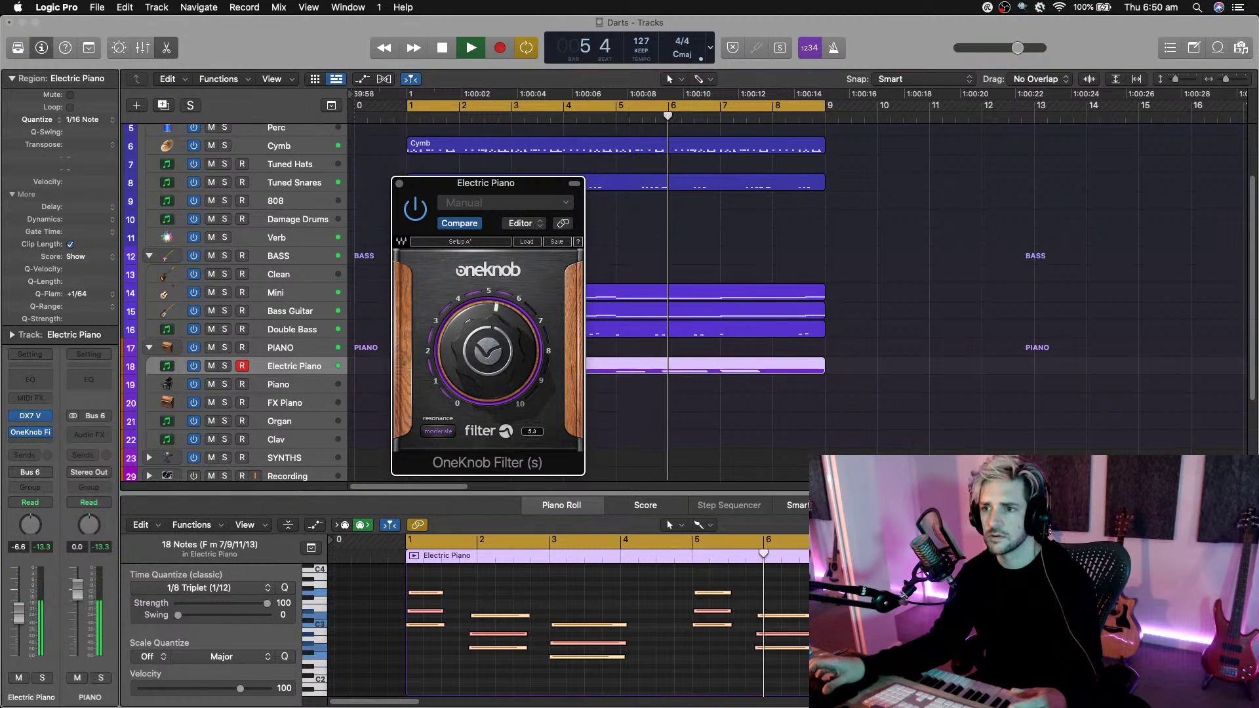
{"action": "left_click", "coordinate": [400, 184]}
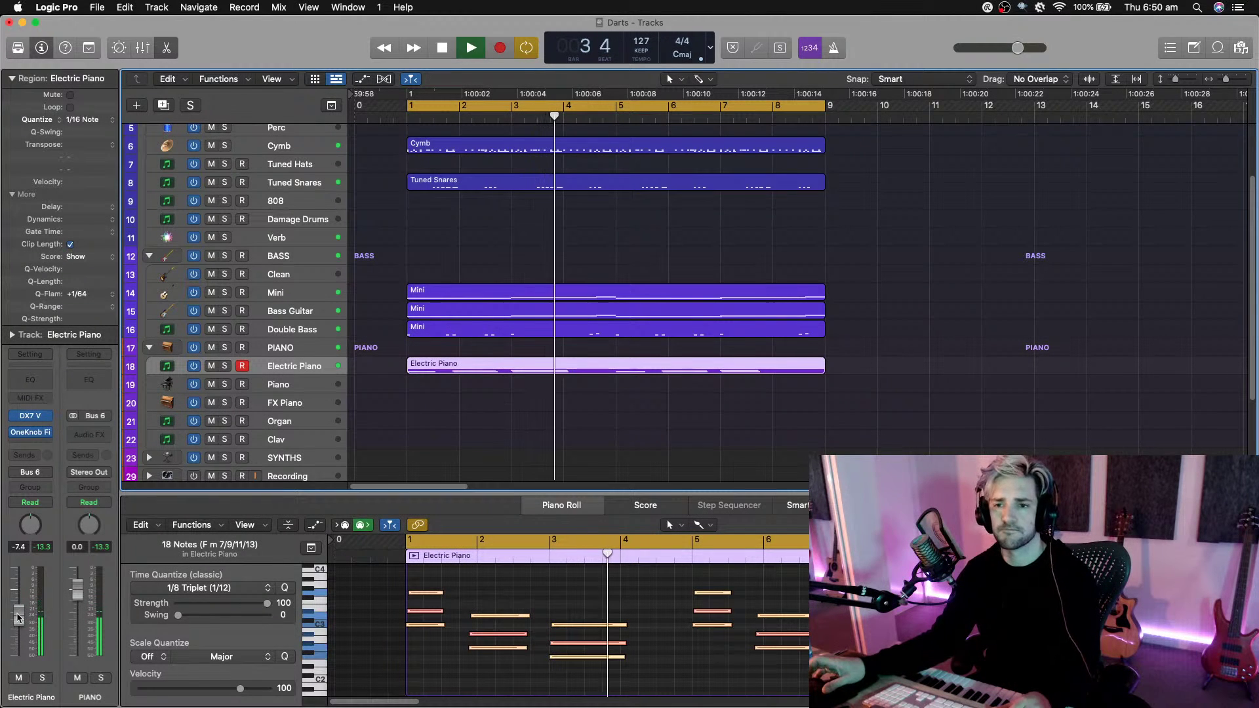
Insert Abbey Road Plates (s) after the OneKnob Filter on the Electric Piano and adjust its dry/wet mix and damper.
{"action": "key", "text": "space"}
{"action": "left_click", "coordinate": [44, 444]}
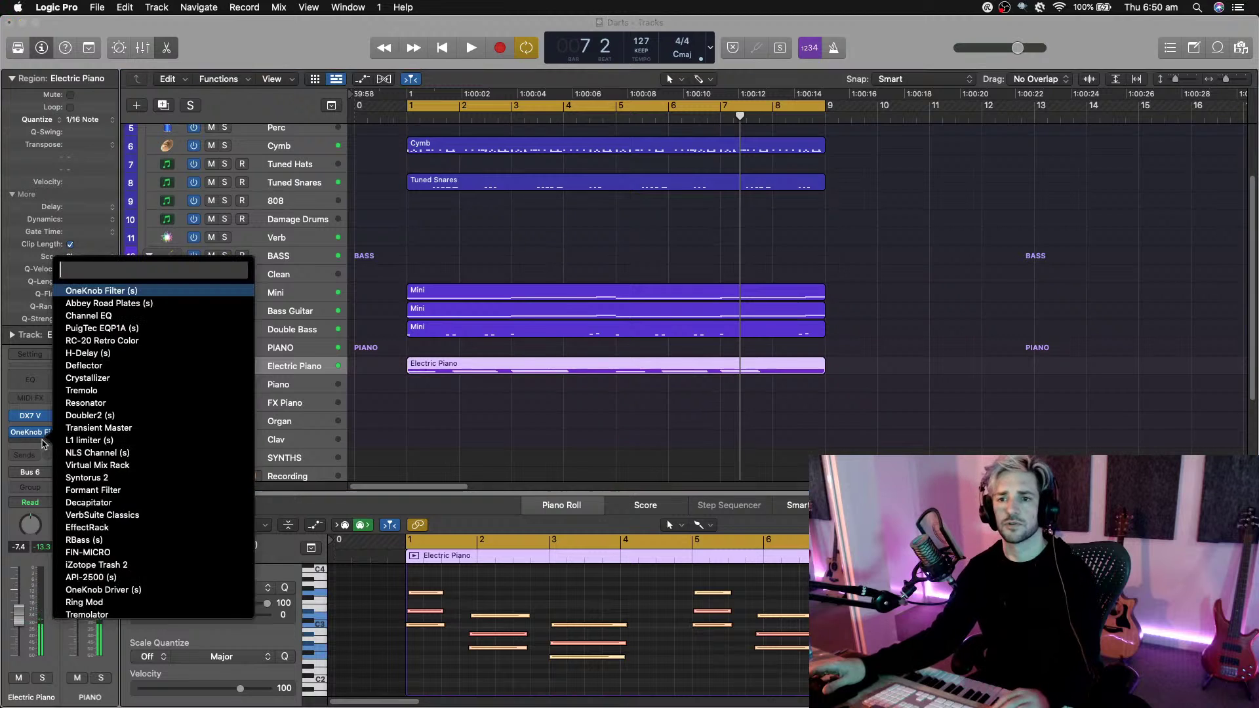
{"action": "left_click", "coordinate": [57, 339]}
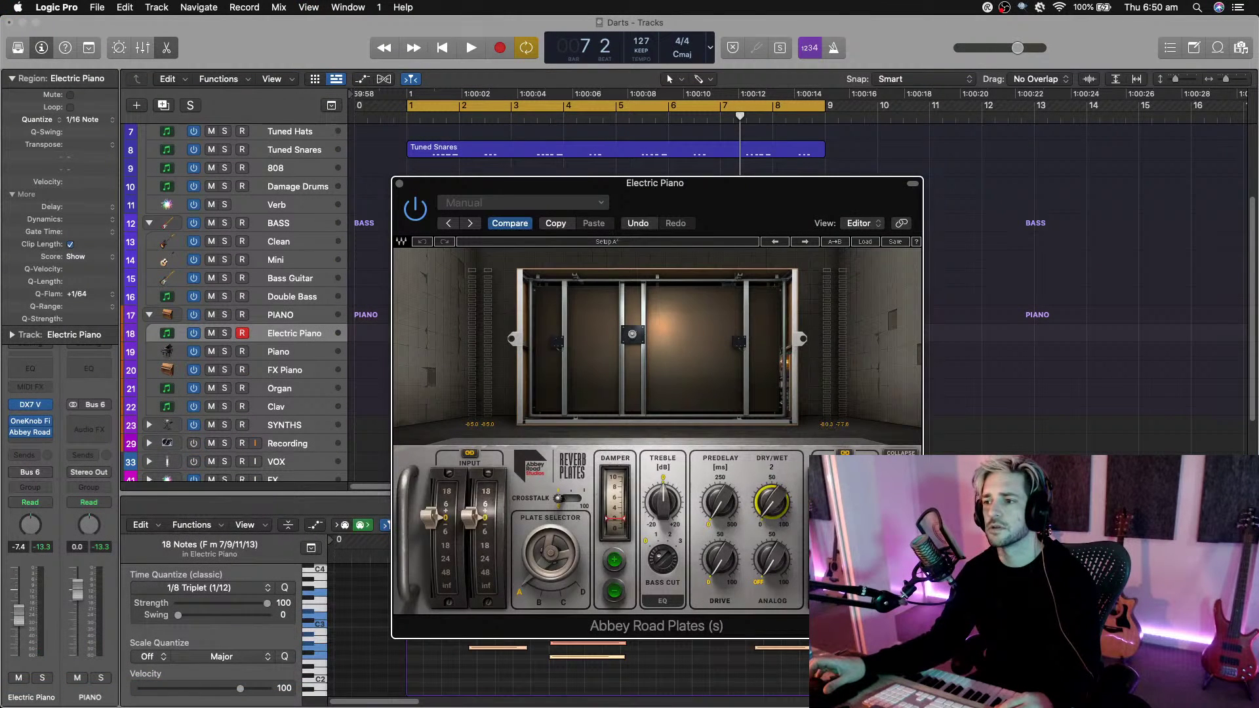
{"action": "key", "text": "space"}
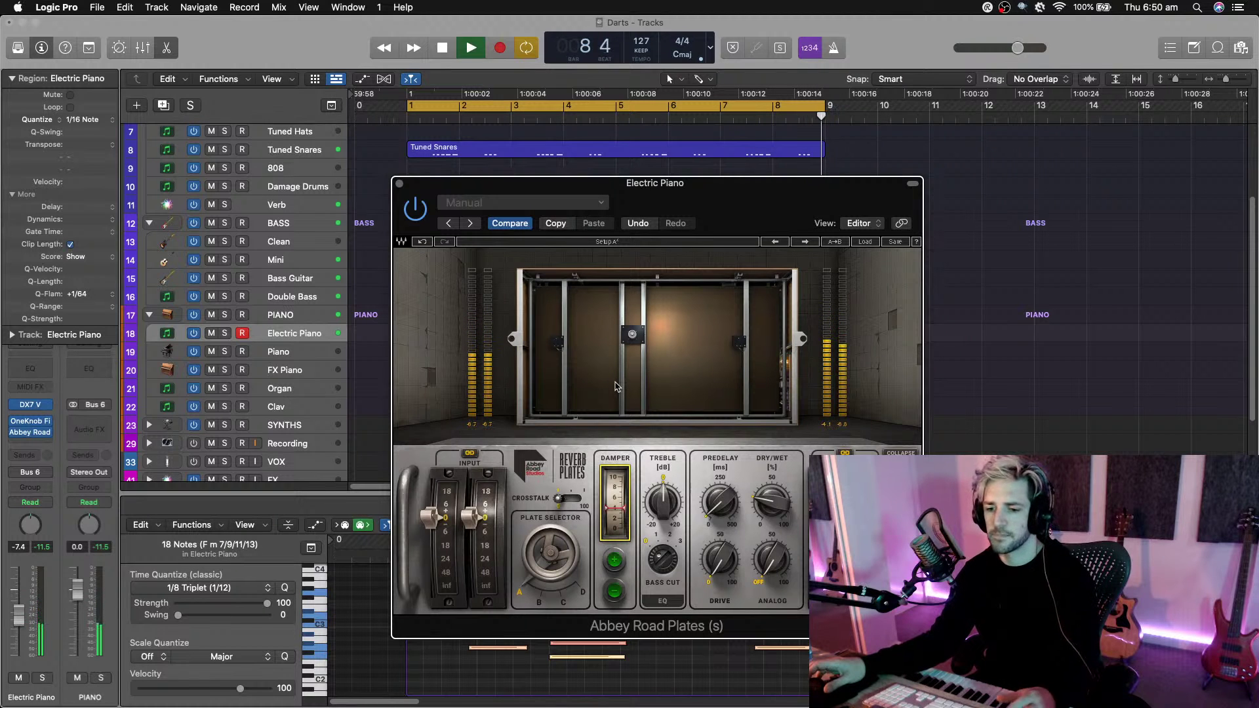
{"action": "left_click", "coordinate": [398, 185]}
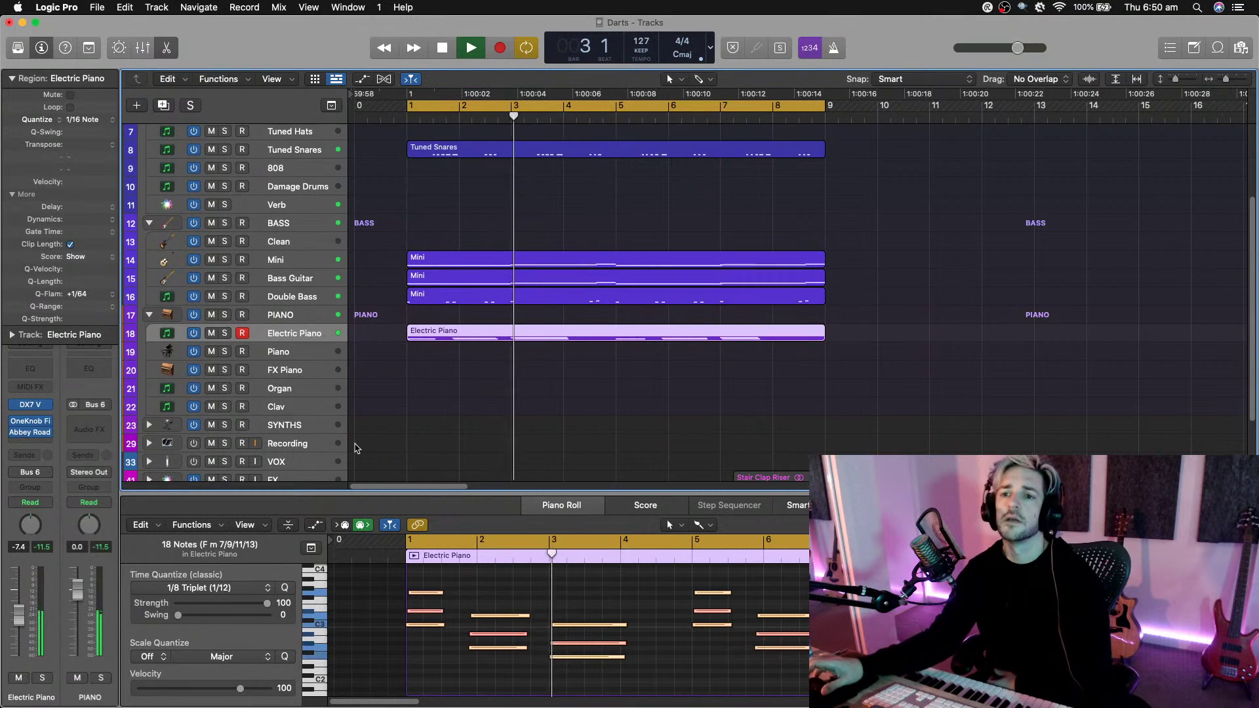
Lower the Electric Piano track's volume to -8.8 dB and stop playback.
{"action": "left_click_drag", "start_coordinate": [20, 613], "coordinate": [20, 615]}
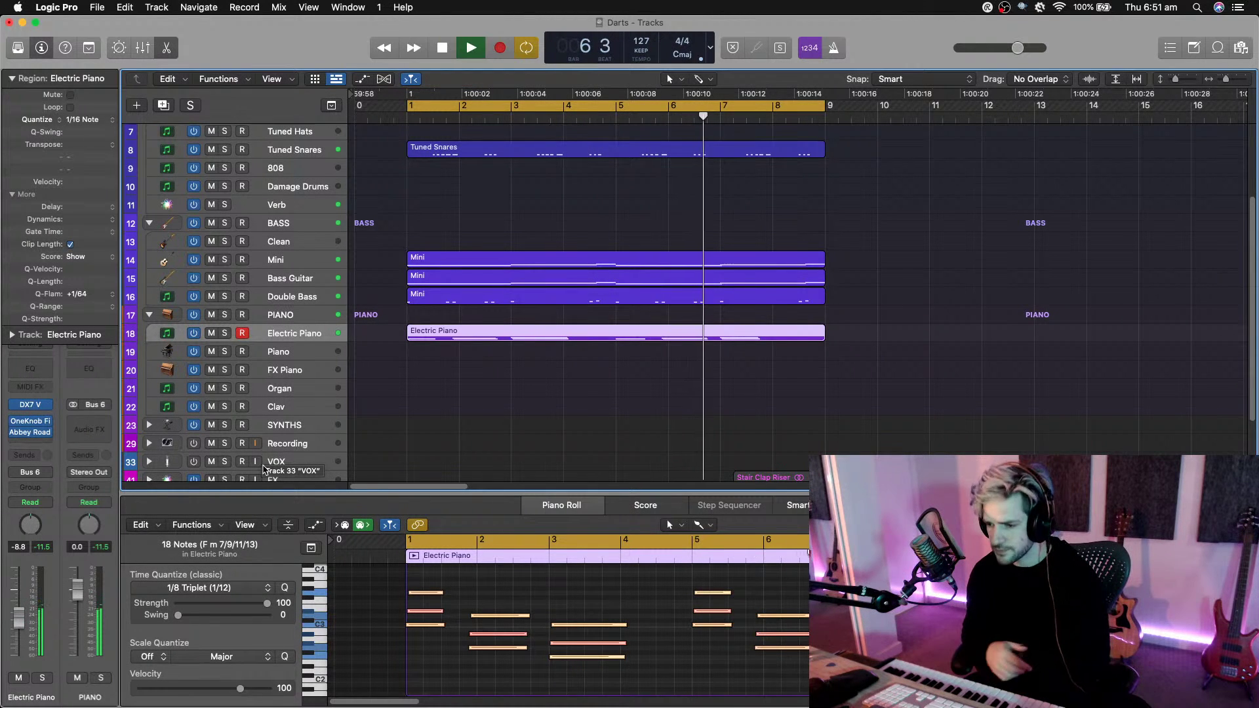
{"action": "scroll", "coordinate": [347, 374], "scroll_direction": "down", "scroll_amount": 2}
{"action": "key", "text": "space"}
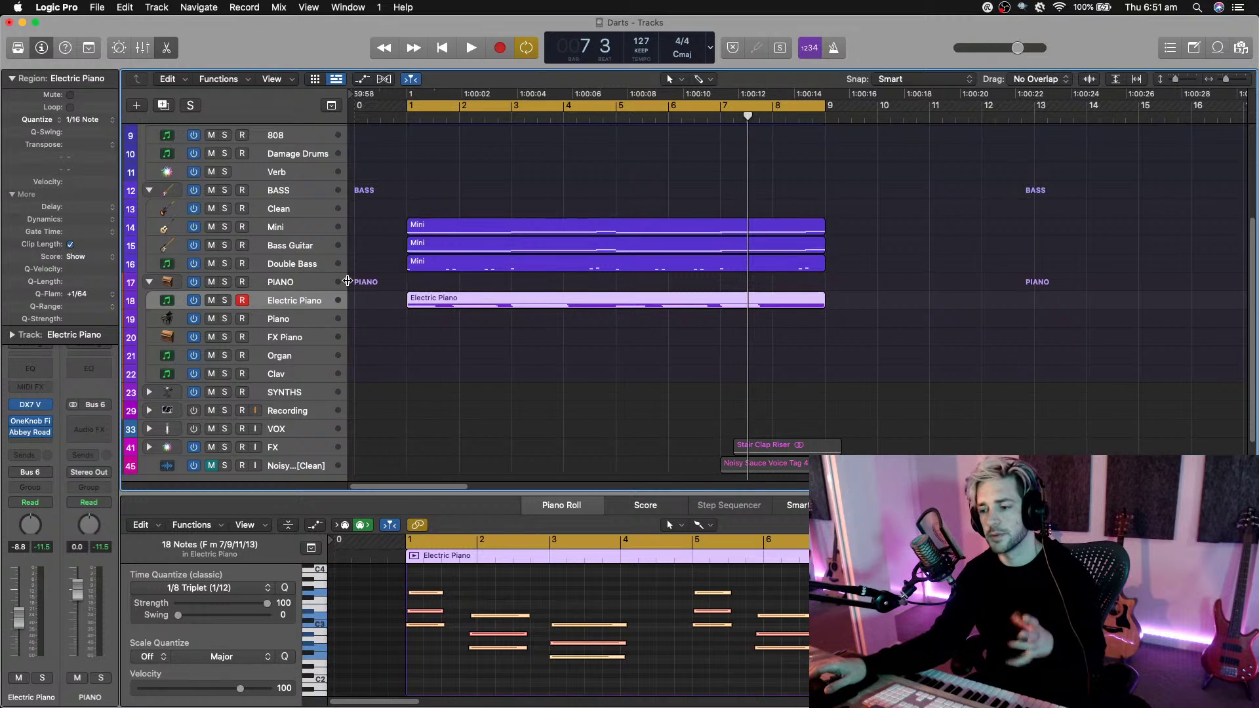
Replace the Piano V2 instrument on the Piano track with a stereo instance of Kontakt 5.
{"action": "left_click", "coordinate": [287, 323]}
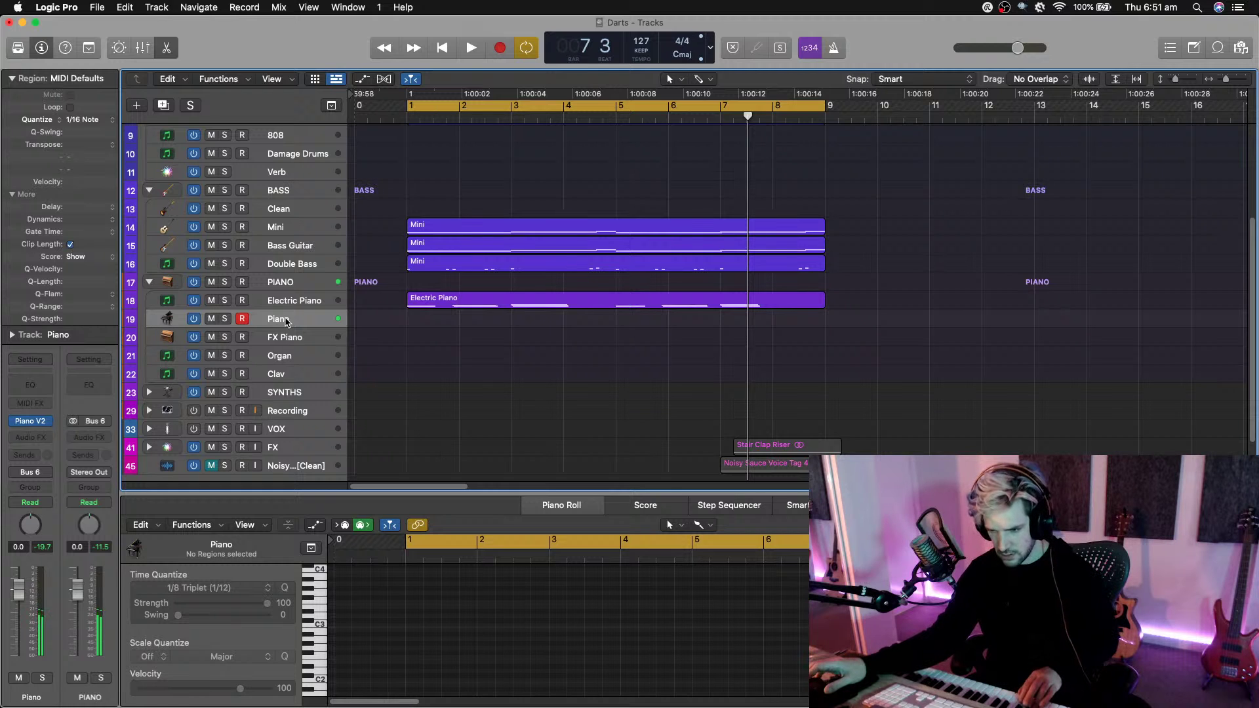
{"action": "scroll", "coordinate": [151, 370], "scroll_direction": "down", "scroll_amount": 2}
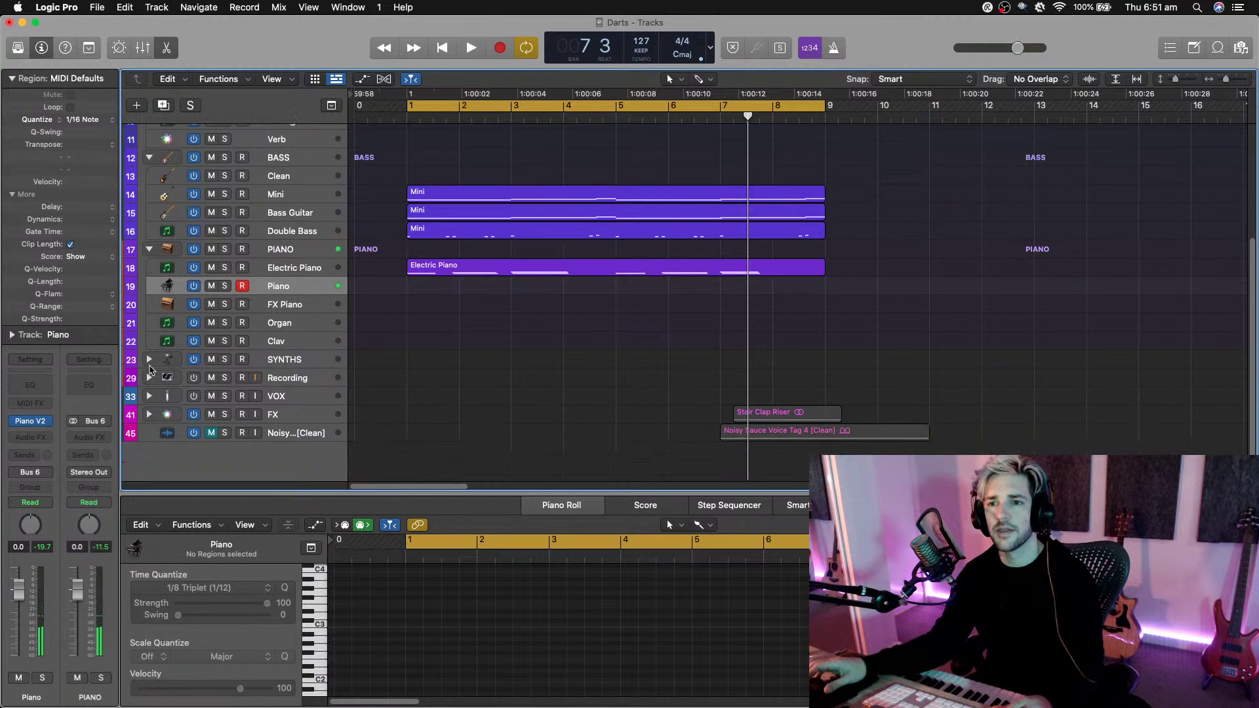
{"action": "left_click", "coordinate": [46, 421]}
{"action": "mouse_move", "coordinate": [78, 536]}
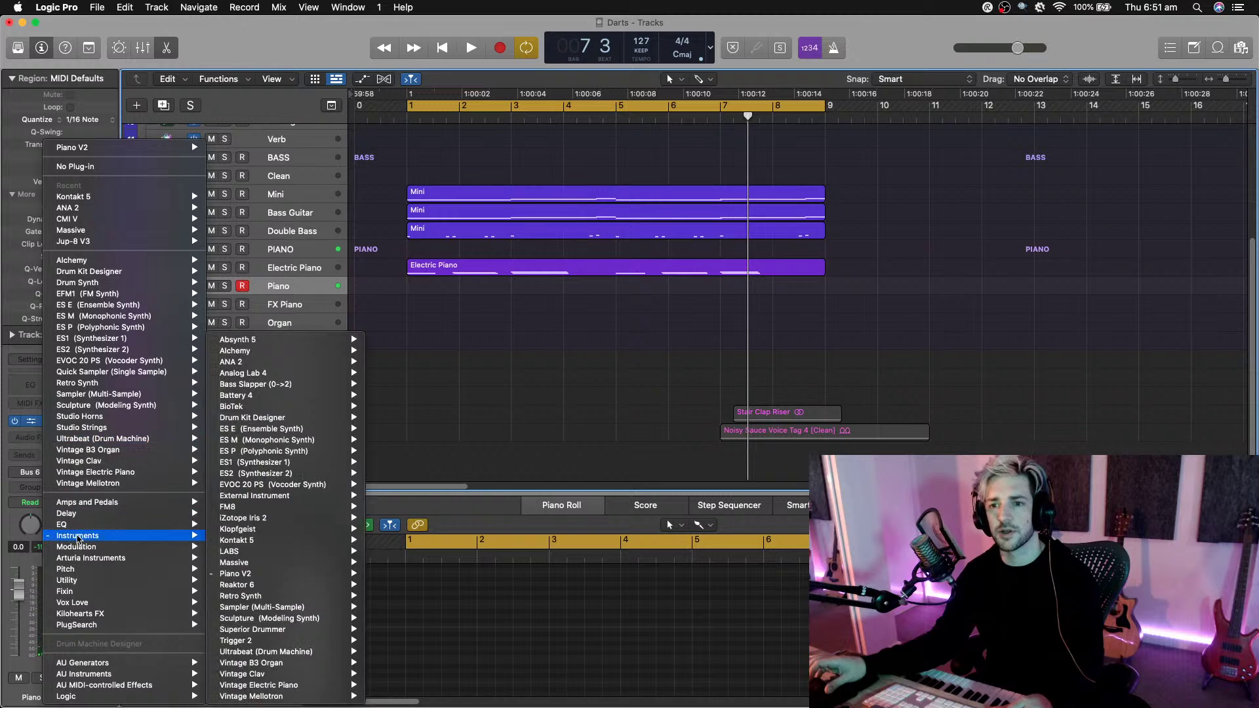
{"action": "mouse_move", "coordinate": [249, 562]}
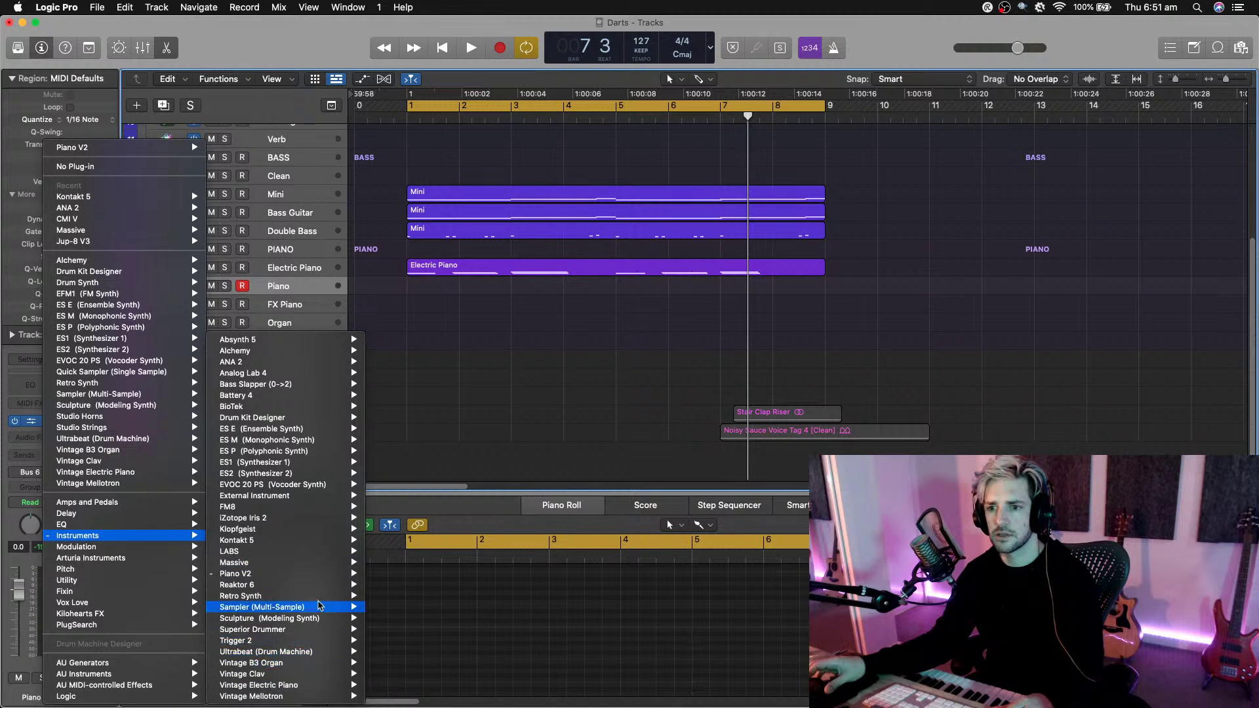
{"action": "mouse_move", "coordinate": [315, 568]}
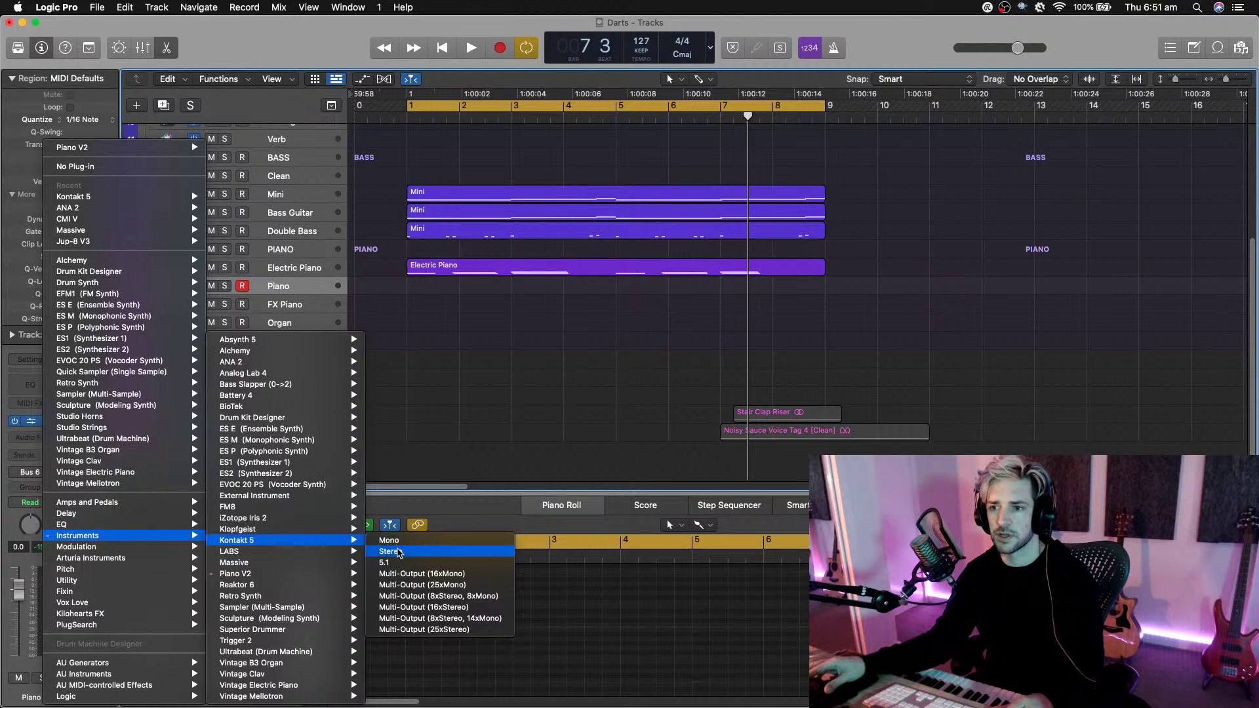
{"action": "left_click", "coordinate": [399, 553]}
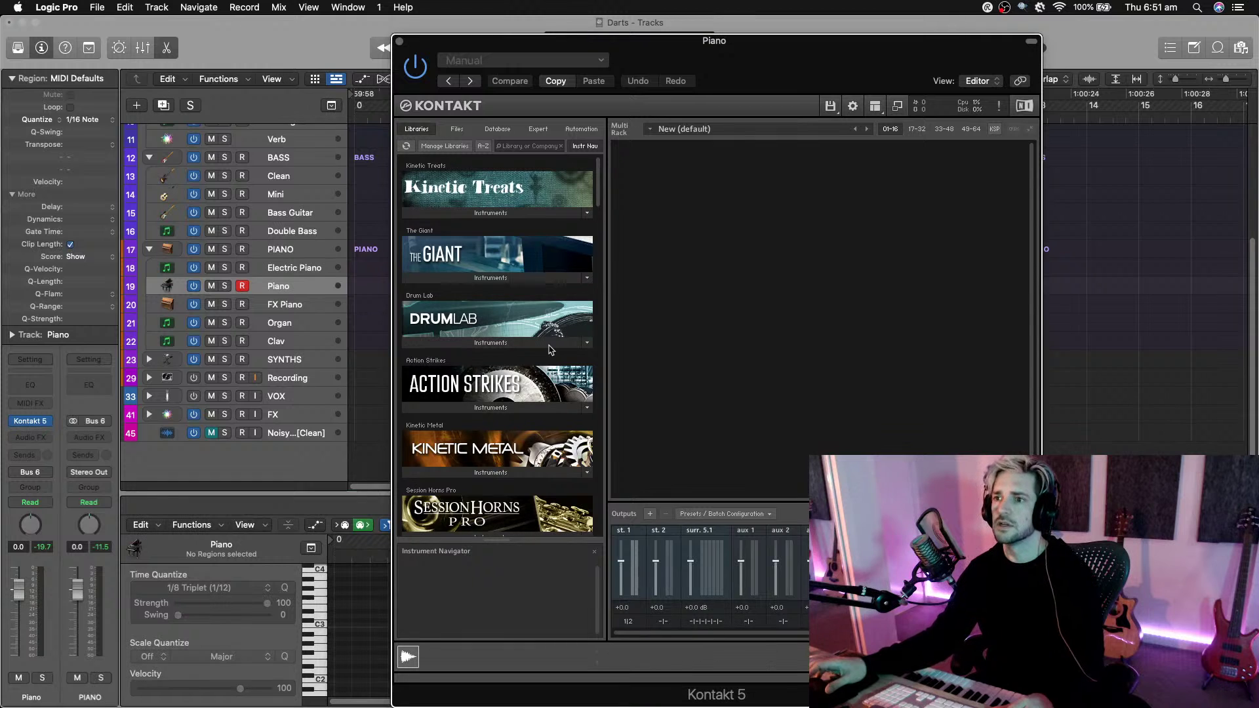
Load Marimba.nki from the VSL Percussion folder of the Kontakt Factory Library's orchestral instruments.
{"action": "scroll", "coordinate": [553, 413], "scroll_direction": "down", "scroll_amount": 1}
{"action": "scroll", "coordinate": [549, 413], "scroll_direction": "down", "scroll_amount": 3}
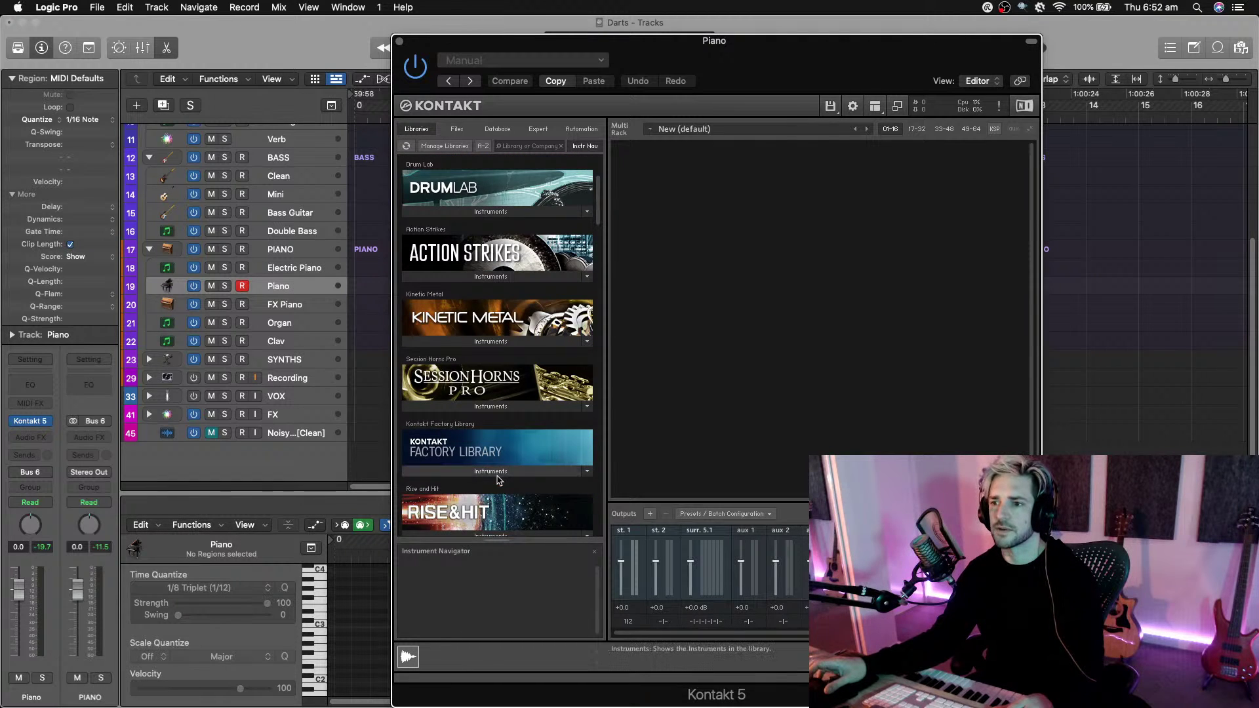
{"action": "left_click", "coordinate": [498, 475]}
{"action": "scroll", "coordinate": [498, 480], "scroll_direction": "down", "scroll_amount": 1}
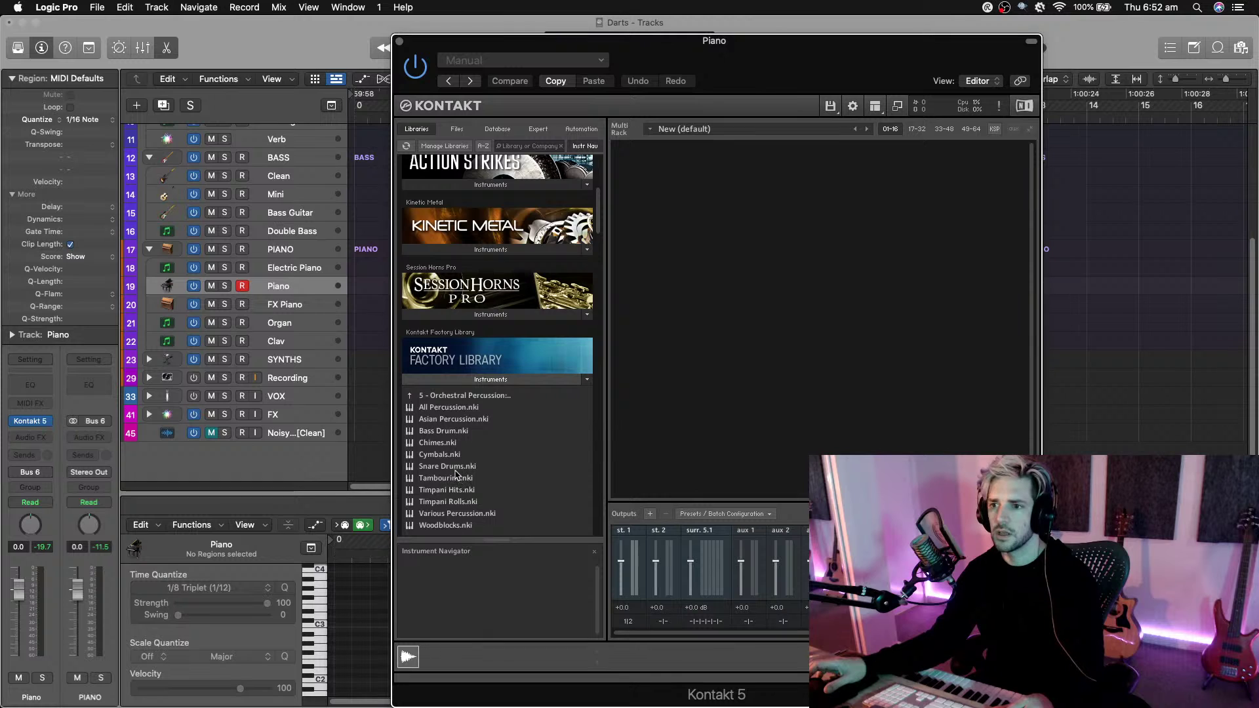
{"action": "left_click", "coordinate": [449, 396]}
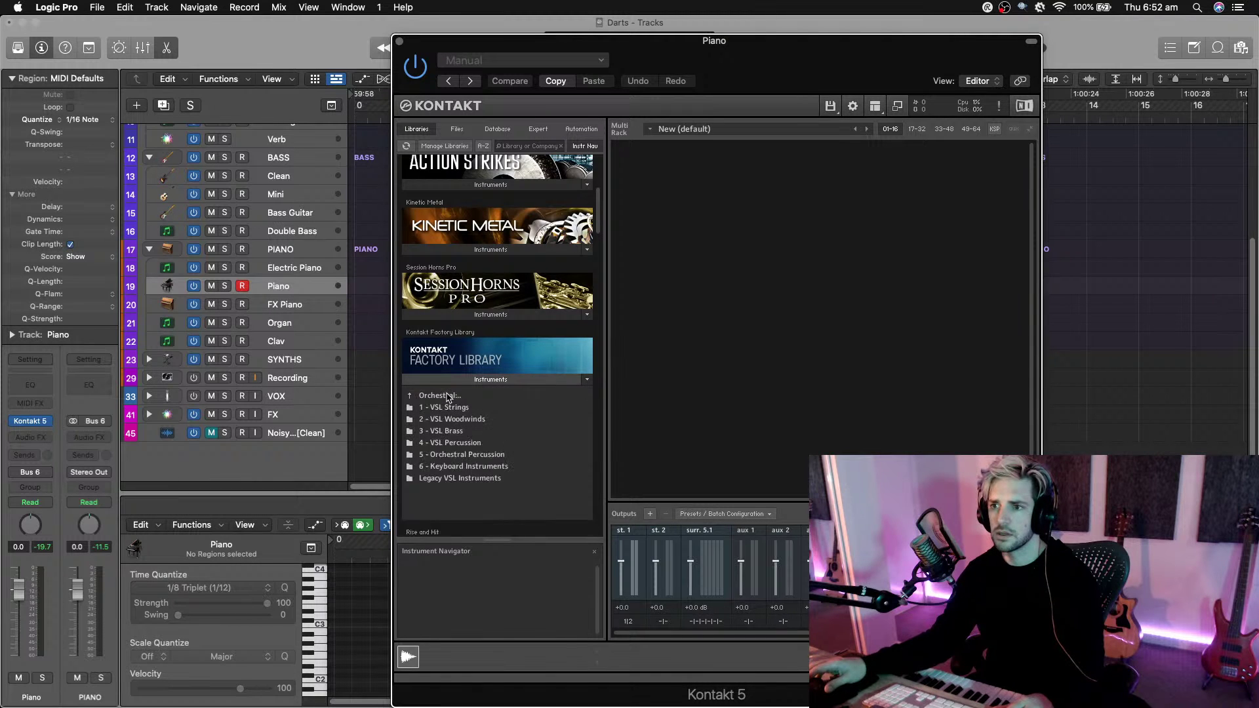
{"action": "scroll", "coordinate": [459, 426], "scroll_direction": "down", "scroll_amount": 1}
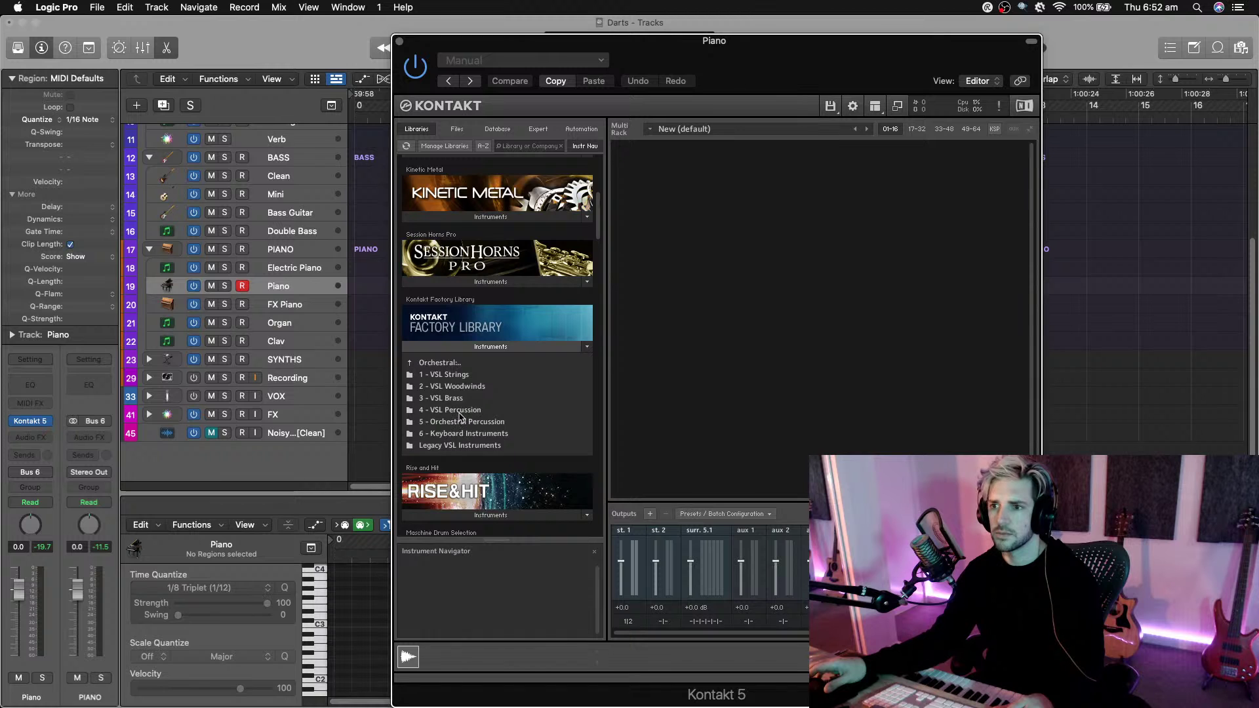
{"action": "left_click", "coordinate": [459, 412]}
{"action": "scroll", "coordinate": [459, 413], "scroll_direction": "down", "scroll_amount": 2}
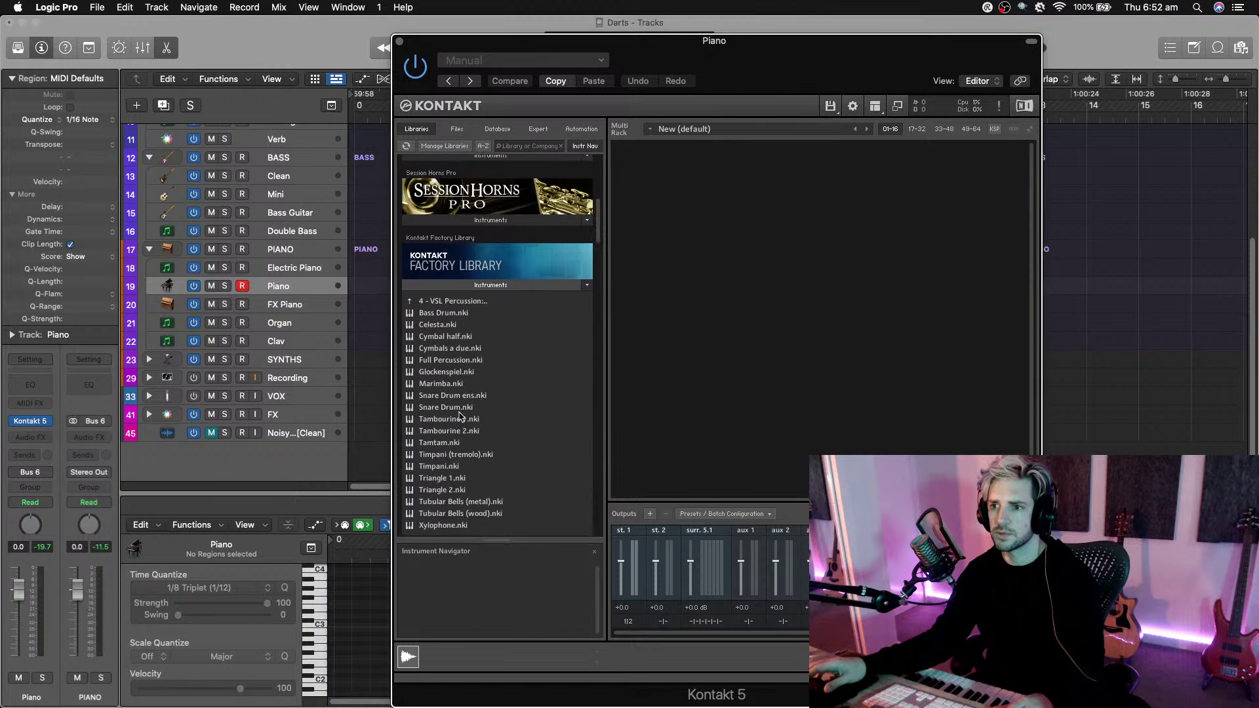
{"action": "double_click", "coordinate": [421, 385]}
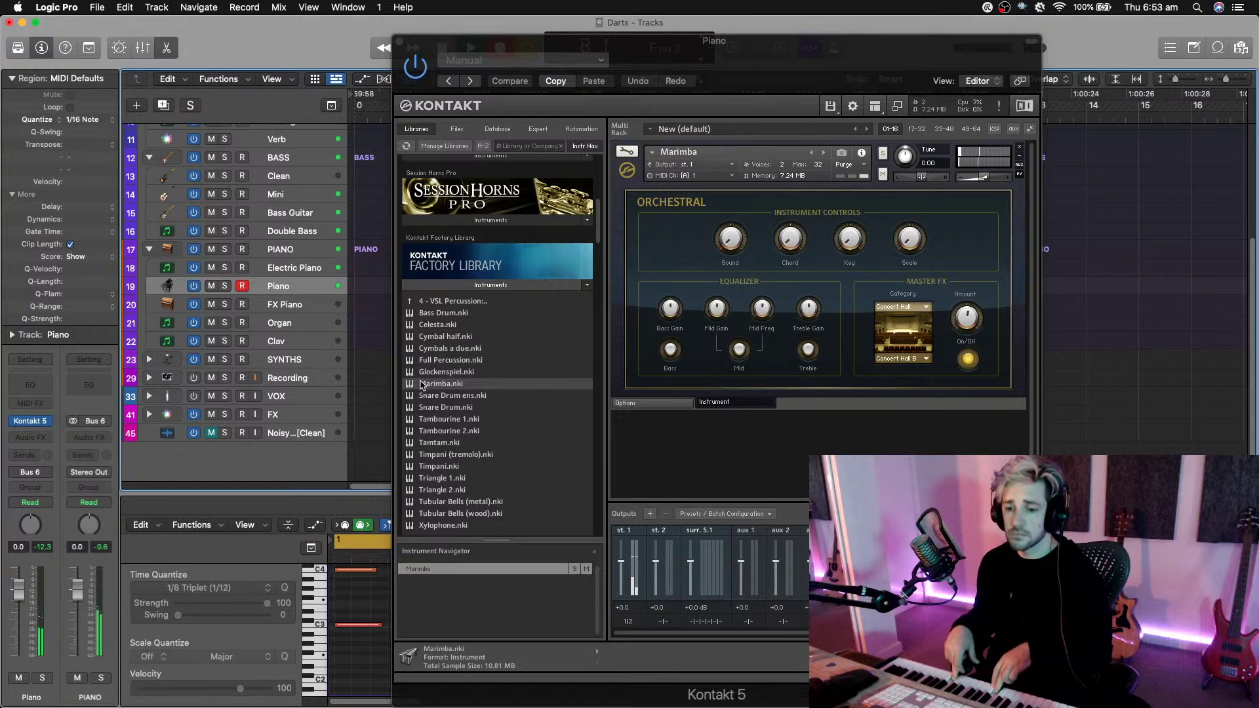
Finish recording the eight-bar marimba part on the Piano track, close the Kontakt 5 window and stop playback.
{"action": "key", "text": "super+z"}
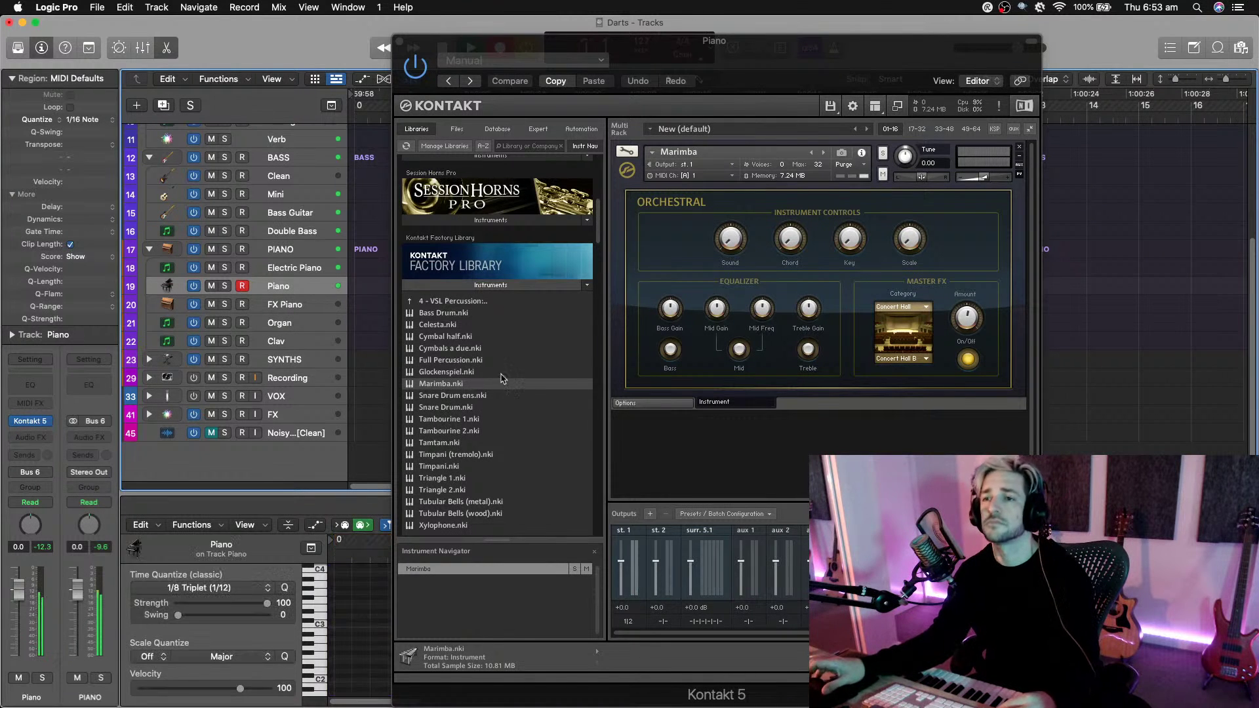
{"action": "left_click", "coordinate": [399, 42]}
{"action": "key", "text": "space"}
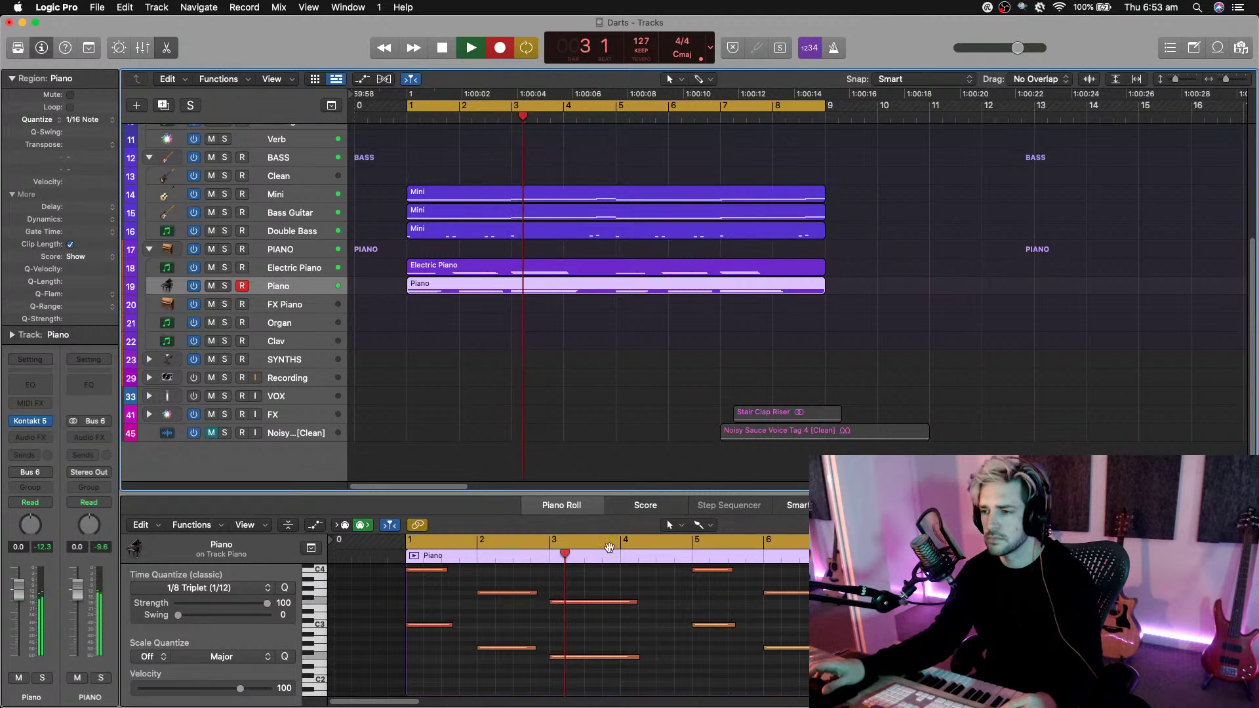
{"action": "key", "text": "space"}
{"action": "left_click", "coordinate": [615, 639]}
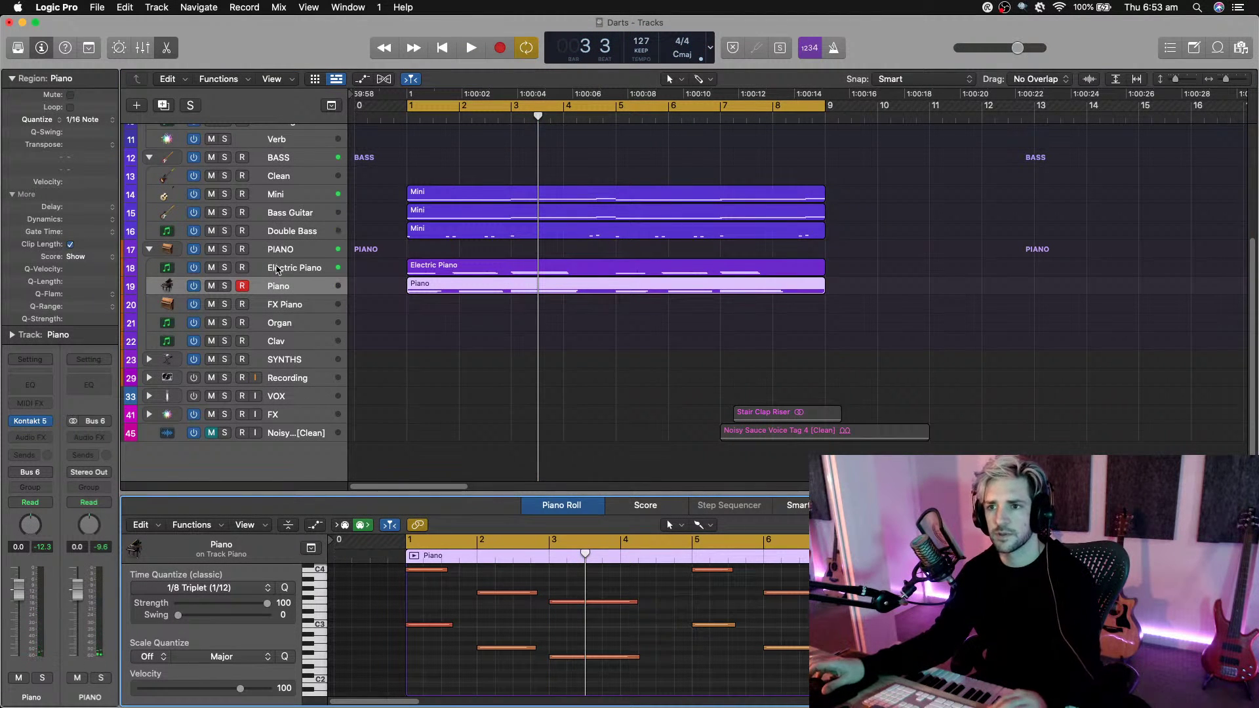
Rename the Piano track as Marimba and lower its volume to -4.8 dB.
{"action": "double_click", "coordinate": [275, 291]}
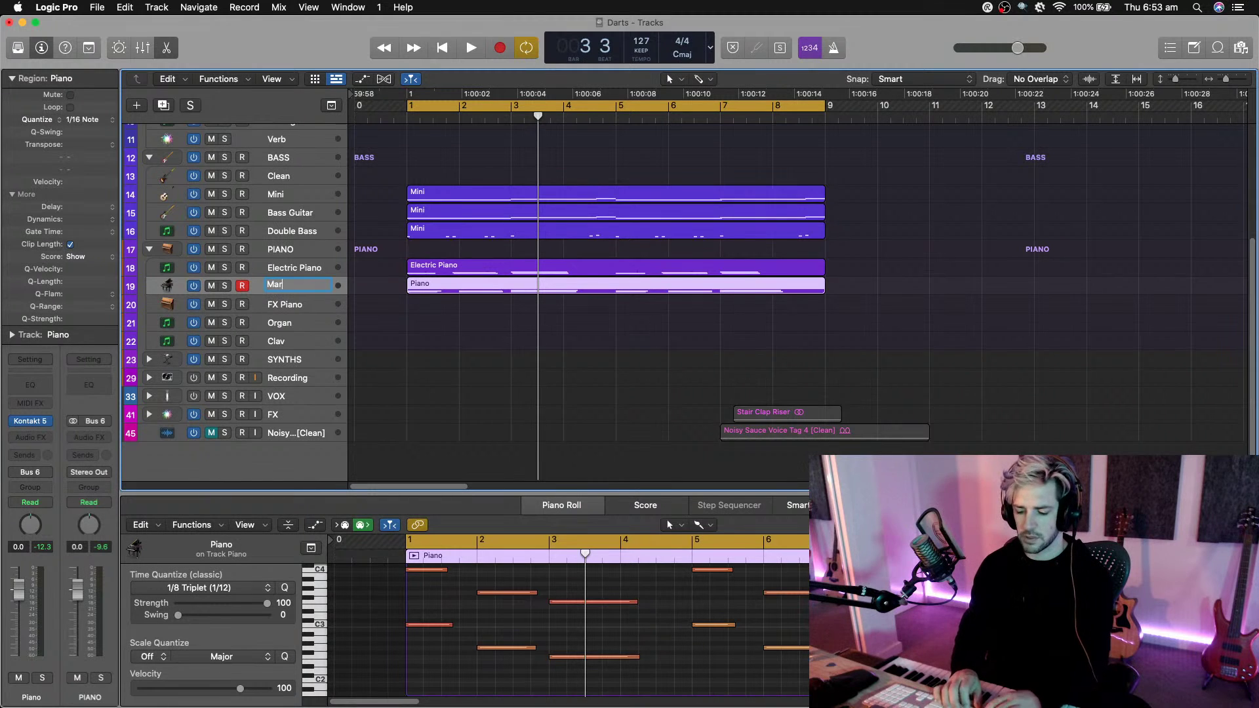
{"action": "key", "text": "Return"}
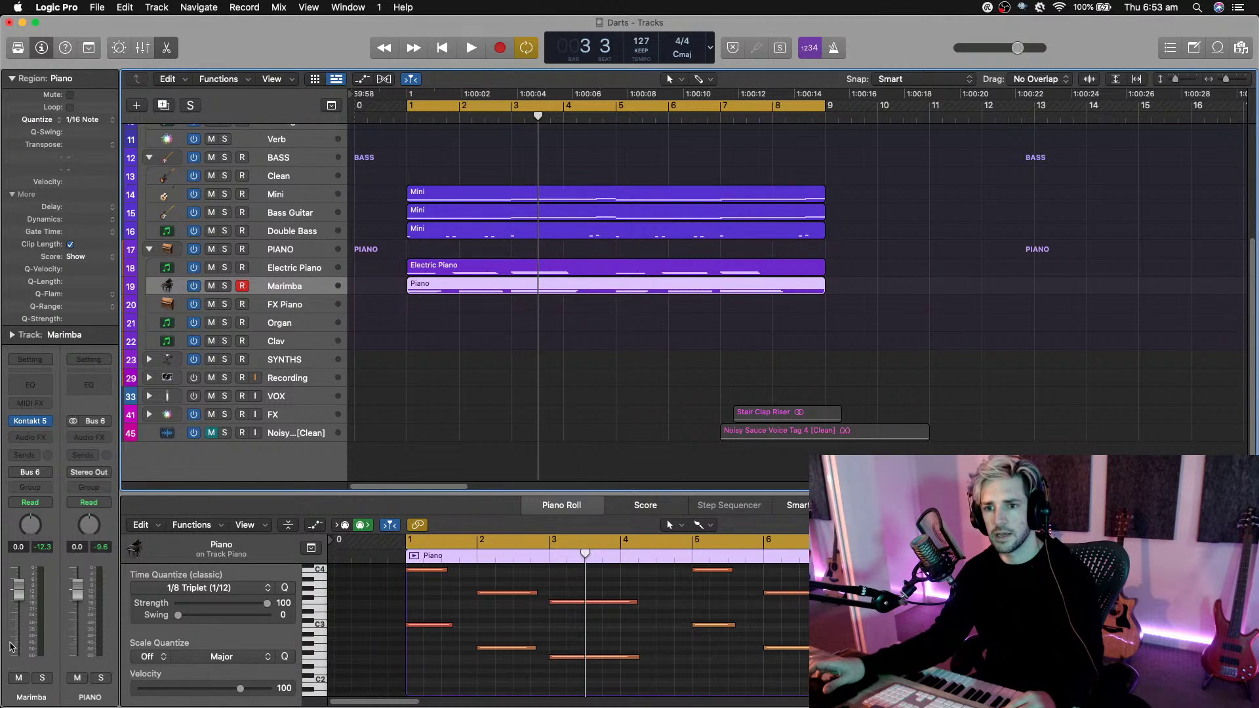
{"action": "left_click_drag", "start_coordinate": [25, 589], "coordinate": [23, 610]}
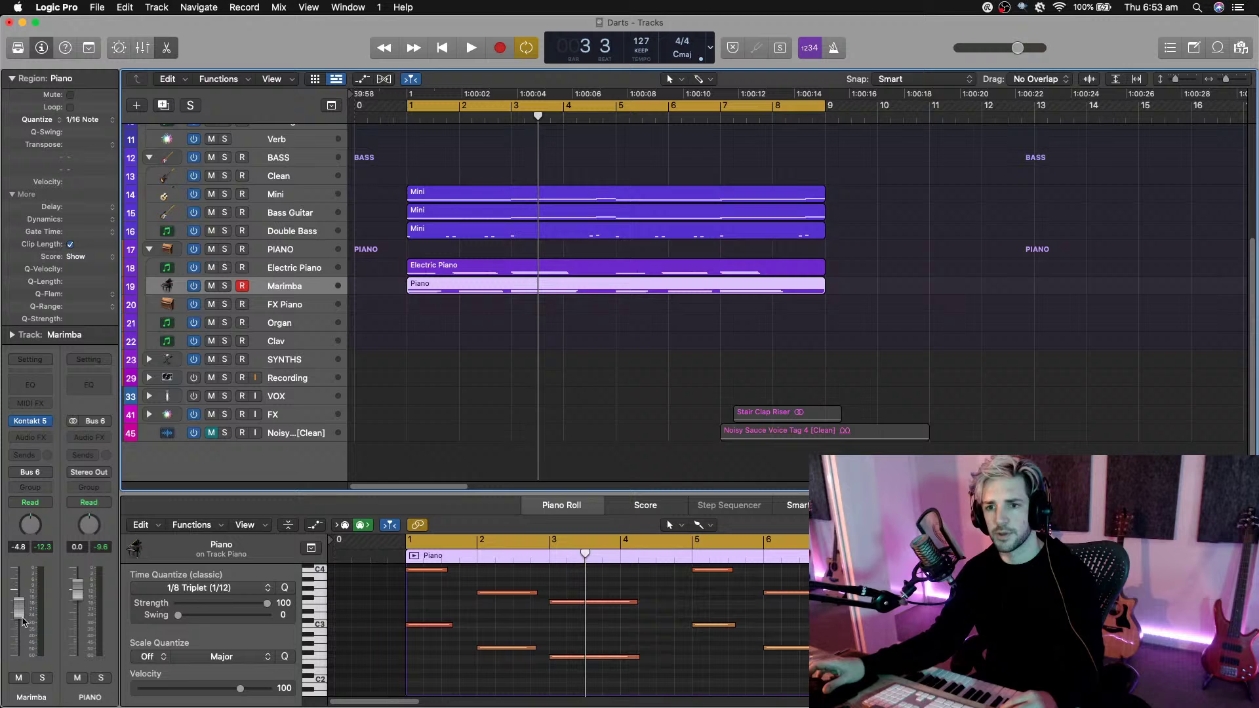
Insert the Crystallizer effect after Kontakt 5 on the Marimba track.
{"action": "left_click", "coordinate": [30, 438]}
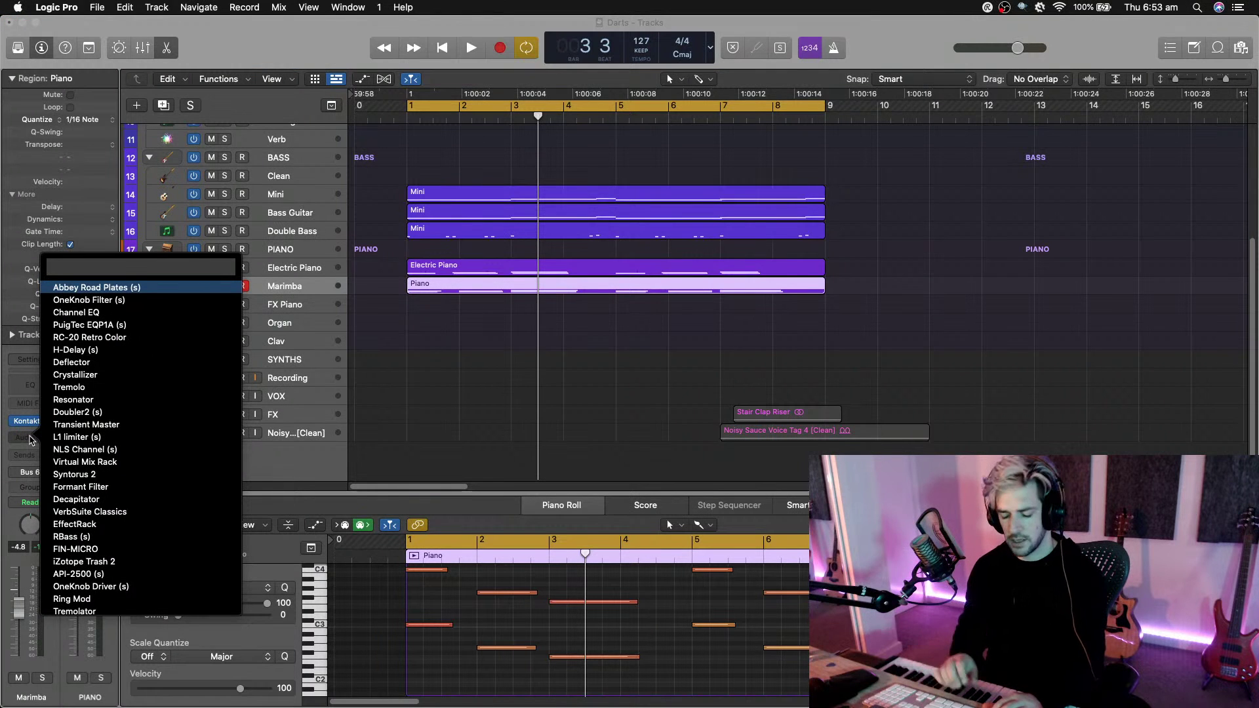
{"action": "type", "text": "trem"}
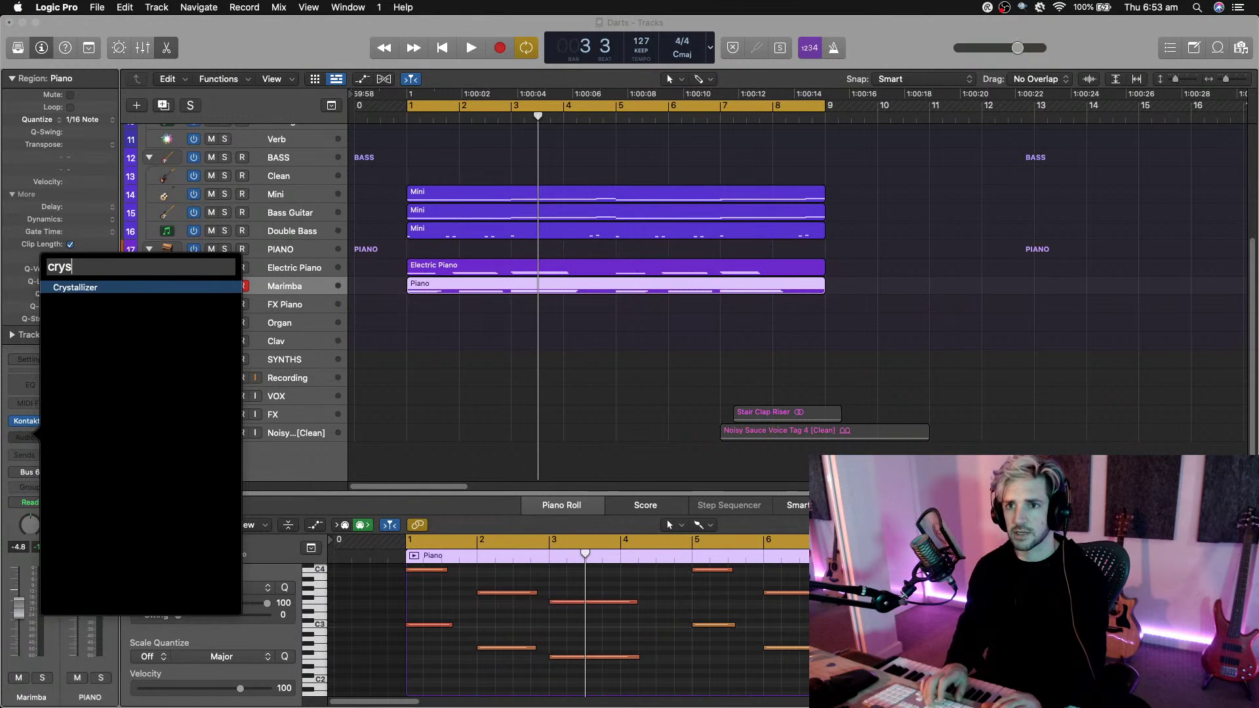
{"action": "key", "text": "Escape"}
{"action": "left_click", "coordinate": [31, 437]}
{"action": "key", "text": "Return"}
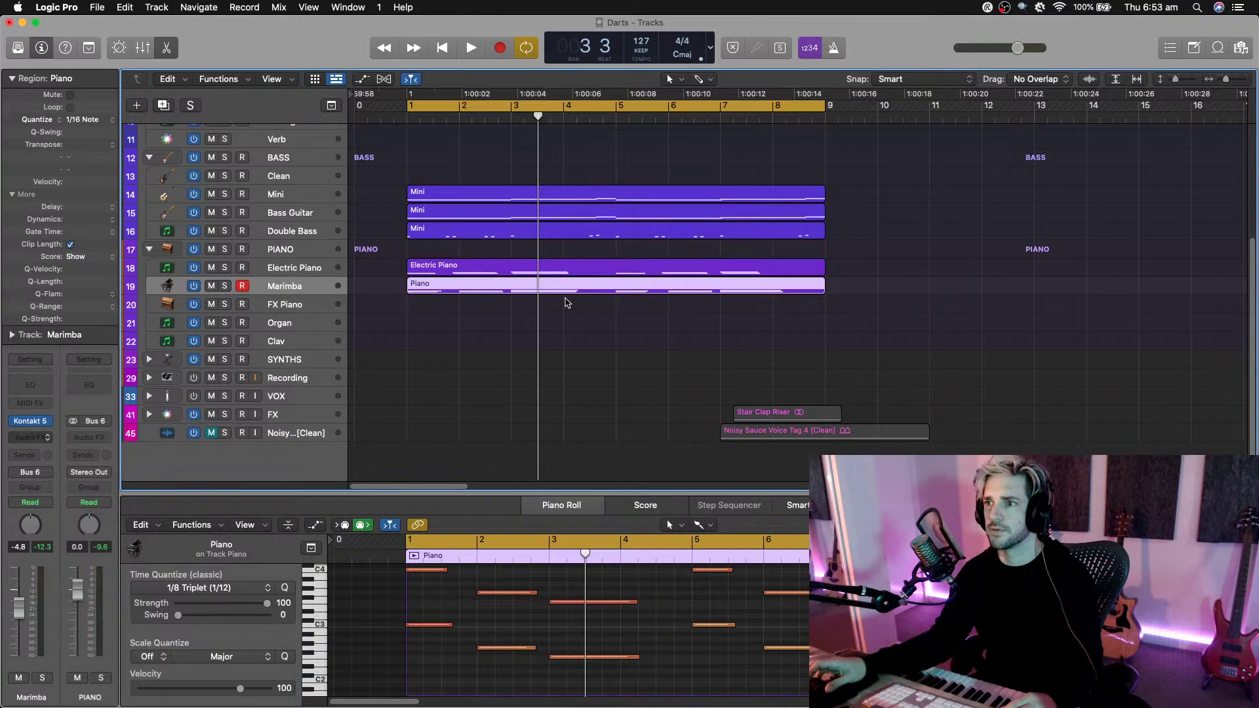
{"action": "key", "text": "Return"}
Play the loop, reduce Crystallizer's mix towards dry and lower the Marimba track's volume to -5.9 dB.
{"action": "key", "text": "space"}
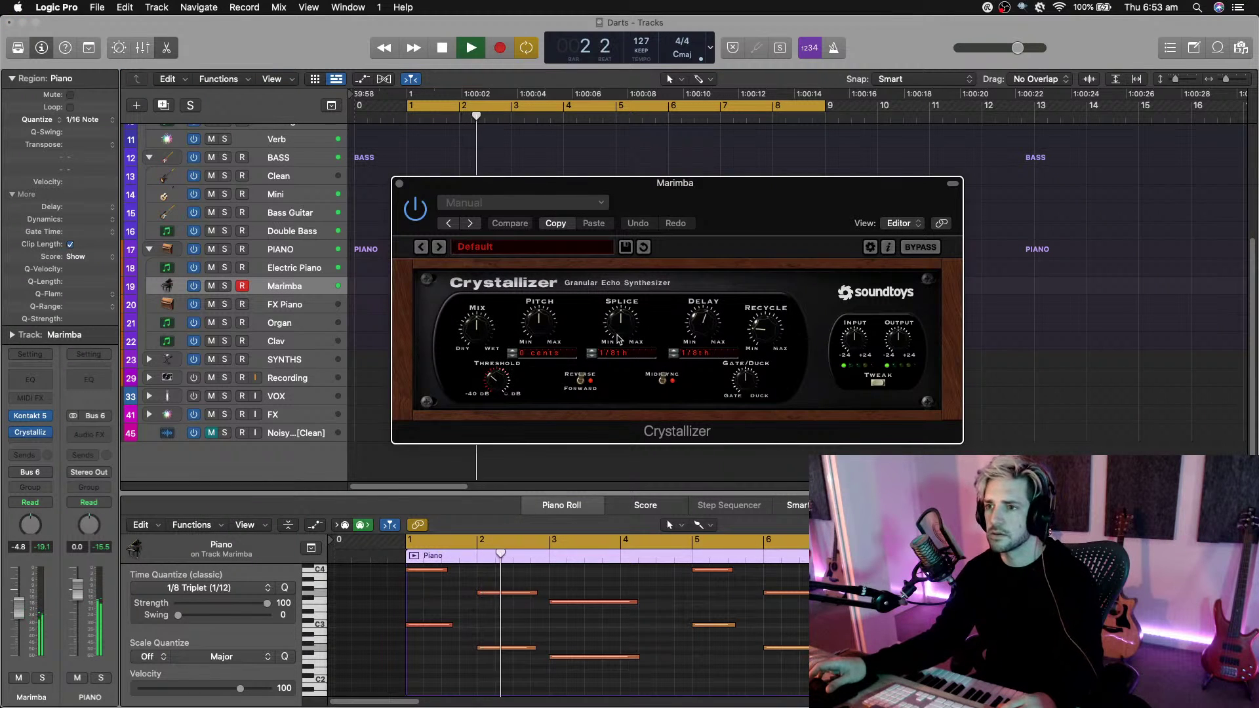
{"action": "left_click_drag", "start_coordinate": [476, 326], "coordinate": [470, 342]}
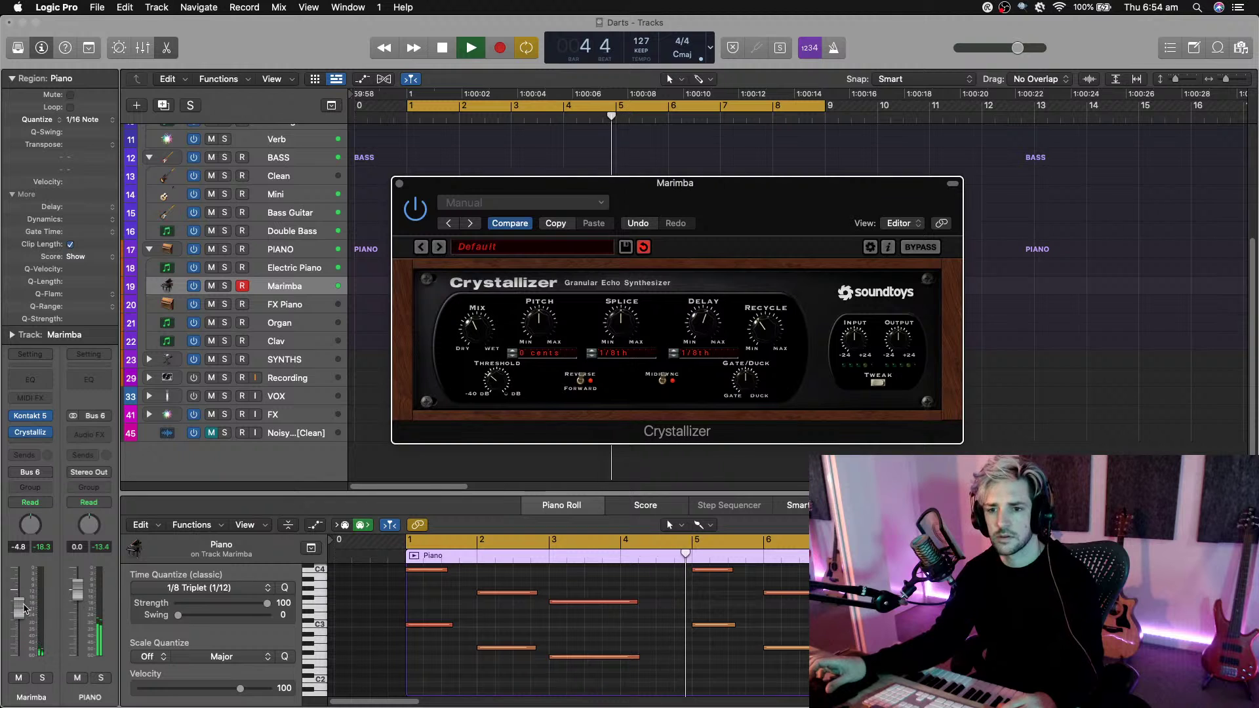
{"action": "left_click_drag", "start_coordinate": [20, 607], "coordinate": [22, 616]}
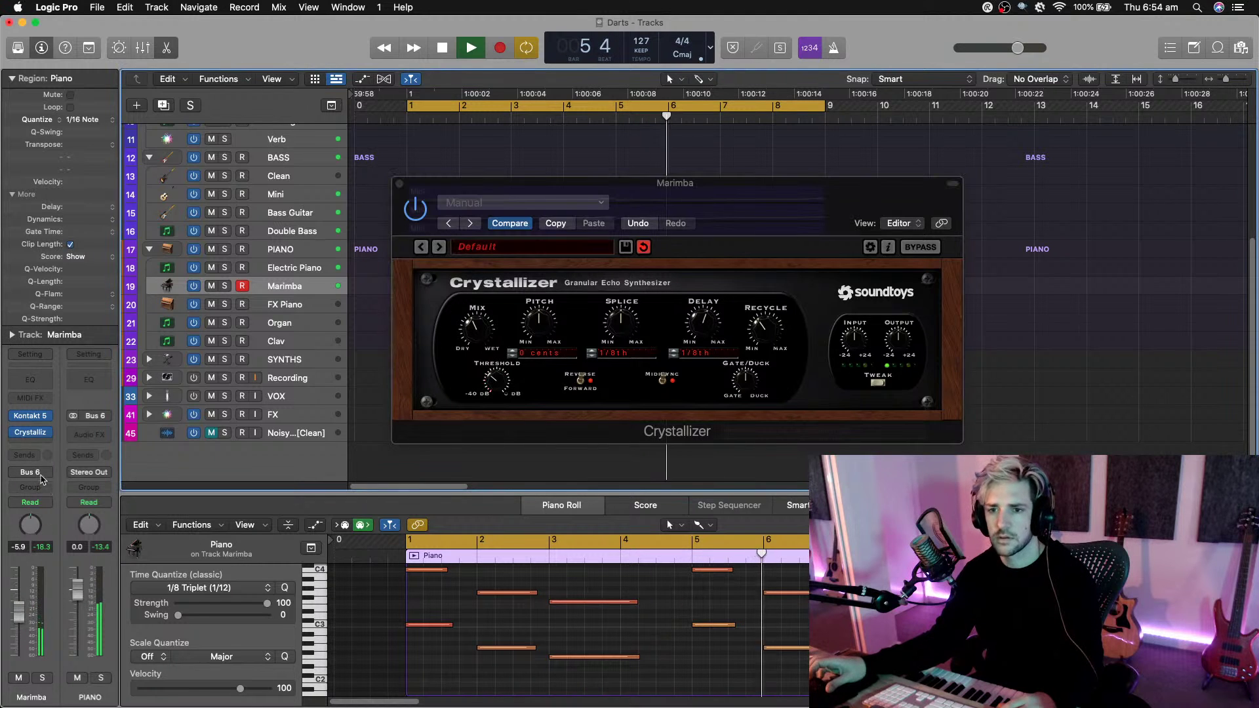
Insert a stereo OneKnob Filter (s) between Kontakt 5 and Crystallizer on the Marimba track.
{"action": "left_click", "coordinate": [33, 437]}
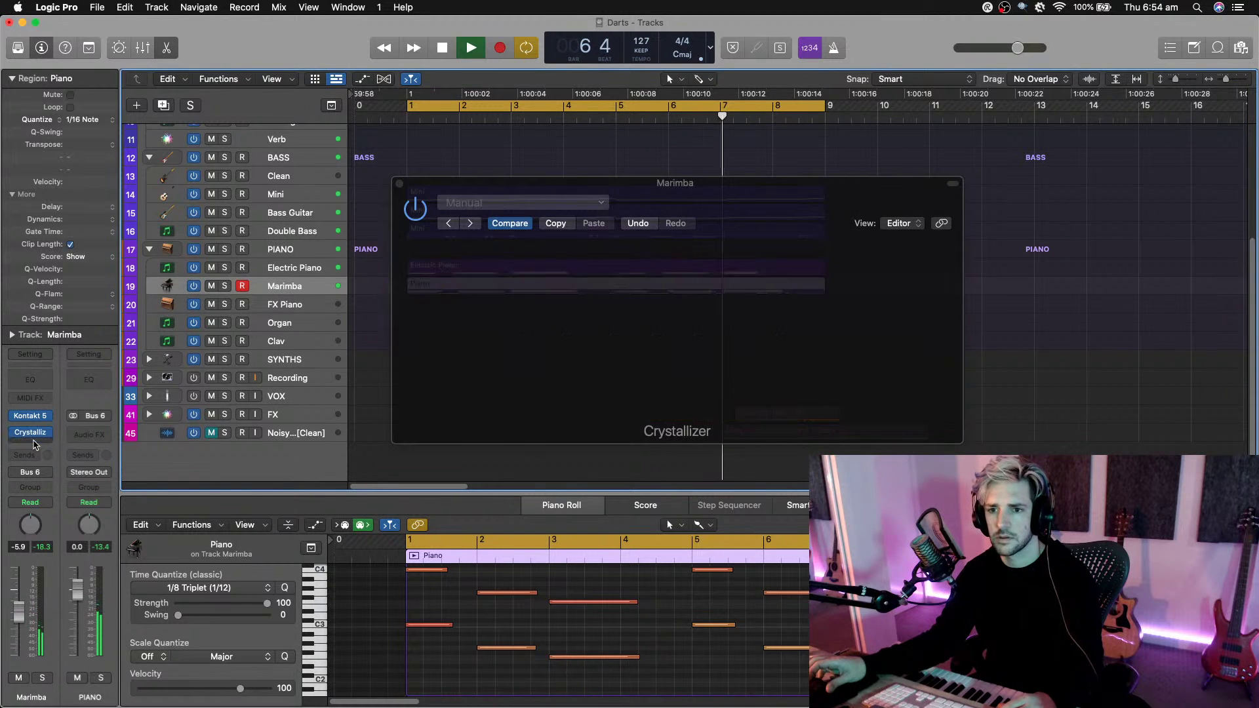
{"action": "left_click", "coordinate": [35, 441]}
{"action": "mouse_move", "coordinate": [131, 472]}
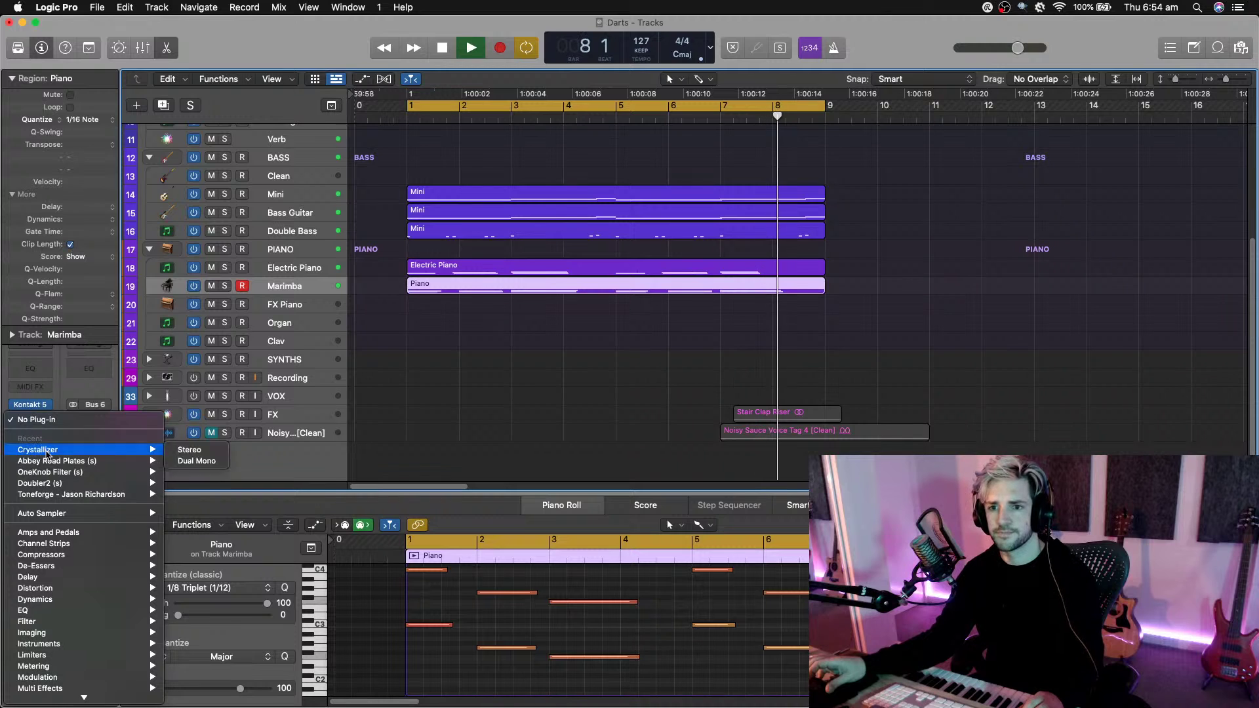
{"action": "left_click", "coordinate": [189, 473]}
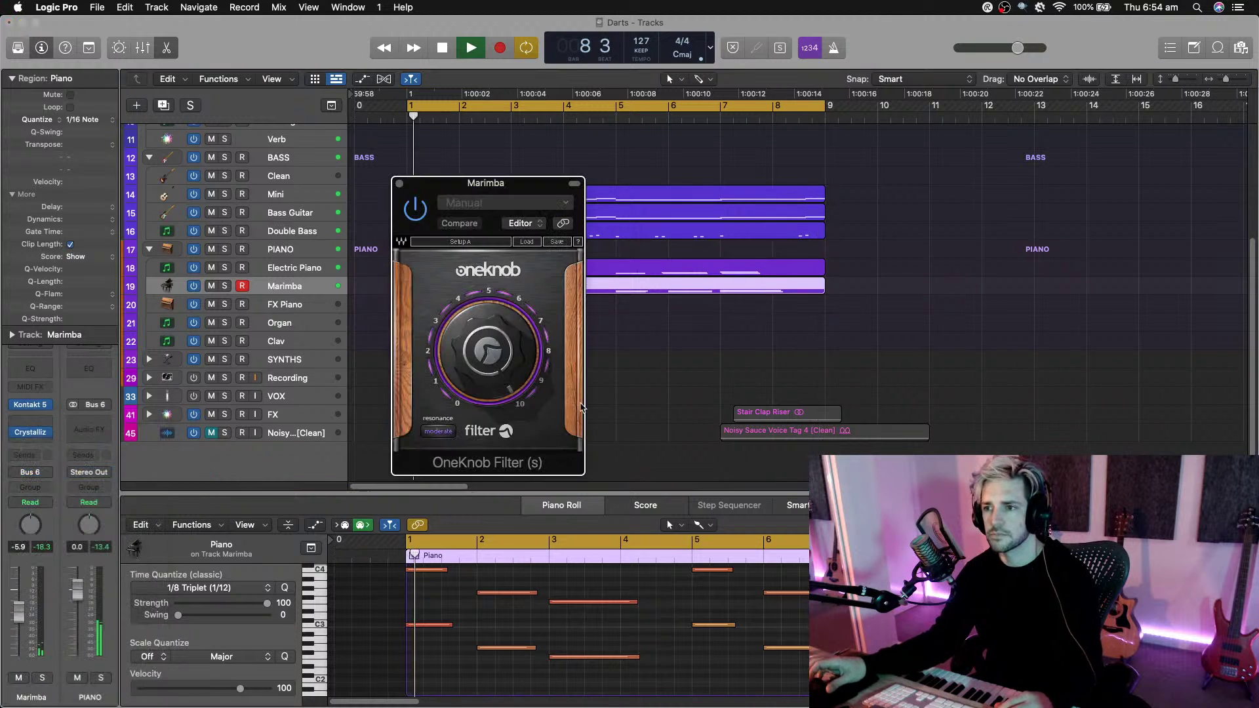
Reduce the Marimba's OneKnob Filter to about 5.7 and raise the track's volume to -4.6 dB.
{"action": "left_click_drag", "start_coordinate": [500, 359], "coordinate": [500, 393]}
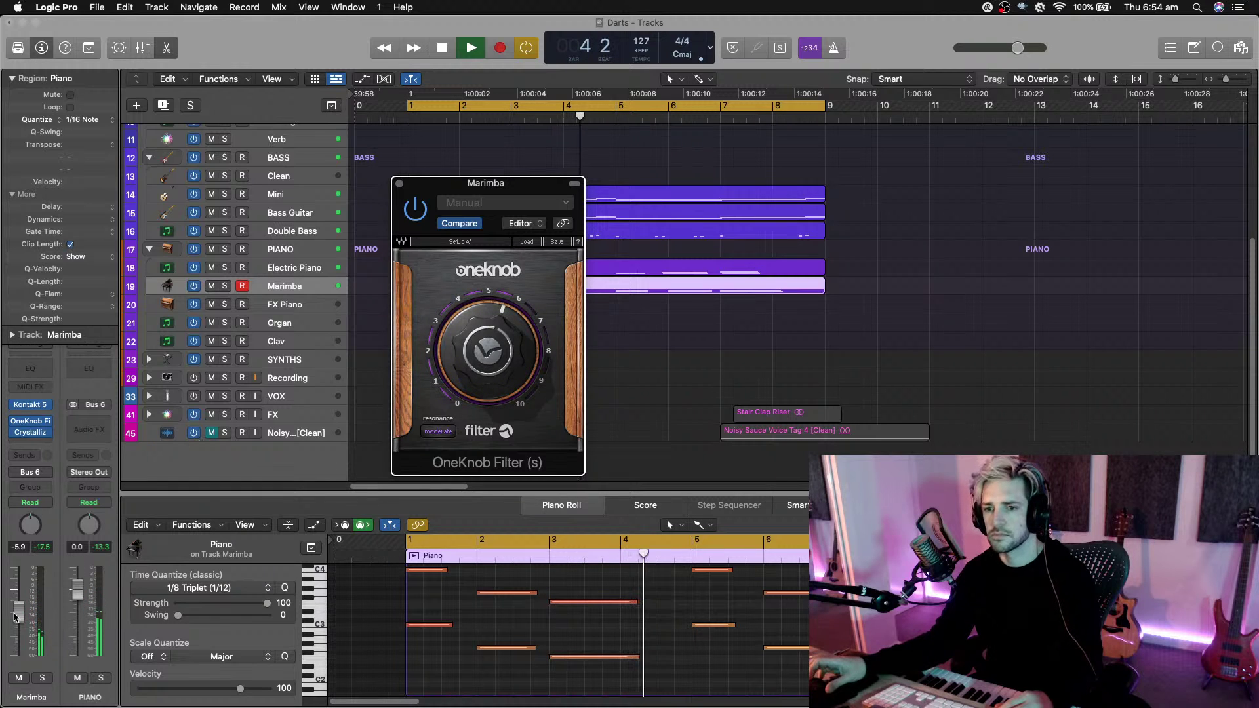
{"action": "left_click_drag", "start_coordinate": [26, 617], "coordinate": [24, 608]}
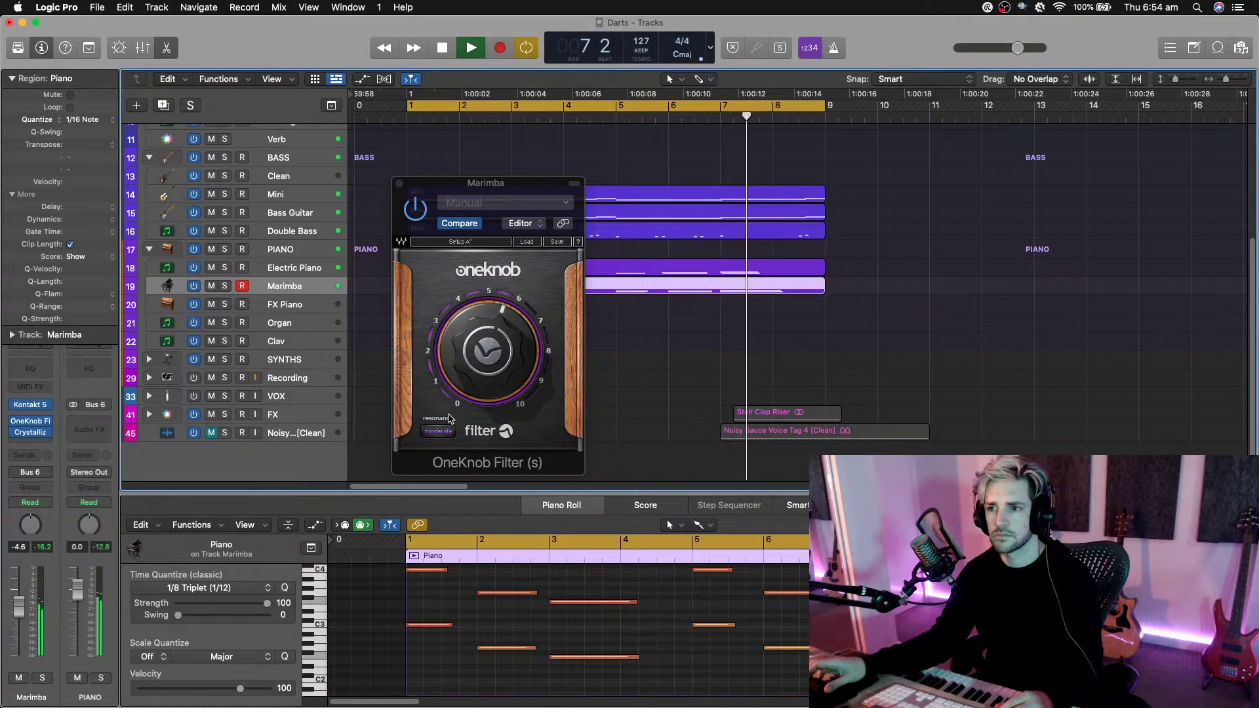
{"action": "left_click_drag", "start_coordinate": [488, 385], "coordinate": [489, 379]}
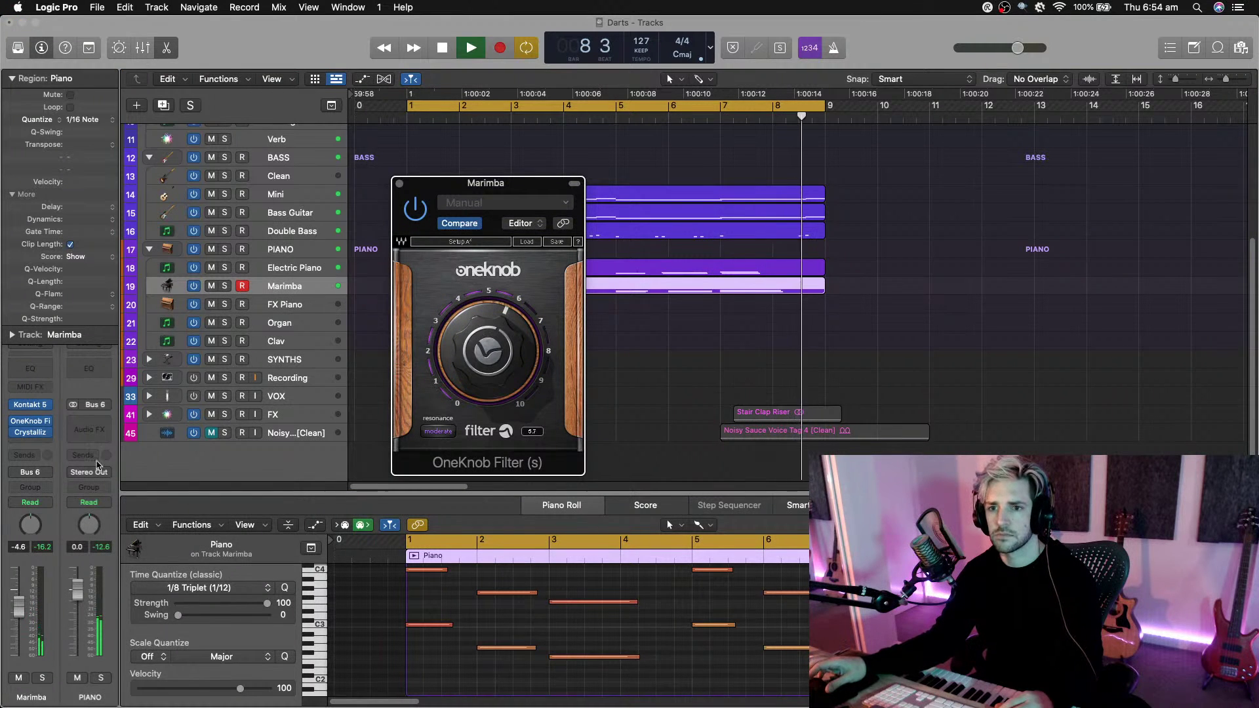
Increase the Concert Hall reverb amount in the Marimba's Kontakt 5 Master FX, then close the instrument window.
{"action": "left_click", "coordinate": [30, 404]}
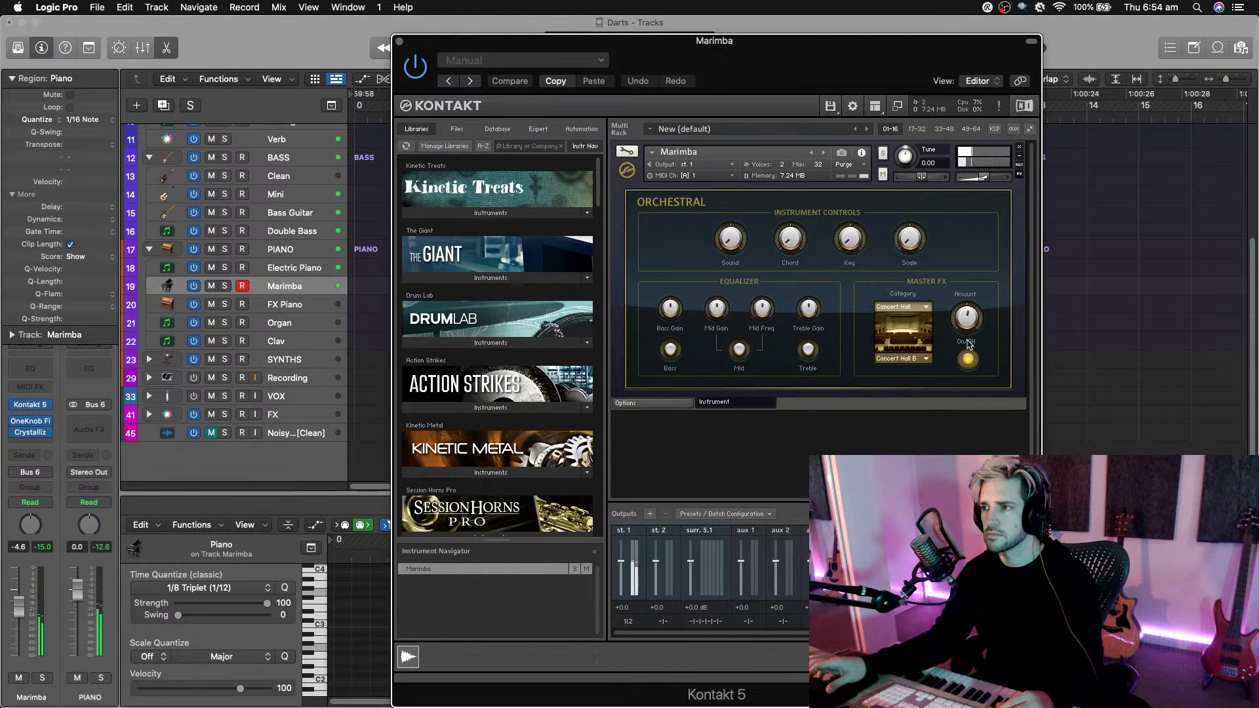
{"action": "left_click", "coordinate": [966, 319]}
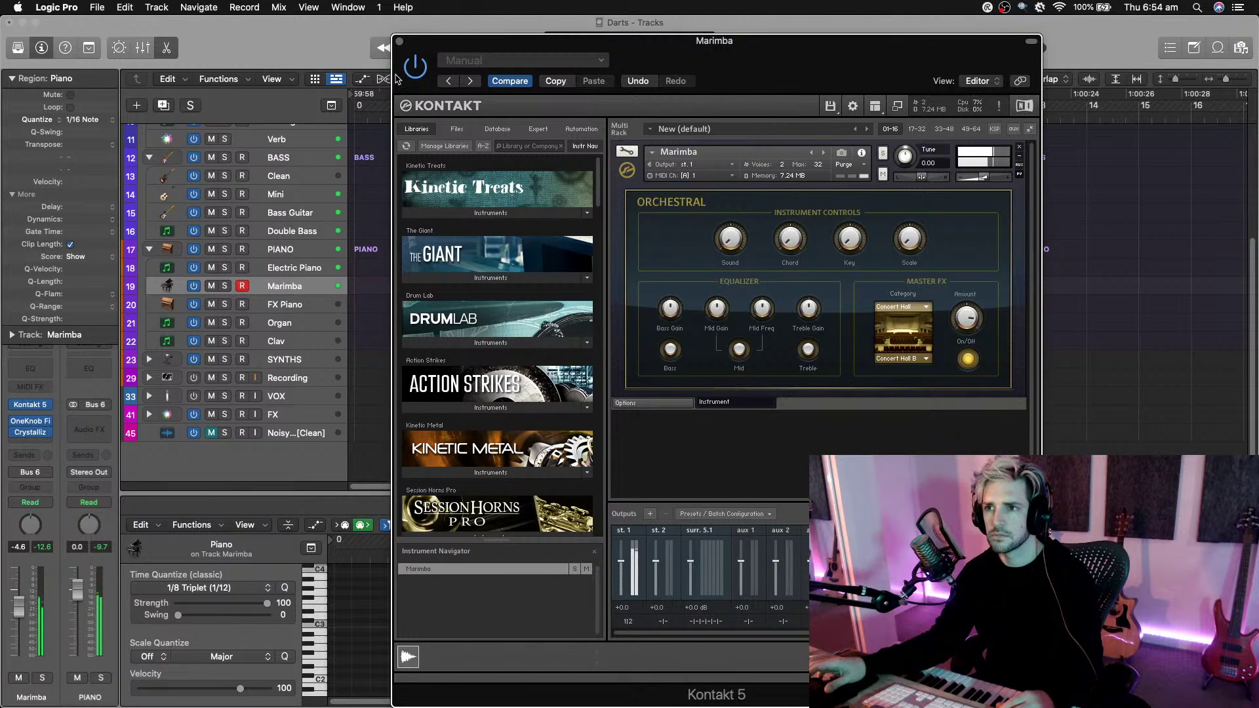
{"action": "left_click", "coordinate": [398, 44]}
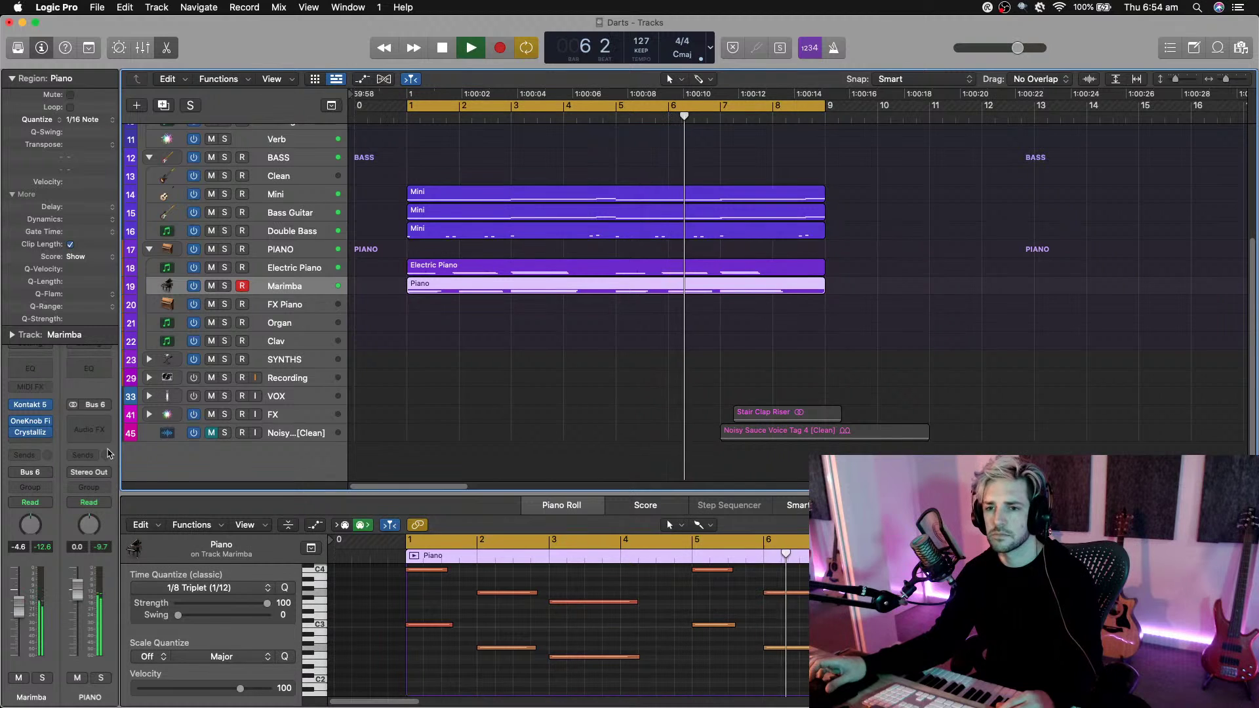
Insert a stereo Chorus modulation effect after Crystallizer on the Marimba track.
{"action": "left_click", "coordinate": [31, 444]}
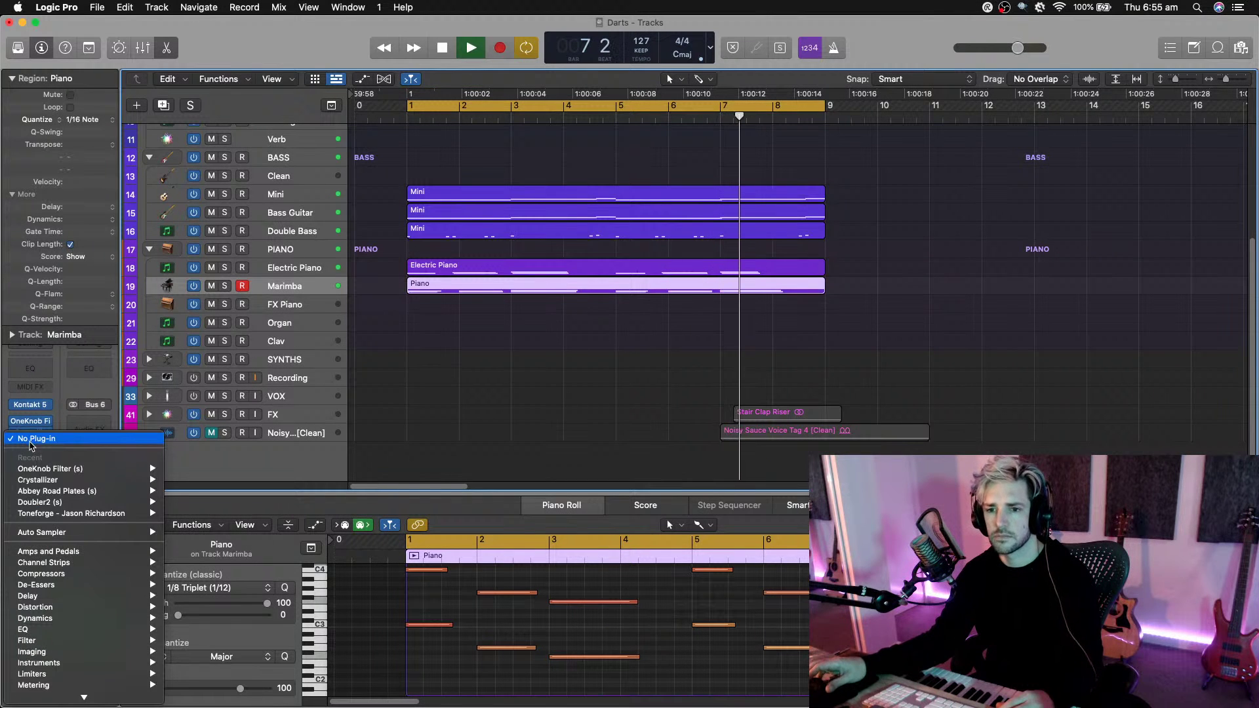
{"action": "mouse_move", "coordinate": [54, 482]}
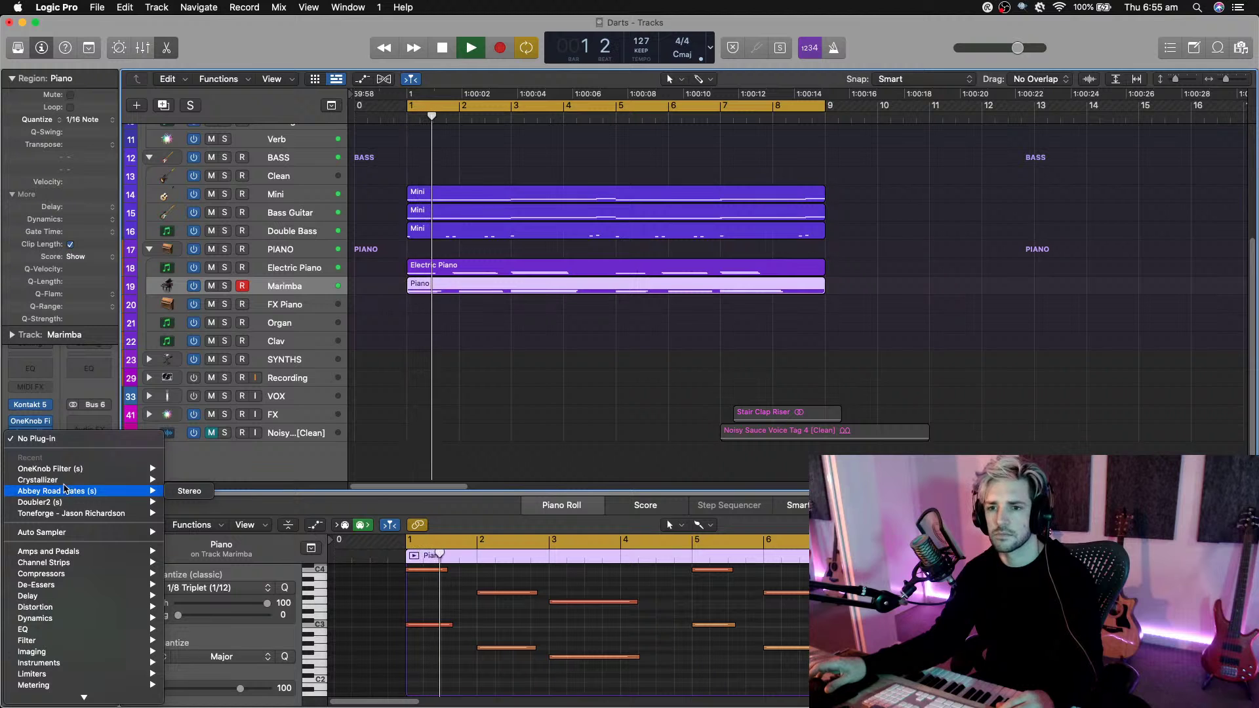
{"action": "mouse_move", "coordinate": [84, 697]}
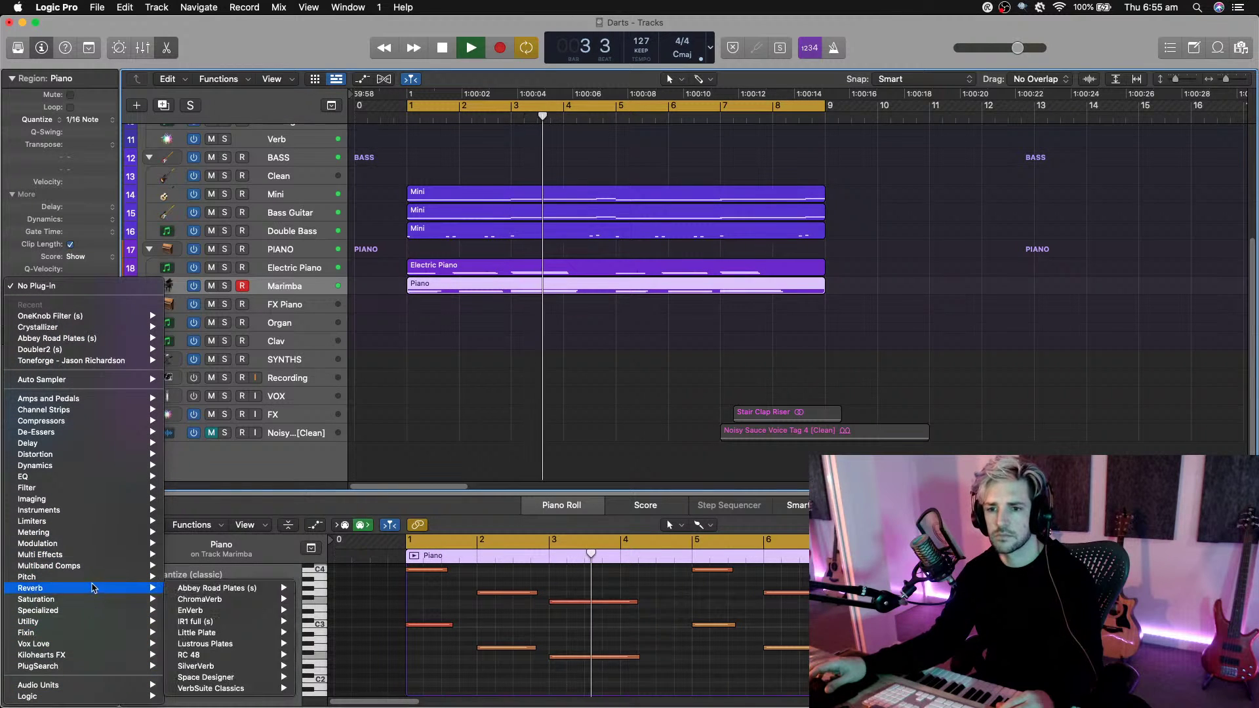
{"action": "mouse_move", "coordinate": [92, 599]}
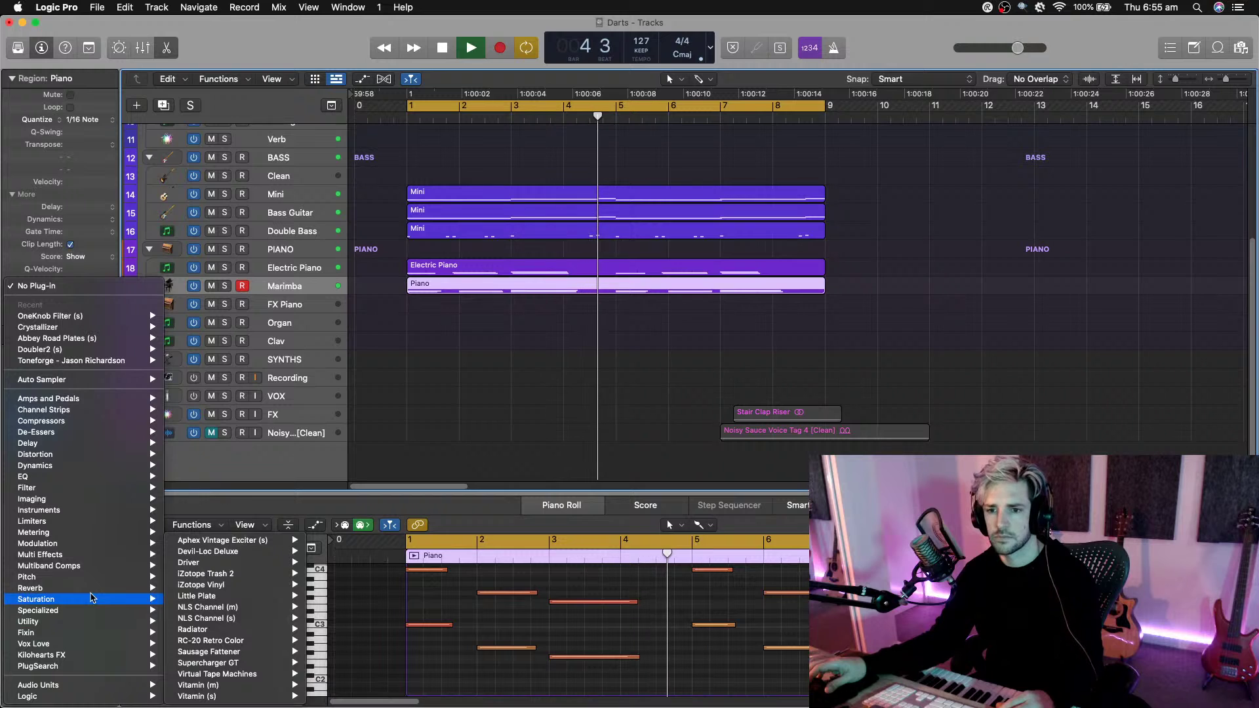
{"action": "mouse_move", "coordinate": [77, 568]}
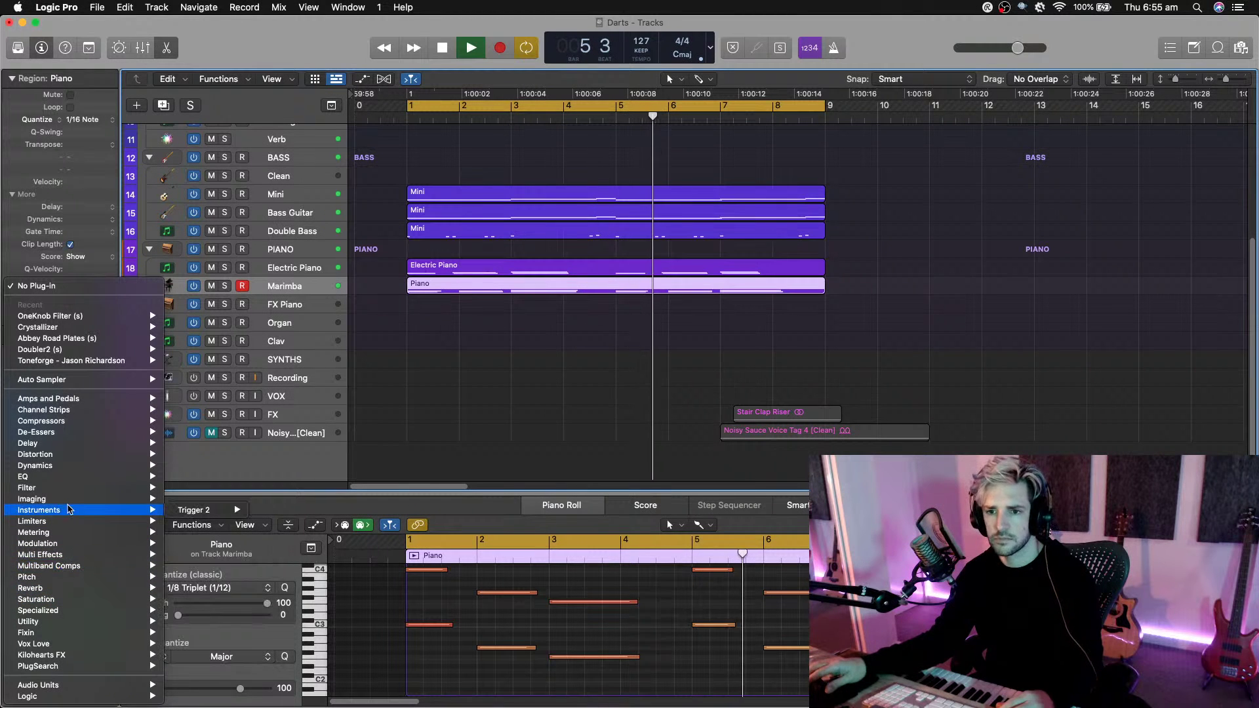
{"action": "mouse_move", "coordinate": [93, 526]}
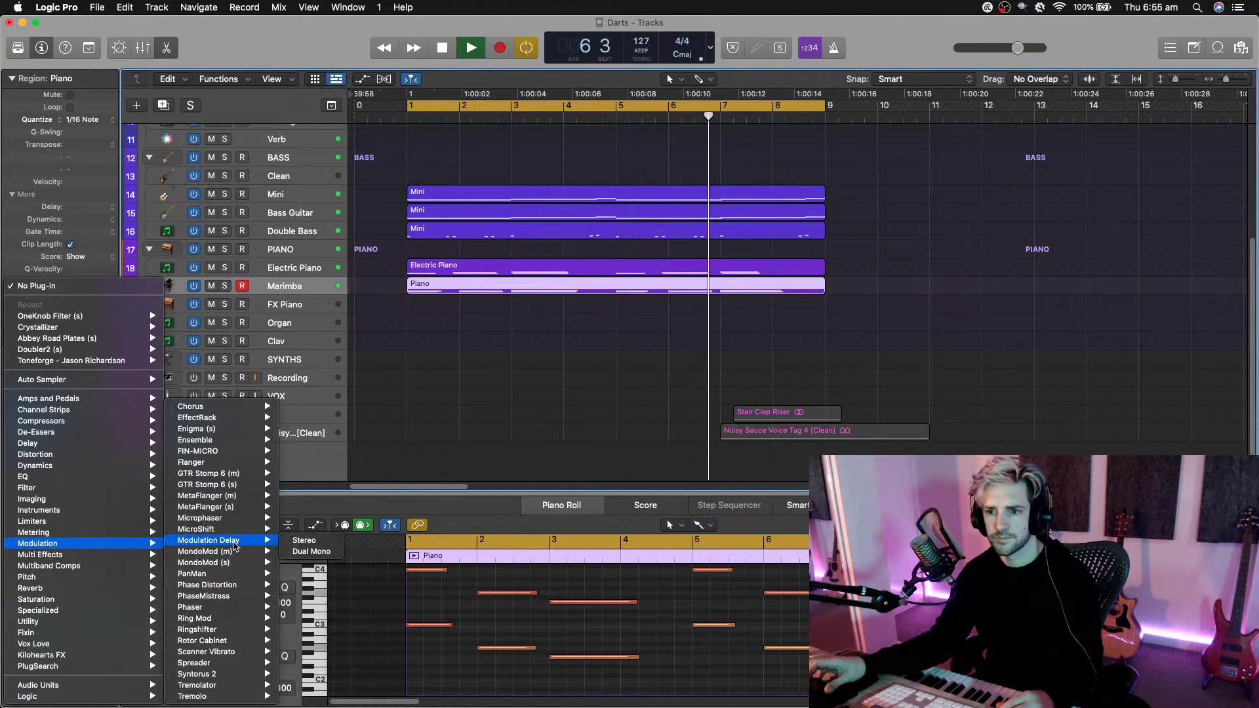
{"action": "mouse_move", "coordinate": [197, 407]}
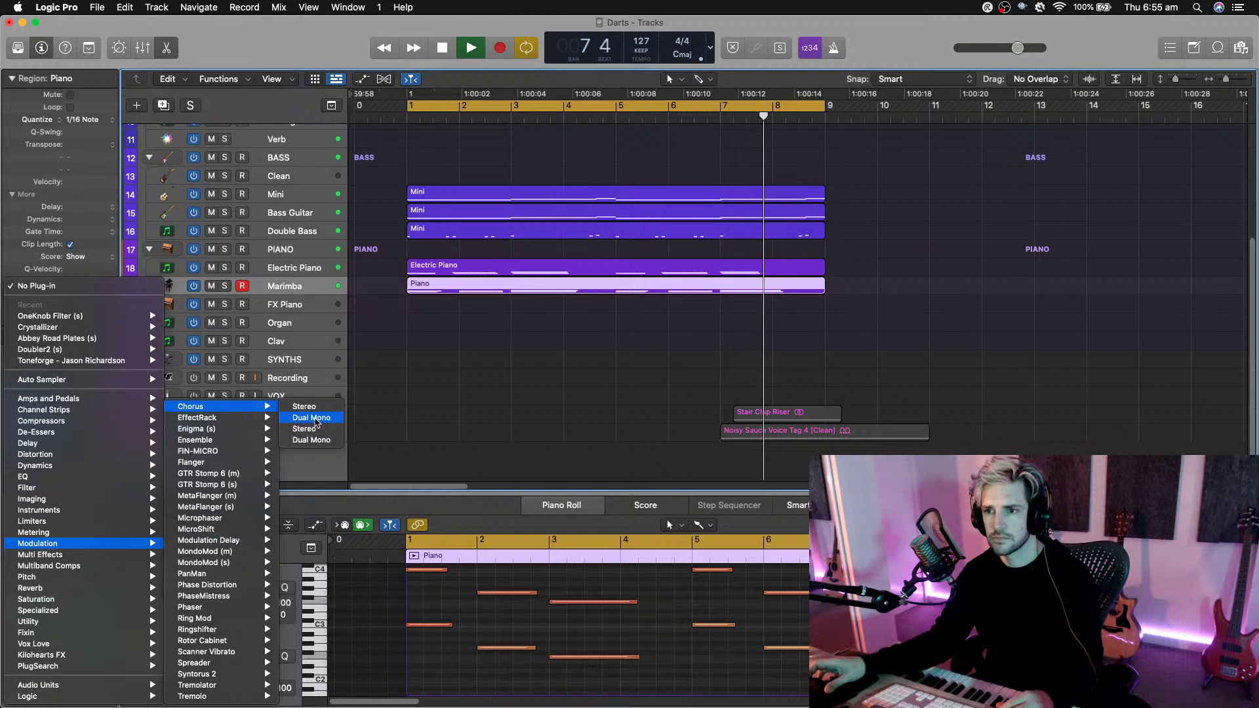
{"action": "left_click", "coordinate": [318, 429]}
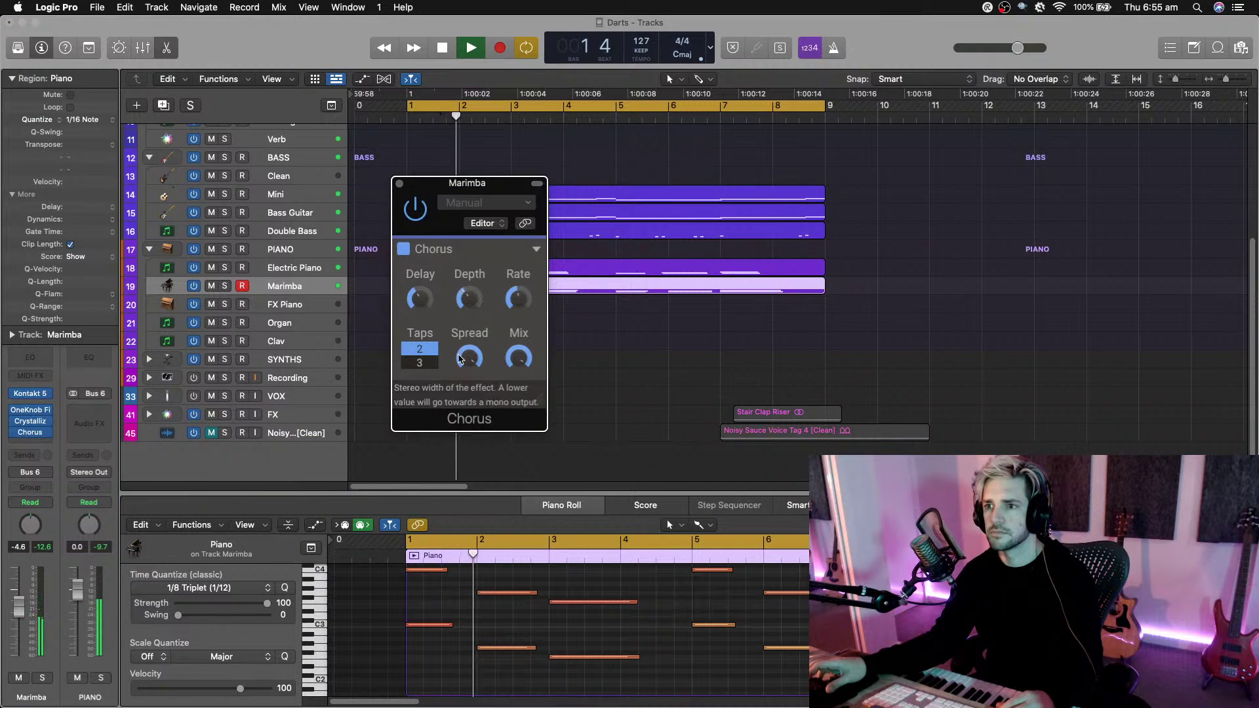
Replace the Marimba track's Kilohearts Chorus with Logic's built-in Chorus modulation effect.
{"action": "left_click", "coordinate": [46, 436]}
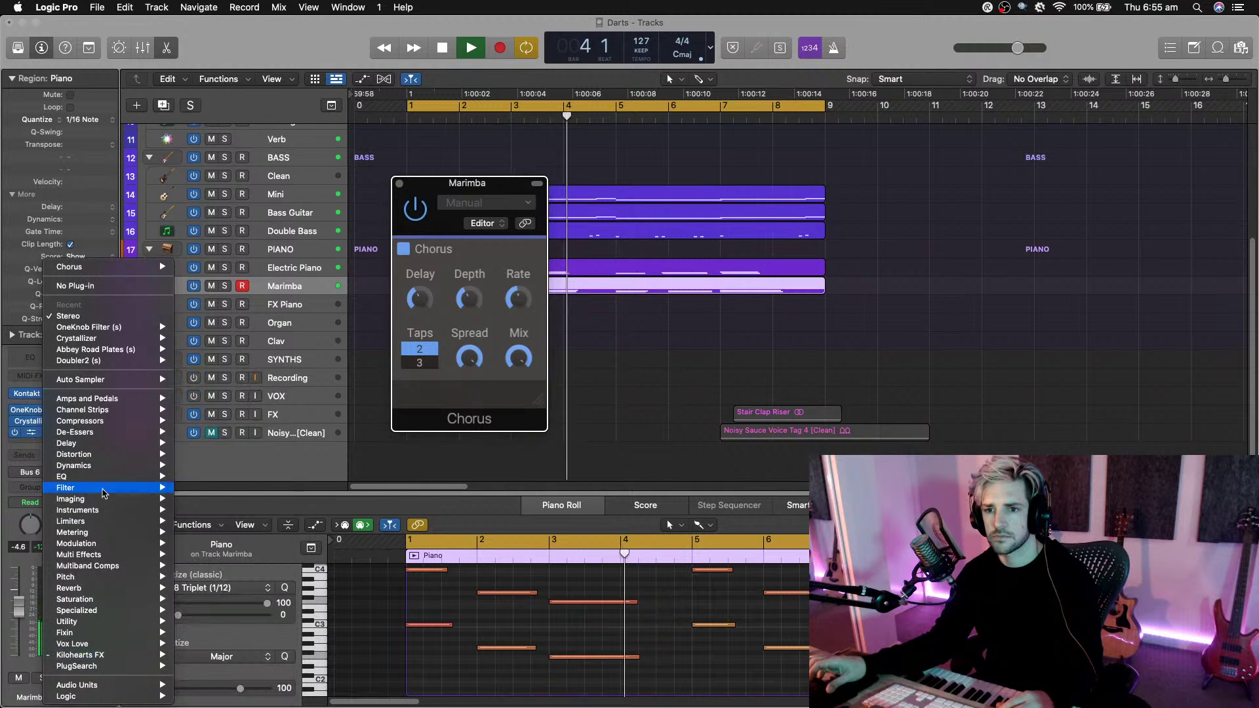
{"action": "mouse_move", "coordinate": [131, 544]}
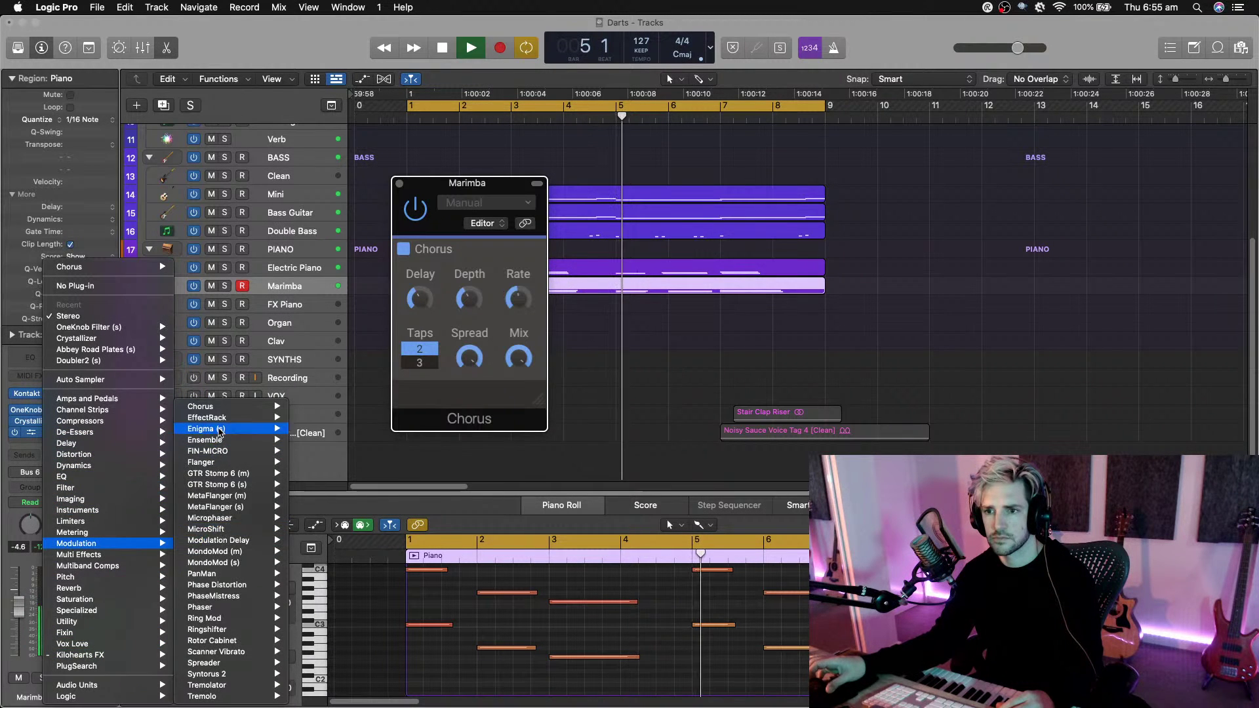
{"action": "mouse_move", "coordinate": [203, 407]}
{"action": "left_click", "coordinate": [317, 407]}
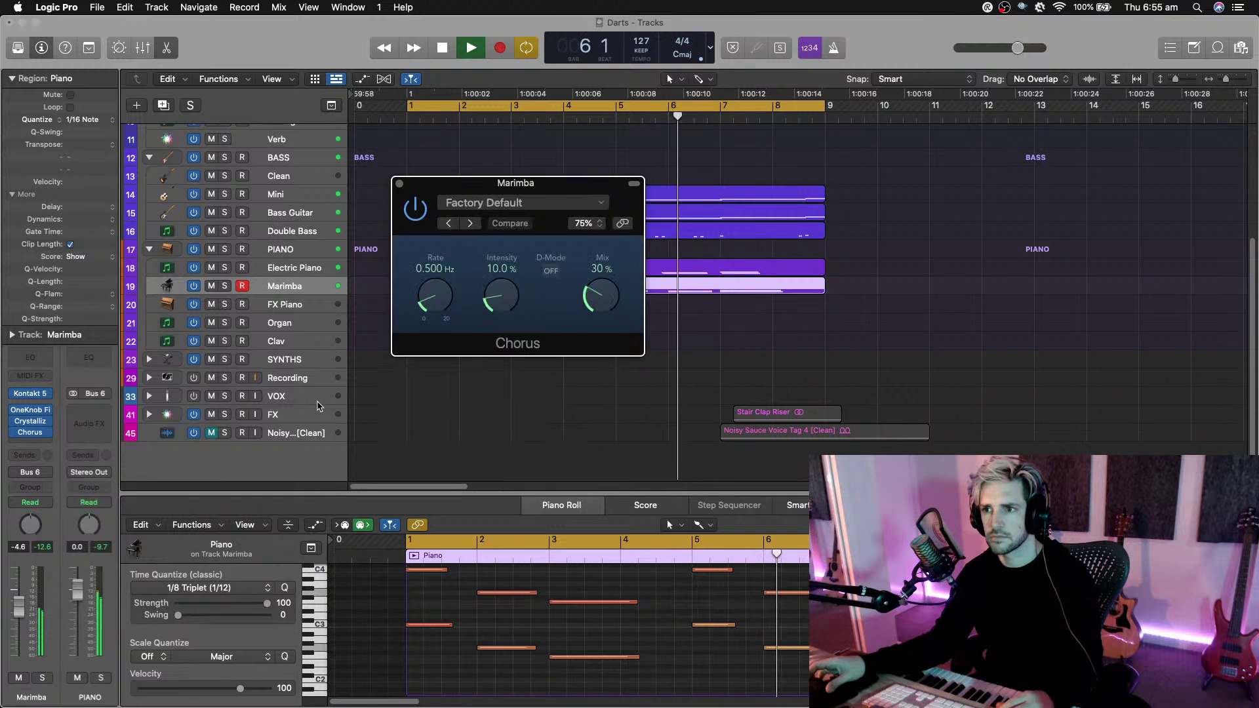
Load the Mega Wide Chorus preset, adjust it to 0.267 Hz rate, 11.5% intensity and 65% mix, and close the effect window.
{"action": "left_click_drag", "start_coordinate": [583, 215], "coordinate": [579, 212]}
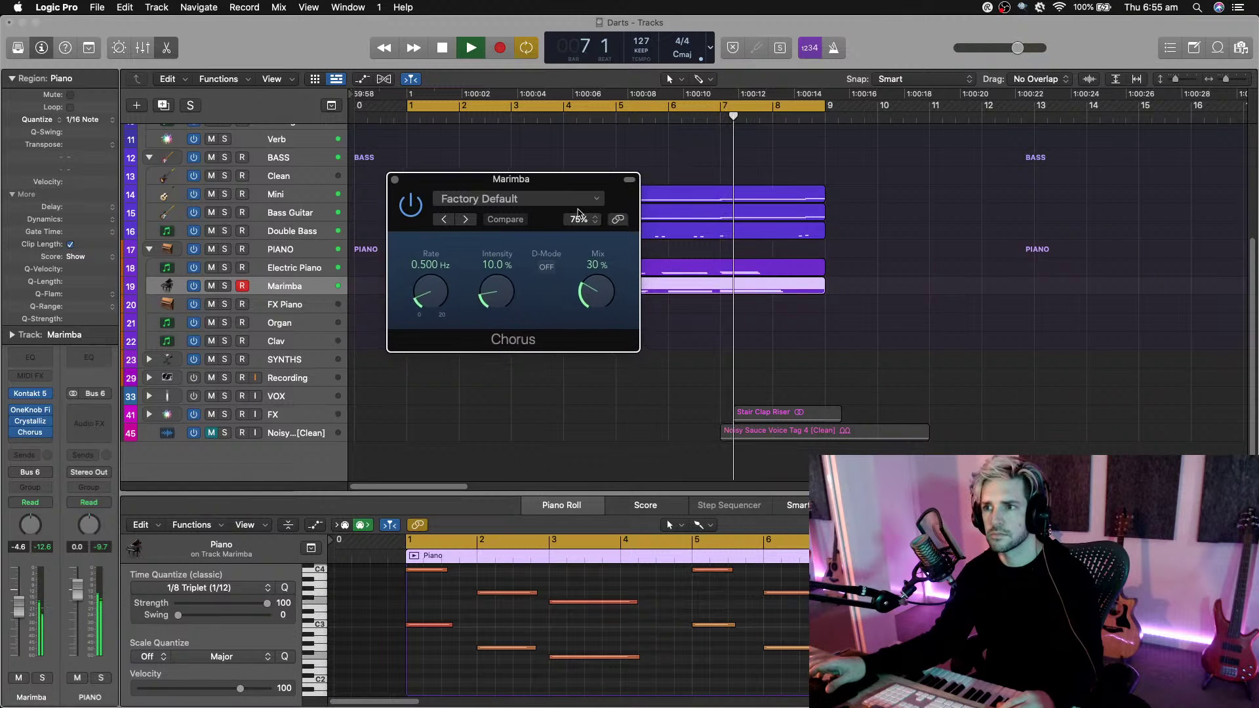
{"action": "left_click", "coordinate": [577, 200]}
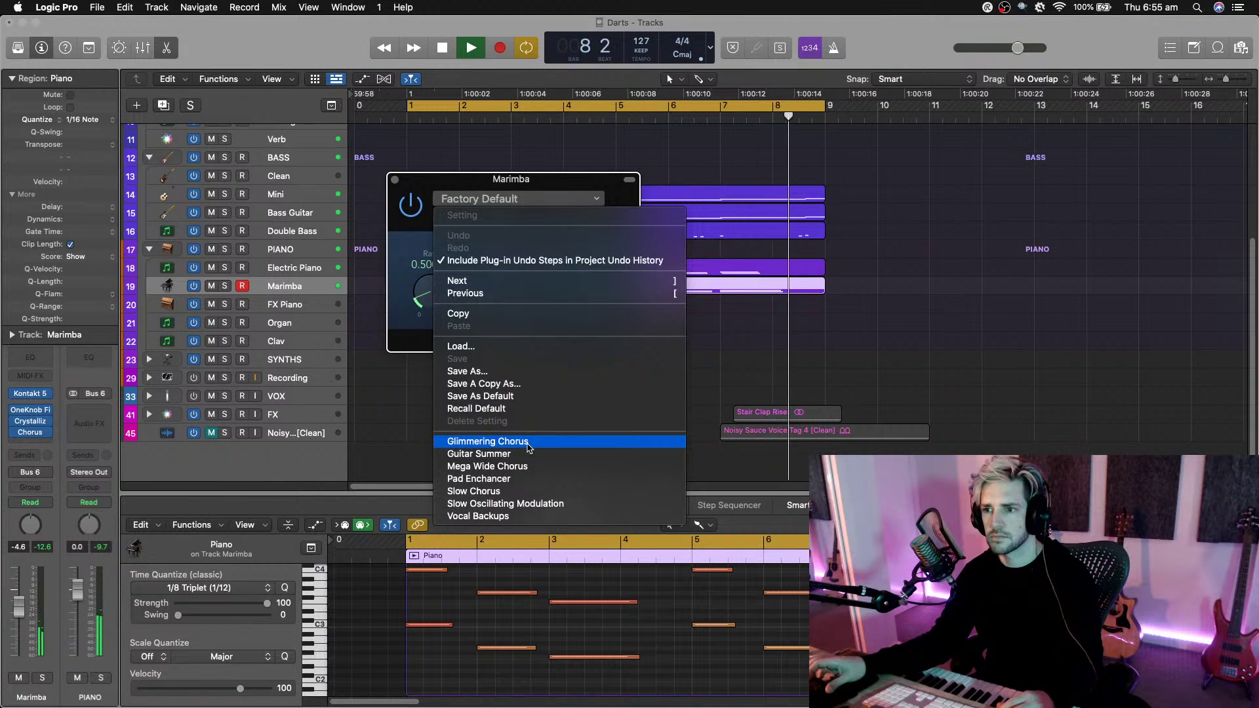
{"action": "left_click", "coordinate": [528, 466]}
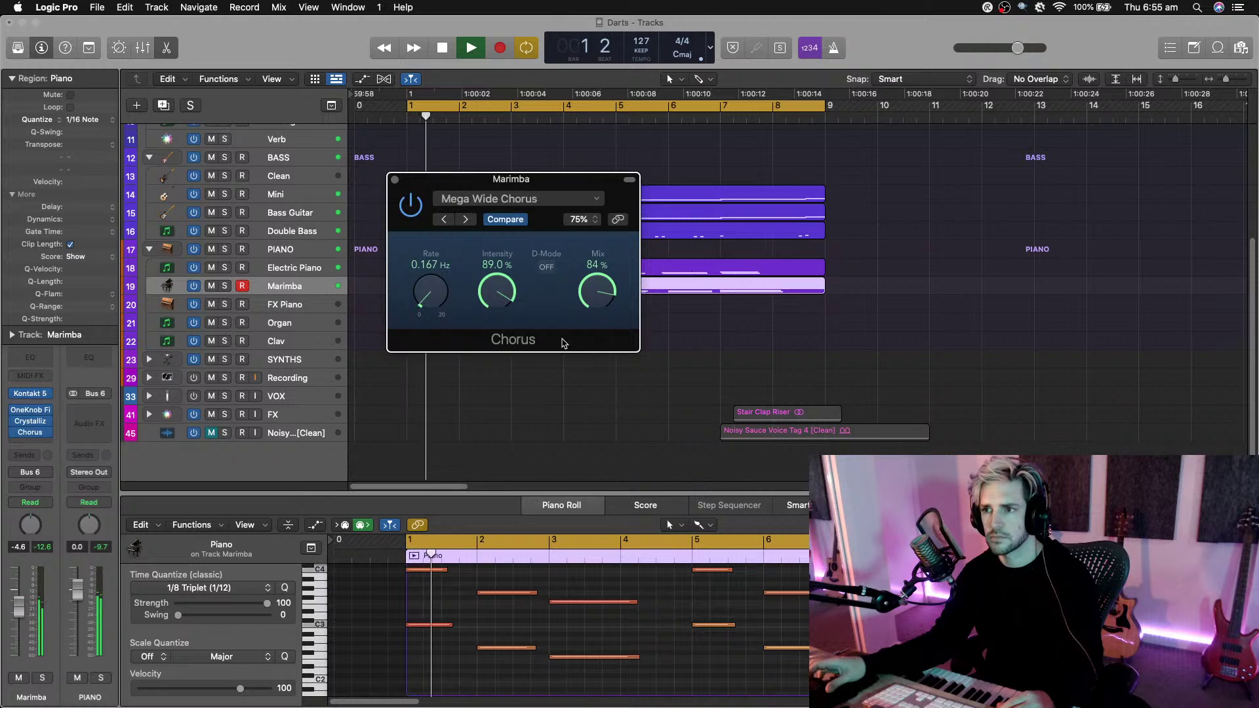
{"action": "left_click_drag", "start_coordinate": [593, 296], "coordinate": [590, 332]}
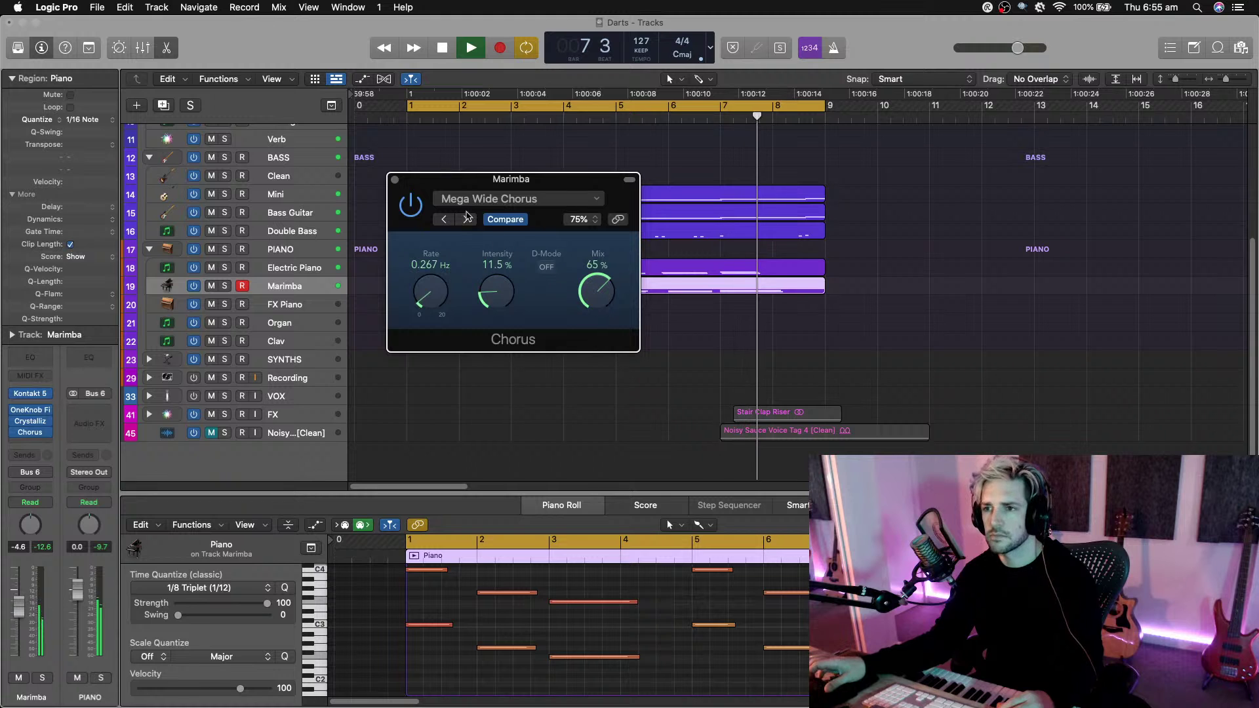
{"action": "left_click_drag", "start_coordinate": [400, 179], "coordinate": [406, 177]}
{"action": "left_click", "coordinate": [401, 177]}
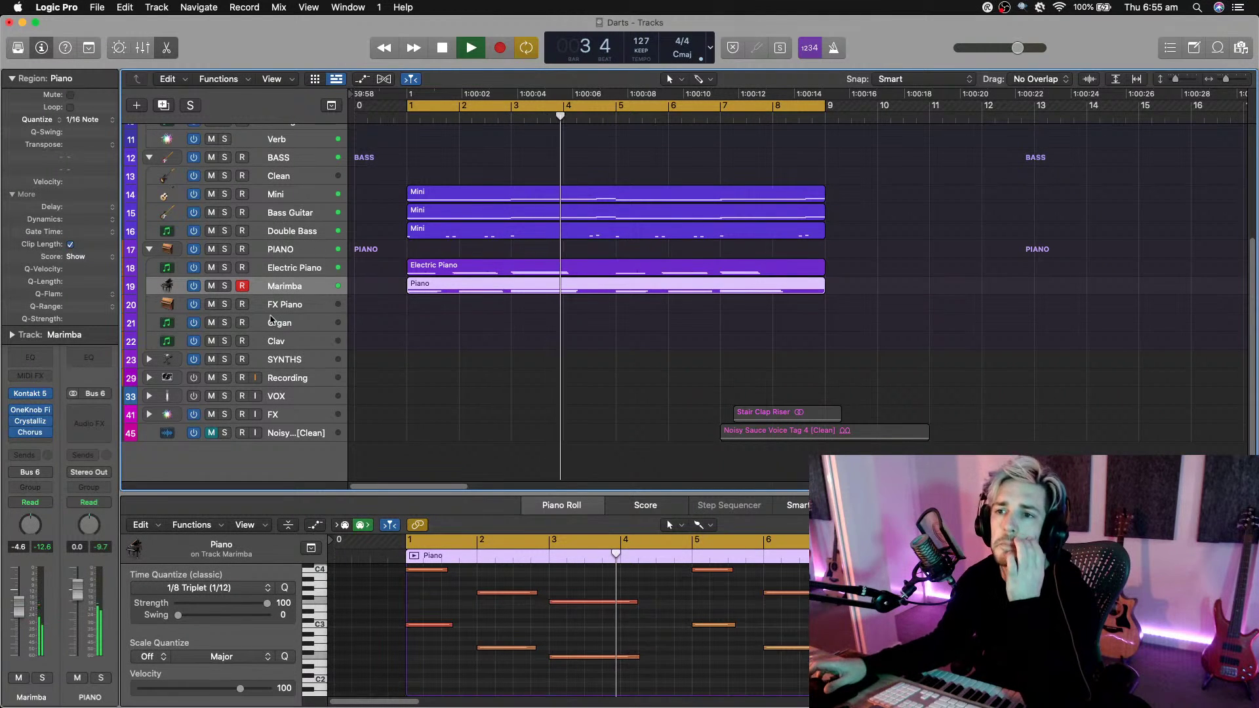
Lower the Marimba track's volume to -5.5 dB and play back the full loop.
{"action": "left_click_drag", "start_coordinate": [19, 607], "coordinate": [19, 624]}
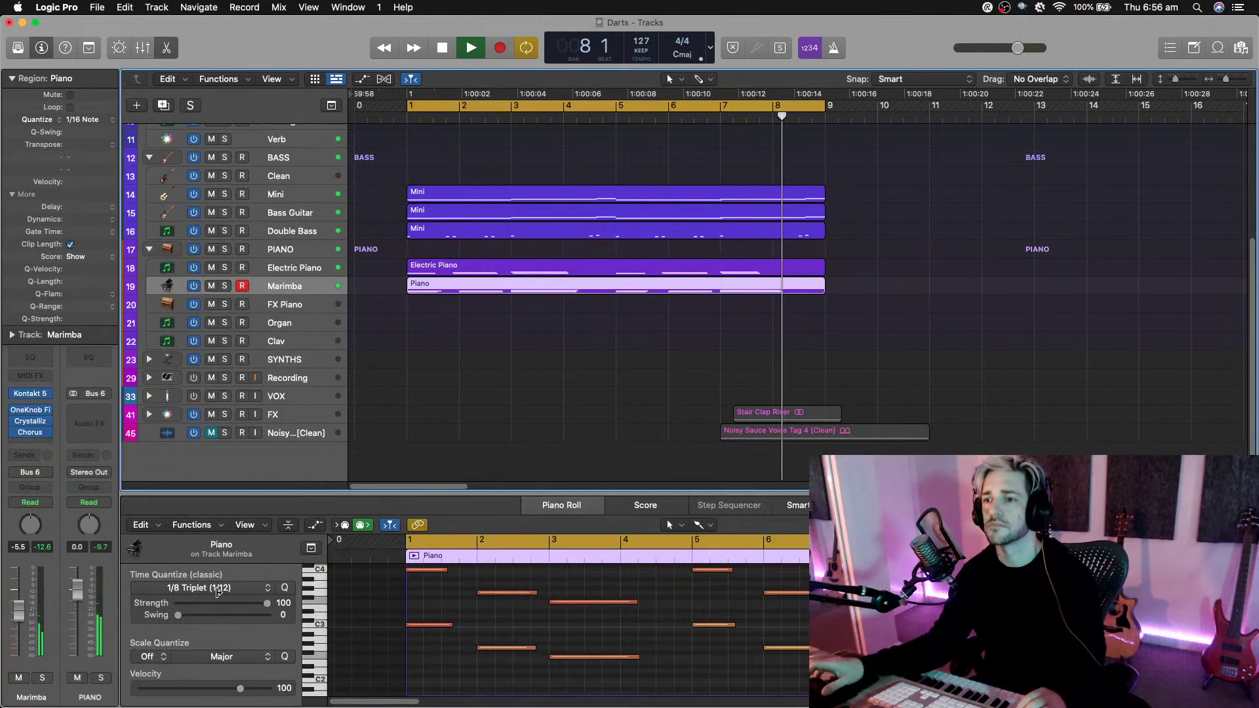
{"action": "left_click", "coordinate": [513, 376], "text": "ctrl+alt"}
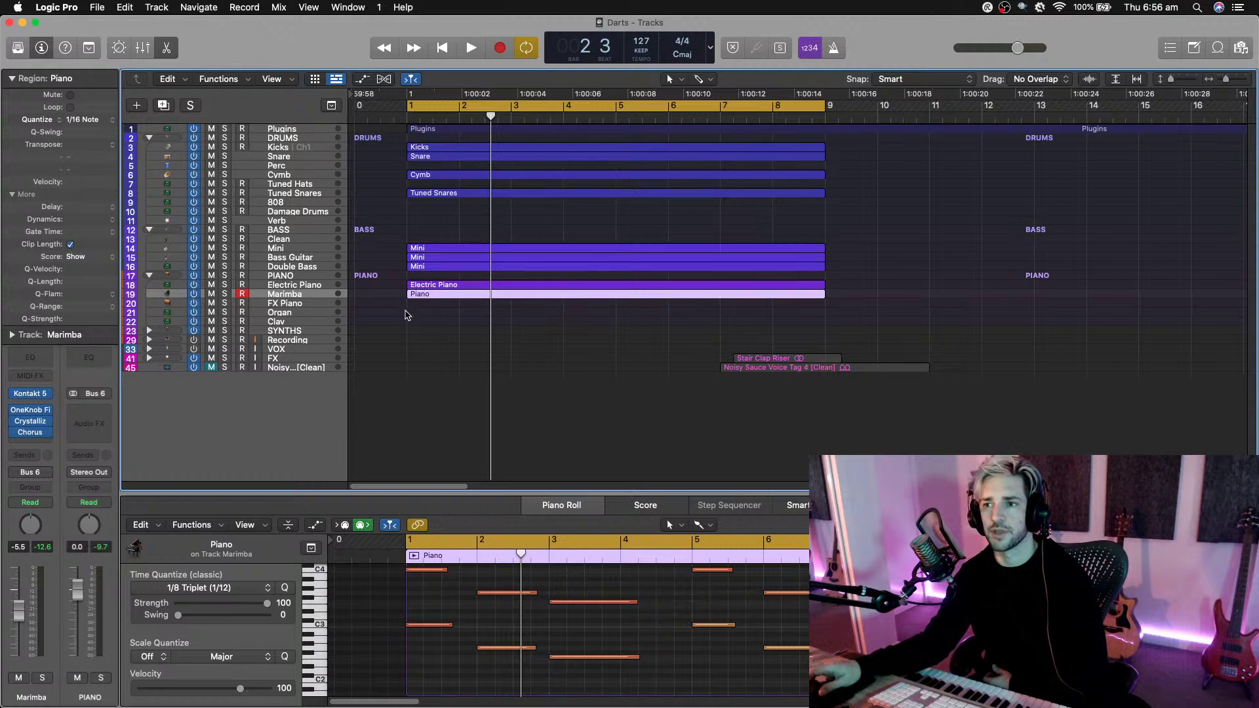
{"action": "key", "text": "space"}
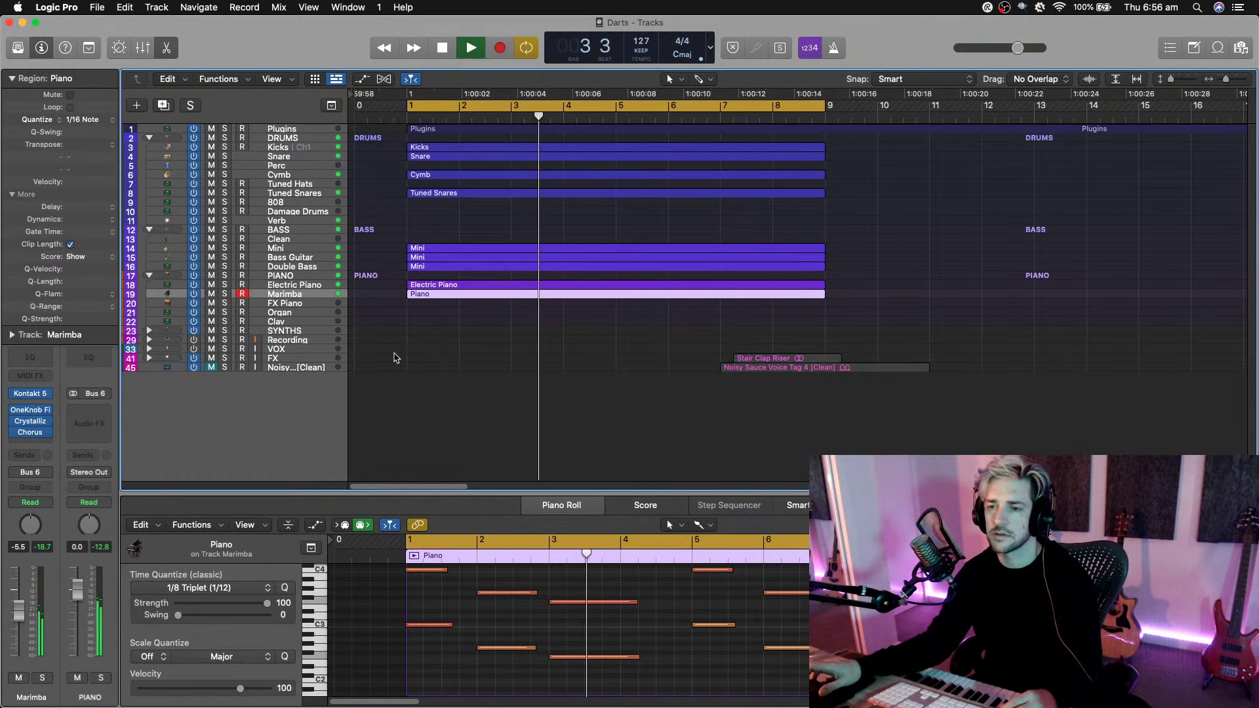
{"action": "key", "text": "space"}
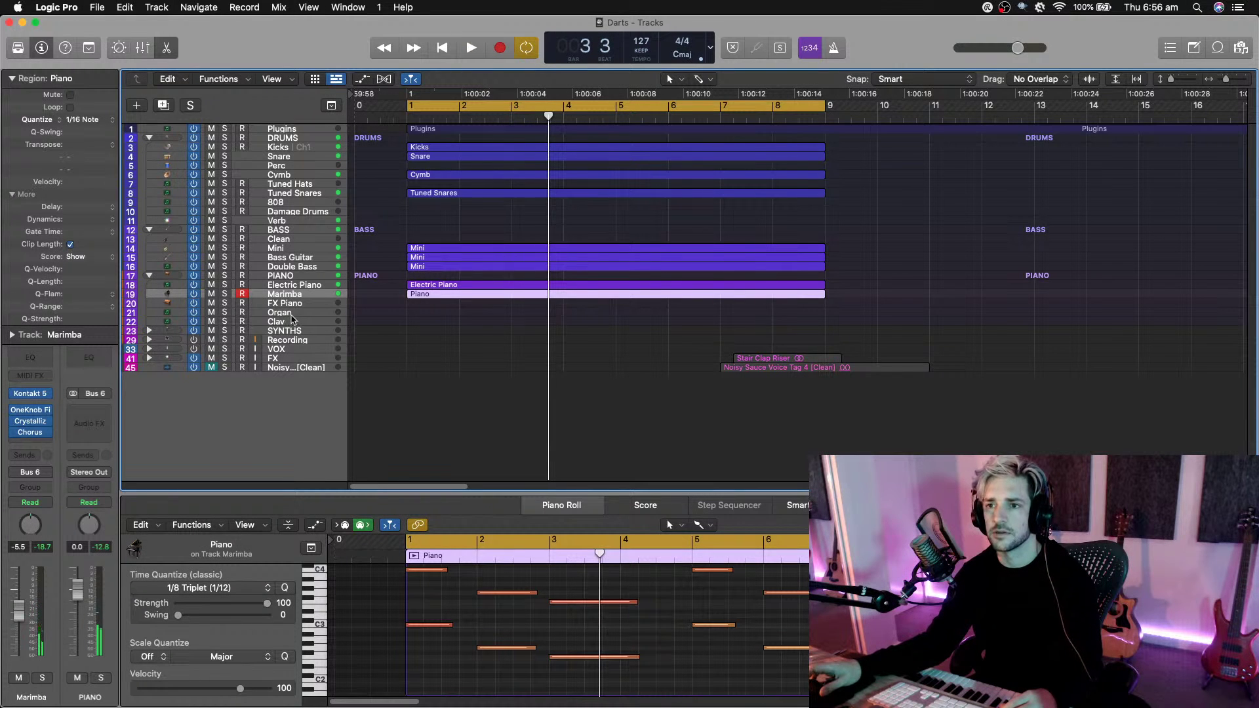
Record a MIDI part on the FX Piano track over the loop and extend its region to bar 9.
{"action": "left_click", "coordinate": [290, 306]}
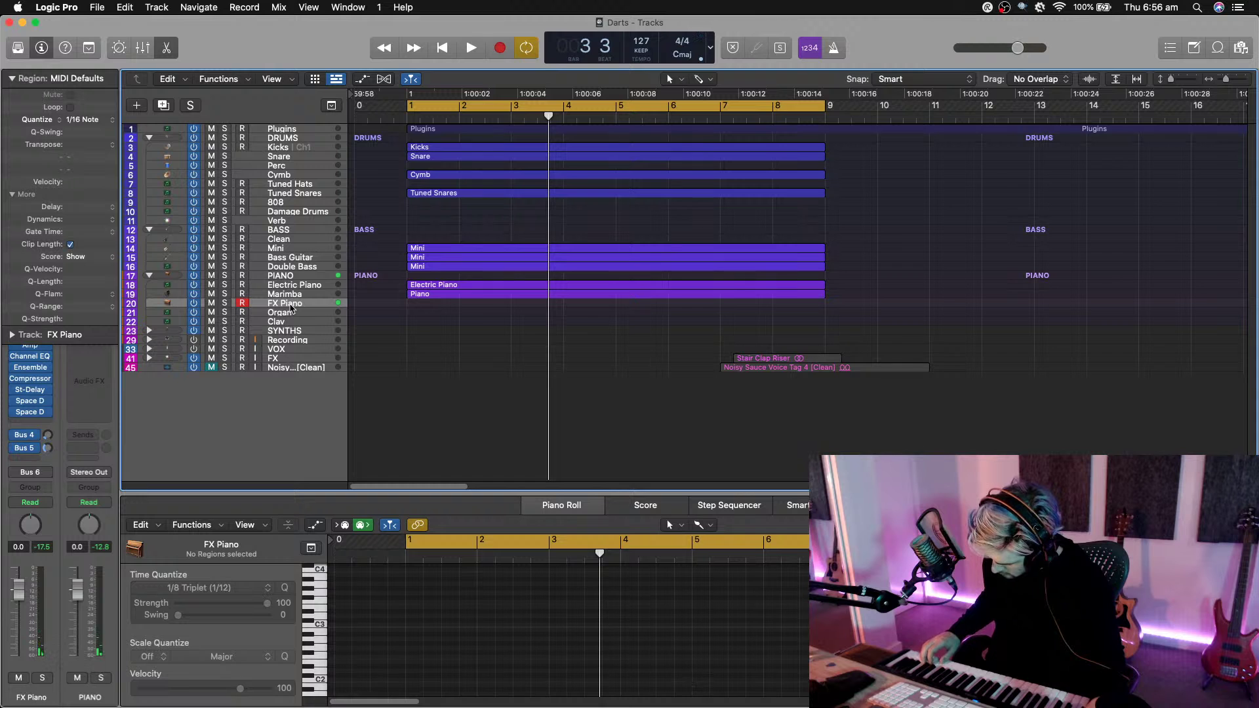
{"action": "key", "text": "space"}
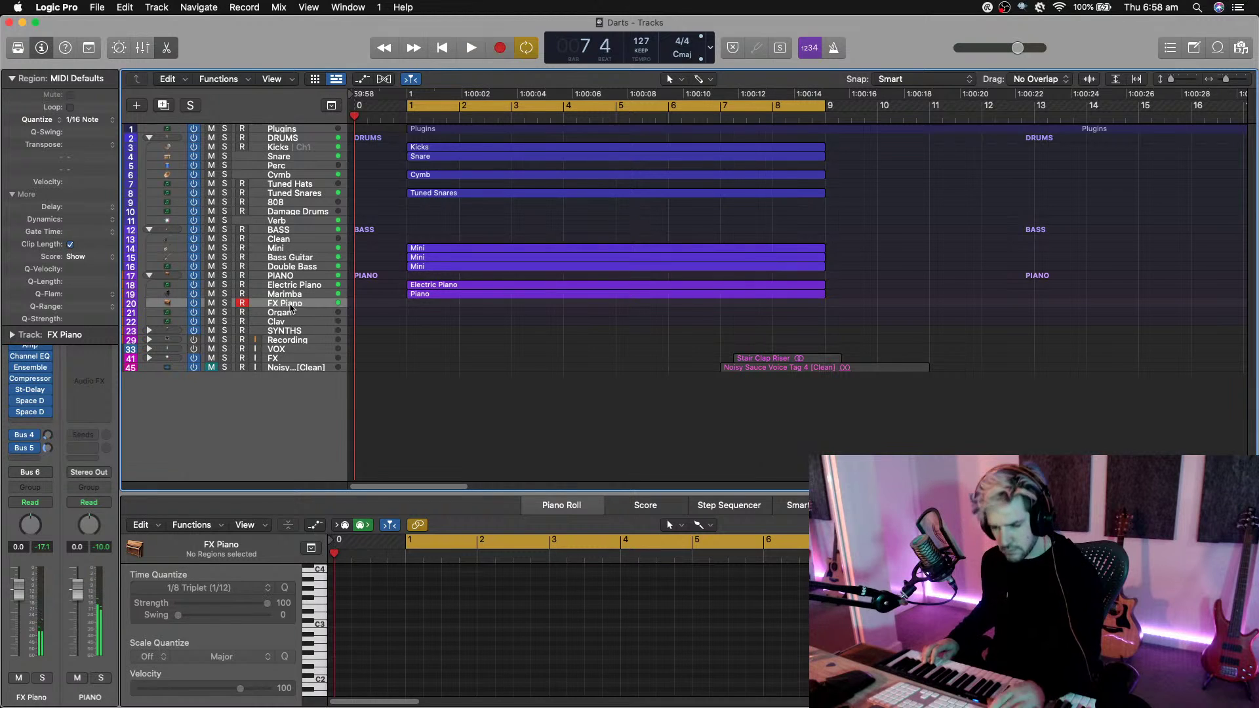
{"action": "key", "text": "r"}
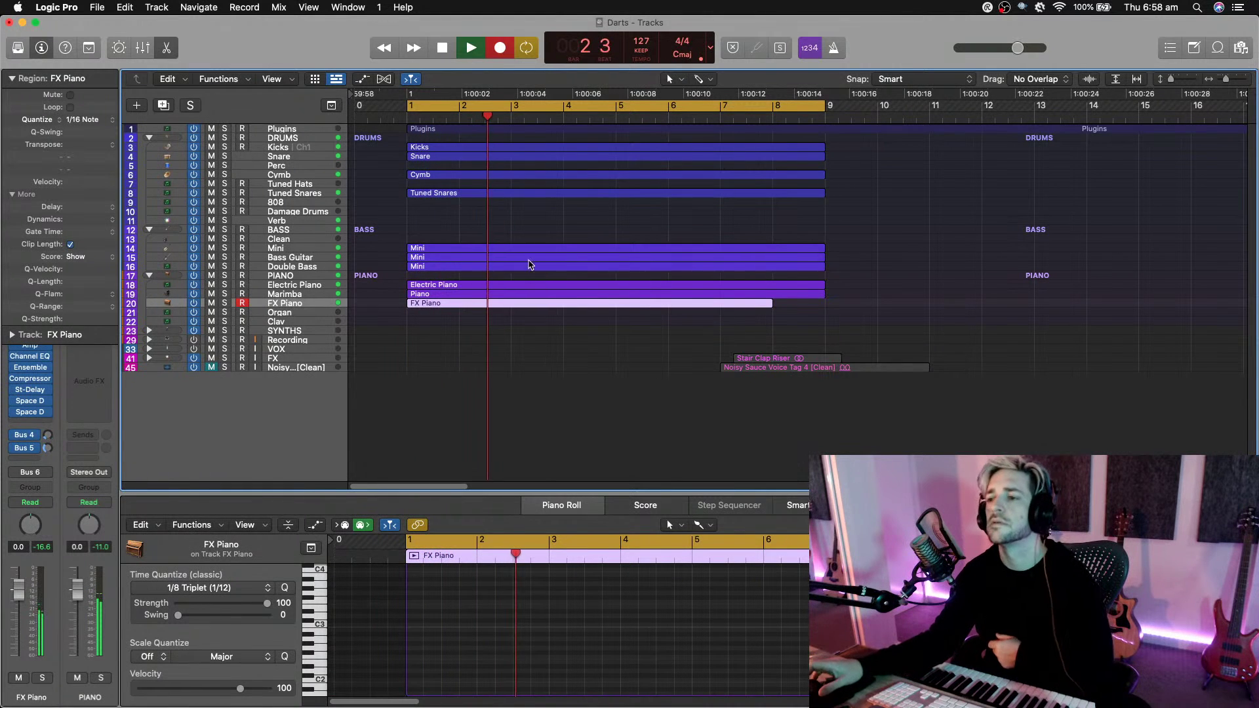
{"action": "left_click_drag", "start_coordinate": [772, 304], "coordinate": [821, 312]}
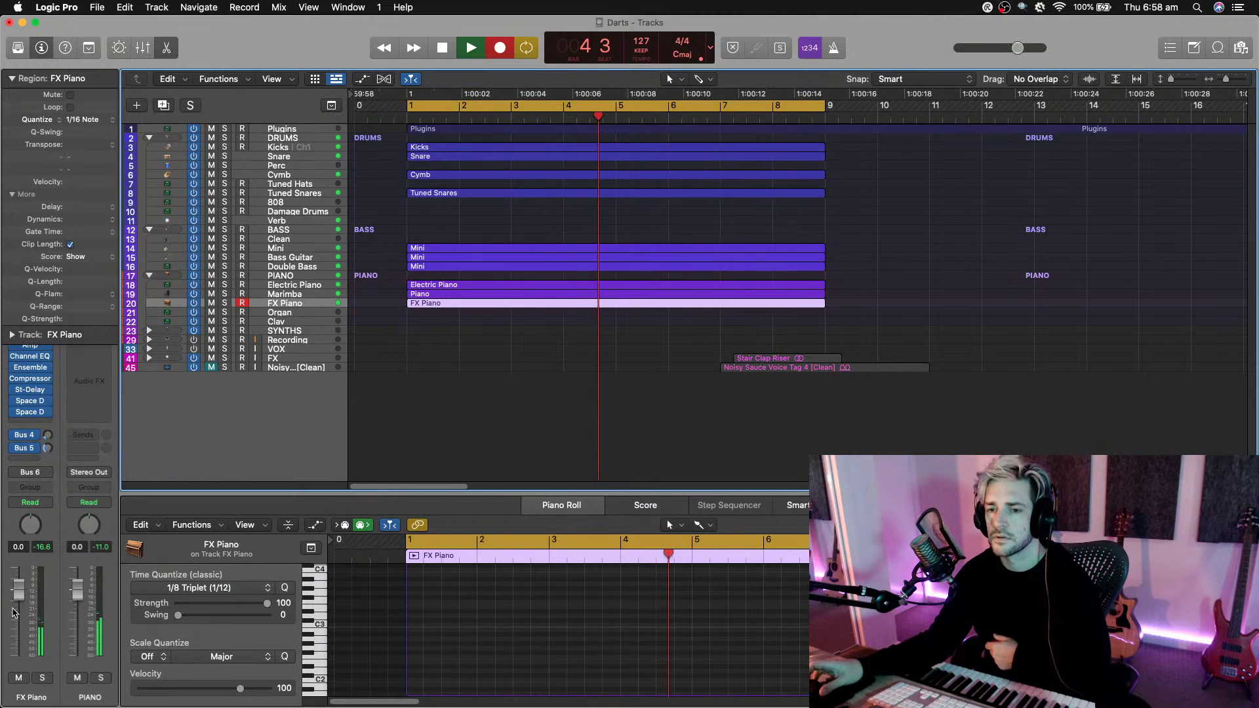
Lower the FX Piano track's volume to -8.2 dB, then view its Sampler instrument and close it.
{"action": "left_click", "coordinate": [13, 613]}
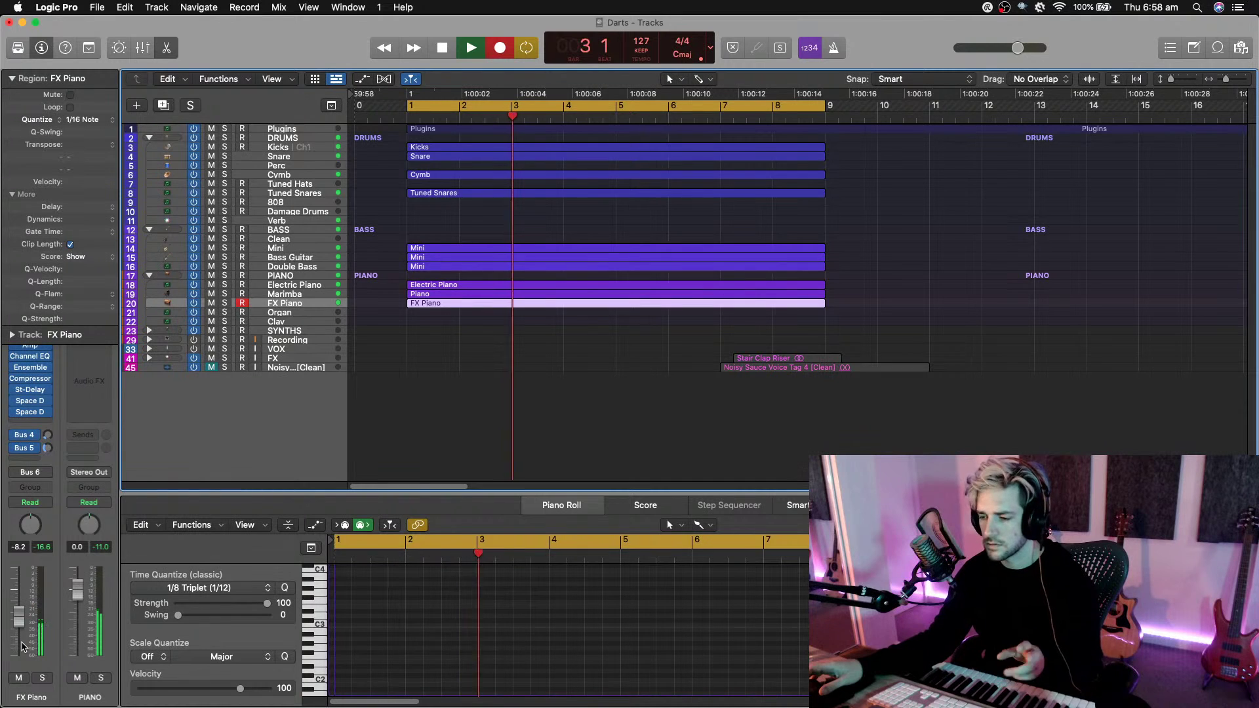
{"action": "key", "text": "space"}
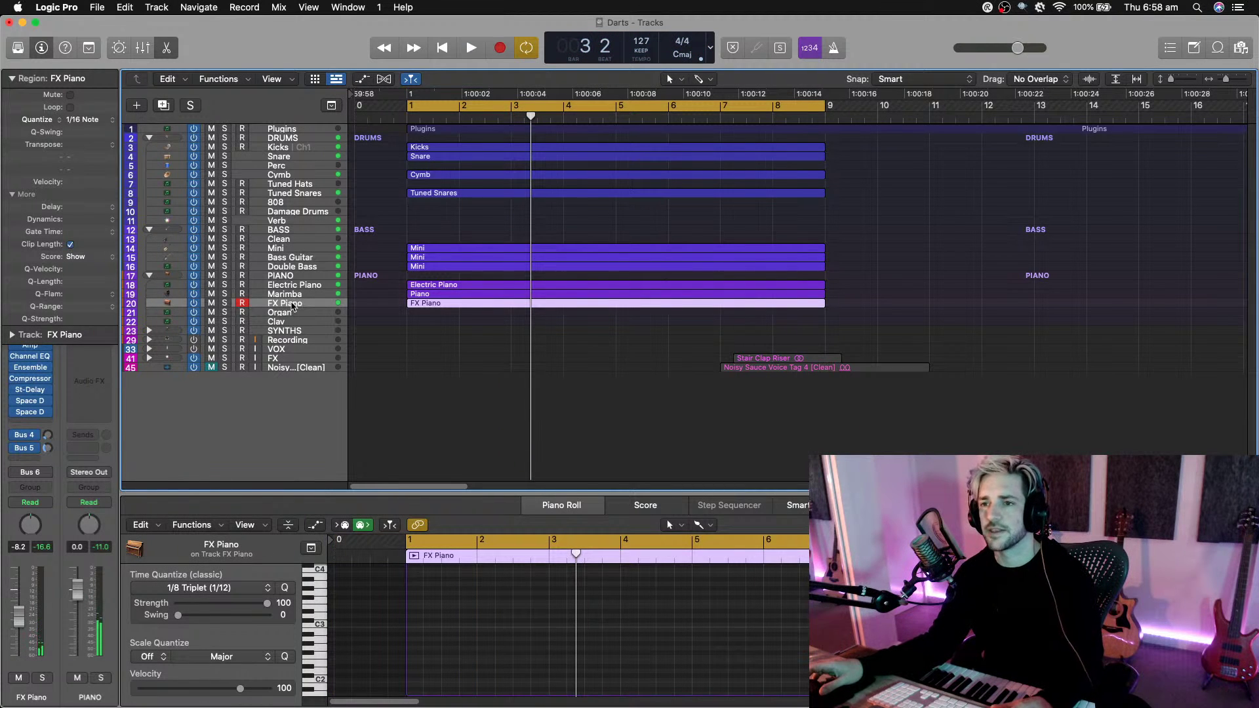
{"action": "left_click", "coordinate": [369, 305]}
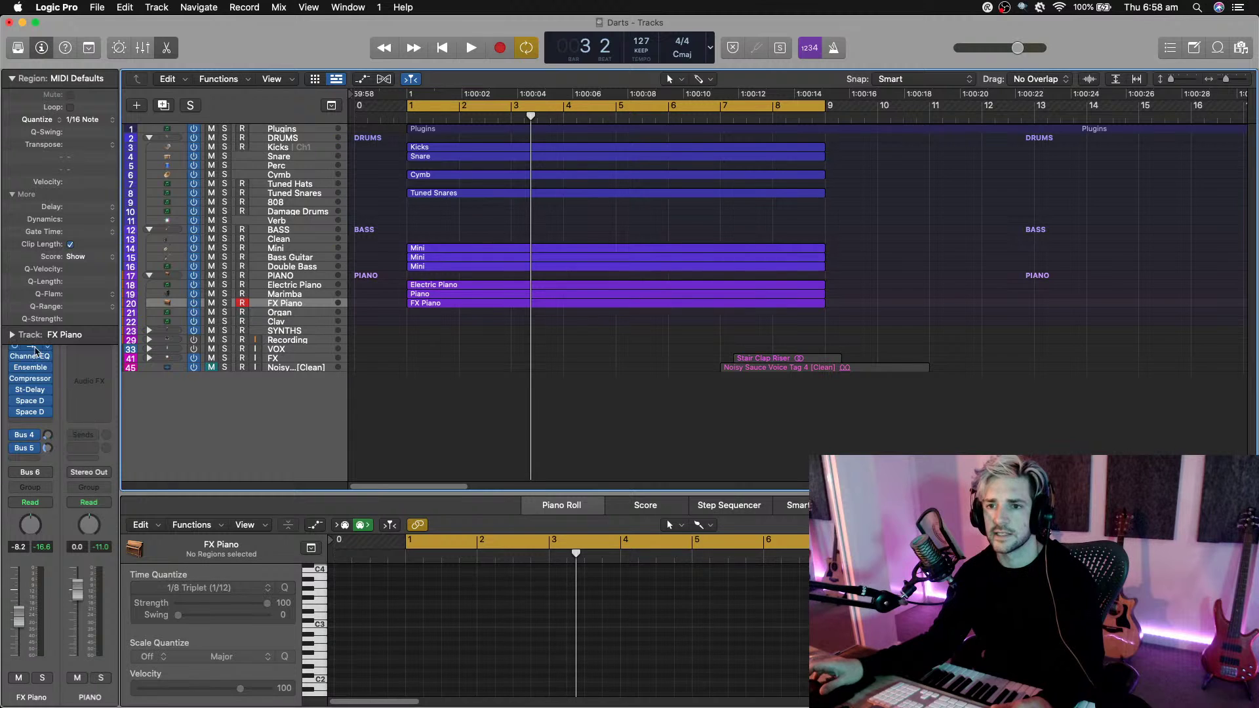
{"action": "left_click", "coordinate": [12, 195]}
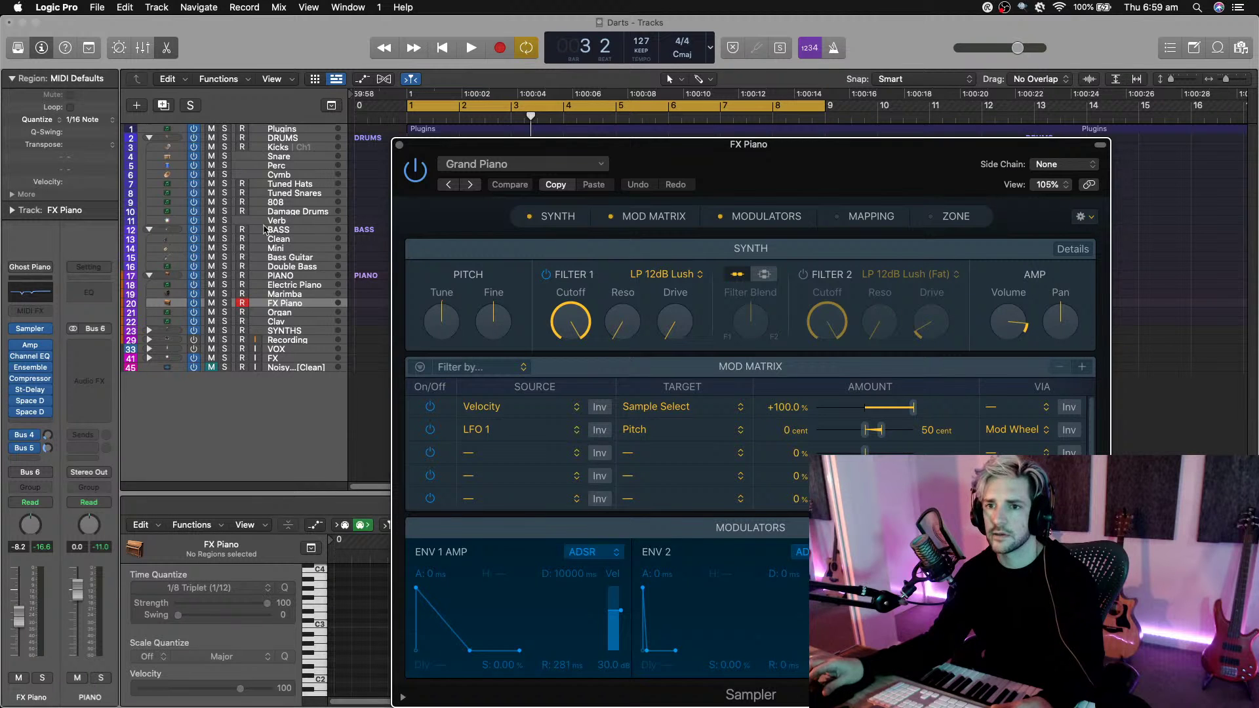
{"action": "left_click", "coordinate": [398, 145]}
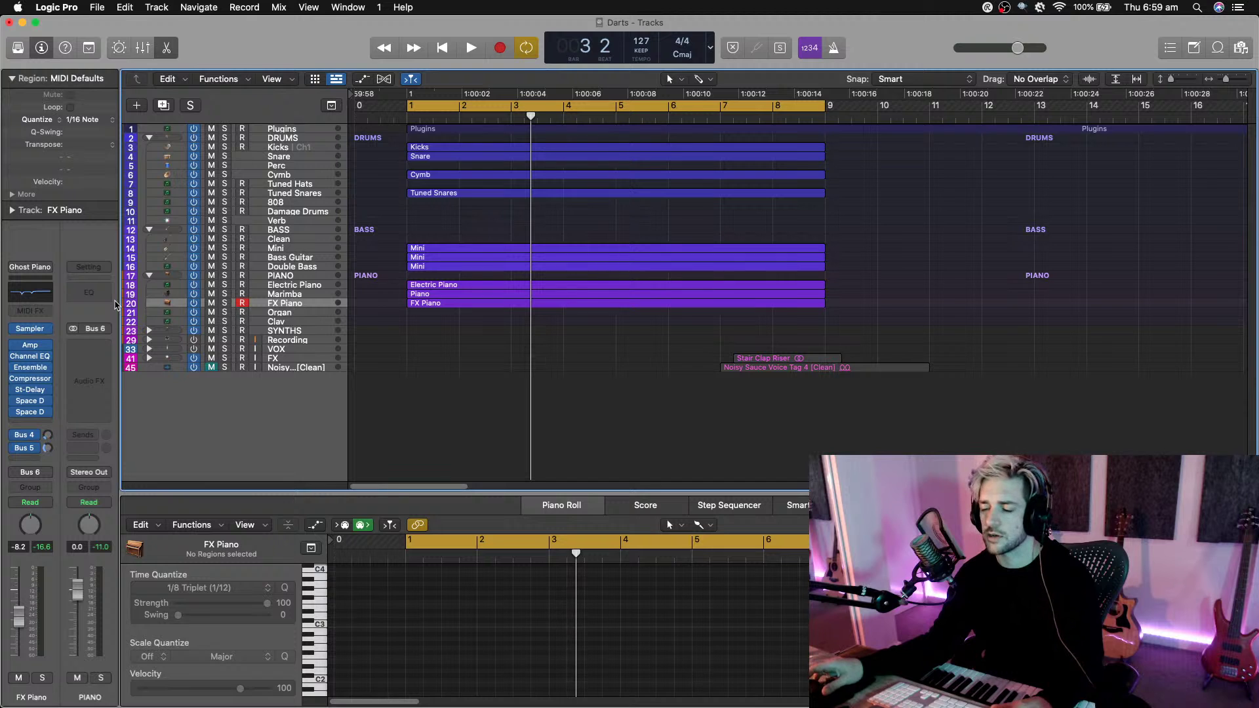
Reduce the FX Piano track's volume to -10.8 dB during playback of the loop.
{"action": "key", "text": "space"}
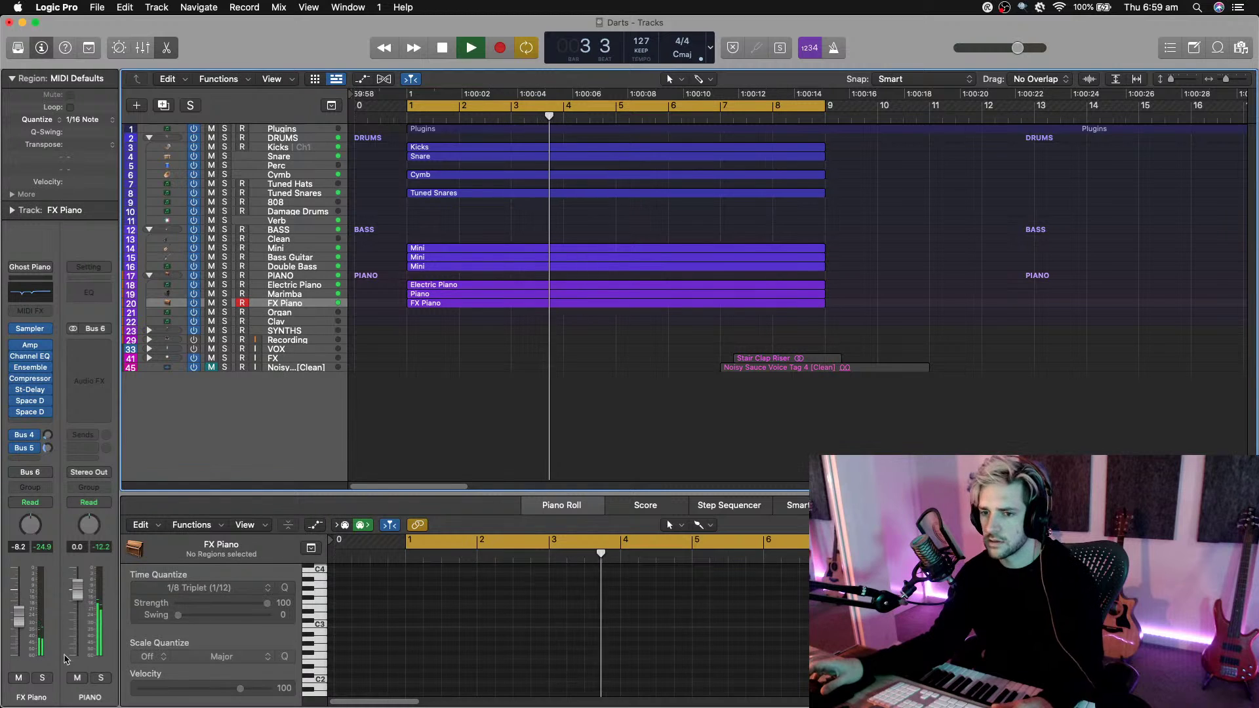
{"action": "left_click_drag", "start_coordinate": [17, 635], "coordinate": [18, 639]}
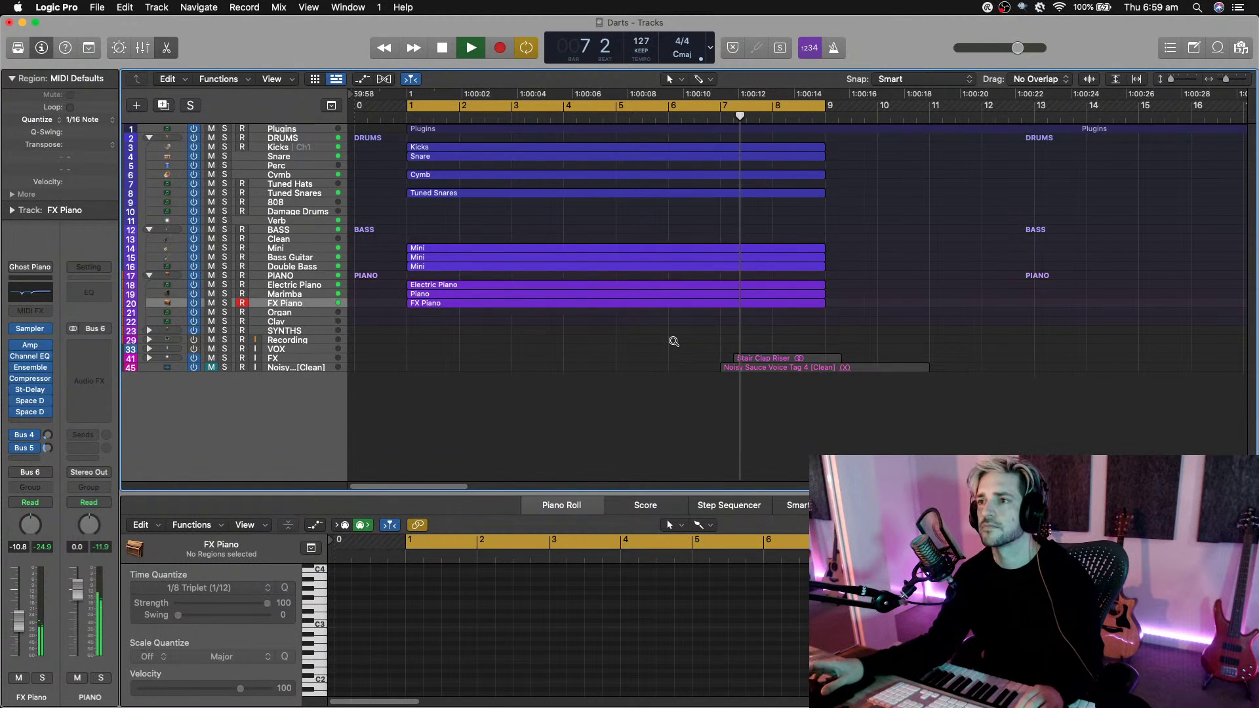
{"action": "key", "text": "space"}
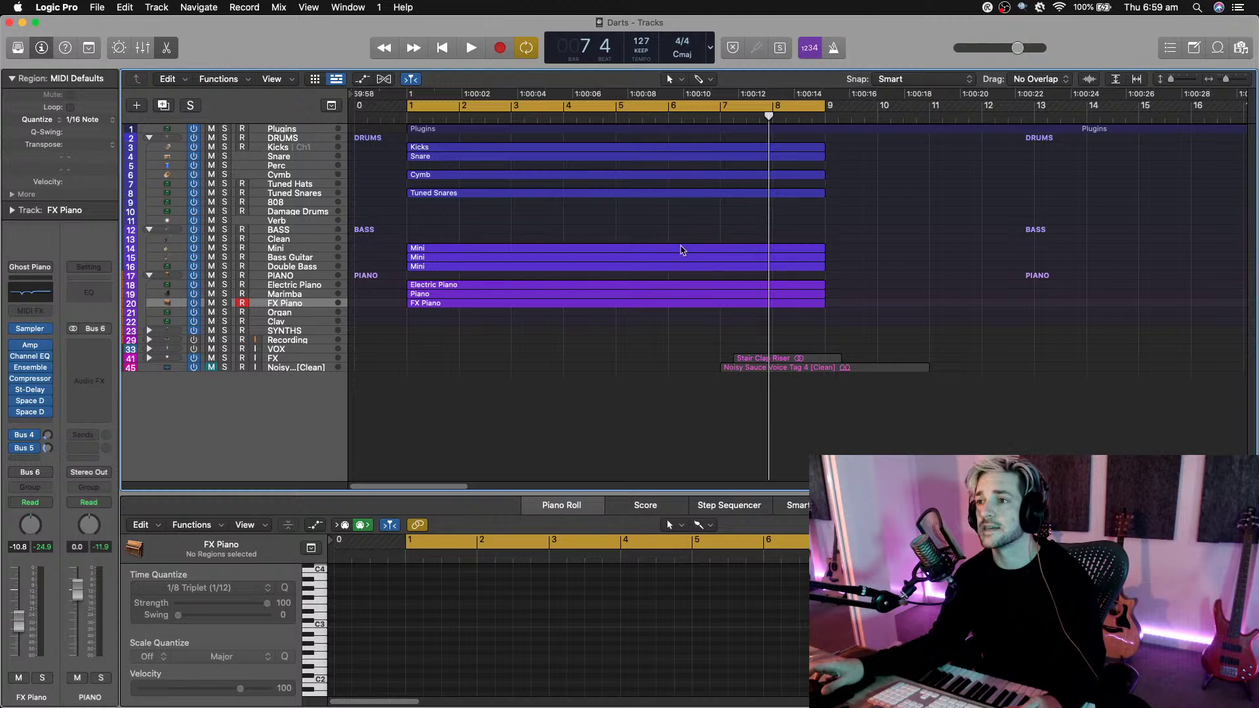
Copy all ten drum, bass and piano regions so that copies start at bars 5 and 13.
{"action": "left_click_drag", "start_coordinate": [662, 347], "coordinate": [633, 148]}
{"action": "left_click", "coordinate": [684, 211], "text": "ctrl+alt"}
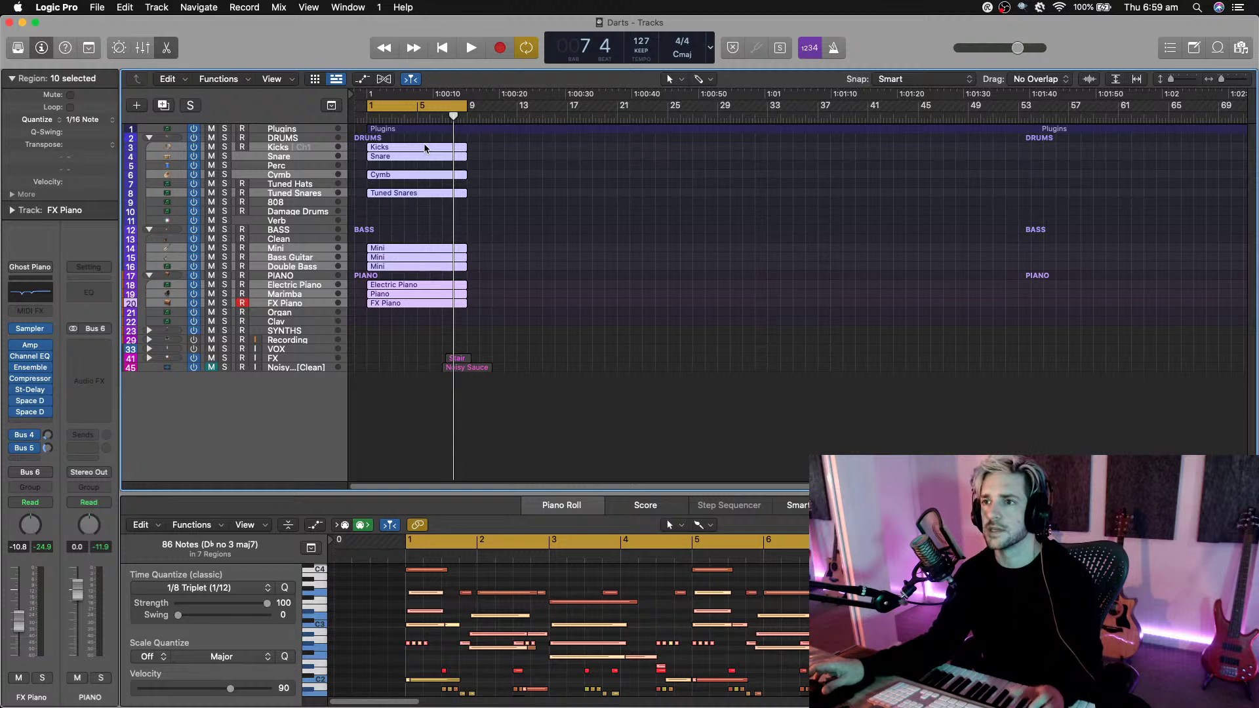
{"action": "left_click_drag", "start_coordinate": [425, 149], "coordinate": [575, 151]}
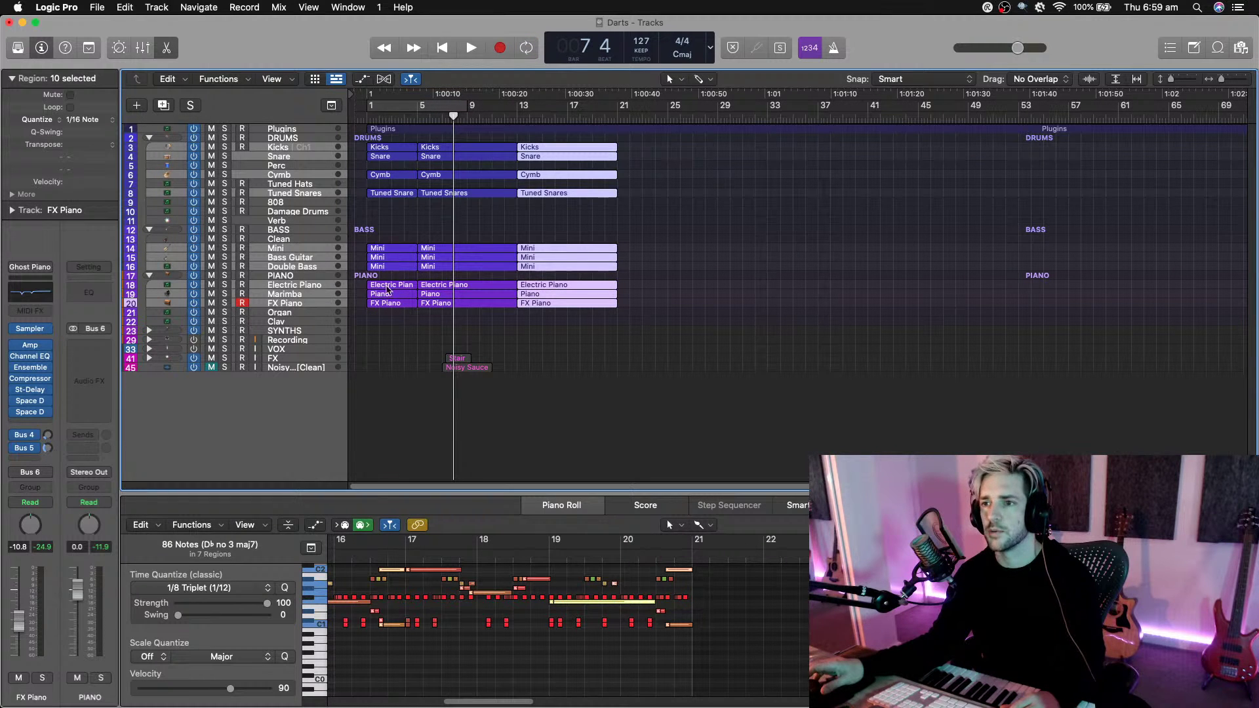
Delete the drum, Bass Guitar, Double Bass and piano regions from bars 1 to 5, keeping only the Mini region.
{"action": "left_click_drag", "start_coordinate": [398, 330], "coordinate": [393, 265]}
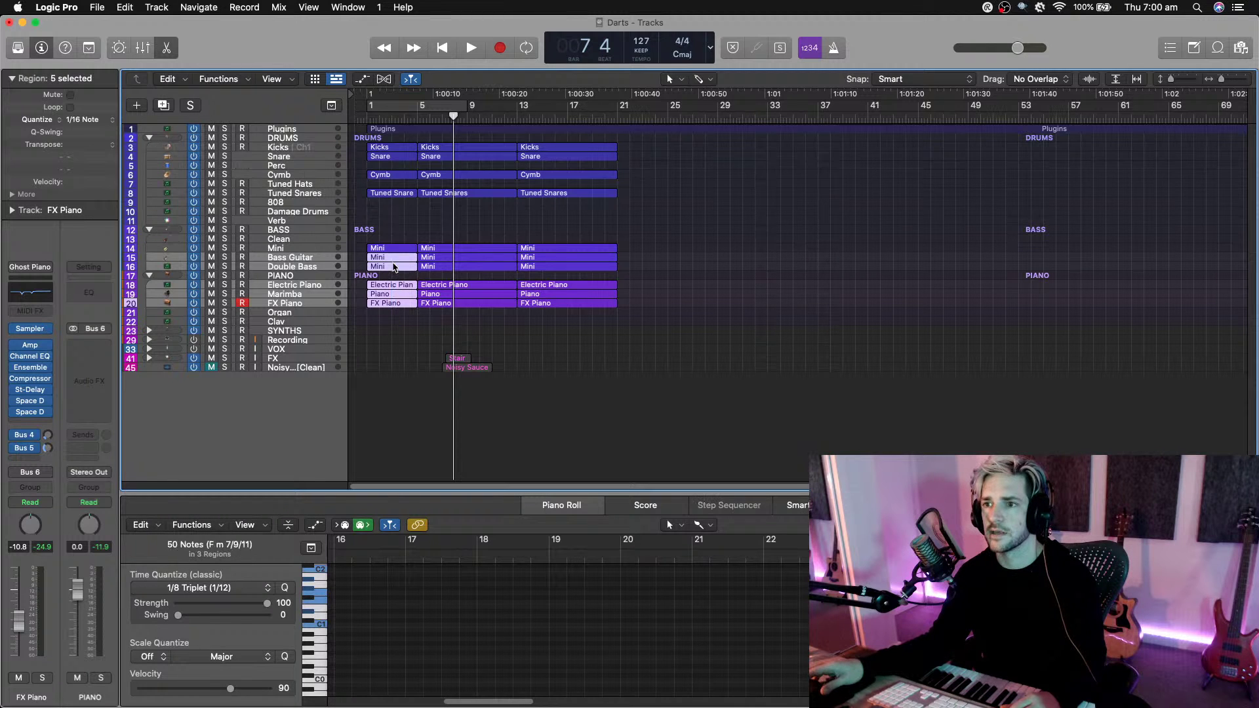
{"action": "key", "text": "Delete"}
{"action": "left_click_drag", "start_coordinate": [396, 210], "coordinate": [396, 173]}
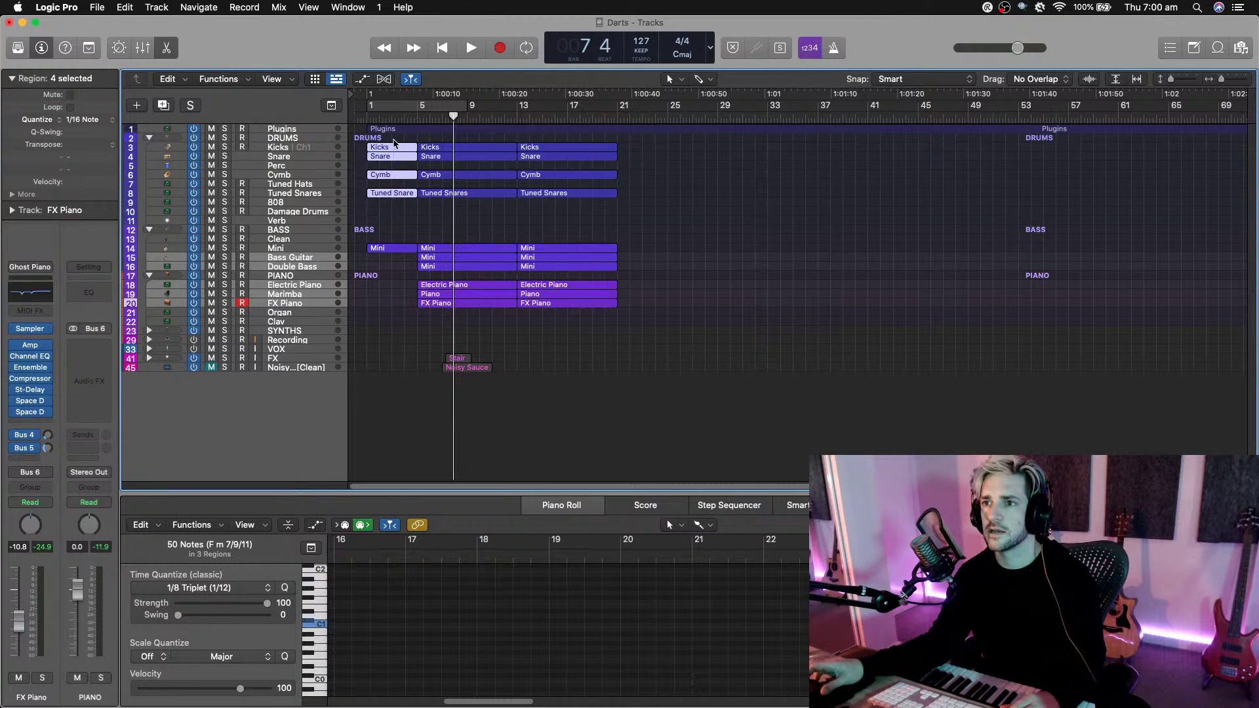
{"action": "key", "text": "Delete"}
Play the arrangement from bar 1 with cycle mode off.
{"action": "left_click", "coordinate": [364, 117]}
{"action": "key", "text": "space"}
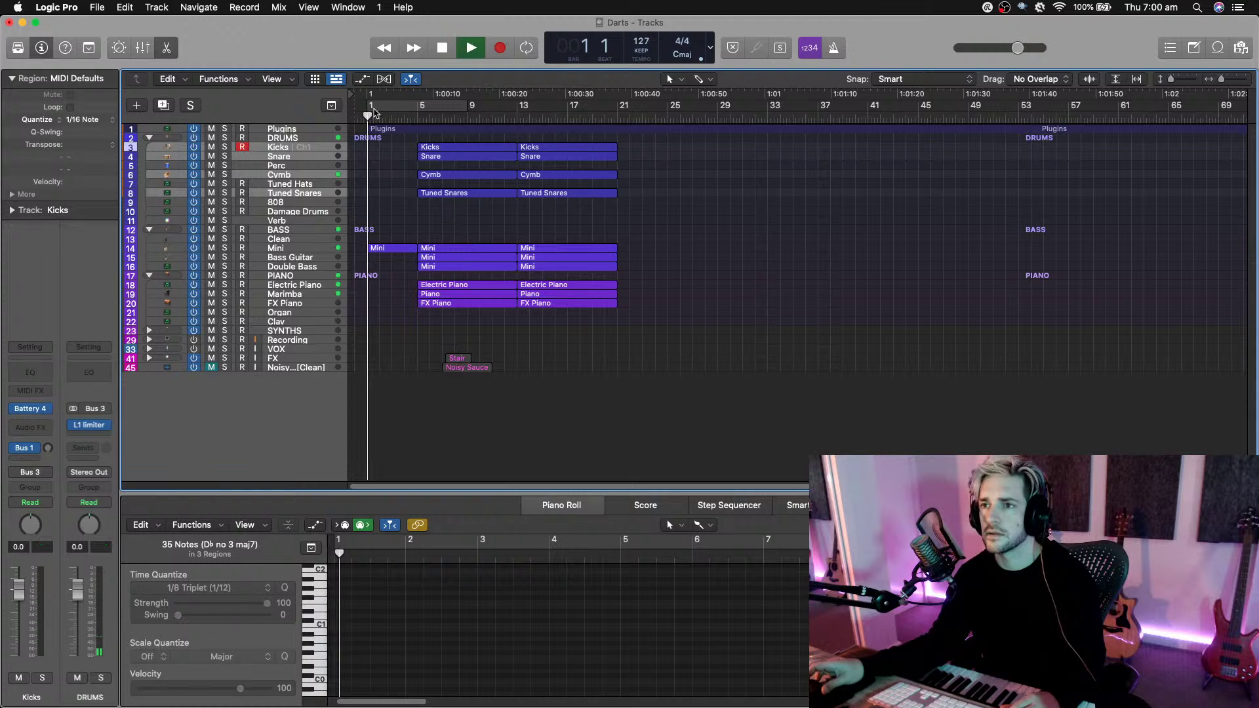
{"action": "left_click", "coordinate": [383, 106]}
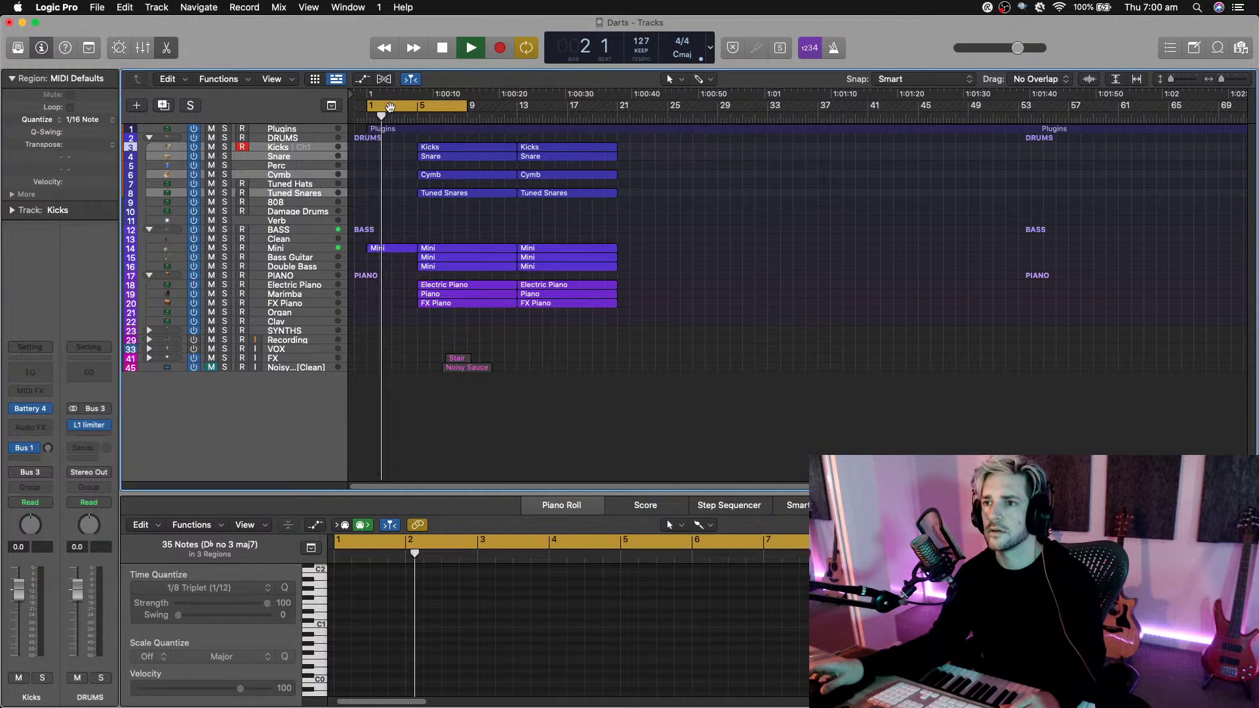
{"action": "key", "text": "c"}
{"action": "key", "text": "super+Right"}
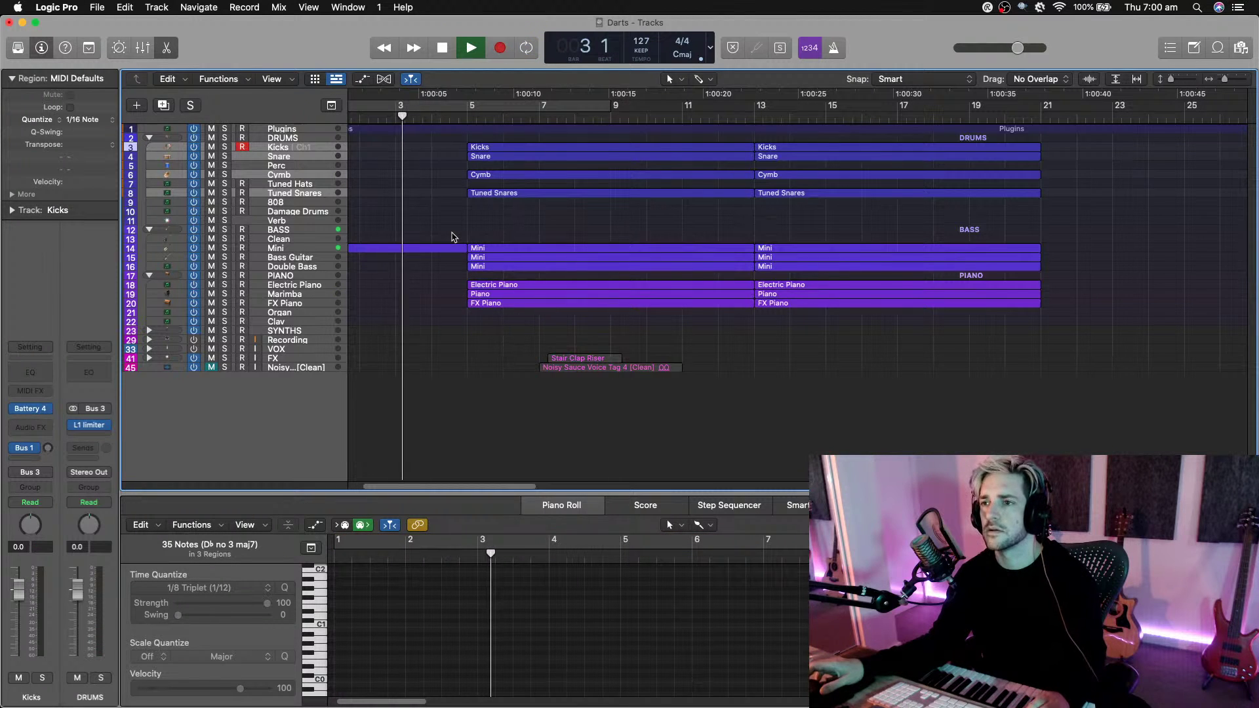
Delete the three piano regions and the Tuned Snares region from bars 5 to 13, then stop playback.
{"action": "left_click_drag", "start_coordinate": [510, 316], "coordinate": [509, 287]}
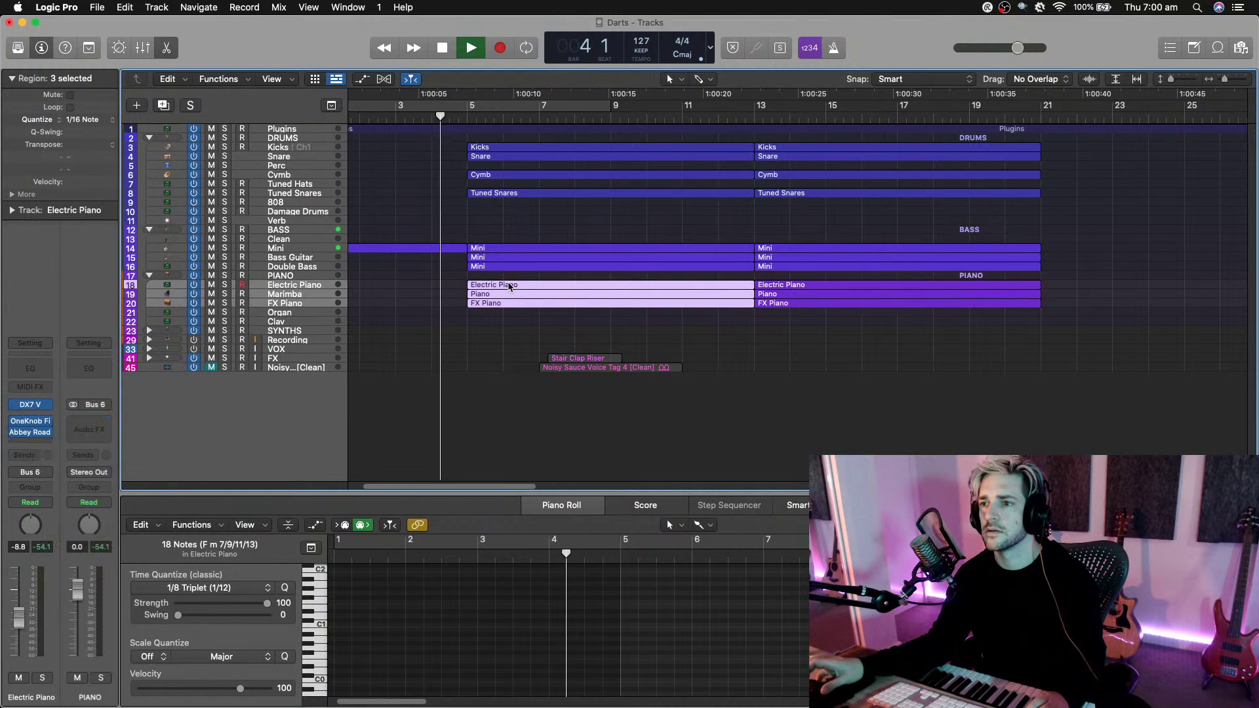
{"action": "key", "text": "Delete"}
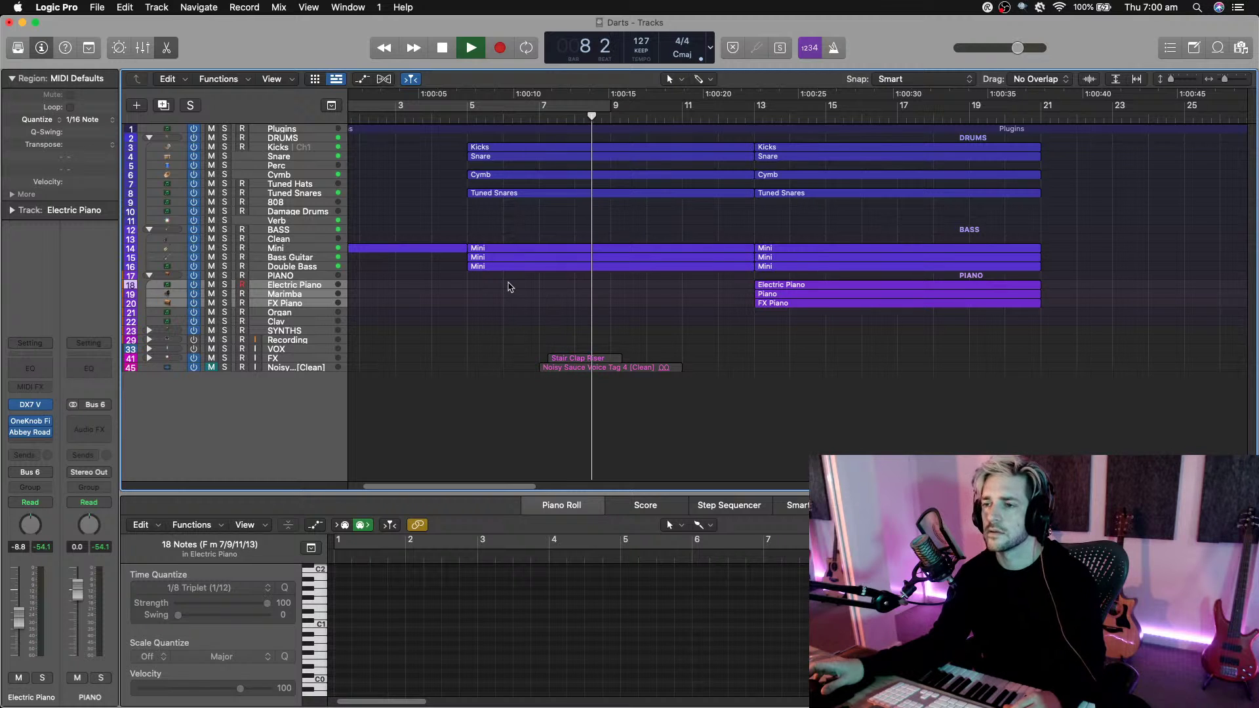
{"action": "left_click", "coordinate": [525, 193]}
{"action": "key", "text": "Delete"}
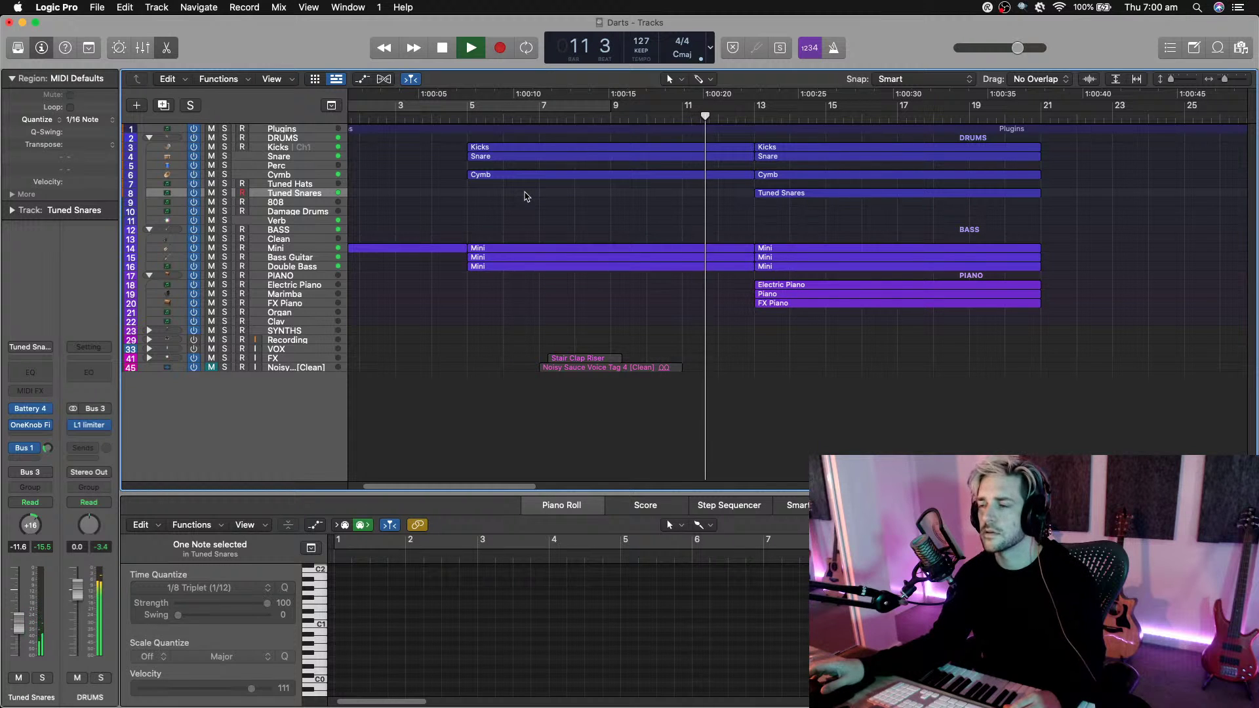
{"action": "key", "text": "space"}
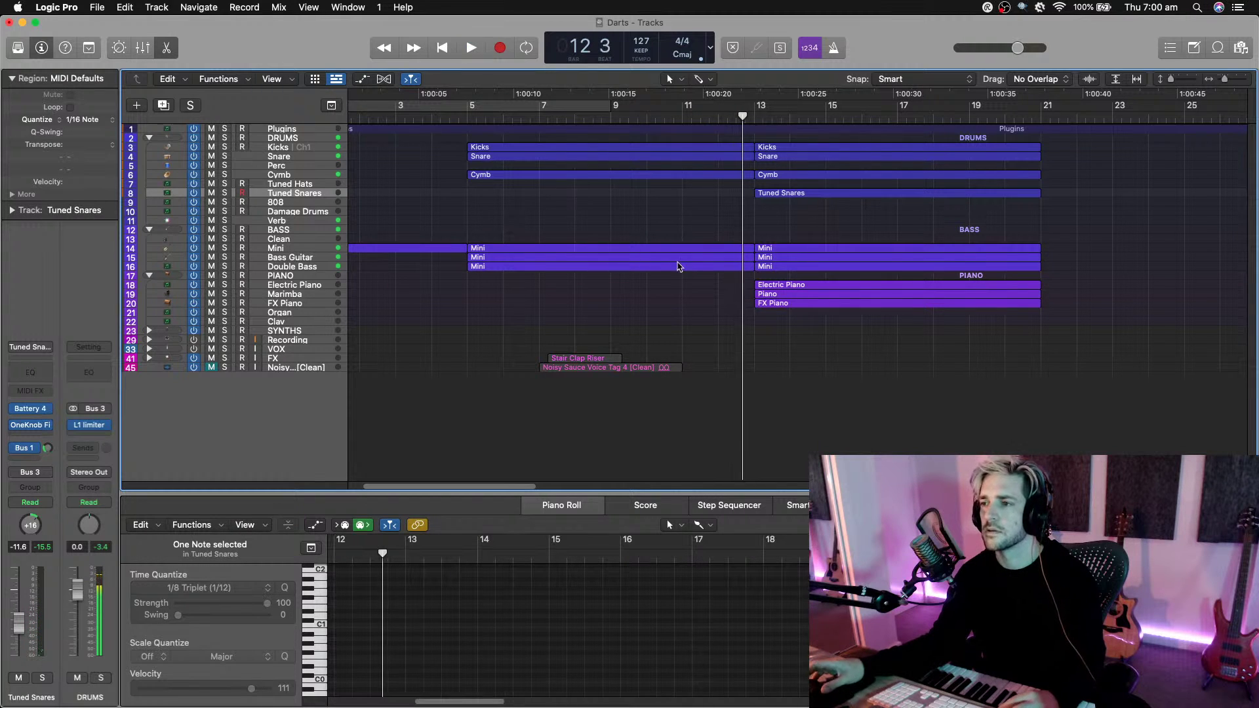
Play the arrangement from bar 5.
{"action": "left_click", "coordinate": [470, 128]}
{"action": "left_click", "coordinate": [468, 118]}
{"action": "key", "text": "space"}
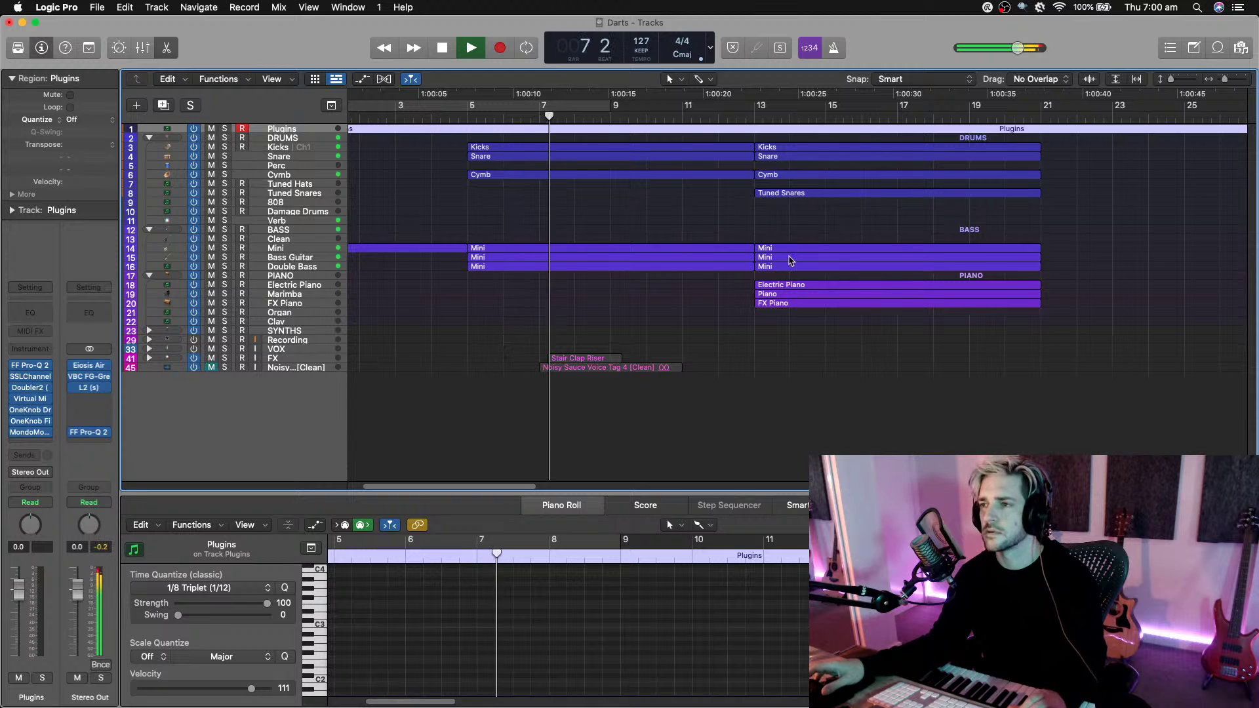
Repeat all drum, bass and piano regions of bars 13 to 21 twice, so that copies start at bars 21 and 29.
{"action": "scroll", "coordinate": [790, 260], "scroll_direction": "down", "scroll_amount": 3}
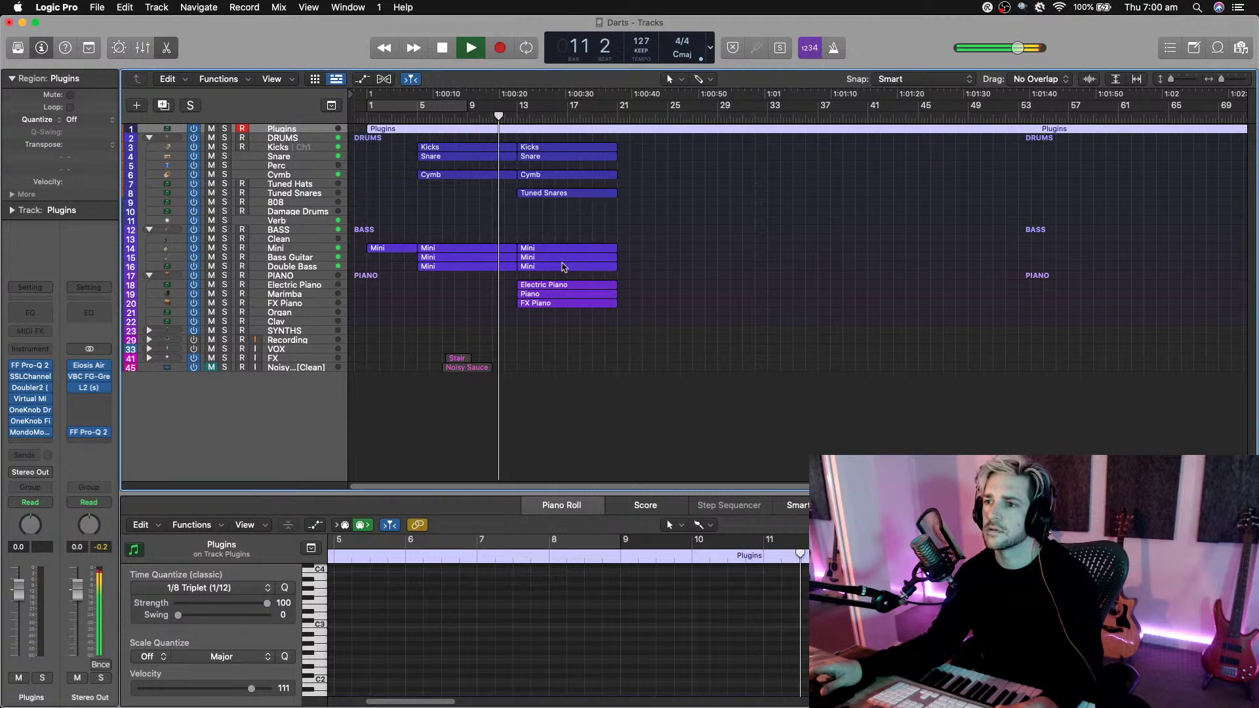
{"action": "left_click_drag", "start_coordinate": [568, 335], "coordinate": [557, 149]}
{"action": "key", "text": "super+r"}
{"action": "key", "text": "super+r"}
Replace the three piano regions in bars 13 to 21 with only a copy of the Electric Piano region, and play from bar 13.
{"action": "left_click_drag", "start_coordinate": [595, 328], "coordinate": [589, 283]}
{"action": "key", "text": "Delete"}
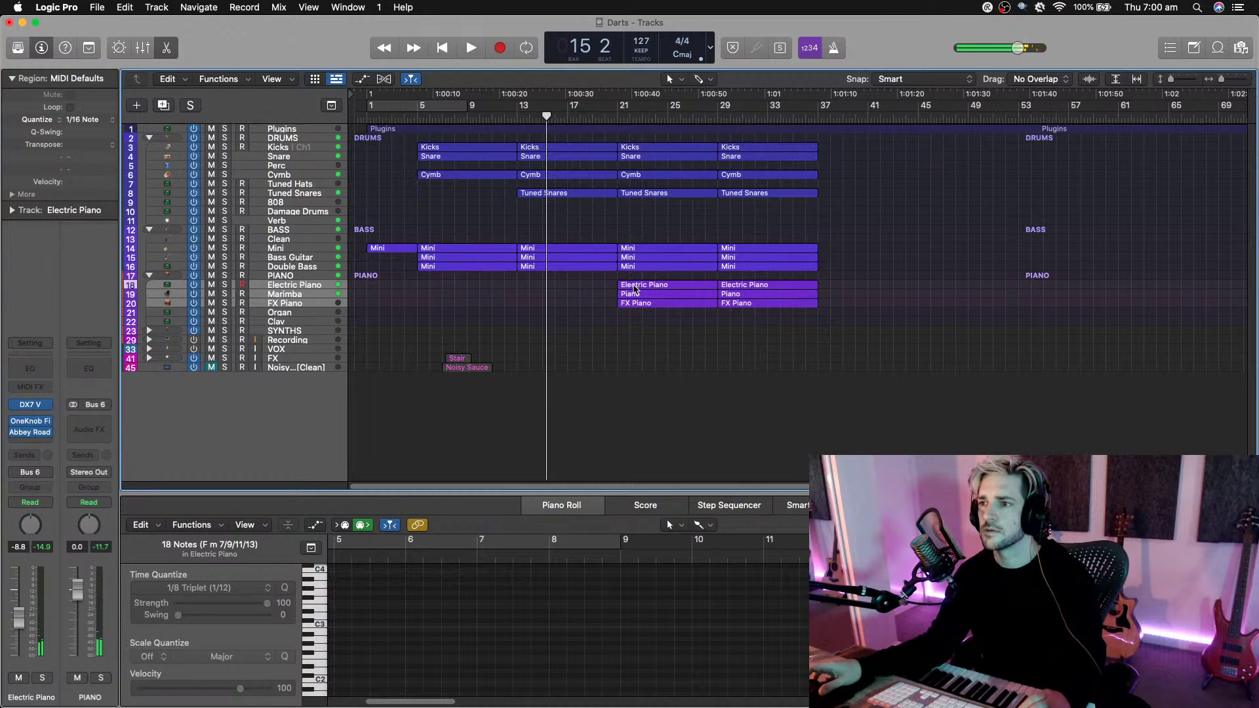
{"action": "left_click_drag", "start_coordinate": [635, 289], "coordinate": [534, 287]}
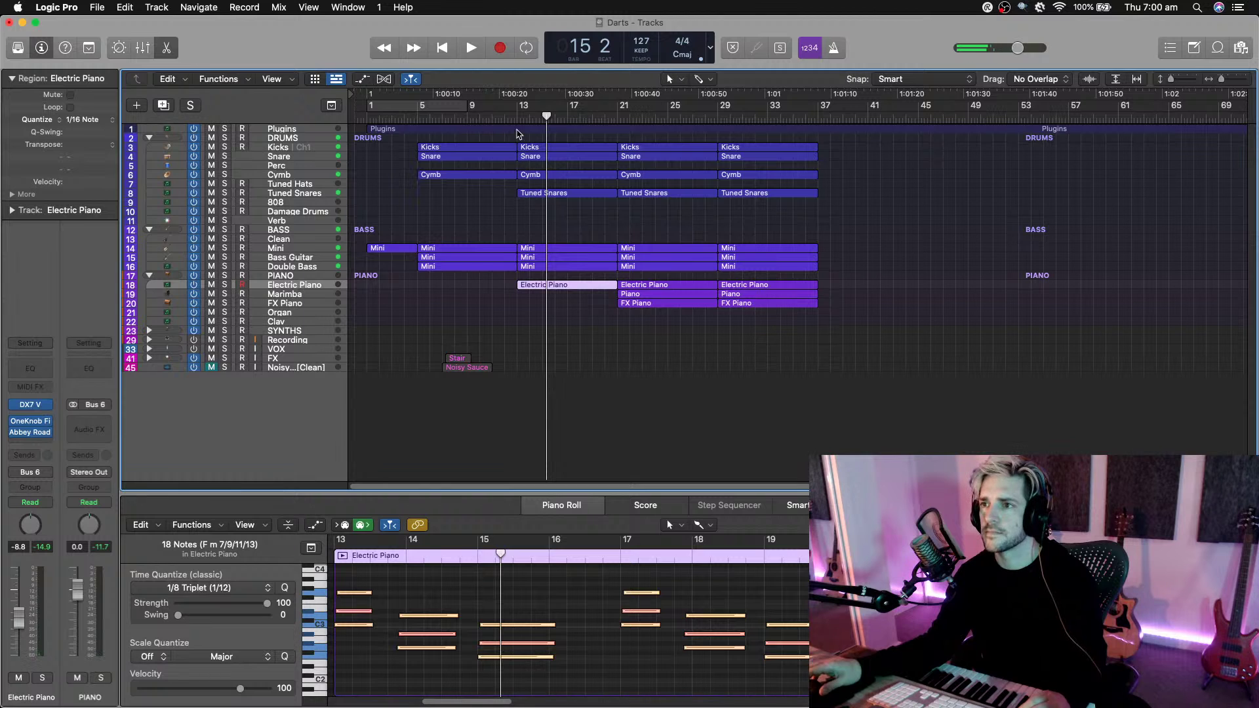
{"action": "left_click", "coordinate": [514, 117]}
{"action": "key", "text": "space"}
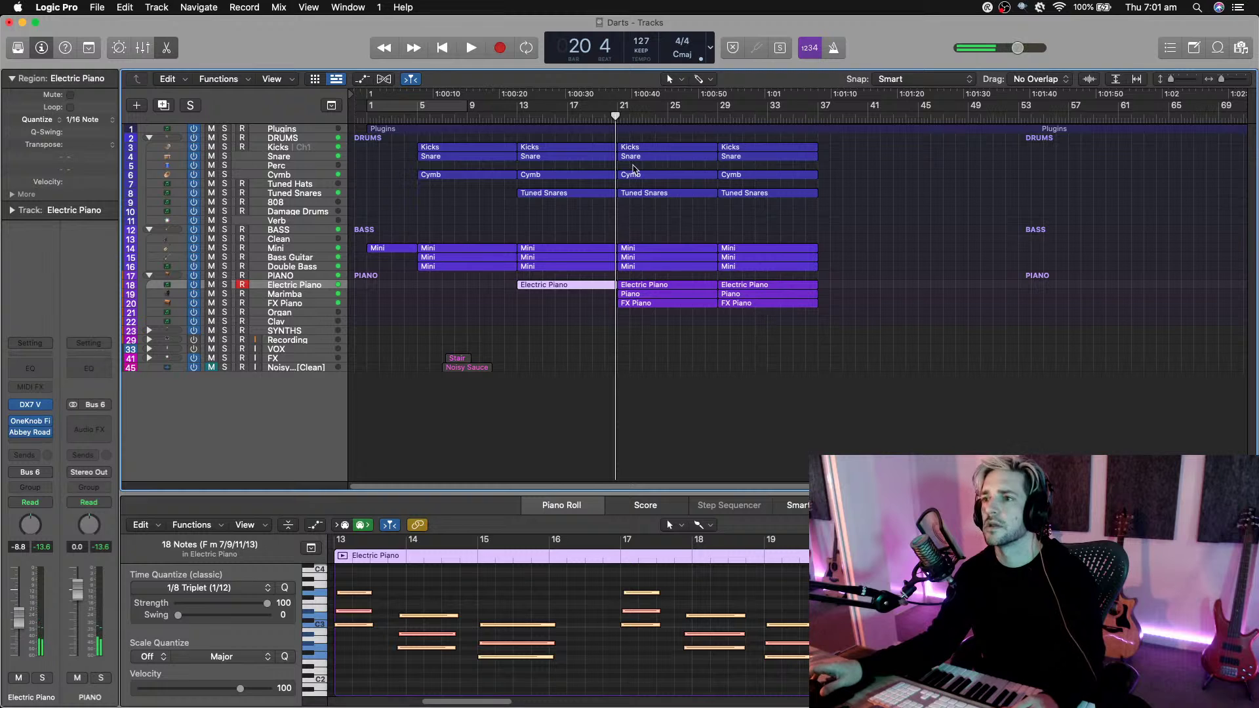
Delete the Electric Piano and FX Piano regions from bars 21 to 29, keeping the Marimba track's region.
{"action": "left_click", "coordinate": [660, 195]}
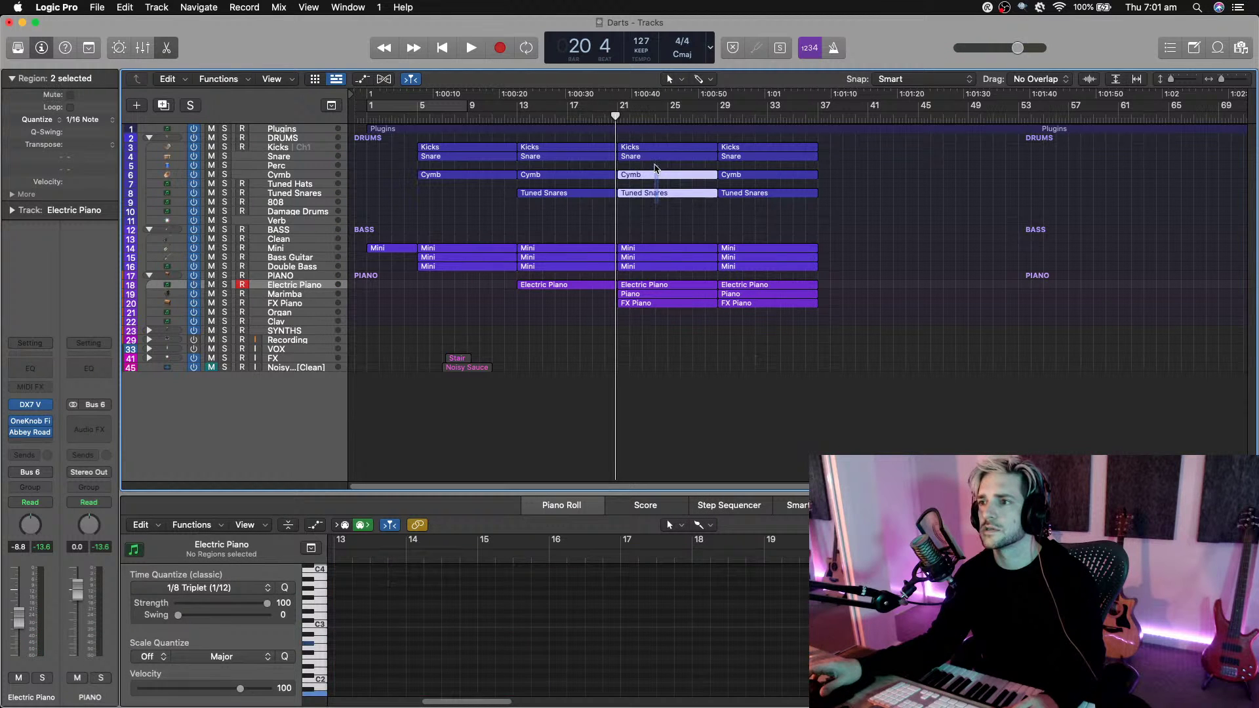
{"action": "left_click_drag", "start_coordinate": [656, 162], "coordinate": [656, 158]}
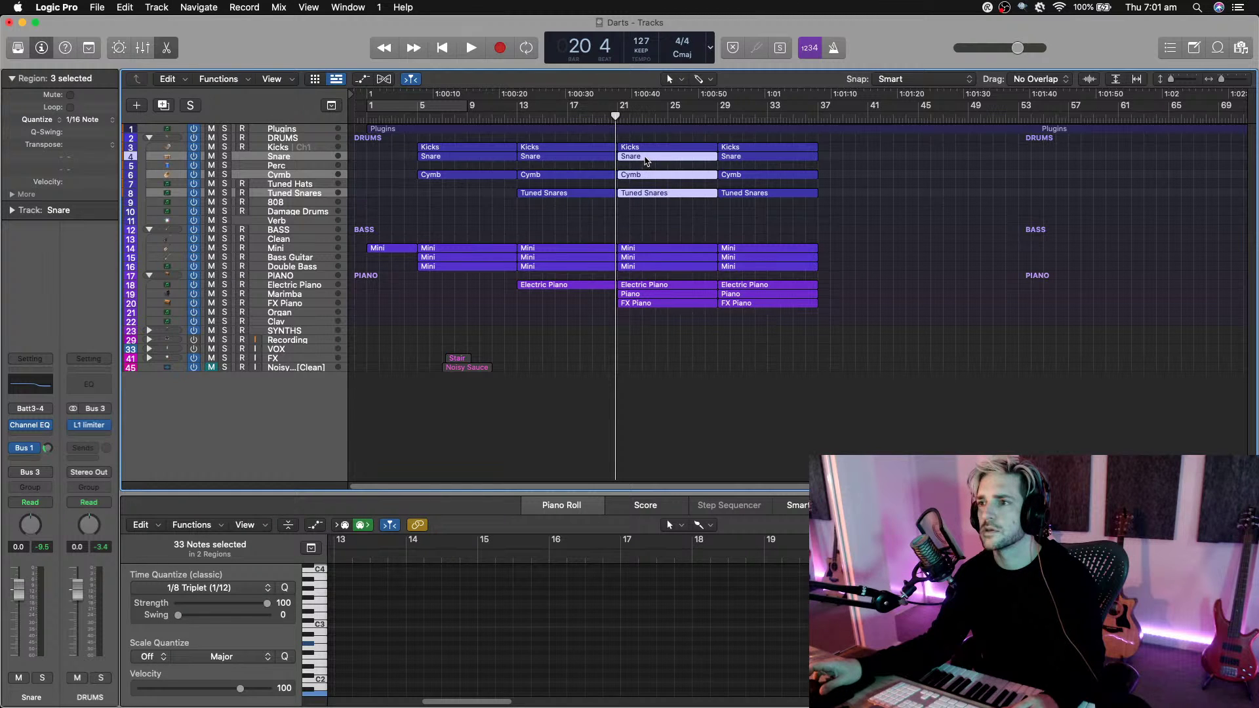
{"action": "left_click", "coordinate": [646, 316]}
{"action": "left_click", "coordinate": [643, 289]}
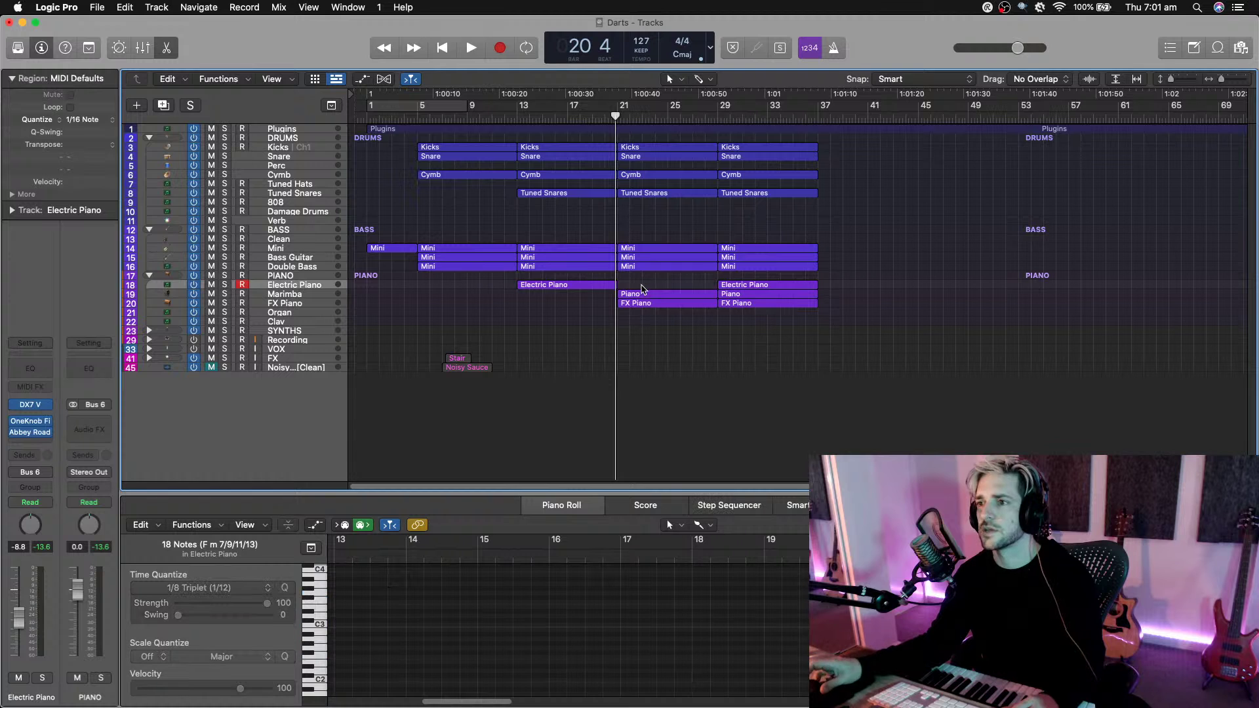
{"action": "key", "text": "Delete"}
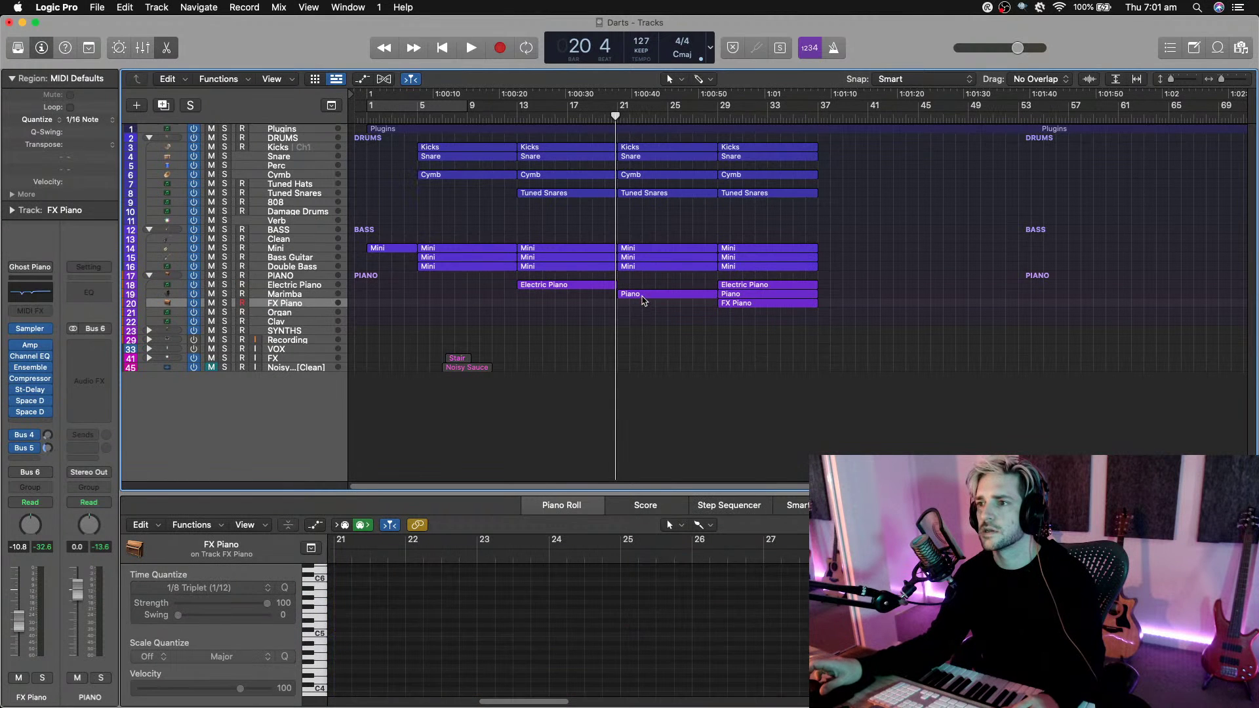
Delete the Bass Guitar, Double Bass and Kicks regions from bars 21 to 29.
{"action": "left_click_drag", "start_coordinate": [643, 274], "coordinate": [640, 261]}
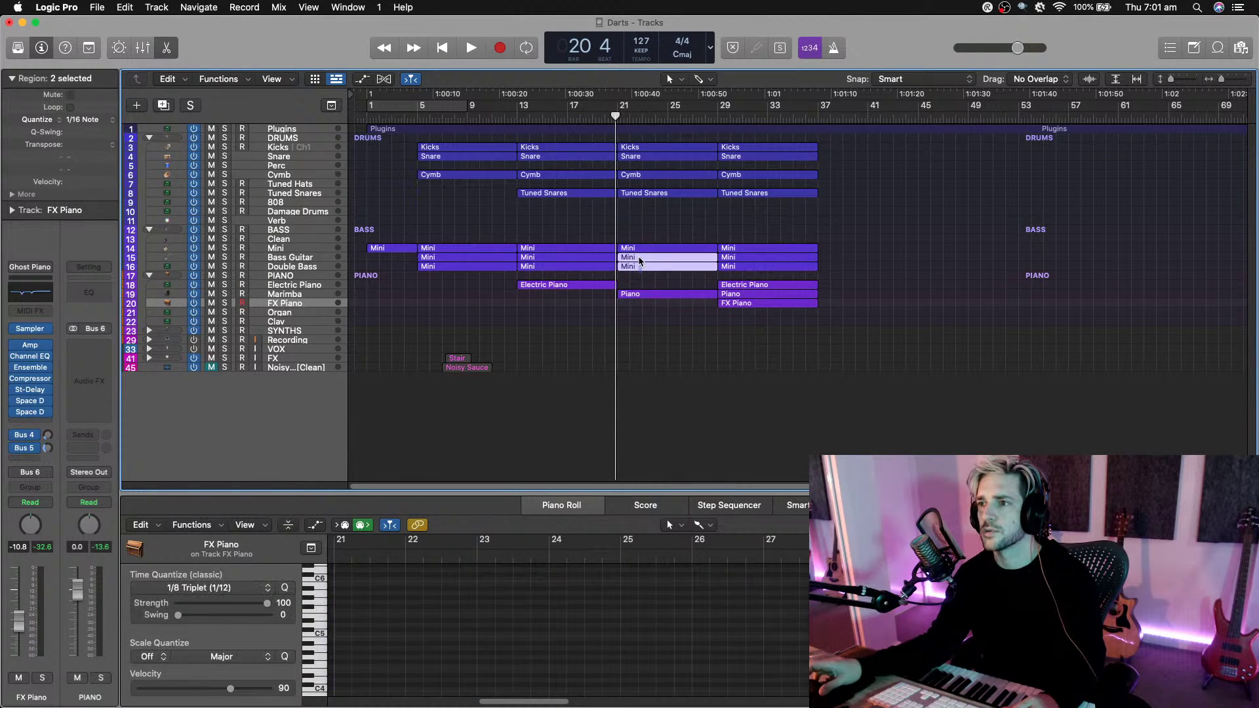
{"action": "key", "text": "Delete"}
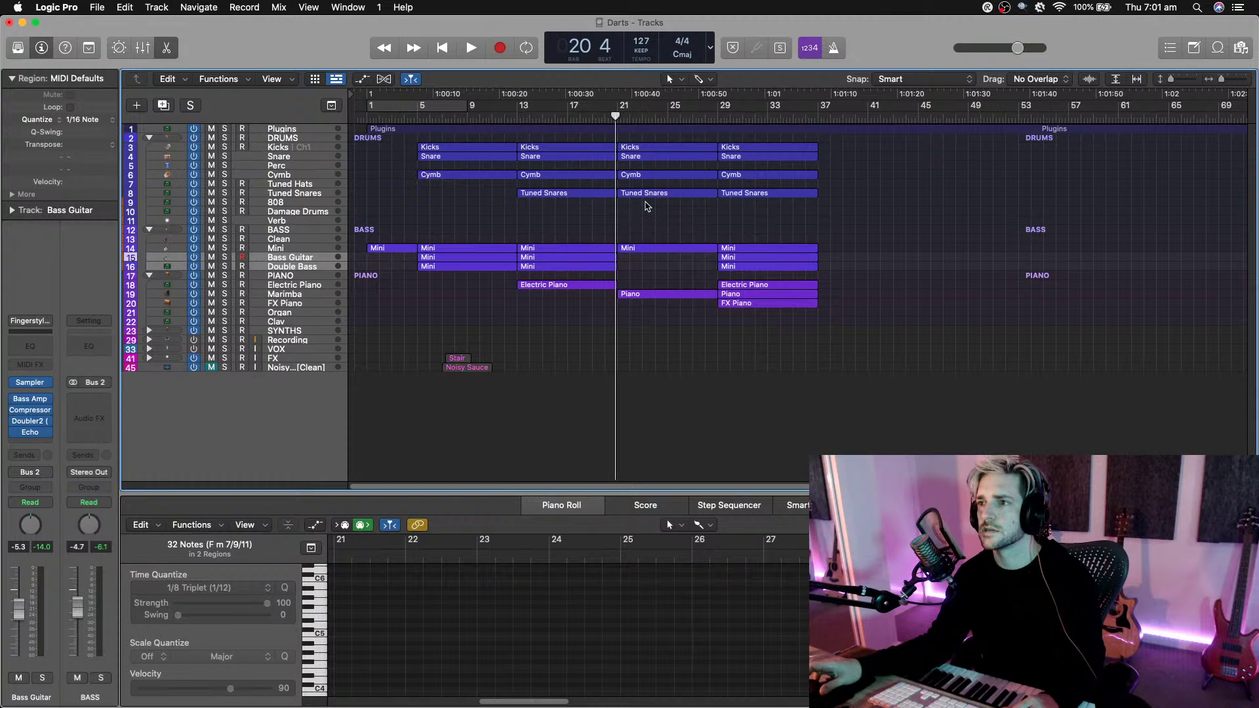
{"action": "left_click", "coordinate": [641, 151]}
{"action": "key", "text": "Delete"}
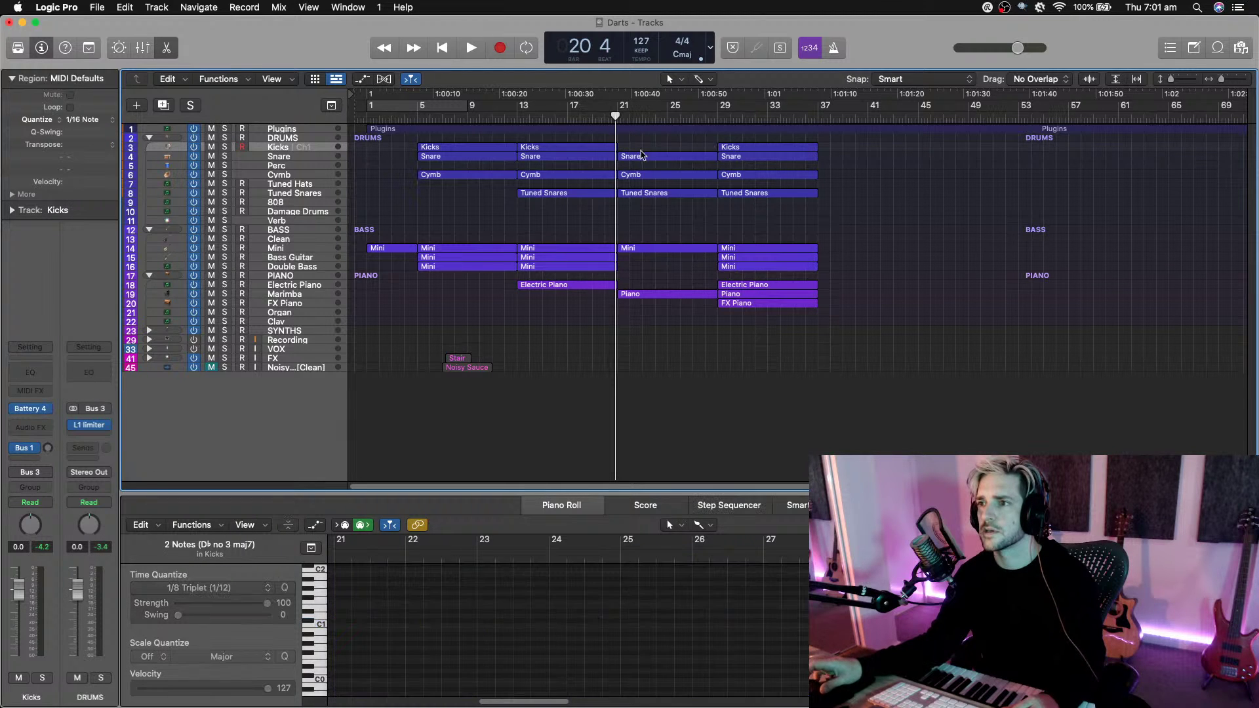
Bounce the Snare, Cymb and Tuned Snares regions of bars 21 to 29 in place to a new track named Lofi.
{"action": "left_click_drag", "start_coordinate": [662, 213], "coordinate": [655, 149]}
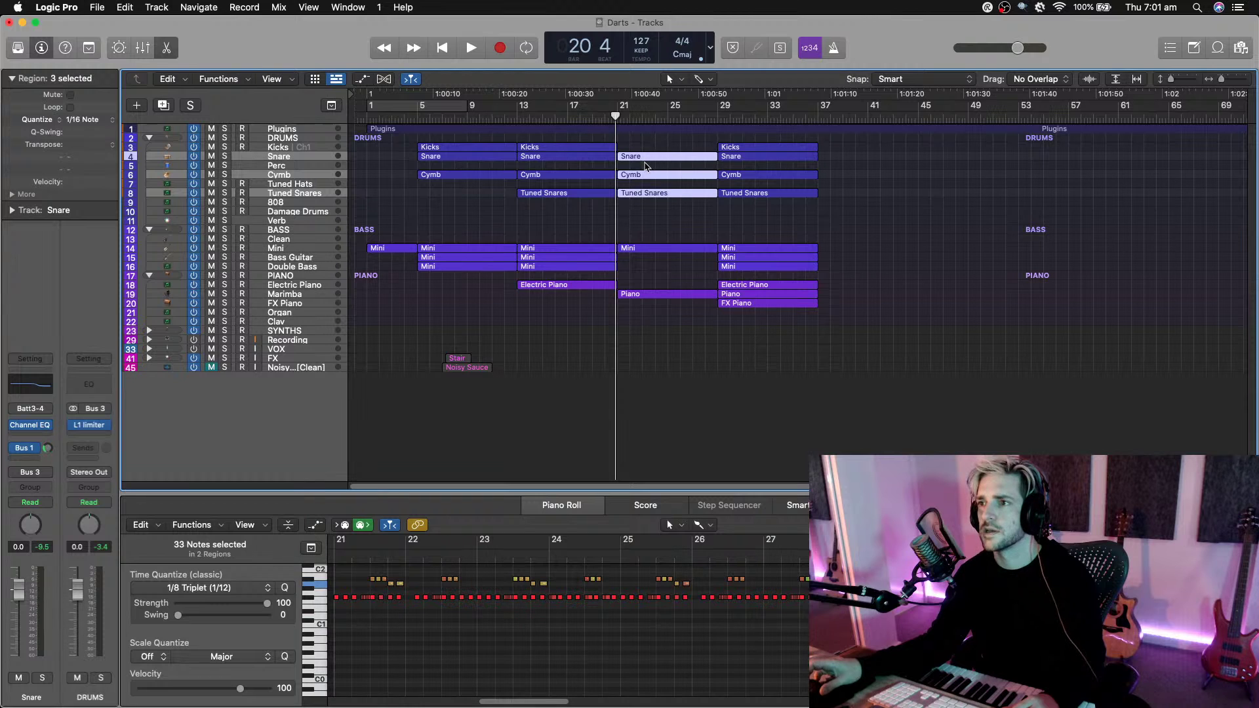
{"action": "right_click", "coordinate": [642, 158]}
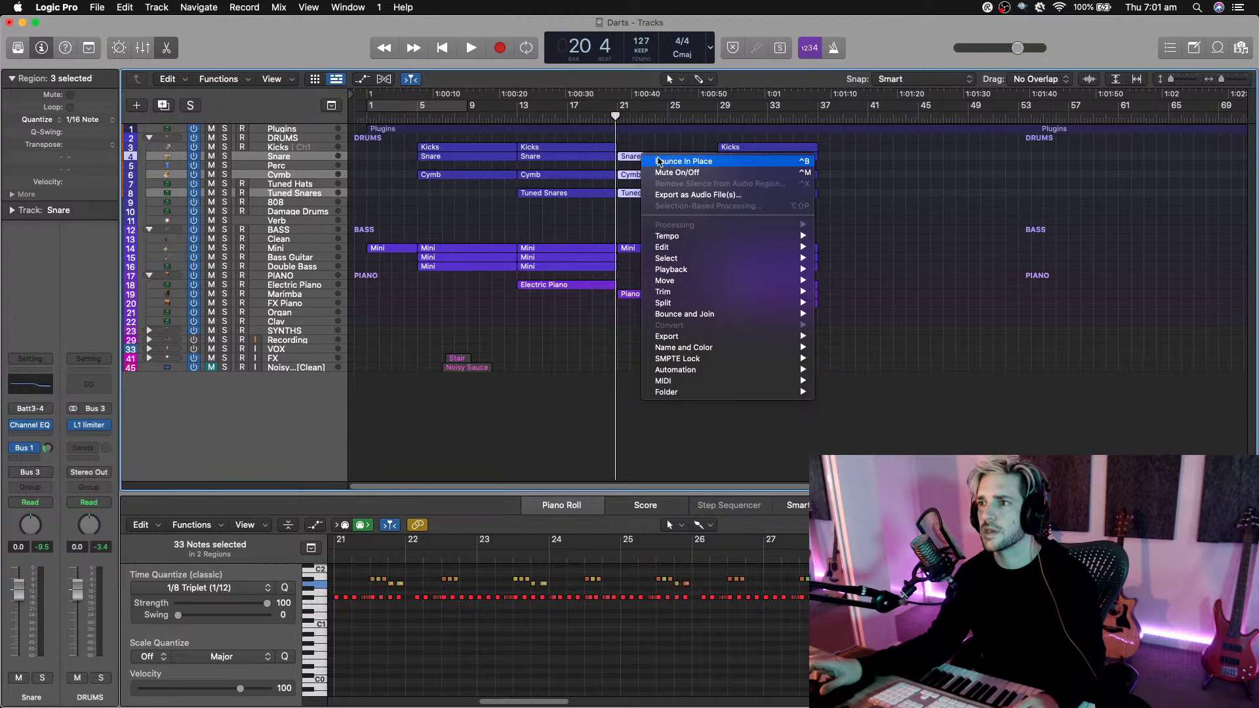
{"action": "left_click", "coordinate": [659, 162]}
{"action": "type", "text": "L"}
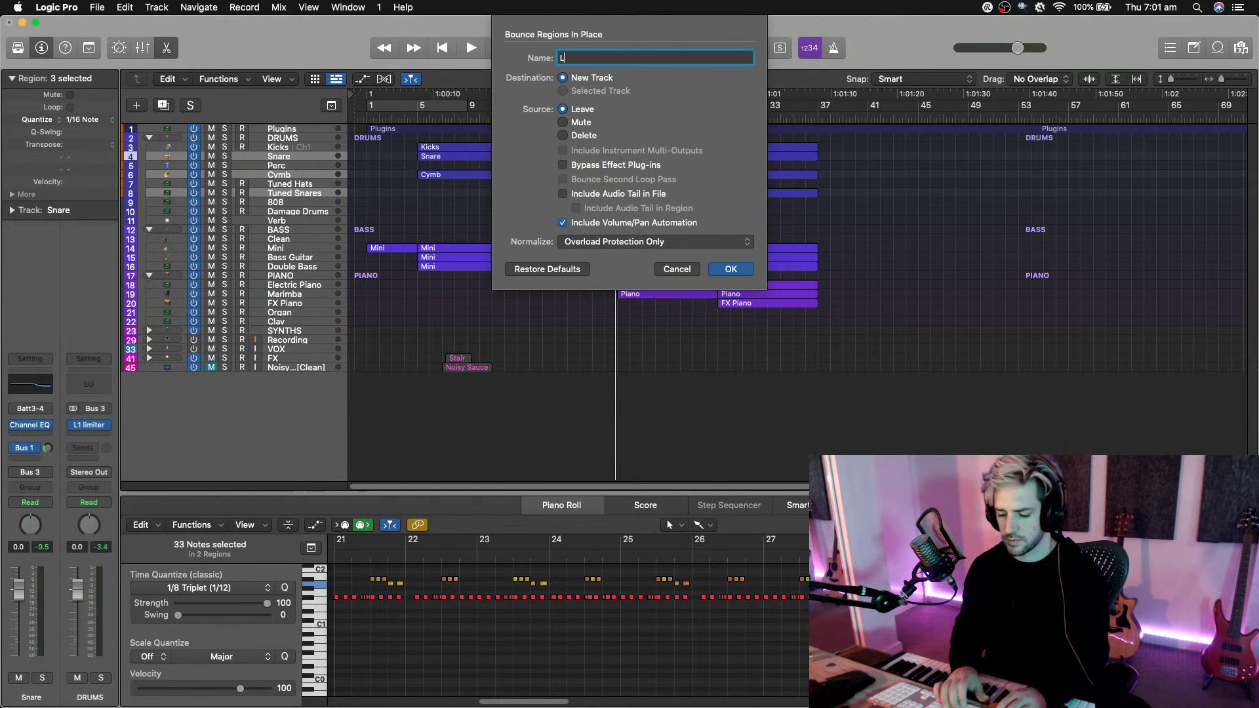
{"action": "type", "text": "ol"}
{"action": "key", "text": "Return"}
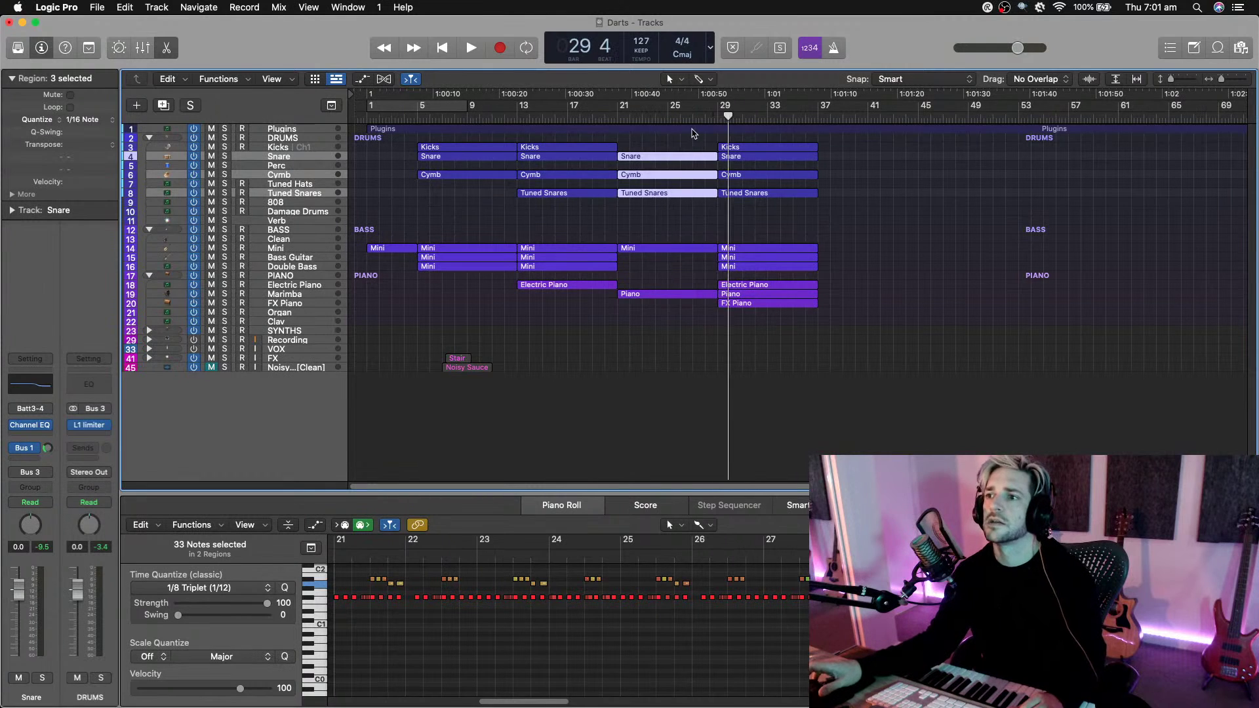
Delete the original Snare, Cymb and Tuned Snares regions from bars 21 to 29, leaving the bounced Lofi region.
{"action": "left_click", "coordinate": [637, 158]}
{"action": "left_click", "coordinate": [637, 184]}
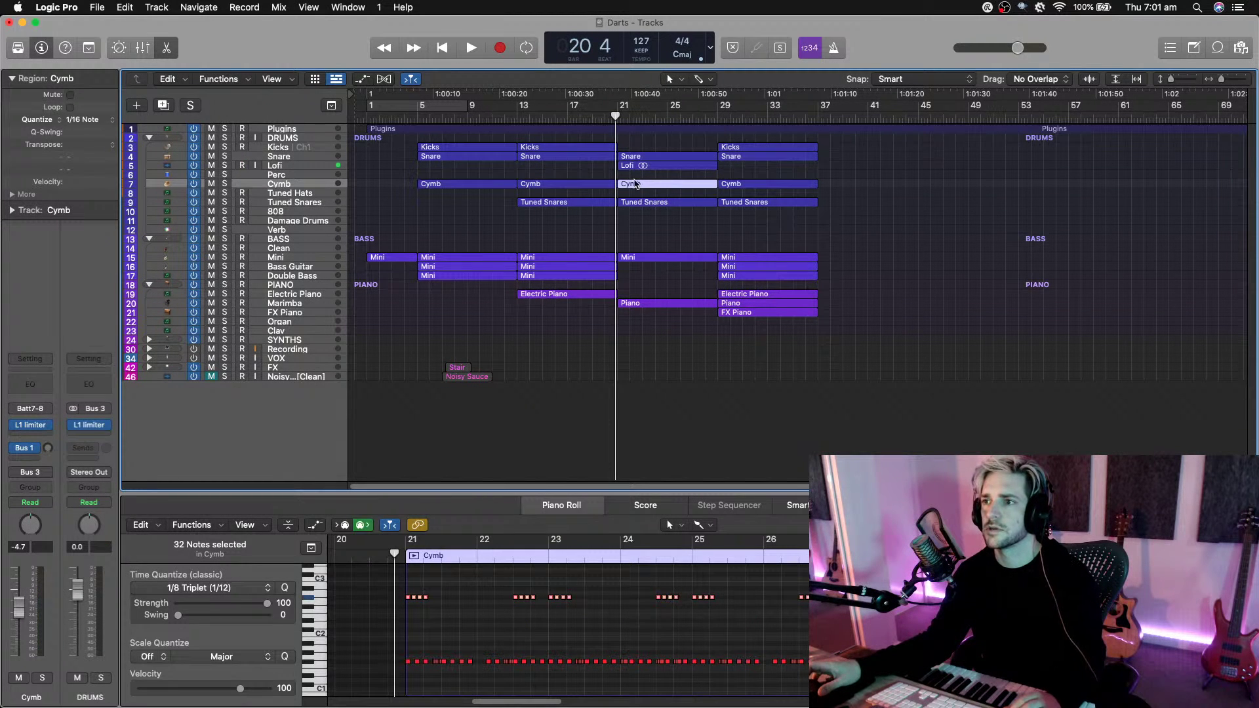
{"action": "left_click", "coordinate": [631, 157], "text": "shift"}
{"action": "left_click", "coordinate": [638, 203], "text": "shift"}
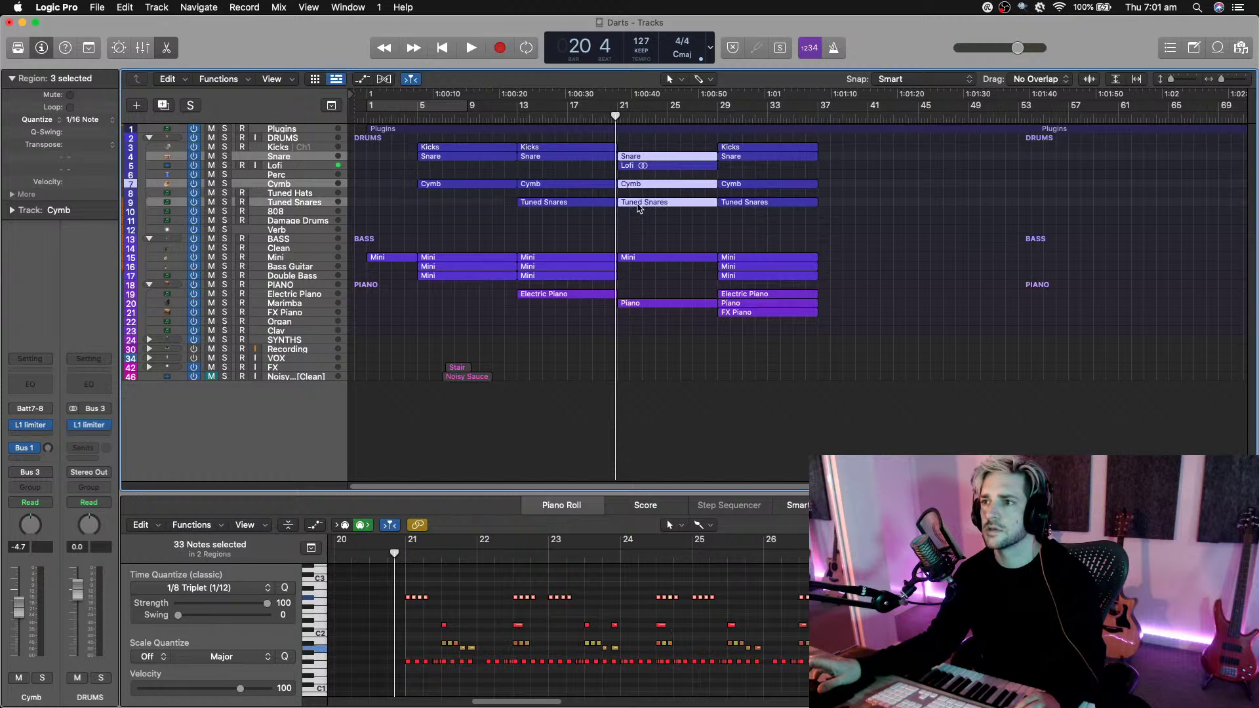
{"action": "key", "text": "Delete"}
Insert the RC-20 Retro Color plug-in on the Lofi track with the Noisy preset.
{"action": "left_click", "coordinate": [633, 166]}
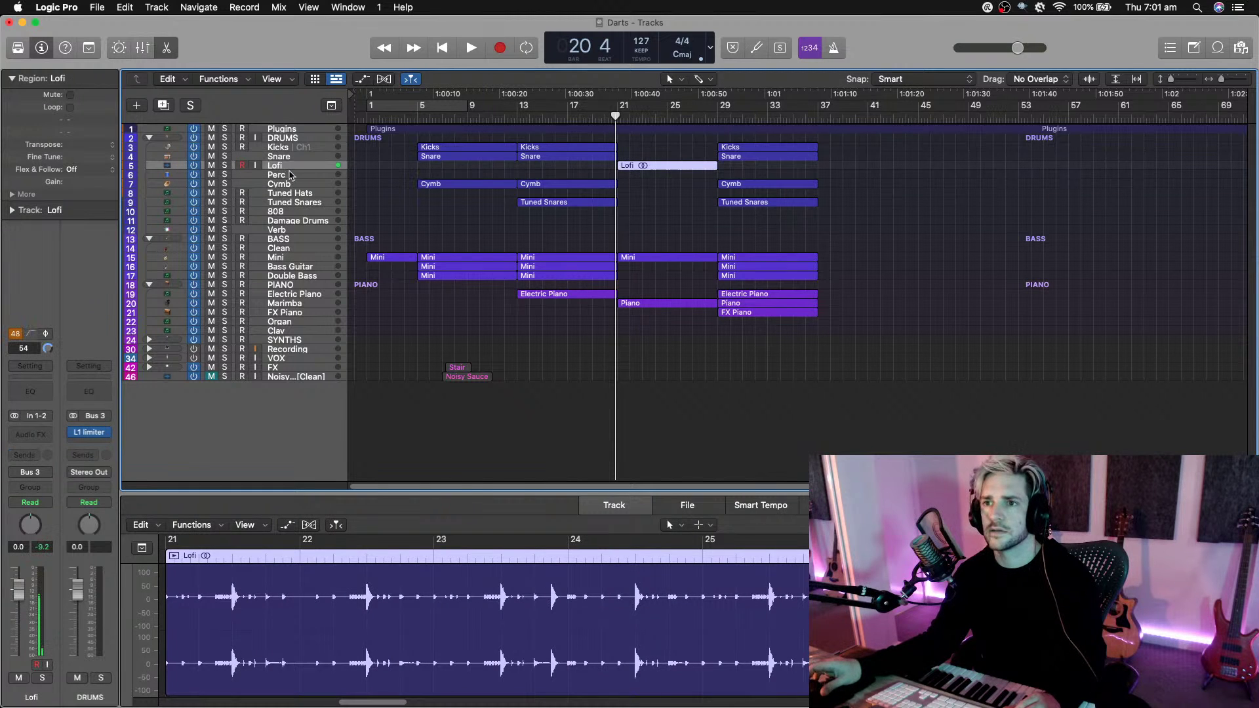
{"action": "left_click", "coordinate": [28, 430]}
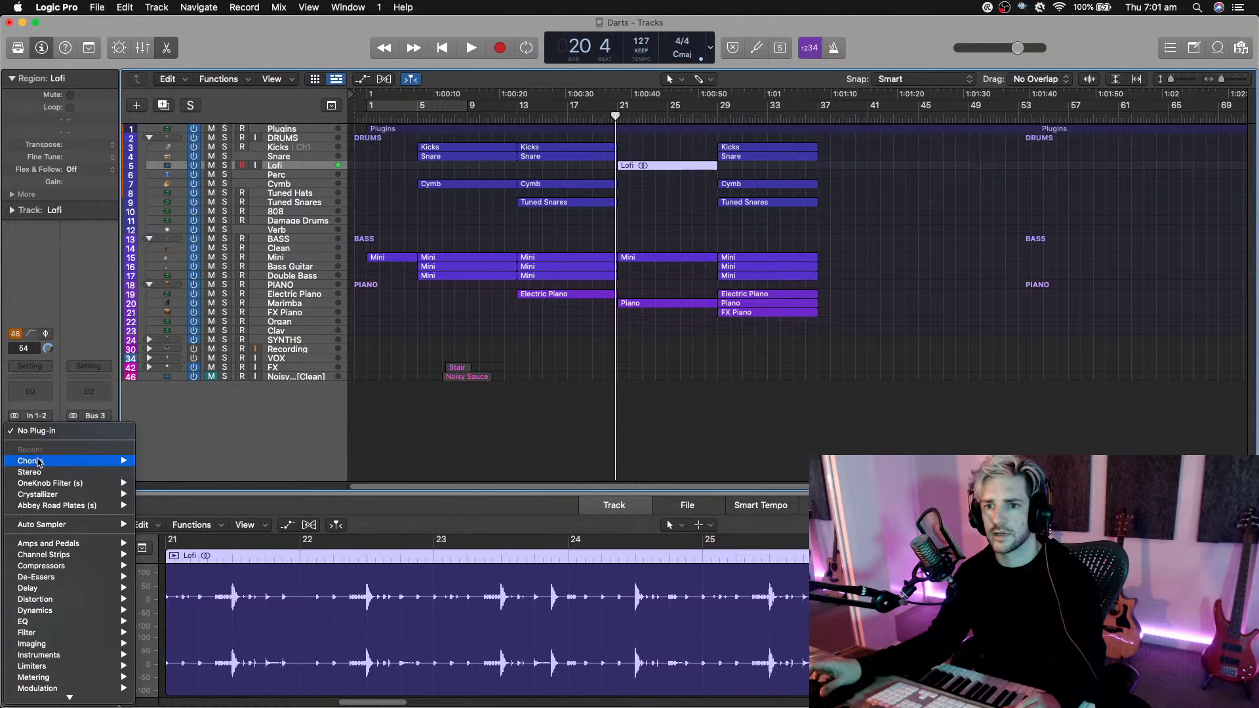
{"action": "key", "text": "Escape"}
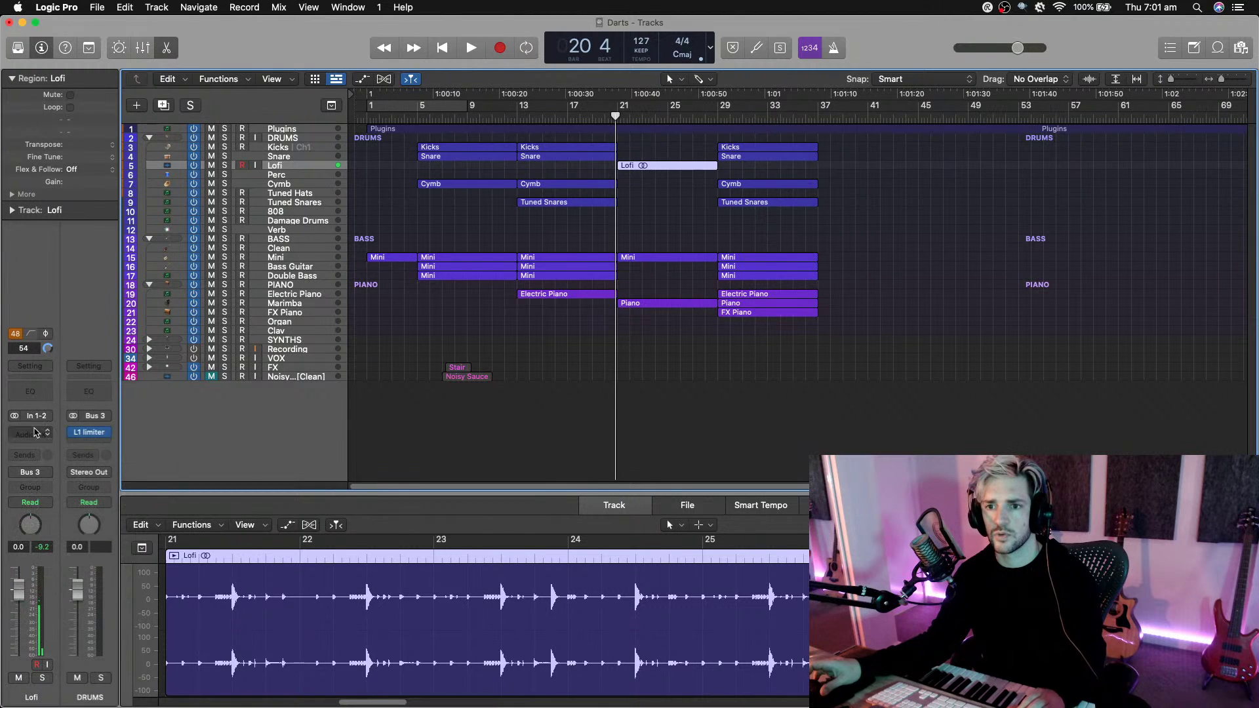
{"action": "left_click", "coordinate": [35, 434]}
{"action": "type", "text": "rc"}
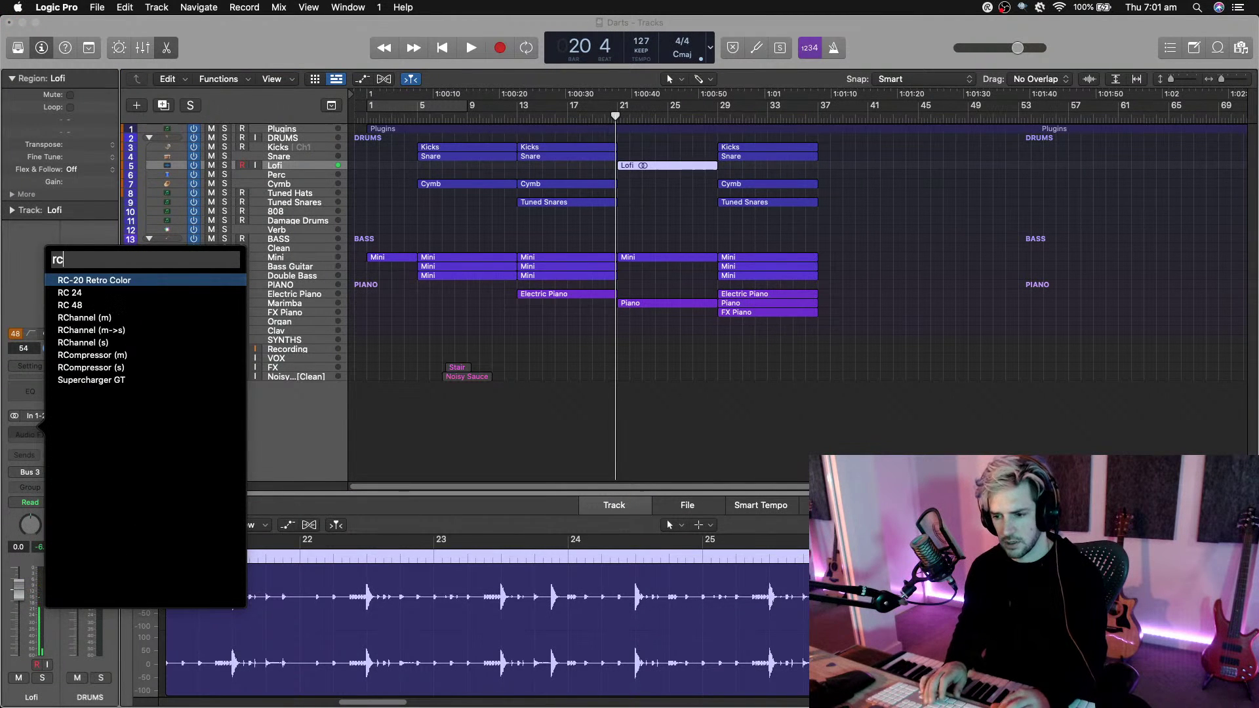
{"action": "key", "text": "Return"}
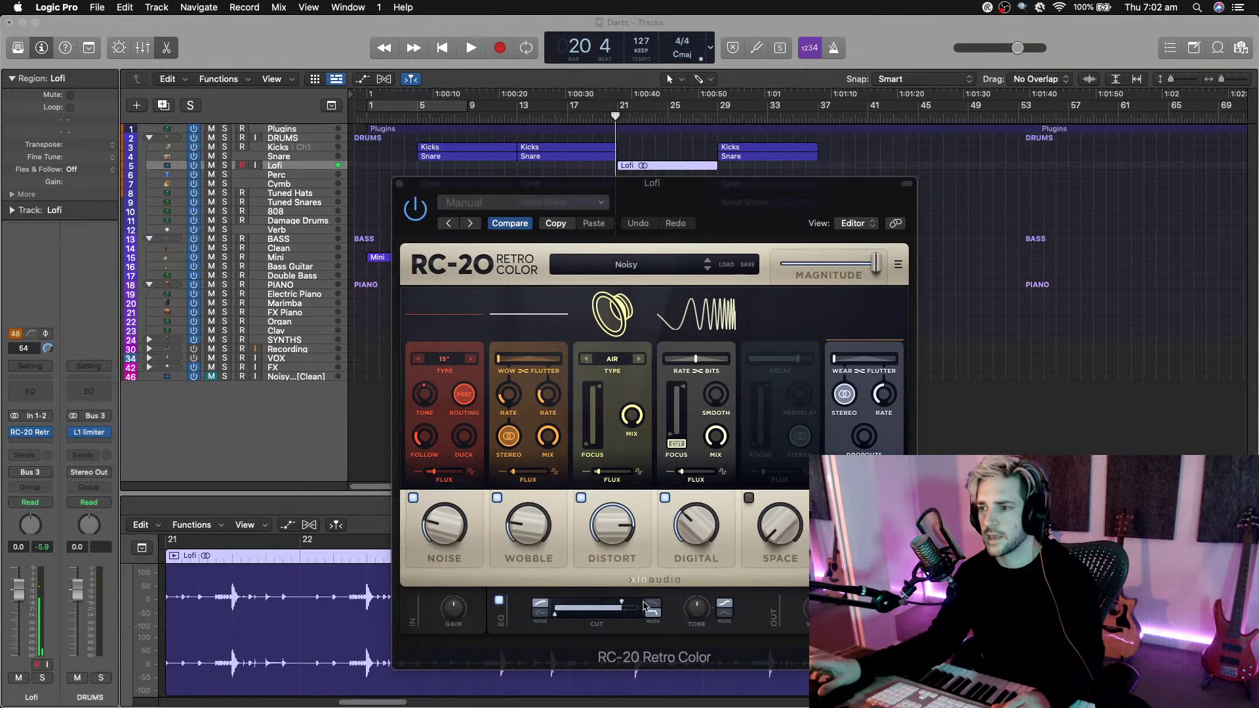
Raise RC-20's Digital amount, narrow its master cut filter with the upper limit at about 926 Hz, and start playback.
{"action": "left_click_drag", "start_coordinate": [692, 542], "coordinate": [701, 441]}
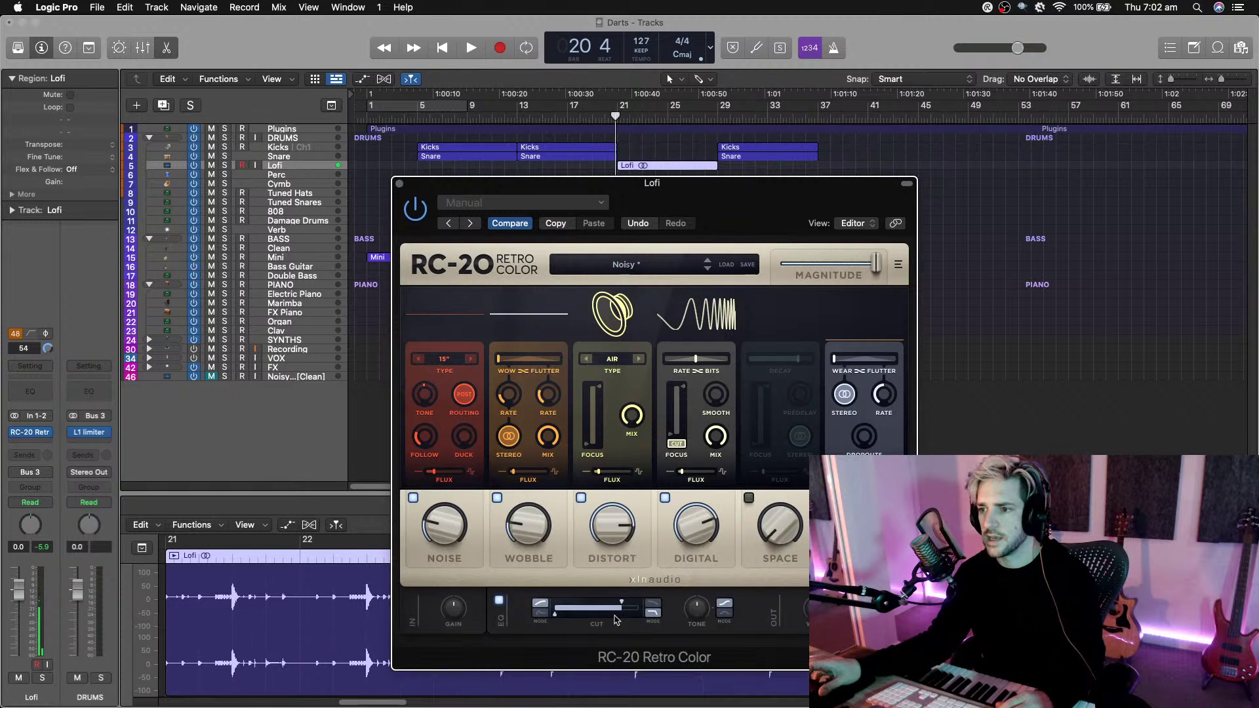
{"action": "left_click_drag", "start_coordinate": [615, 617], "coordinate": [604, 613]}
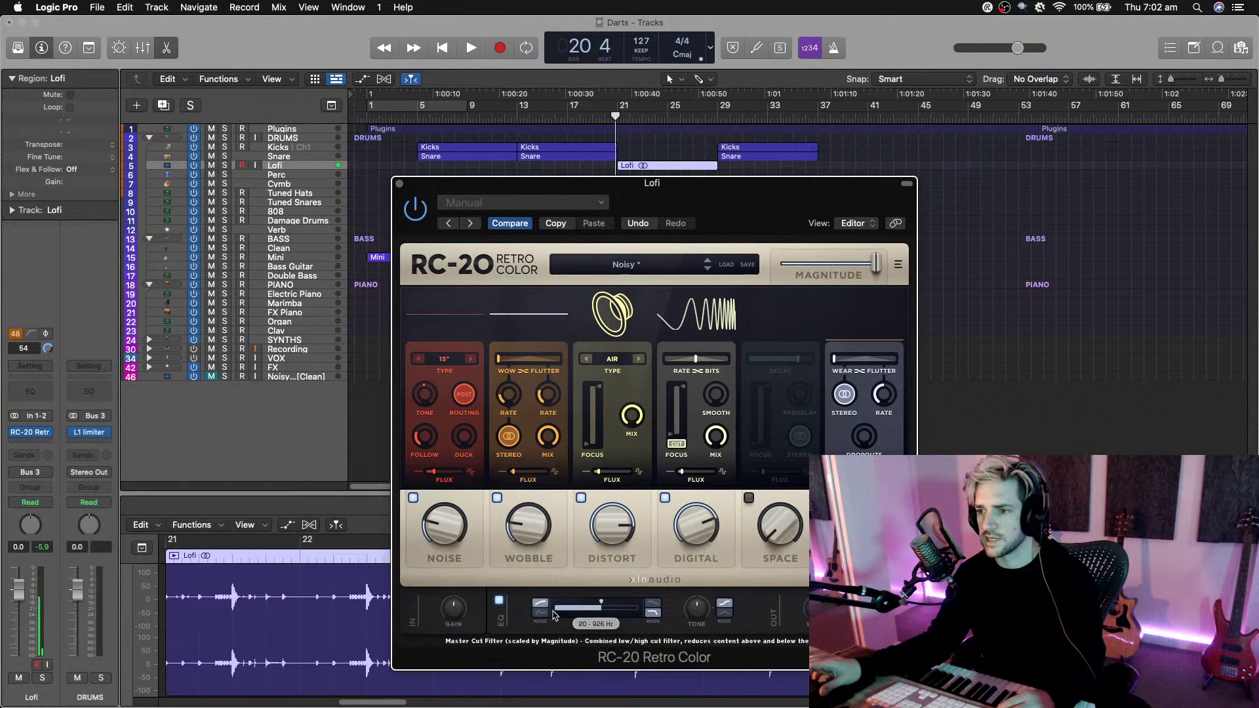
{"action": "key", "text": "space"}
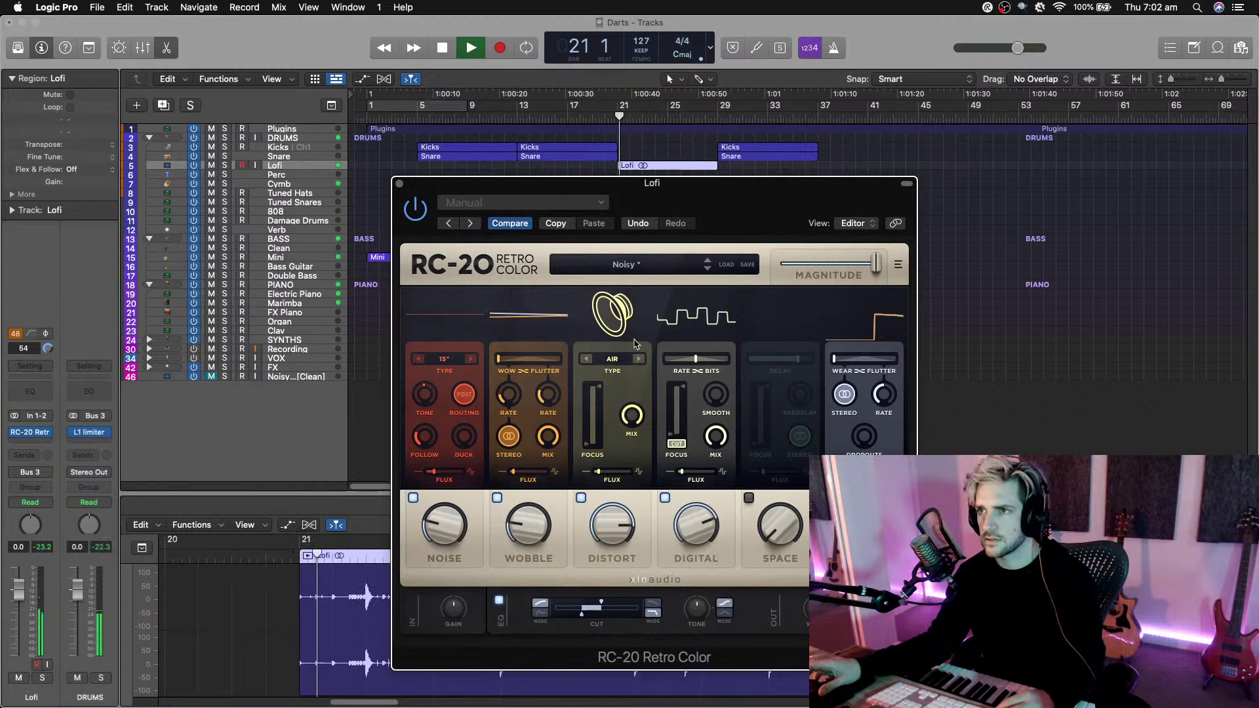
Loop bars 21 to 29 and reduce RC-20's Digital amount while listening.
{"action": "left_click_drag", "start_coordinate": [618, 102], "coordinate": [715, 112]}
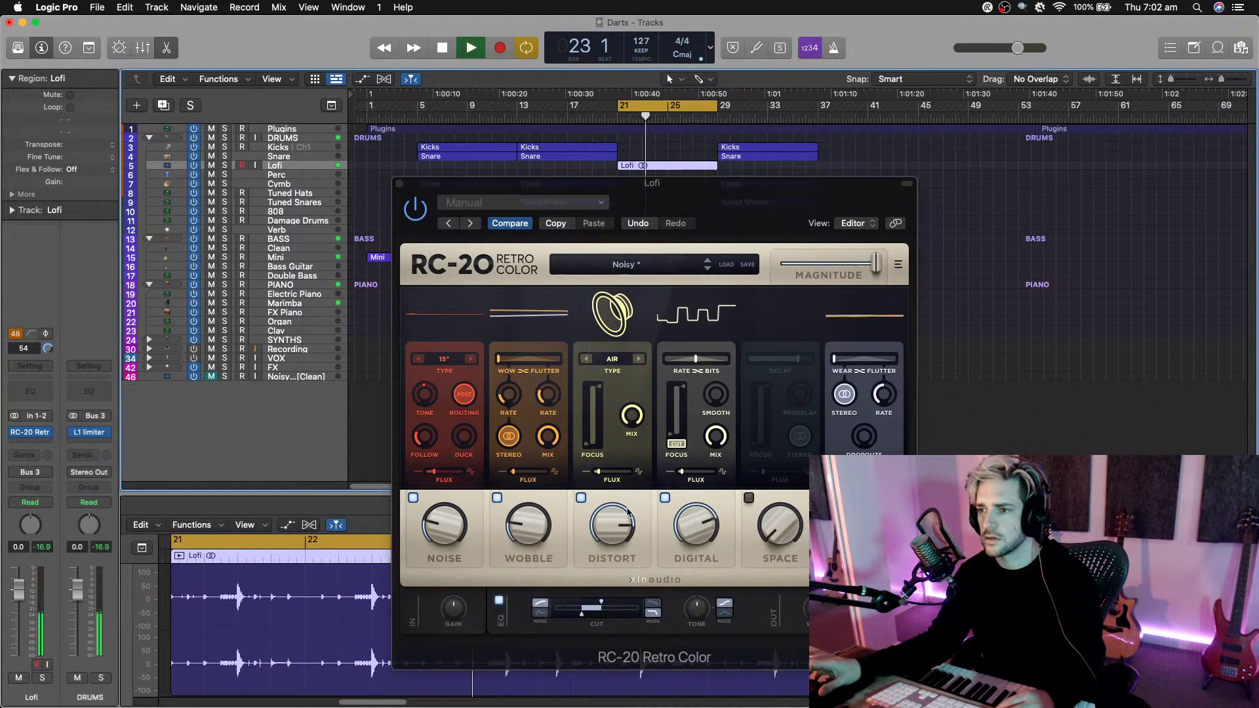
{"action": "left_click", "coordinate": [688, 531]}
{"action": "left_click_drag", "start_coordinate": [688, 532], "coordinate": [695, 562]}
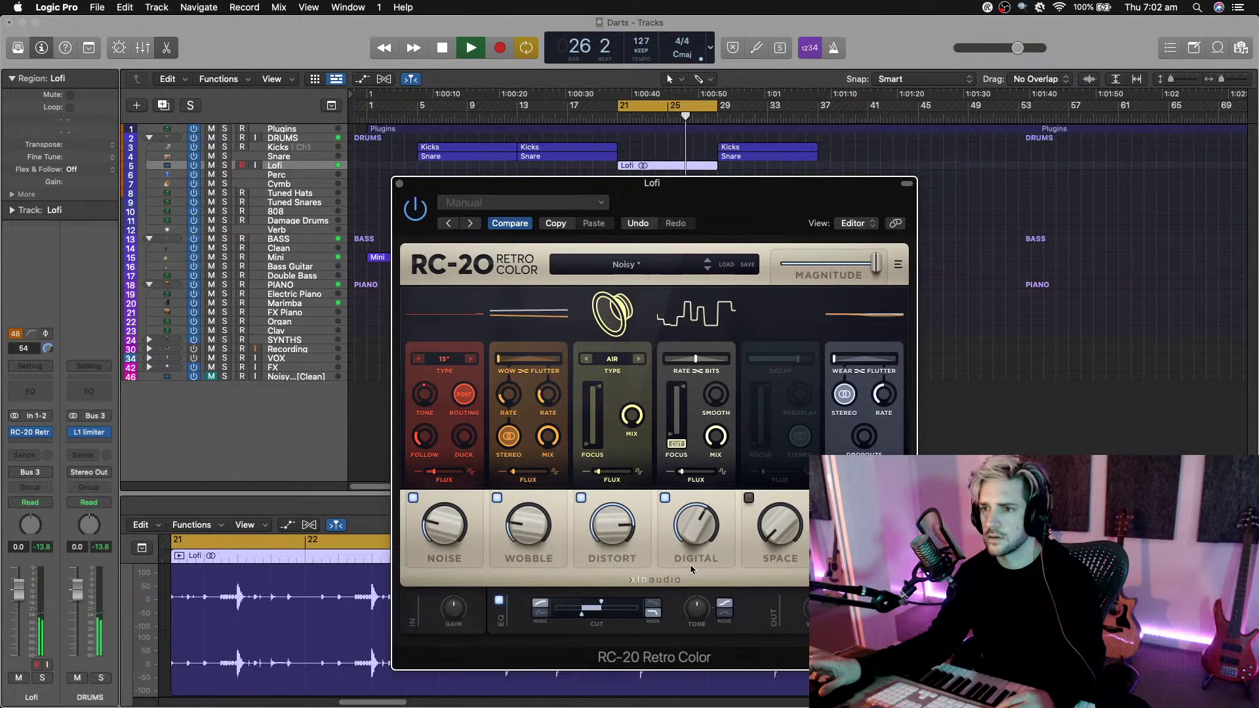
Solo the Lofi track, restart the loop and set the master cut filter's upper limit to about 1281 Hz.
{"action": "left_click", "coordinate": [224, 166]}
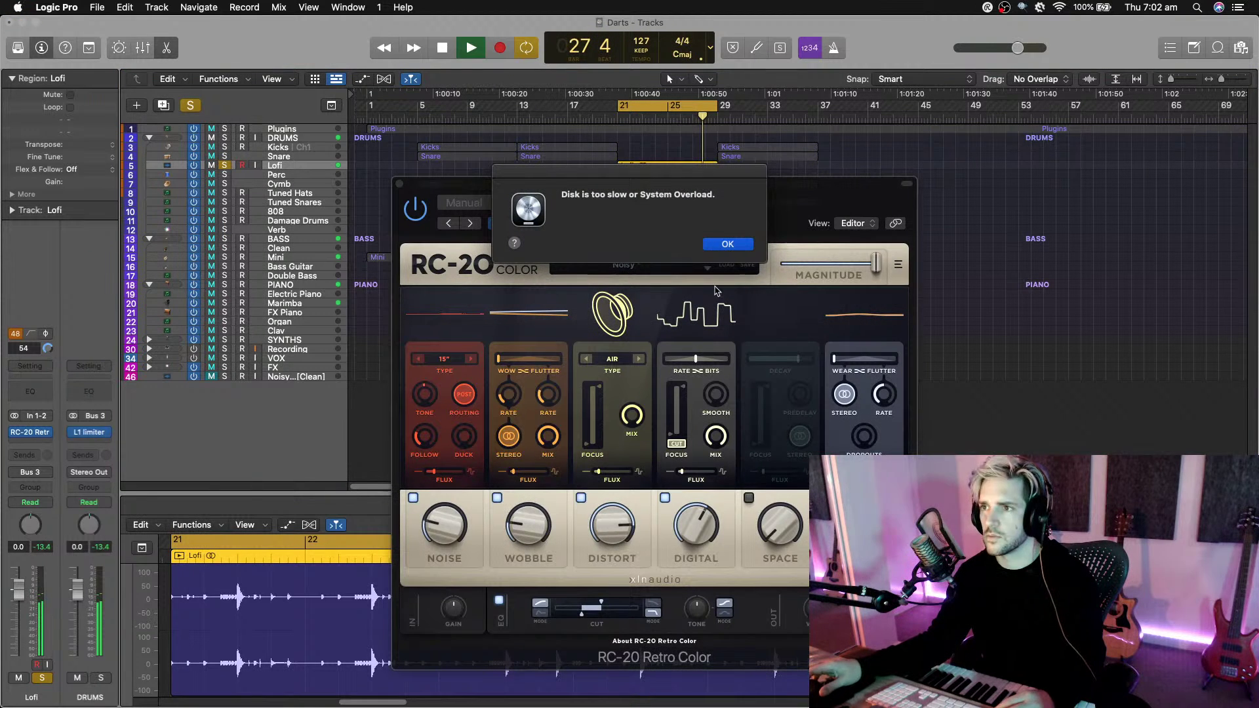
{"action": "left_click", "coordinate": [724, 242]}
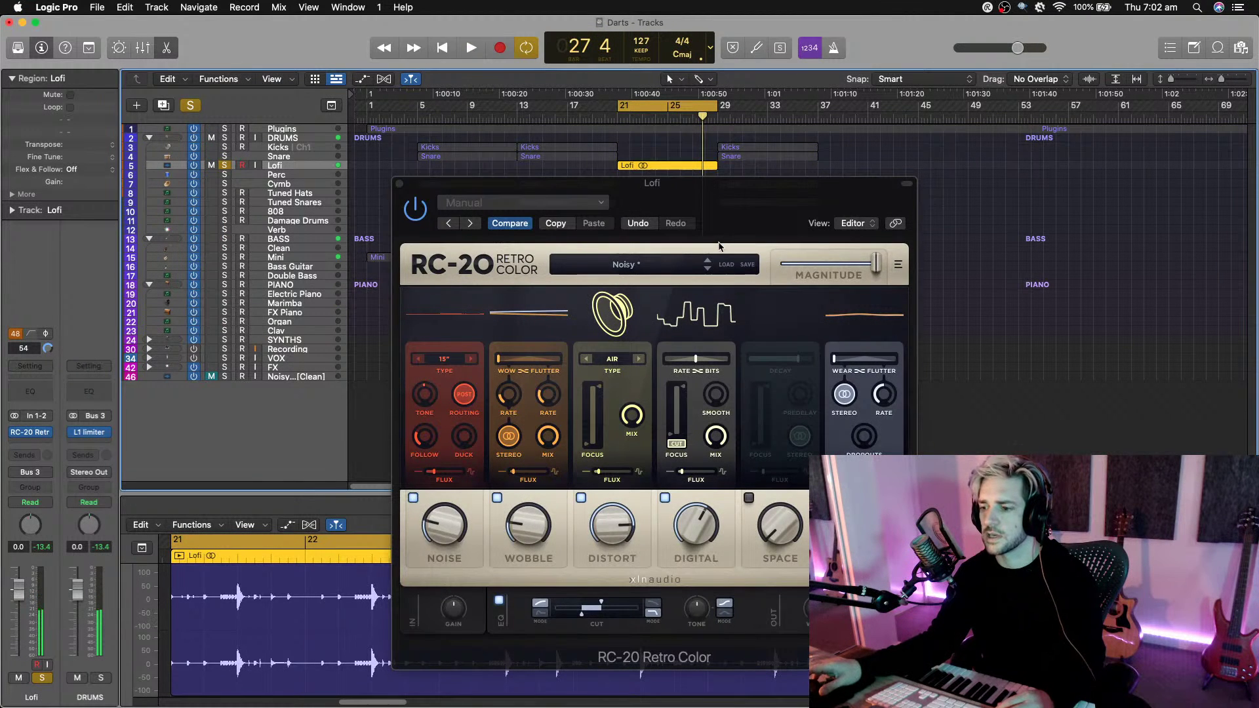
{"action": "key", "text": "space"}
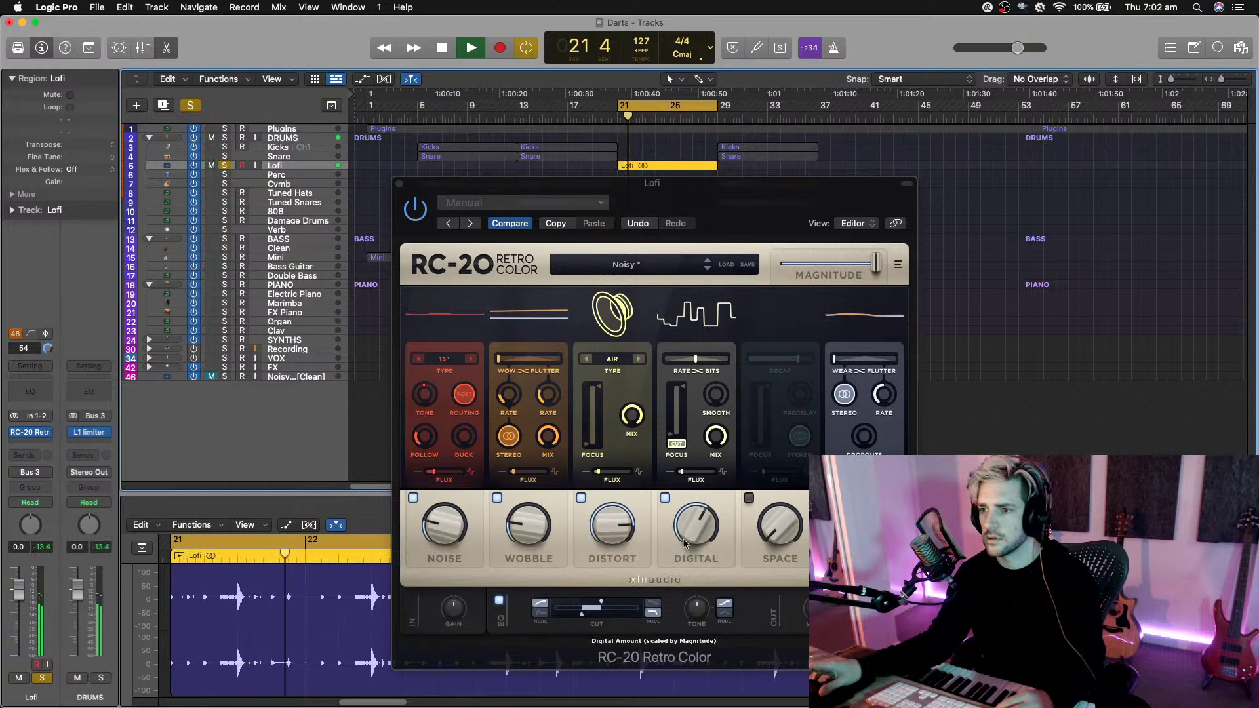
{"action": "left_click", "coordinate": [604, 606]}
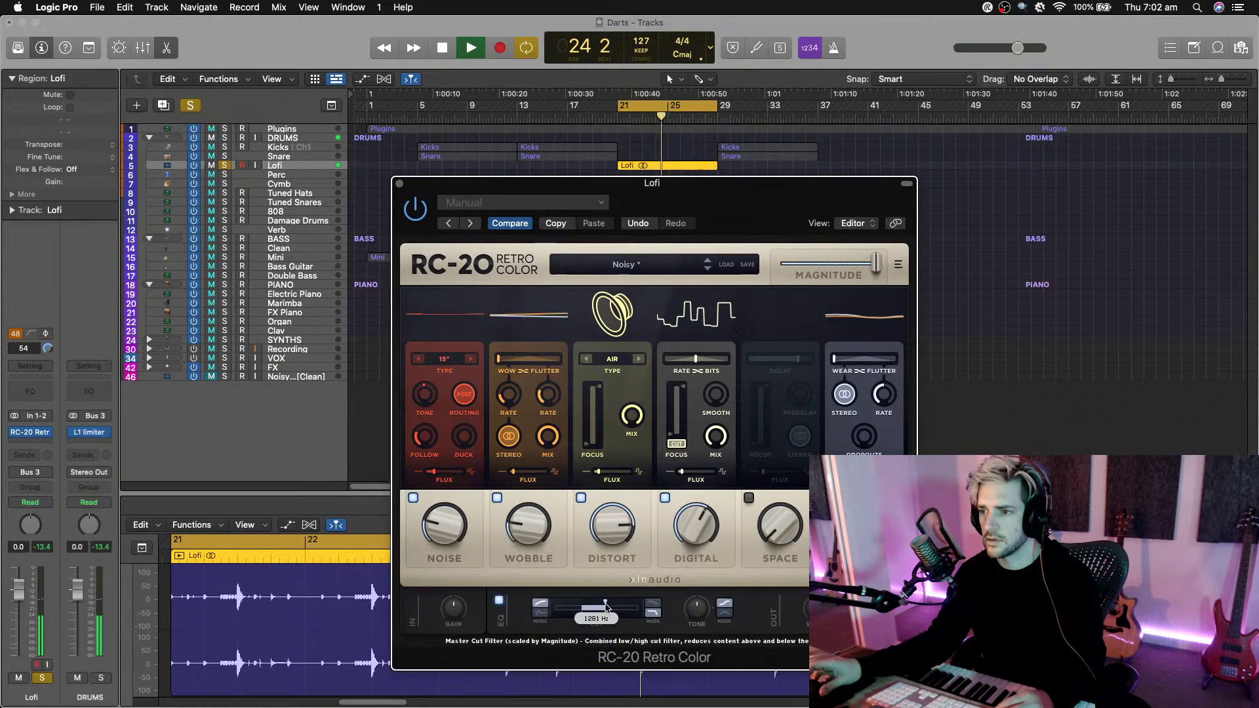
Lower RC-20's Digital amount further, then close the plug-in window and unsolo the Lofi track.
{"action": "mouse_move", "coordinate": [691, 540]}
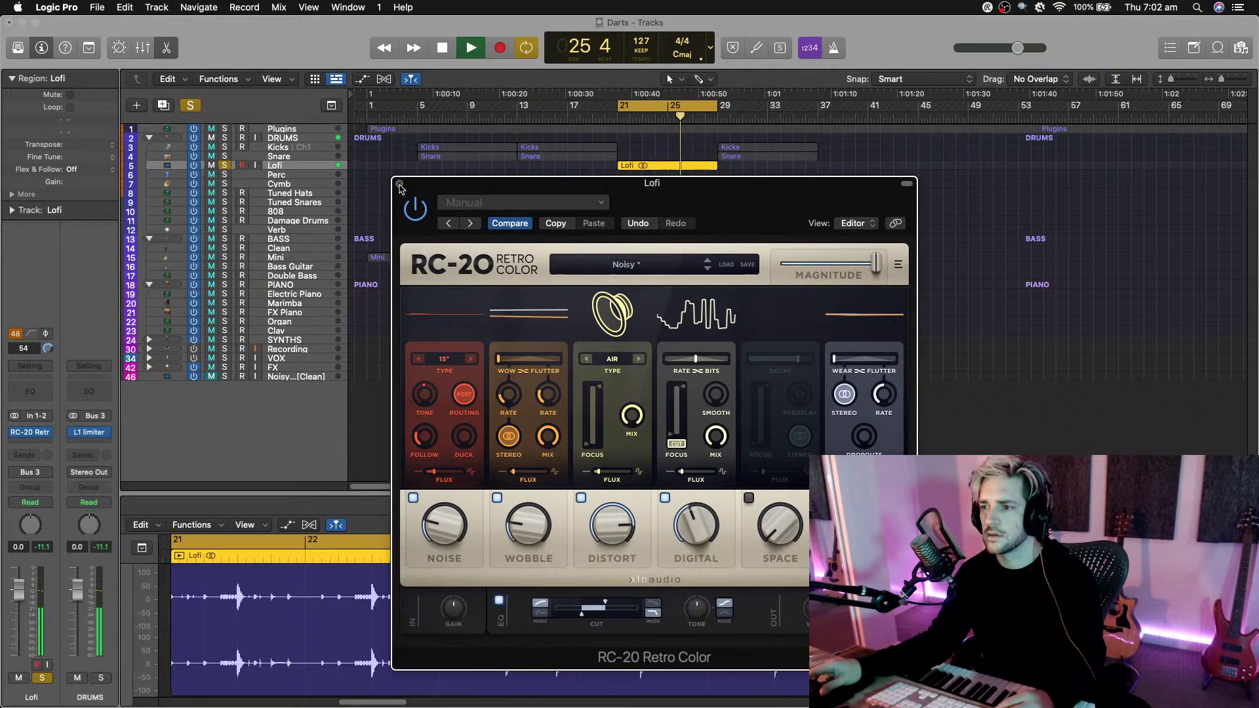
{"action": "left_click", "coordinate": [400, 184]}
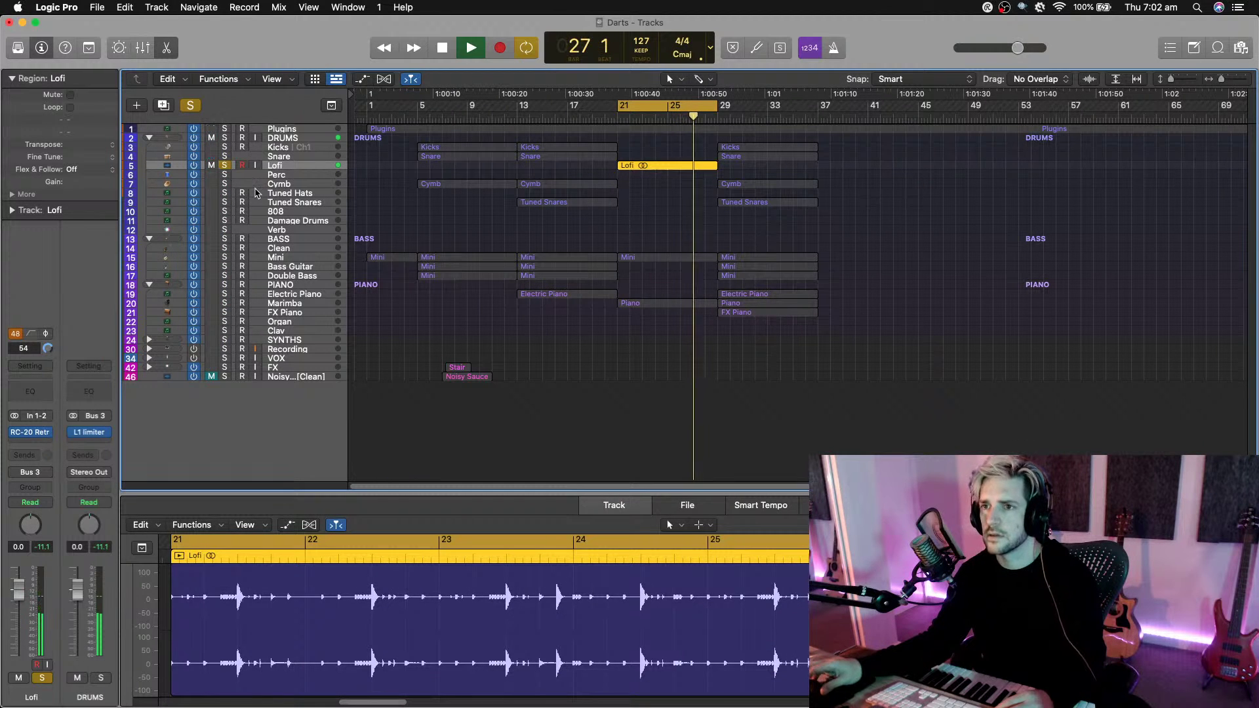
{"action": "key", "text": "s"}
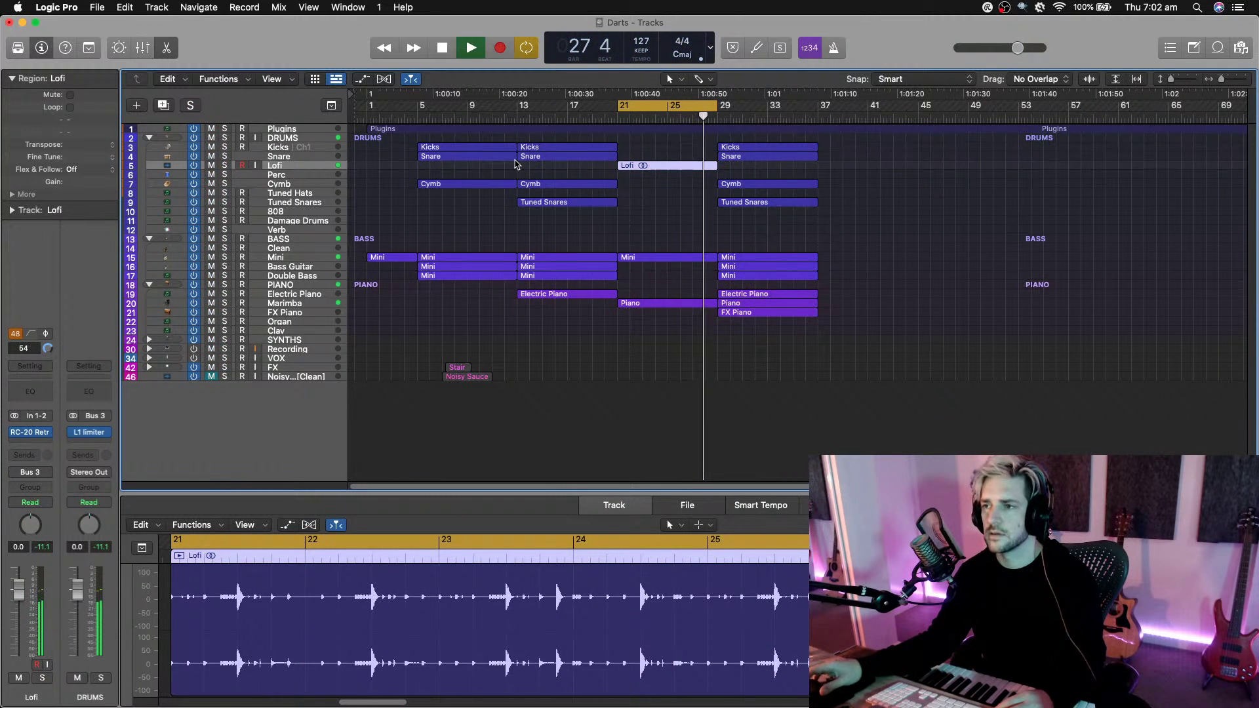
Turn off cycling, play from bar 21, and lower the Lofi track's volume to -0.1 dB while listening to the breakdown.
{"action": "left_click", "coordinate": [613, 114]}
{"action": "key", "text": "c"}
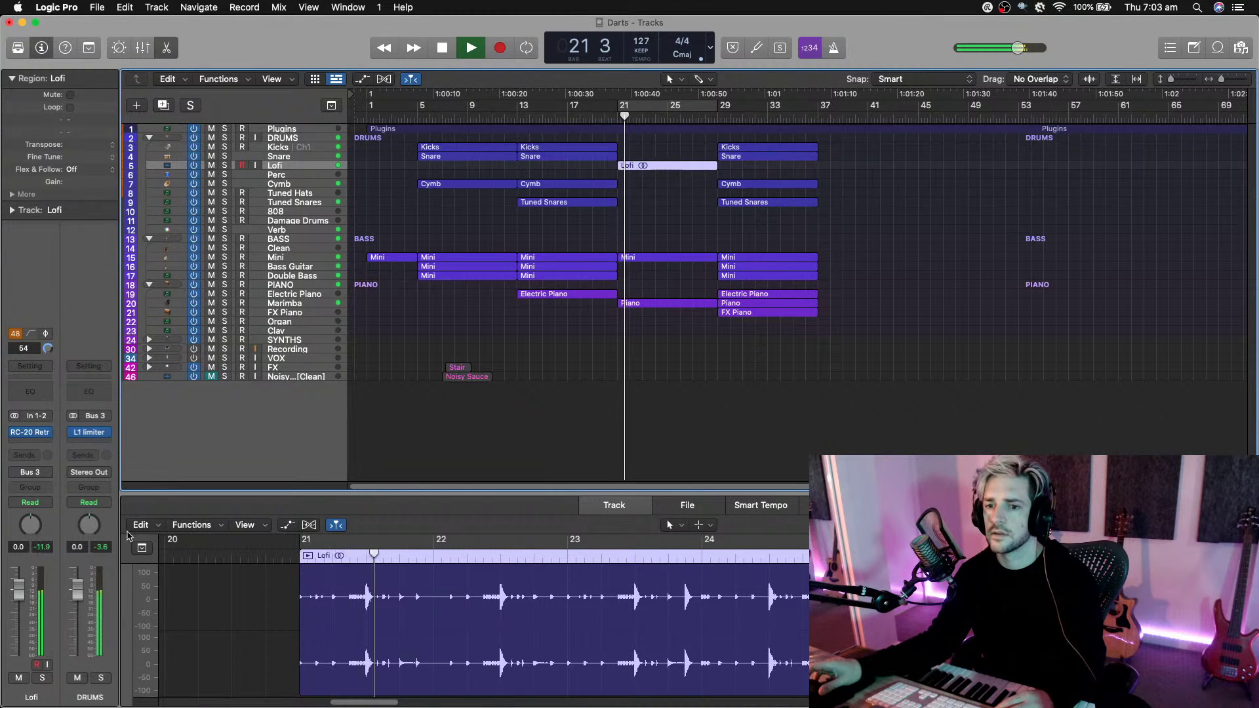
{"action": "left_click_drag", "start_coordinate": [19, 594], "coordinate": [18, 597]}
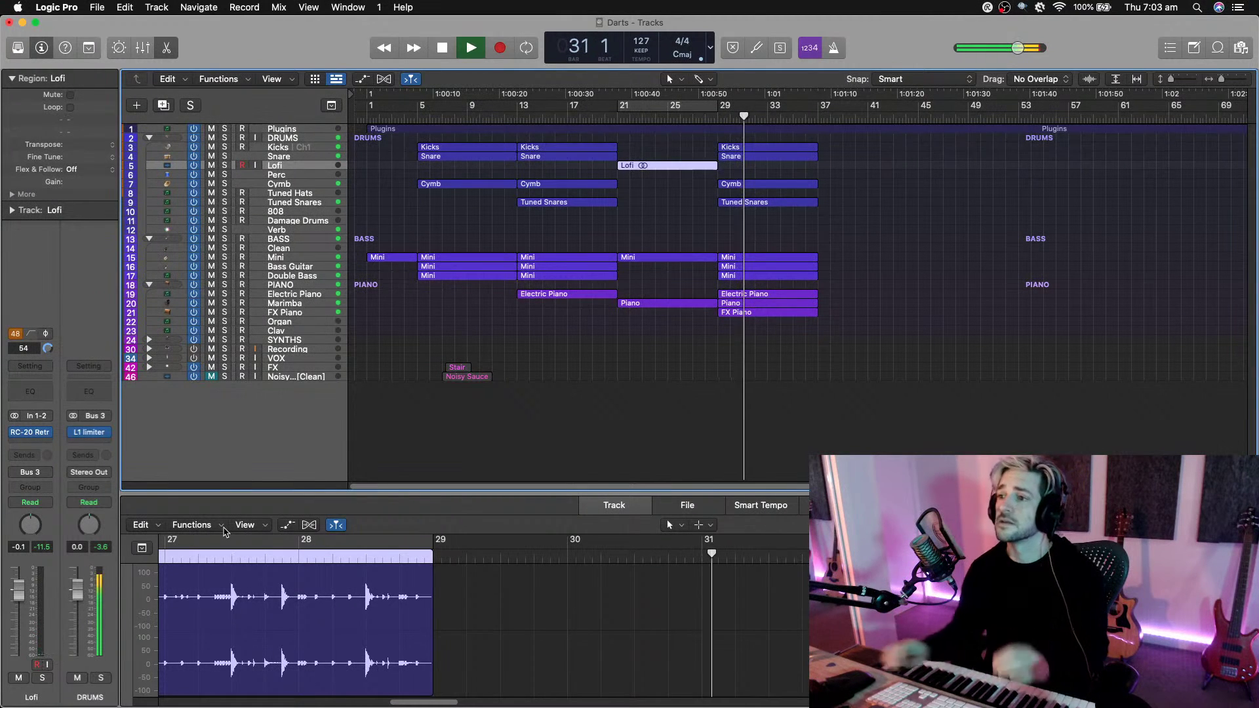
{"action": "left_click", "coordinate": [605, 115]}
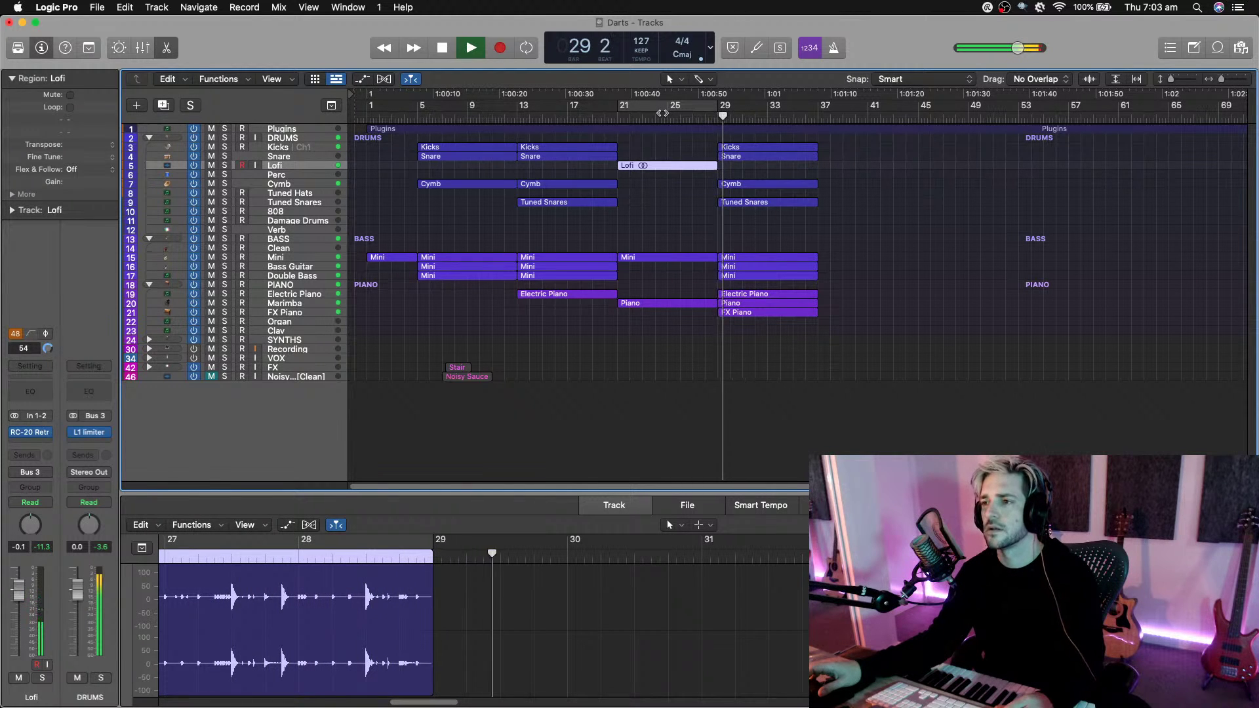
Shorten the Lofi region to end at bar 28 and play the transition from around bar 26.
{"action": "key", "text": "space"}
{"action": "left_click", "coordinate": [694, 118]}
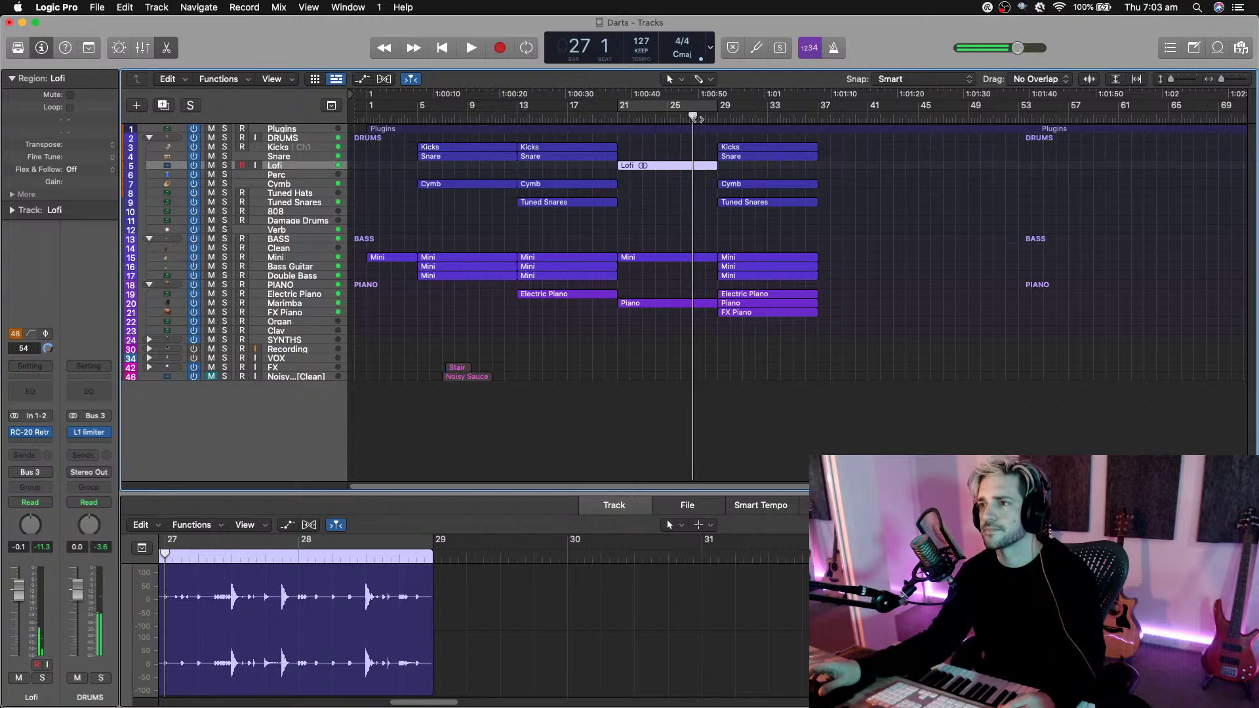
{"action": "key", "text": "space"}
{"action": "left_click_drag", "start_coordinate": [716, 165], "coordinate": [703, 167]}
{"action": "left_click", "coordinate": [679, 119]}
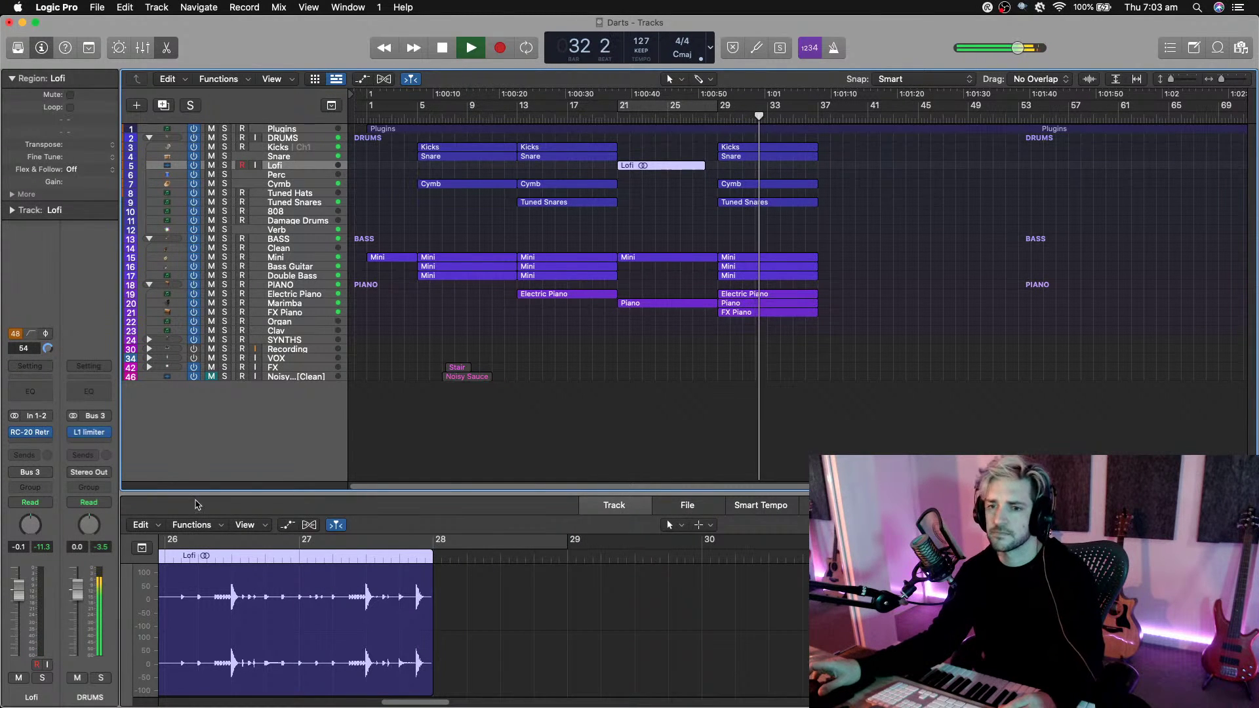
Repeat all regions from bars 5 to 37 once so the copies fill bars 37 to 69.
{"action": "left_click_drag", "start_coordinate": [487, 323], "coordinate": [769, 151]}
{"action": "key", "text": "super+r"}
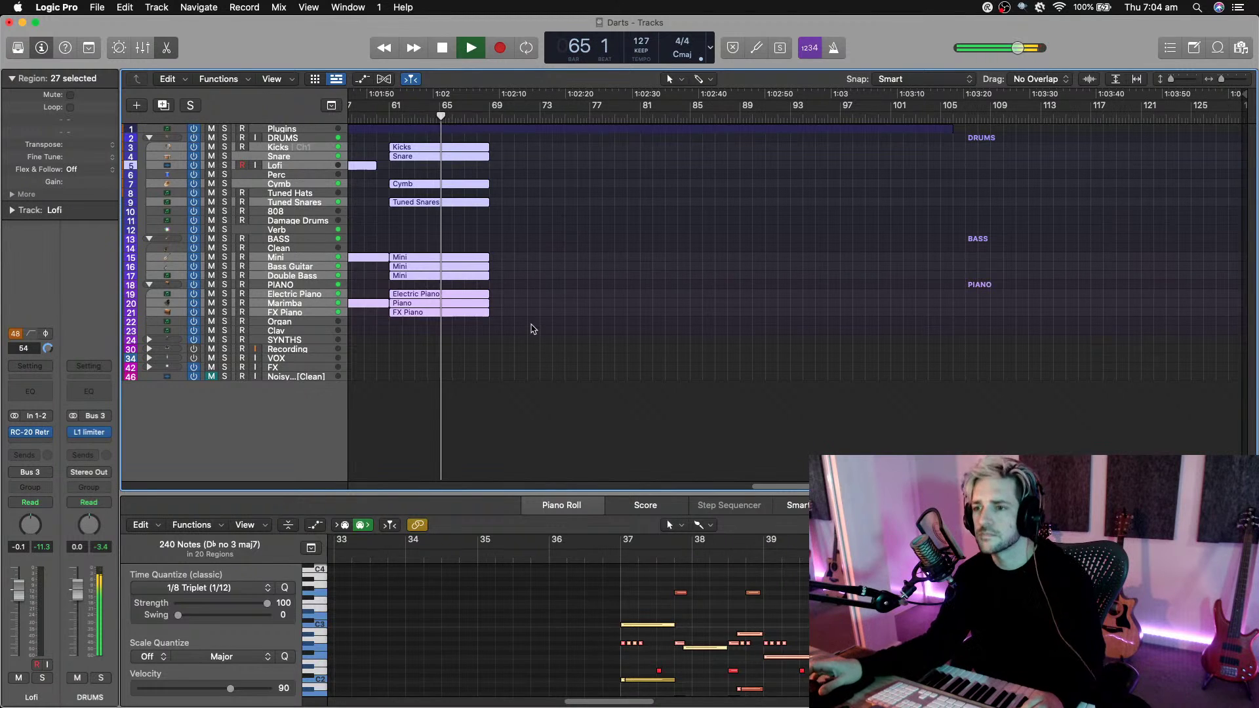
{"action": "left_click", "coordinate": [472, 337]}
{"action": "key", "text": "super+Left"}
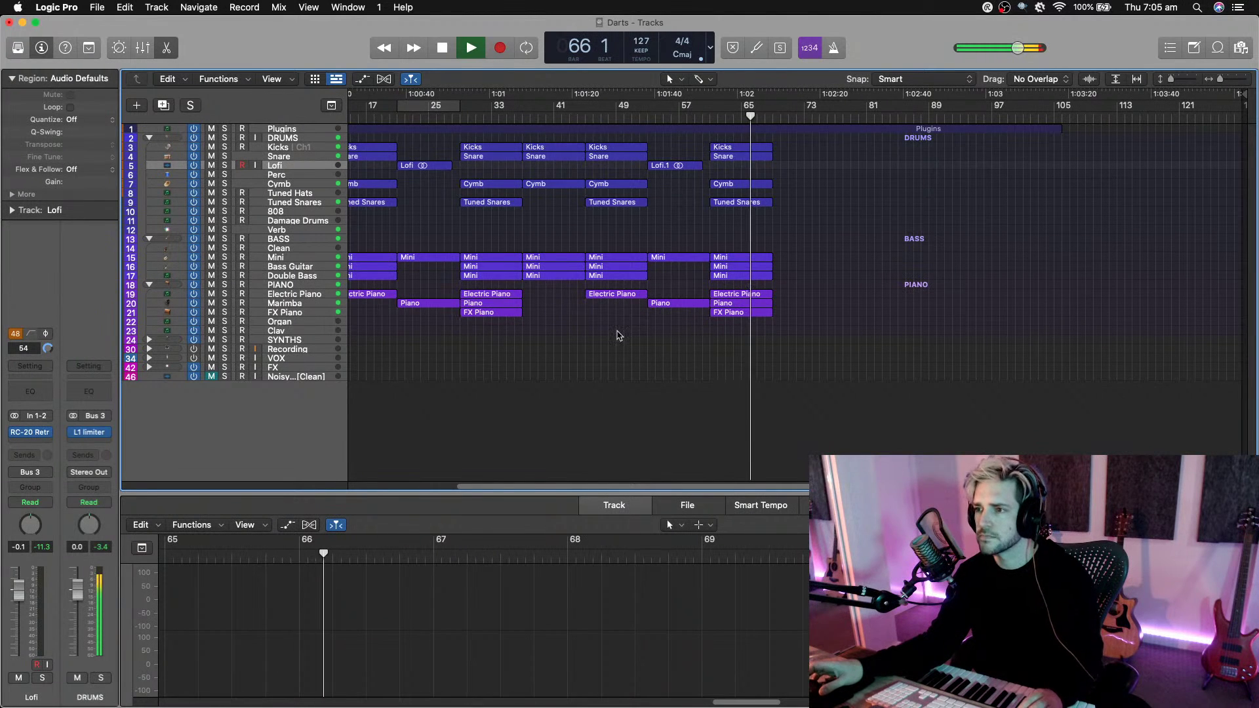
Repeat the last Electric Piano and FX Piano regions at bar 69, and repeat both again at bar 77.
{"action": "left_click", "coordinate": [735, 296]}
{"action": "key", "text": "super+r"}
{"action": "left_click", "coordinate": [753, 317]}
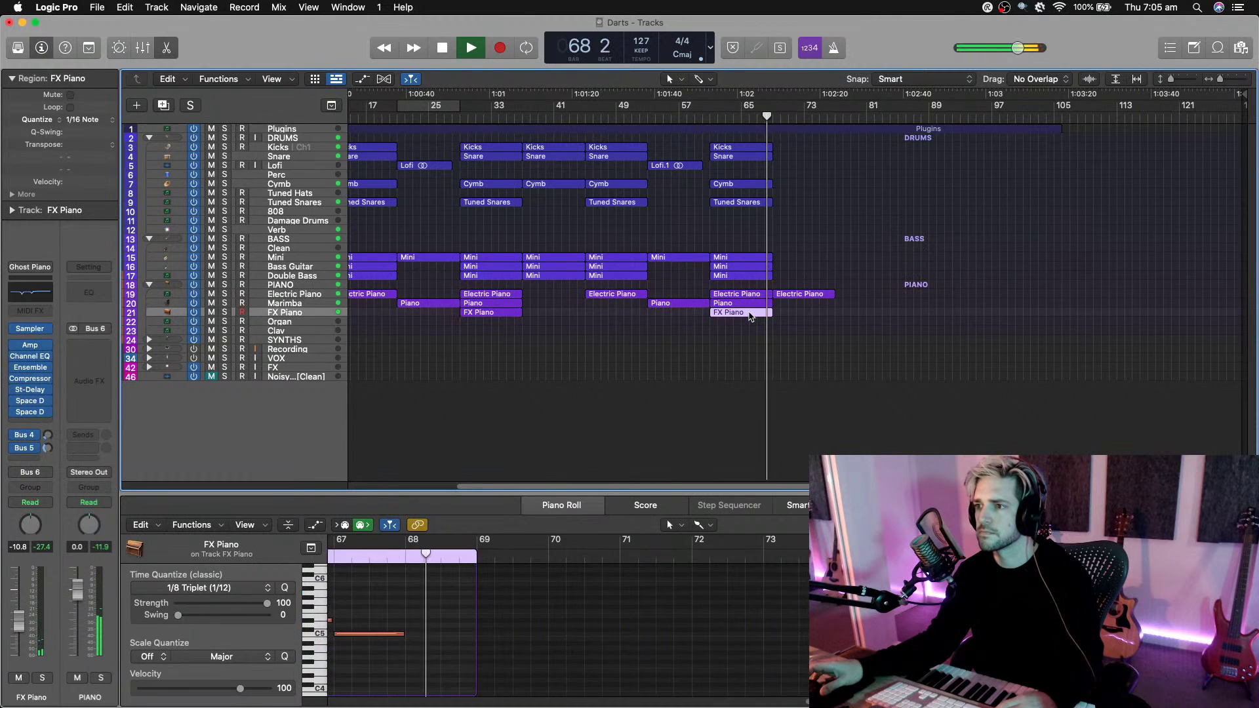
{"action": "key", "text": "super+r"}
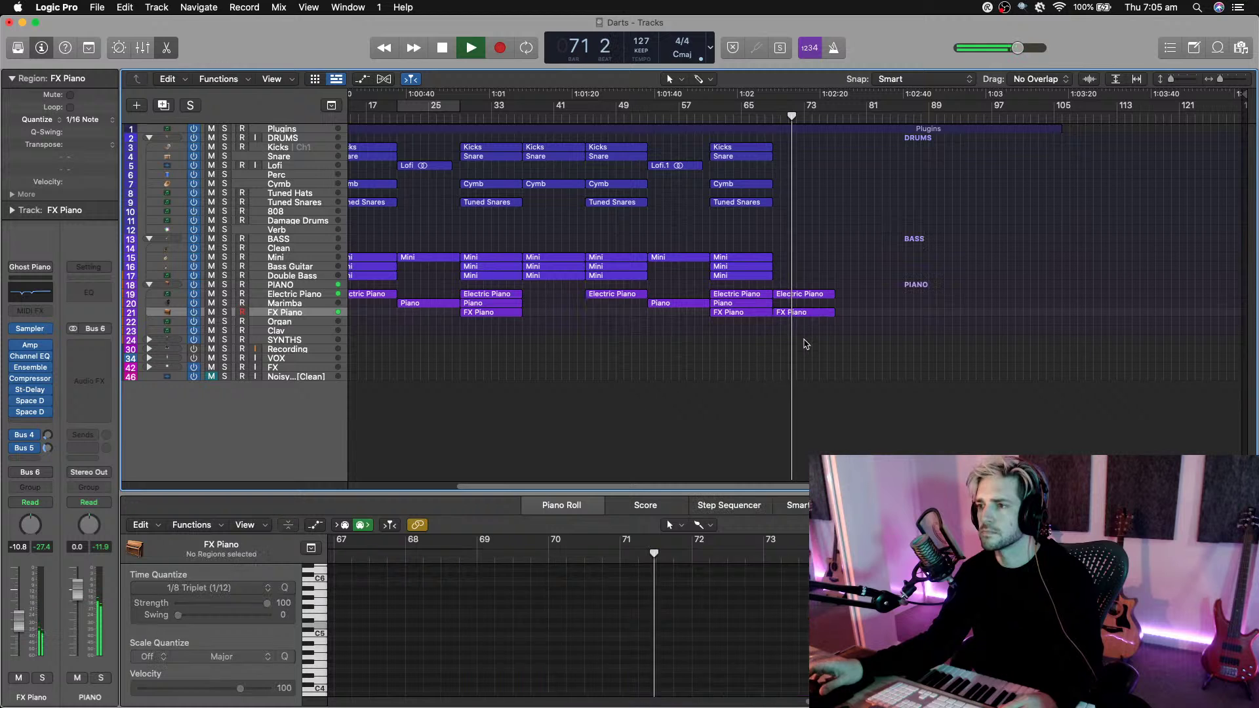
{"action": "left_click_drag", "start_coordinate": [804, 343], "coordinate": [803, 296]}
{"action": "key", "text": "super+r"}
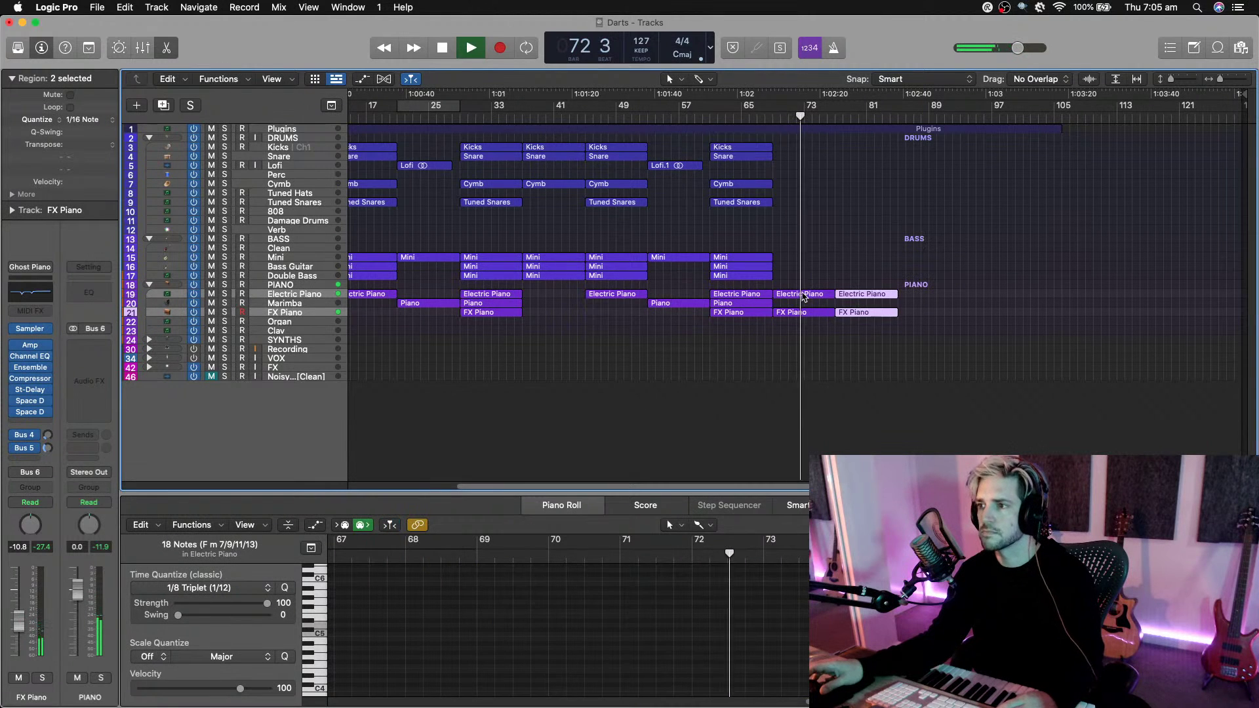
Copy the Lofi region to bar 77, repeat it with Electric Piano and FX Piano at bar 85, and extend the first copy to bar 85.
{"action": "left_click_drag", "start_coordinate": [687, 168], "coordinate": [871, 170]}
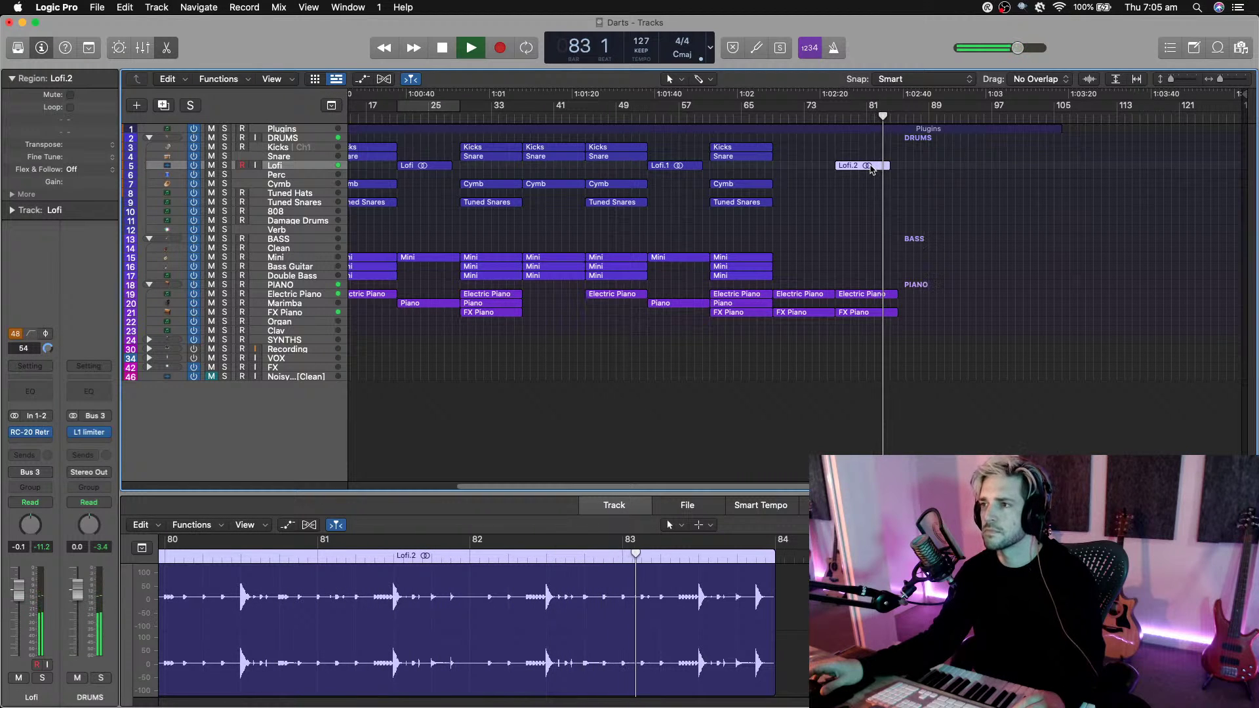
{"action": "left_click", "coordinate": [862, 294], "text": "shift"}
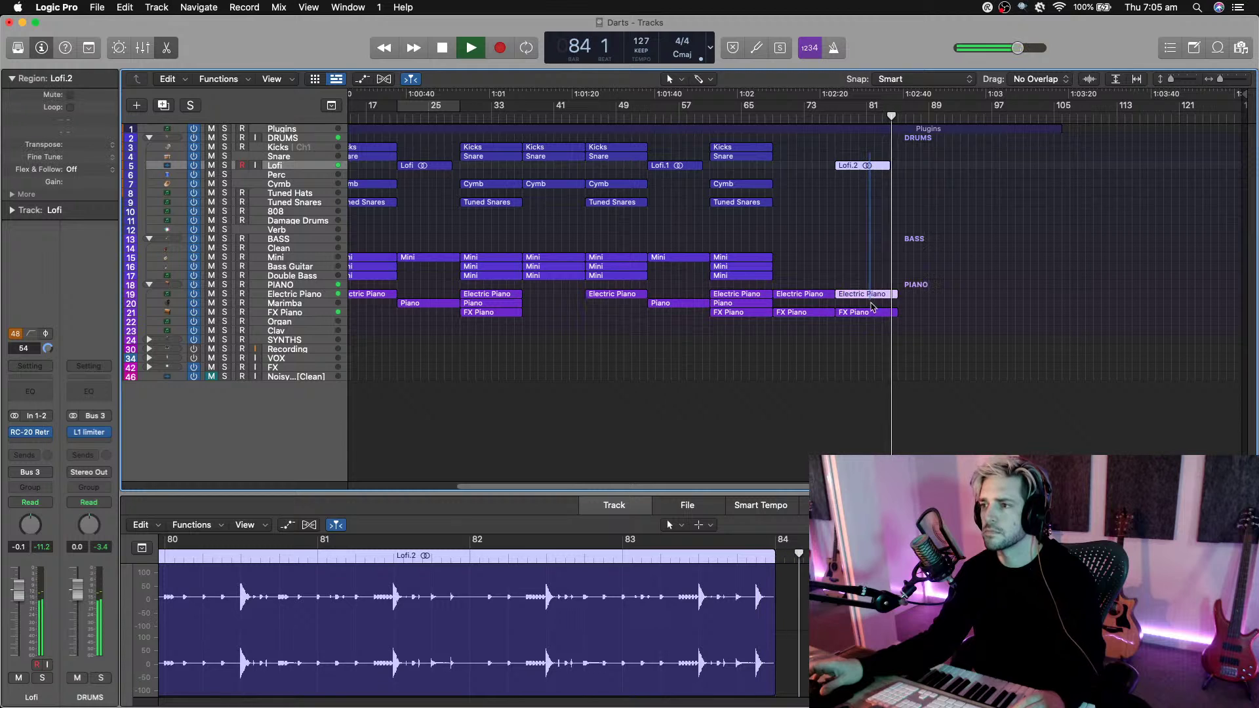
{"action": "left_click", "coordinate": [866, 312], "text": "shift"}
{"action": "key", "text": "super+r"}
{"action": "key", "text": "space"}
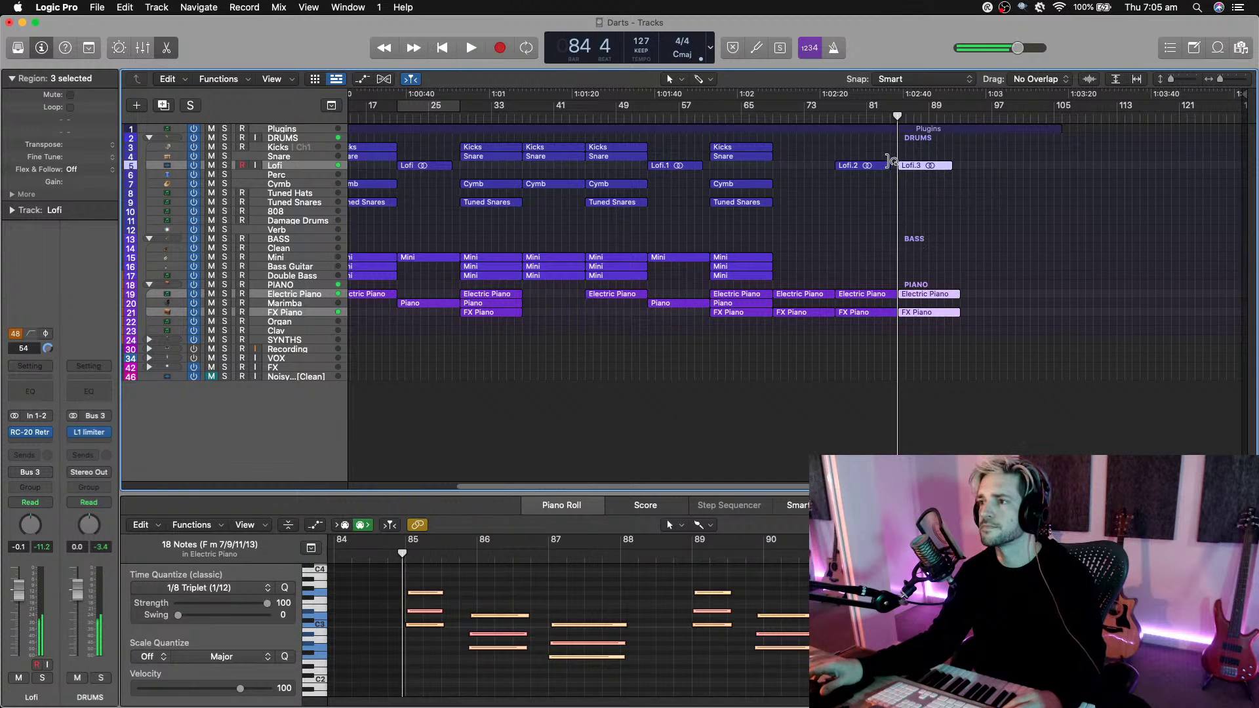
{"action": "left_click_drag", "start_coordinate": [886, 165], "coordinate": [896, 166]}
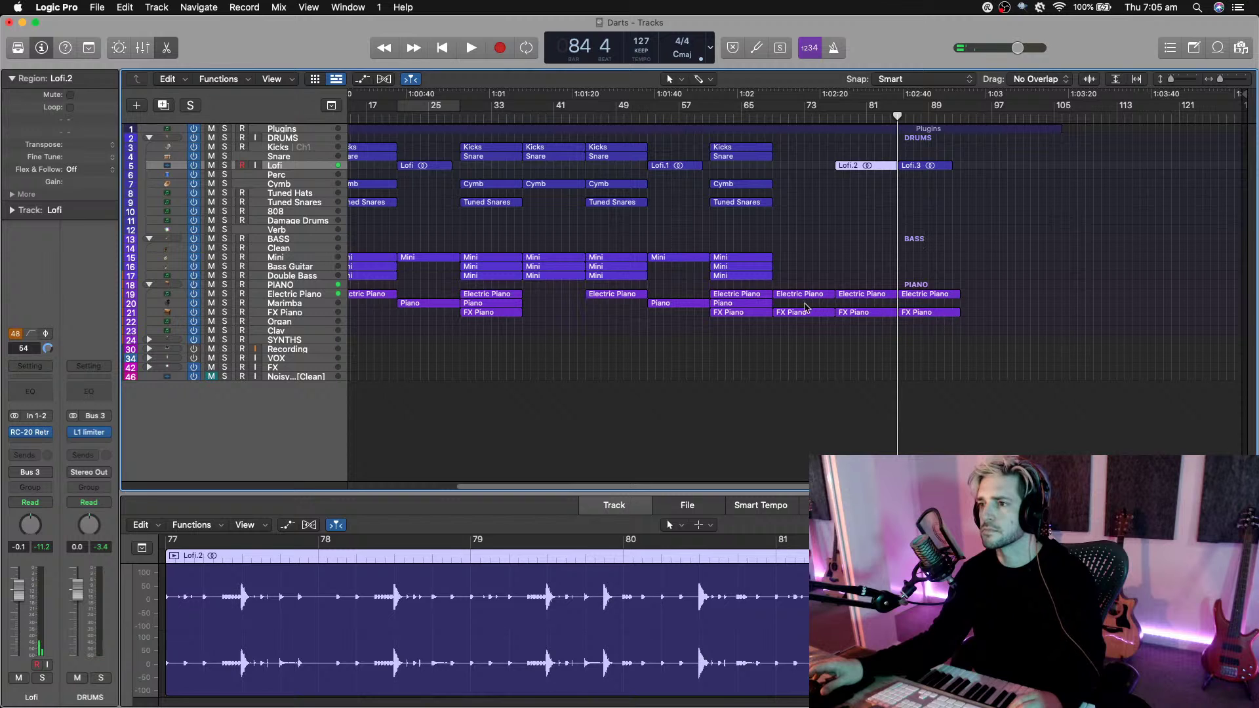
Add a higher note above each of the first three chords in the Electric Piano region at bar 85.
{"action": "left_click", "coordinate": [941, 296]}
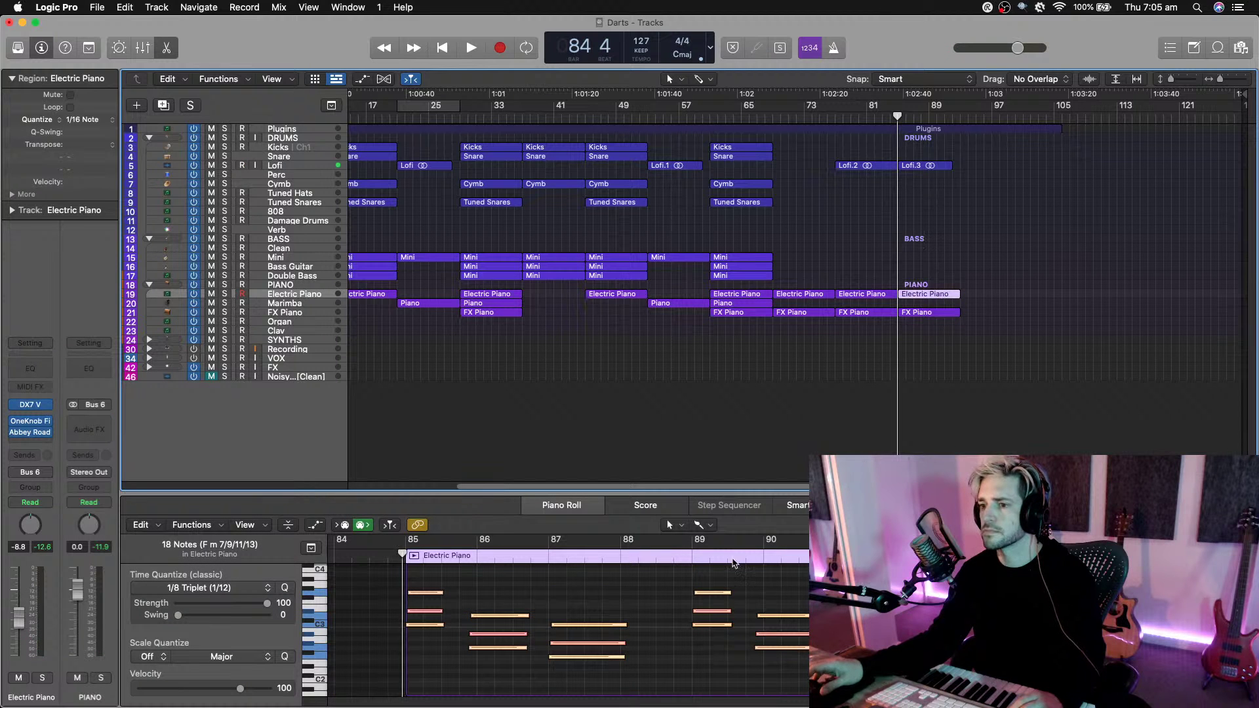
{"action": "left_click", "coordinate": [652, 609]}
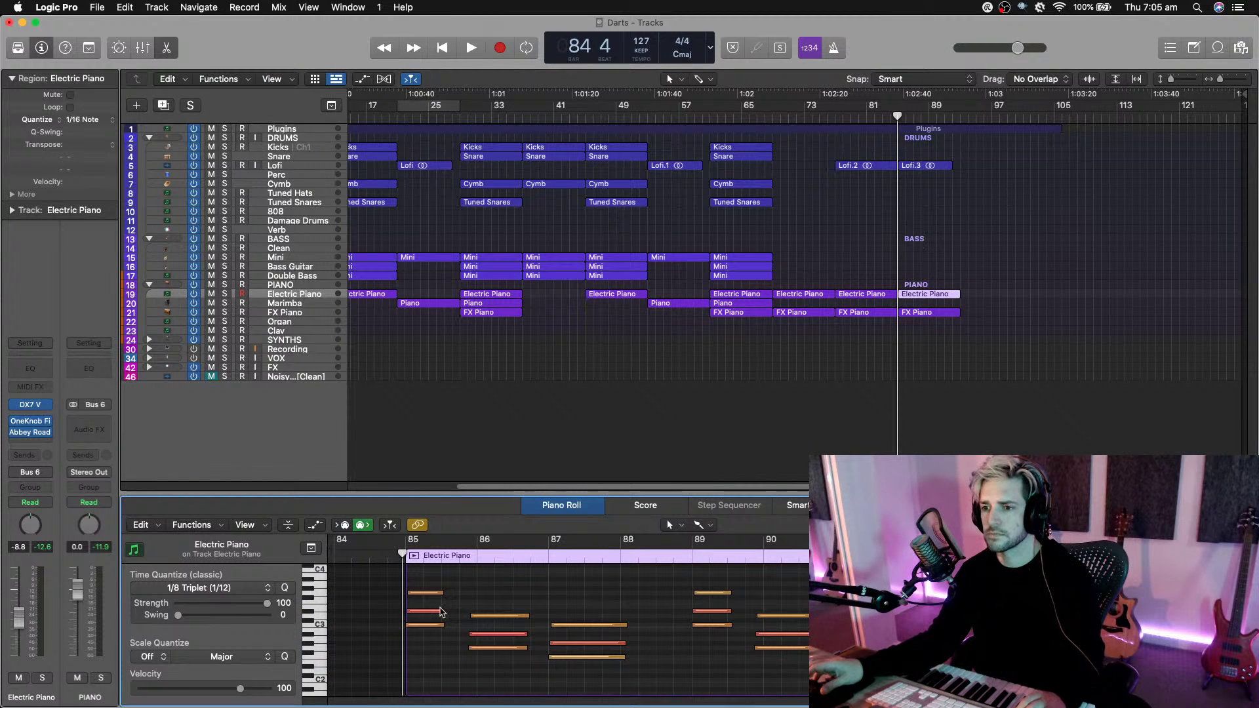
{"action": "scroll", "coordinate": [455, 615], "scroll_direction": "up", "scroll_amount": 2}
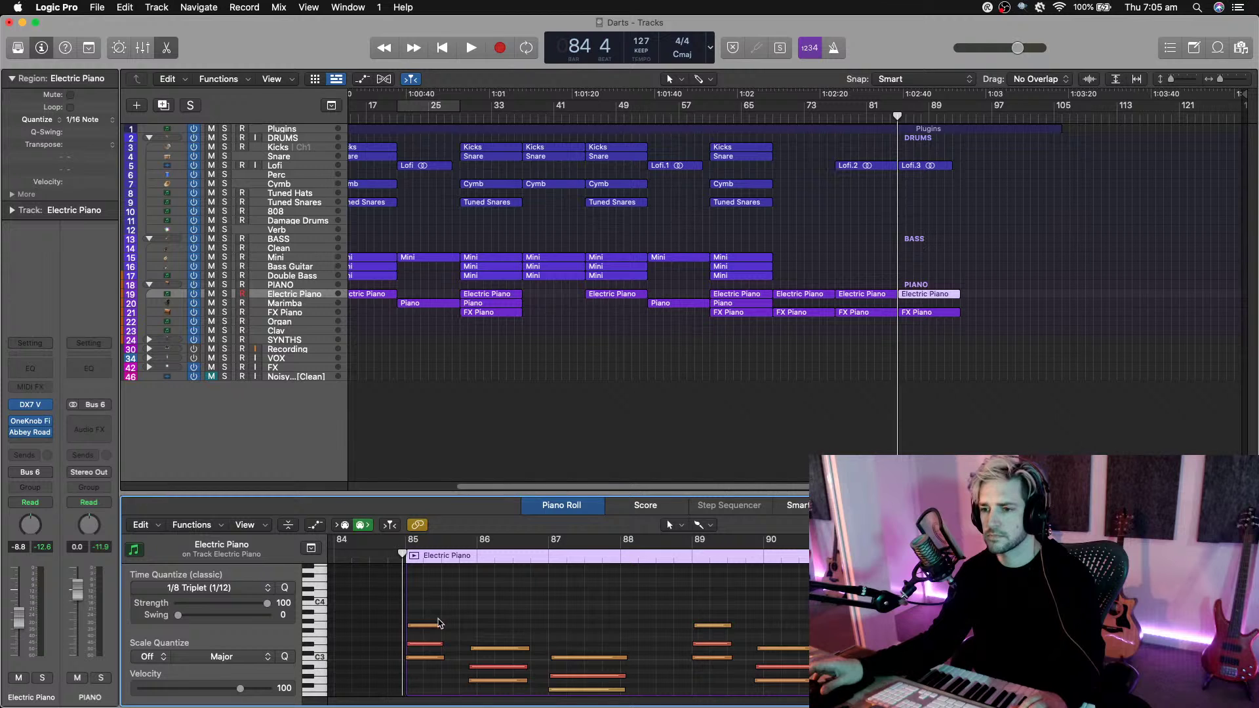
{"action": "left_click_drag", "start_coordinate": [430, 629], "coordinate": [428, 610]}
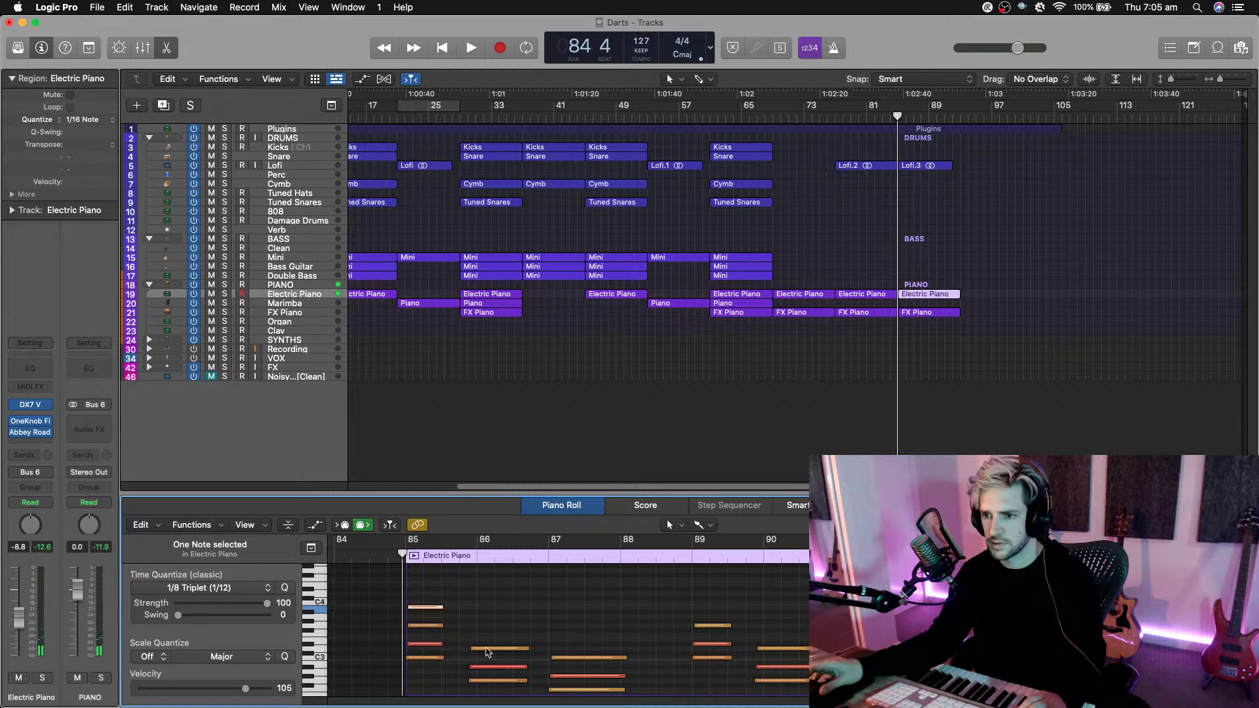
{"action": "left_click_drag", "start_coordinate": [488, 650], "coordinate": [487, 635]}
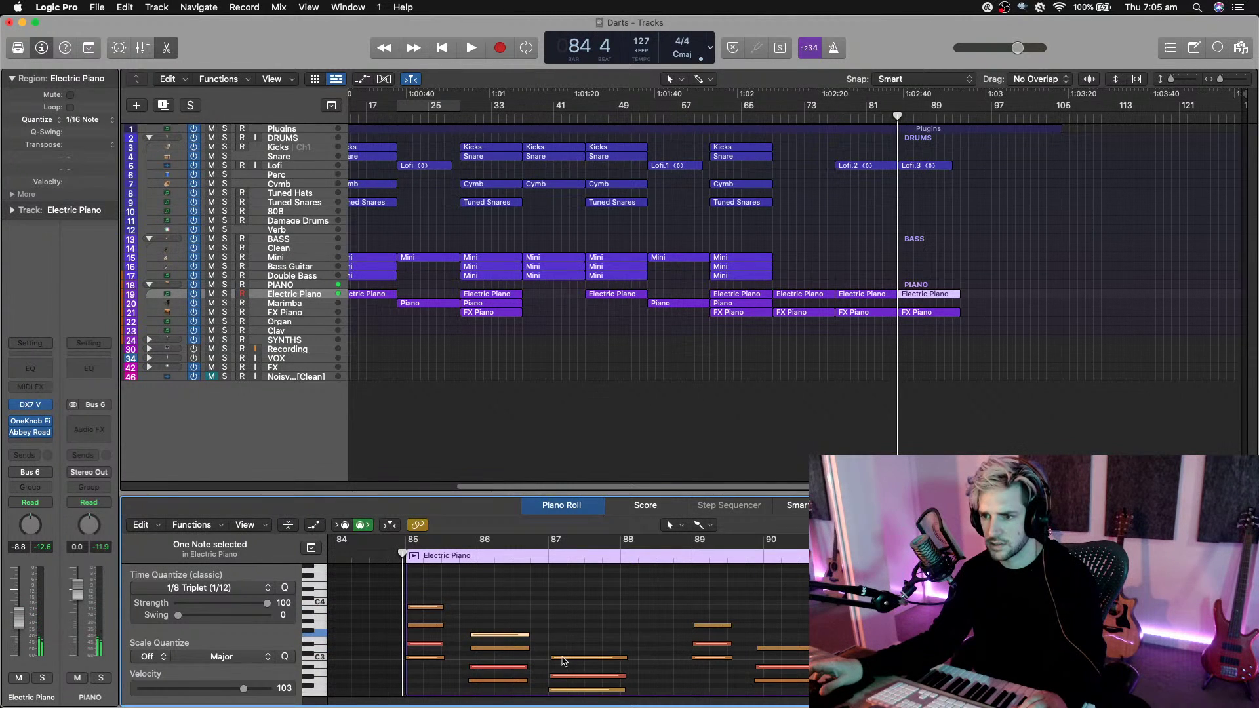
{"action": "left_click_drag", "start_coordinate": [563, 659], "coordinate": [565, 645]}
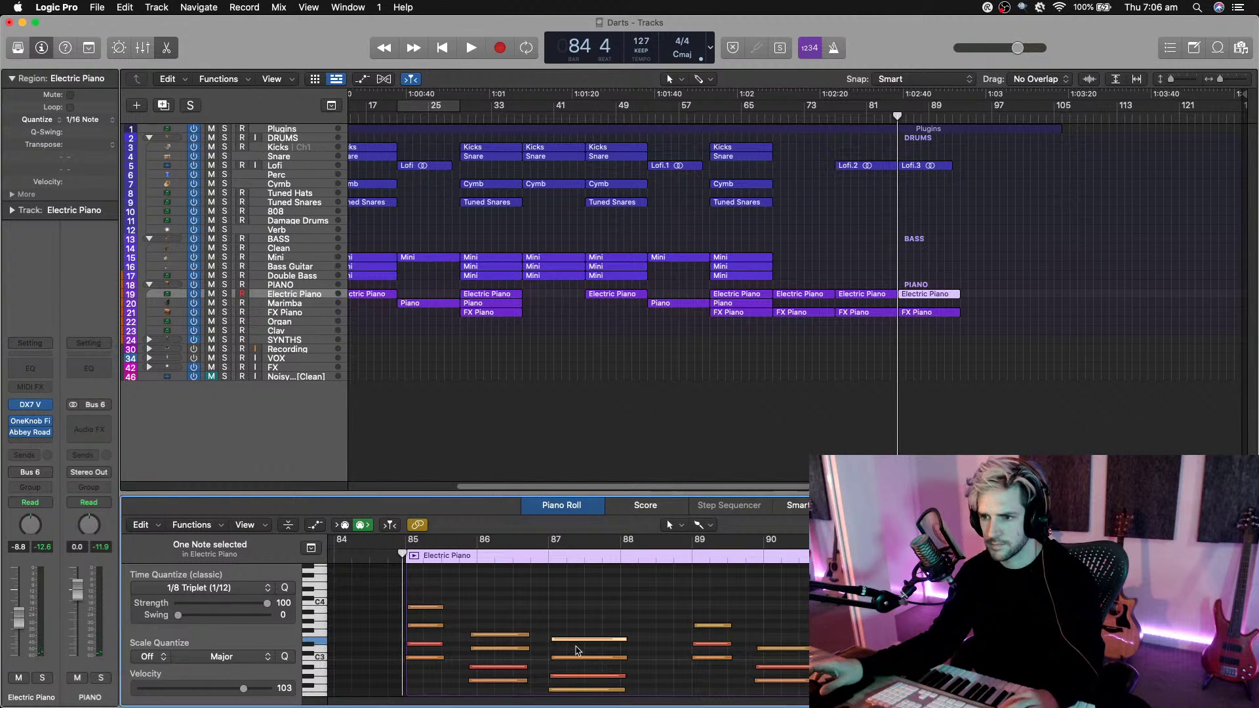
Audition the Electric Piano chords from bar 85 and lower the added top notes of the first and third chords slightly.
{"action": "key", "text": "space"}
{"action": "key", "text": "space"}
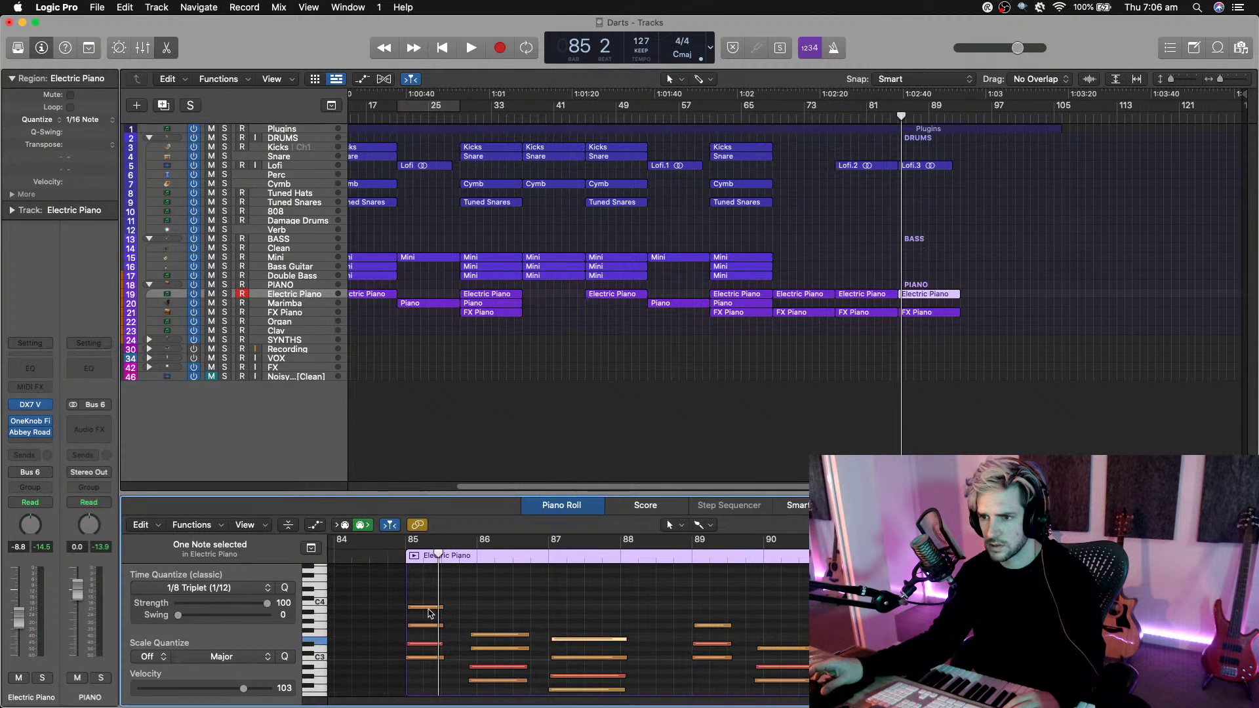
{"action": "left_click_drag", "start_coordinate": [430, 613], "coordinate": [430, 617]}
{"action": "key", "text": "space"}
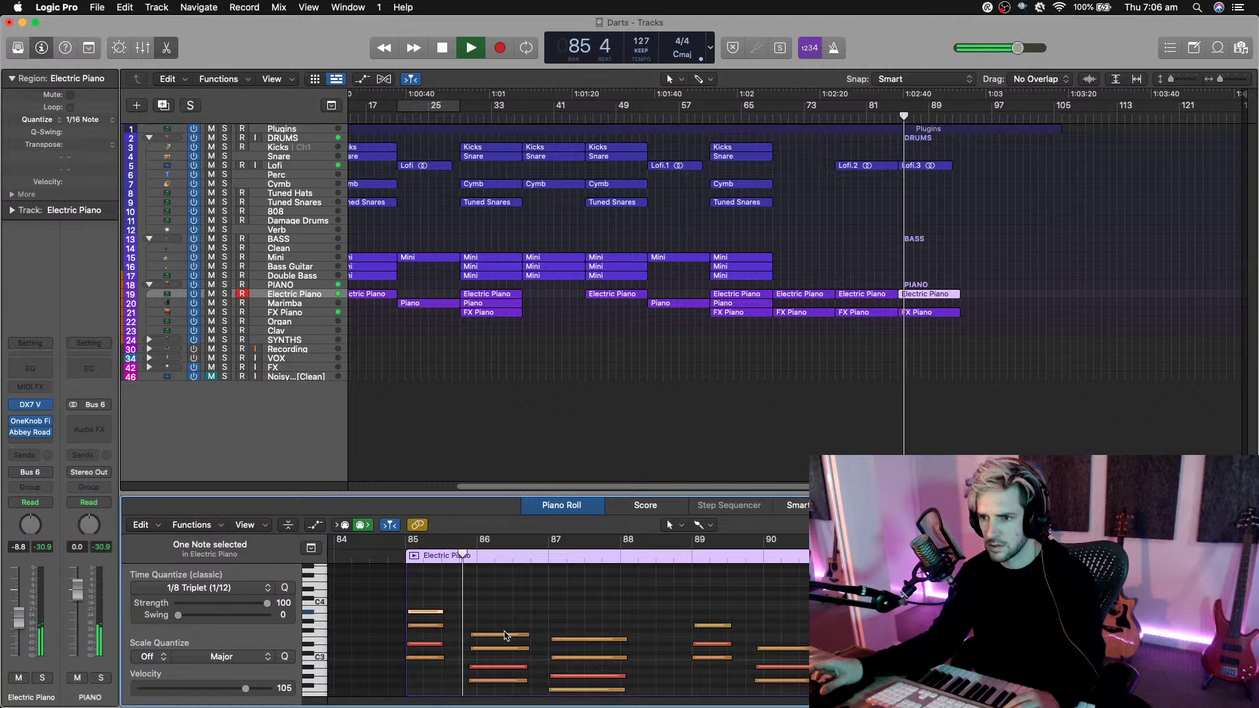
{"action": "key", "text": "space"}
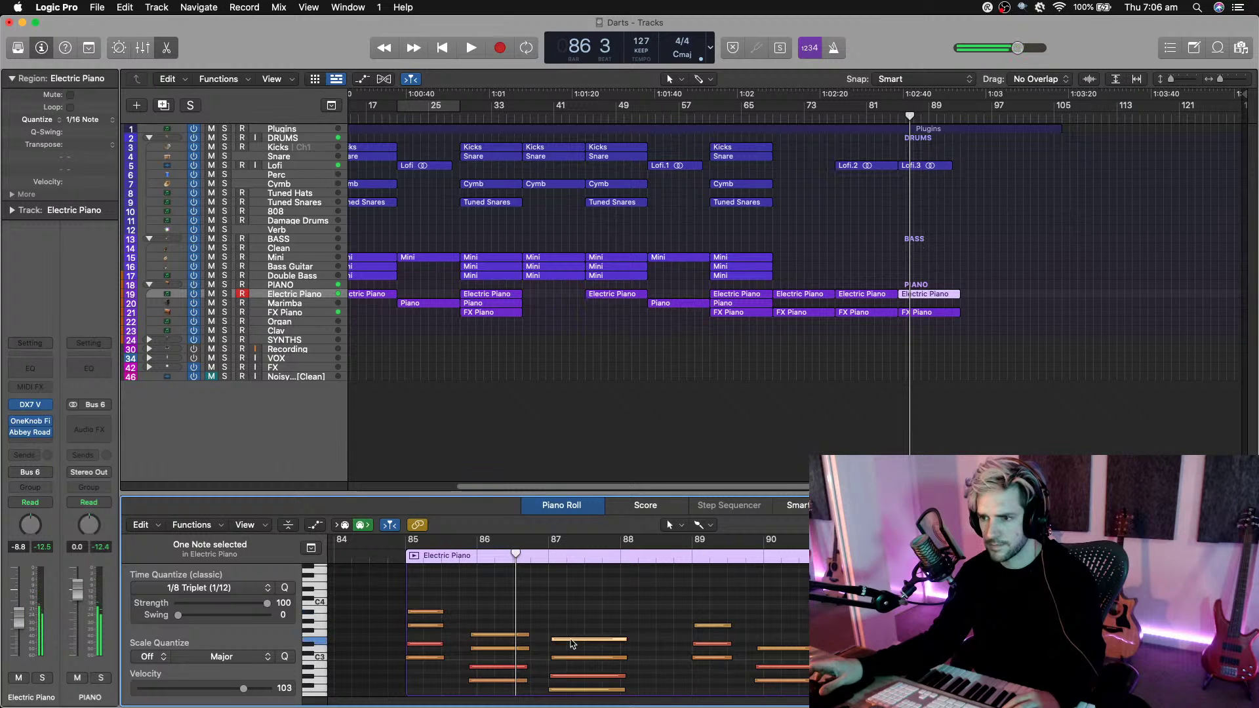
{"action": "left_click_drag", "start_coordinate": [572, 644], "coordinate": [573, 648]}
{"action": "key", "text": "space"}
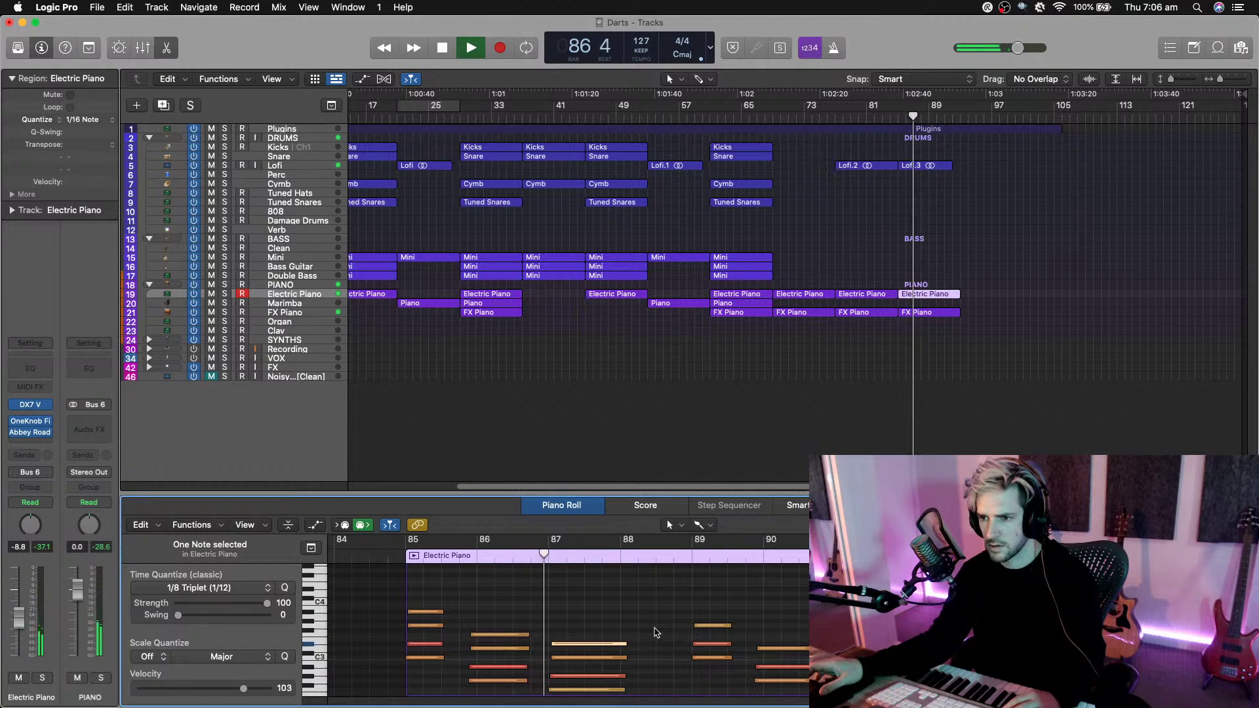
{"action": "key", "text": "space"}
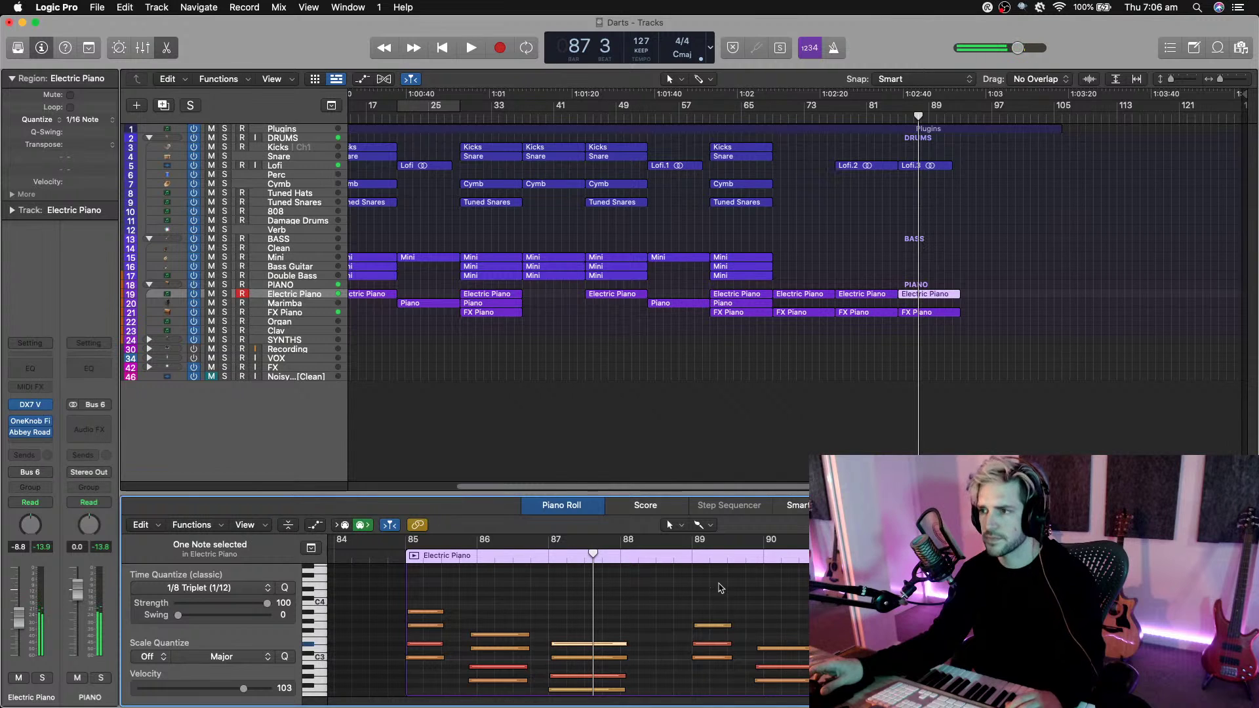
Shorten the edited Electric Piano region to end at bar 89, repeat it once, and join both parts into one region.
{"action": "left_click_drag", "start_coordinate": [956, 296], "coordinate": [926, 295]}
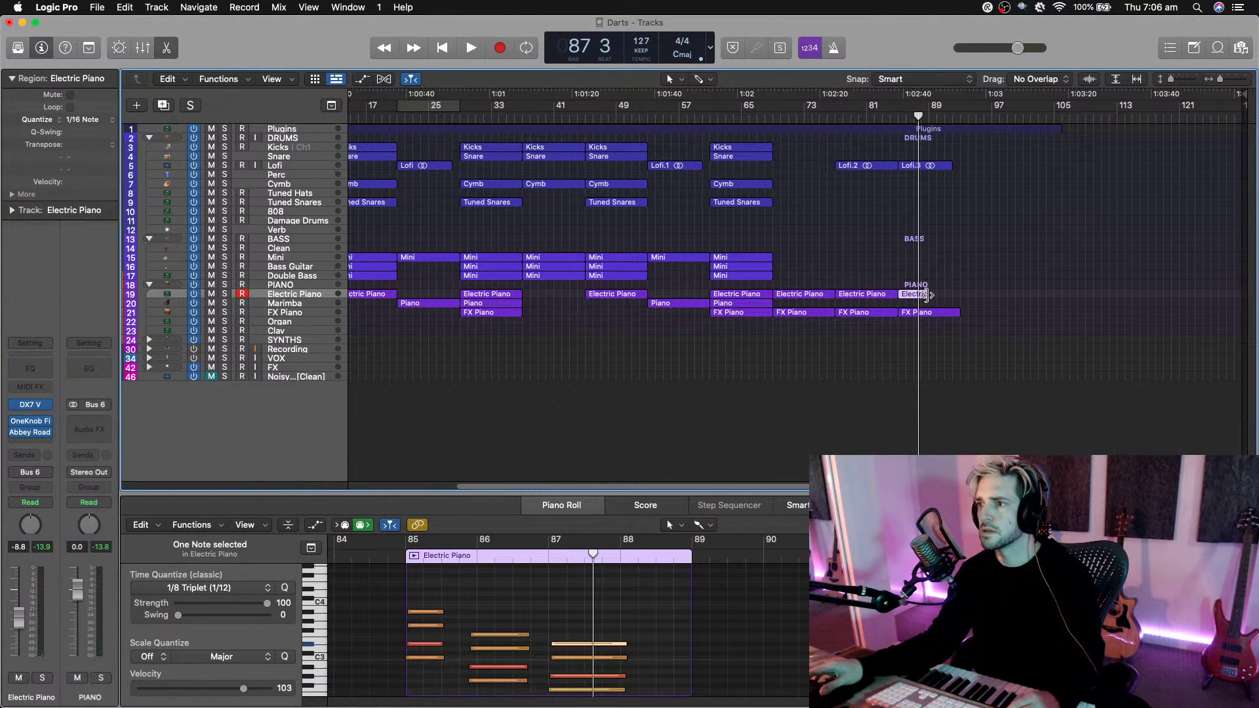
{"action": "key", "text": "super+r"}
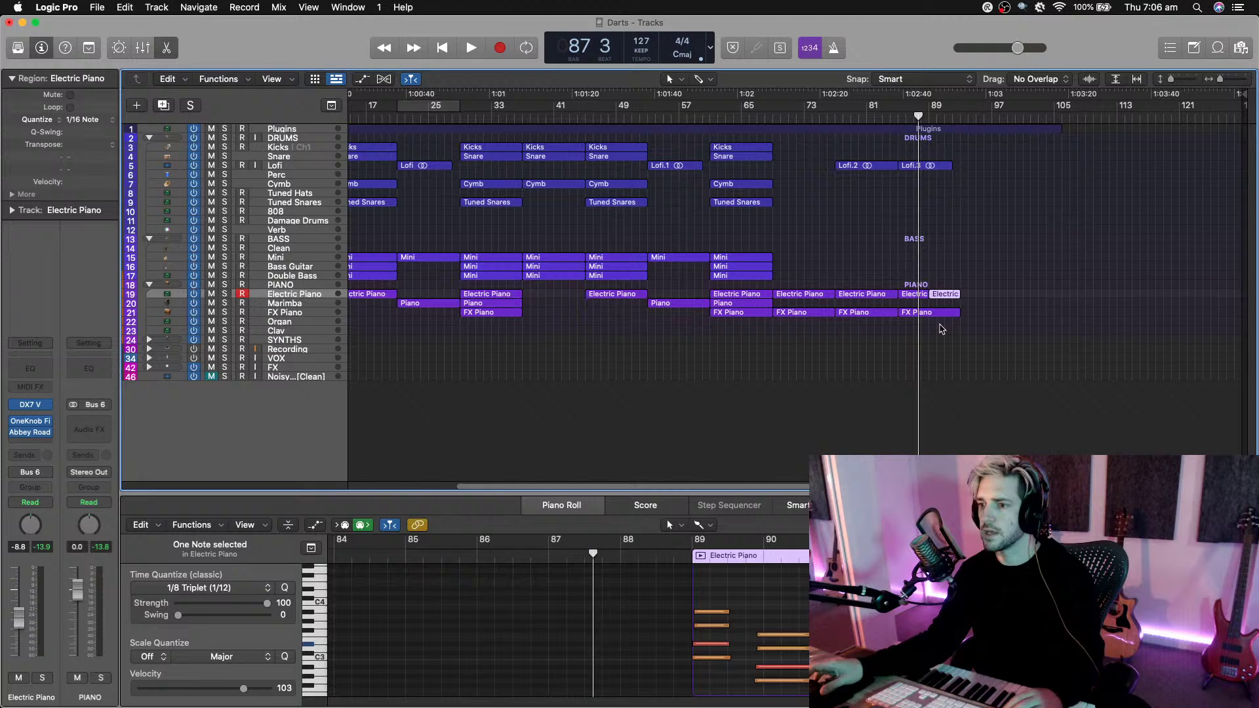
{"action": "left_click", "coordinate": [911, 295], "text": "shift"}
{"action": "key", "text": "super+j"}
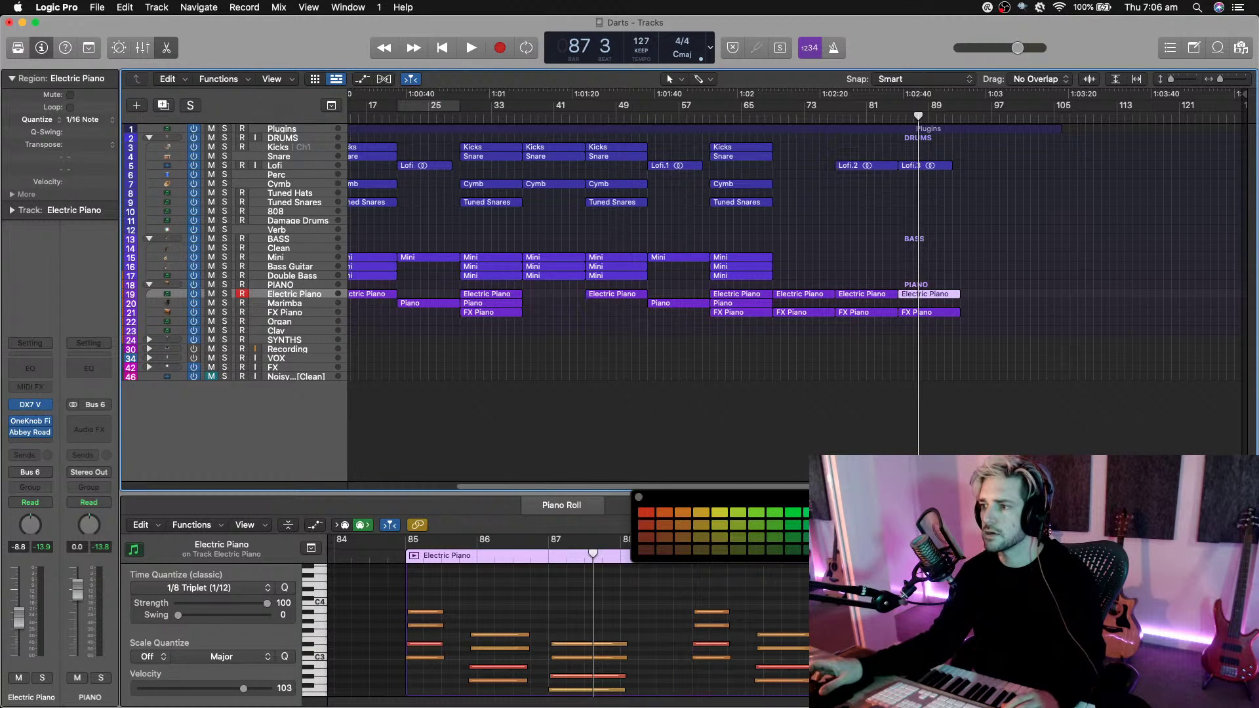
{"action": "left_click", "coordinate": [638, 498]}
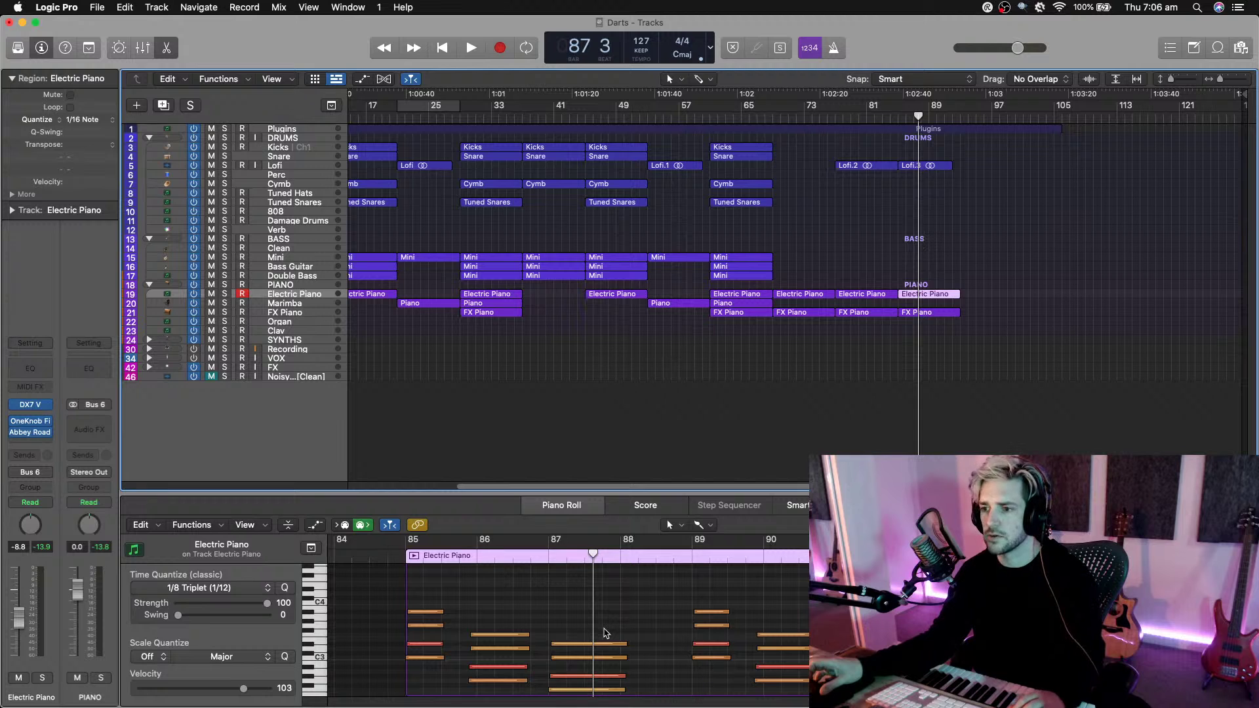
Select all notes in the last Electric Piano region and check its Q-Flam options, choosing +1/64.
{"action": "left_click", "coordinate": [605, 632]}
{"action": "key", "text": "super+a"}
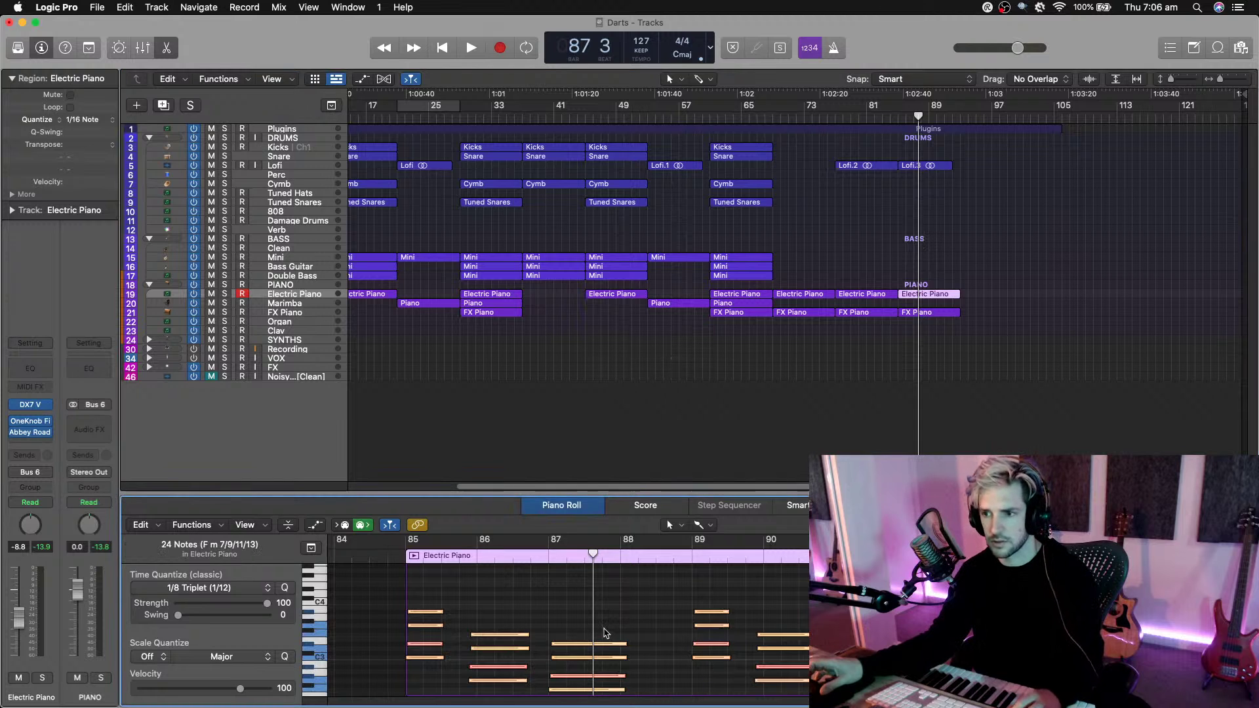
{"action": "left_click", "coordinate": [13, 195]}
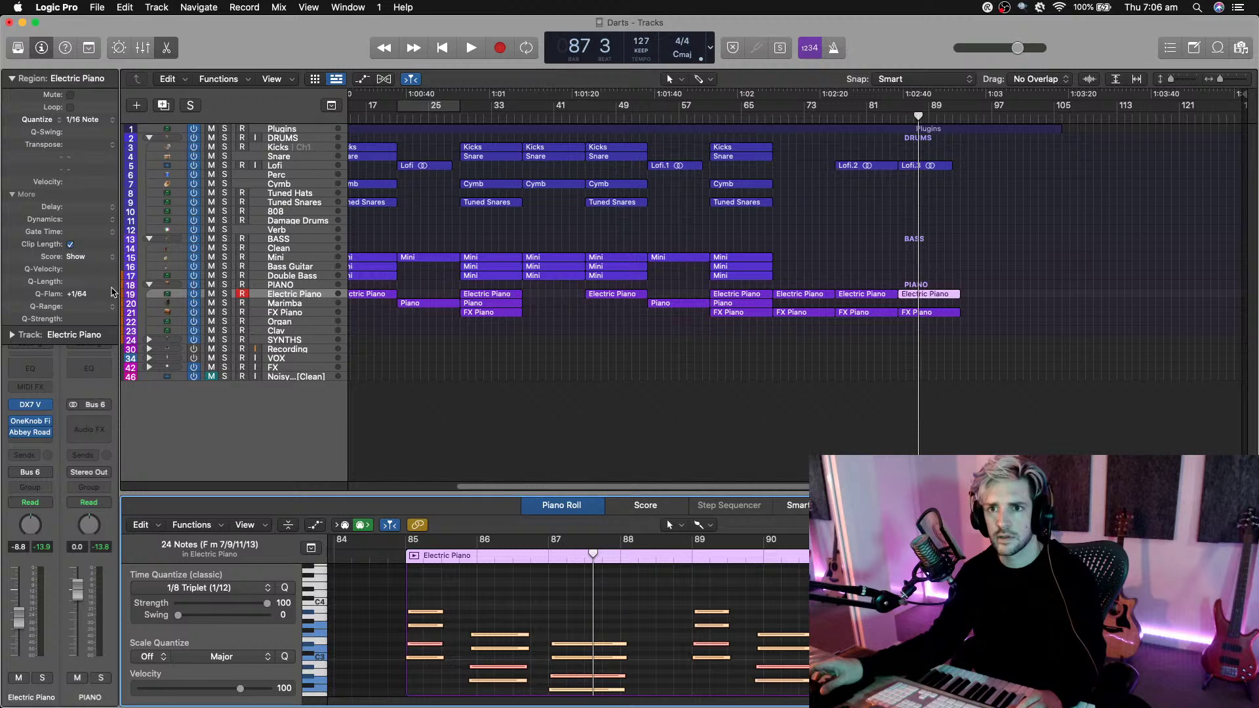
{"action": "left_click", "coordinate": [113, 293]}
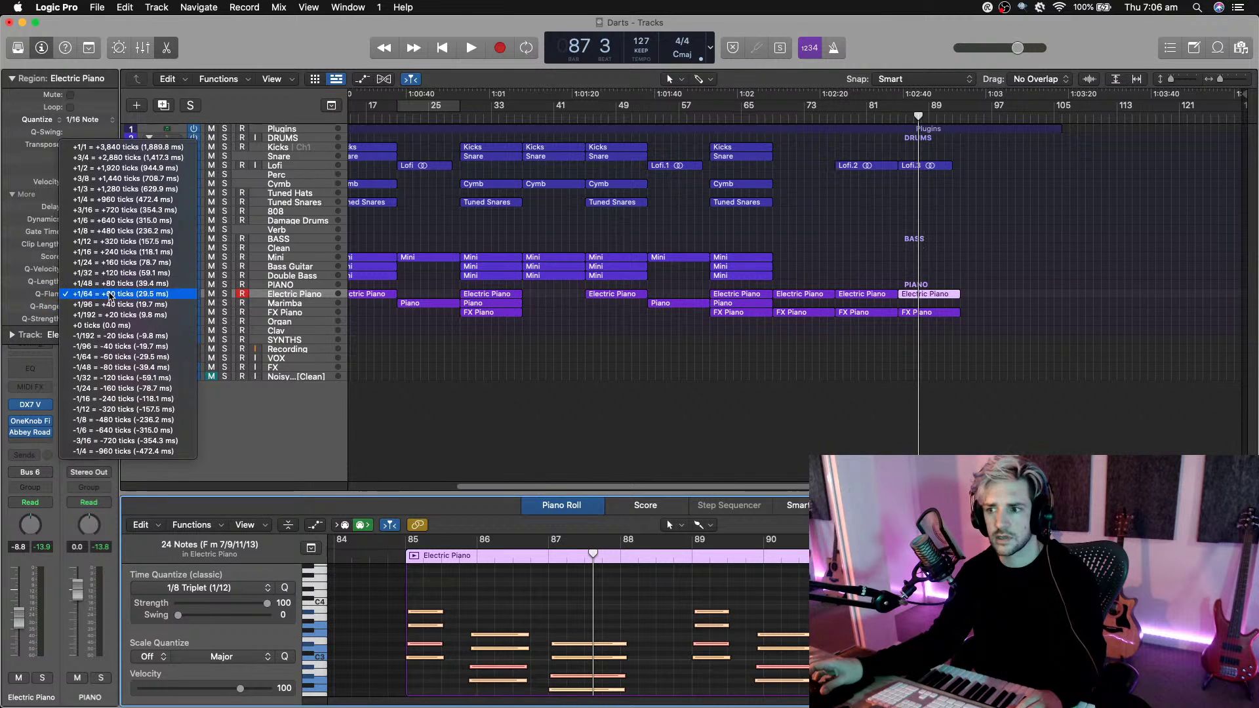
{"action": "left_click", "coordinate": [111, 295]}
Play the ending from bar 85 to hear the fuller Electric Piano chords, and deselect the region.
{"action": "key", "text": "space"}
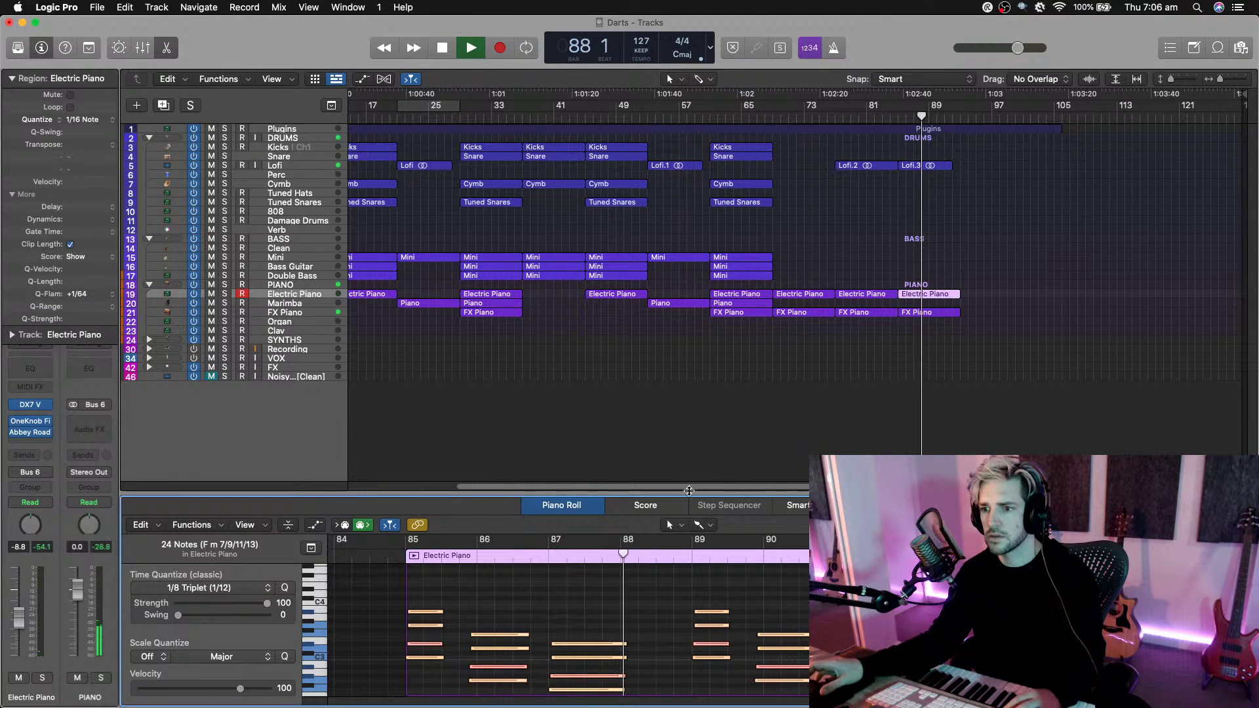
{"action": "left_click", "coordinate": [902, 115]}
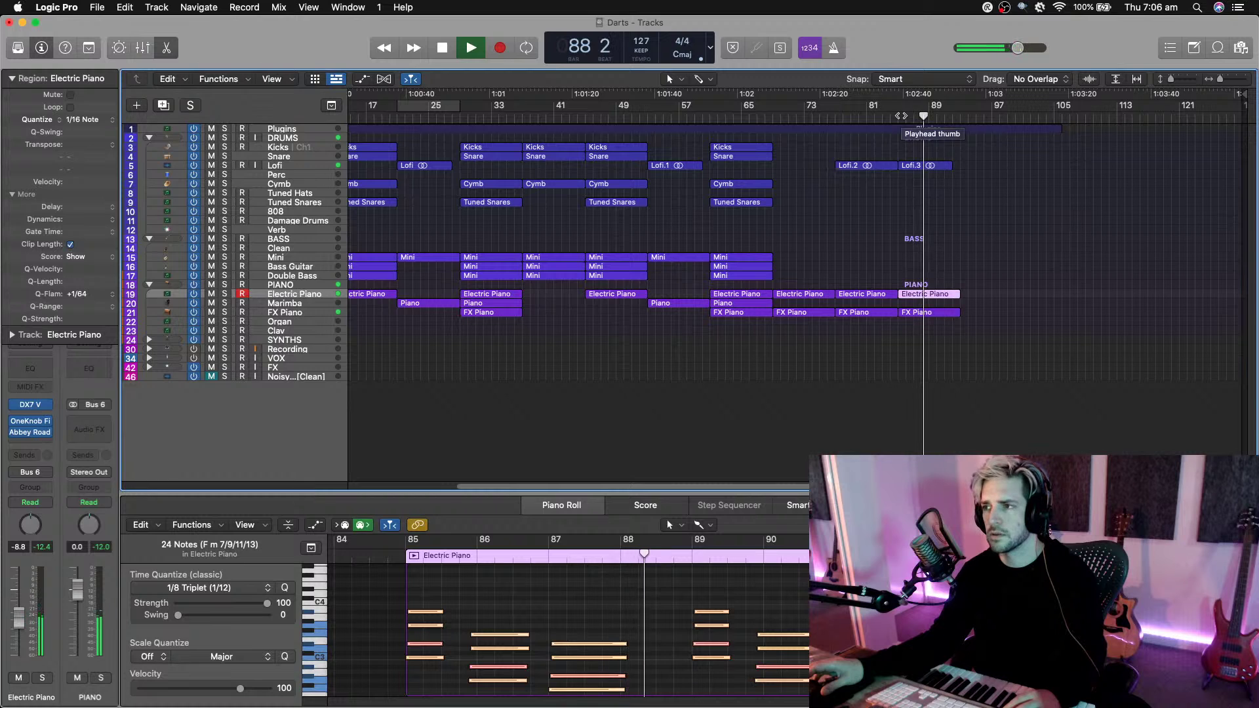
{"action": "left_click", "coordinate": [854, 360]}
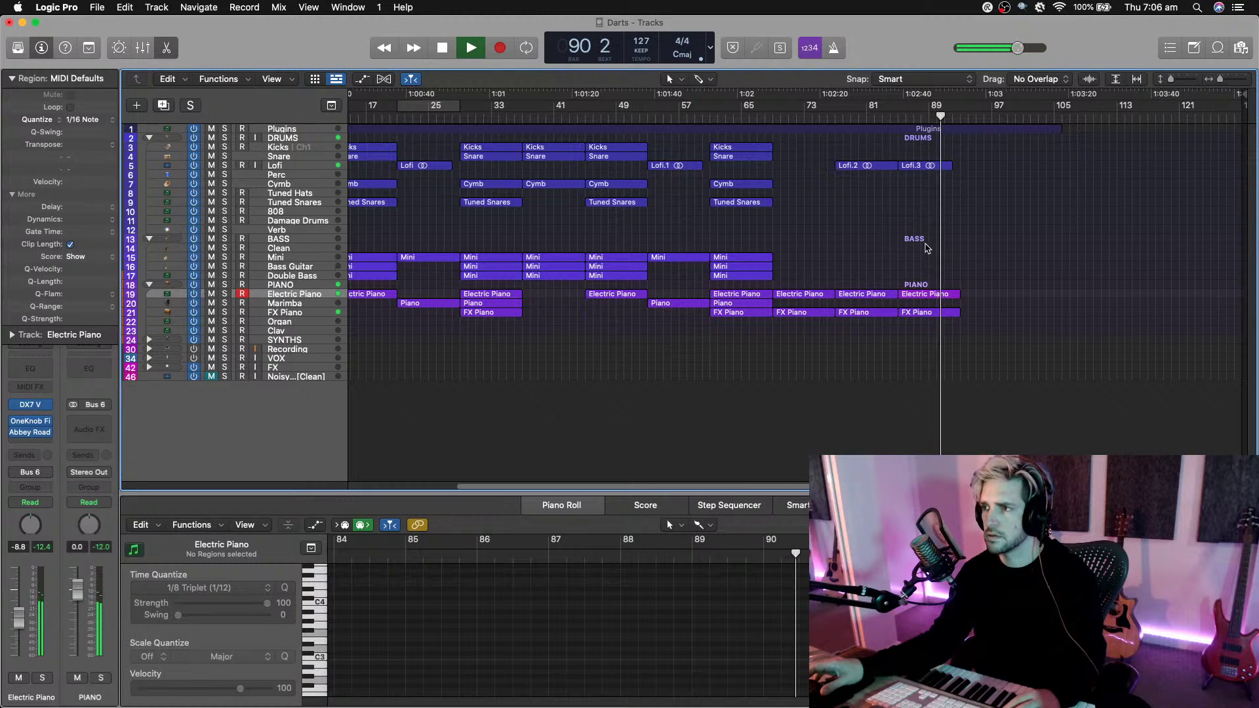
Copy the full main section from bar 61 to bar 93, repeat it once, and extend the Plugins region to about bar 115.
{"action": "left_click_drag", "start_coordinate": [750, 330], "coordinate": [996, 148]}
{"action": "left_click", "coordinate": [895, 124]}
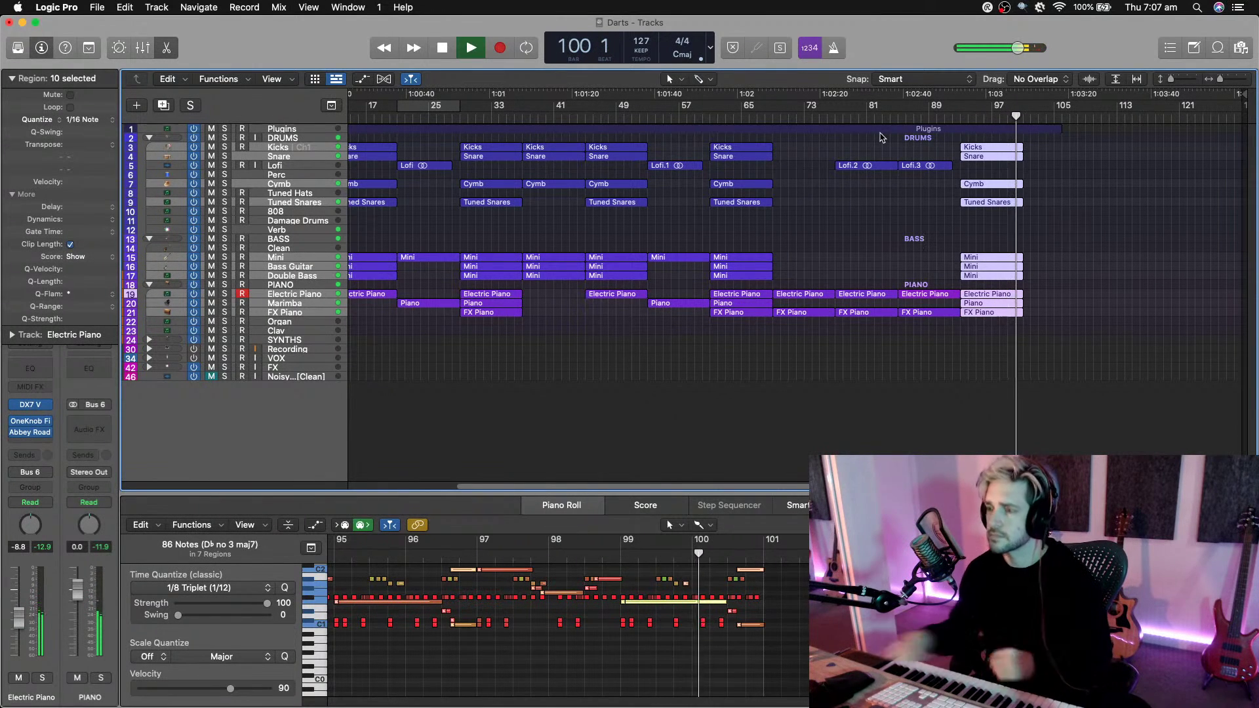
{"action": "key", "text": "super+r"}
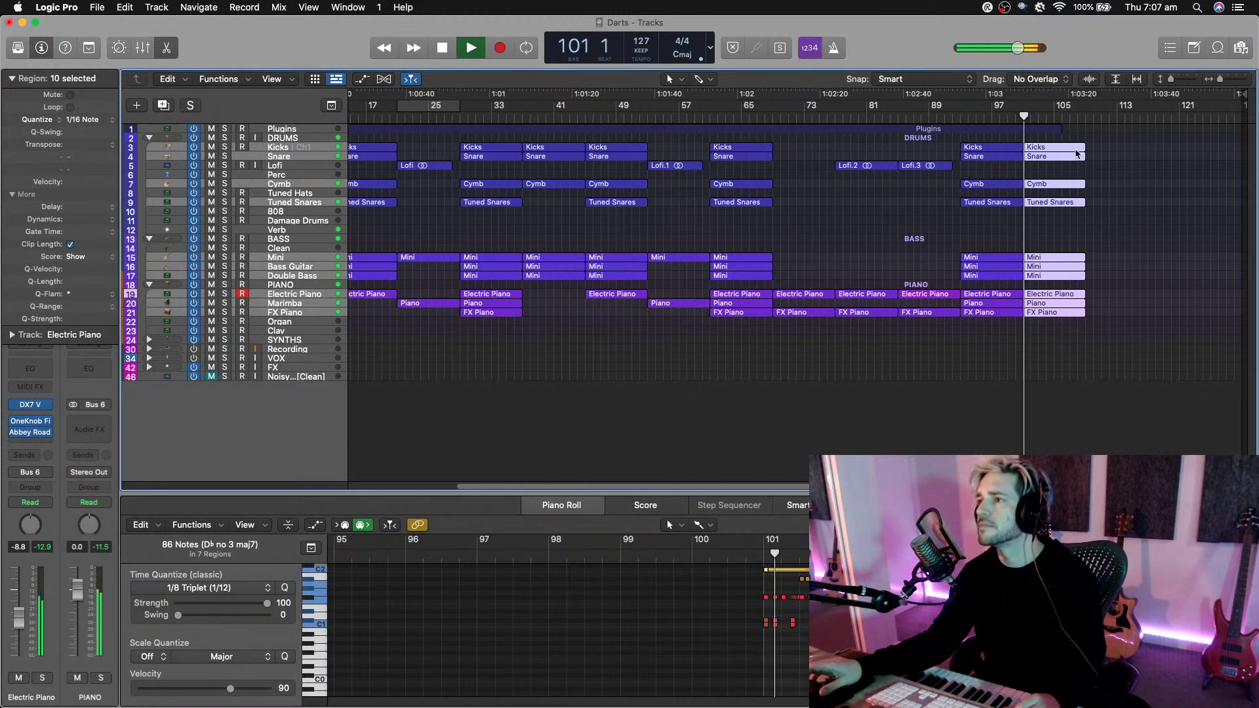
{"action": "left_click_drag", "start_coordinate": [1053, 131], "coordinate": [1132, 131]}
{"action": "key", "text": "z"}
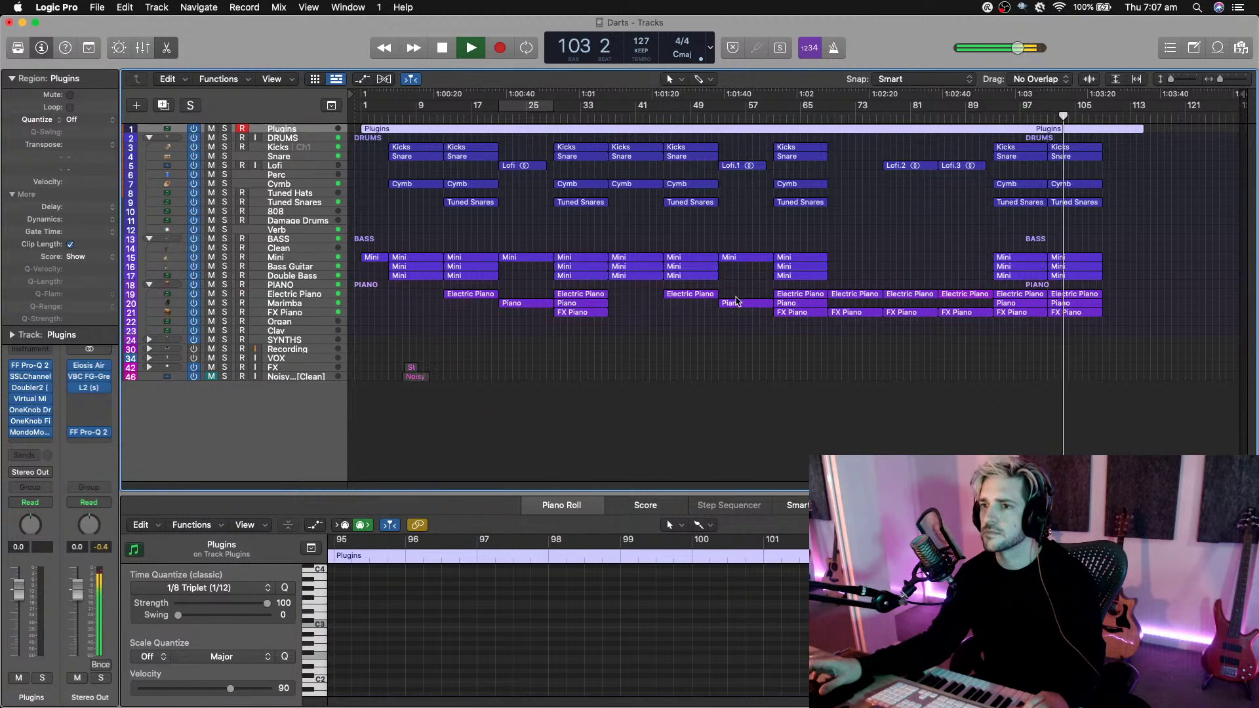
Copy the opening Mini bass region to bar 109 as an outro and move the project end to about bar 119.
{"action": "left_click_drag", "start_coordinate": [373, 258], "coordinate": [1122, 263]}
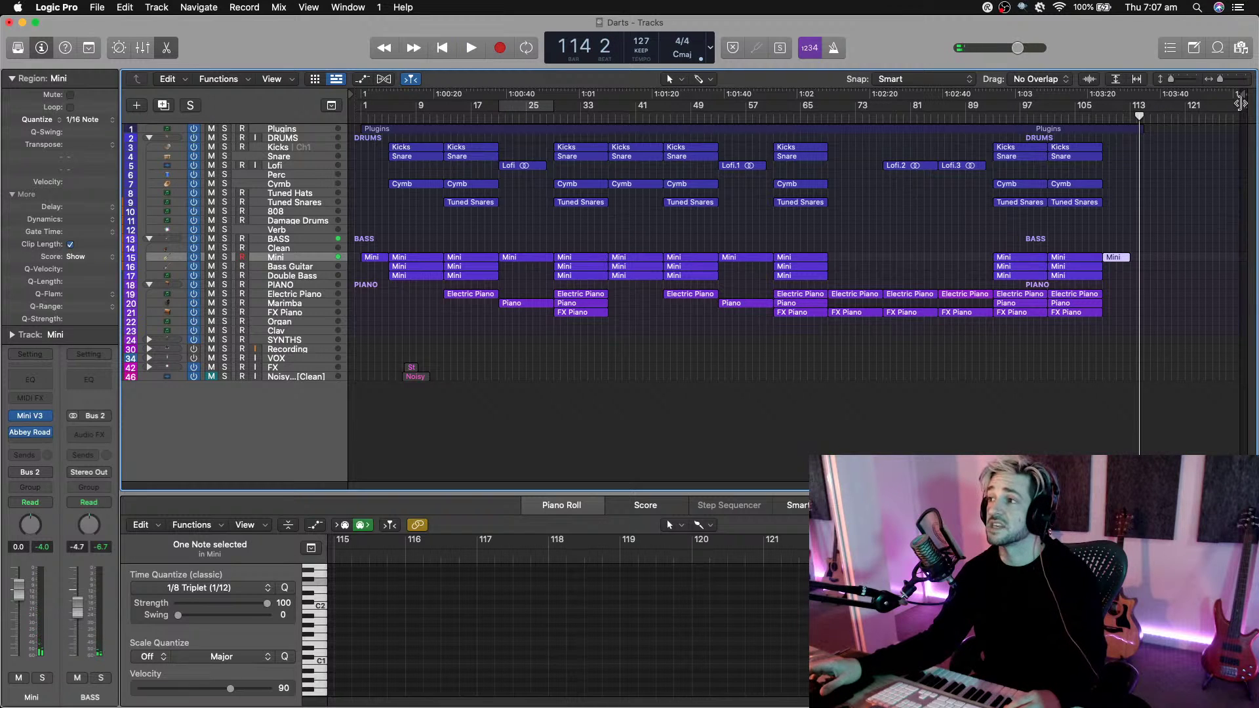
{"action": "left_click_drag", "start_coordinate": [1240, 103], "coordinate": [1172, 103]}
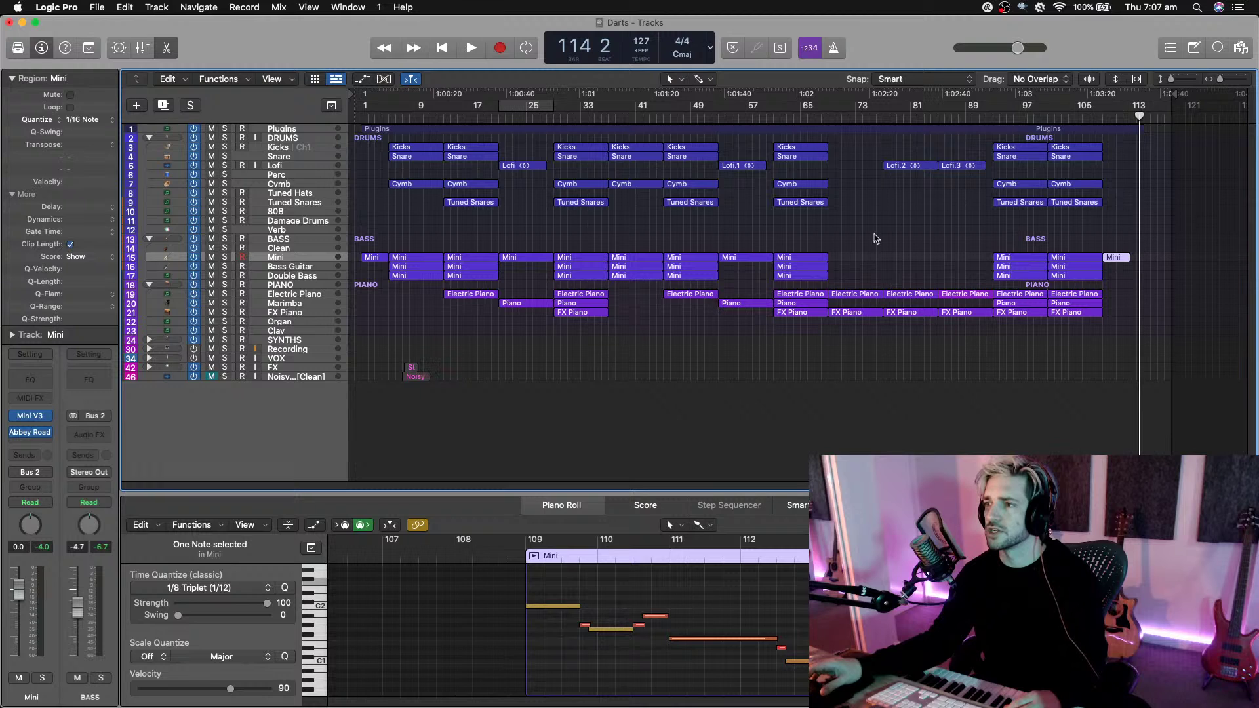
Audition from bar 69, copy the Mini bass region from bar 61 to bar 85, and shorten the copy to end at bar 92.
{"action": "double_click", "coordinate": [830, 117]}
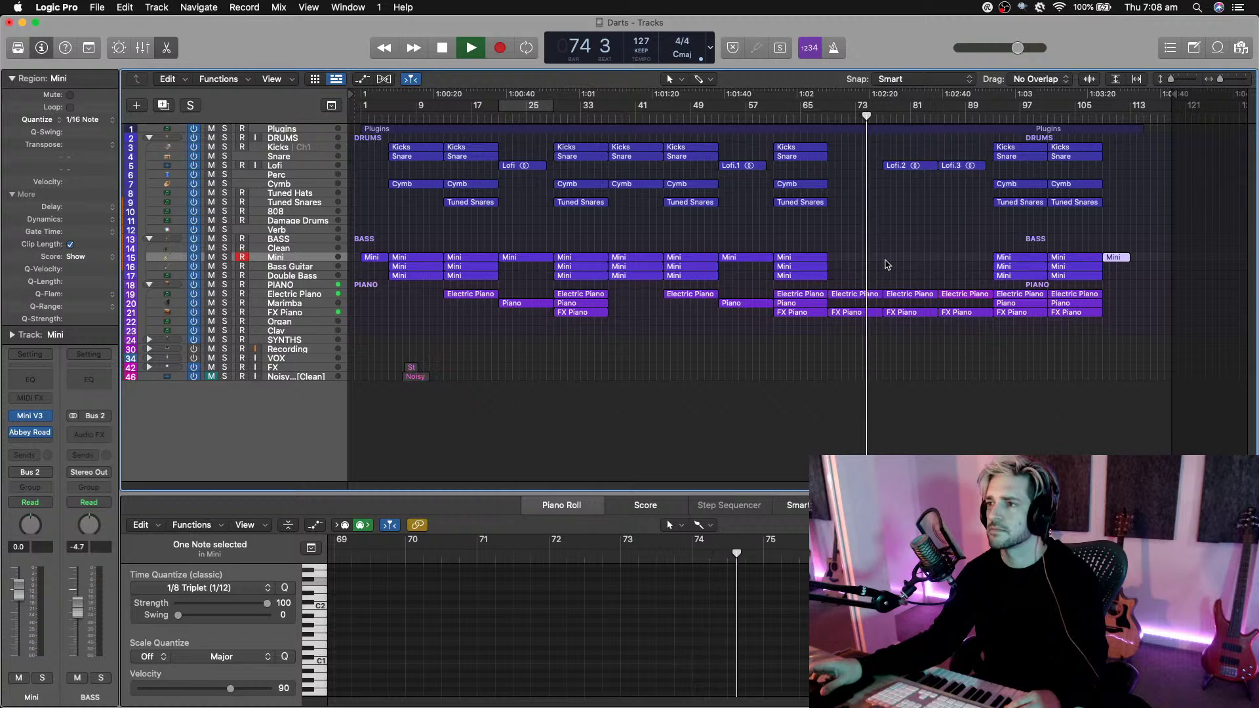
{"action": "left_click", "coordinate": [937, 119]}
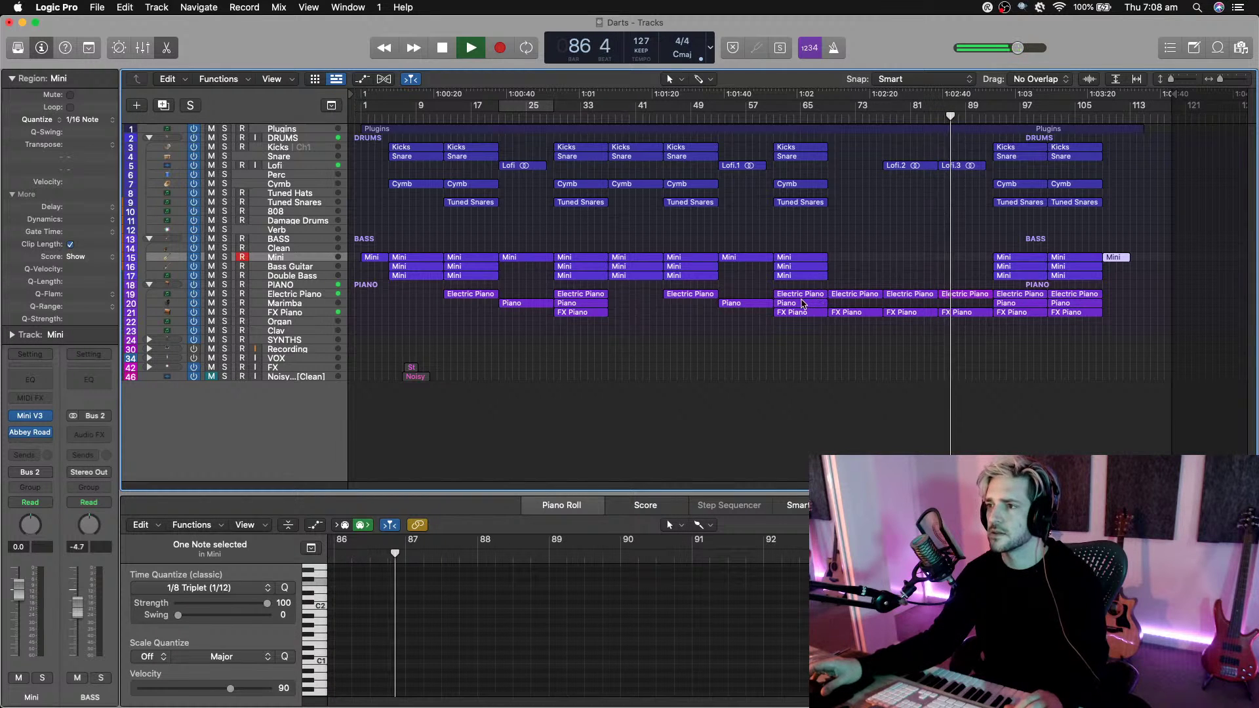
{"action": "left_click_drag", "start_coordinate": [804, 258], "coordinate": [966, 262]}
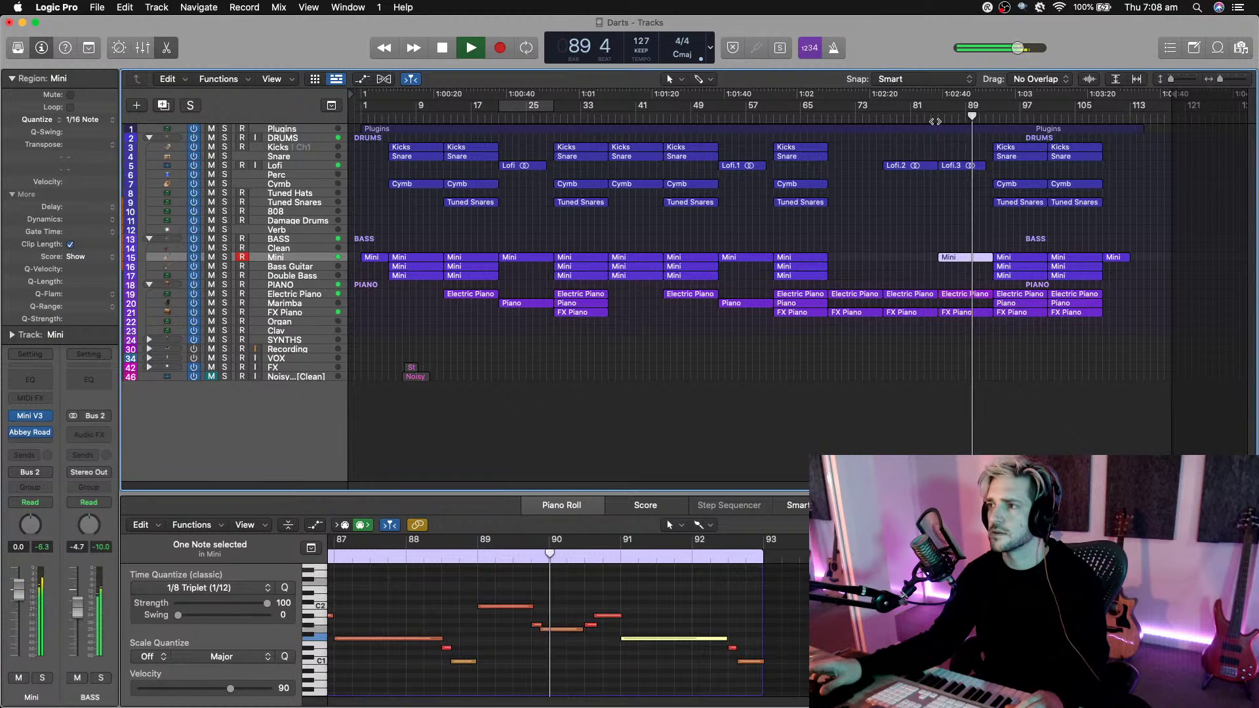
{"action": "left_click_drag", "start_coordinate": [990, 258], "coordinate": [982, 259]}
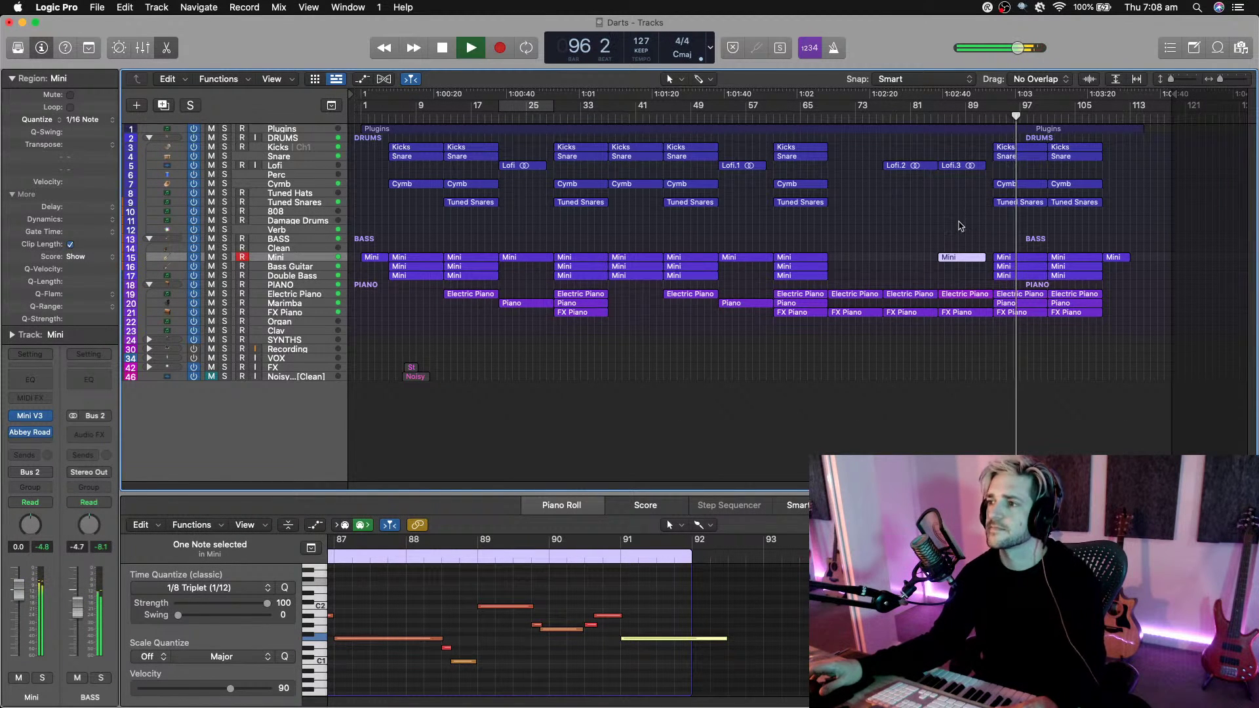
{"action": "left_click", "coordinate": [867, 345]}
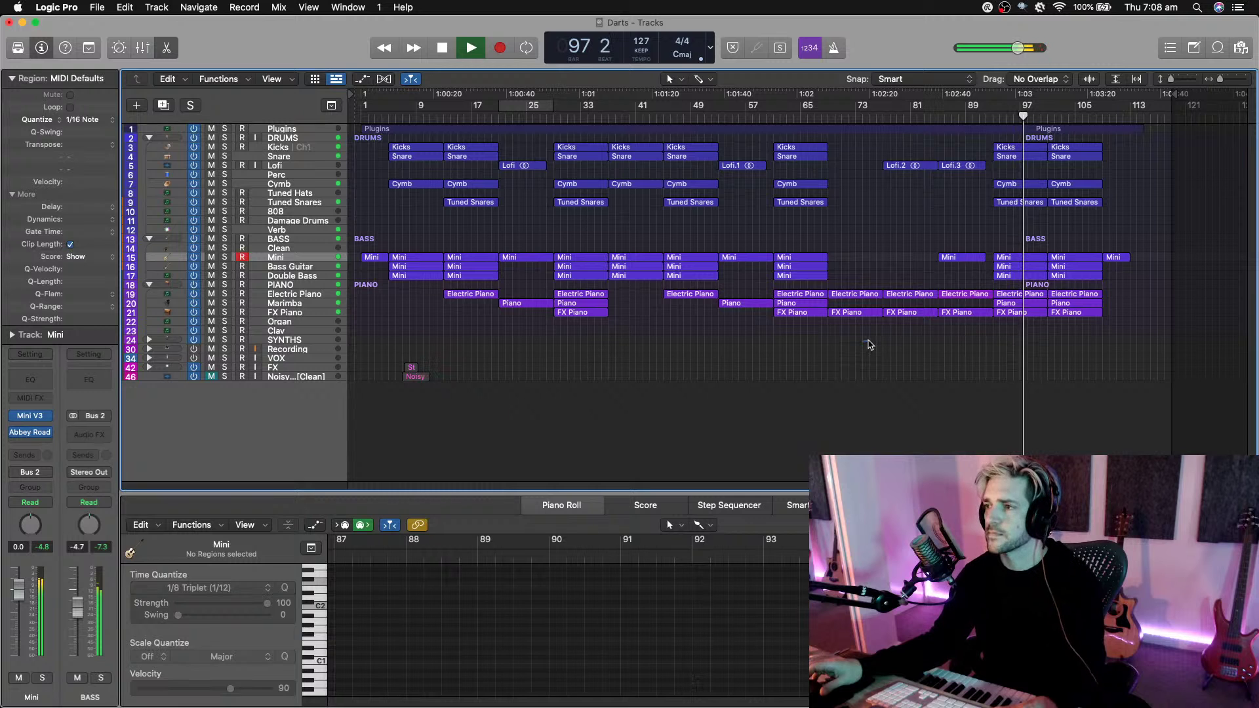
Select all notes in the three FX Piano regions between bars 69 and 93, and play the arrangement from about bar 66.
{"action": "left_click_drag", "start_coordinate": [897, 336], "coordinate": [948, 307]}
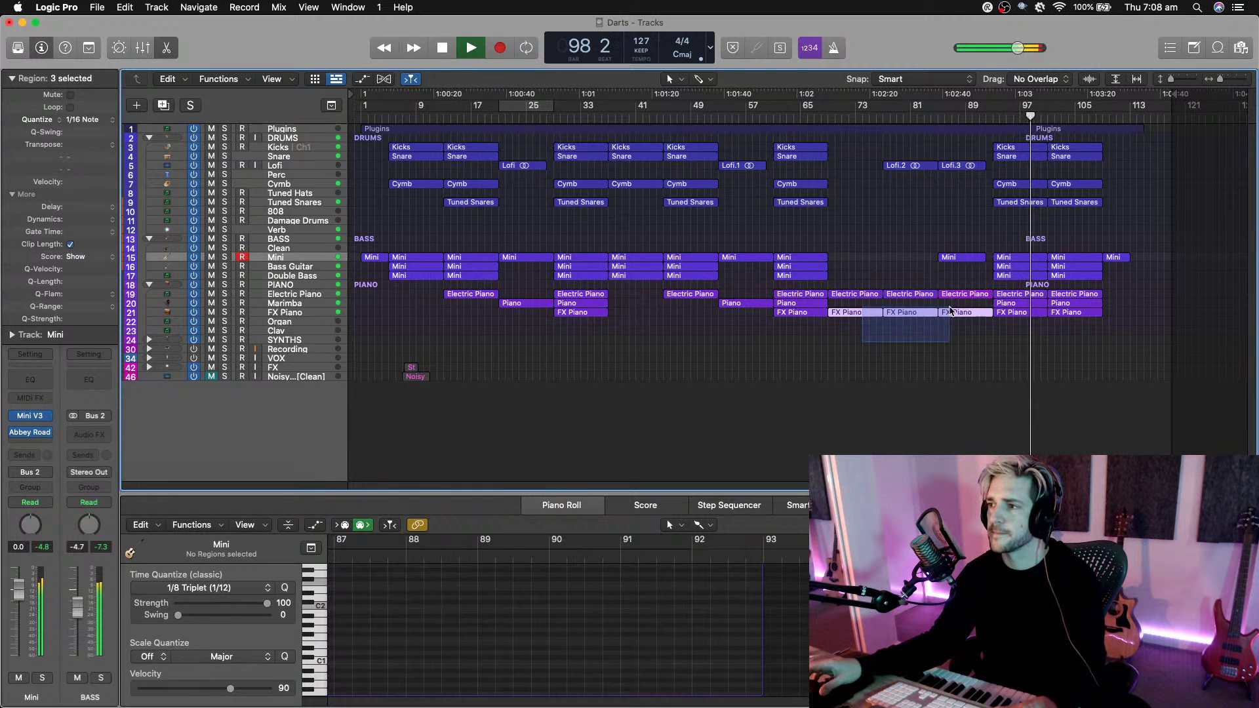
{"action": "key", "text": "space"}
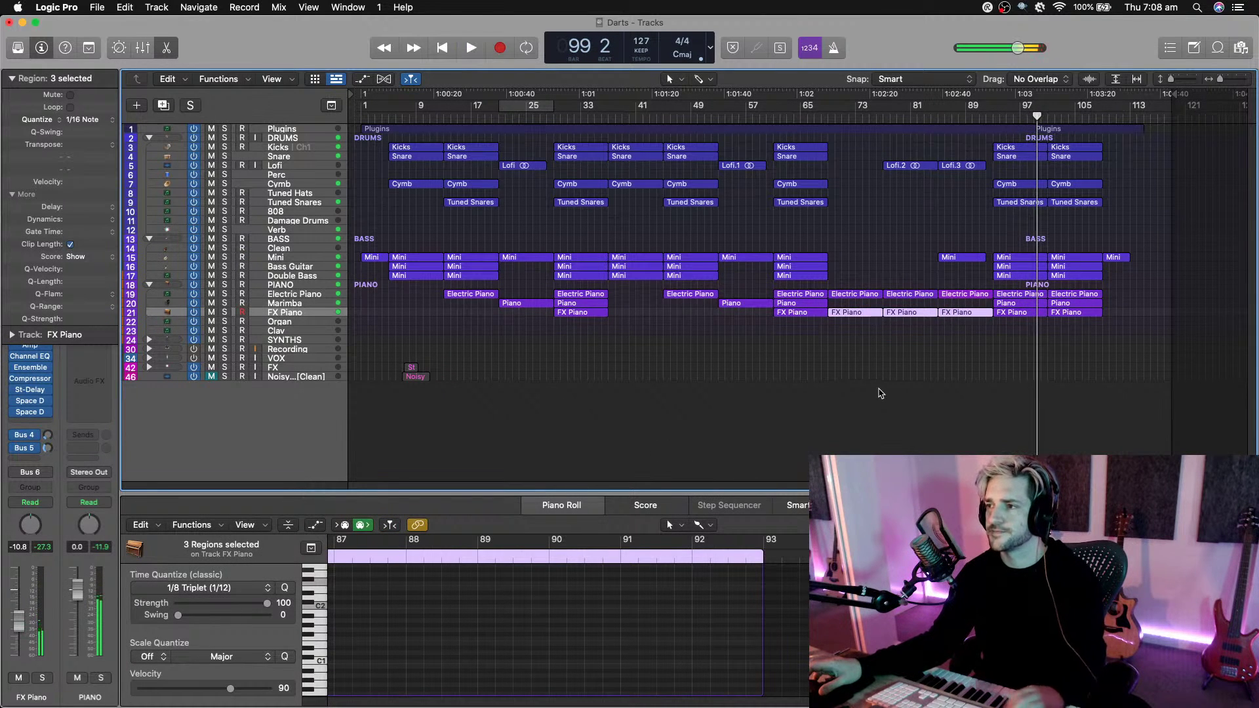
{"action": "key", "text": "super+Right"}
{"action": "left_click", "coordinate": [633, 629], "text": "ctrl+alt"}
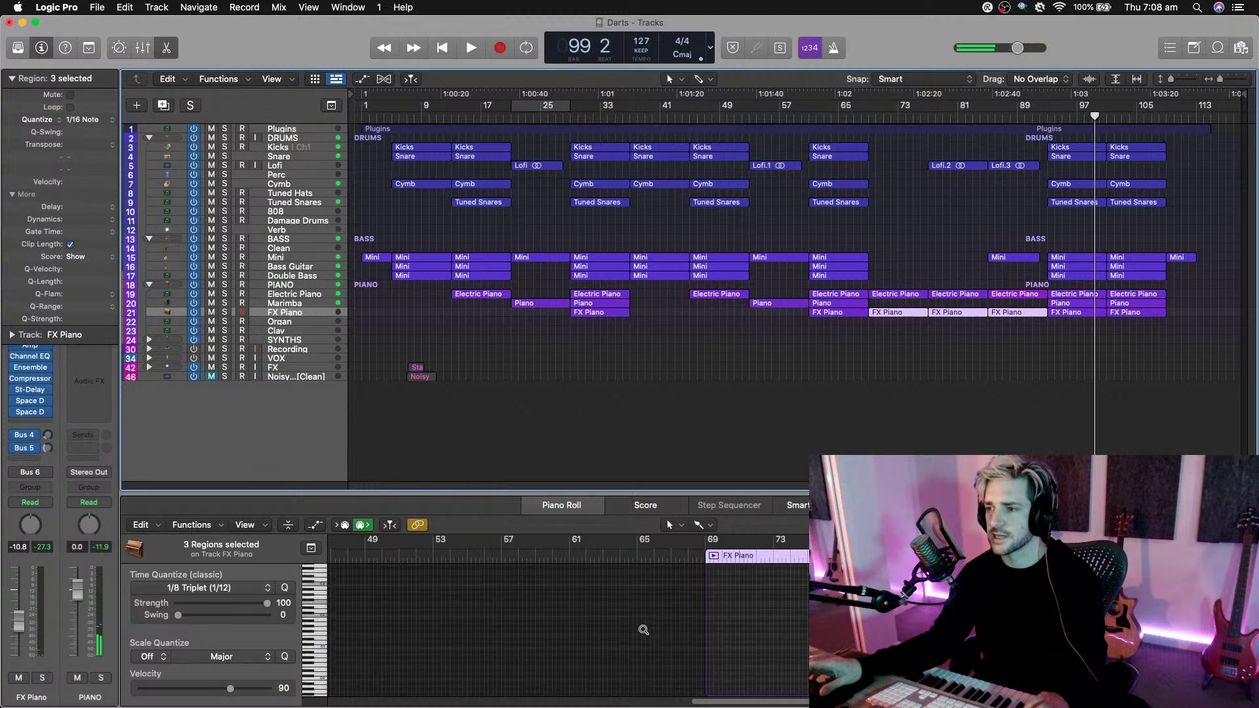
{"action": "scroll", "coordinate": [567, 623], "scroll_direction": "up", "scroll_amount": 5}
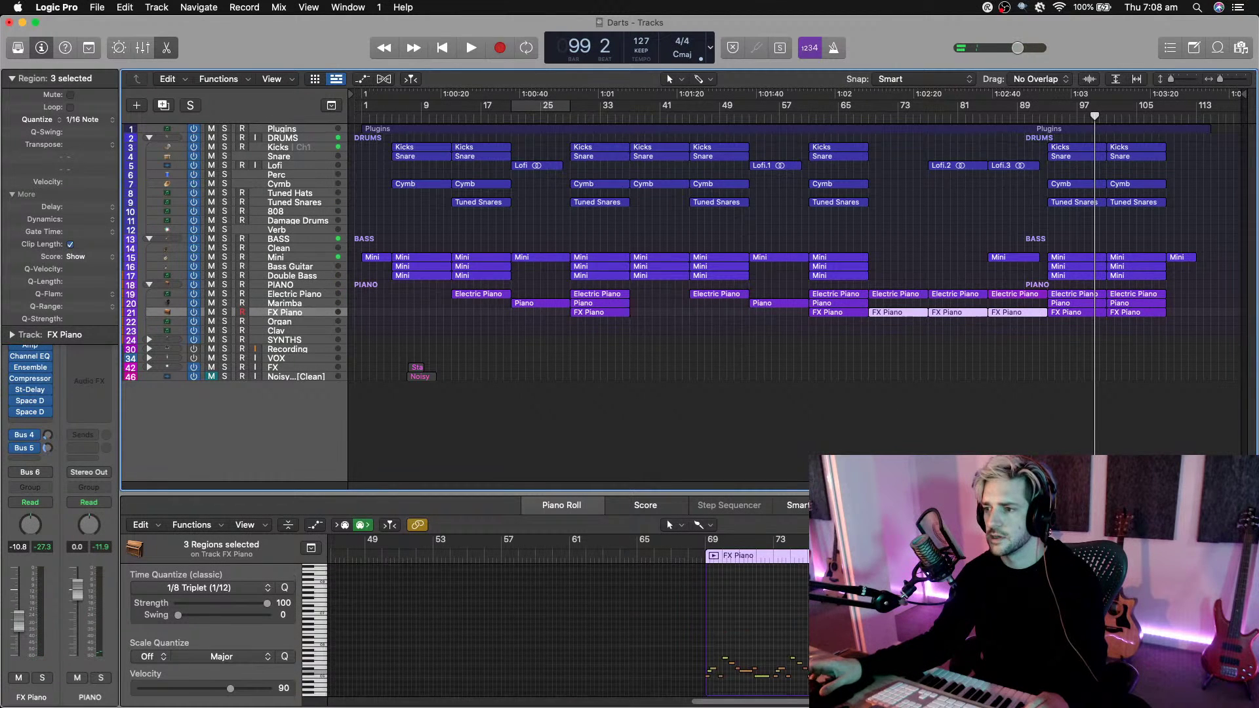
{"action": "left_click", "coordinate": [768, 641]}
{"action": "key", "text": "super+a"}
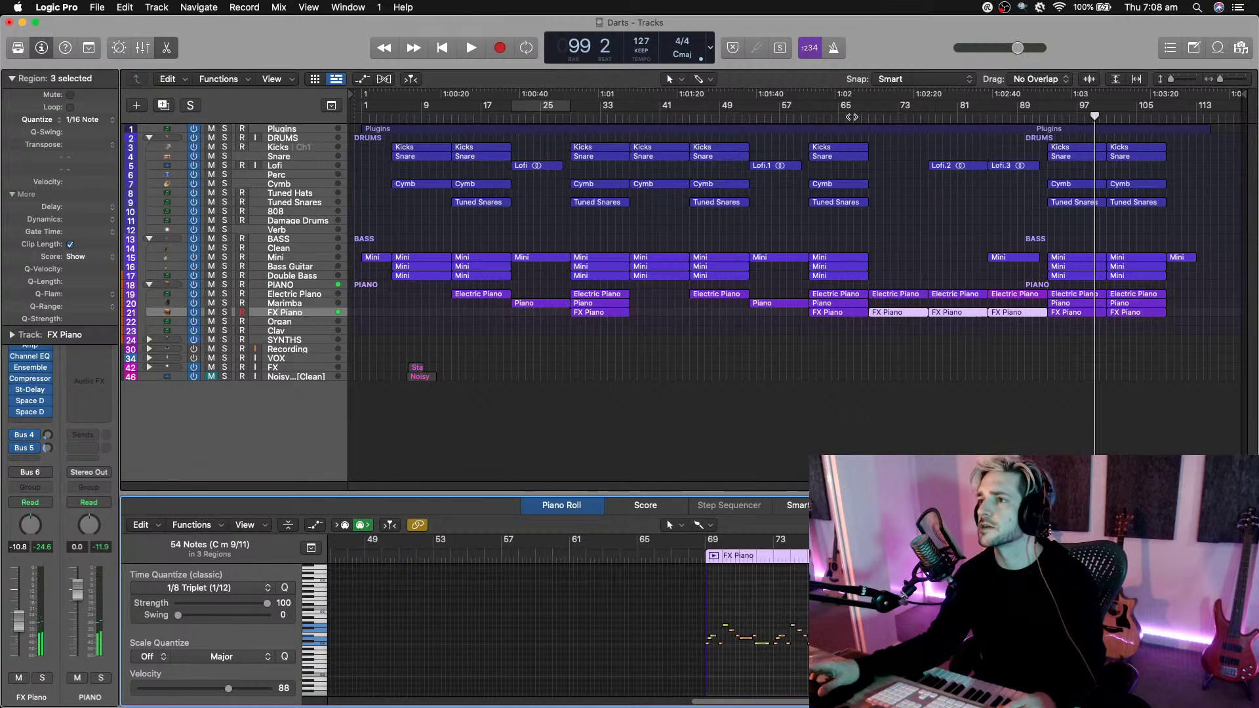
{"action": "left_click", "coordinate": [848, 108]}
{"action": "key", "text": "space"}
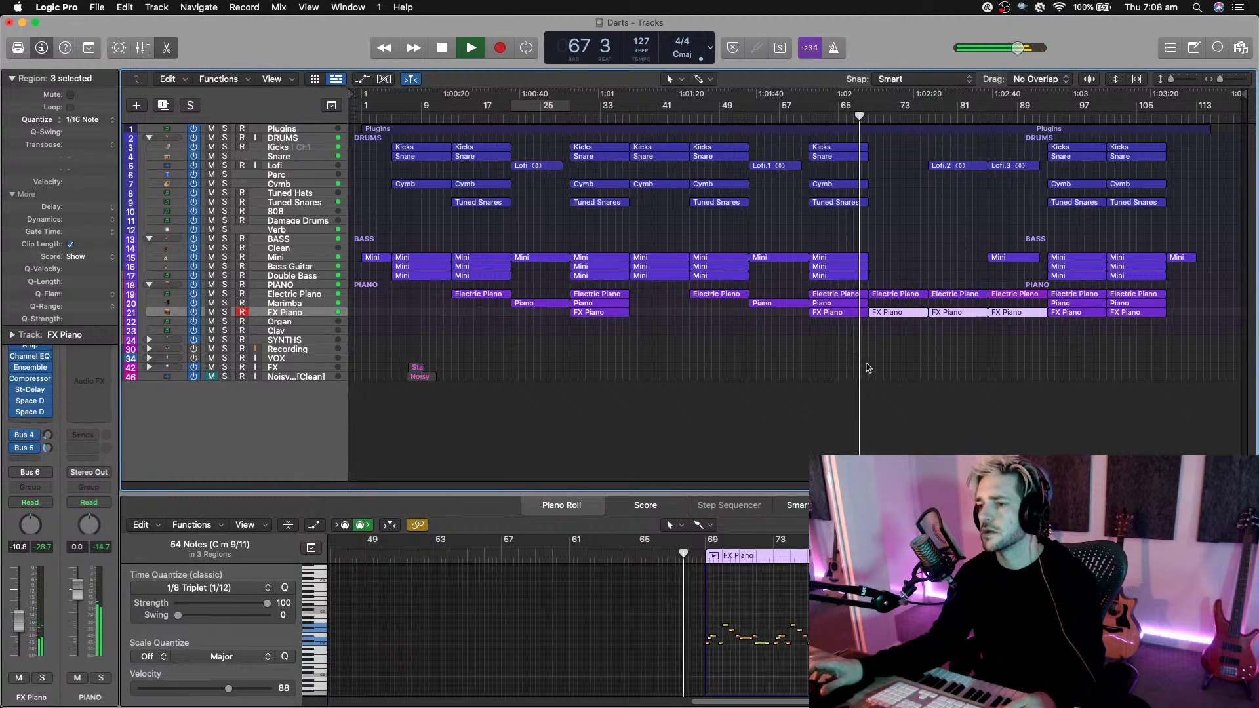
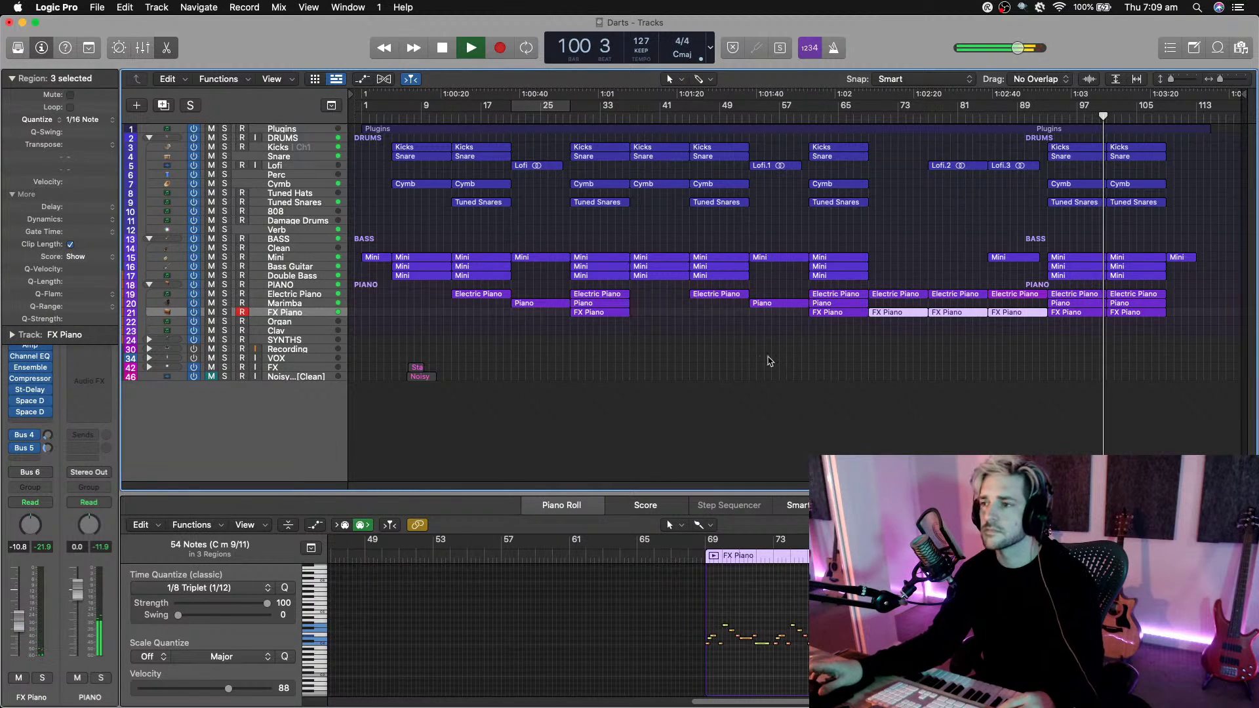
Lower the Snare track's volume to -3.1 dB during playback, and stop.
{"action": "left_click", "coordinate": [280, 156]}
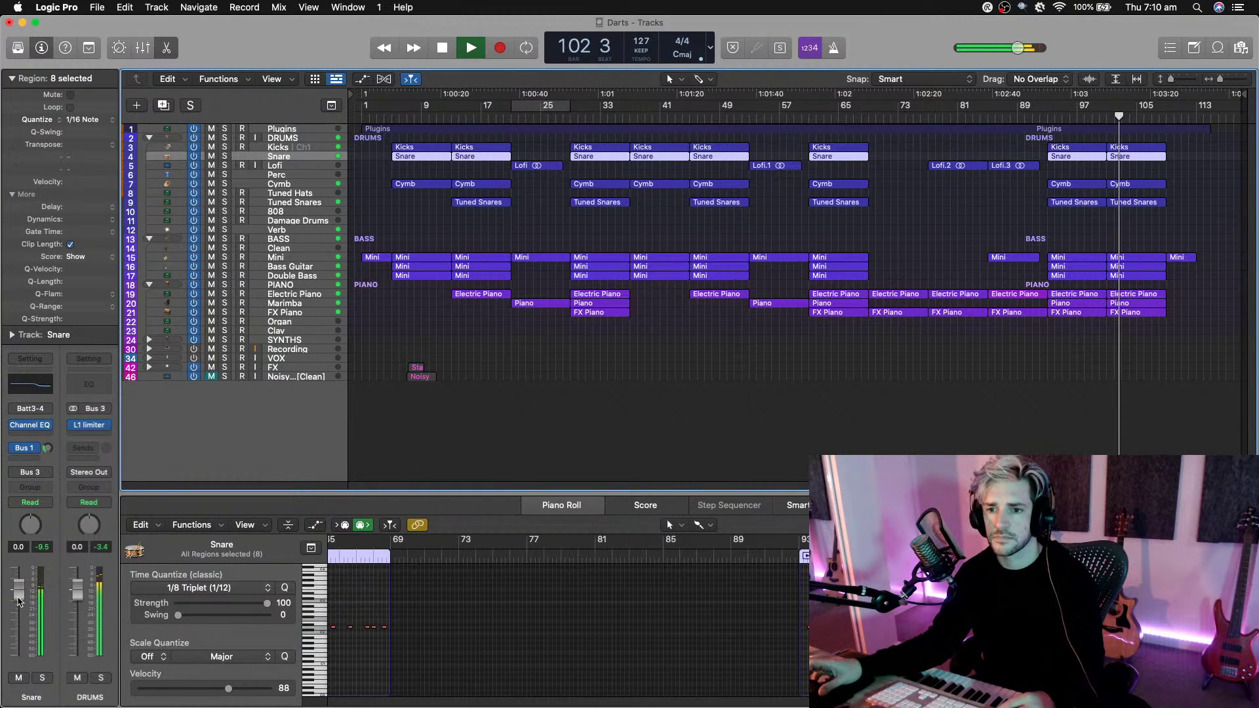
{"action": "left_click_drag", "start_coordinate": [19, 602], "coordinate": [18, 614]}
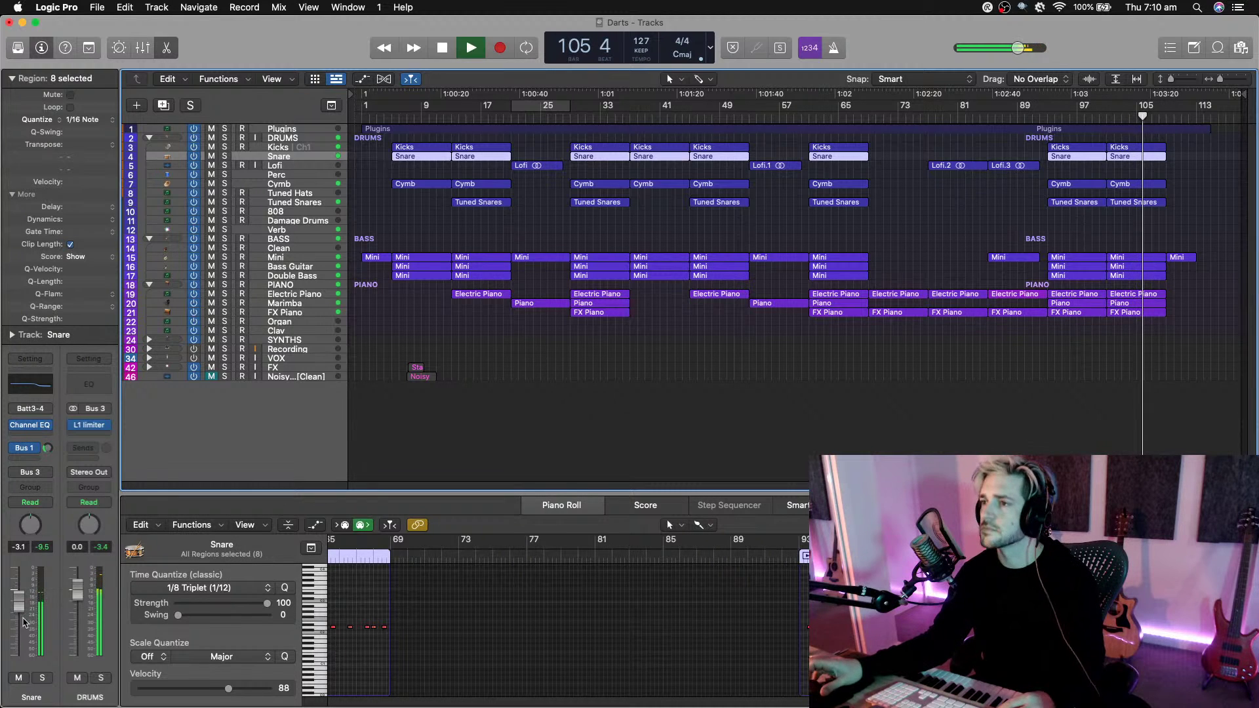
{"action": "key", "text": "space"}
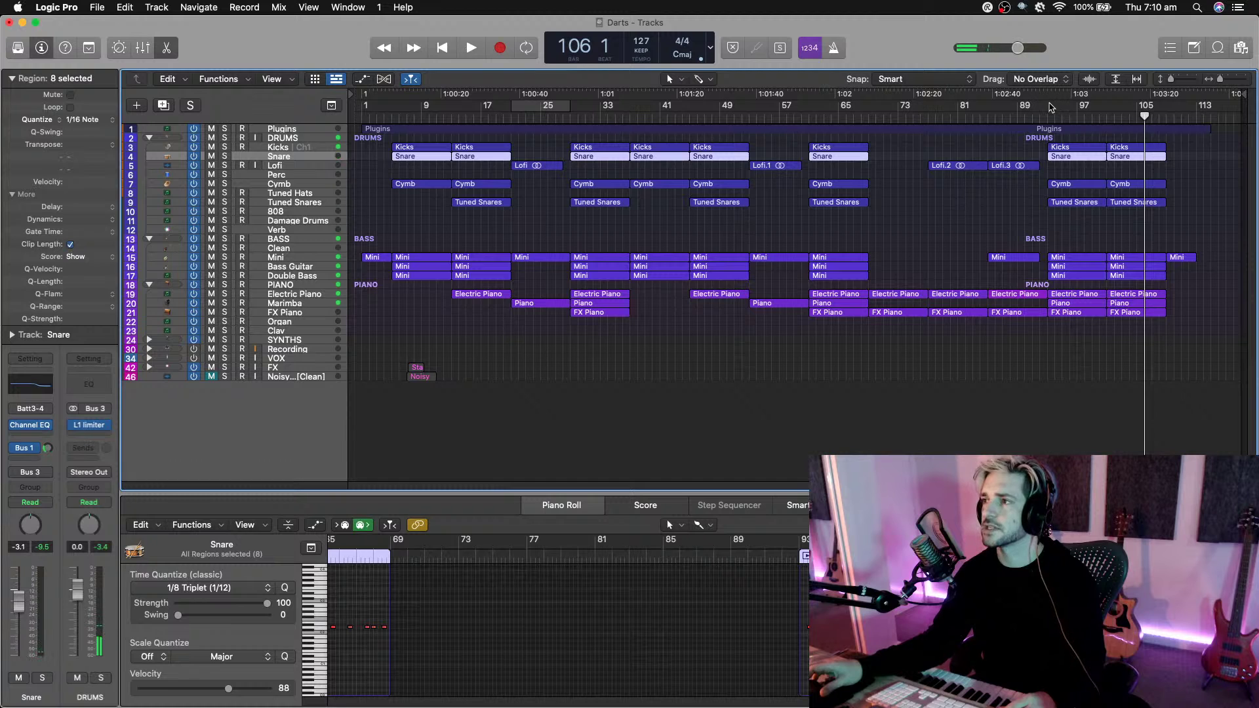
Loop bars 93 to 109 and play them with the Stereo Out's FF Pro-Q 2 open clear of the track list.
{"action": "left_click_drag", "start_coordinate": [1051, 108], "coordinate": [1165, 108]}
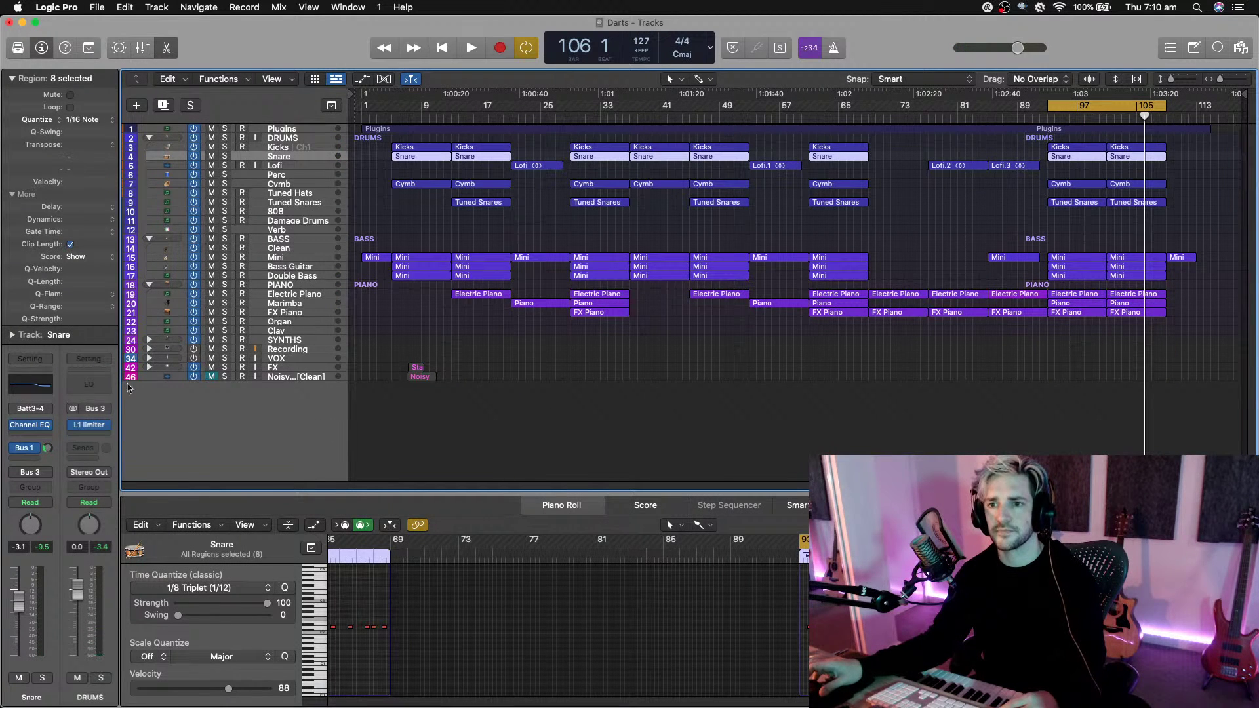
{"action": "left_click", "coordinate": [278, 138]}
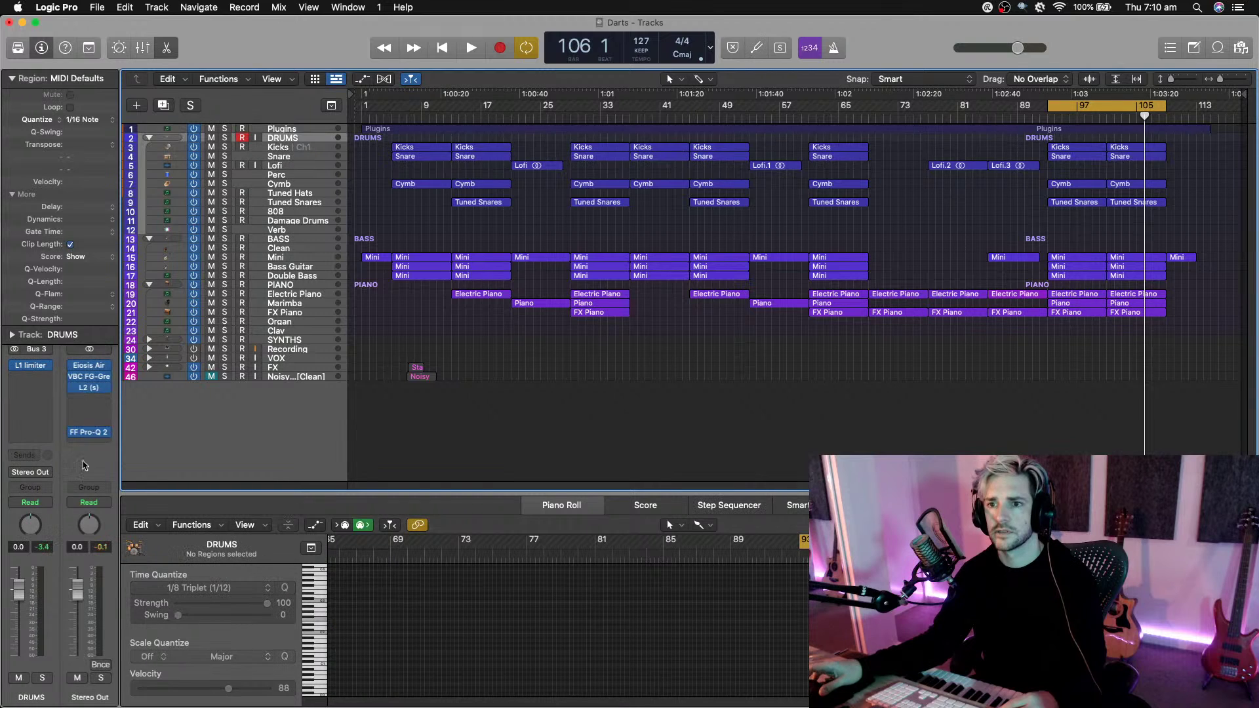
{"action": "left_click", "coordinate": [90, 434]}
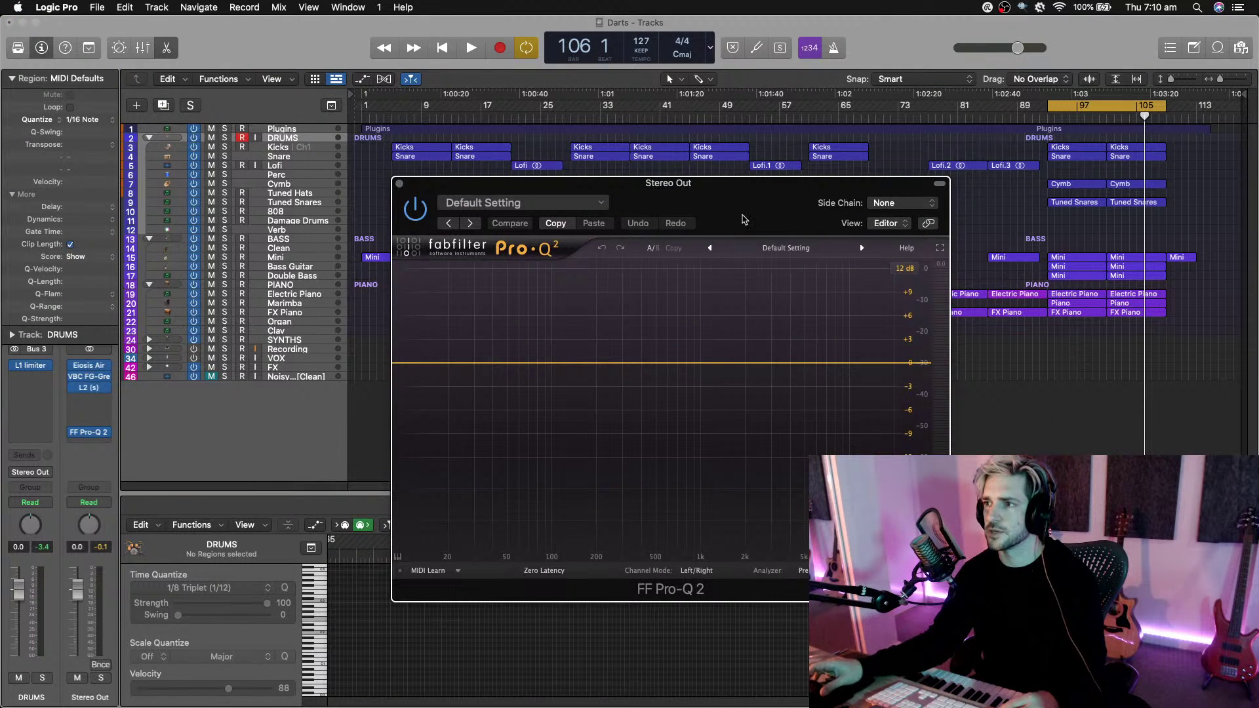
{"action": "left_click_drag", "start_coordinate": [744, 219], "coordinate": [1055, 52]}
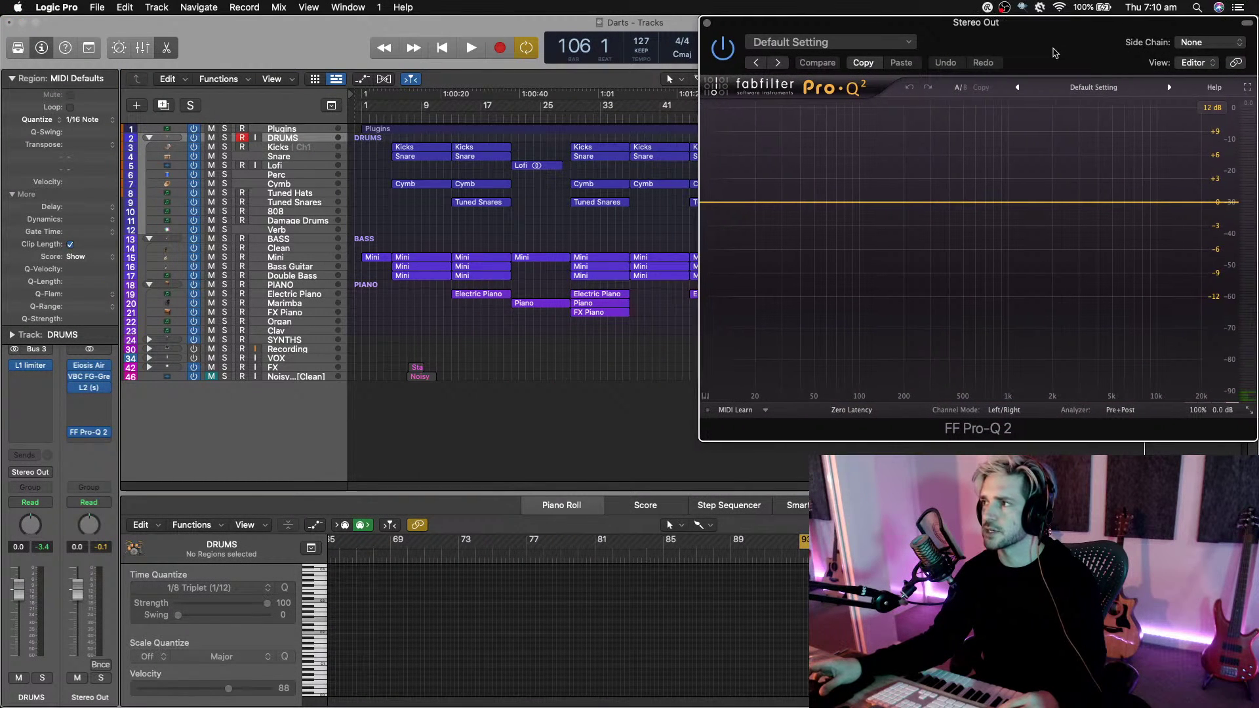
{"action": "key", "text": "space"}
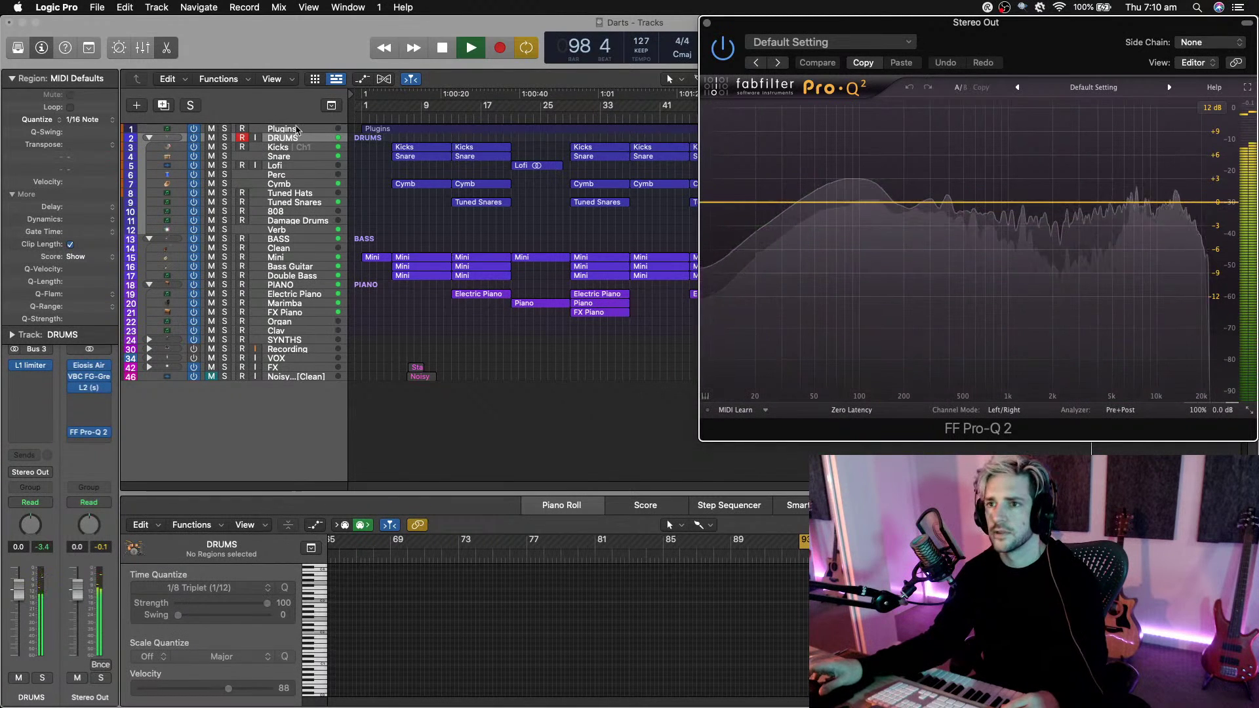
Check the Kicks and Mini channels against the spectrum during the loop, and set the BASS stack's volume to -4.9 dB.
{"action": "left_click", "coordinate": [284, 147]}
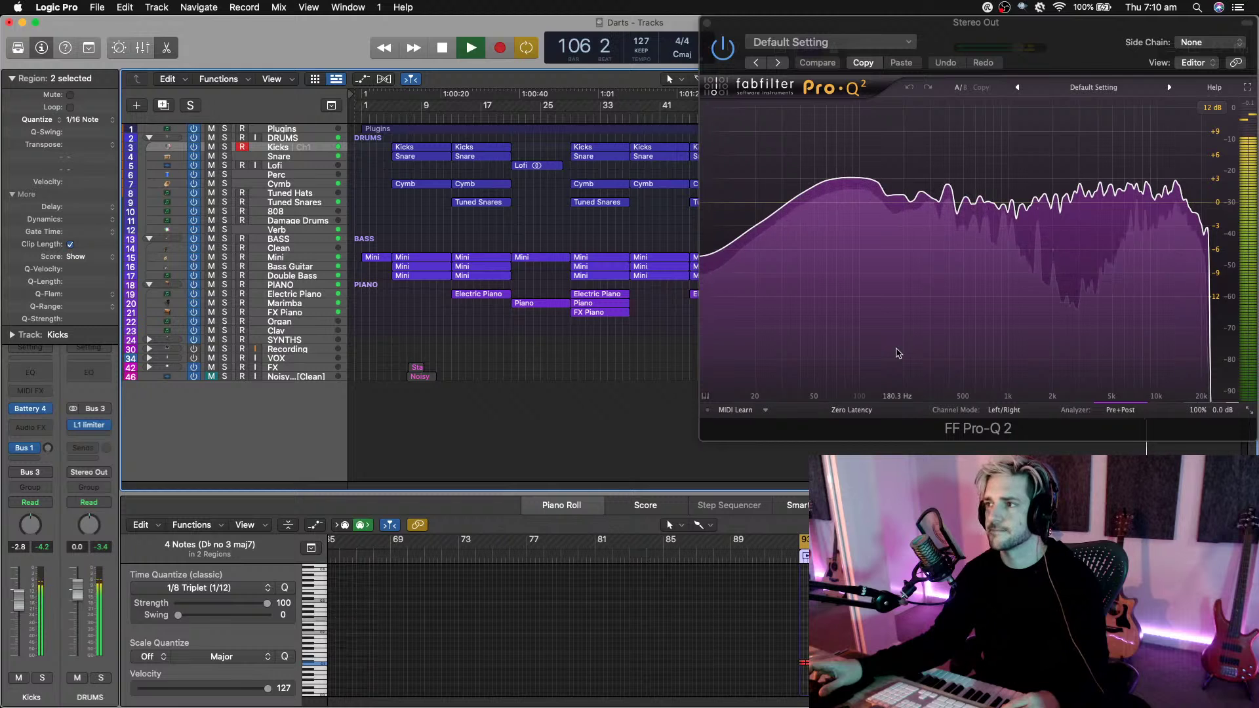
{"action": "left_click", "coordinate": [294, 257]}
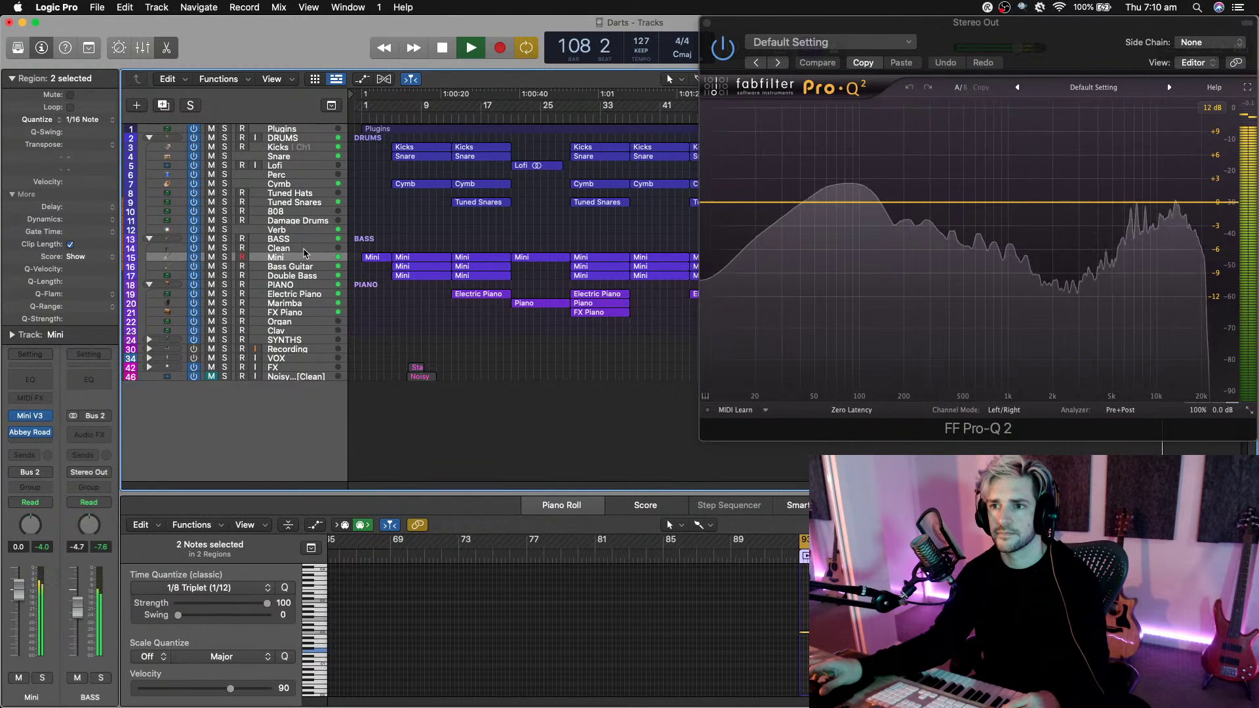
{"action": "left_click", "coordinate": [298, 240]}
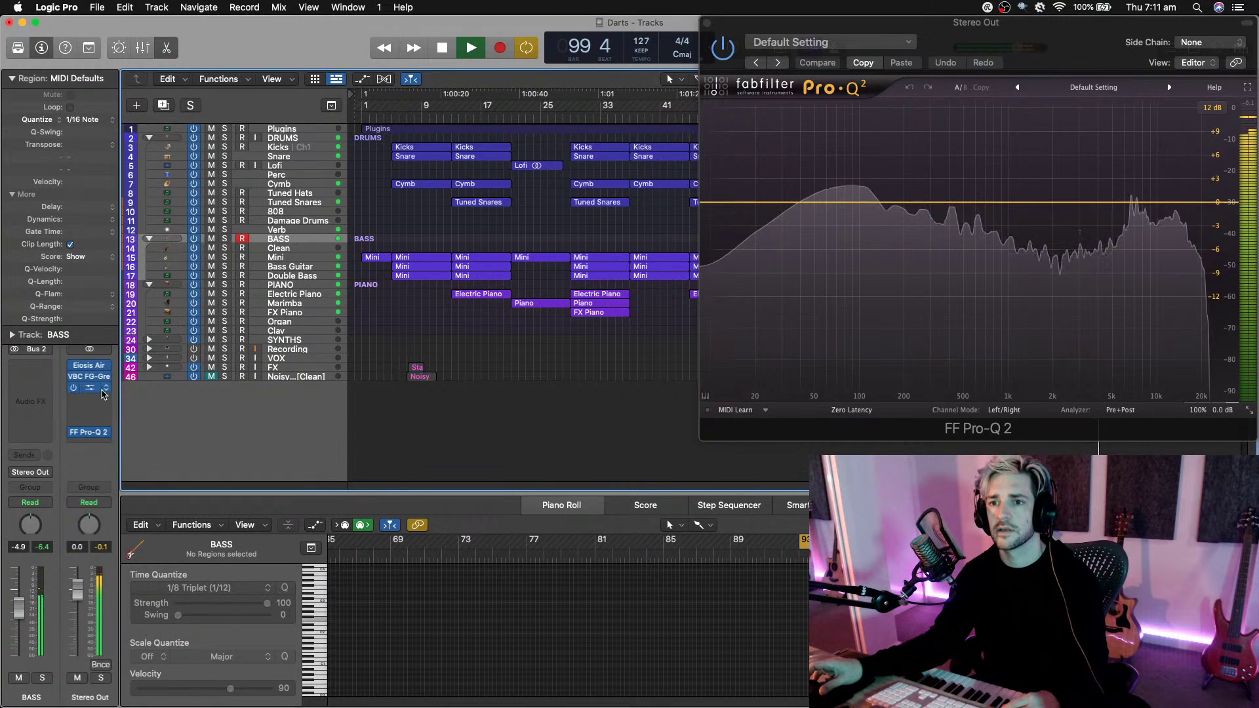
Inspect the Stereo Out's VBC FG-Grey, set the L2 limiter's threshold to -5.7 dB, and close all plug-in windows after auditioning from bar 21.
{"action": "left_click", "coordinate": [92, 378]}
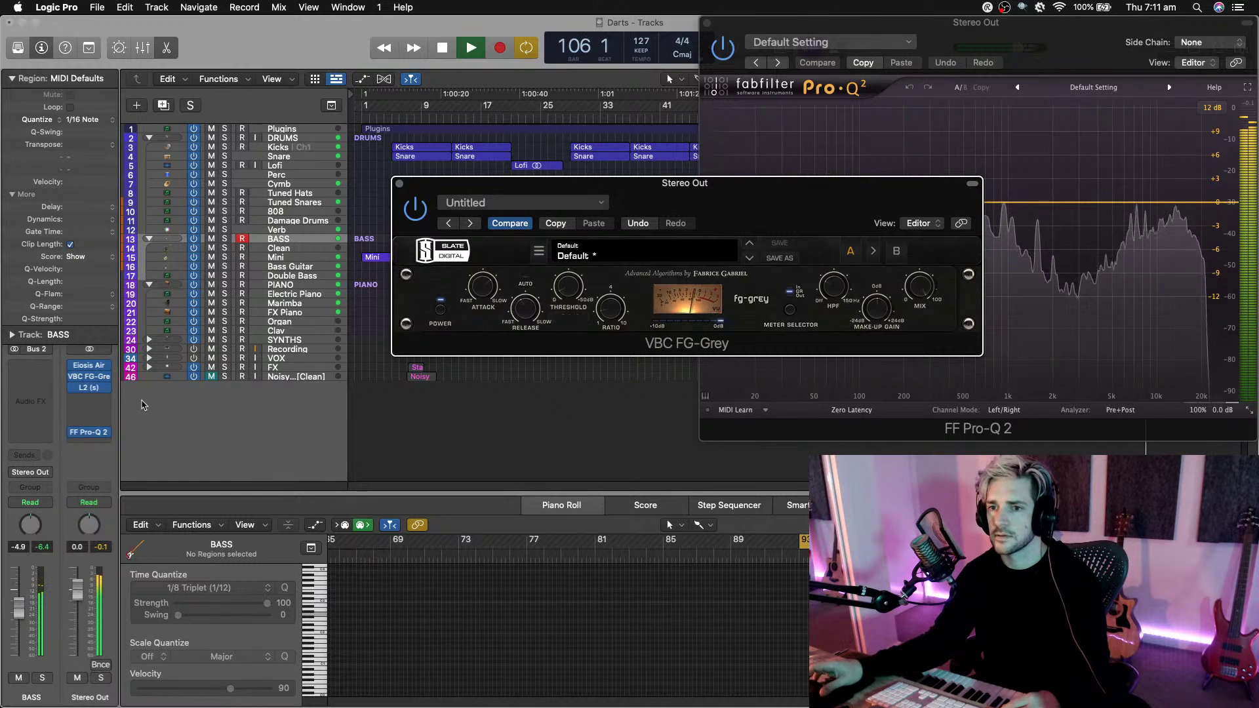
{"action": "left_click", "coordinate": [87, 391]}
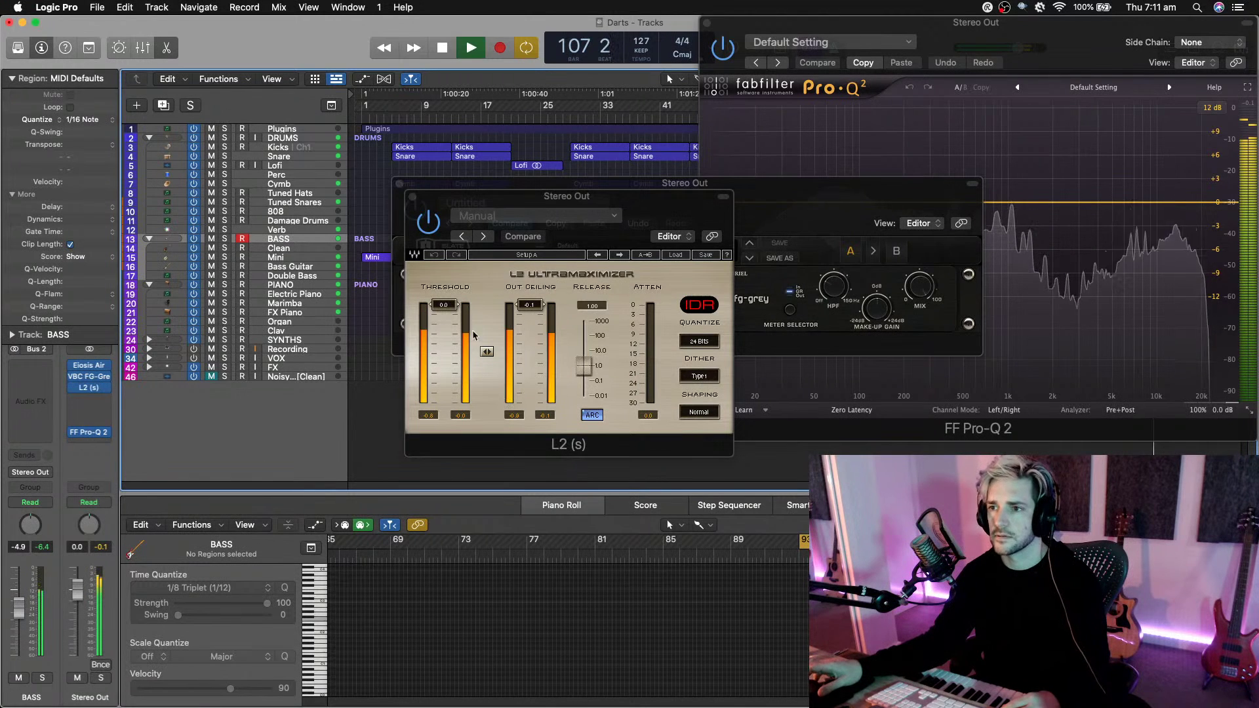
{"action": "left_click_drag", "start_coordinate": [448, 311], "coordinate": [445, 321]}
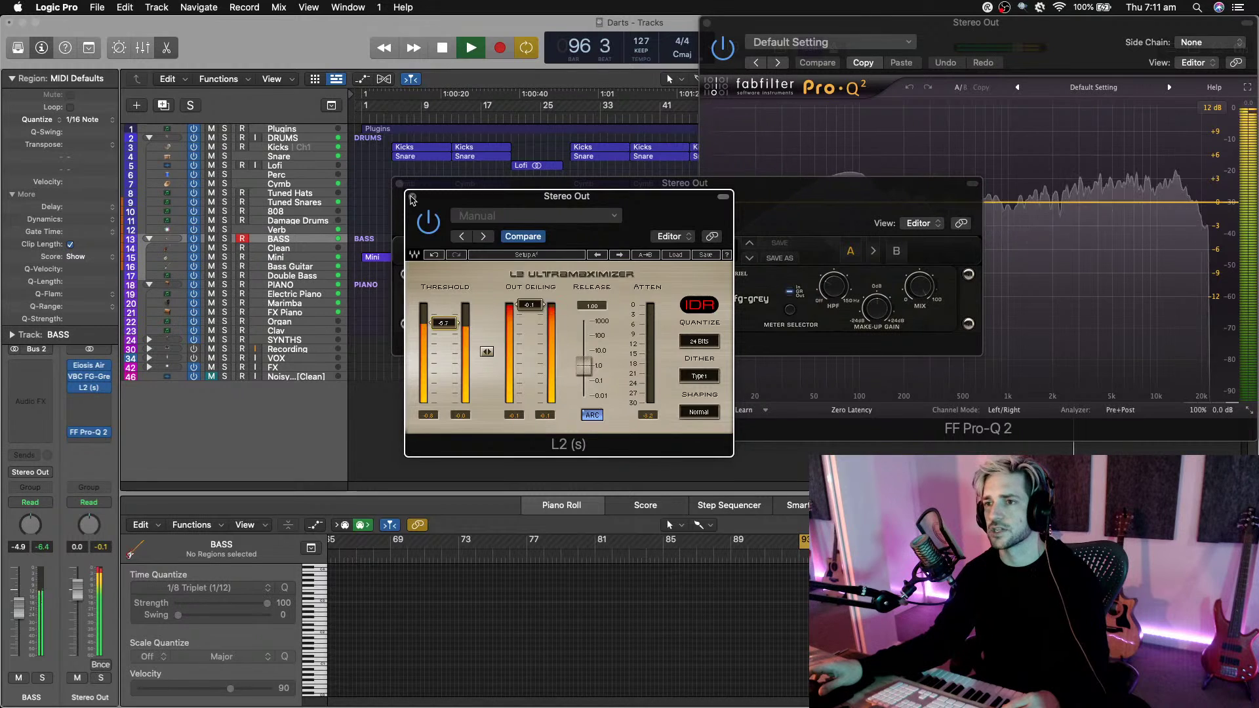
{"action": "left_click", "coordinate": [412, 198]}
{"action": "left_click", "coordinate": [399, 184]}
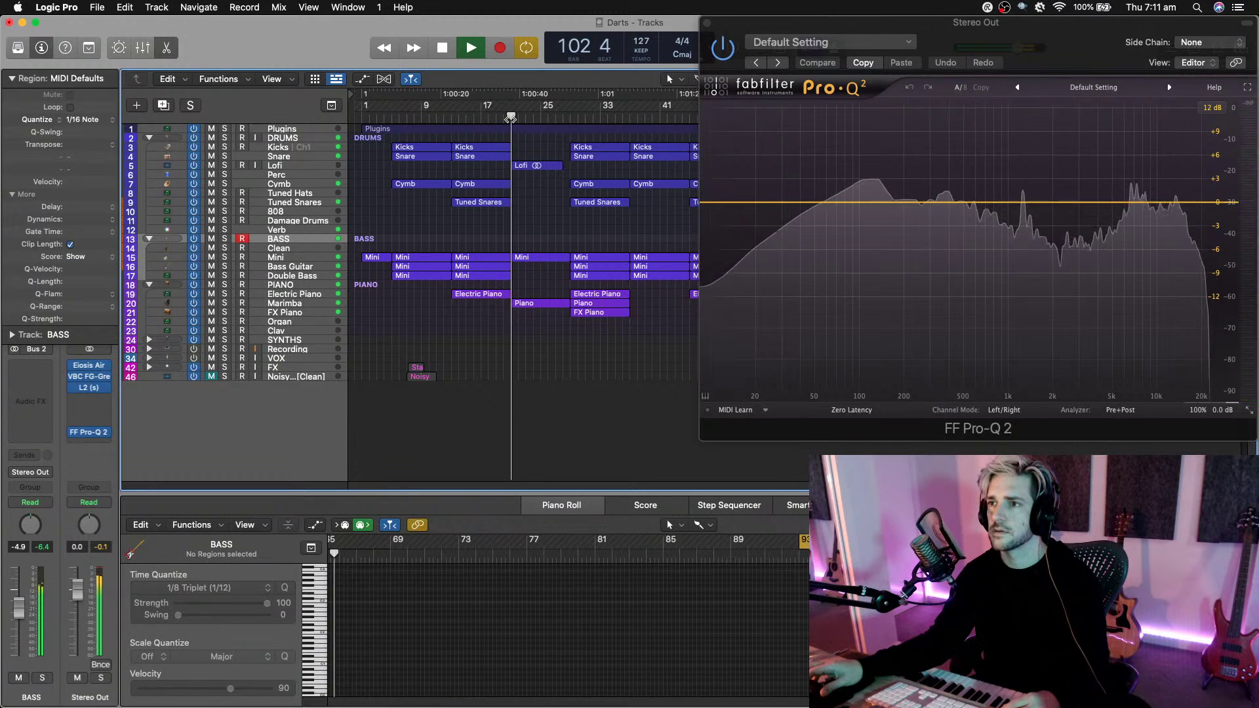
{"action": "left_click", "coordinate": [510, 118]}
{"action": "left_click", "coordinate": [707, 22]}
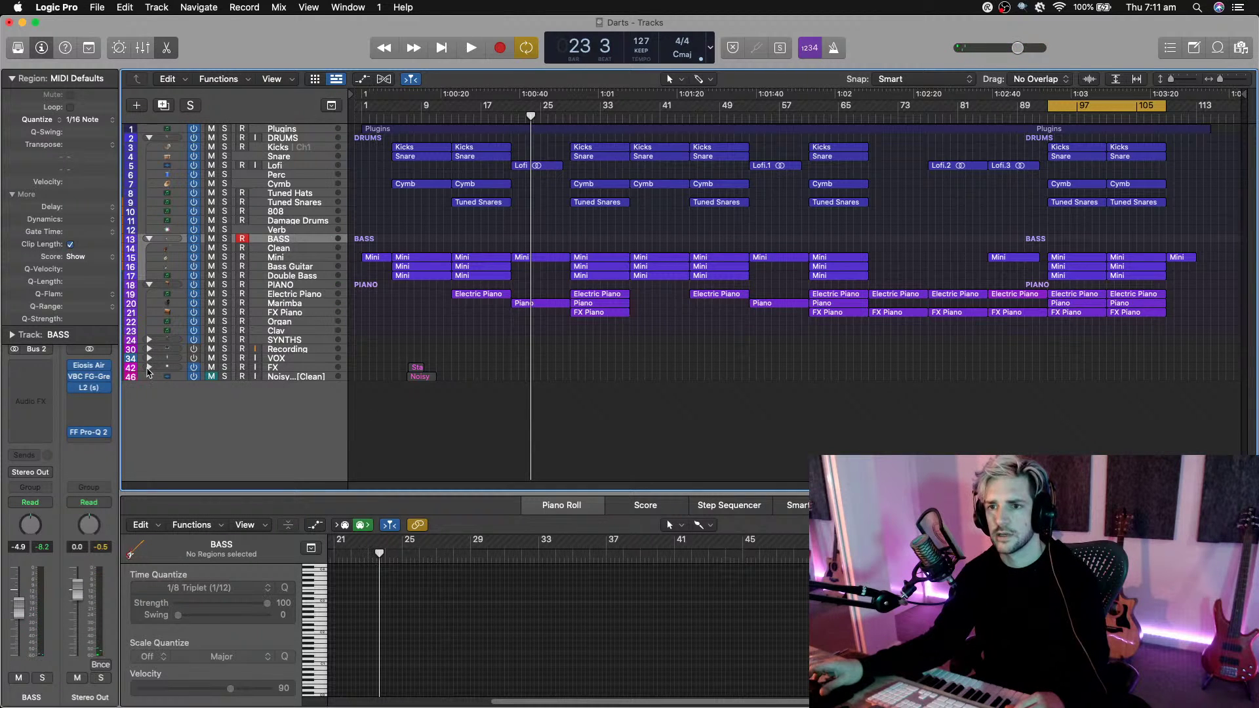
Expand the FX stack, unmute the Stair Clap Riser track, and move its region earlier so it ends at bar 5.
{"action": "left_click", "coordinate": [148, 369]}
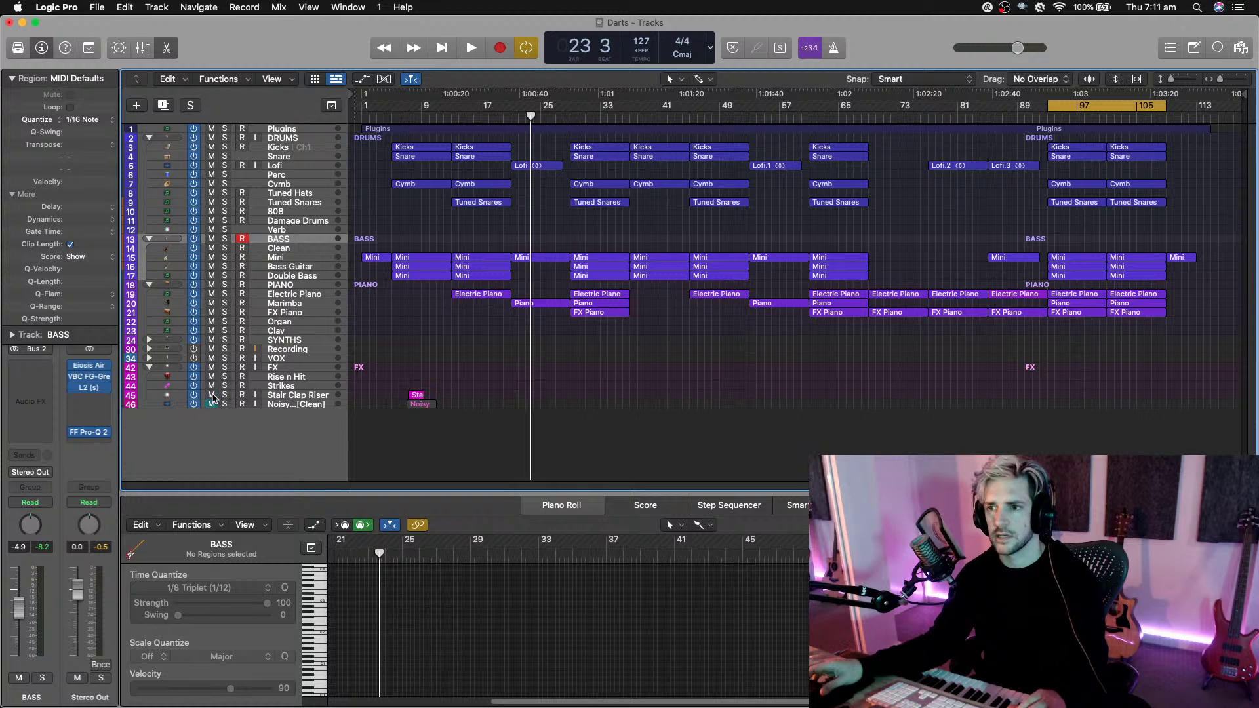
{"action": "left_click_drag", "start_coordinate": [415, 402], "coordinate": [387, 400]}
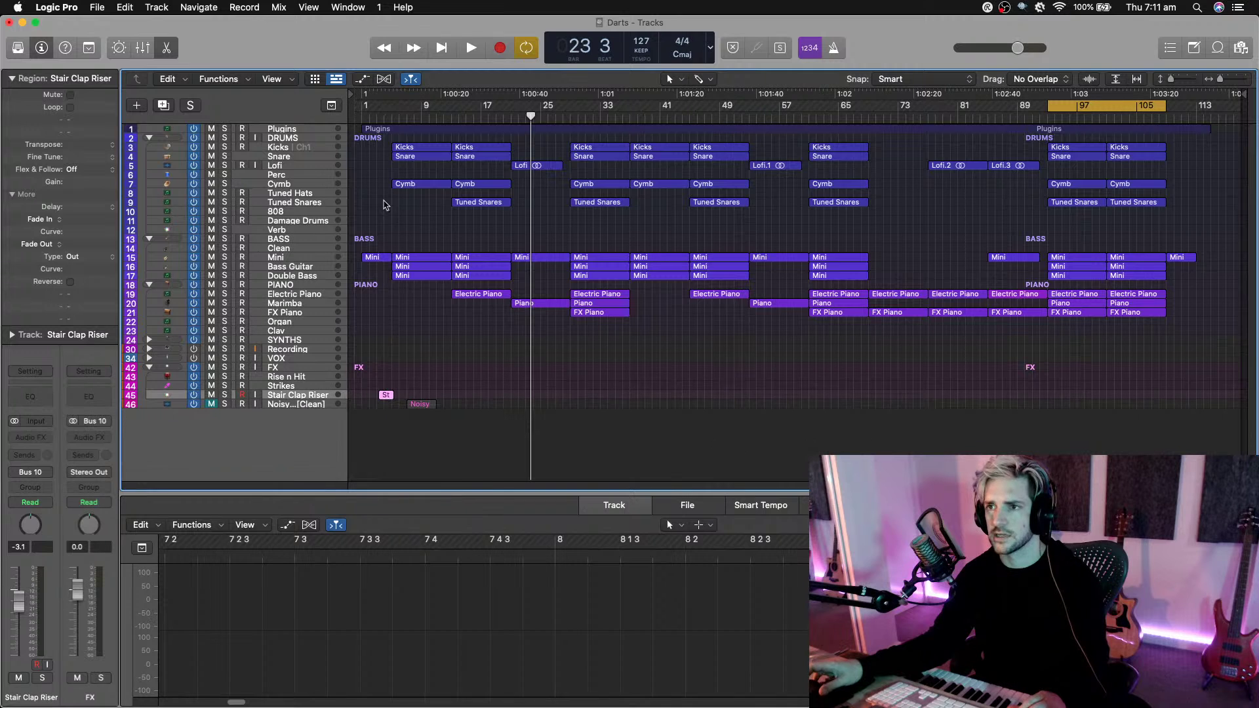
Move the Stair Clap Riser region so that it ends exactly at bar 5.
{"action": "left_click", "coordinate": [394, 119]}
{"action": "left_click", "coordinate": [447, 445], "text": "ctrl+alt"}
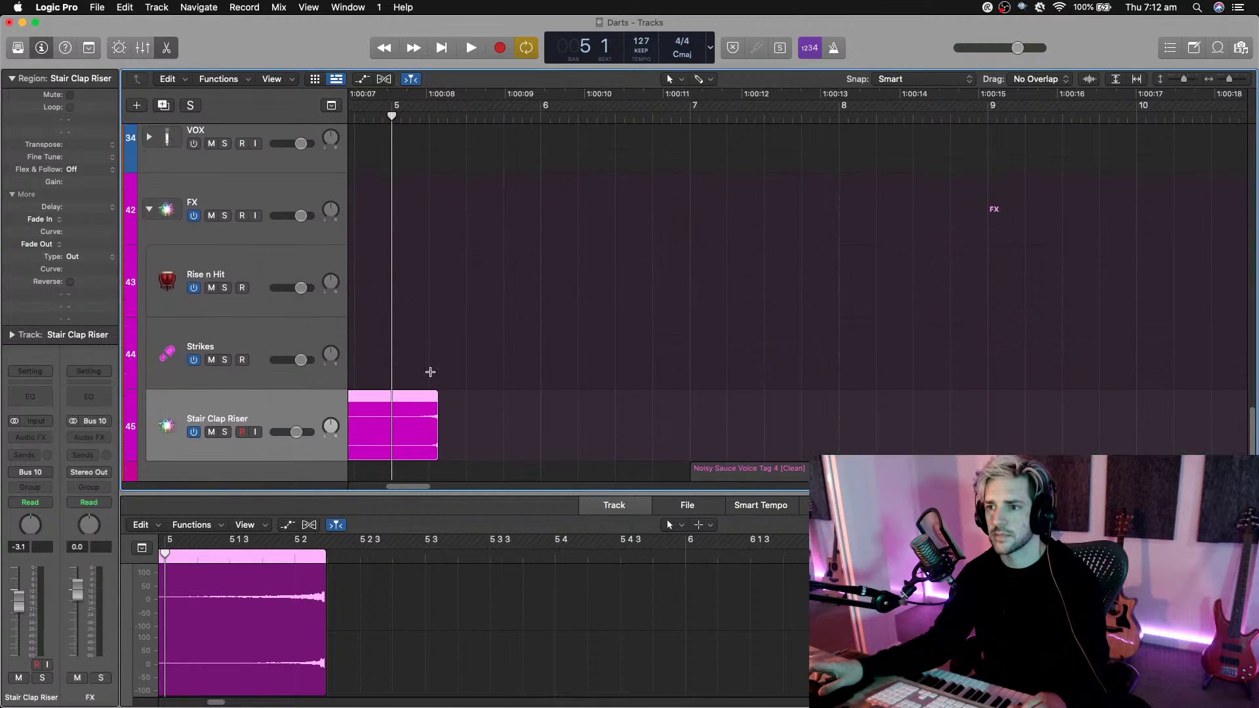
{"action": "left_click_drag", "start_coordinate": [431, 369], "coordinate": [371, 375]}
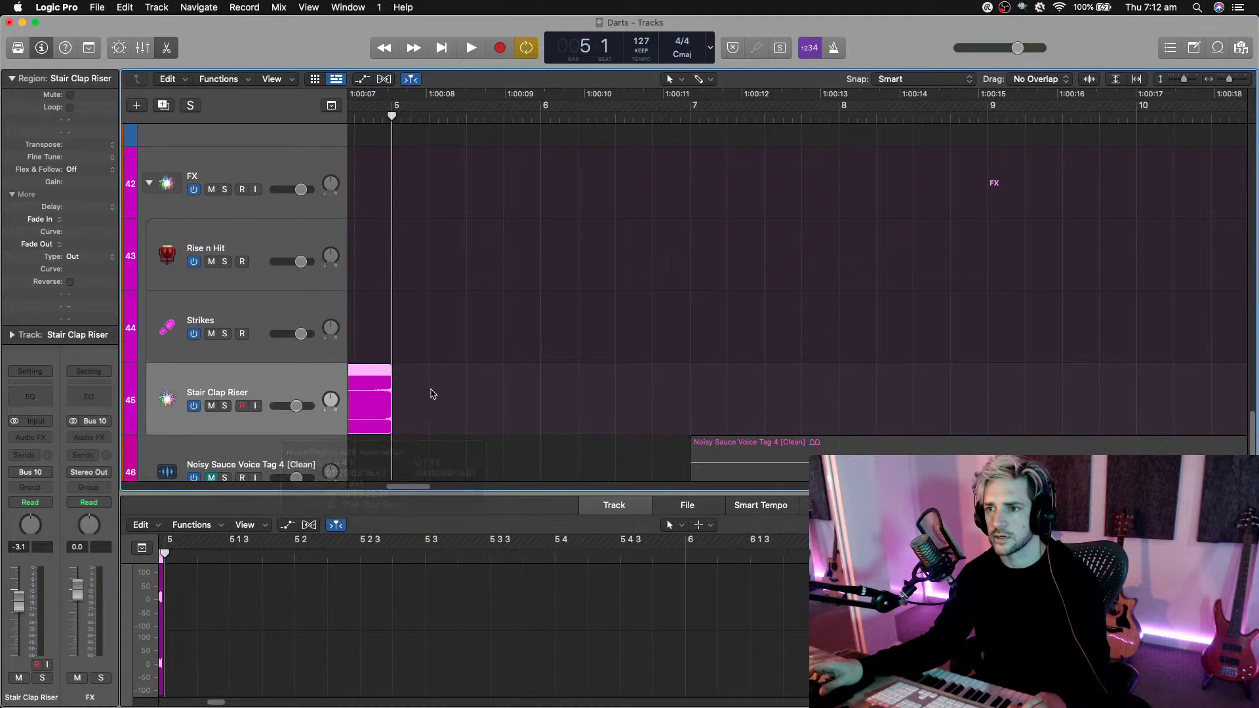
{"action": "left_click", "coordinate": [500, 427], "text": "ctrl+alt"}
{"action": "scroll", "coordinate": [500, 427], "scroll_direction": "right", "scroll_amount": 15}
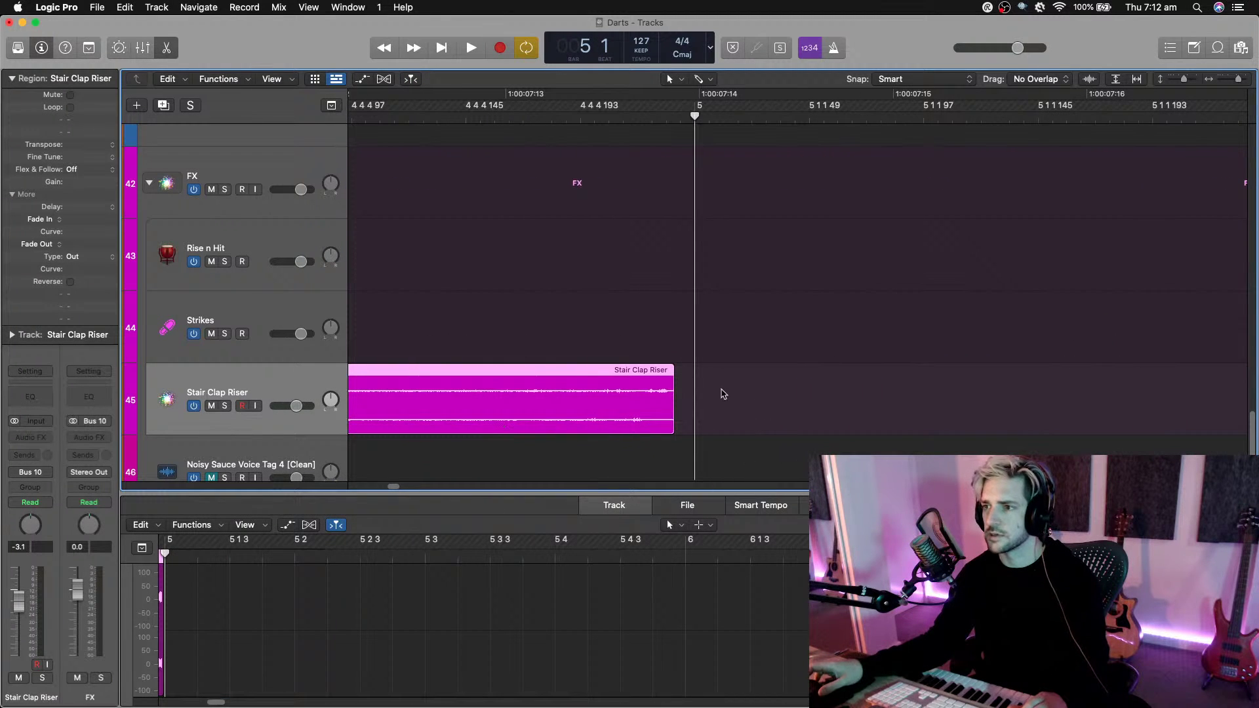
{"action": "left_click", "coordinate": [724, 394]}
{"action": "left_click_drag", "start_coordinate": [640, 372], "coordinate": [700, 378]}
{"action": "key", "text": "z"}
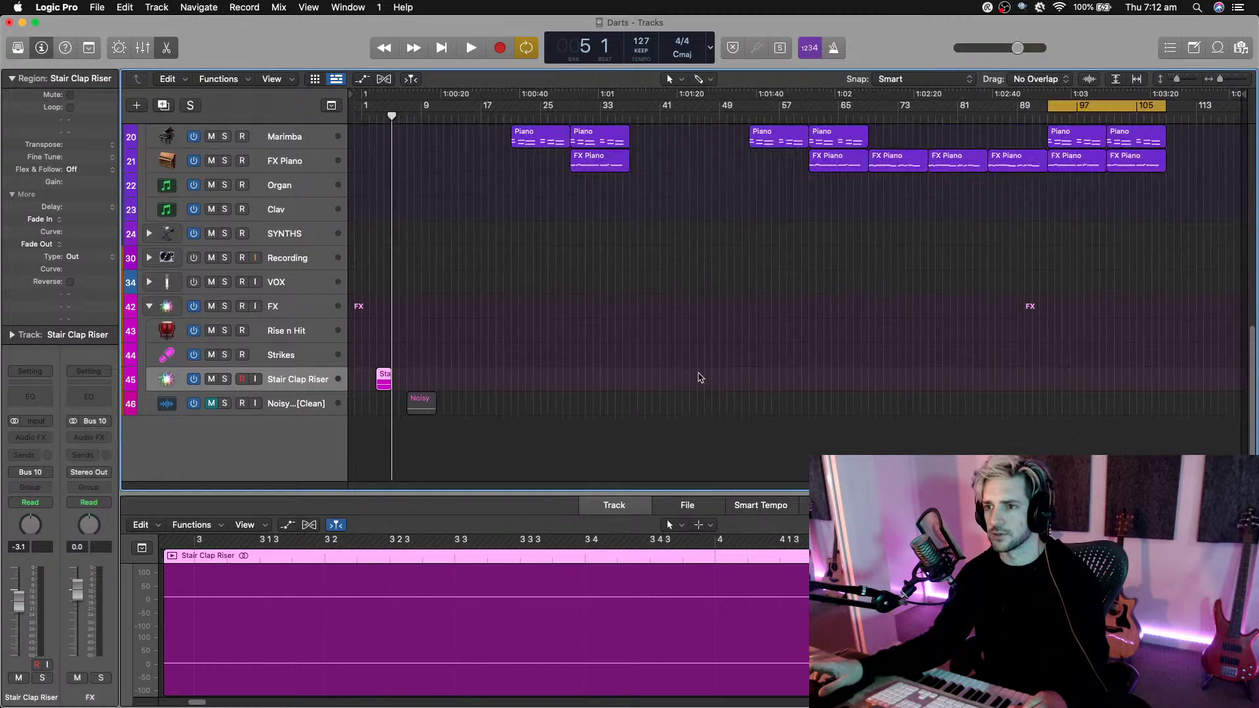
Play the intro into bar 5 and set the Stair Clap Riser track's volume to -6.2 dB.
{"action": "left_click", "coordinate": [376, 113]}
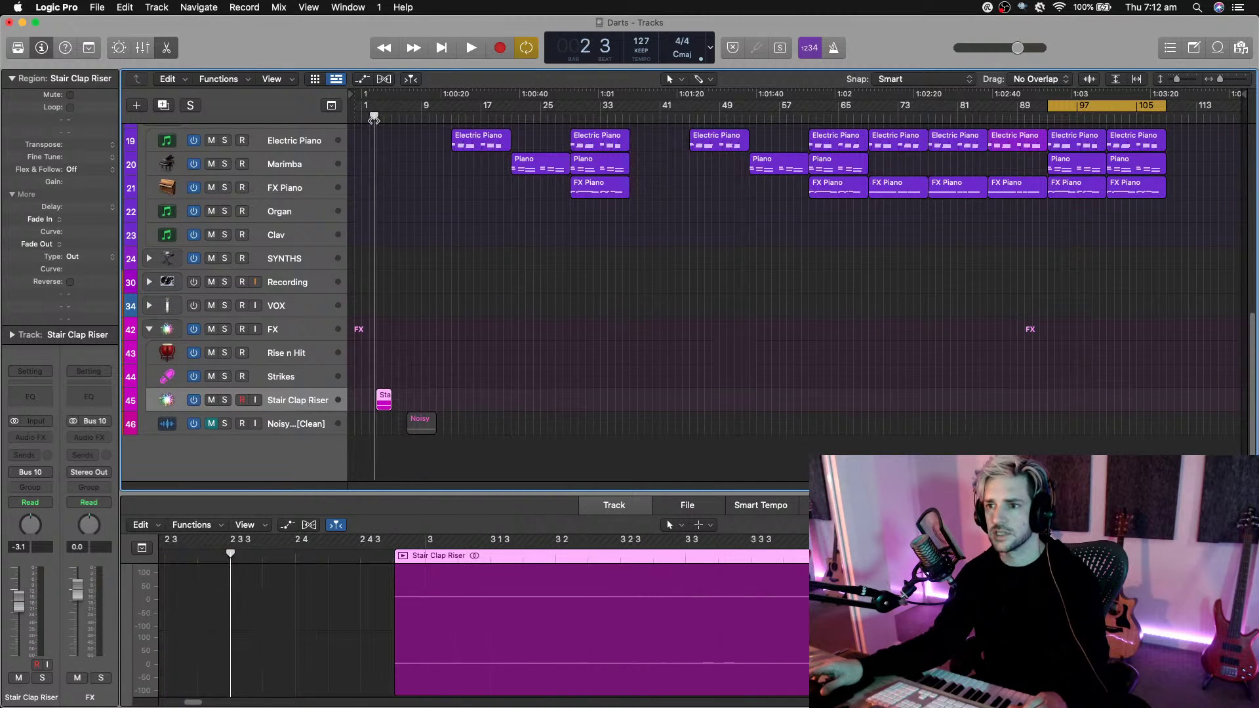
{"action": "key", "text": "space"}
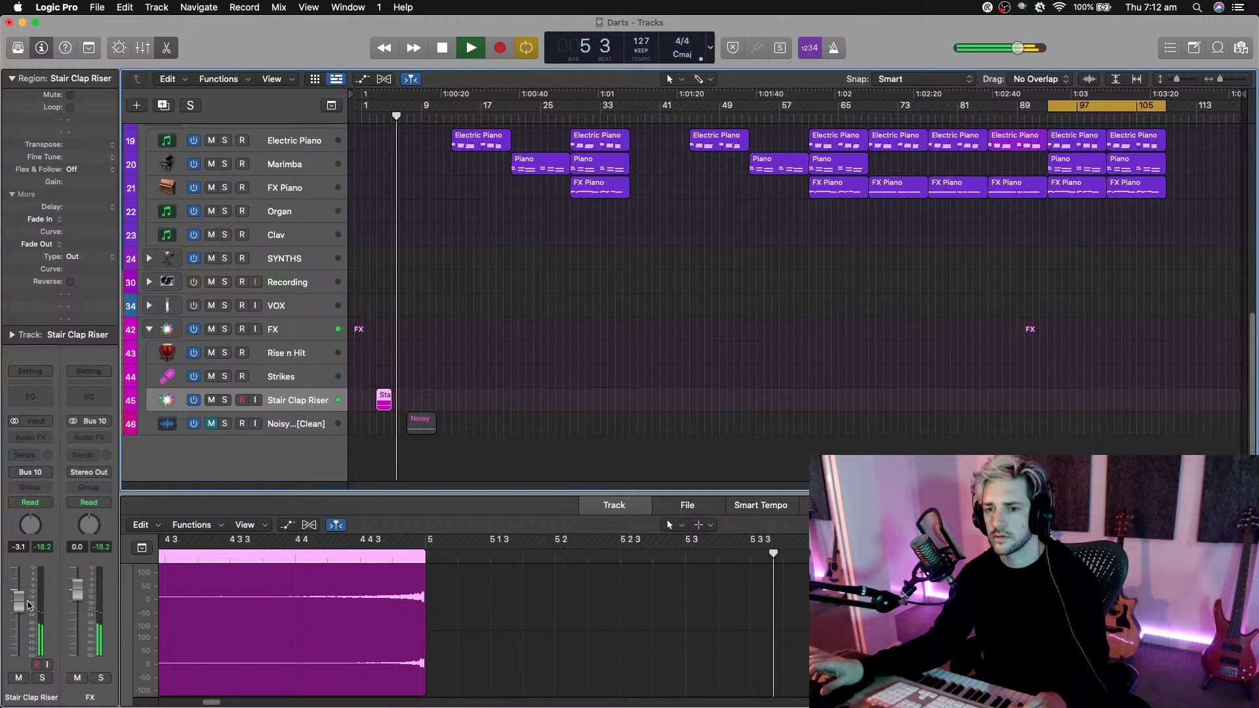
{"action": "key", "text": "super+Up"}
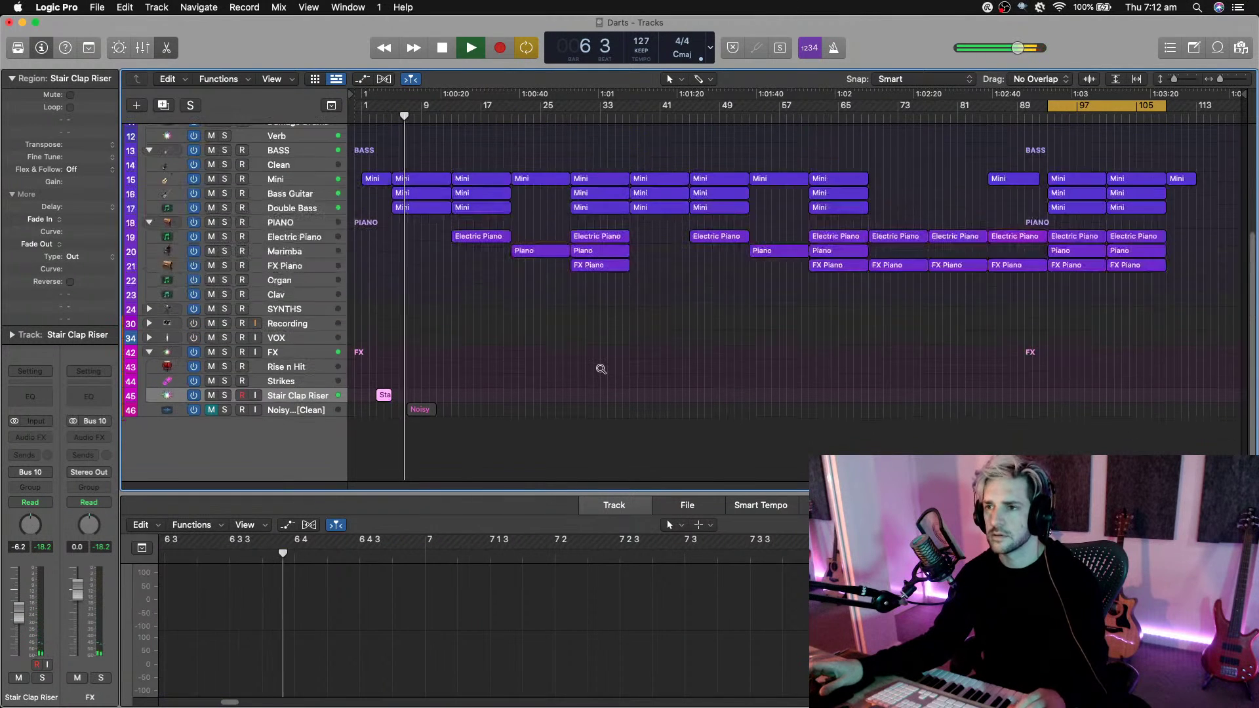
{"action": "scroll", "coordinate": [586, 374], "scroll_direction": "up", "scroll_amount": 2}
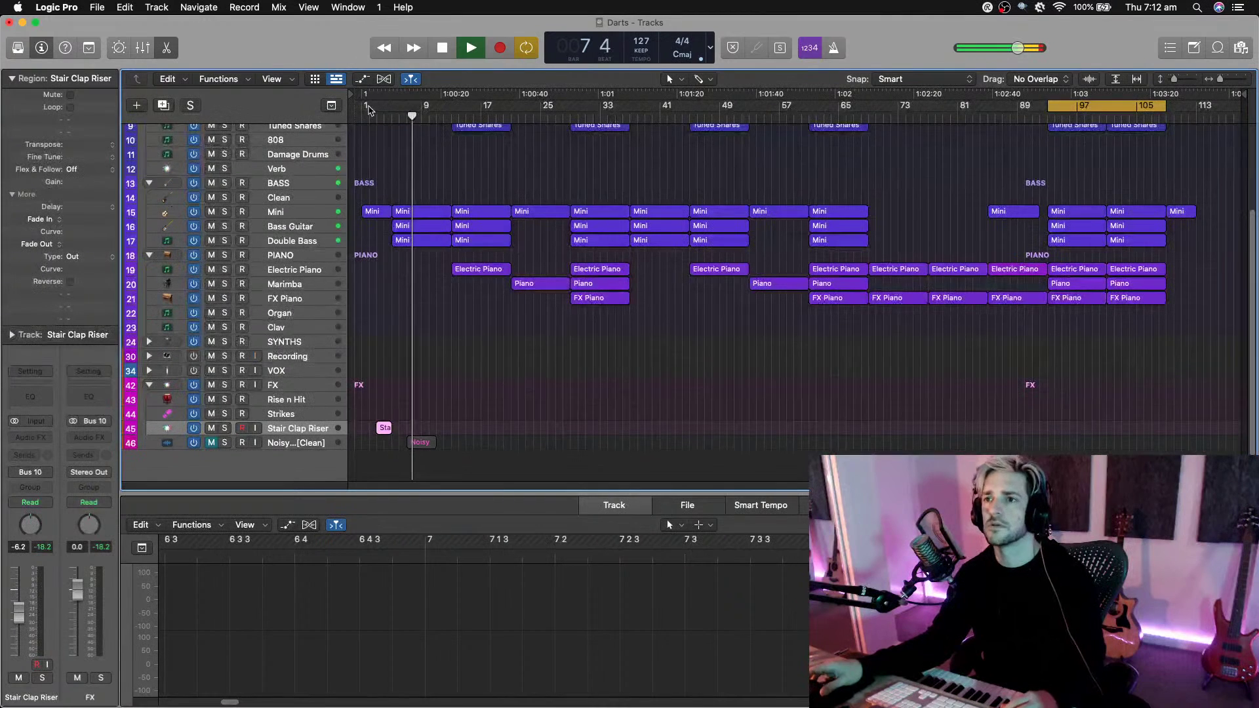
{"action": "key", "text": "Return"}
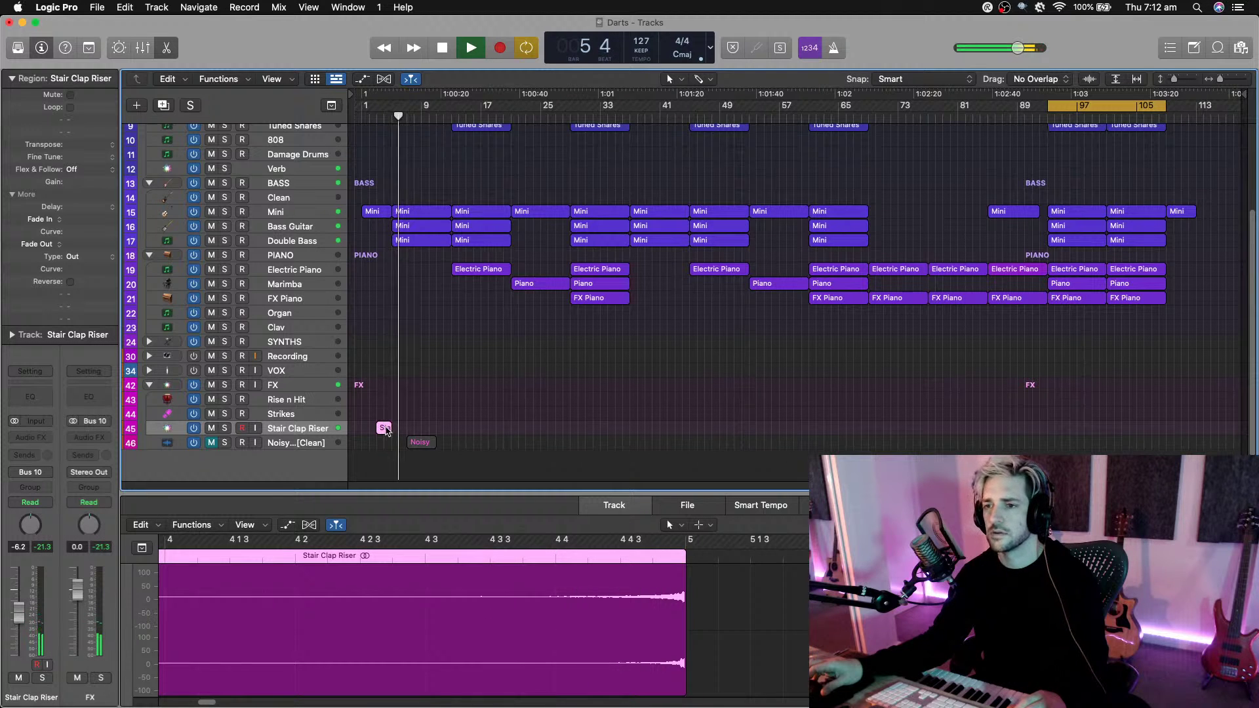
Copy the Stair Clap Riser region so it ends at bar 29 and audition that transition during playback.
{"action": "left_click_drag", "start_coordinate": [386, 429], "coordinate": [562, 431]}
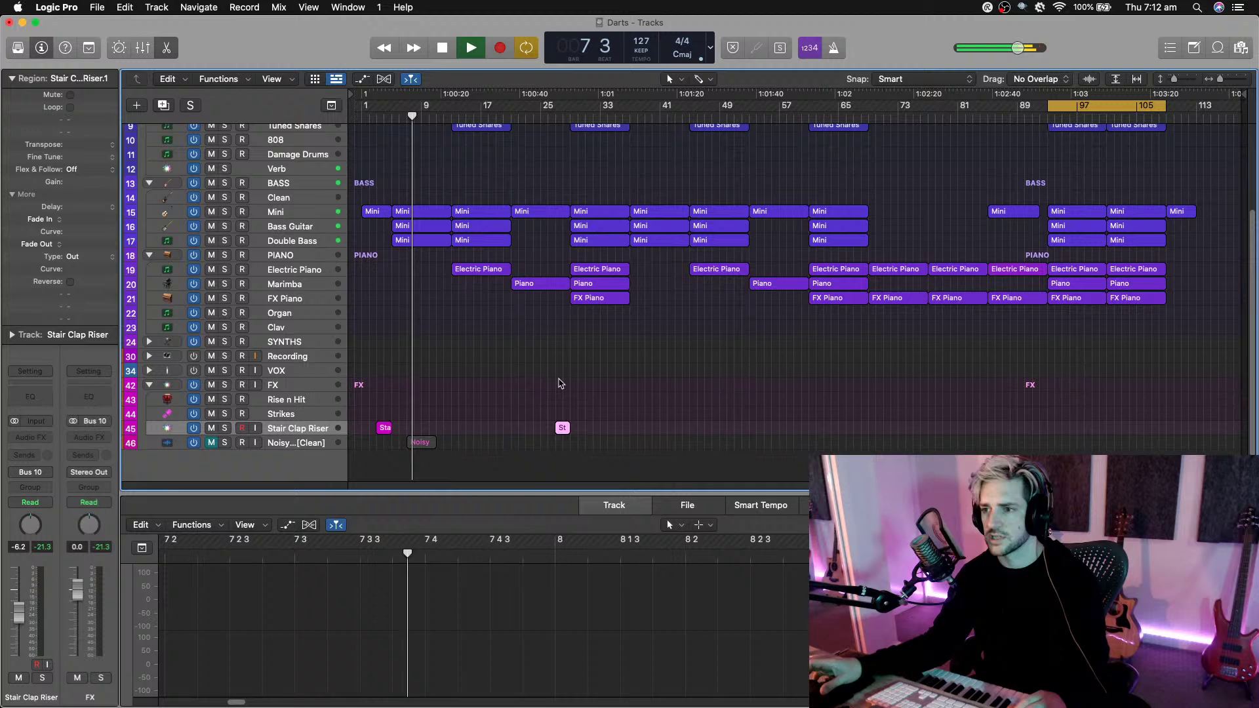
{"action": "left_click", "coordinate": [556, 117]}
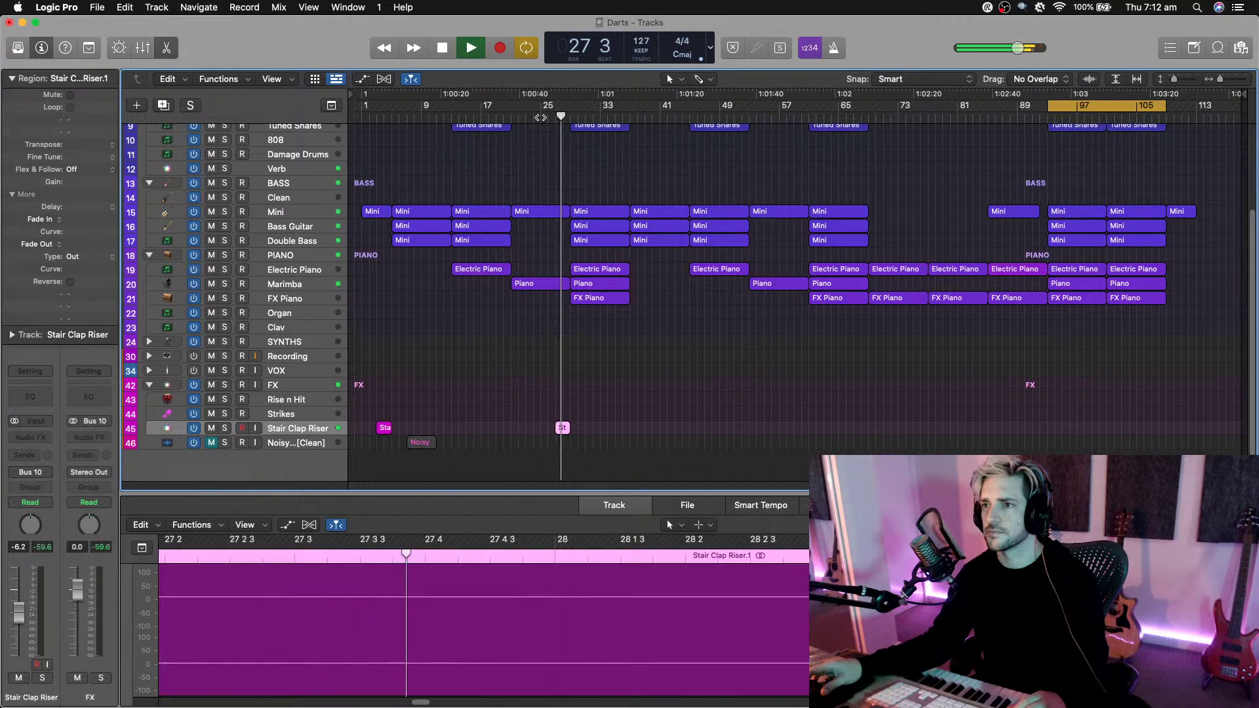
{"action": "left_click", "coordinate": [546, 117]}
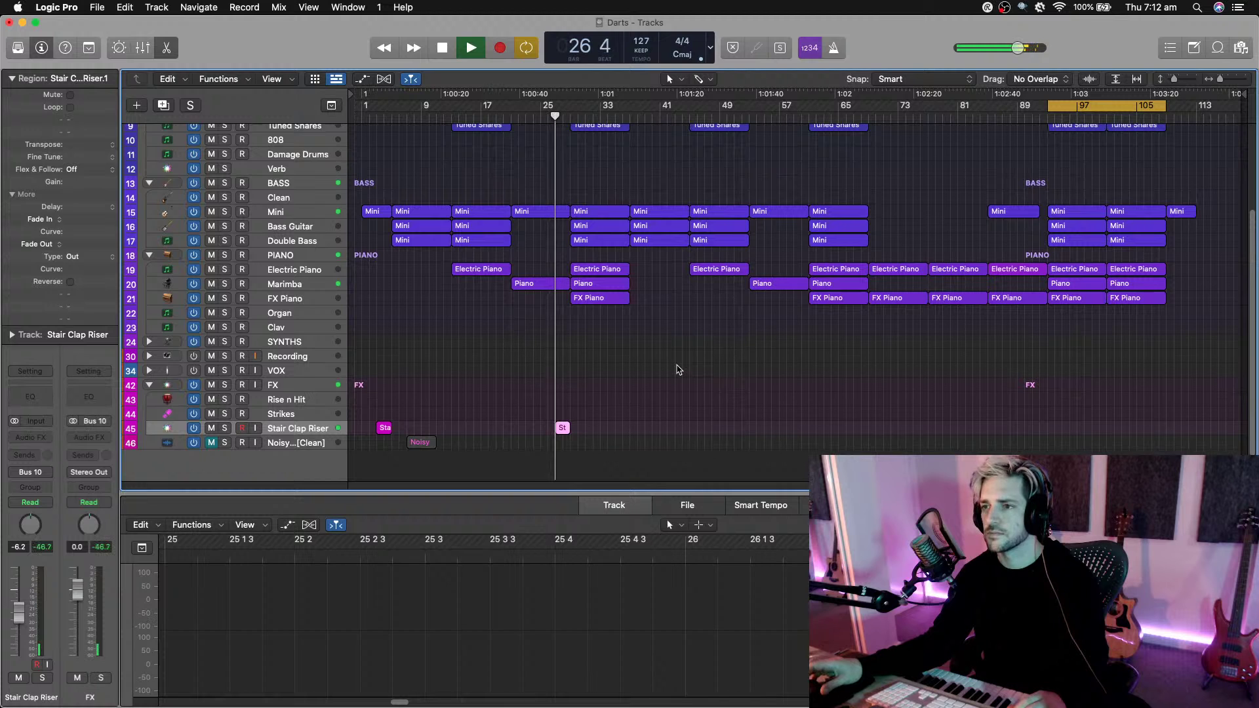
{"action": "scroll", "coordinate": [677, 370], "scroll_direction": "down", "scroll_amount": 2}
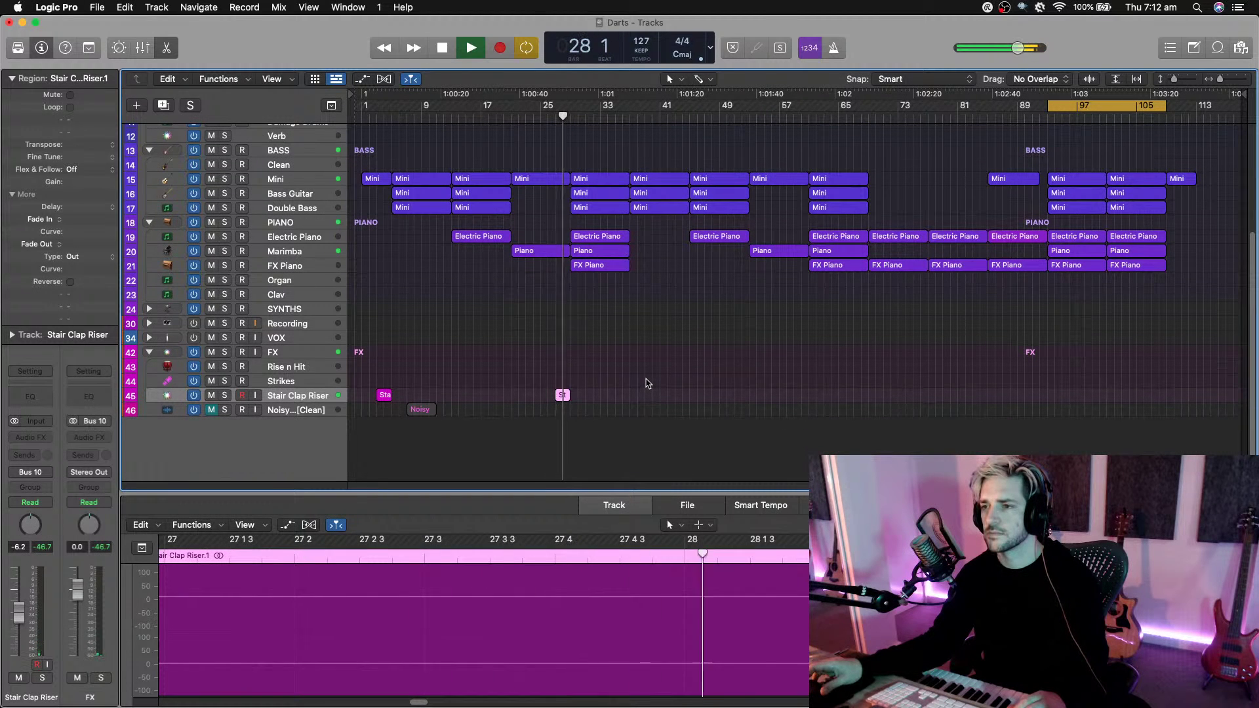
{"action": "left_click", "coordinate": [646, 383]}
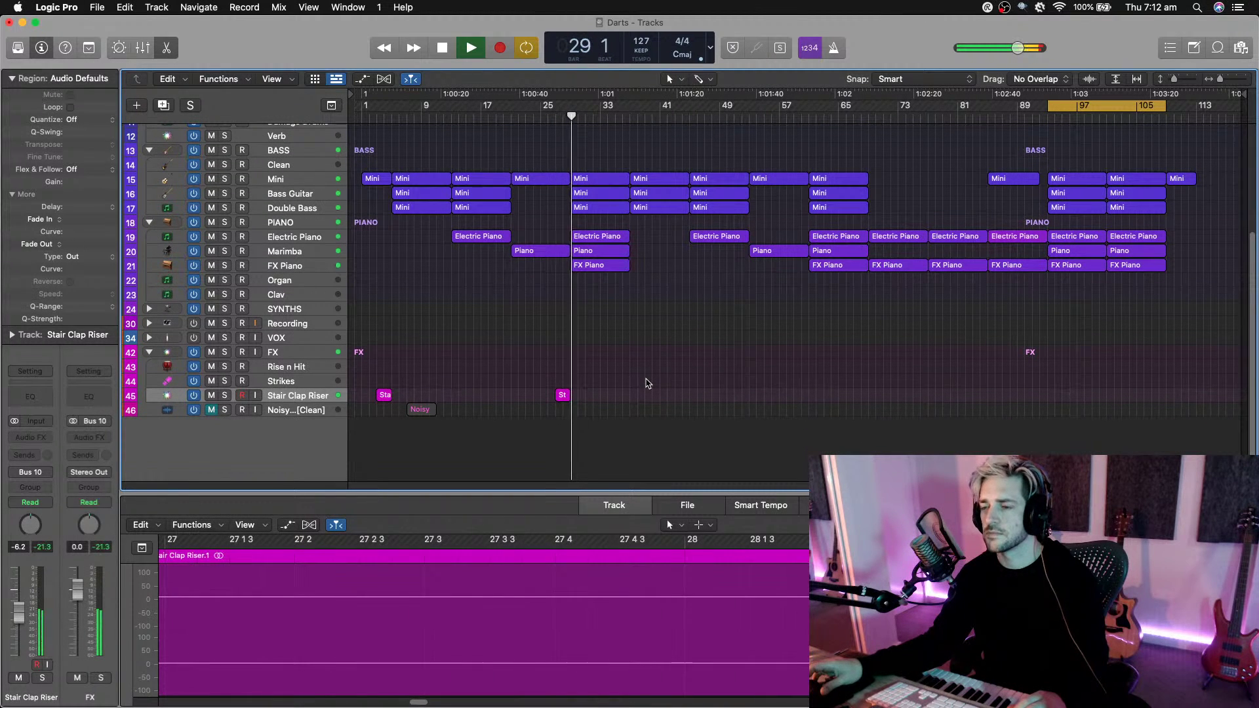
Copy the riser region to end at bars 61 and 93, and audition both transitions.
{"action": "left_click_drag", "start_coordinate": [562, 394], "coordinate": [1040, 402]}
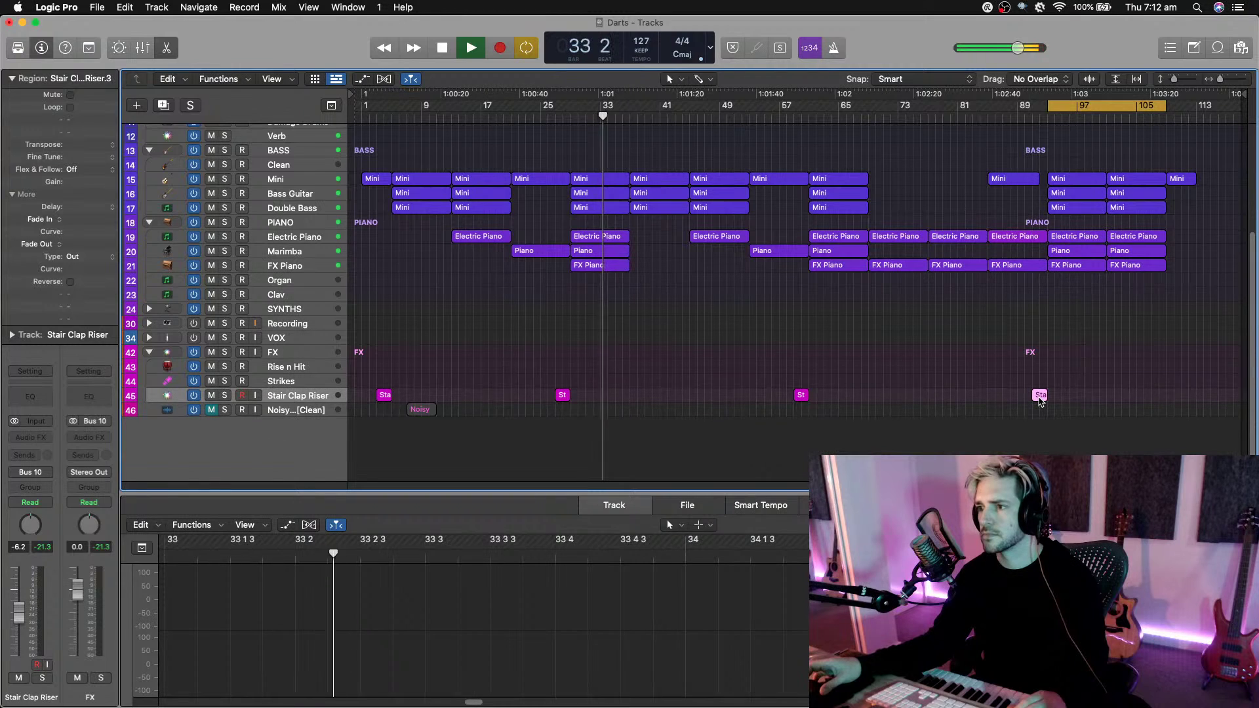
{"action": "left_click", "coordinate": [787, 118]}
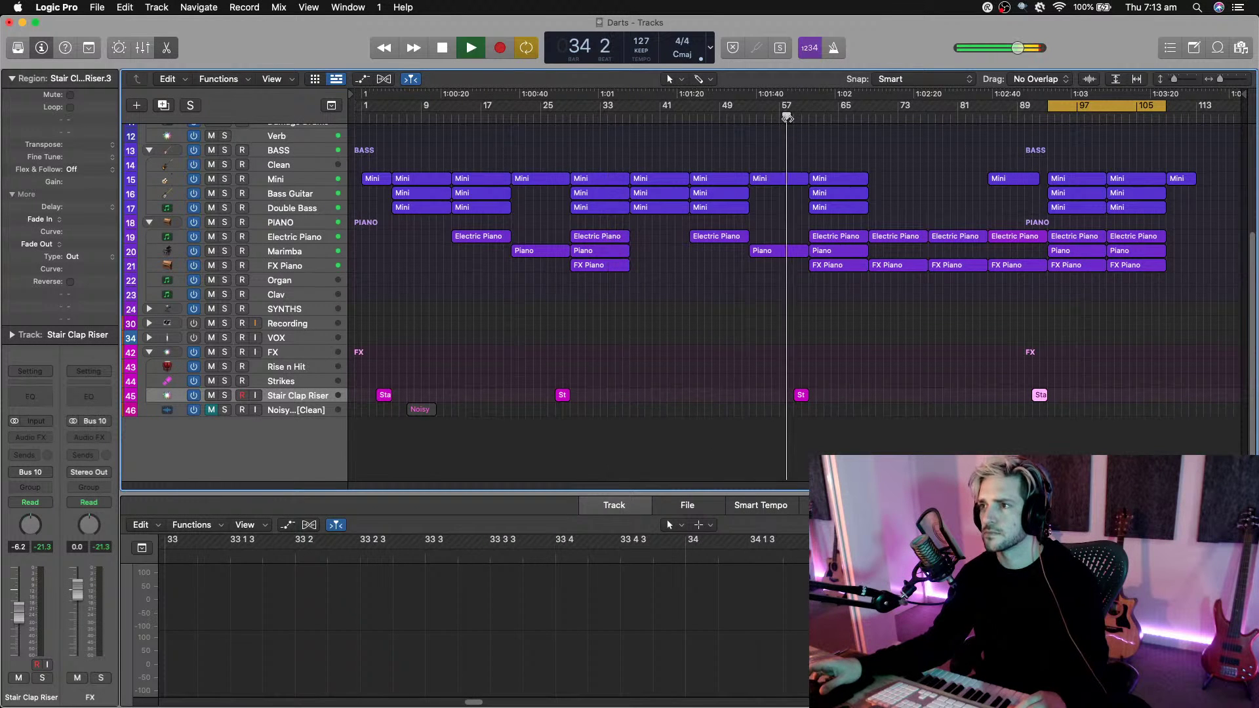
{"action": "left_click", "coordinate": [797, 179]}
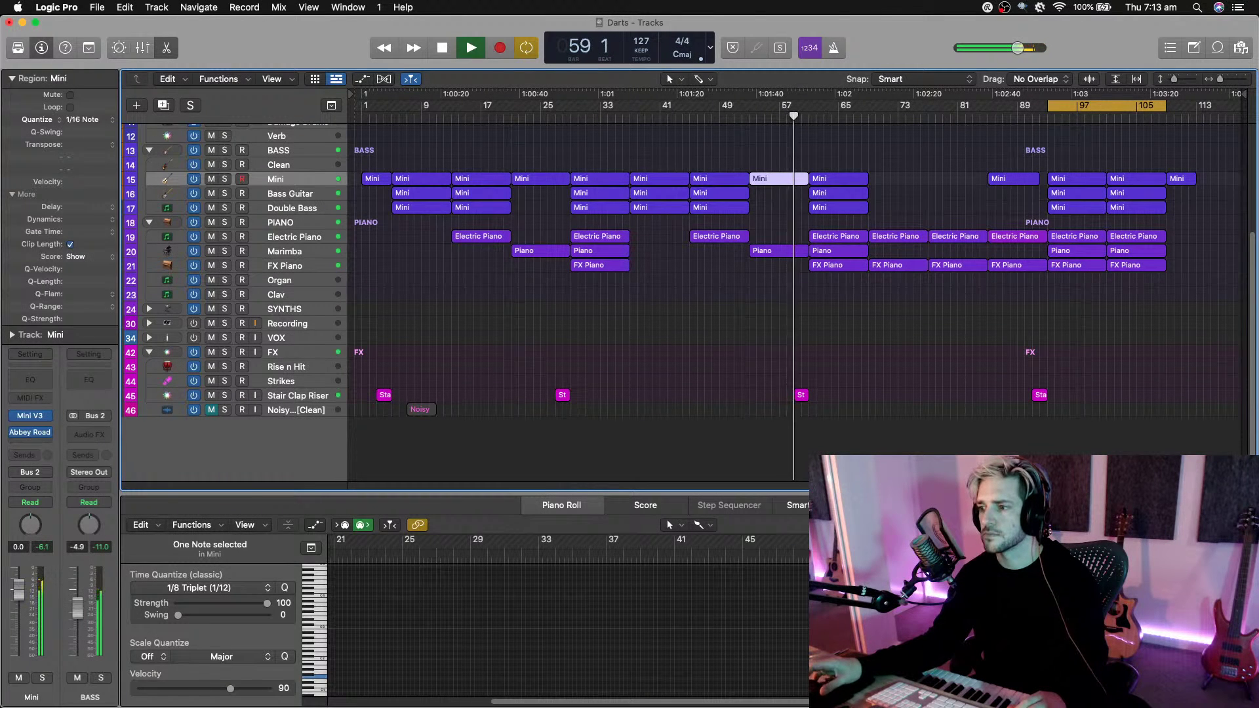
{"action": "key", "text": "Tab"}
{"action": "key", "text": "super+a"}
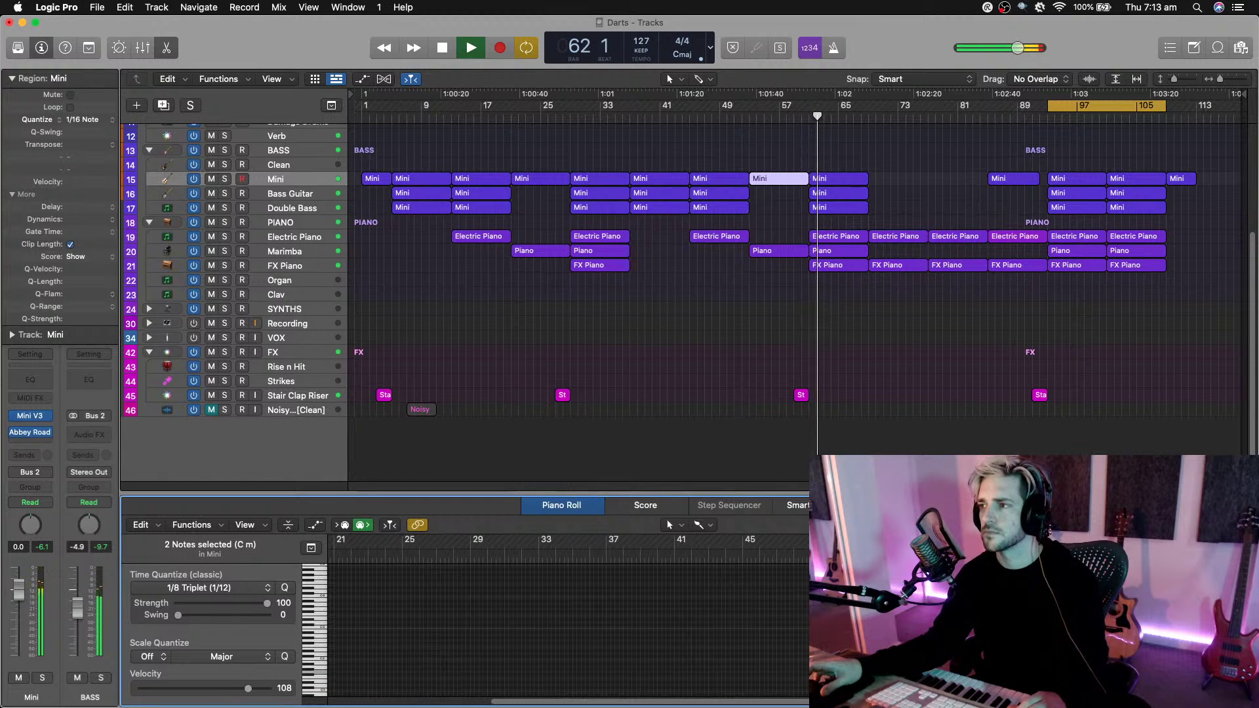
{"action": "left_click", "coordinate": [1022, 117]}
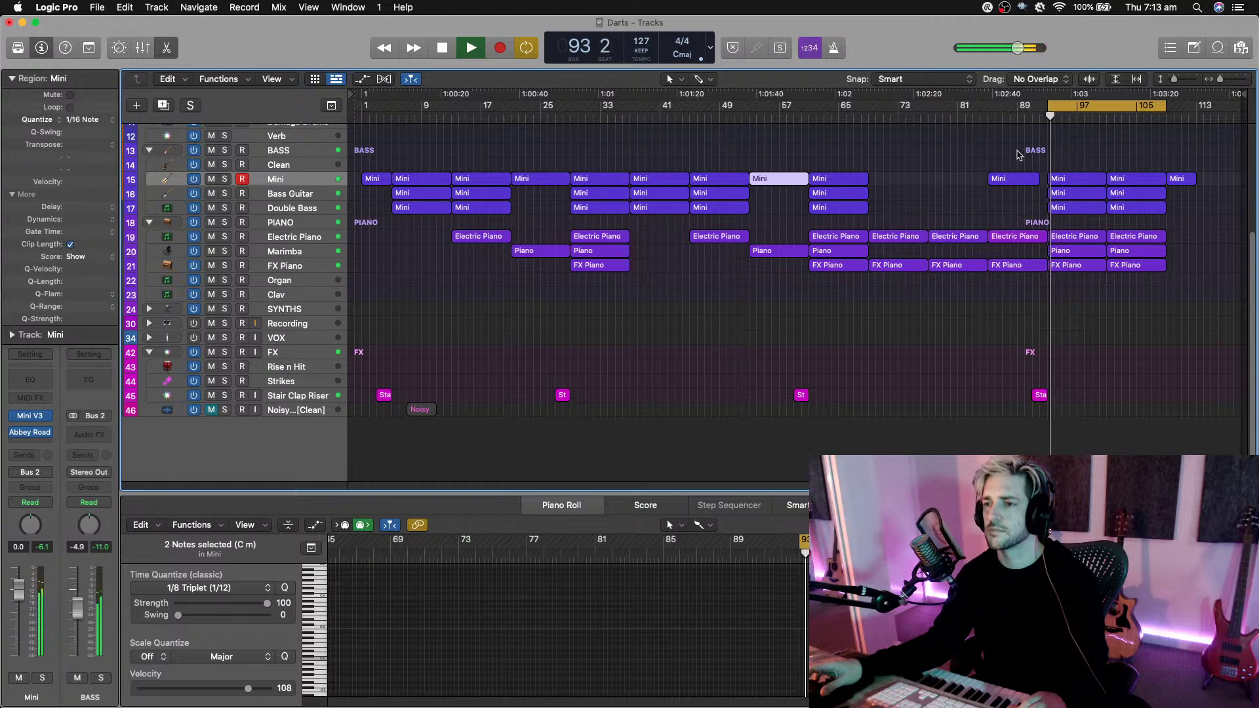
{"action": "key", "text": "space"}
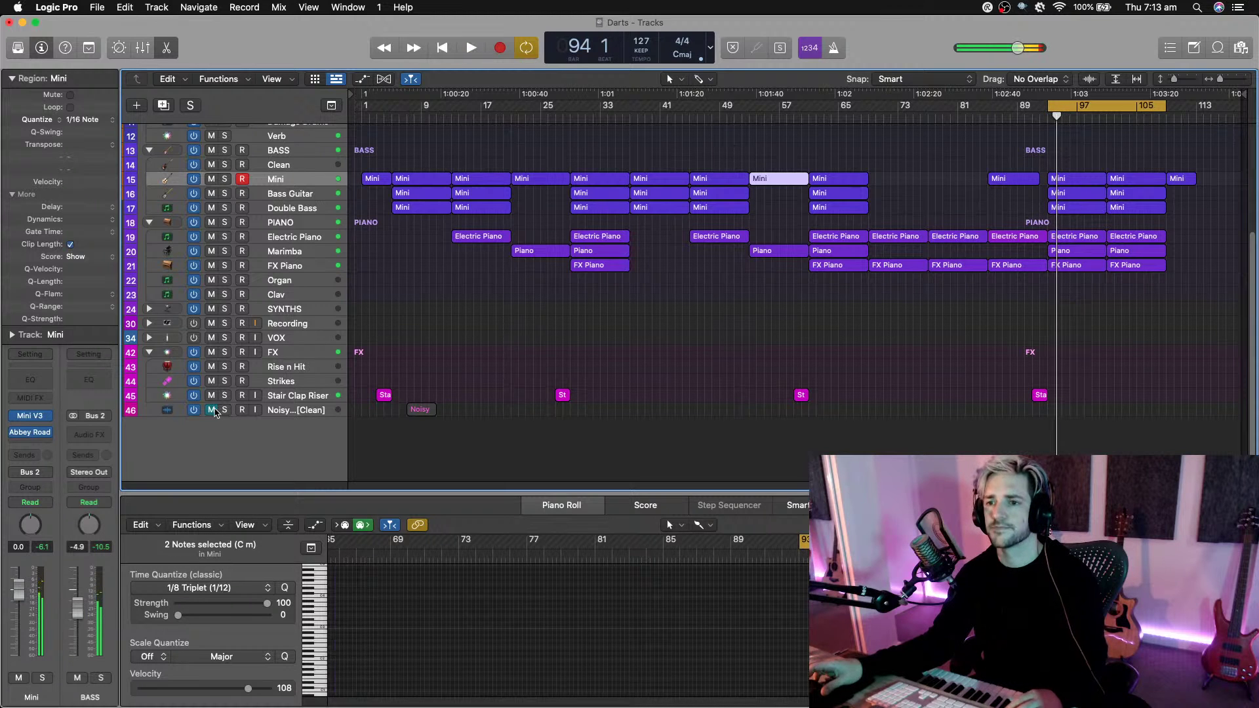
Unmute the Noisy Sauce Voice Tag track, move its region to start at bar 3, and play the intro.
{"action": "left_click", "coordinate": [212, 410]}
{"action": "left_click_drag", "start_coordinate": [425, 415], "coordinate": [396, 419]}
{"action": "left_click", "coordinate": [376, 119]}
{"action": "key", "text": "space"}
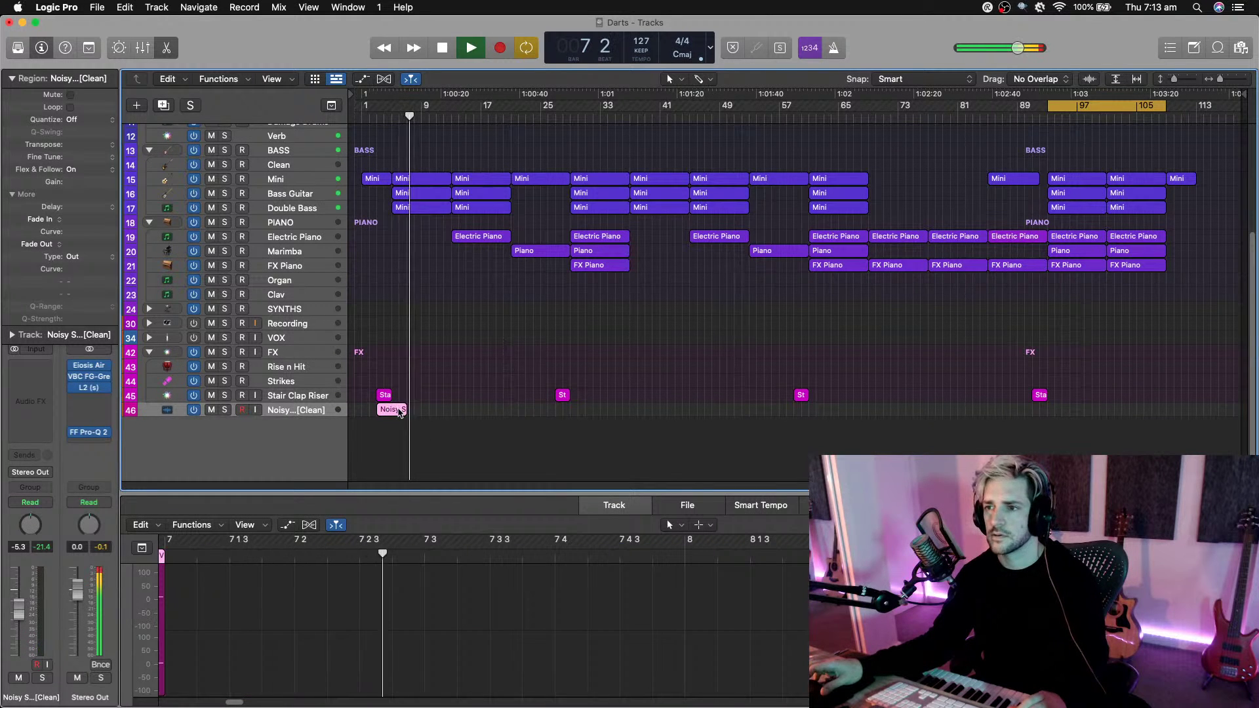
Copy the voice tag region to bars 15, 27, 59 and 91, and duplicate the last three to bars 43, 75 and 107.
{"action": "left_click_drag", "start_coordinate": [398, 409], "coordinate": [485, 412]}
{"action": "left_click_drag", "start_coordinate": [569, 410], "coordinate": [1047, 414]}
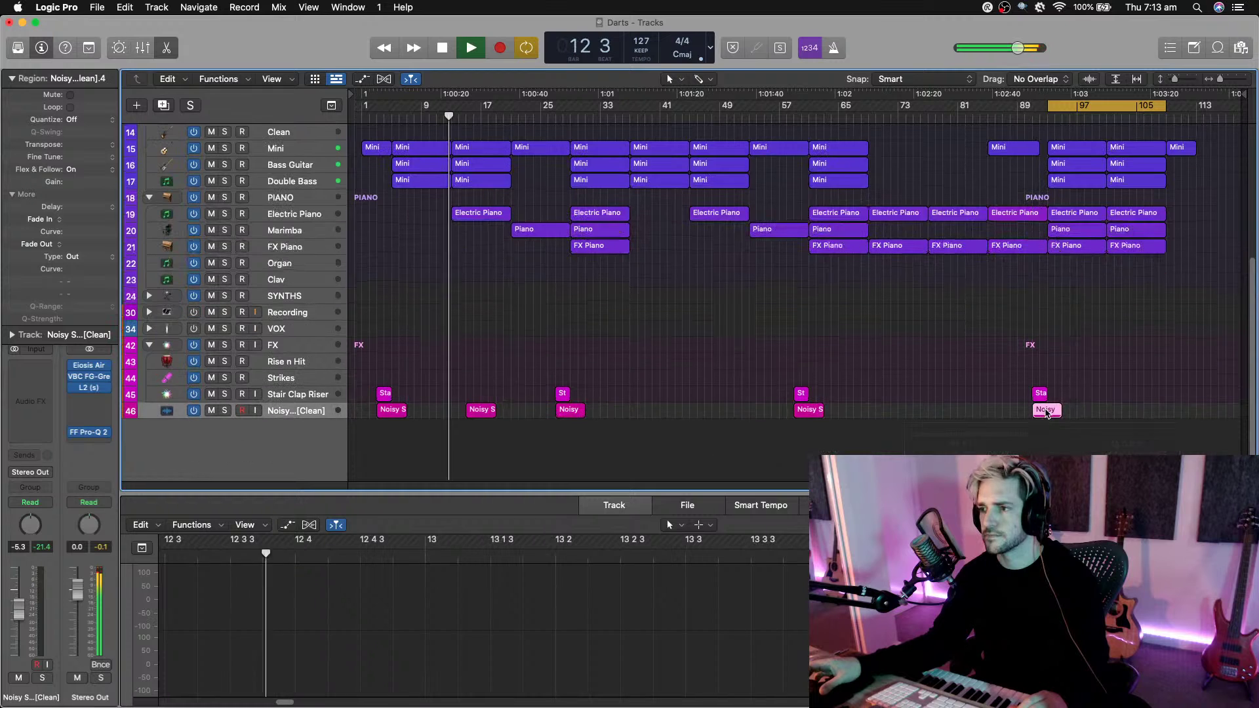
{"action": "left_click", "coordinate": [562, 450]}
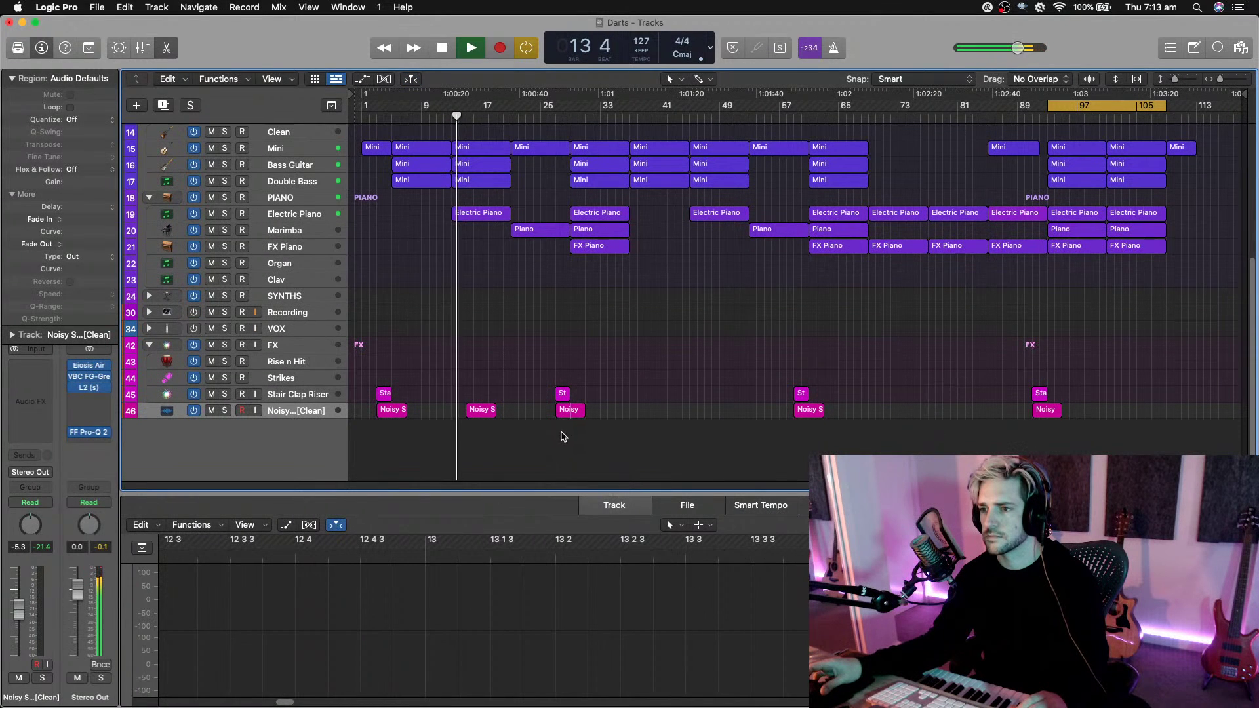
{"action": "left_click_drag", "start_coordinate": [562, 437], "coordinate": [1063, 415]}
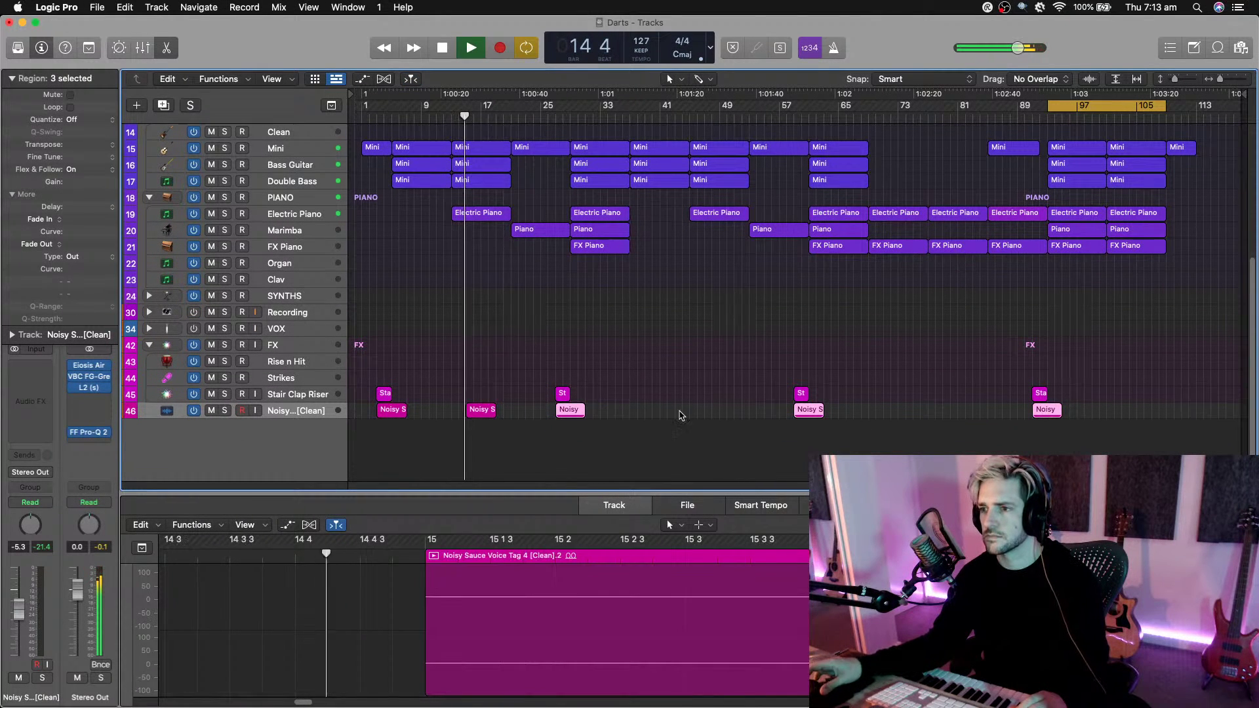
{"action": "left_click_drag", "start_coordinate": [578, 410], "coordinate": [693, 416]}
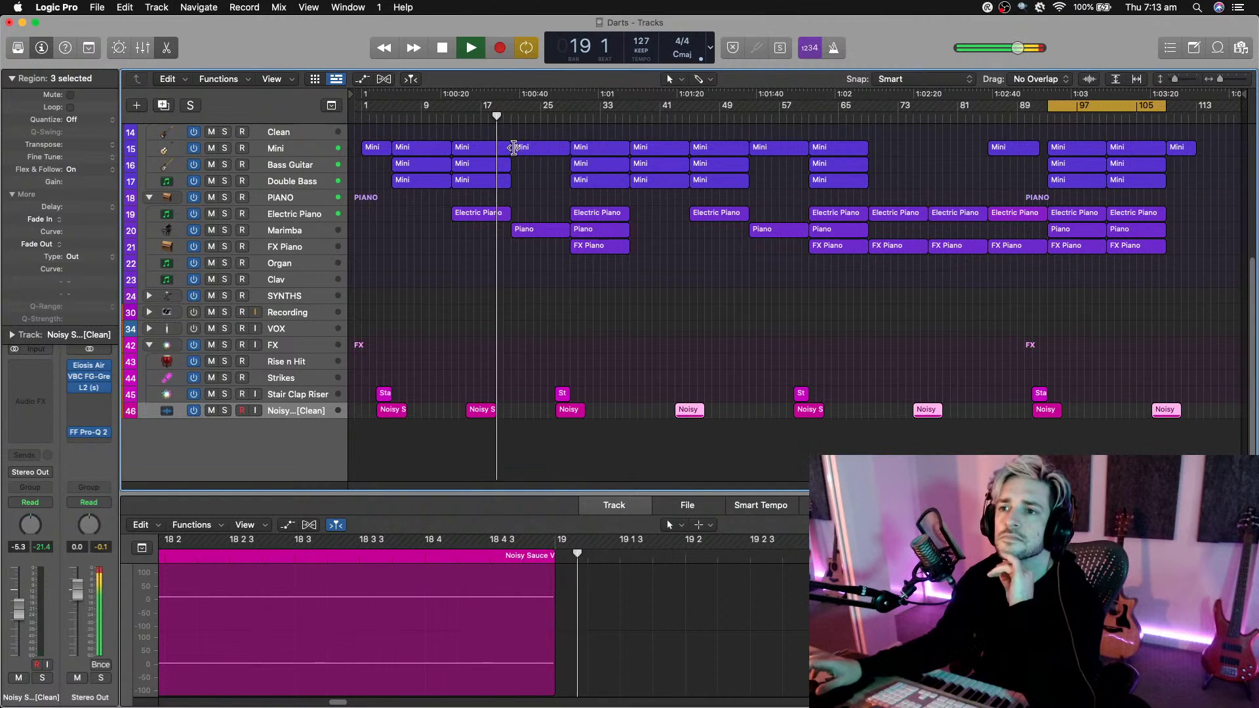
Set the Electric Piano track's volume to -10.8 dB and check its OneKnob Filter during playback, closing the plug-in again.
{"action": "scroll", "coordinate": [514, 147], "scroll_direction": "down", "scroll_amount": 1}
{"action": "left_click", "coordinate": [289, 211]}
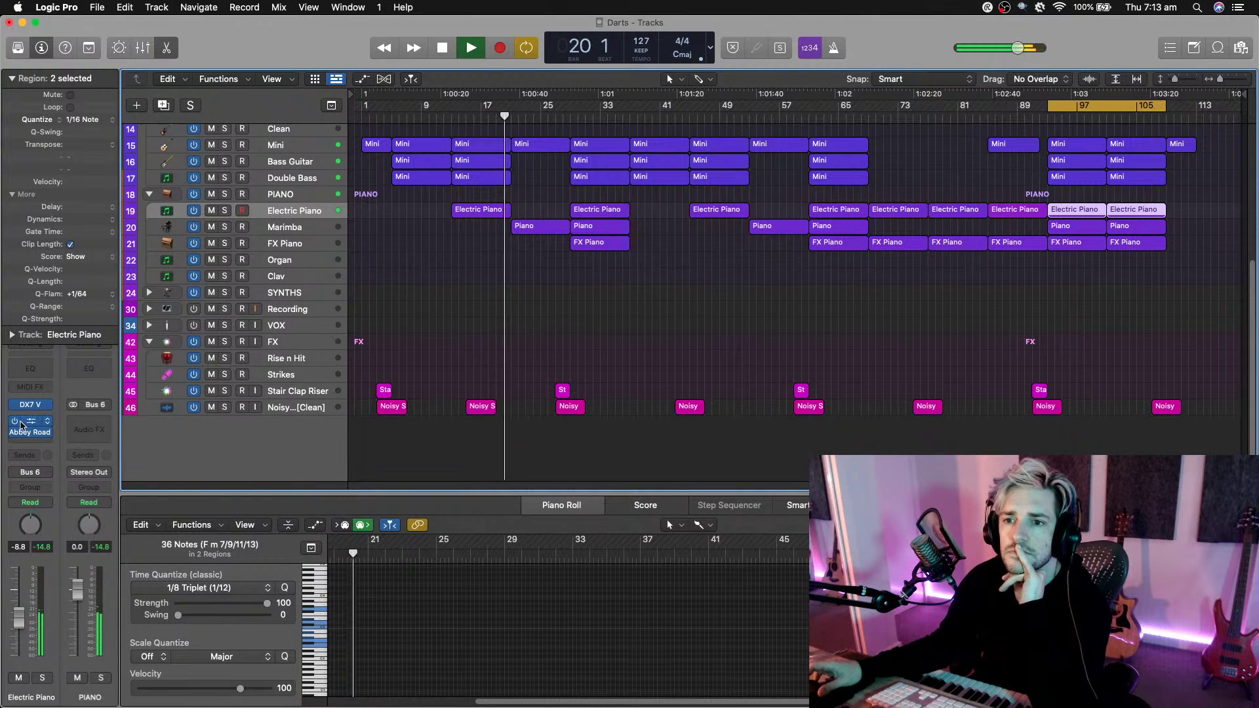
{"action": "left_click", "coordinate": [26, 425]}
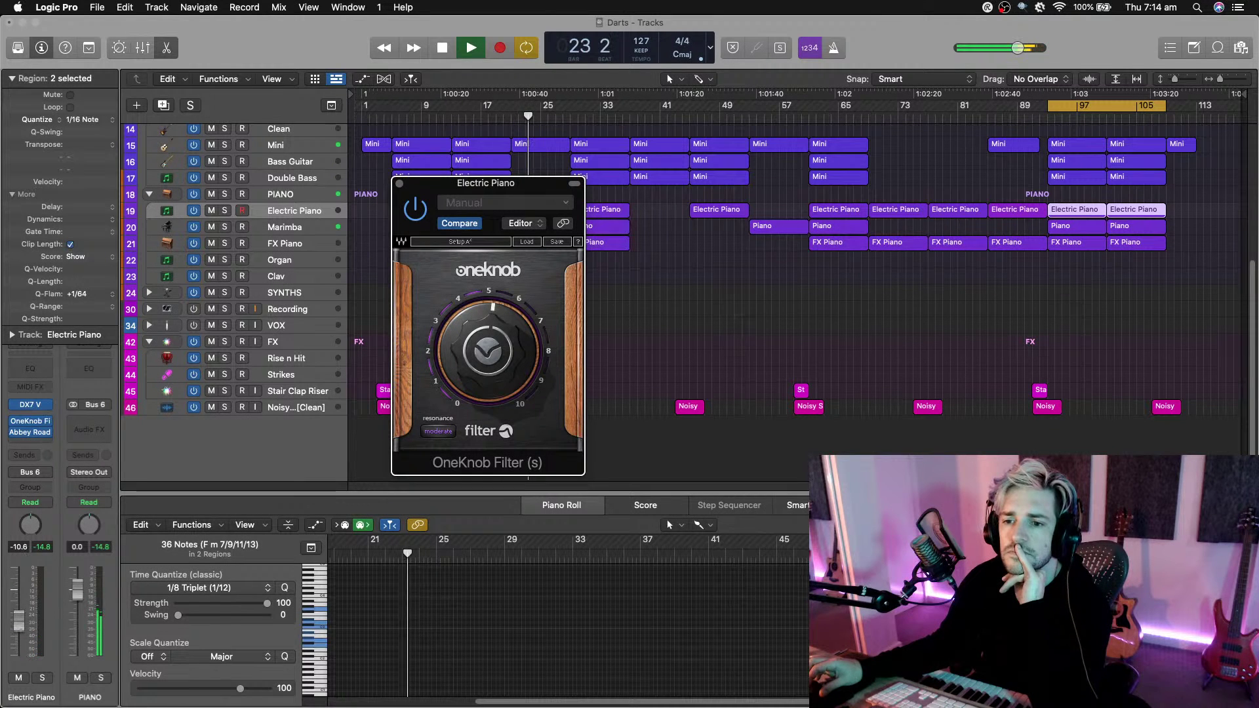
{"action": "left_click", "coordinate": [282, 359]}
{"action": "left_click", "coordinate": [399, 185]}
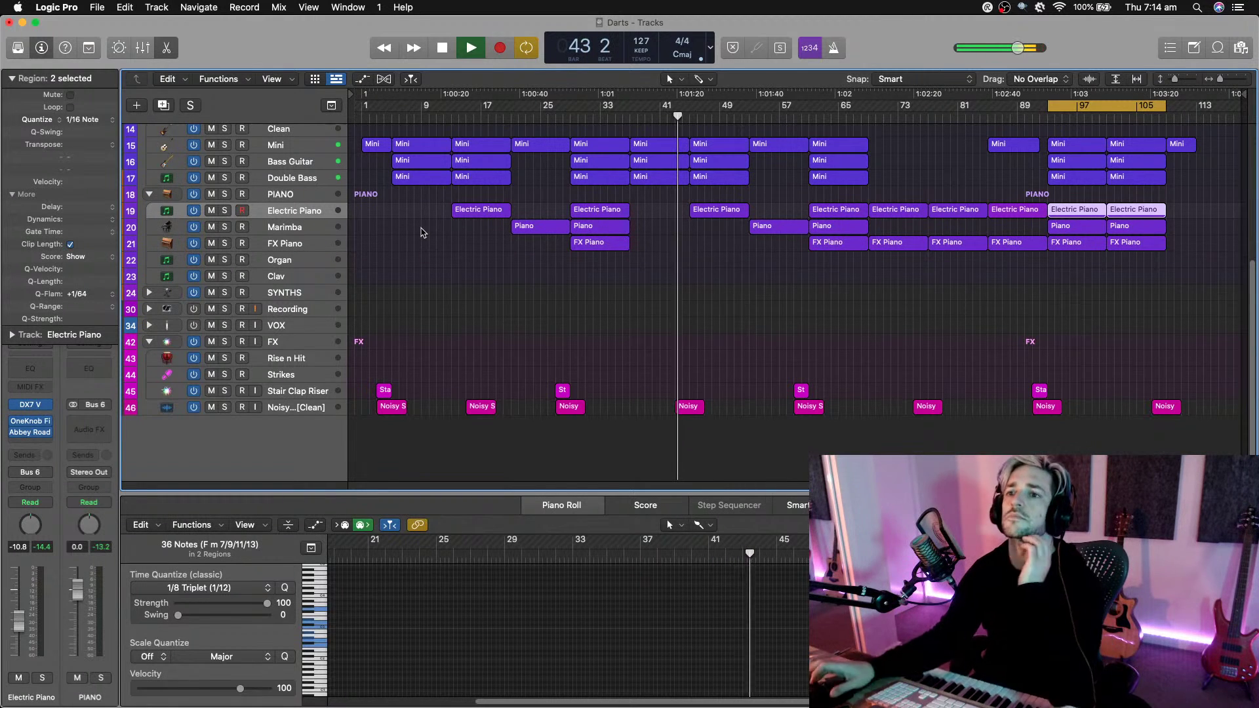
Inspect the Kicks track's Battery 4 kit, including the Mega Sauce cell B9, while the song plays, and close it.
{"action": "scroll", "coordinate": [309, 216], "scroll_direction": "up", "scroll_amount": 3}
{"action": "scroll", "coordinate": [309, 217], "scroll_direction": "up", "scroll_amount": 6}
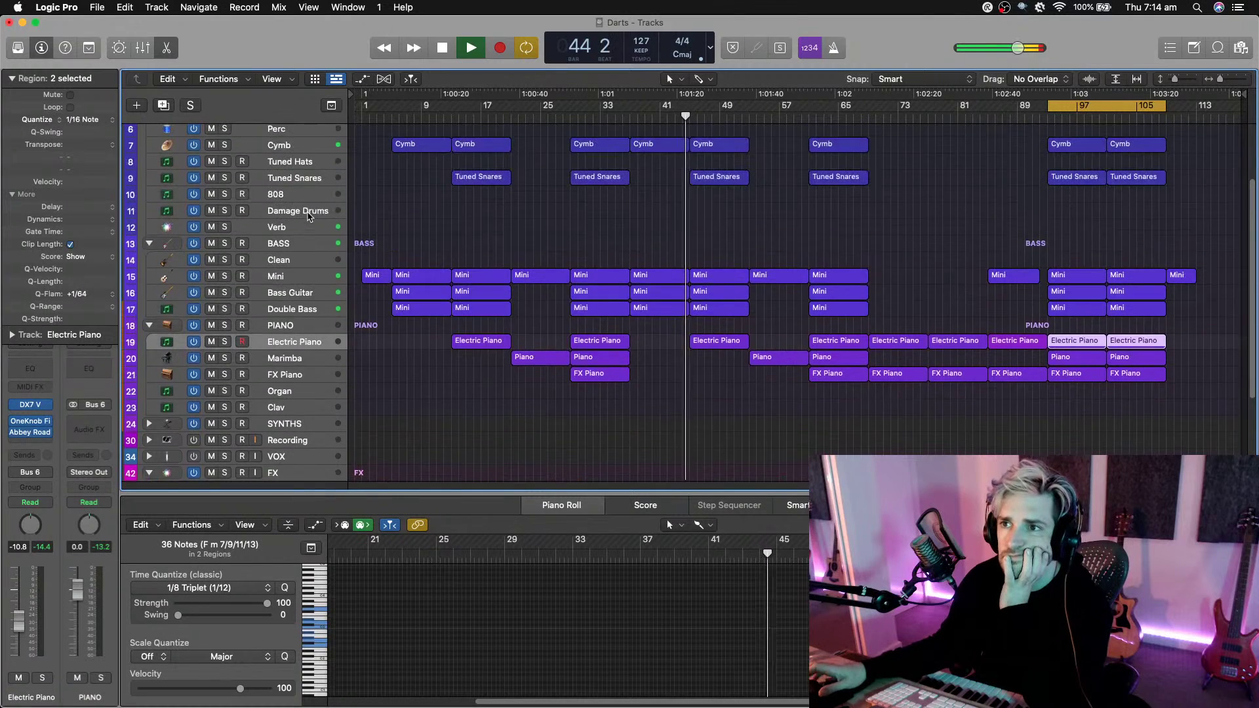
{"action": "left_click", "coordinate": [282, 166]}
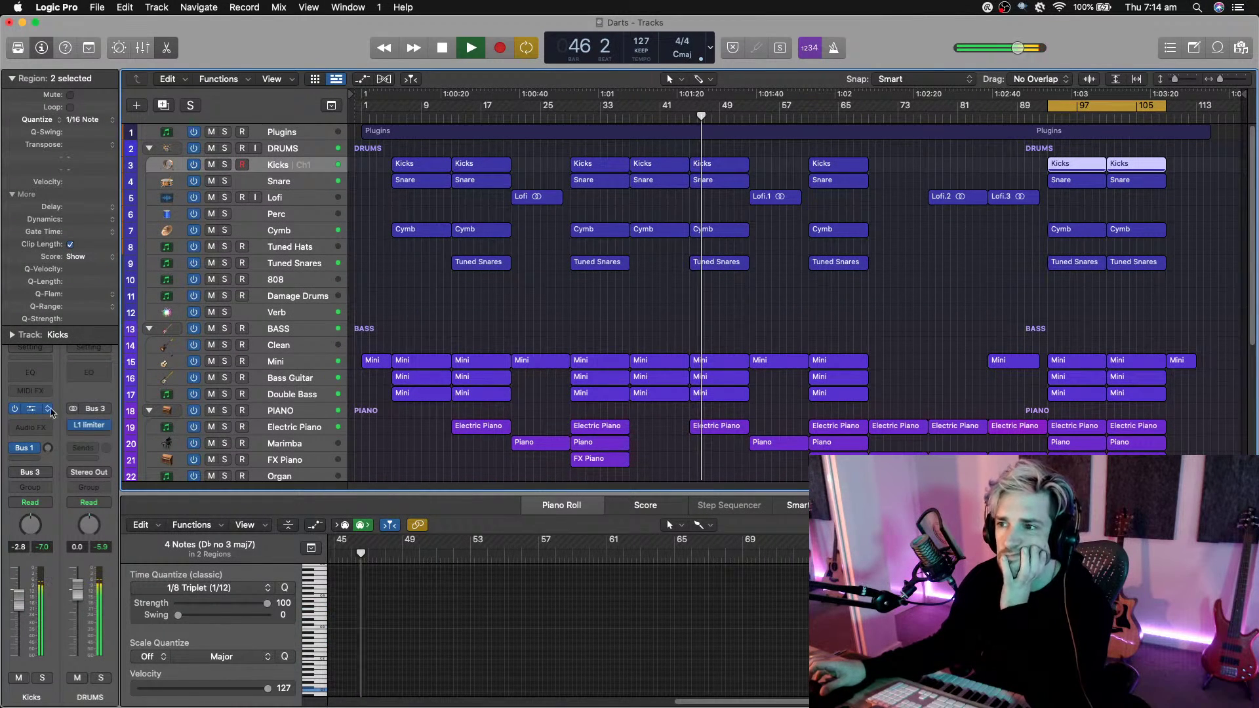
{"action": "left_click", "coordinate": [29, 409]}
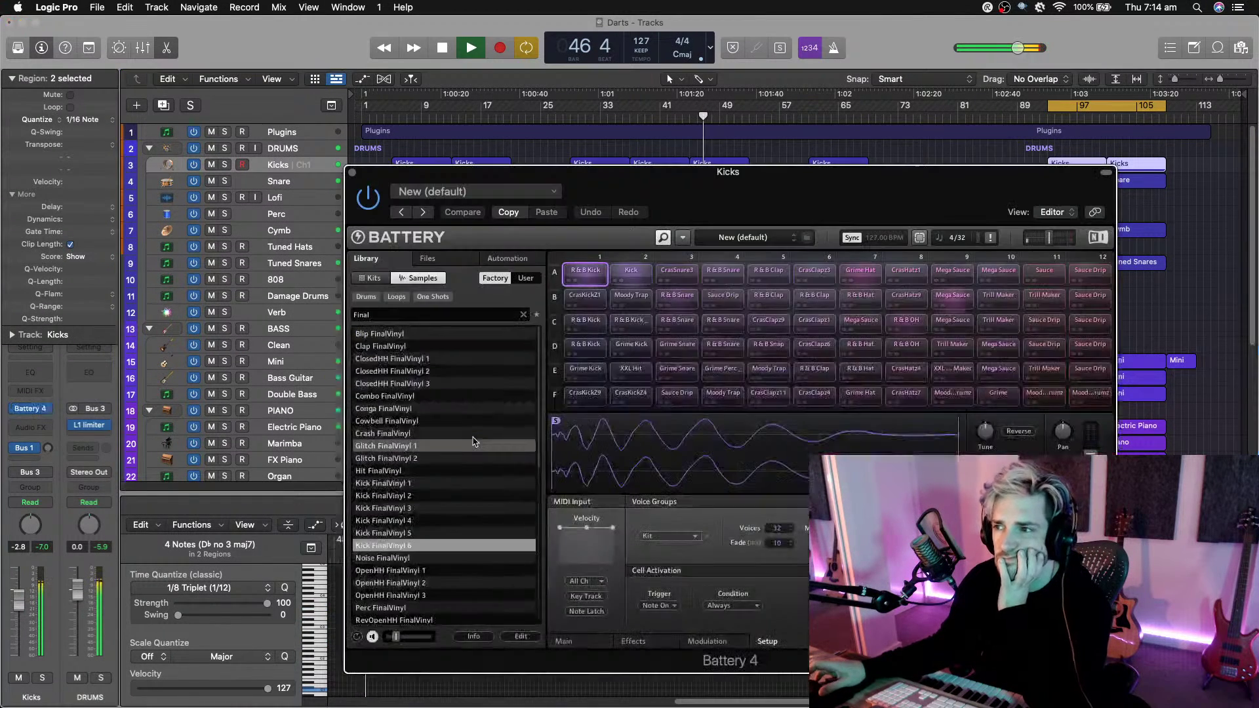
{"action": "left_click", "coordinate": [952, 295]}
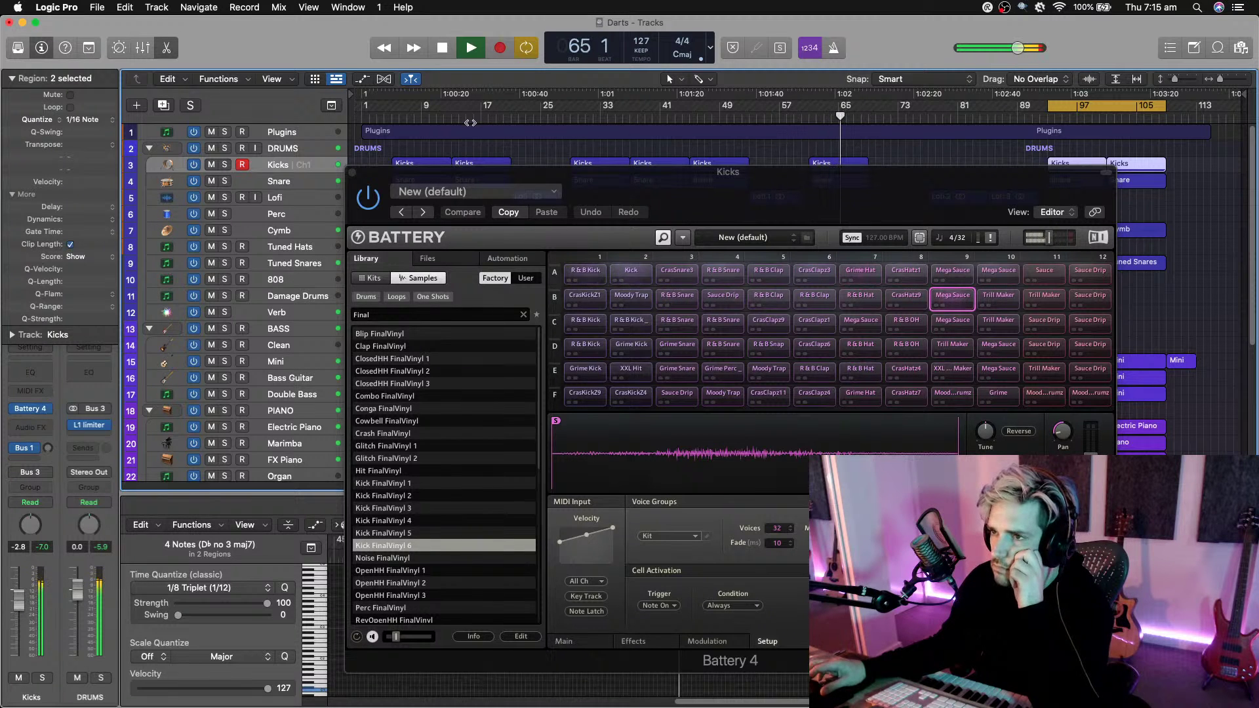
{"action": "left_click", "coordinate": [352, 173]}
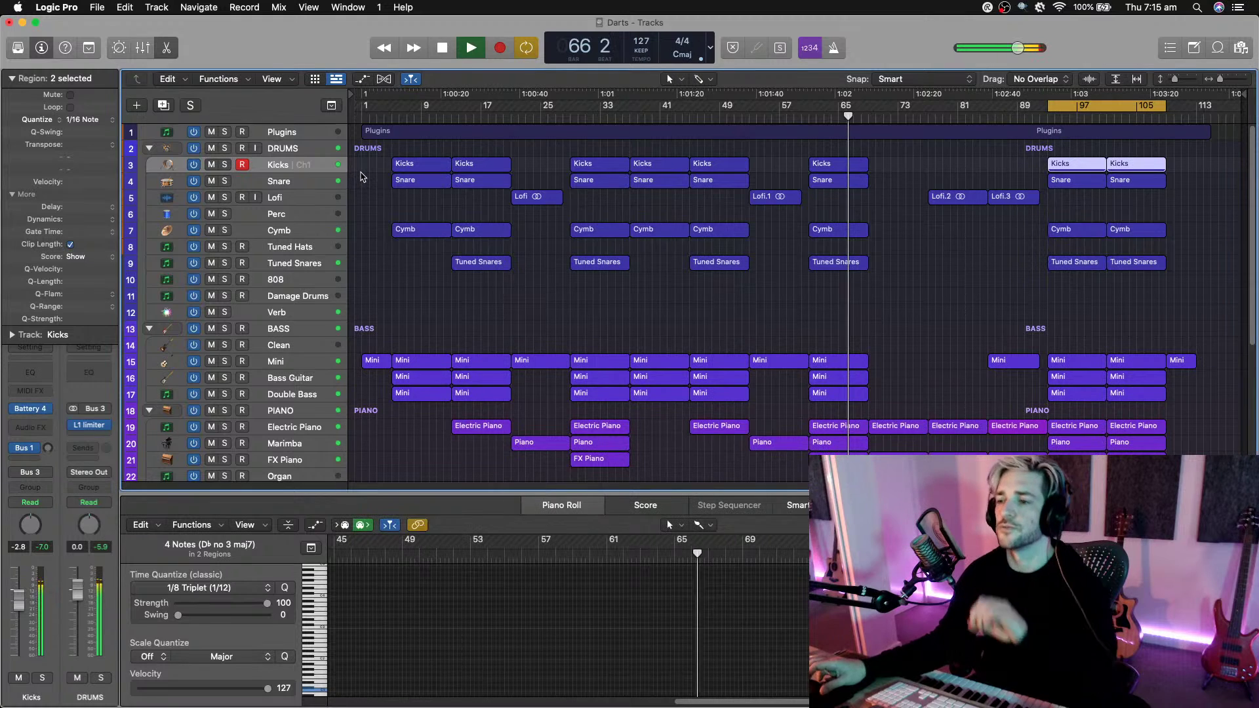
Stop playback, save the project, and fit all tracks of the arrangement in view.
{"action": "key", "text": "space"}
{"action": "key", "text": "super+s"}
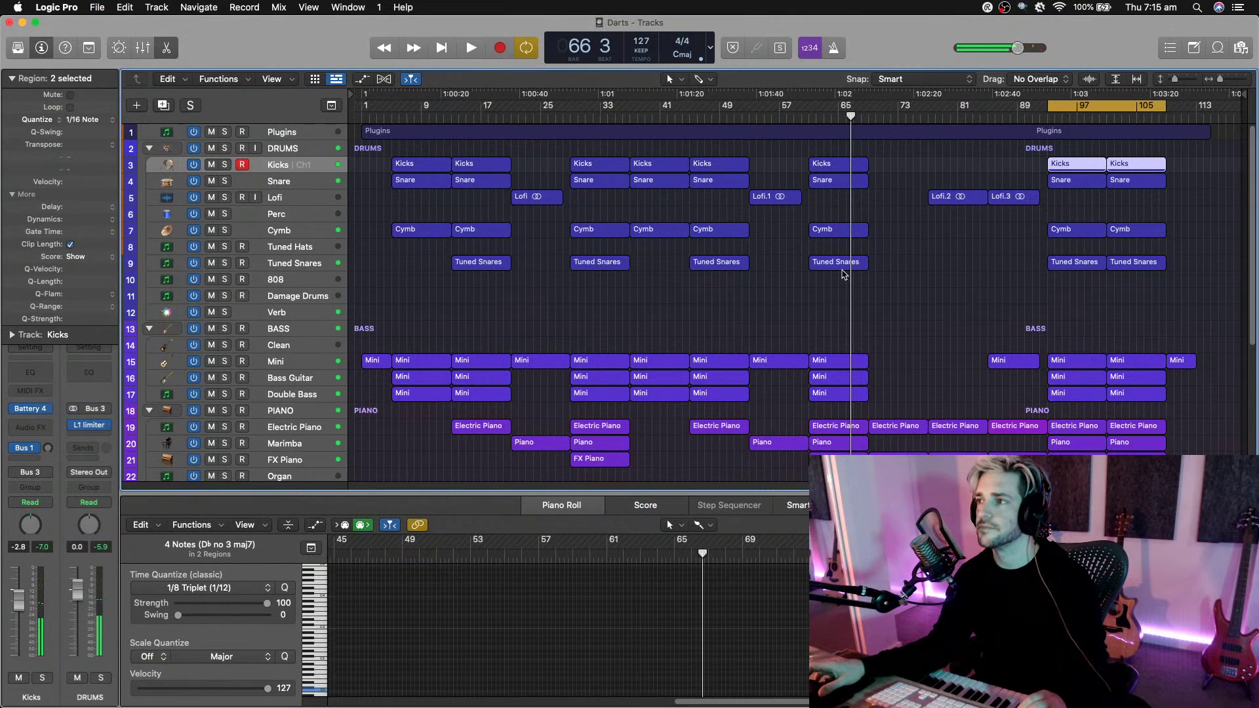
{"action": "key", "text": "ctrl+alt+Up"}
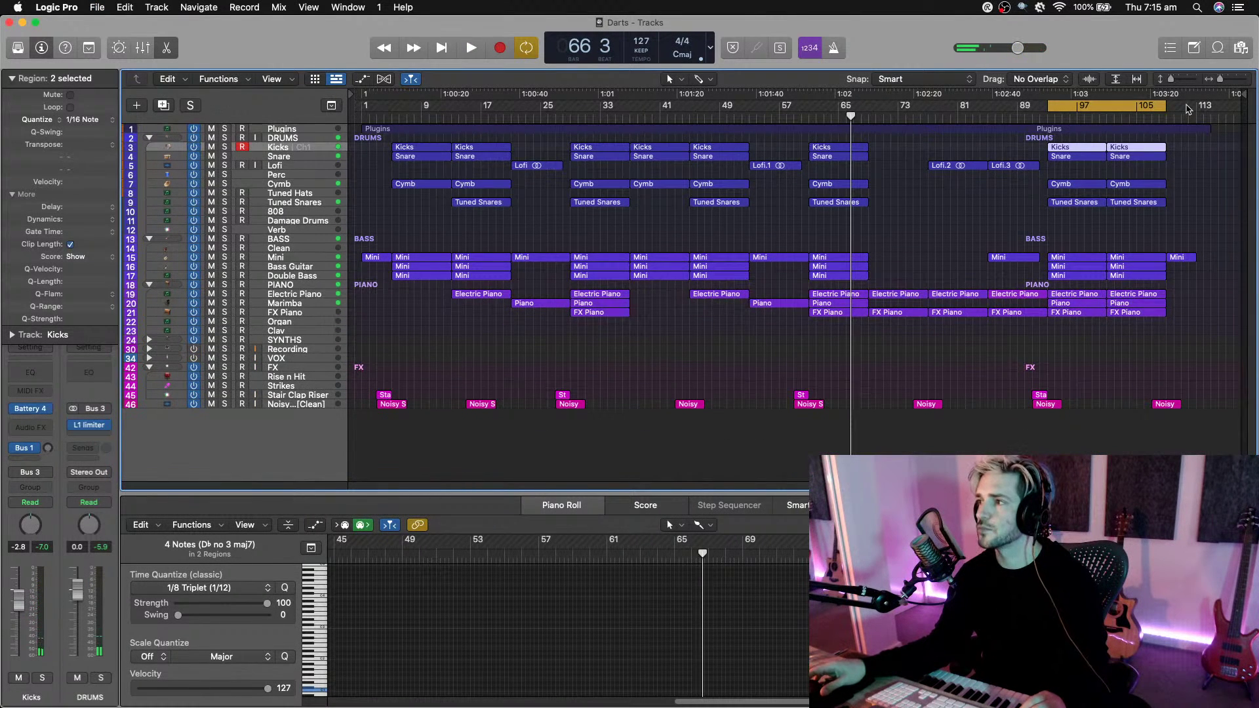
Audition the song's ending with cycling off, shorten the Plugins region to end at about bar 114, and save the project.
{"action": "left_click", "coordinate": [1183, 110]}
{"action": "key", "text": "c"}
{"action": "key", "text": "space"}
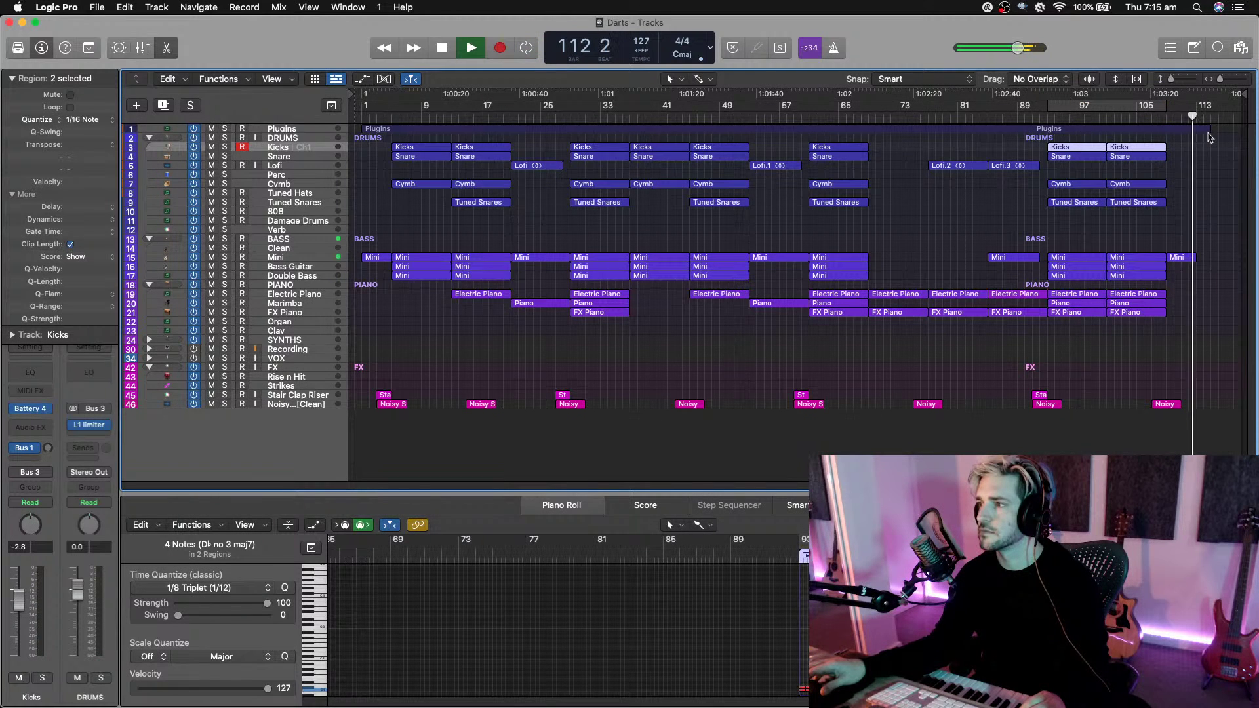
{"action": "left_click_drag", "start_coordinate": [1208, 131], "coordinate": [1203, 131]}
{"action": "key", "text": "space"}
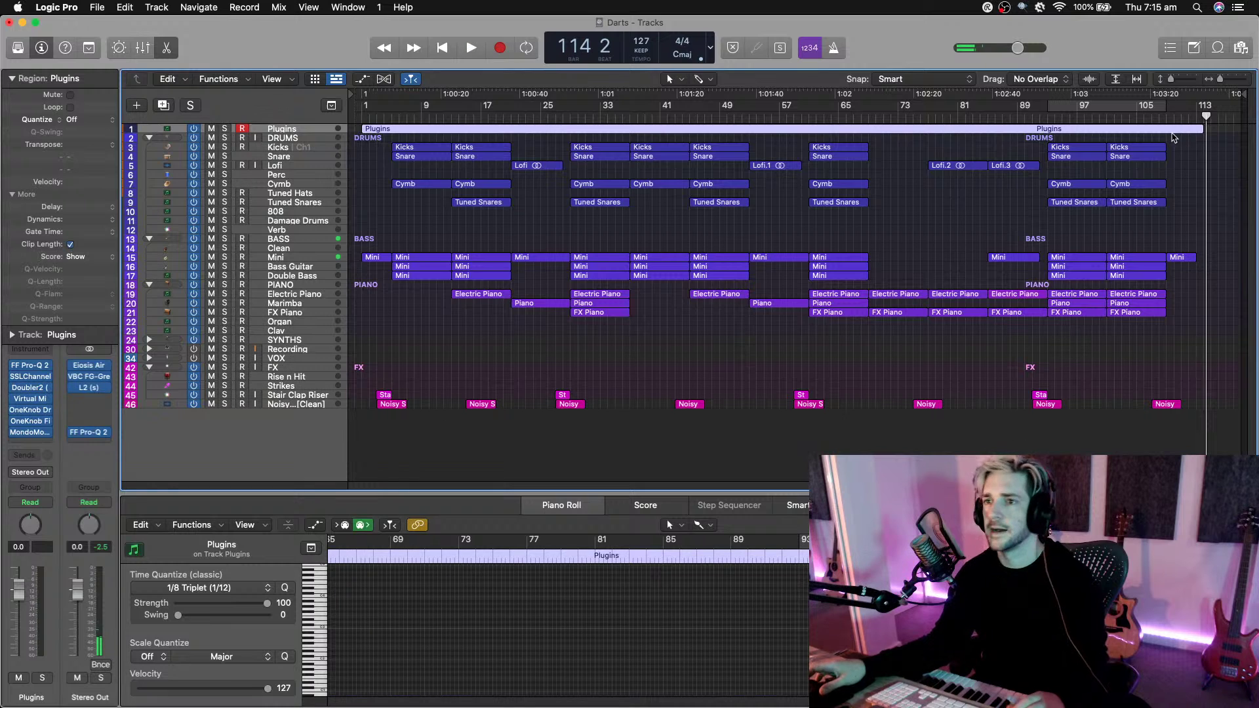
{"action": "key", "text": "super+s"}
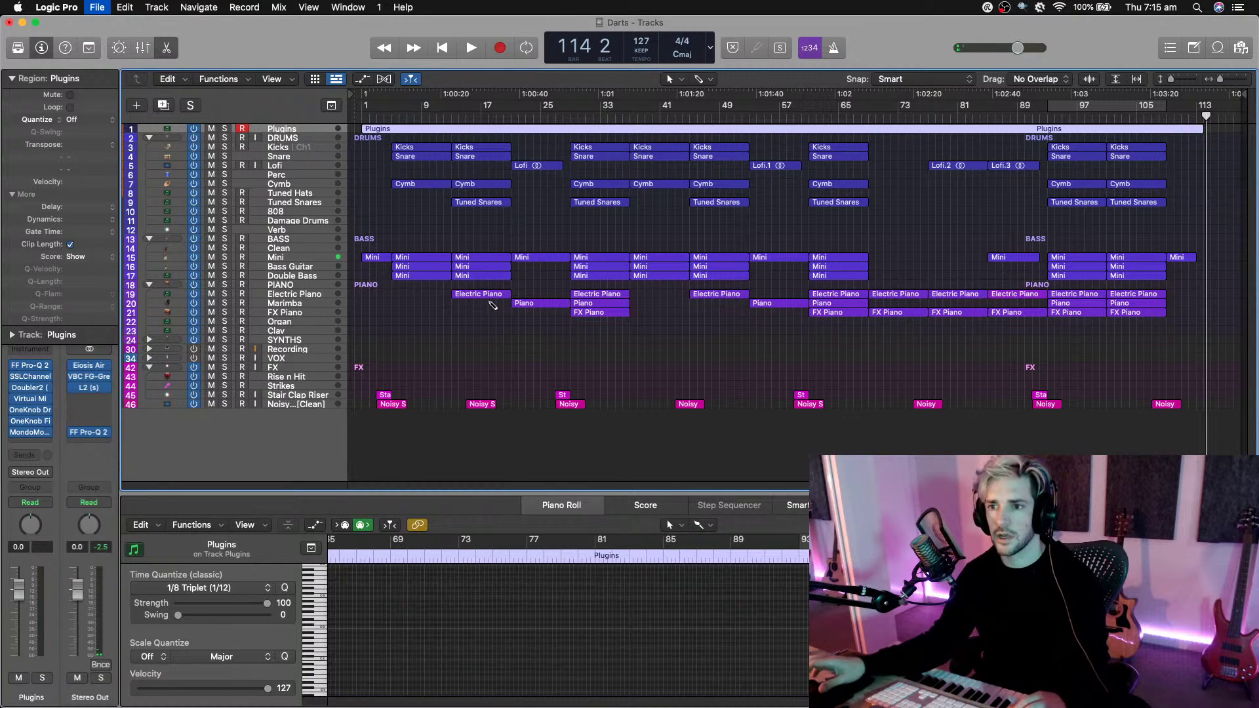
Delete the unused Perc, Tuned Hats, 808, Damage Drums, Clean, Organ, Clav, Rise n Hit and Strikes tracks and the SYNTHS, Recording and VOX stacks.
{"action": "left_click", "coordinate": [297, 381]}
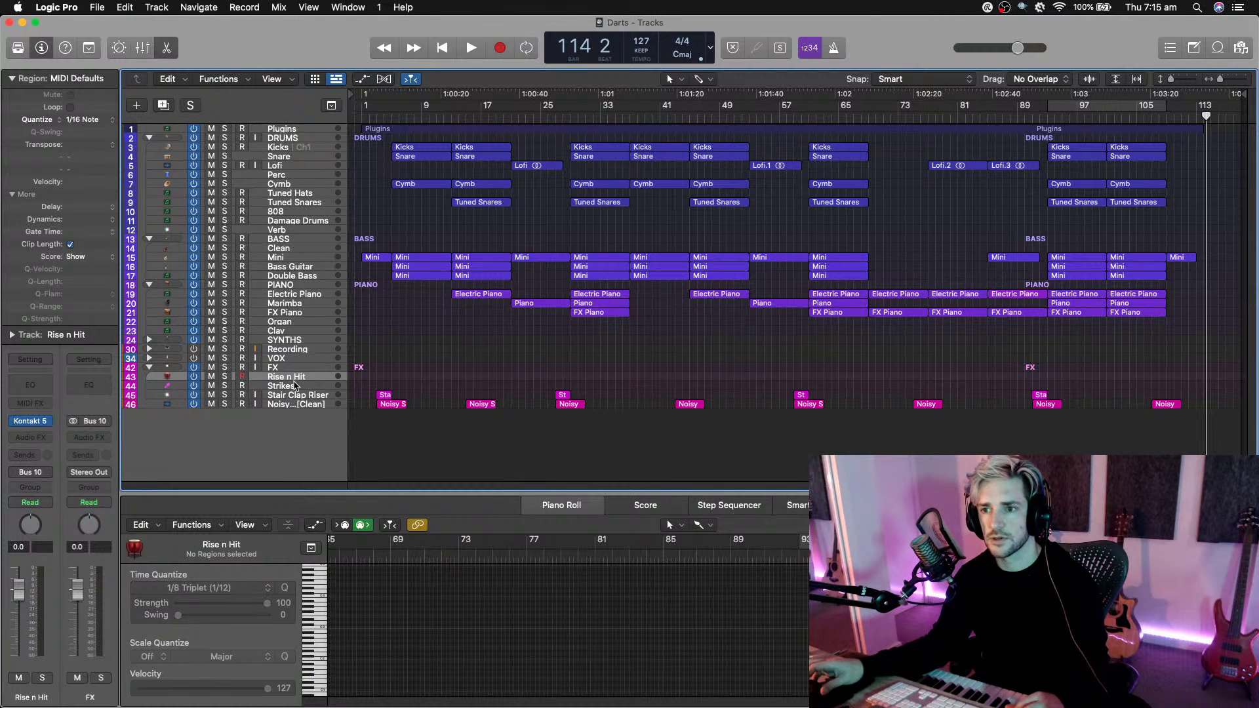
{"action": "left_click_drag", "start_coordinate": [295, 386], "coordinate": [292, 334]}
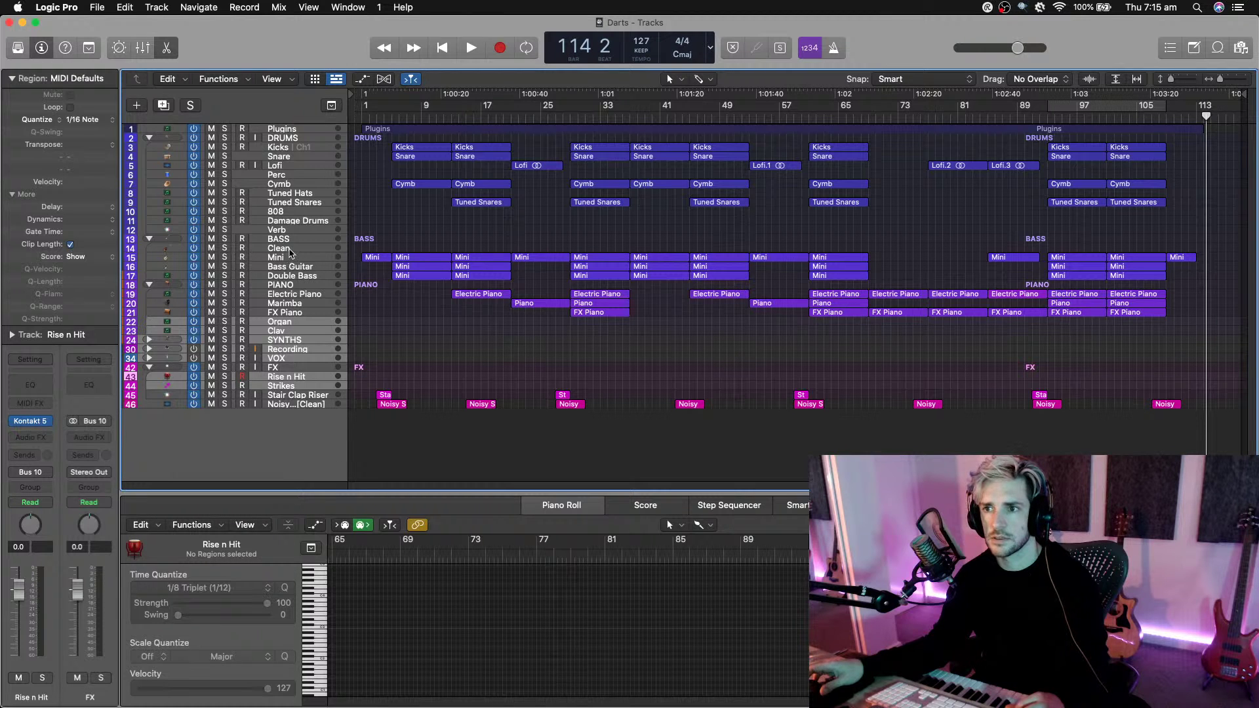
{"action": "left_click_drag", "start_coordinate": [291, 253], "coordinate": [290, 252]}
{"action": "left_click", "coordinate": [299, 222], "text": "super"}
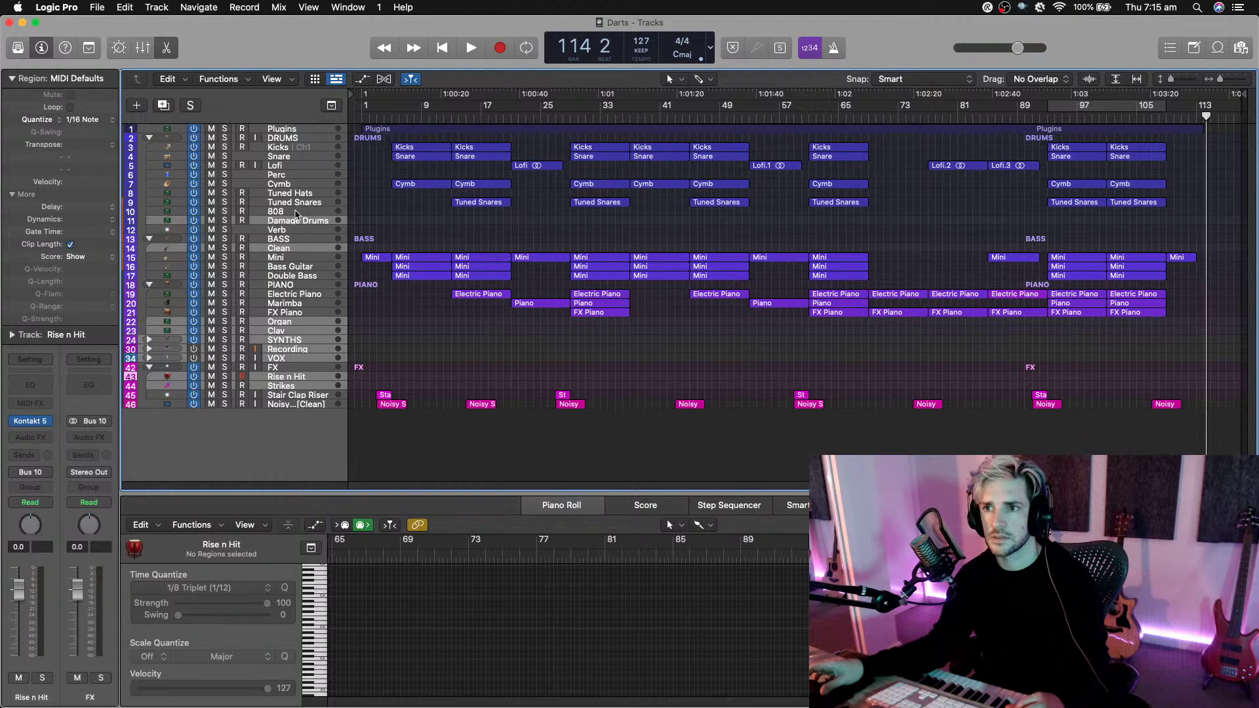
{"action": "left_click", "coordinate": [296, 213], "text": "super"}
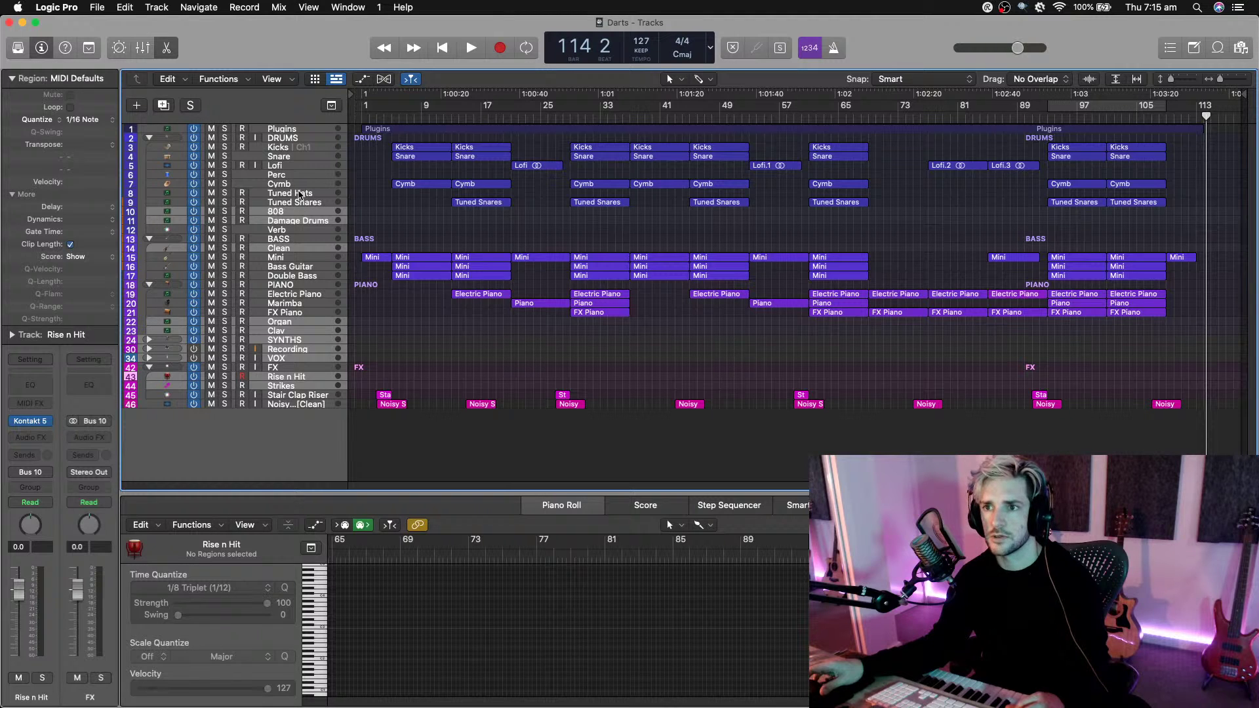
{"action": "left_click", "coordinate": [299, 194], "text": "super"}
{"action": "left_click", "coordinate": [299, 174], "text": "super"}
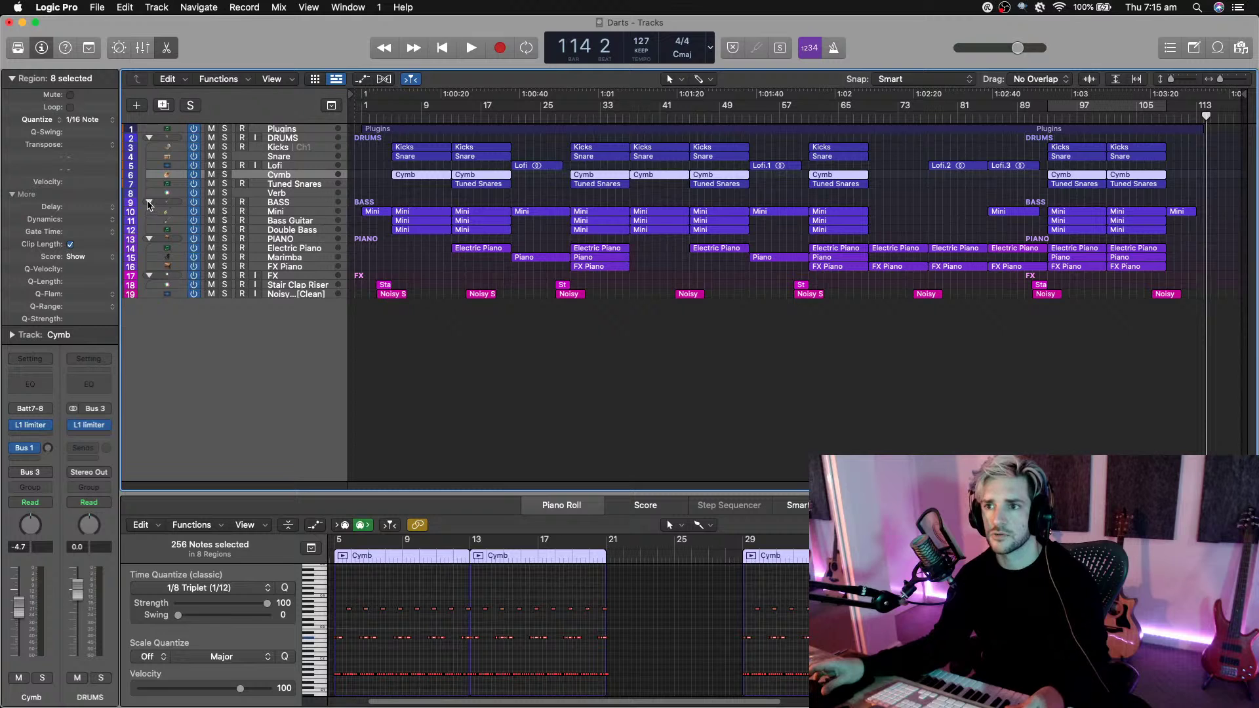
Collapse the BASS and FX stacks, and close the Piano Roll editor to show the arrangement with taller tracks.
{"action": "left_click", "coordinate": [150, 203]}
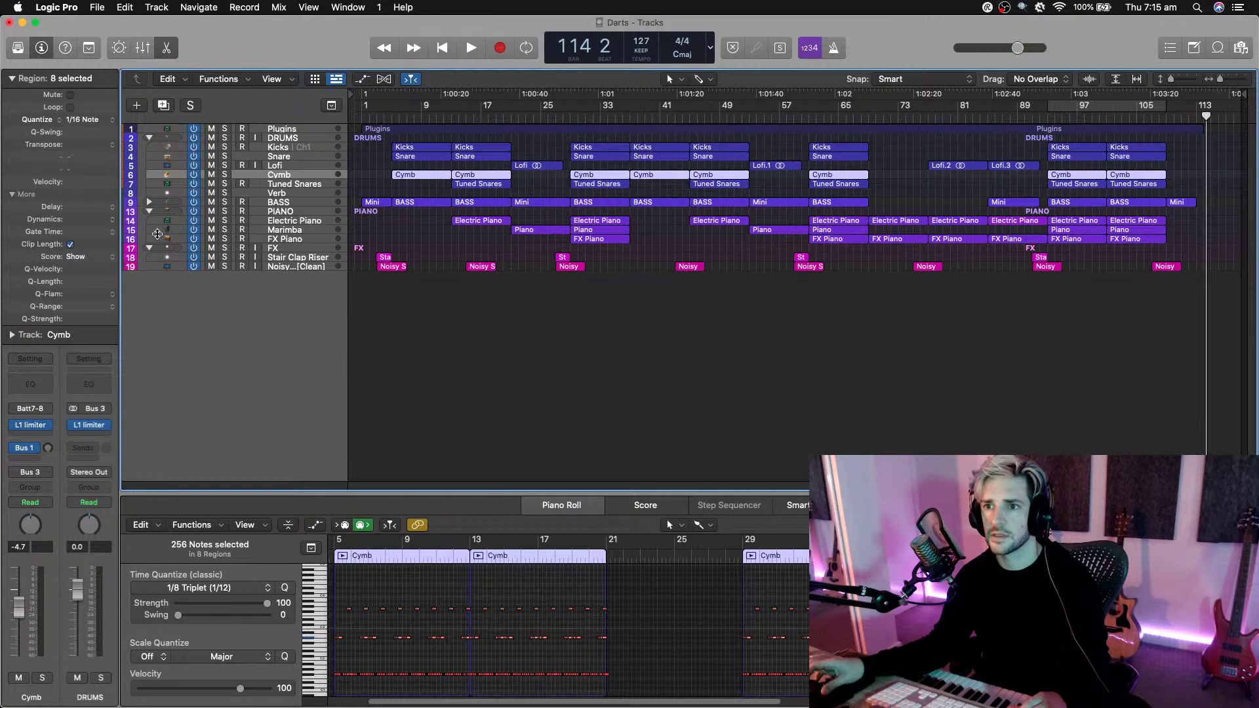
{"action": "left_click", "coordinate": [149, 248]}
{"action": "key", "text": "super+Down"}
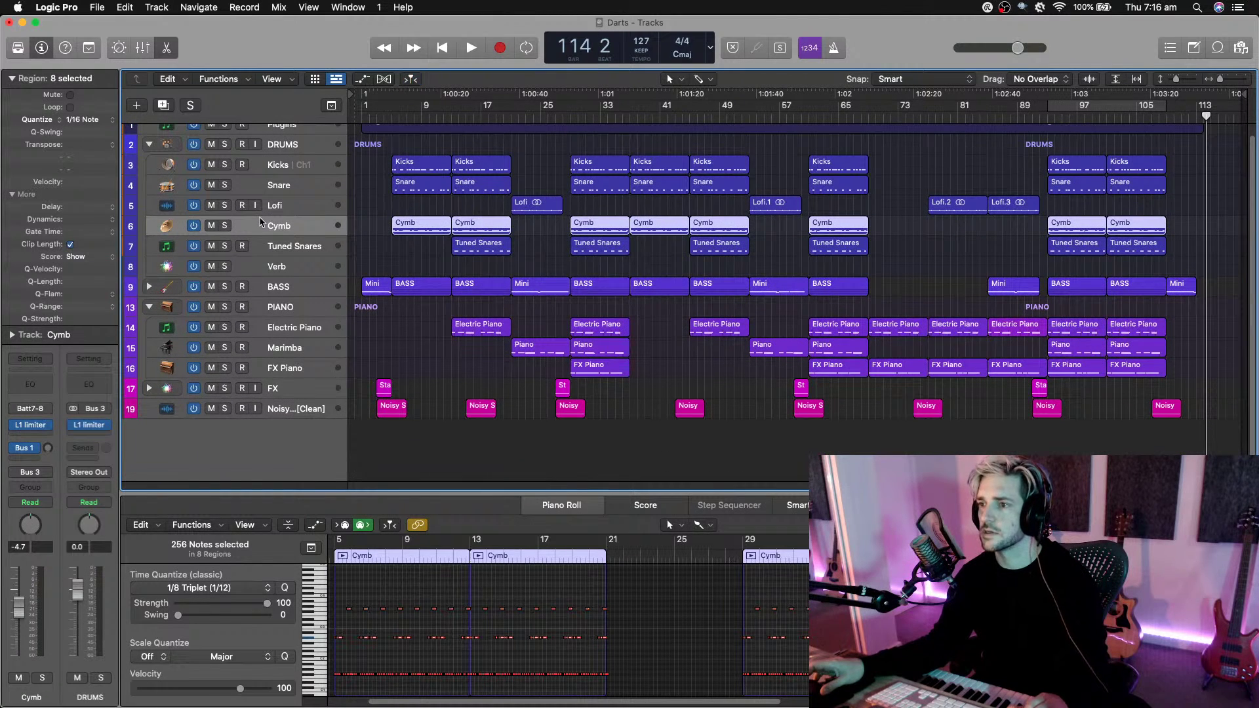
{"action": "key", "text": "e"}
{"action": "key", "text": "super+Down"}
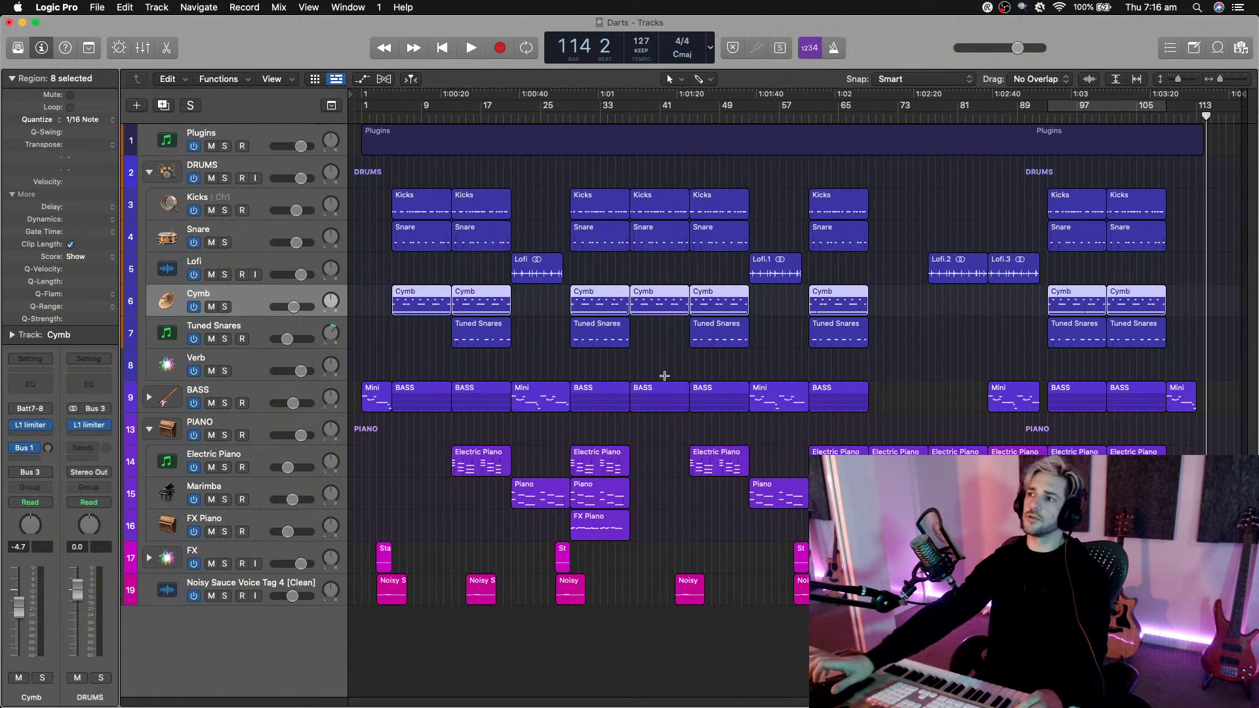
Set the cycle range to the full length of the Plugins region and play the whole song.
{"action": "left_click", "coordinate": [659, 140]}
{"action": "key", "text": "super+u"}
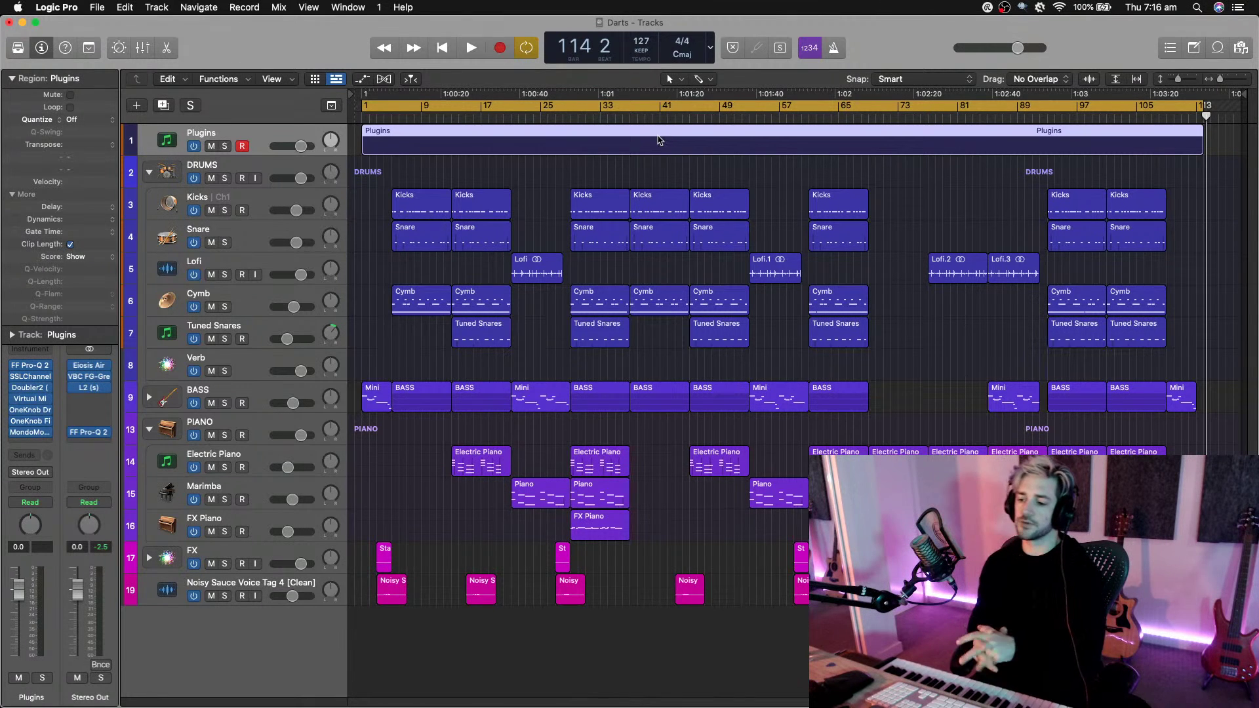
{"action": "key", "text": "space"}
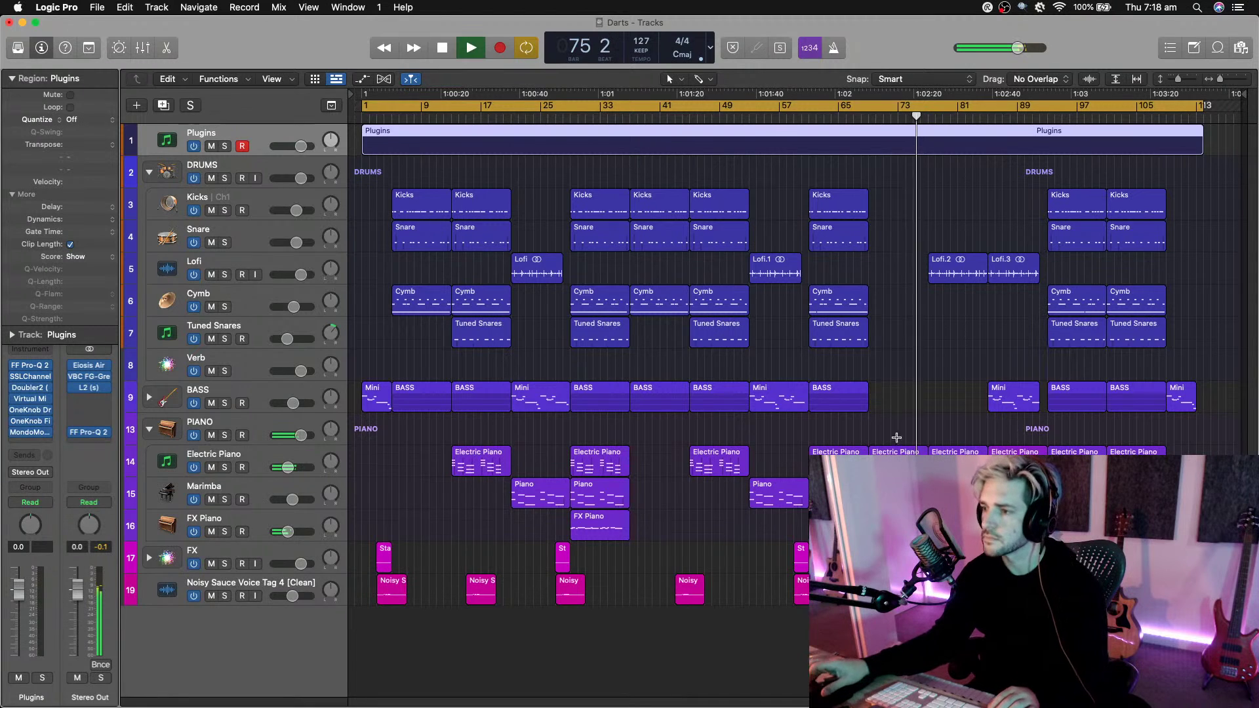
Check the Marimba and FX Piano tracks and lower the BASS stack's volume slightly during playback, stopping at the song's end.
{"action": "left_click", "coordinate": [262, 493]}
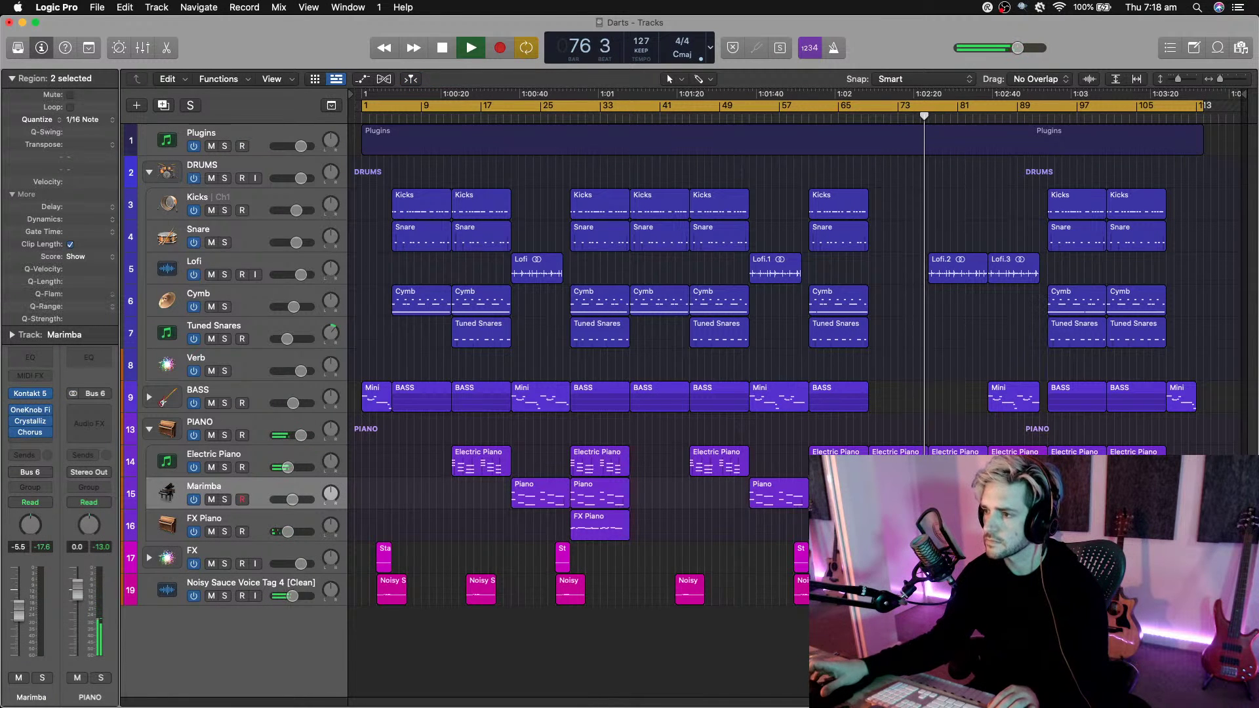
{"action": "left_click", "coordinate": [262, 525]}
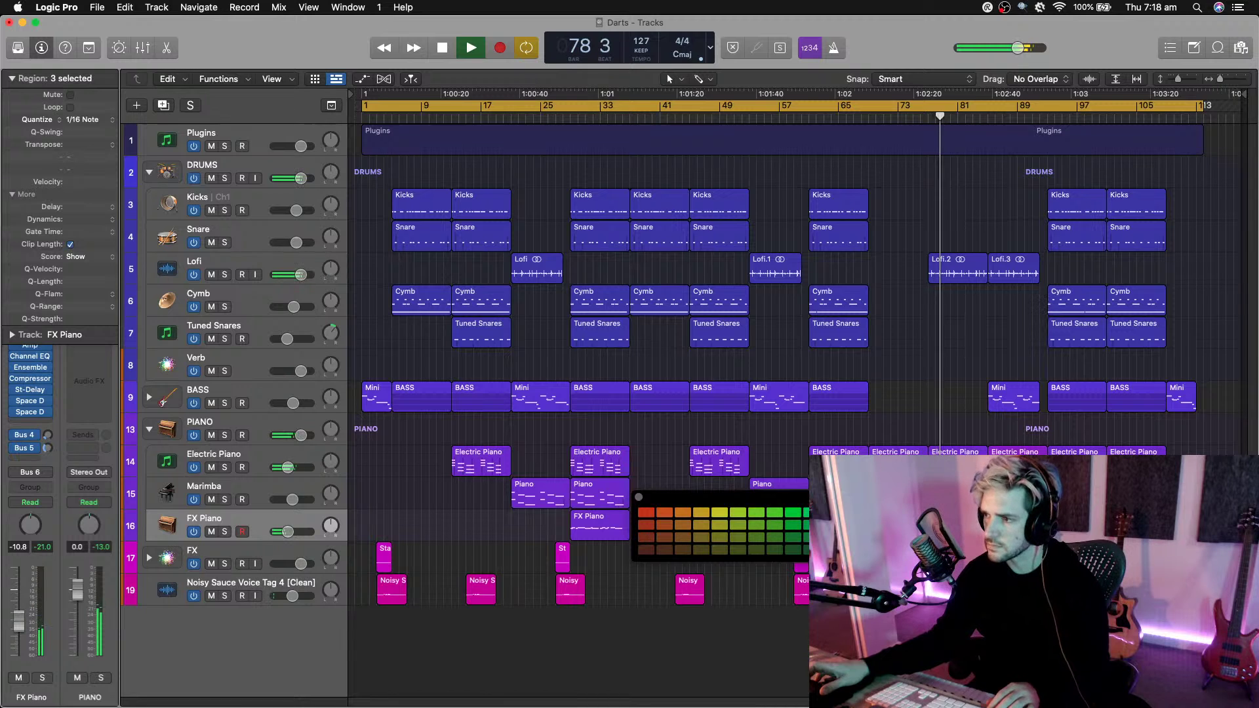
{"action": "left_click", "coordinate": [638, 499]}
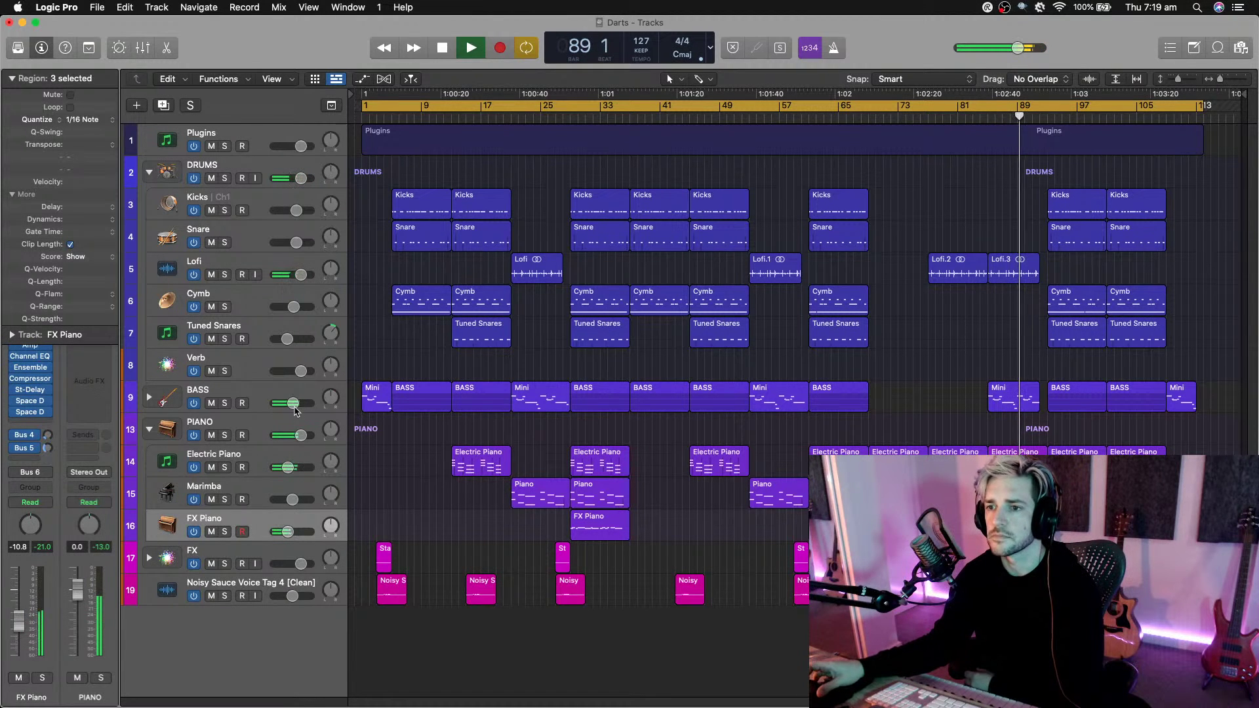
{"action": "mouse_move", "coordinate": [292, 402]}
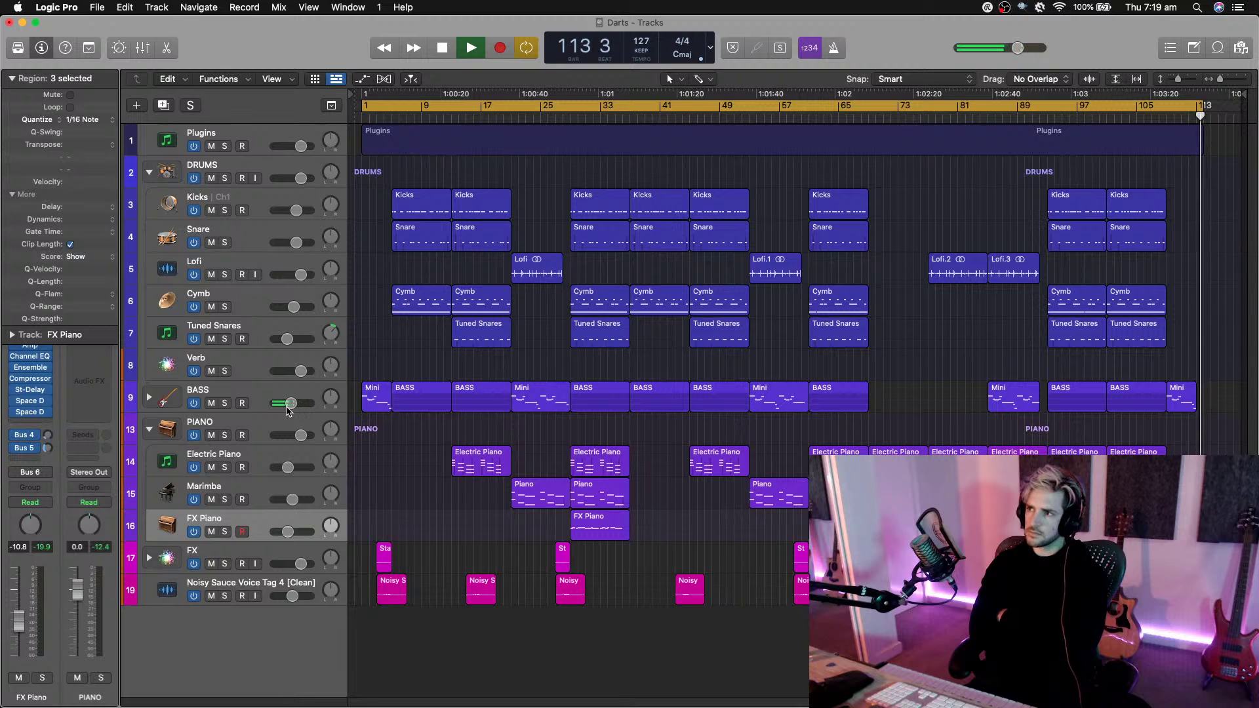
{"action": "key", "text": "space"}
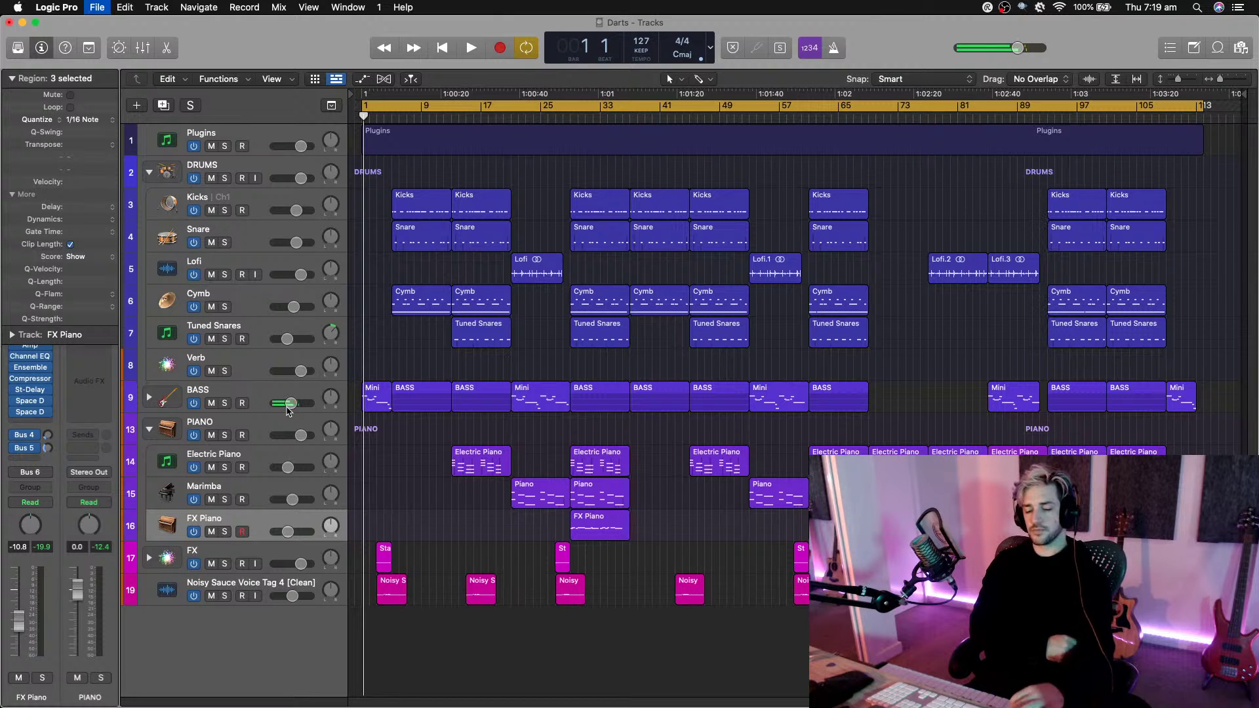